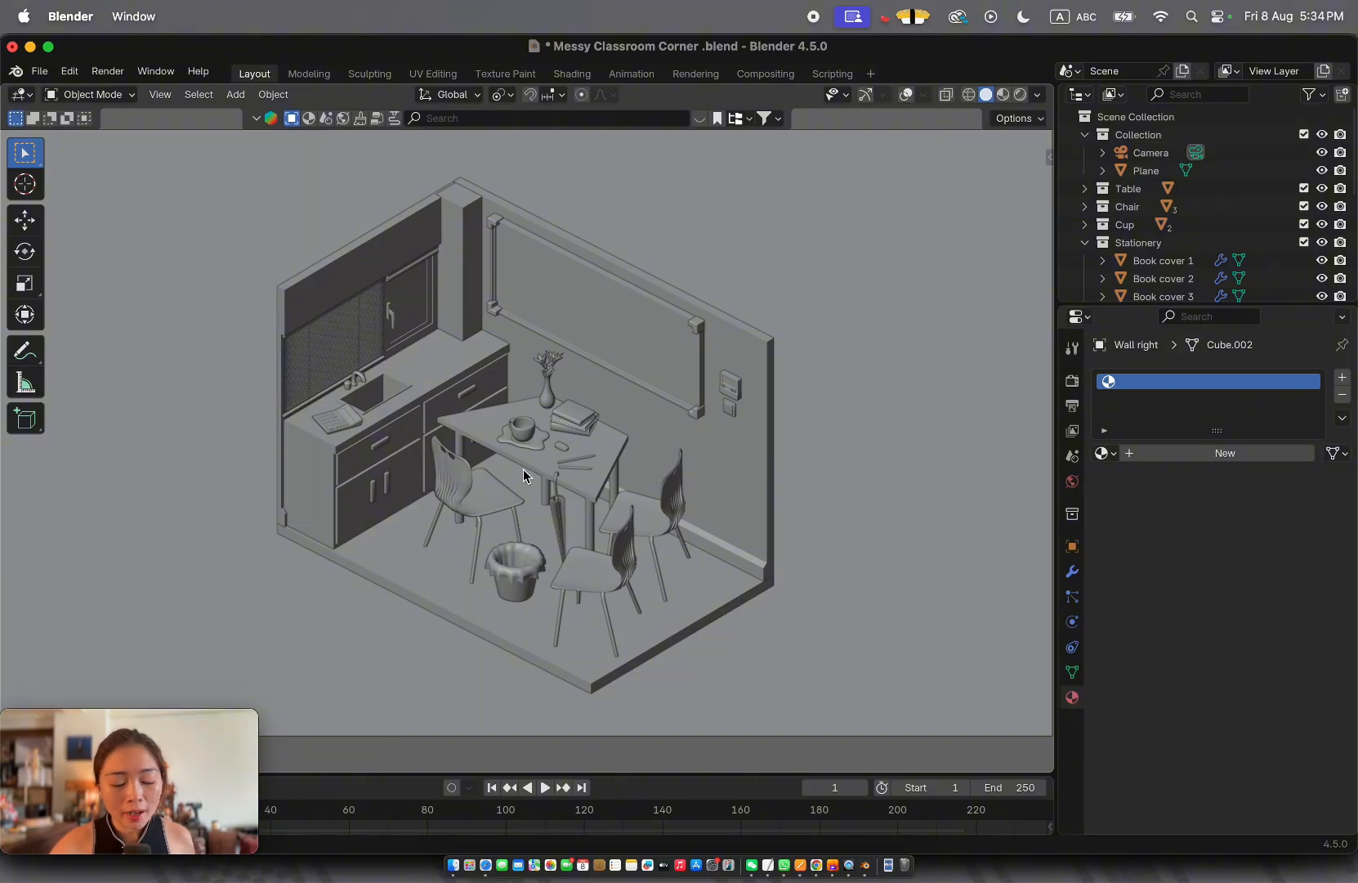
Leave the camera view, look over the classroom model, and check the scene's render engine with the floor selected
{"action": "key", "text": "KP_0"}
{"action": "scroll", "coordinate": [523, 469], "scroll_direction": "up", "scroll_amount": 5}
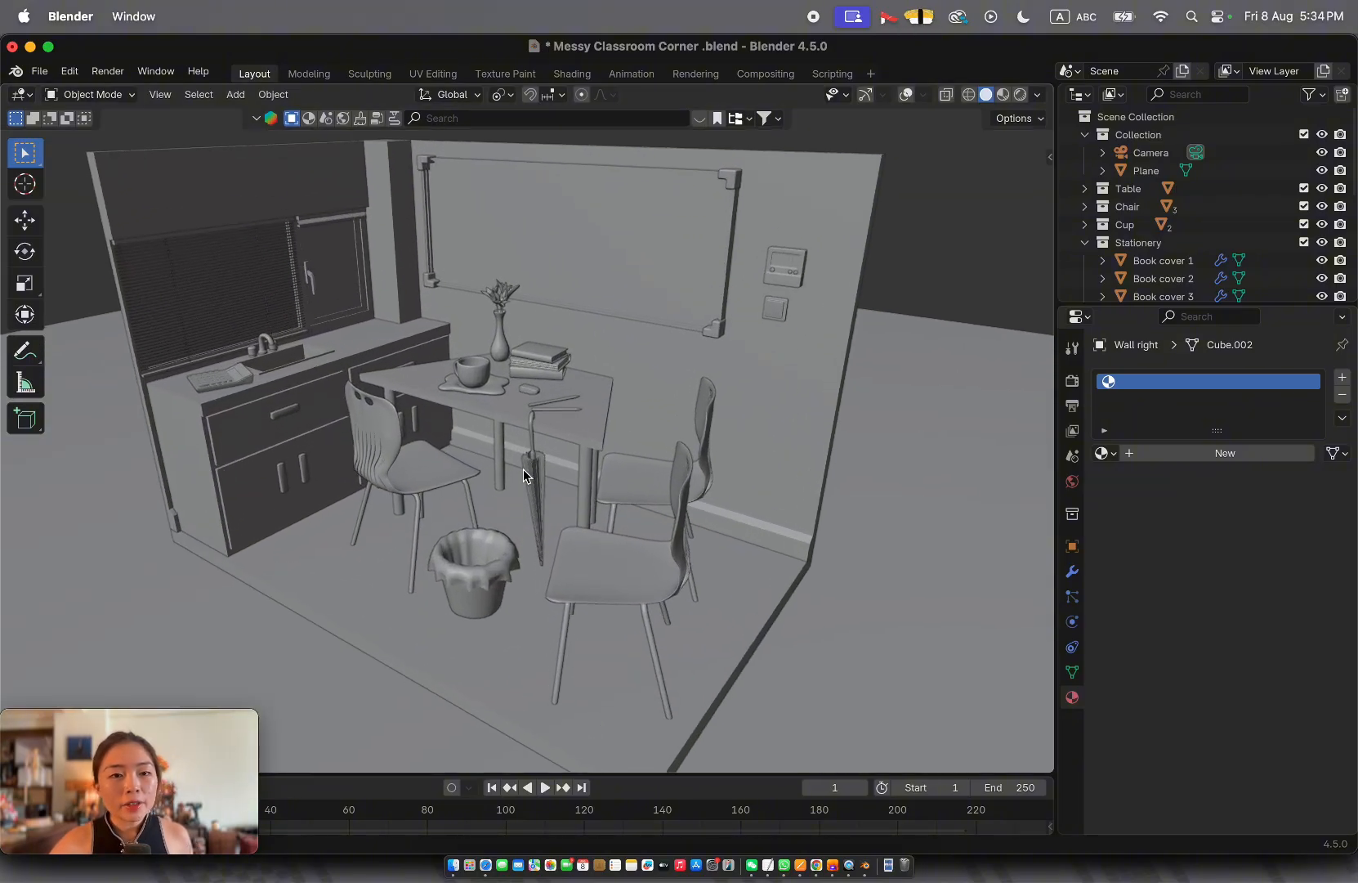
{"action": "scroll", "coordinate": [523, 469], "scroll_direction": "down", "scroll_amount": 10}
{"action": "scroll", "coordinate": [523, 469], "scroll_direction": "up", "scroll_amount": 5}
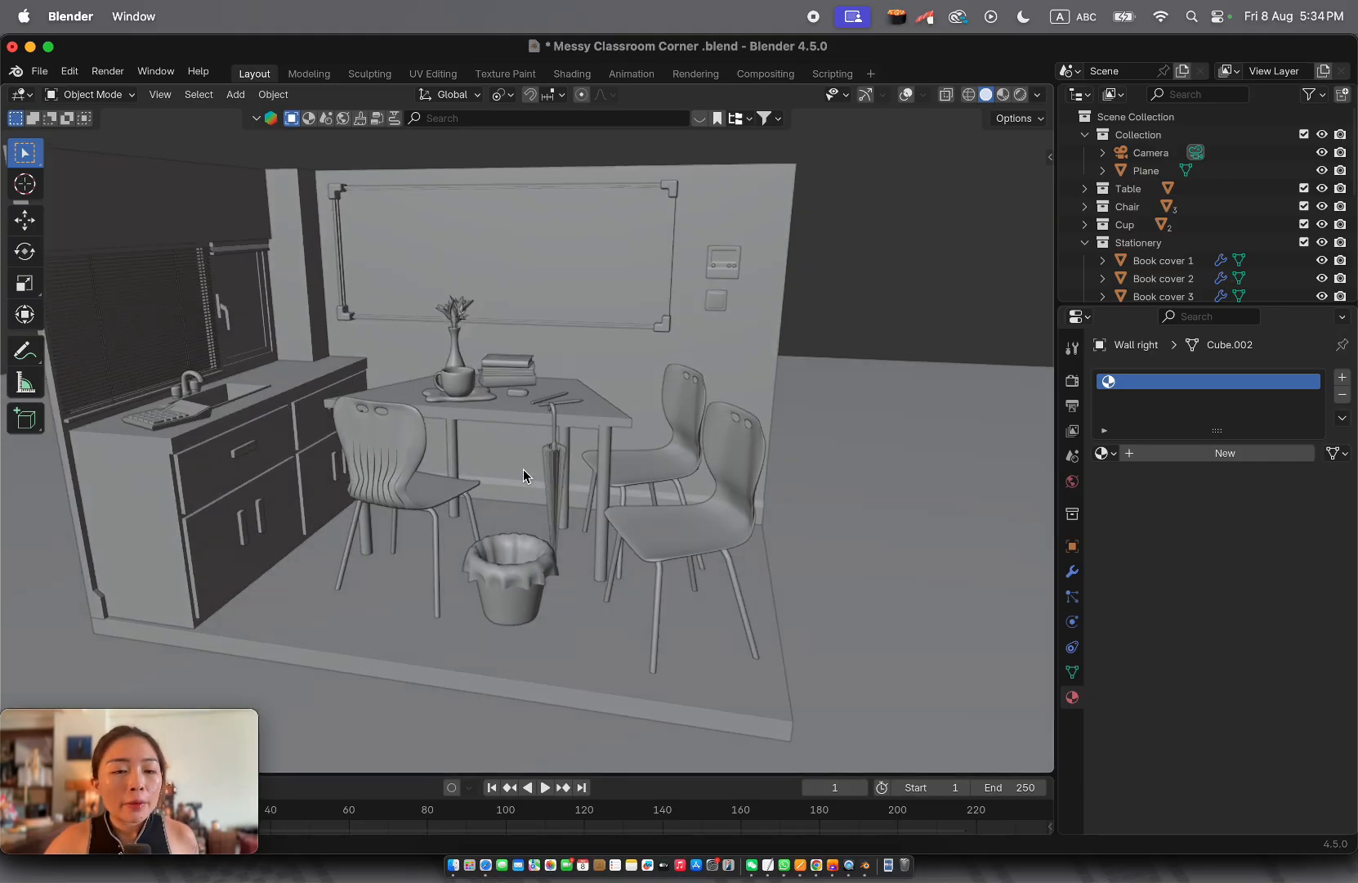
{"action": "scroll", "coordinate": [523, 469], "scroll_direction": "up", "scroll_amount": 5}
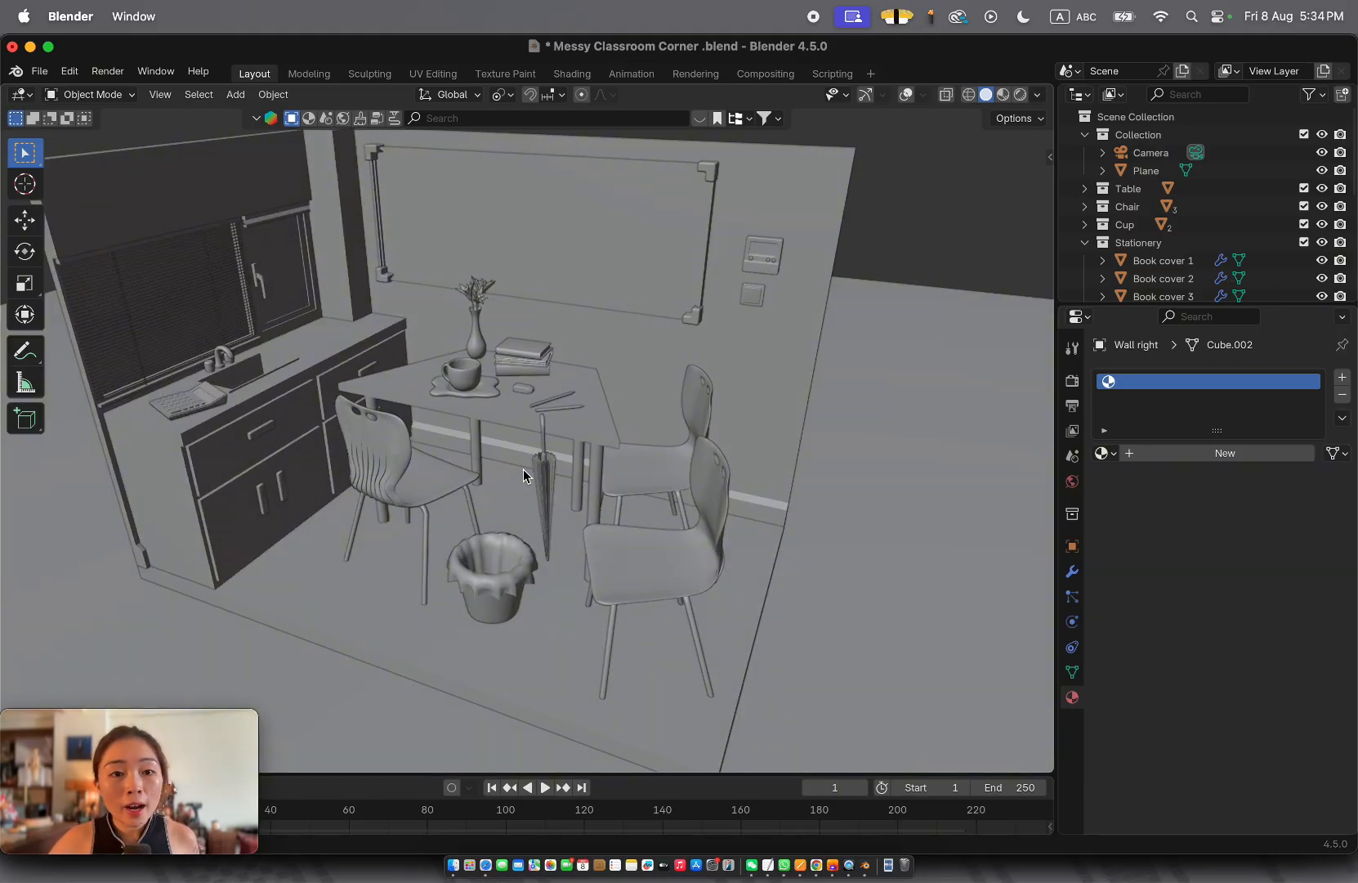
{"action": "scroll", "coordinate": [523, 469], "scroll_direction": "up", "scroll_amount": 2}
{"action": "left_click", "coordinate": [398, 650]}
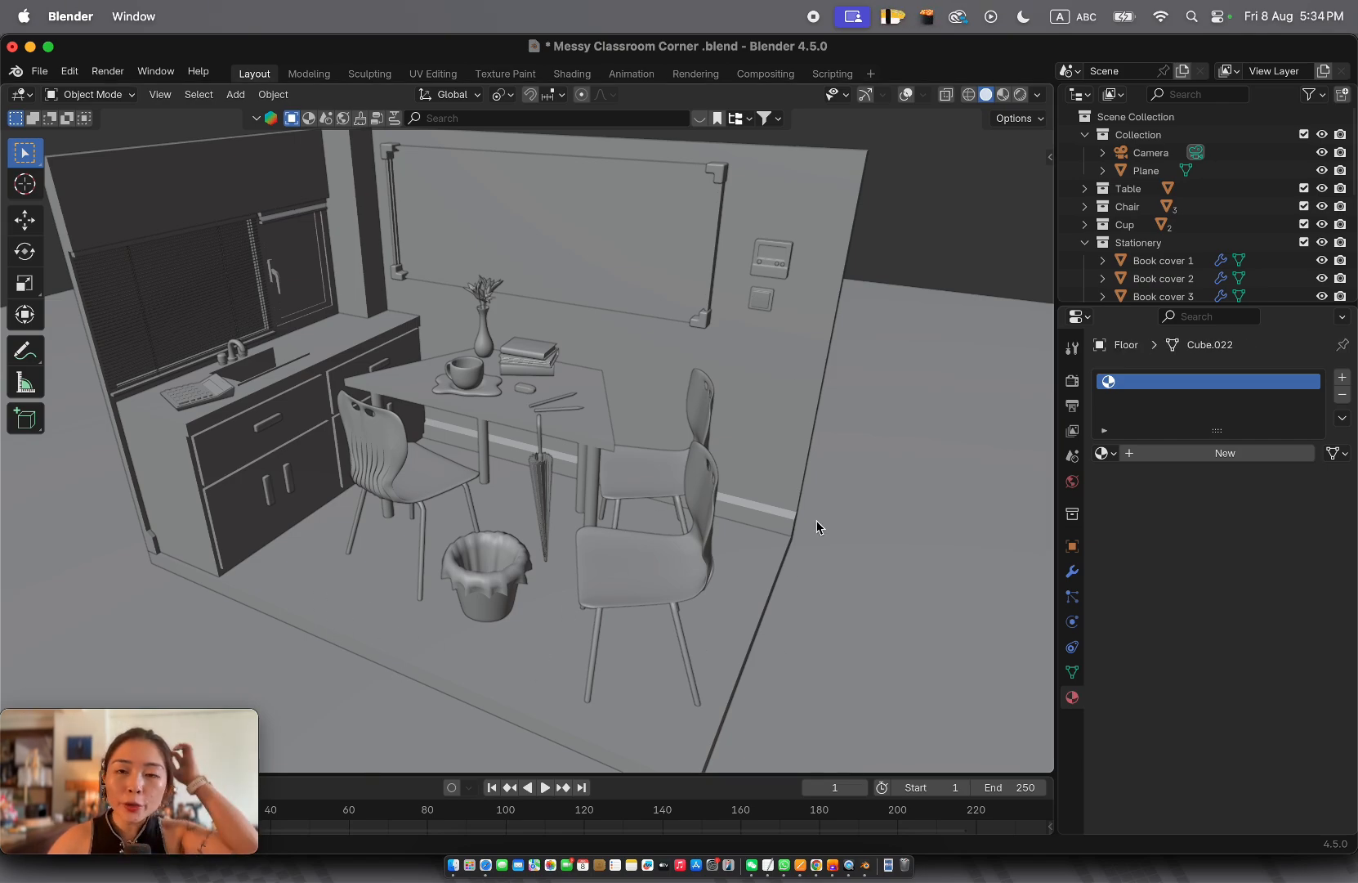
{"action": "left_click", "coordinate": [1073, 381]}
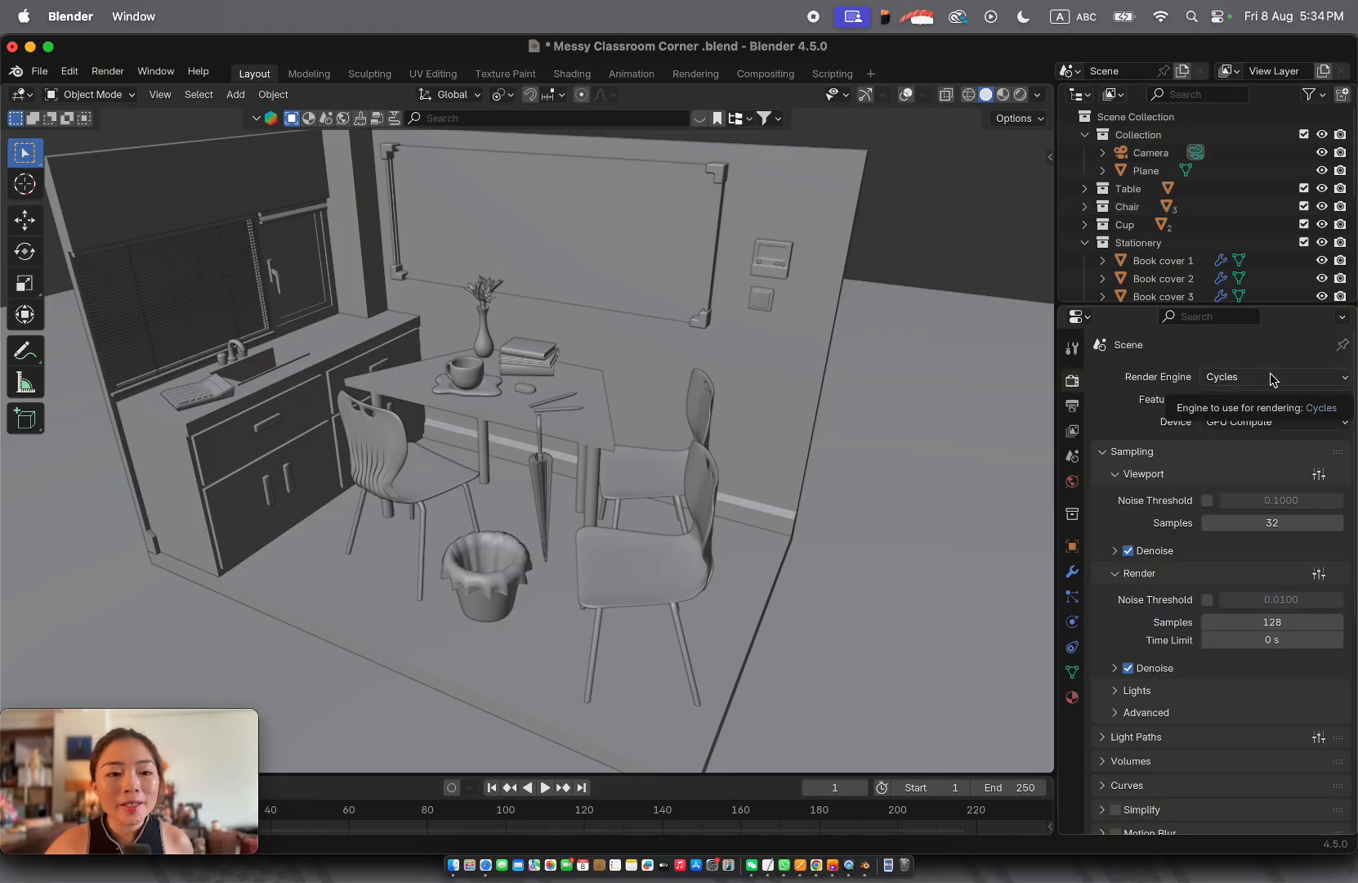
Switch the viewport to Material Preview shading and examine the room from several angles
{"action": "left_click", "coordinate": [1002, 94]}
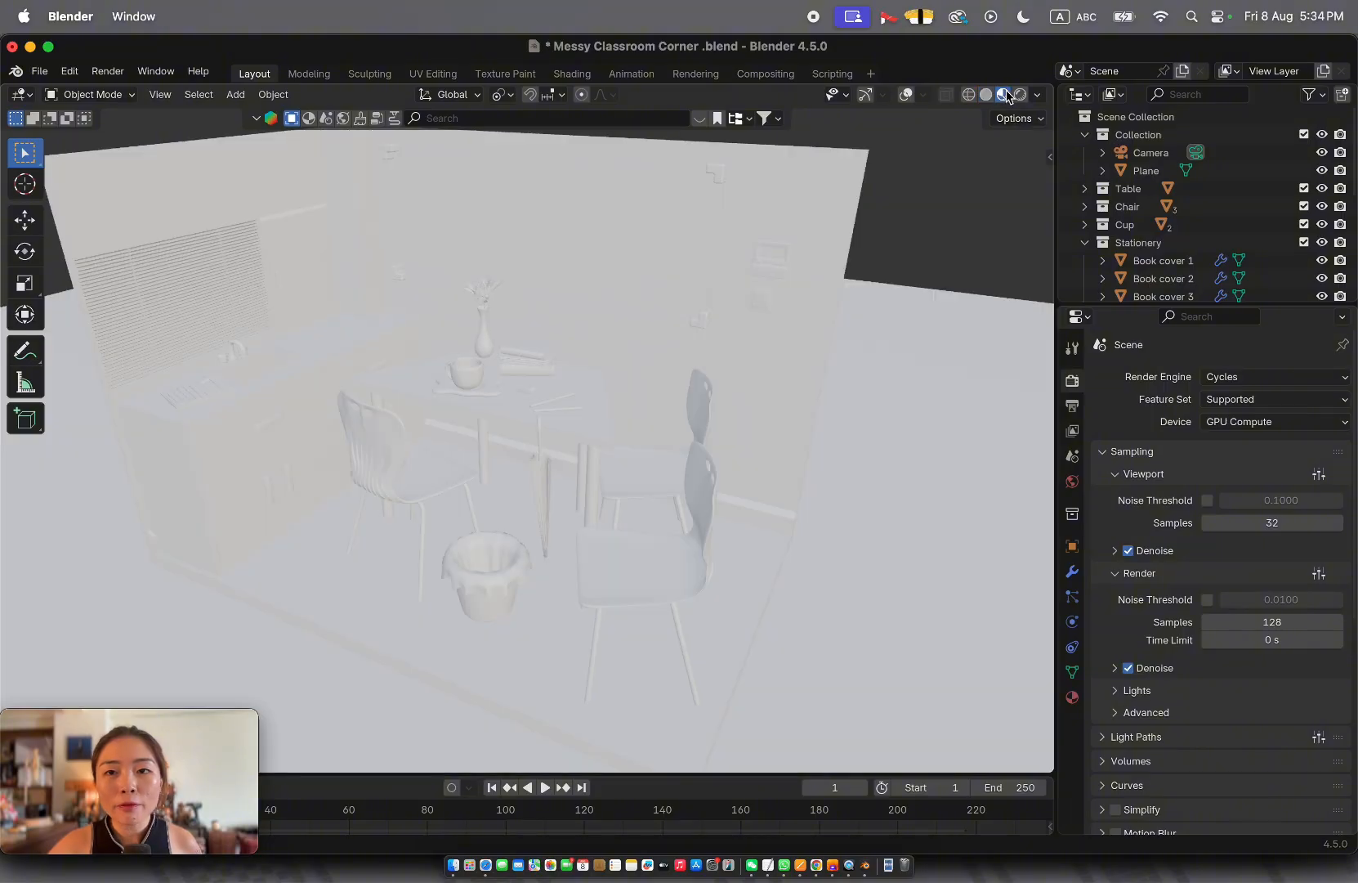
{"action": "scroll", "coordinate": [807, 311], "scroll_direction": "left", "scroll_amount": 5}
{"action": "scroll", "coordinate": [808, 311], "scroll_direction": "up", "scroll_amount": 5}
{"action": "scroll", "coordinate": [808, 310], "scroll_direction": "down", "scroll_amount": 10}
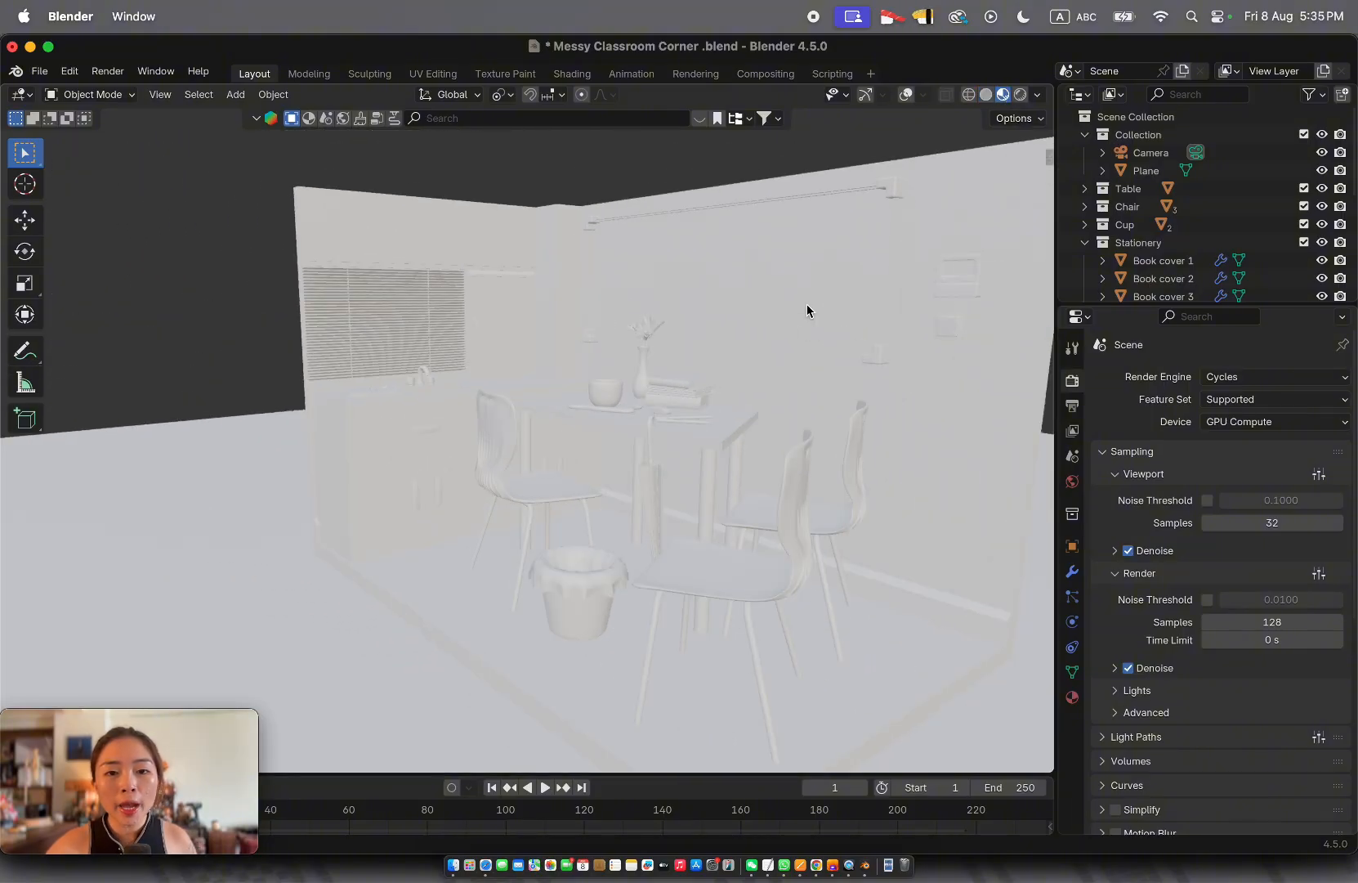
{"action": "scroll", "coordinate": [808, 307], "scroll_direction": "down", "scroll_amount": 8}
{"action": "scroll", "coordinate": [808, 306], "scroll_direction": "up", "scroll_amount": 12}
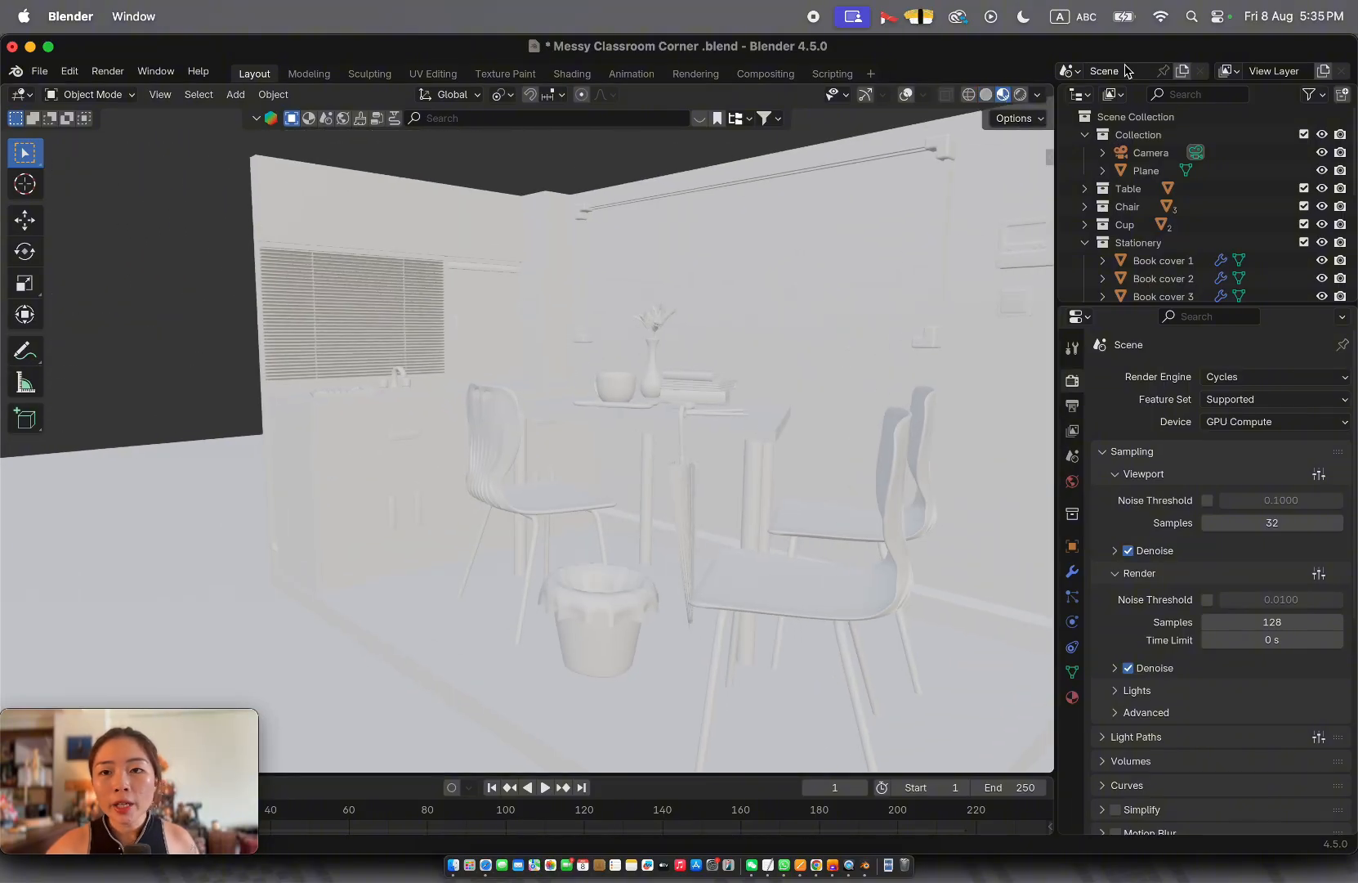
Switch the viewport to Rendered shading and inspect the room's lighting and the scene's object list
{"action": "left_click", "coordinate": [1027, 97]}
{"action": "scroll", "coordinate": [845, 283], "scroll_direction": "left", "scroll_amount": 5}
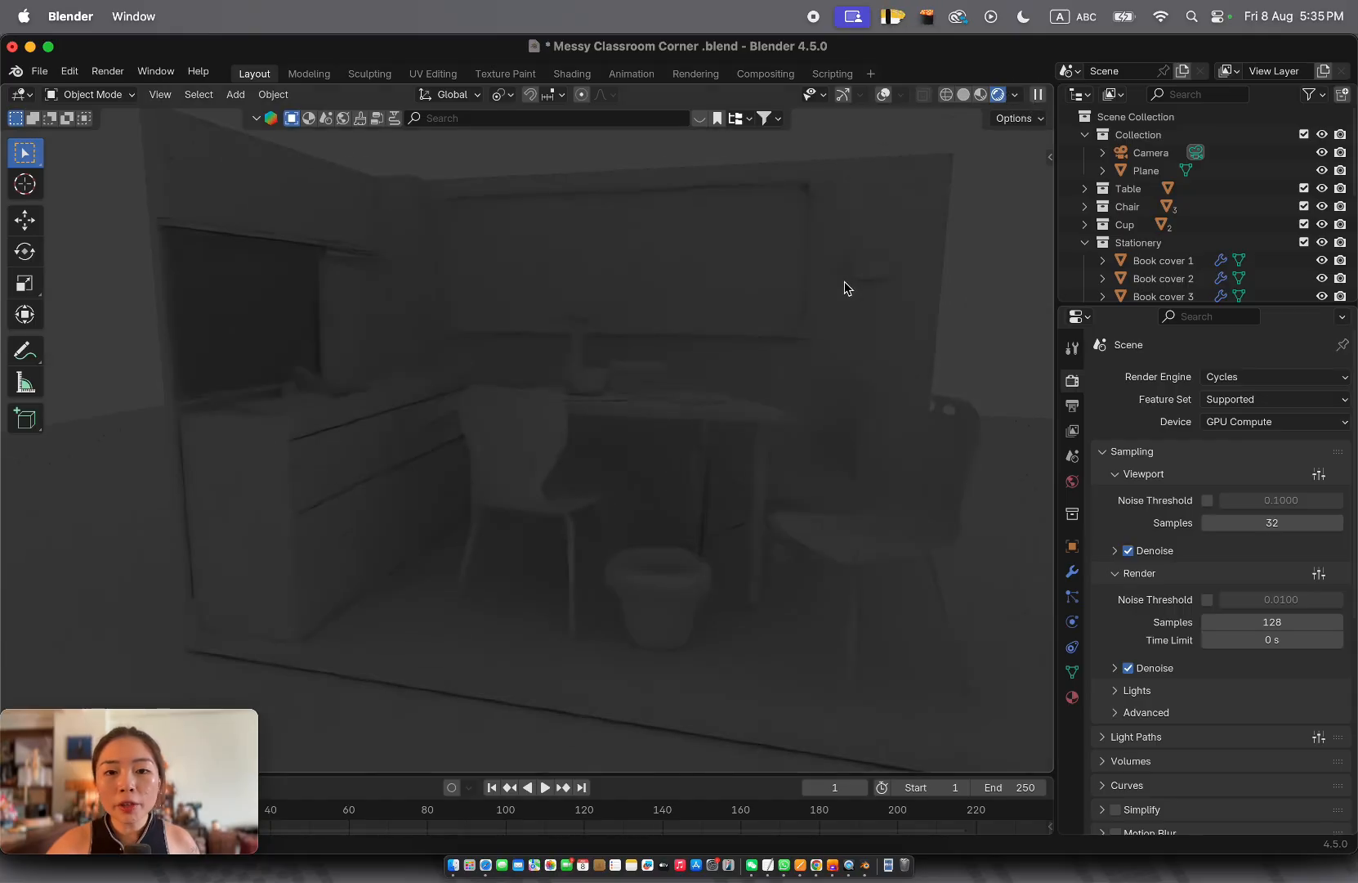
{"action": "scroll", "coordinate": [845, 281], "scroll_direction": "left", "scroll_amount": 6}
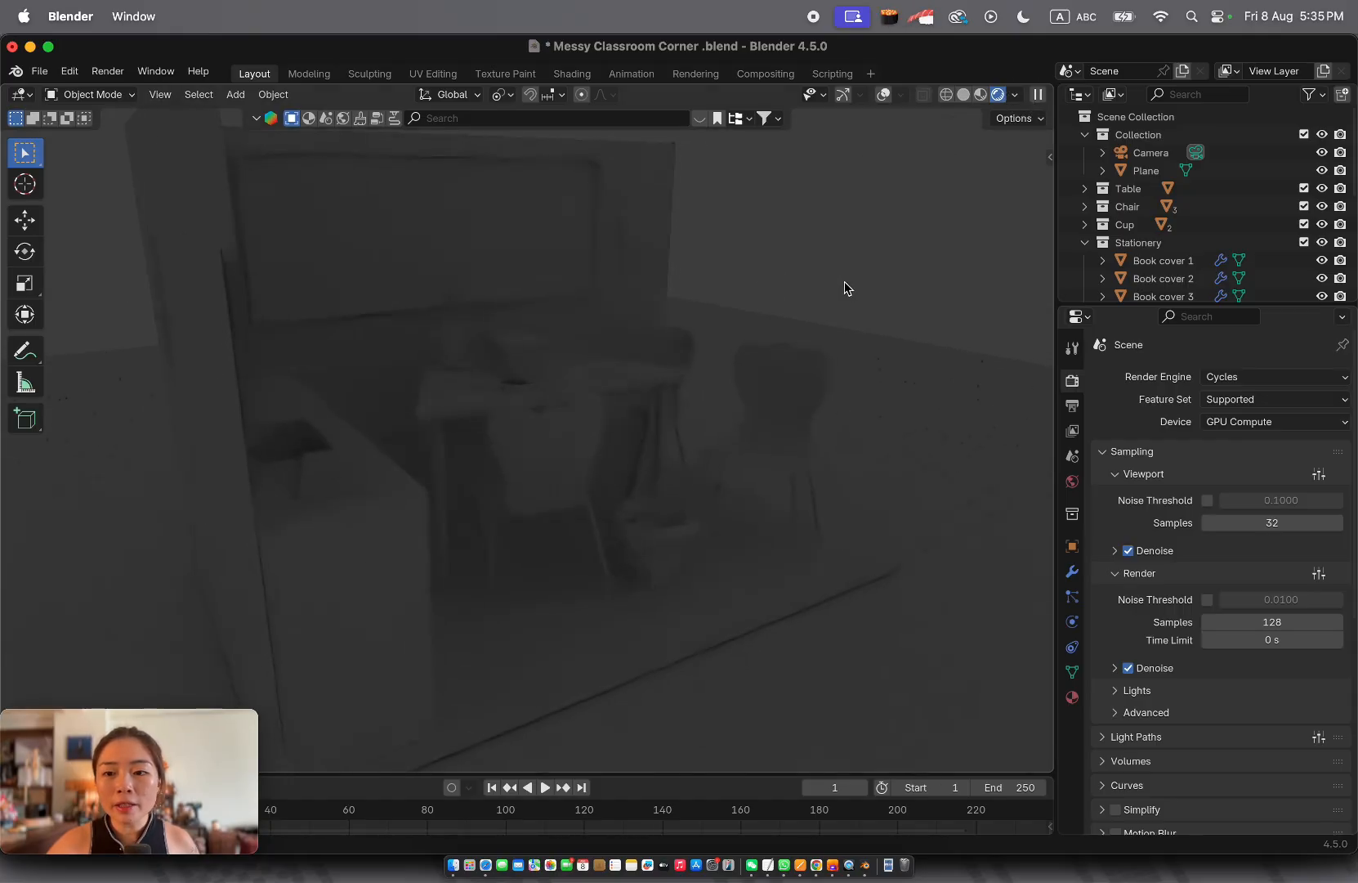
{"action": "scroll", "coordinate": [904, 394], "scroll_direction": "right", "scroll_amount": 6}
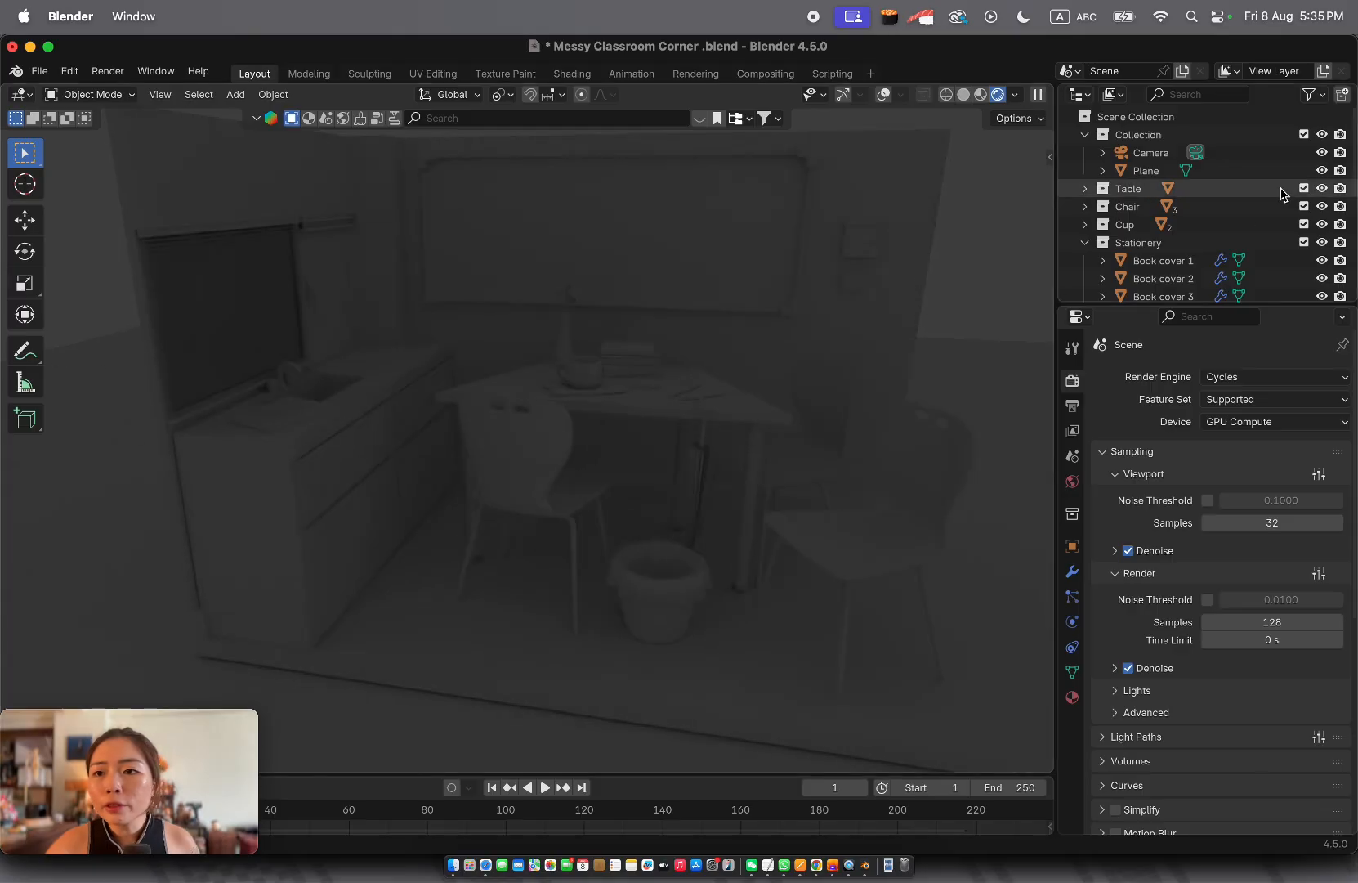
{"action": "scroll", "coordinate": [1280, 192], "scroll_direction": "down", "scroll_amount": 6}
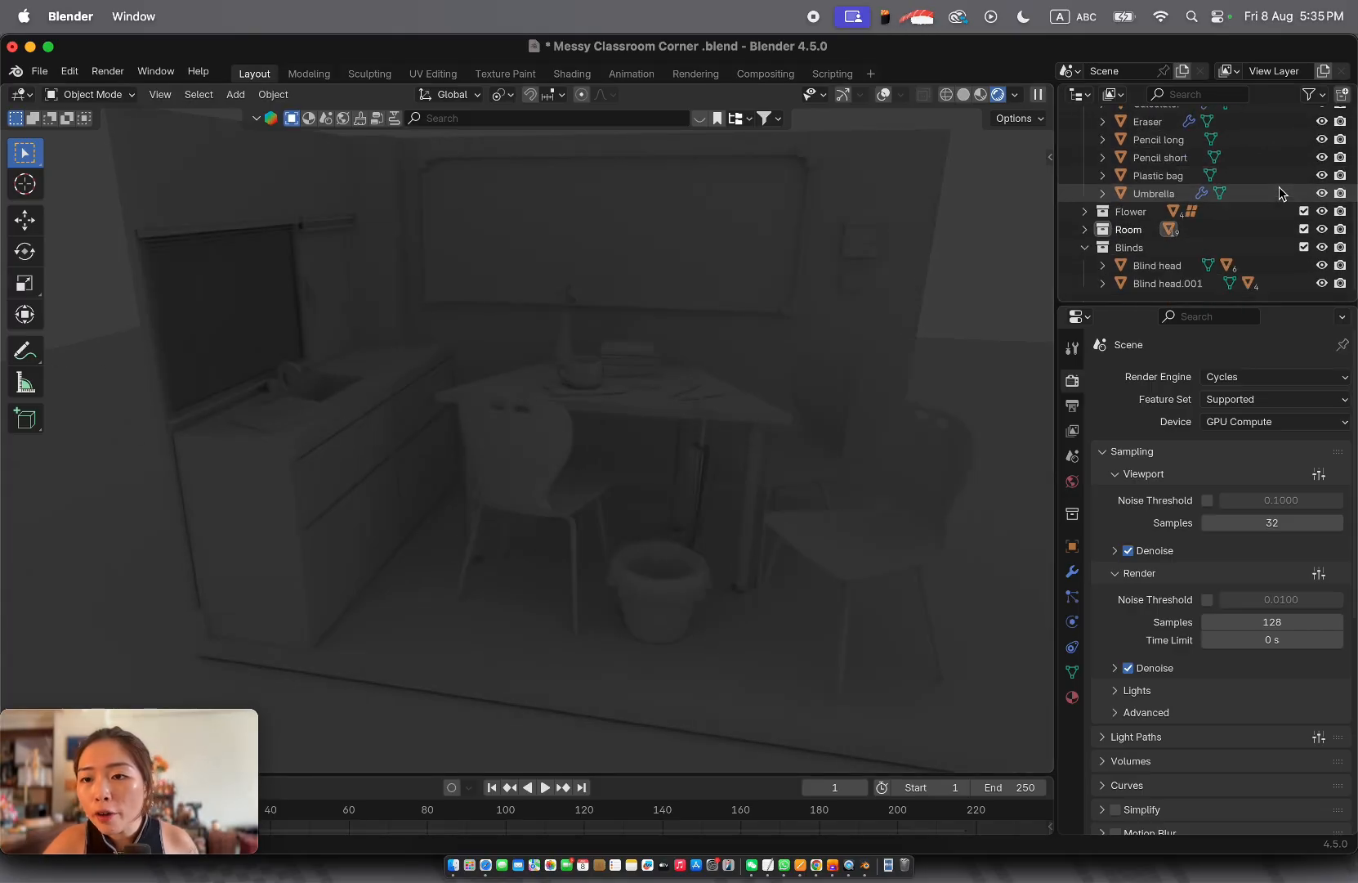
{"action": "scroll", "coordinate": [1280, 191], "scroll_direction": "up", "scroll_amount": 6}
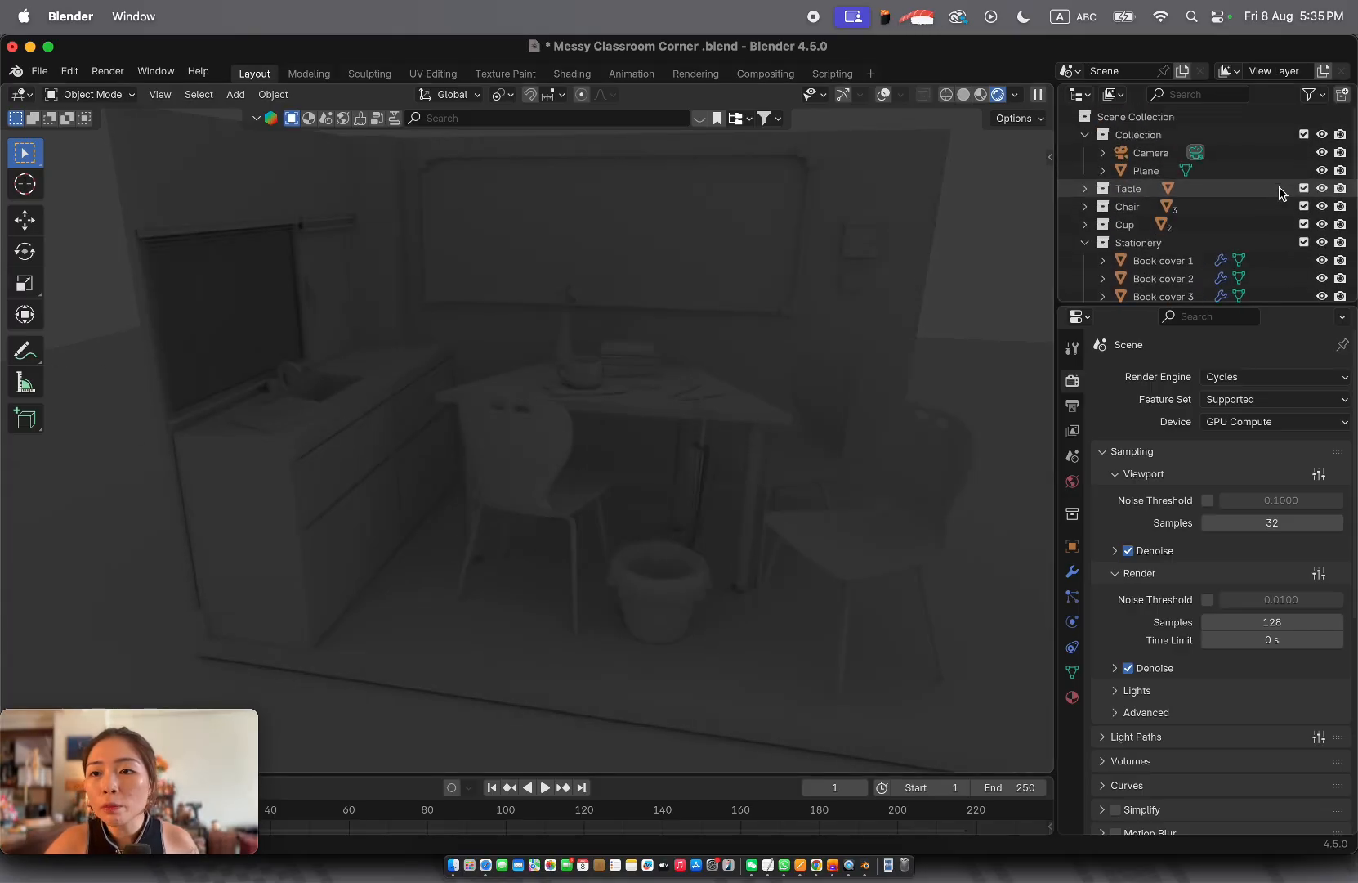
{"action": "scroll", "coordinate": [834, 282], "scroll_direction": "right", "scroll_amount": 8}
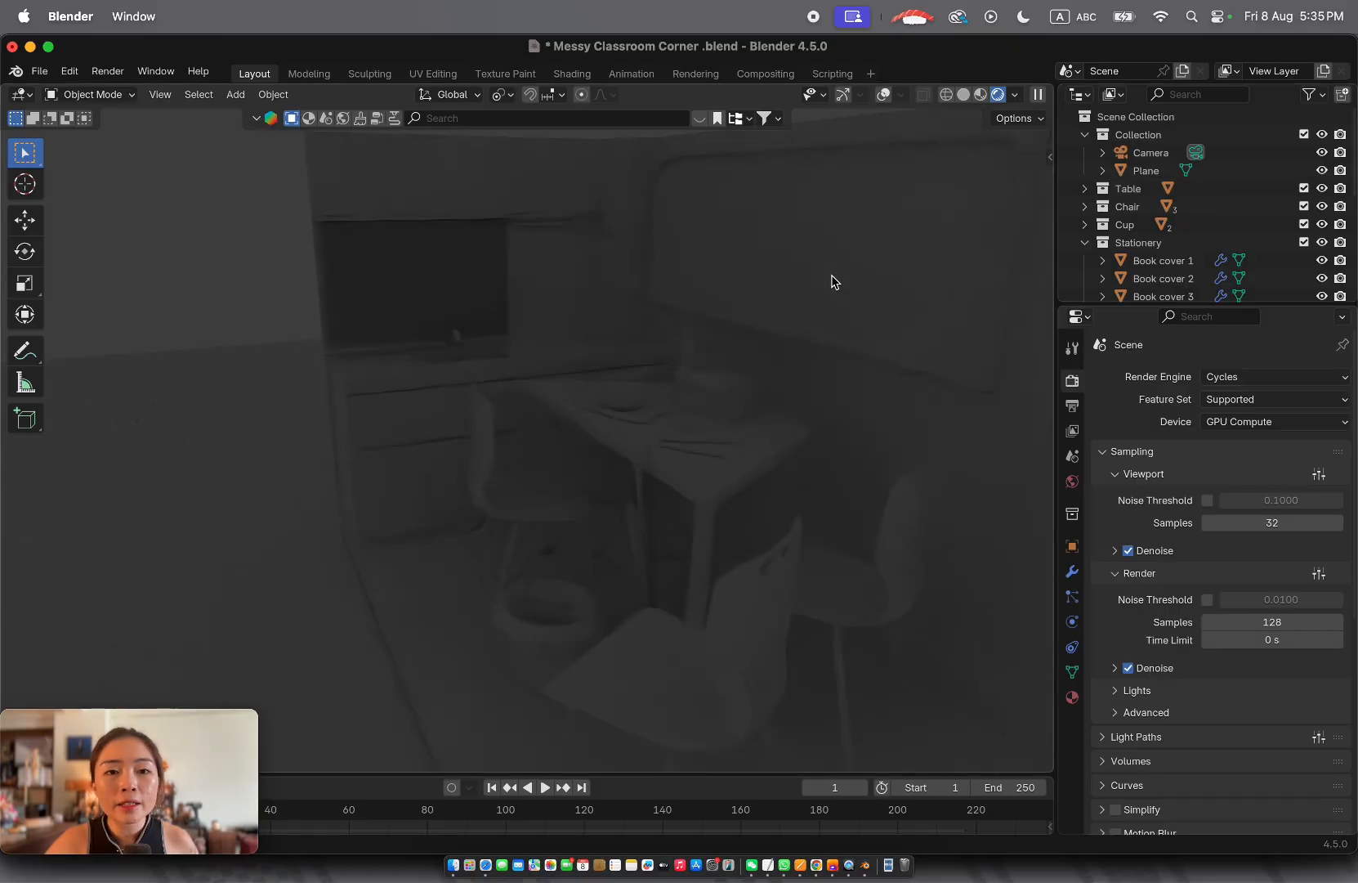
{"action": "scroll", "coordinate": [834, 282], "scroll_direction": "left", "scroll_amount": 6}
{"action": "scroll", "coordinate": [835, 282], "scroll_direction": "right", "scroll_amount": 5, "text": "shift"}
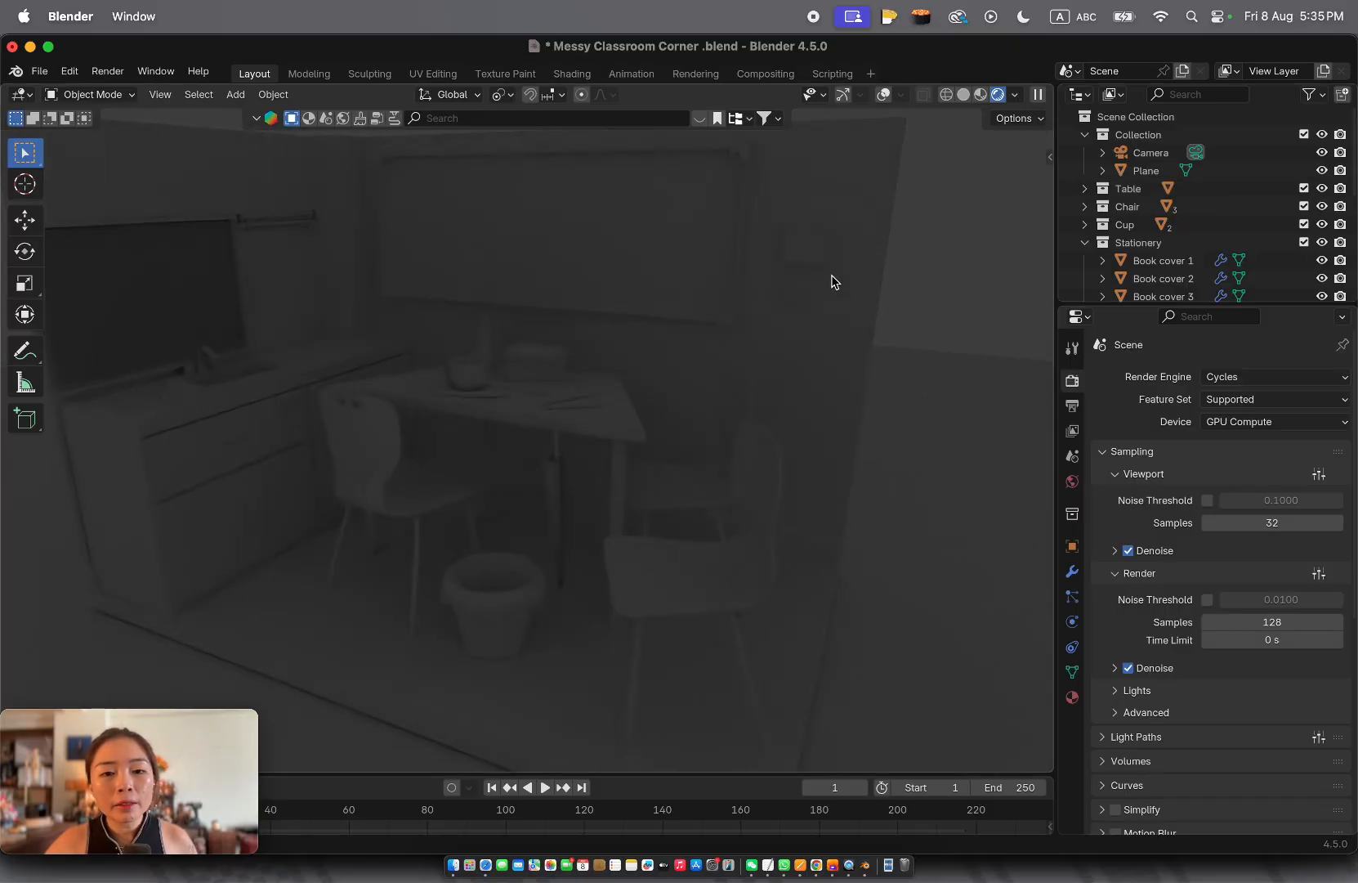
{"action": "scroll", "coordinate": [835, 282], "scroll_direction": "up", "scroll_amount": 5, "text": "ctrl"}
{"action": "scroll", "coordinate": [835, 282], "scroll_direction": "down", "scroll_amount": 5, "text": "ctrl"}
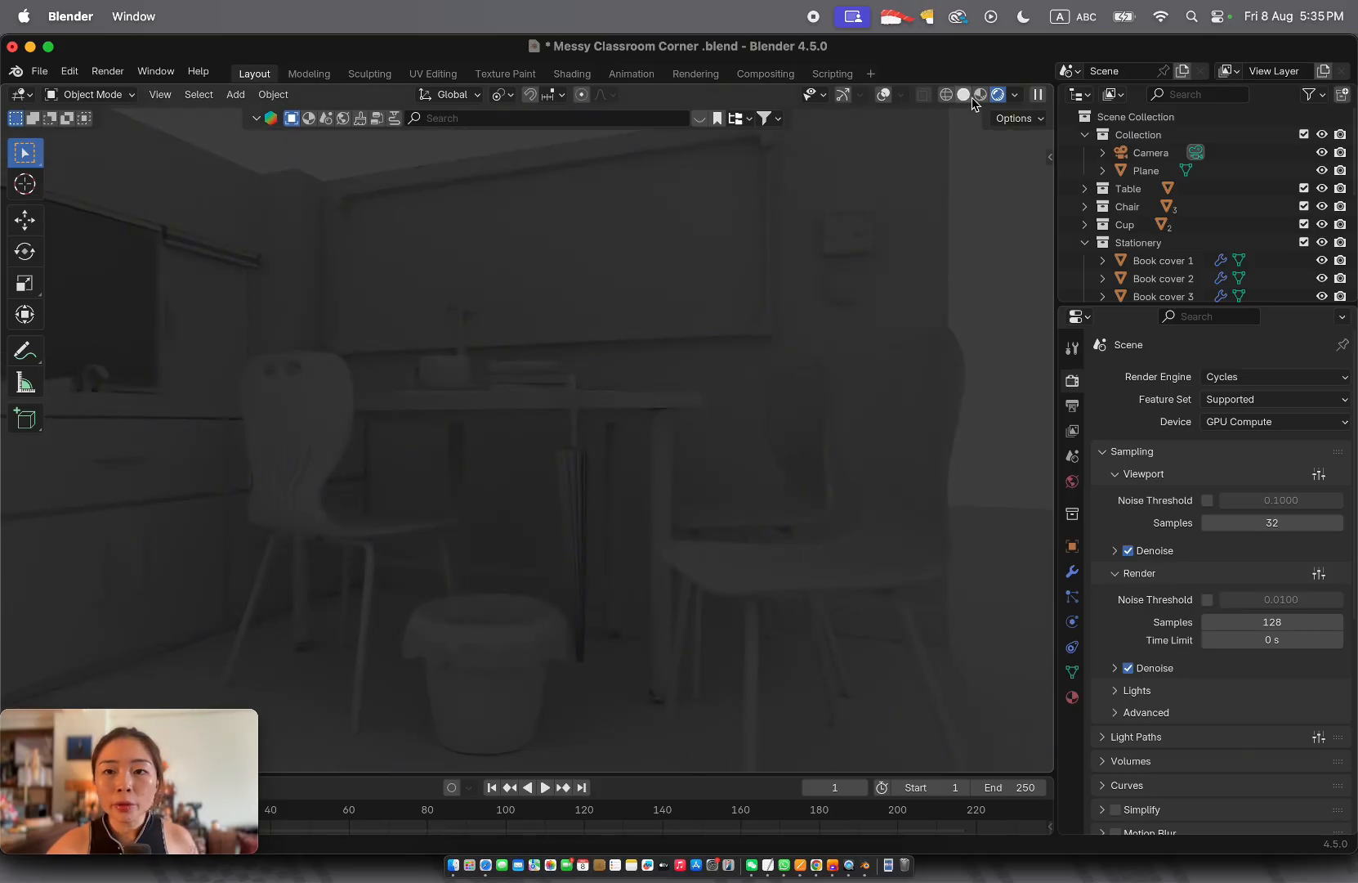
Return the viewport to Material Preview shading and select the ground plane beneath the room
{"action": "left_click", "coordinate": [966, 95]}
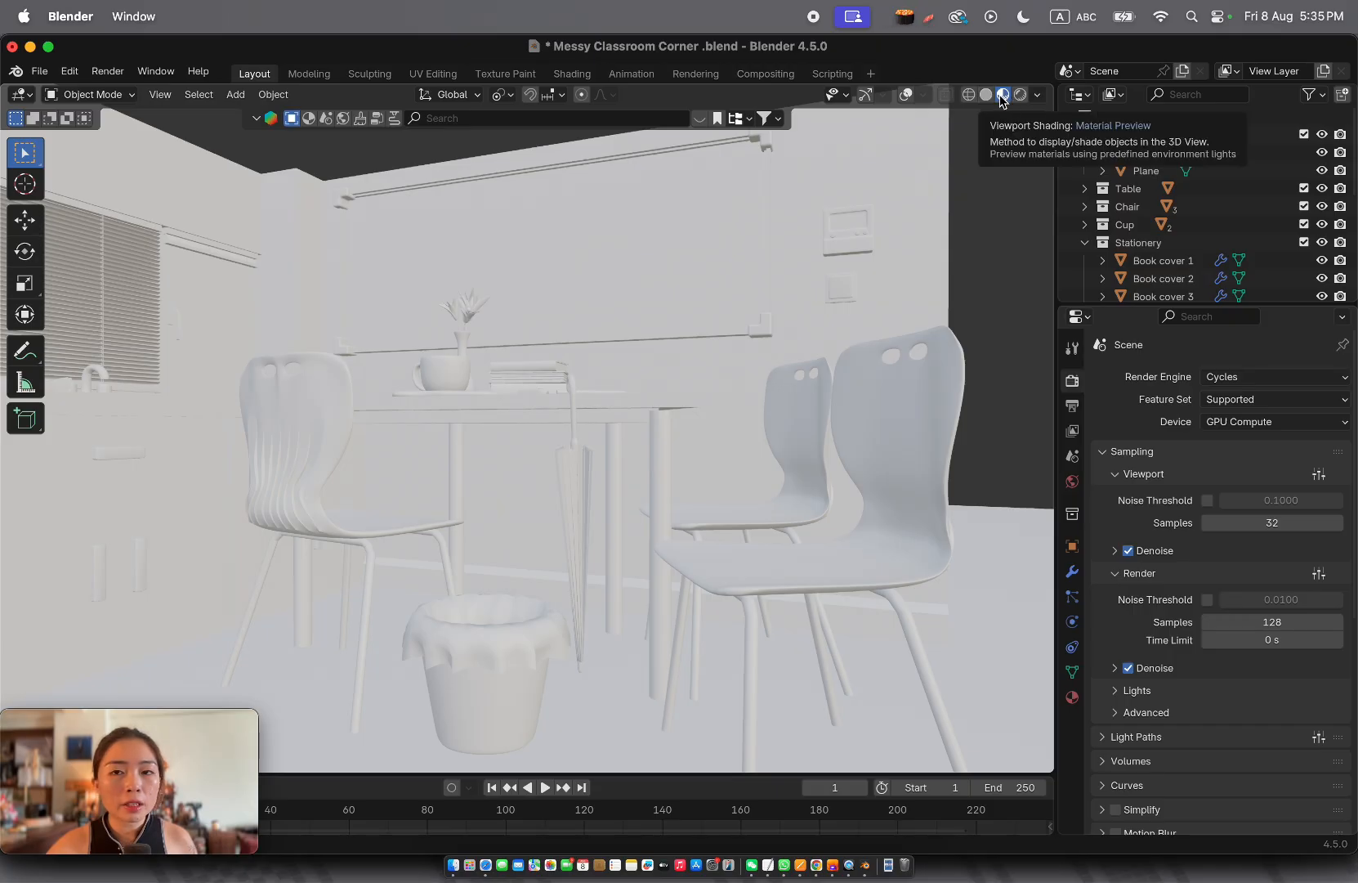
{"action": "scroll", "coordinate": [661, 319], "scroll_direction": "down", "scroll_amount": 8}
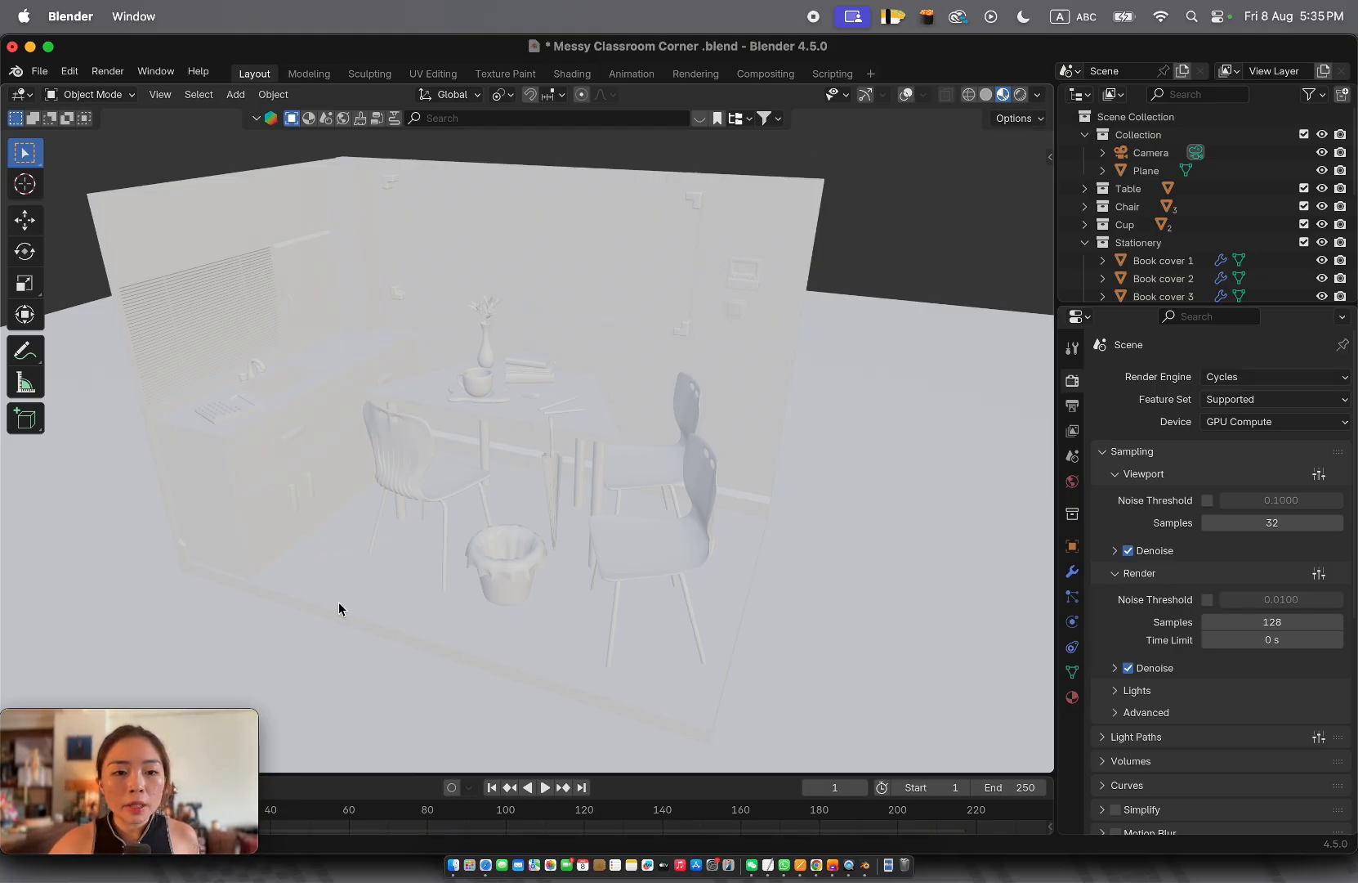
{"action": "left_click", "coordinate": [194, 598]}
{"action": "left_click", "coordinate": [196, 597]}
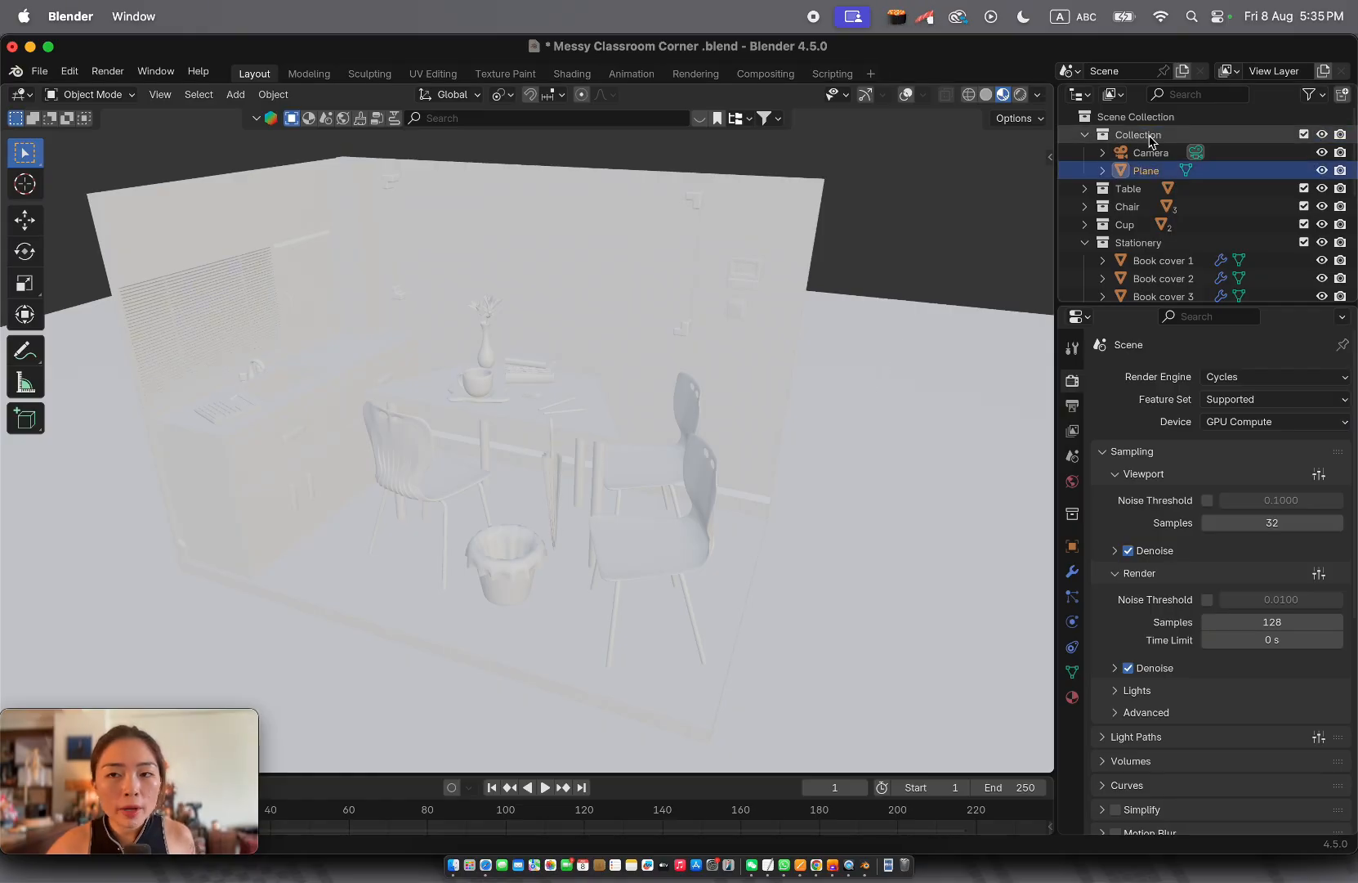
{"action": "left_click", "coordinate": [1142, 173]}
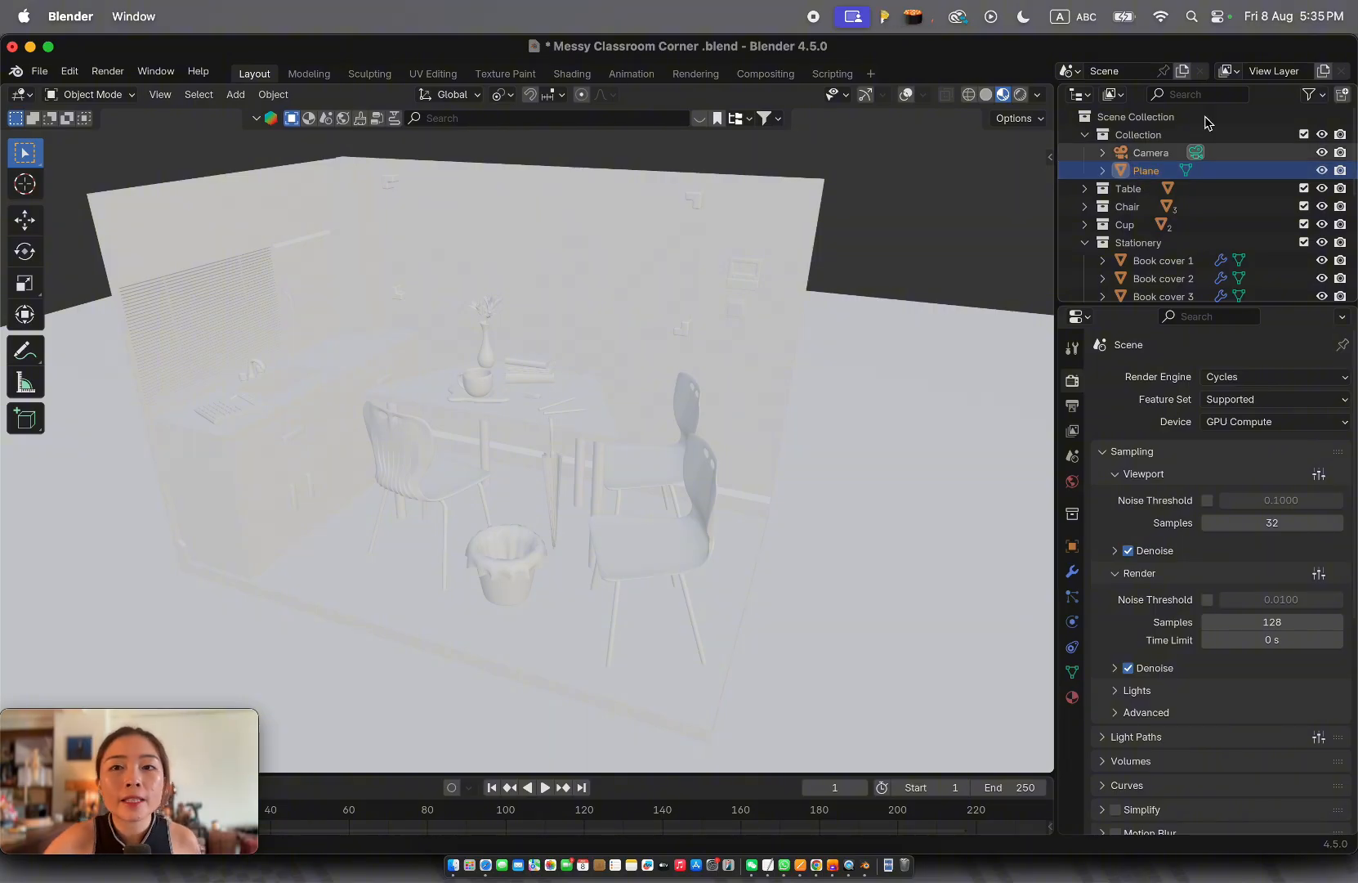
Turn on the viewport overlays and gizmos
{"action": "left_click", "coordinate": [906, 95]}
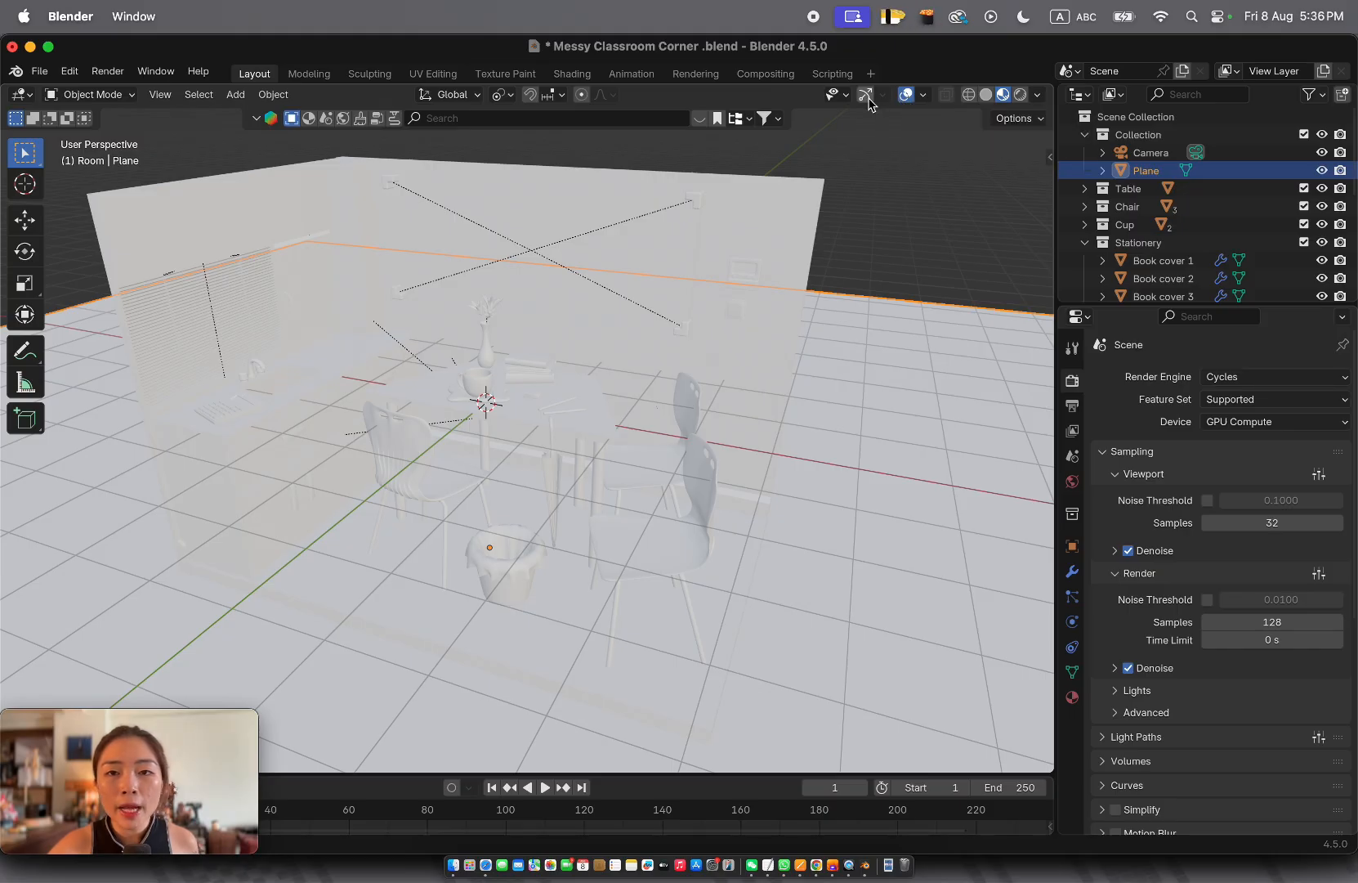
{"action": "left_click", "coordinate": [867, 96]}
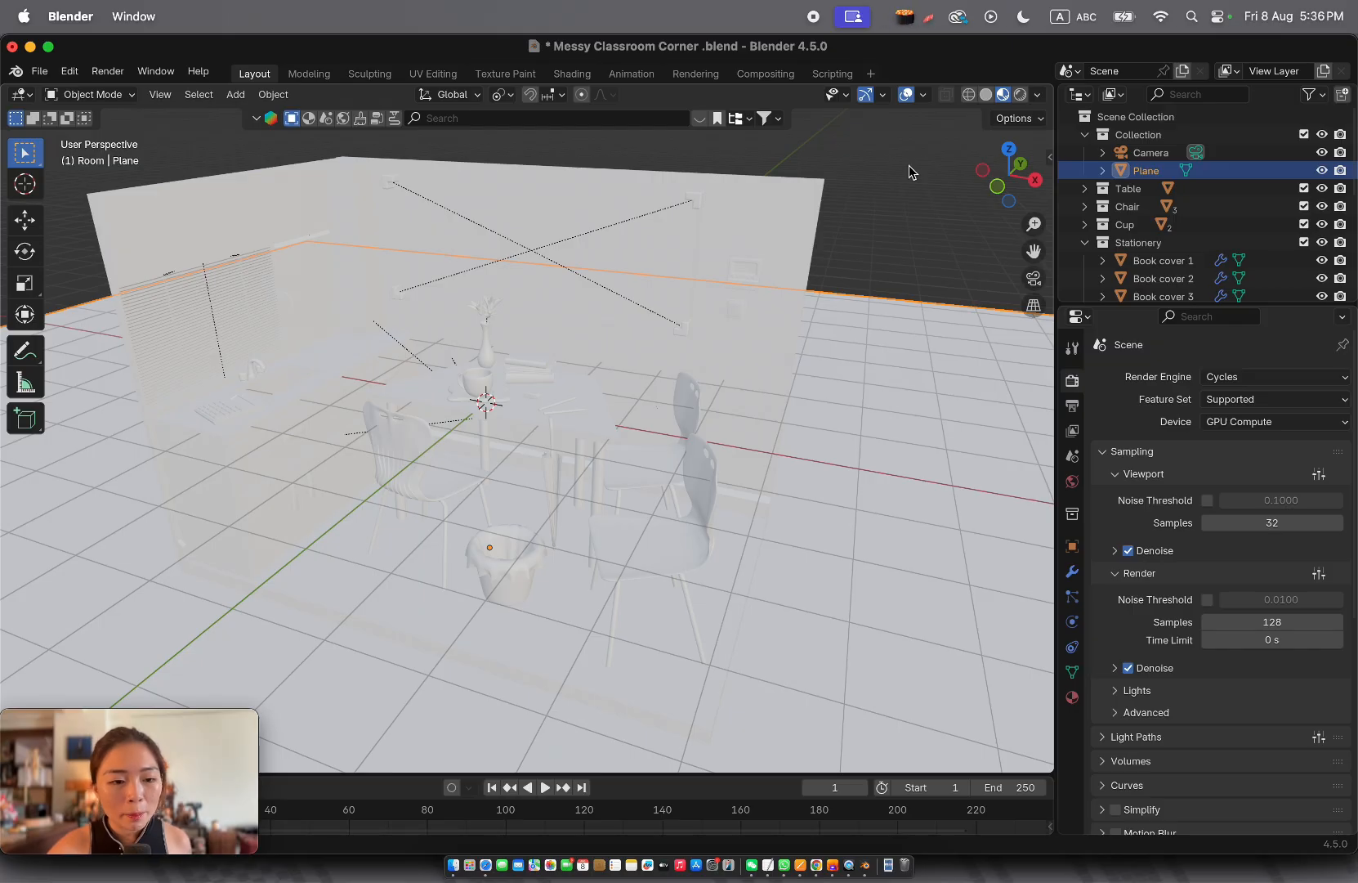
{"action": "left_click", "coordinate": [909, 96]}
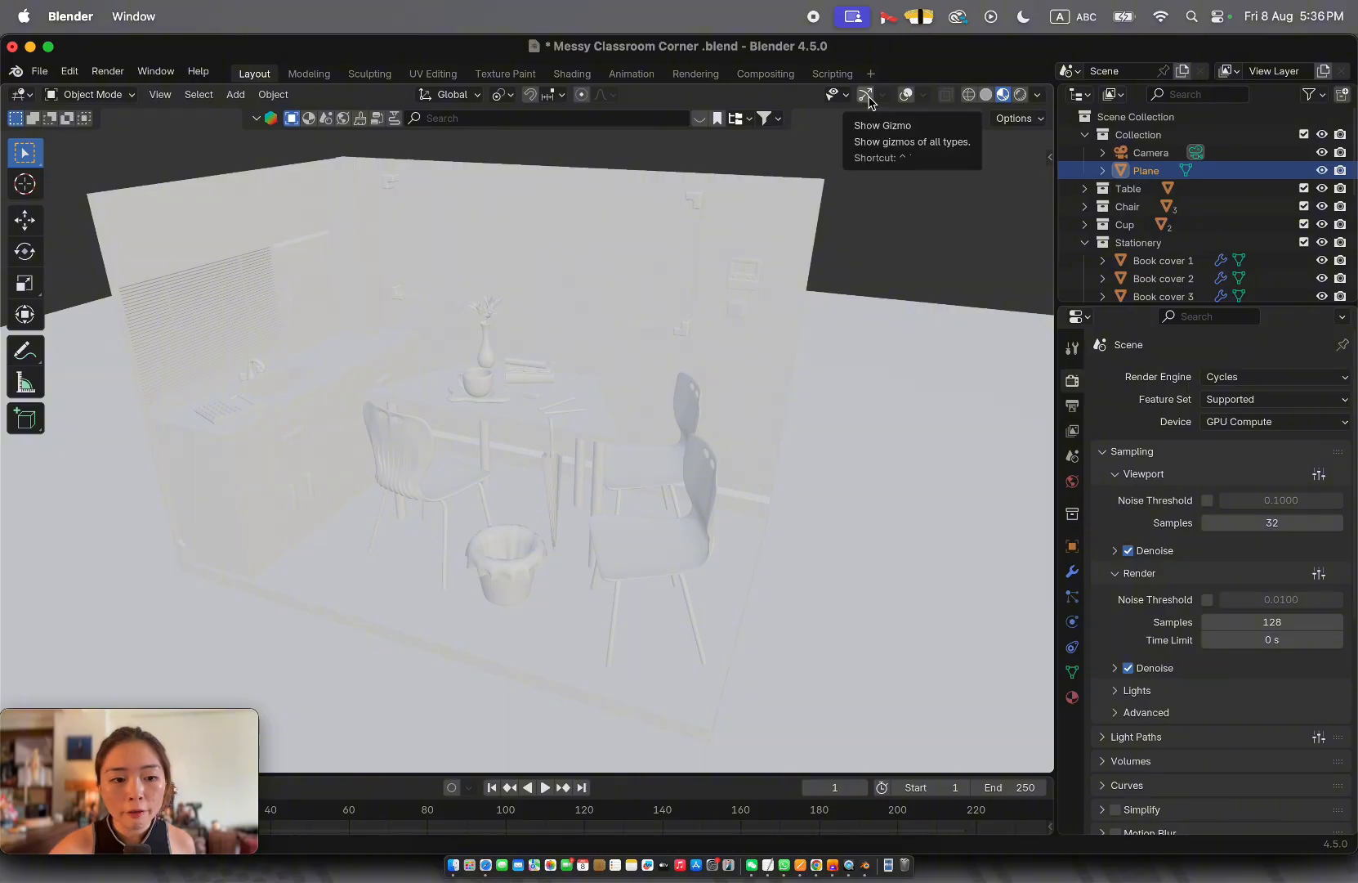
{"action": "left_click", "coordinate": [907, 96]}
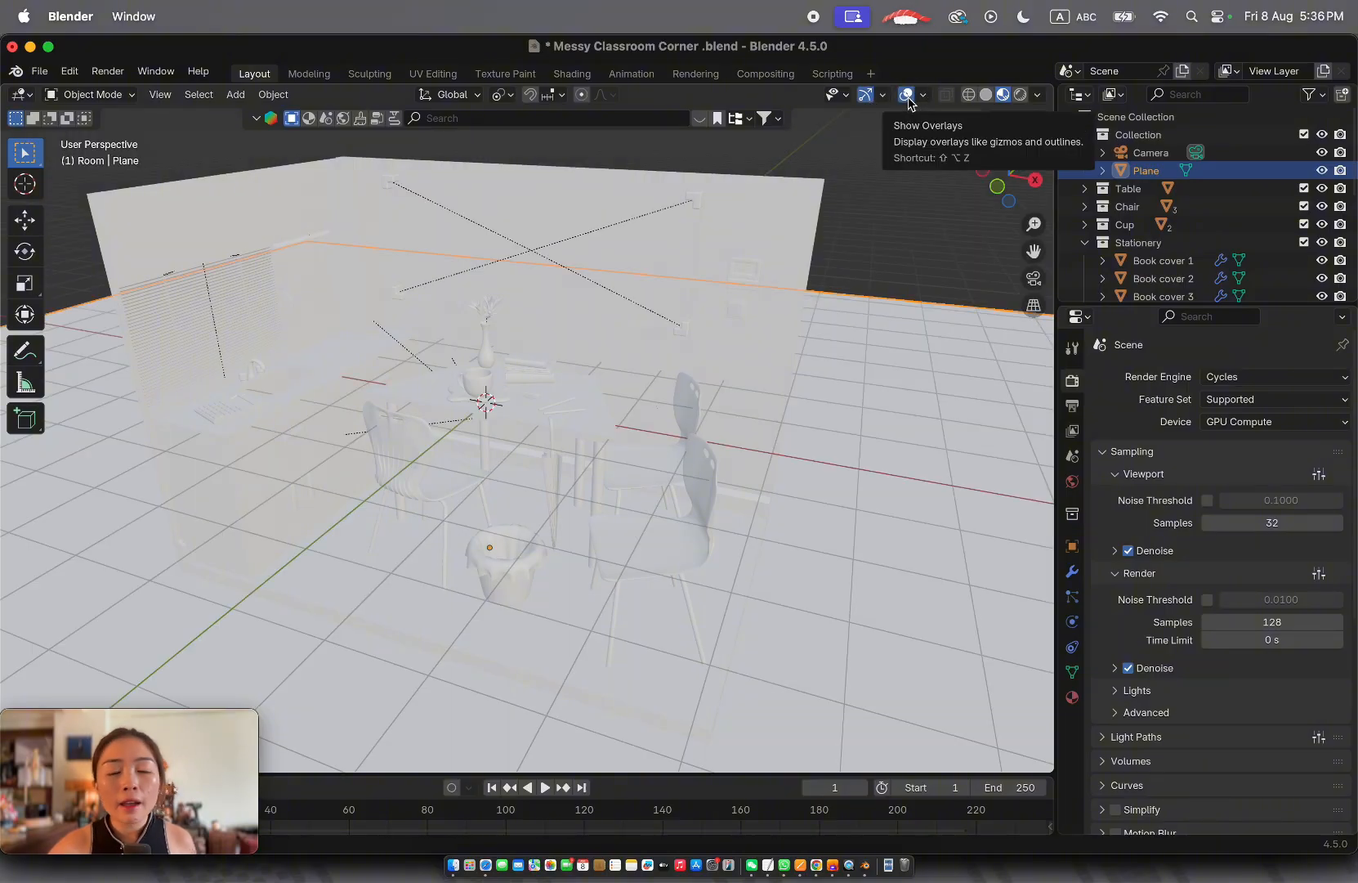
{"action": "scroll", "coordinate": [795, 257], "scroll_direction": "down", "scroll_amount": 6}
{"action": "scroll", "coordinate": [794, 257], "scroll_direction": "left", "scroll_amount": 3}
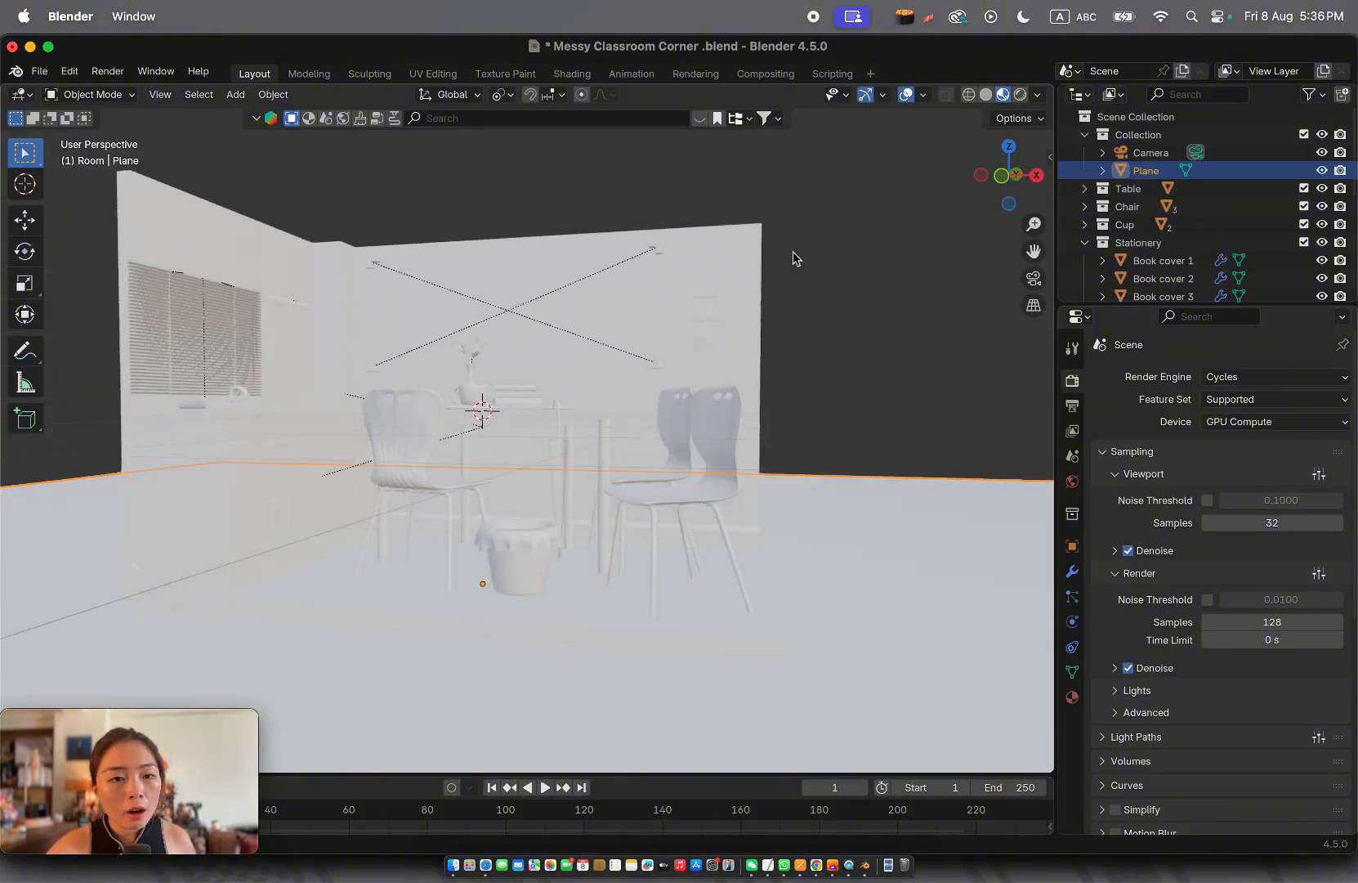
{"action": "scroll", "coordinate": [795, 257], "scroll_direction": "up", "scroll_amount": 3}
{"action": "scroll", "coordinate": [793, 258], "scroll_direction": "down", "scroll_amount": 5}
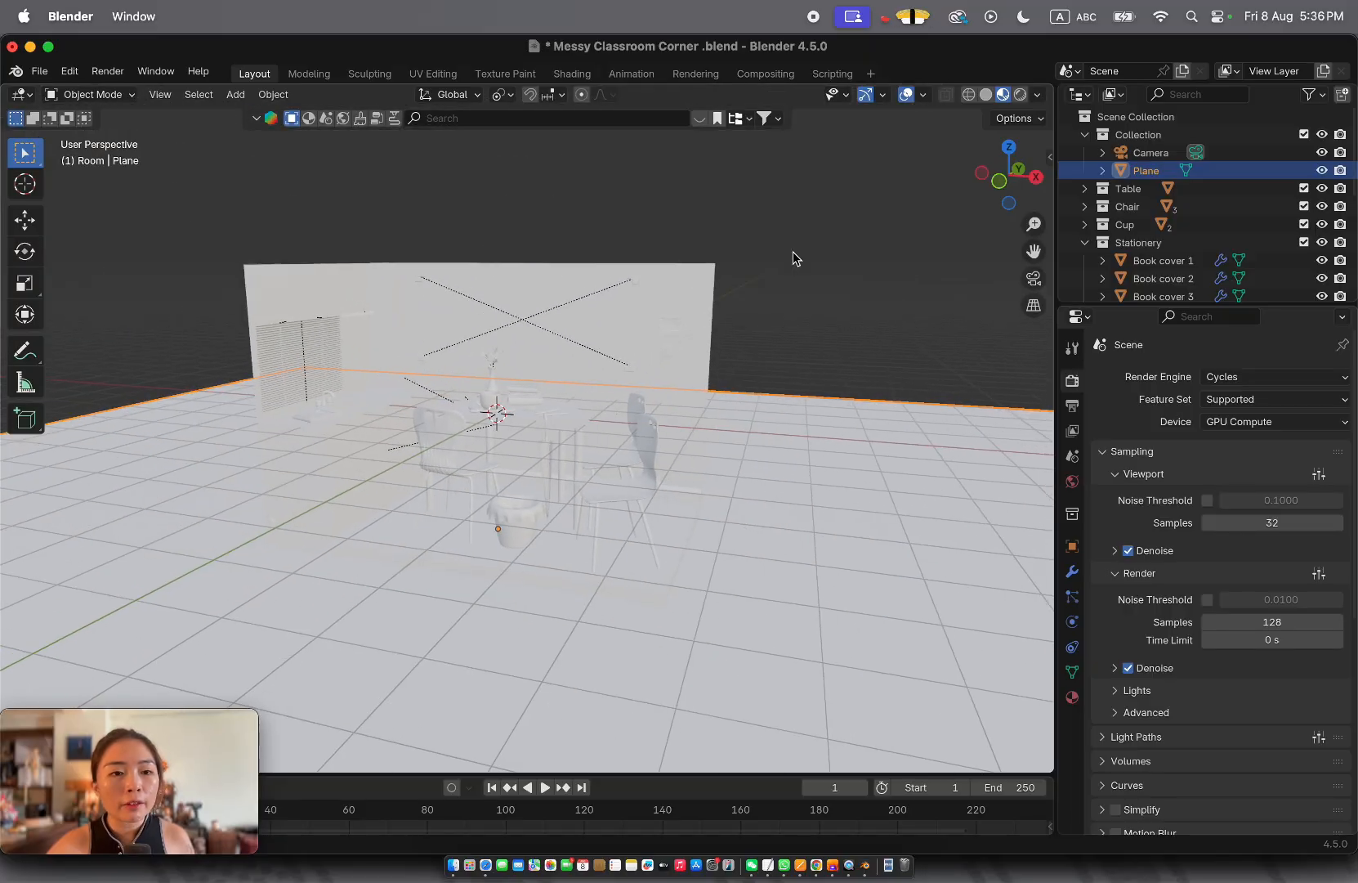
Add a new material to the room's floor
{"action": "left_click", "coordinate": [666, 563]}
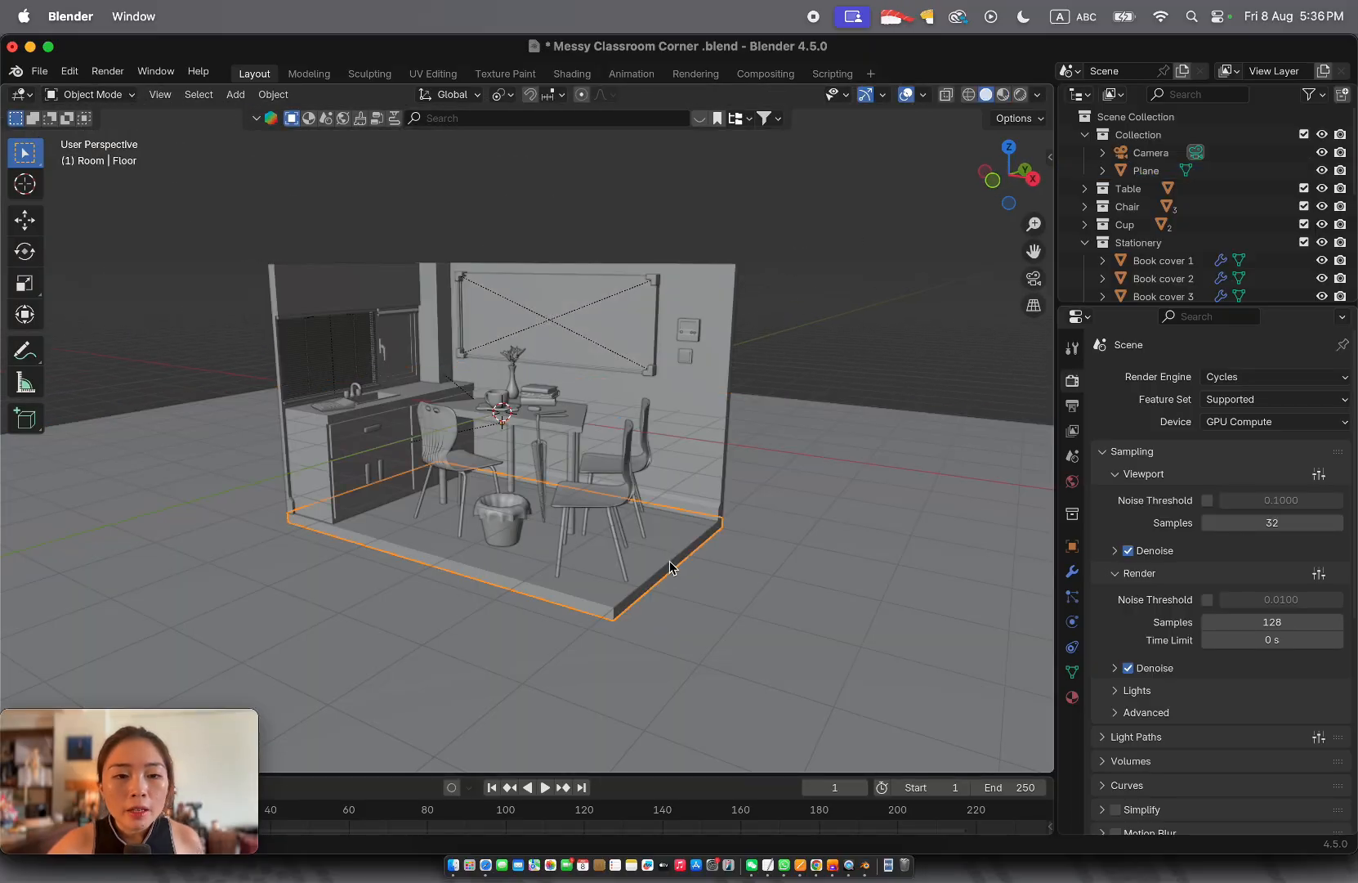
{"action": "left_click", "coordinate": [1073, 699]}
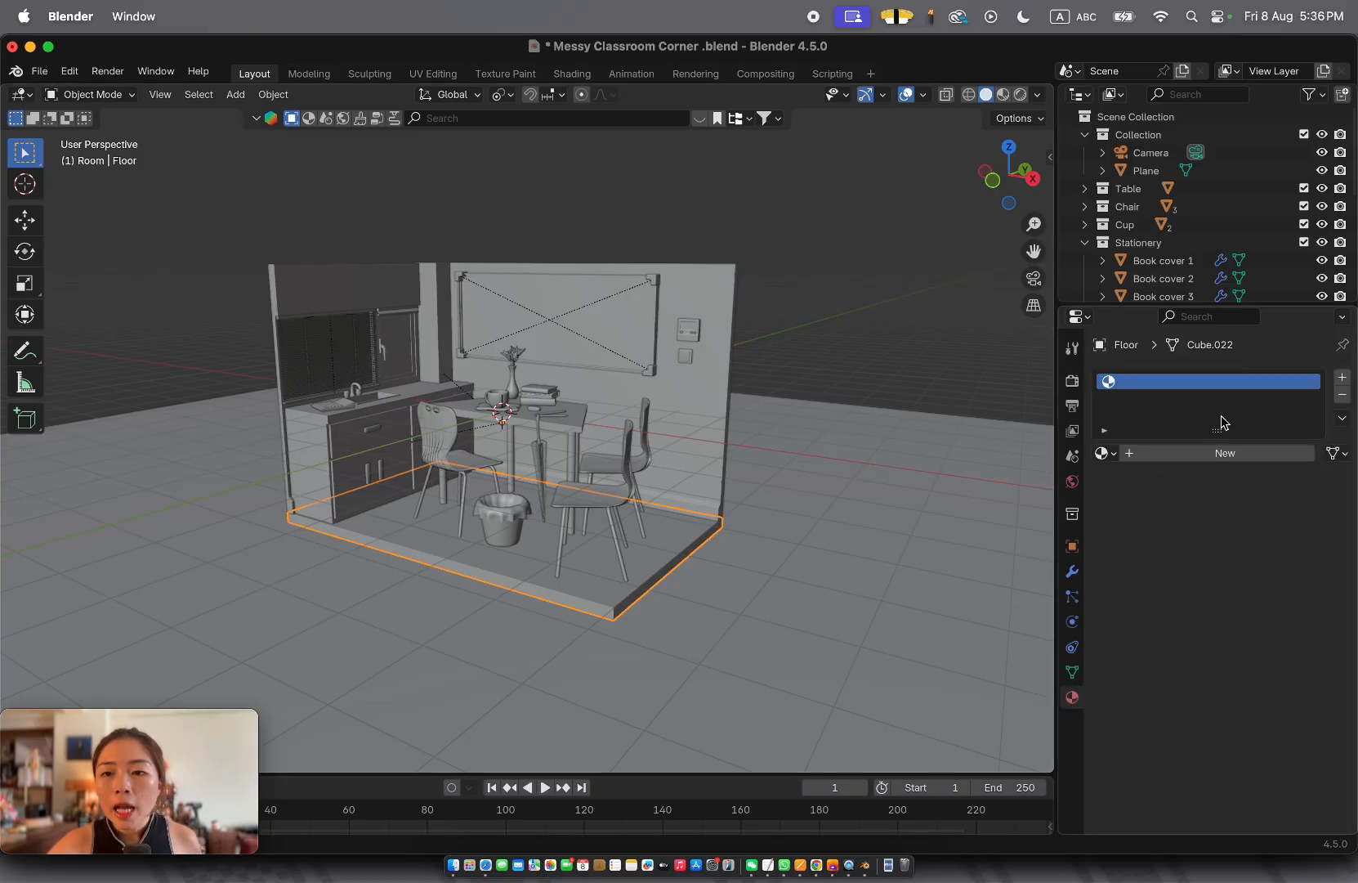
{"action": "left_click", "coordinate": [1170, 459]}
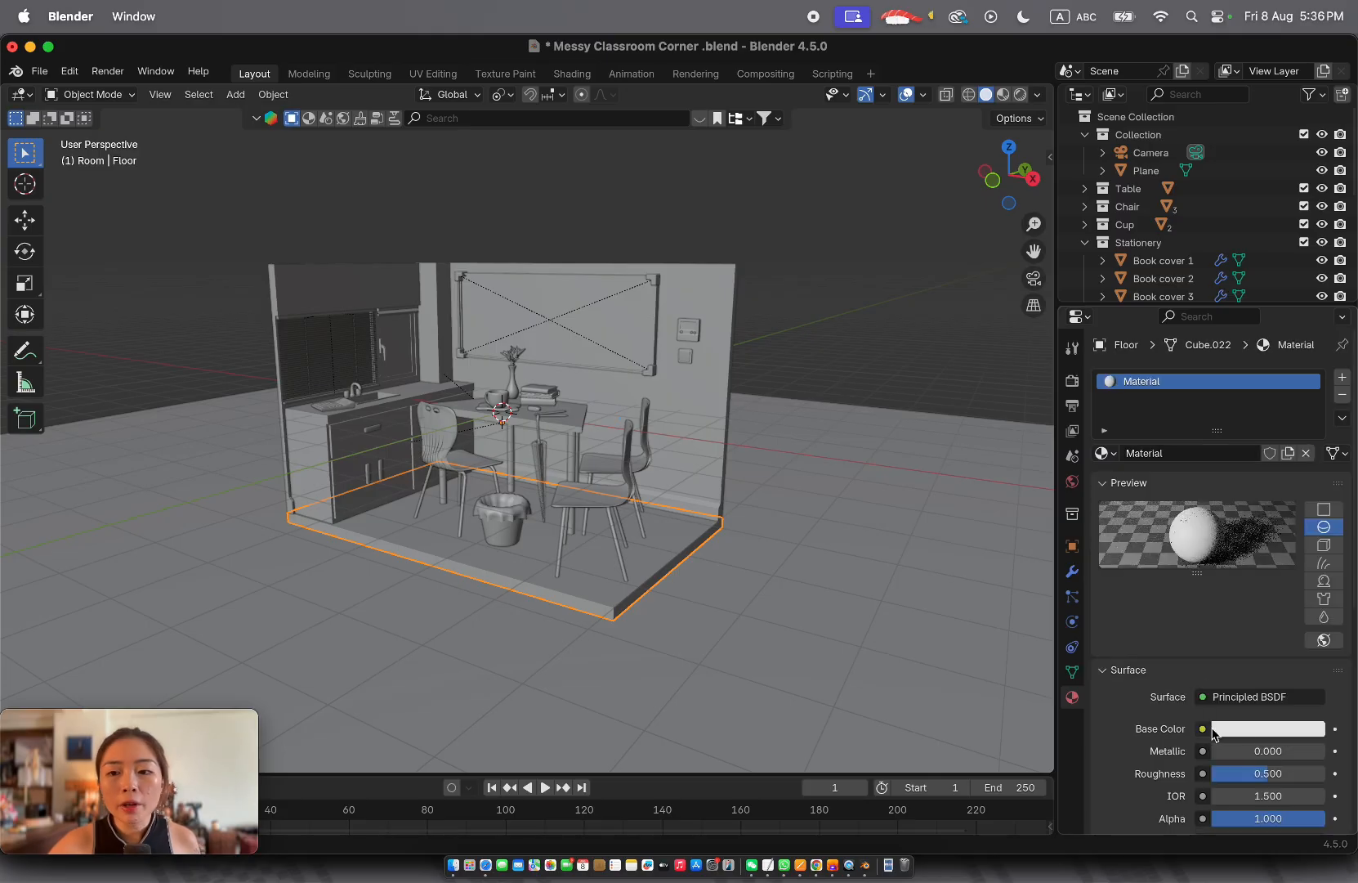
{"action": "scroll", "coordinate": [836, 318], "scroll_direction": "up", "scroll_amount": 5}
{"action": "scroll", "coordinate": [836, 317], "scroll_direction": "down", "scroll_amount": 8}
{"action": "scroll", "coordinate": [836, 317], "scroll_direction": "up", "scroll_amount": 5}
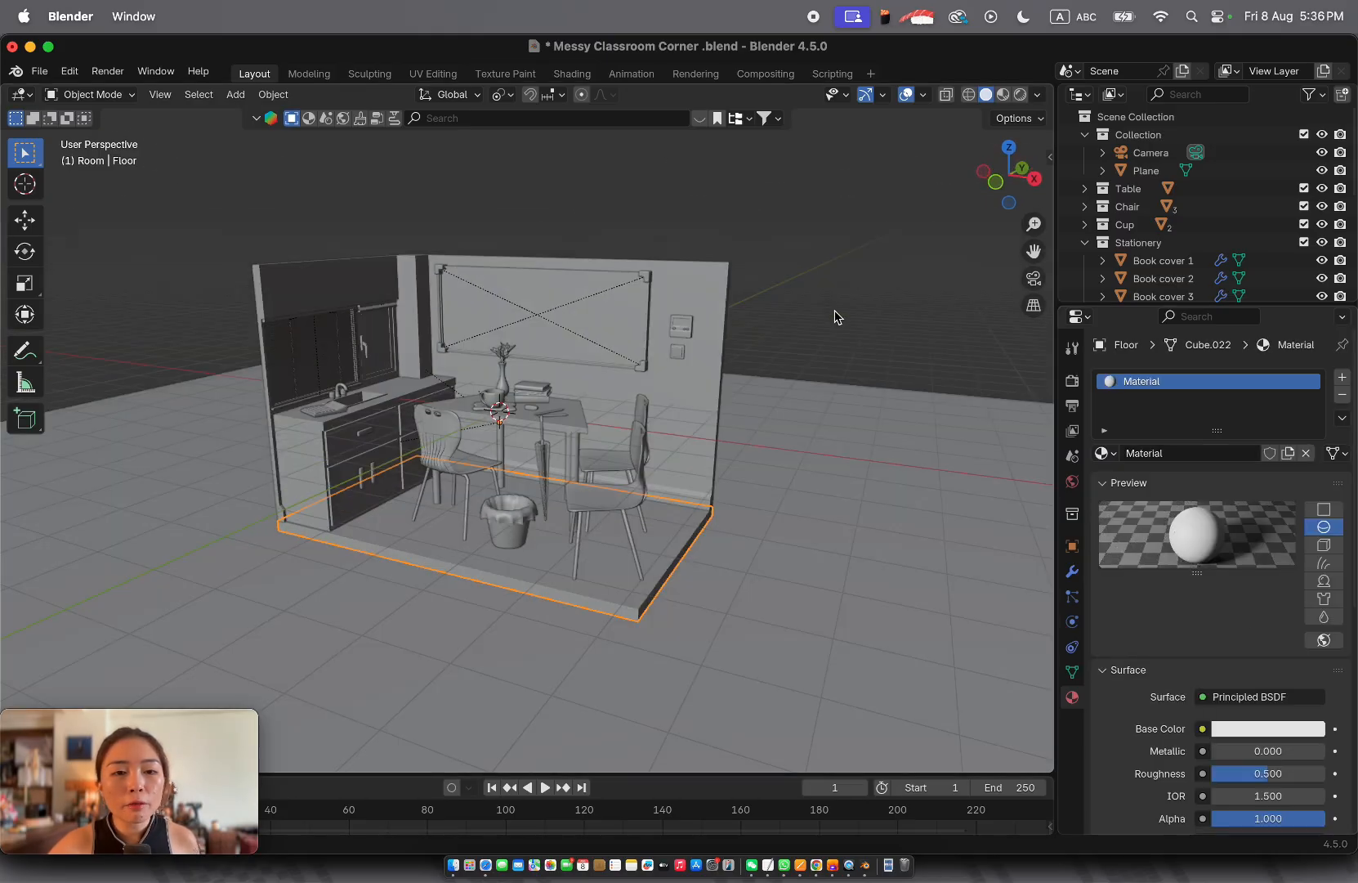
{"action": "scroll", "coordinate": [837, 317], "scroll_direction": "left", "scroll_amount": 5, "text": "shift"}
{"action": "scroll", "coordinate": [836, 317], "scroll_direction": "right", "scroll_amount": 3, "text": "shift"}
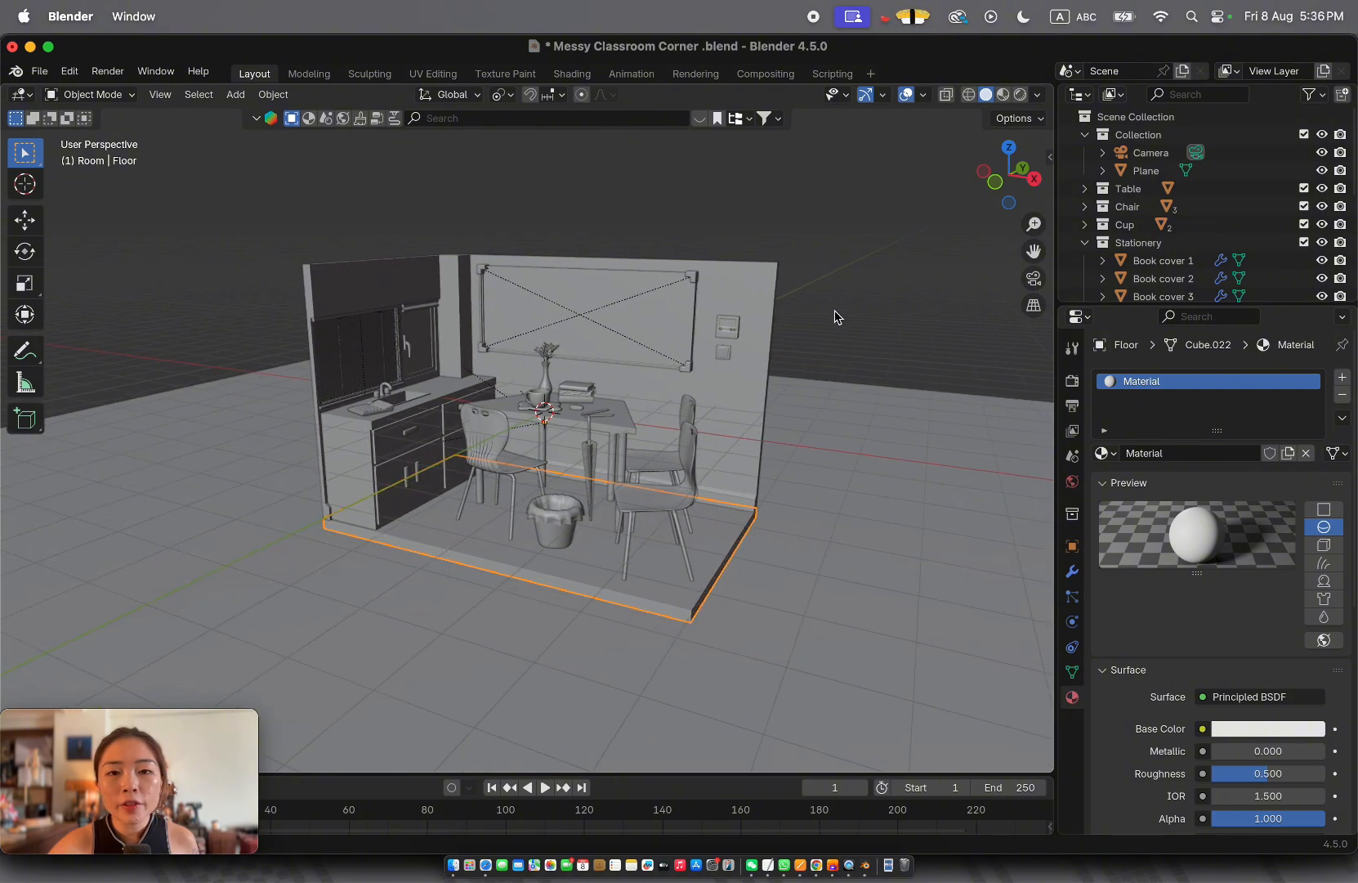
Give the floor material a pinkish-red base color with hue 0.990 and saturation 0.957, and show the scene in Material Preview
{"action": "left_click", "coordinate": [1255, 729]}
{"action": "left_click_drag", "start_coordinate": [1237, 544], "coordinate": [1240, 557]}
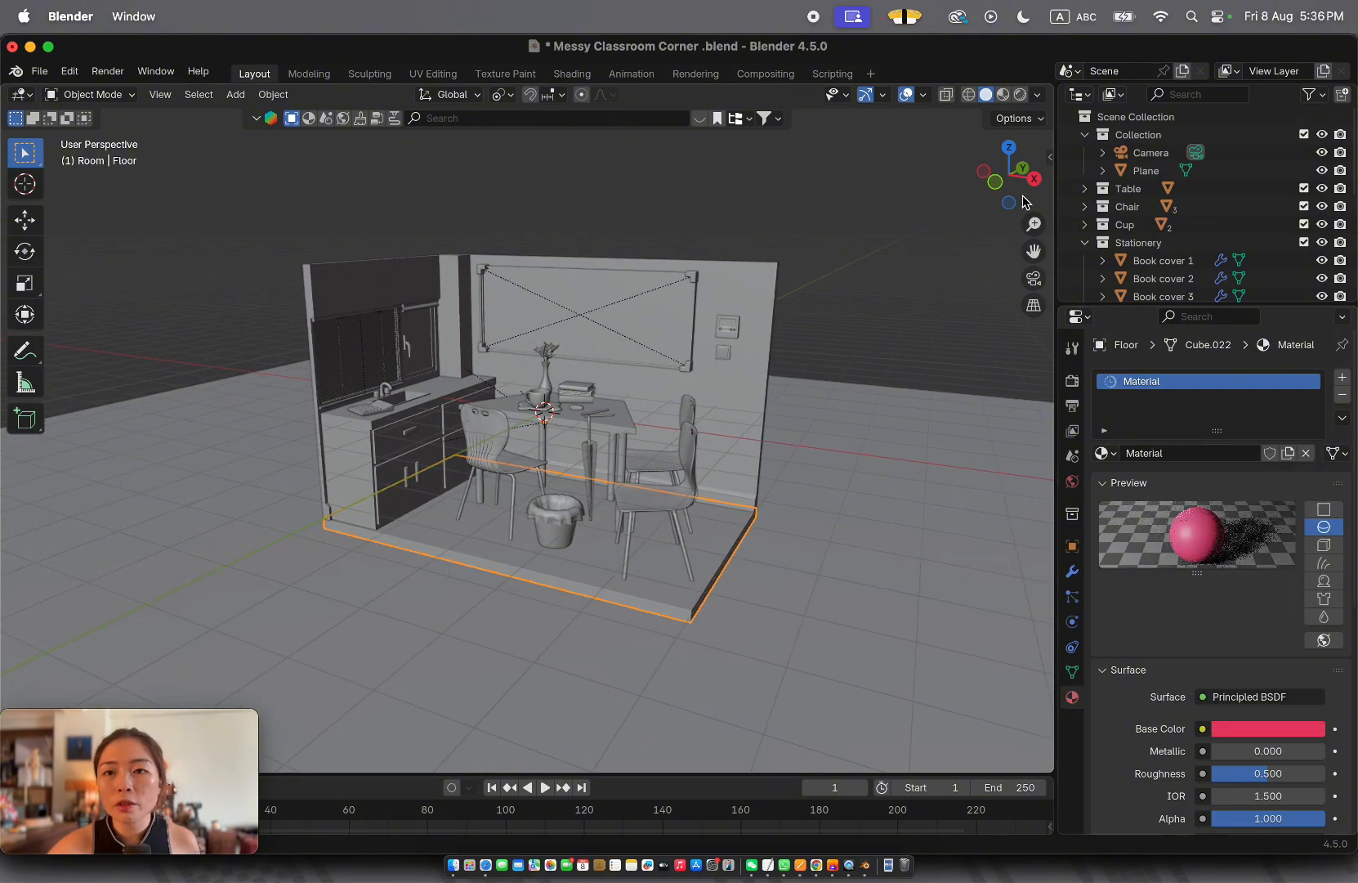
{"action": "left_click", "coordinate": [1004, 95]}
{"action": "scroll", "coordinate": [893, 543], "scroll_direction": "up", "scroll_amount": 3}
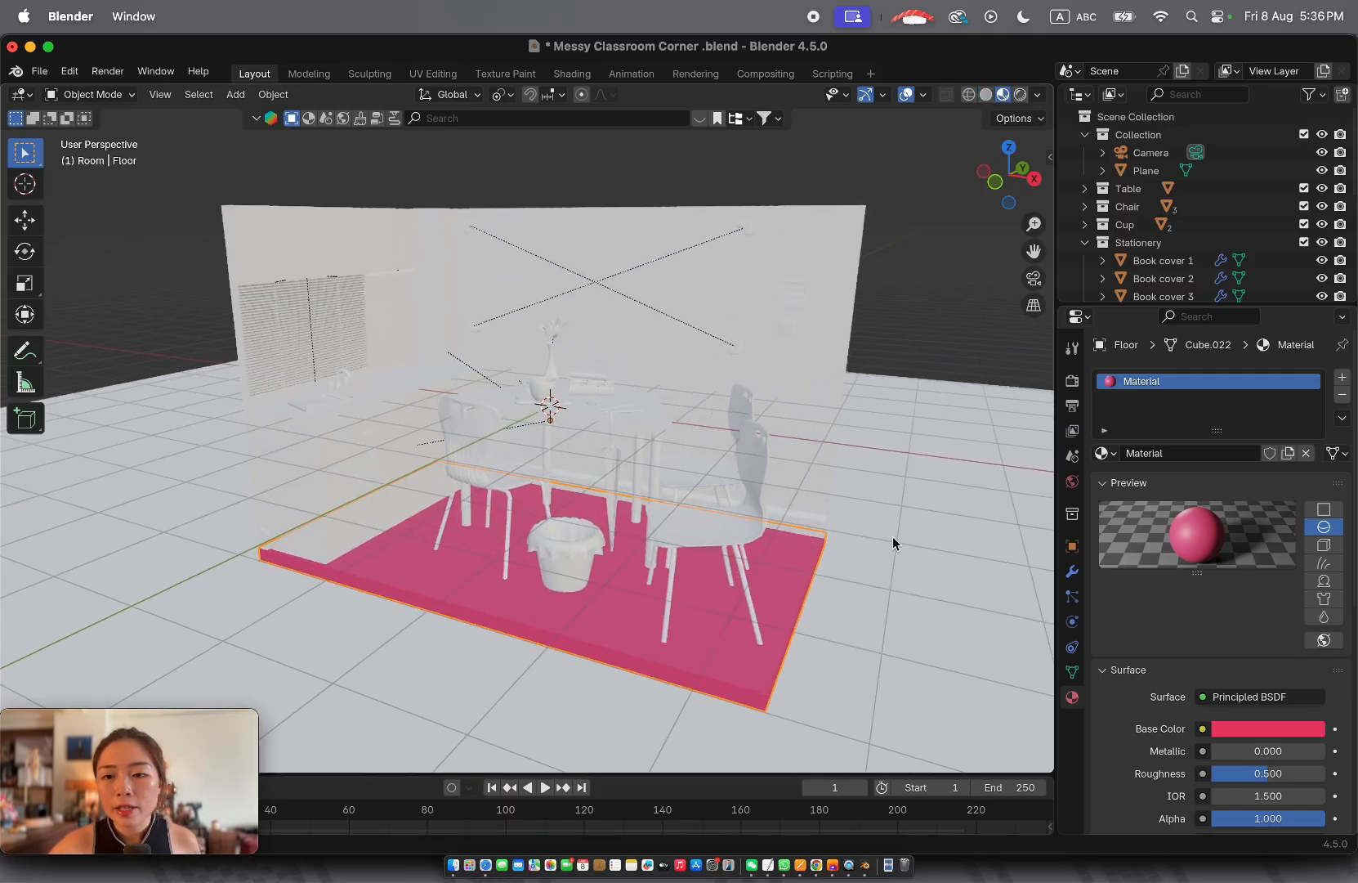
{"action": "left_click", "coordinate": [1258, 729]}
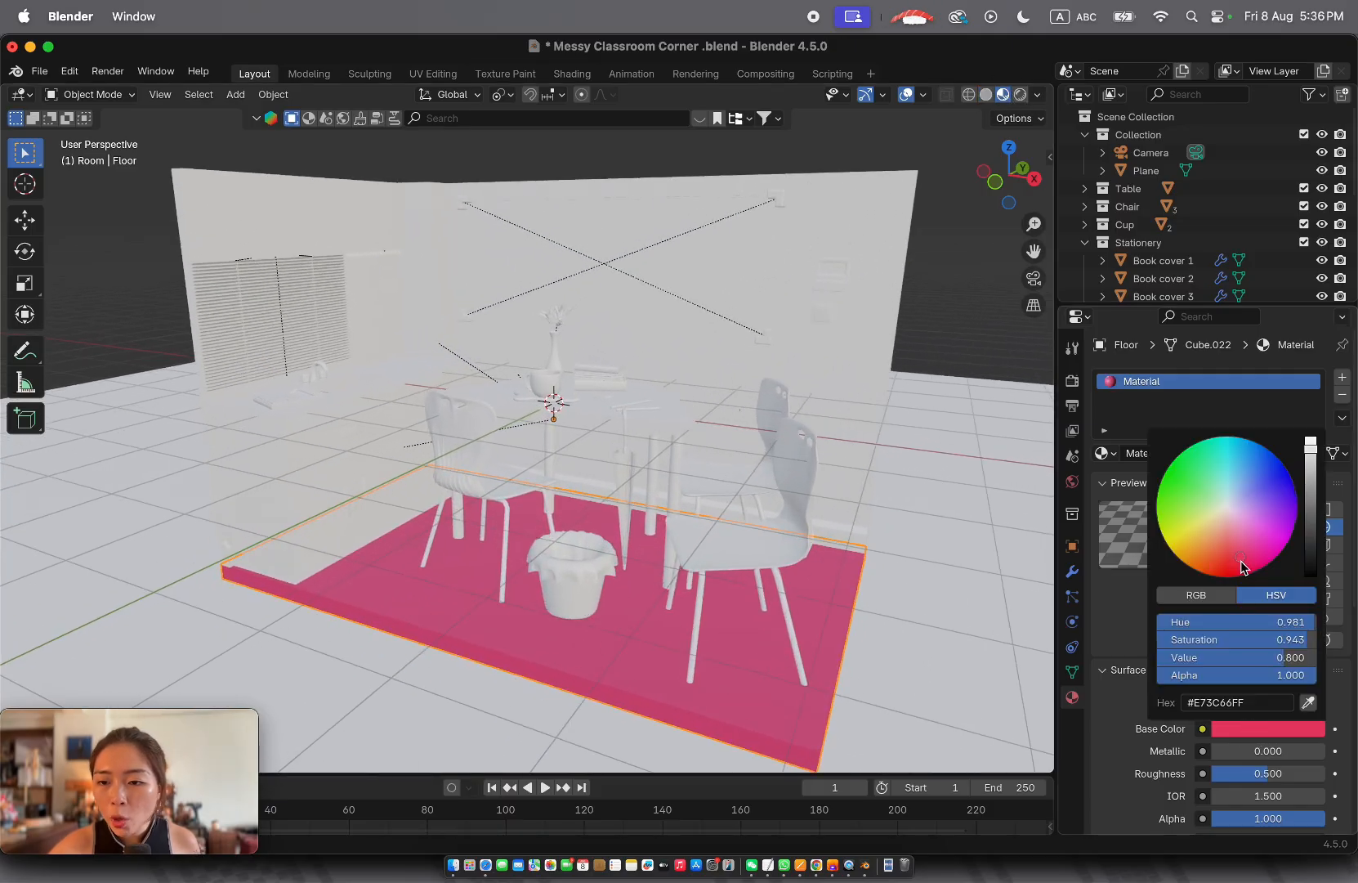
{"action": "left_click_drag", "start_coordinate": [1242, 564], "coordinate": [1237, 560]}
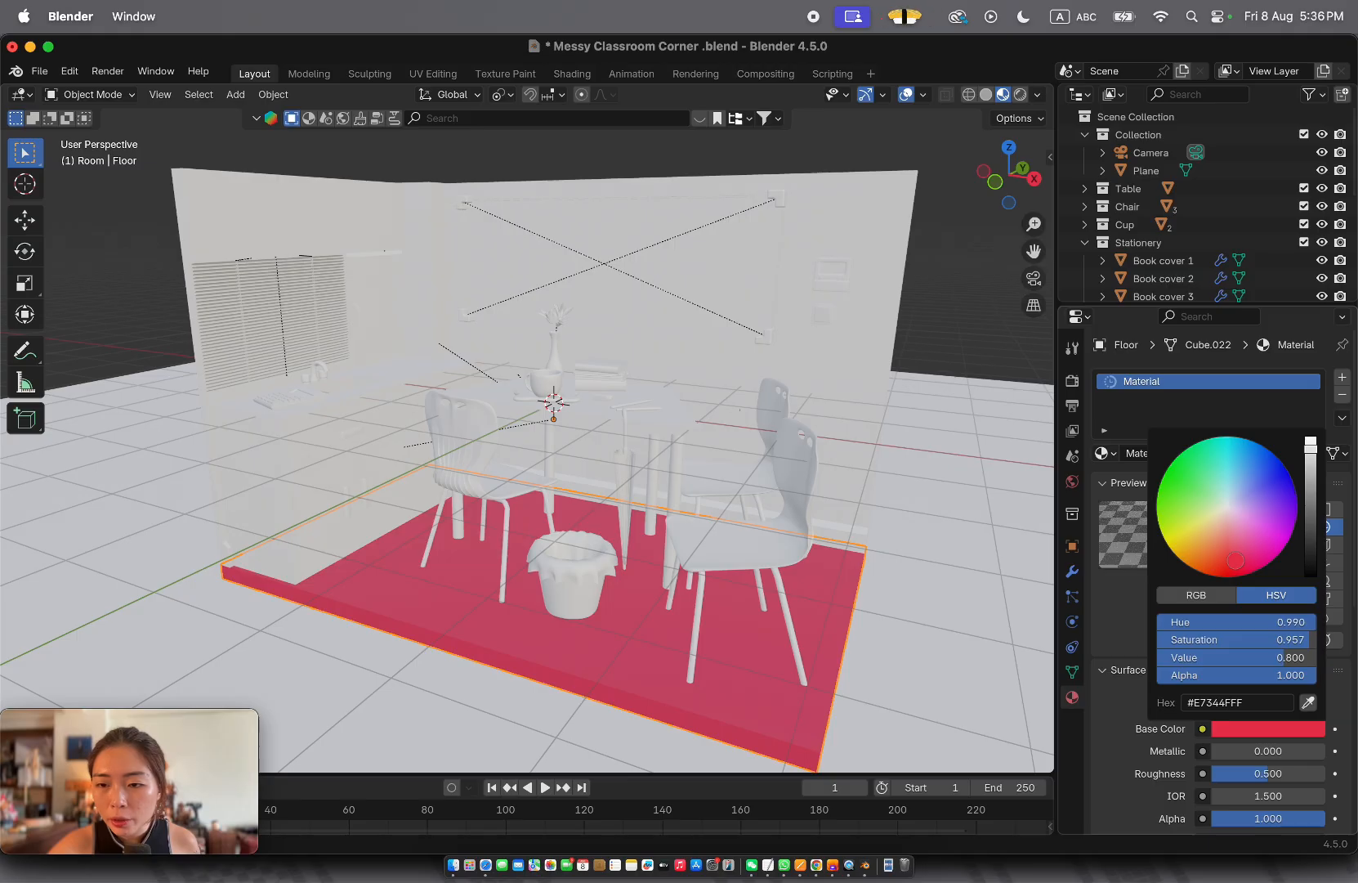
{"action": "scroll", "coordinate": [901, 638], "scroll_direction": "up", "scroll_amount": 3}
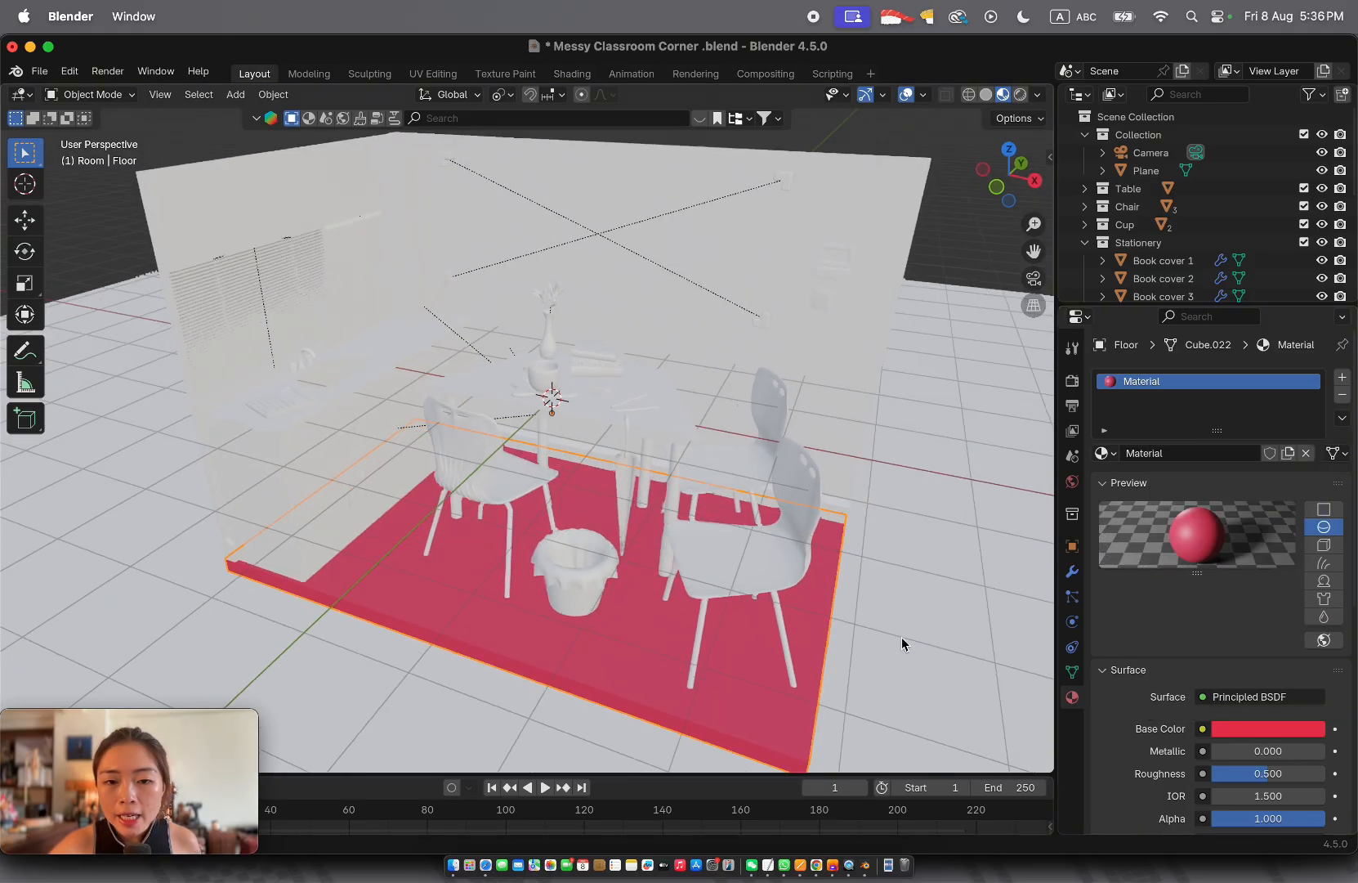
Set the floor material's roughness to 0.656 and check the surface from several angles
{"action": "scroll", "coordinate": [901, 637], "scroll_direction": "down", "scroll_amount": 8}
{"action": "scroll", "coordinate": [900, 637], "scroll_direction": "up", "scroll_amount": 4}
{"action": "scroll", "coordinate": [901, 636], "scroll_direction": "up", "scroll_amount": 2}
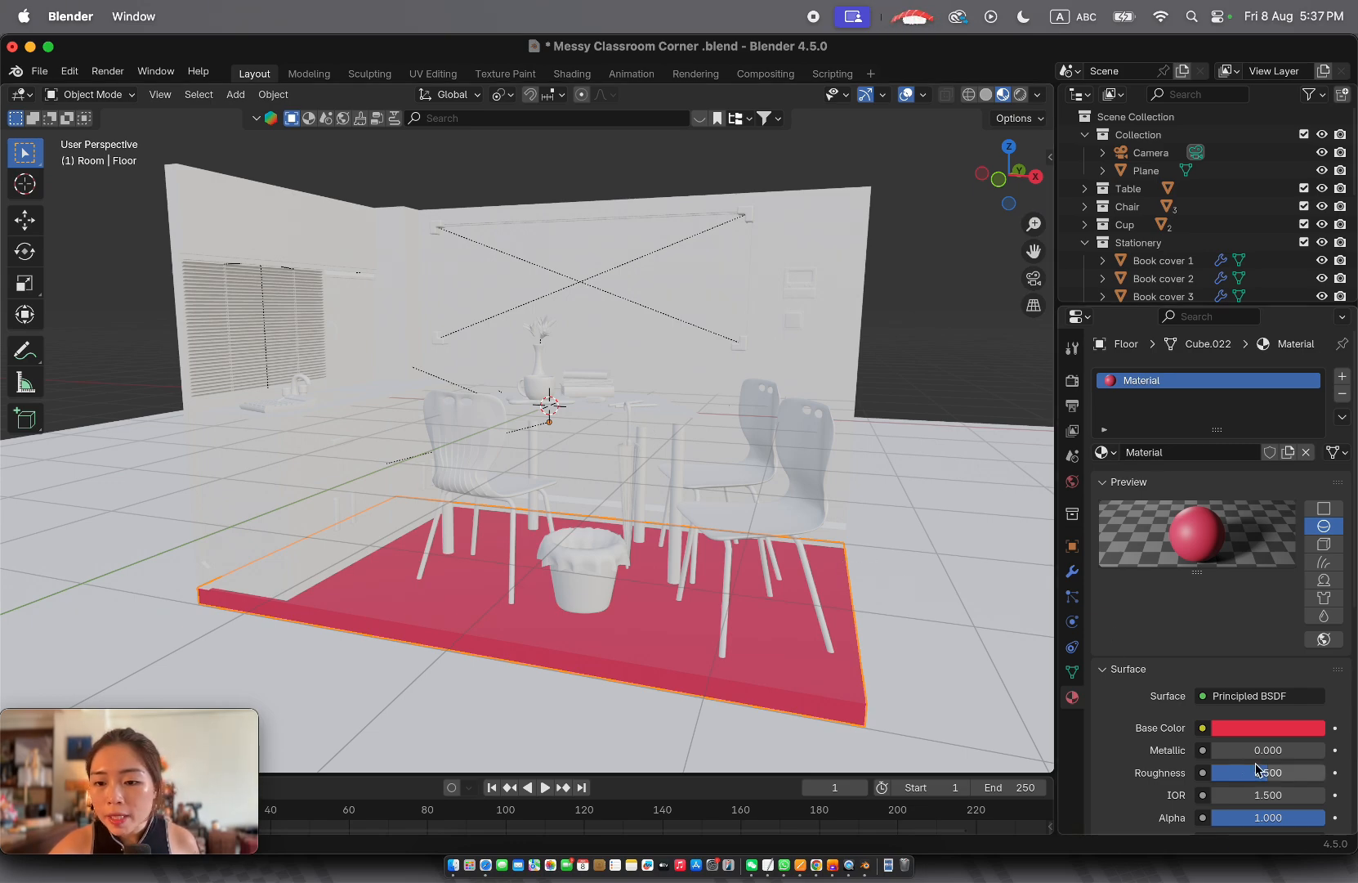
{"action": "left_click_drag", "start_coordinate": [1266, 772], "coordinate": [1278, 773]}
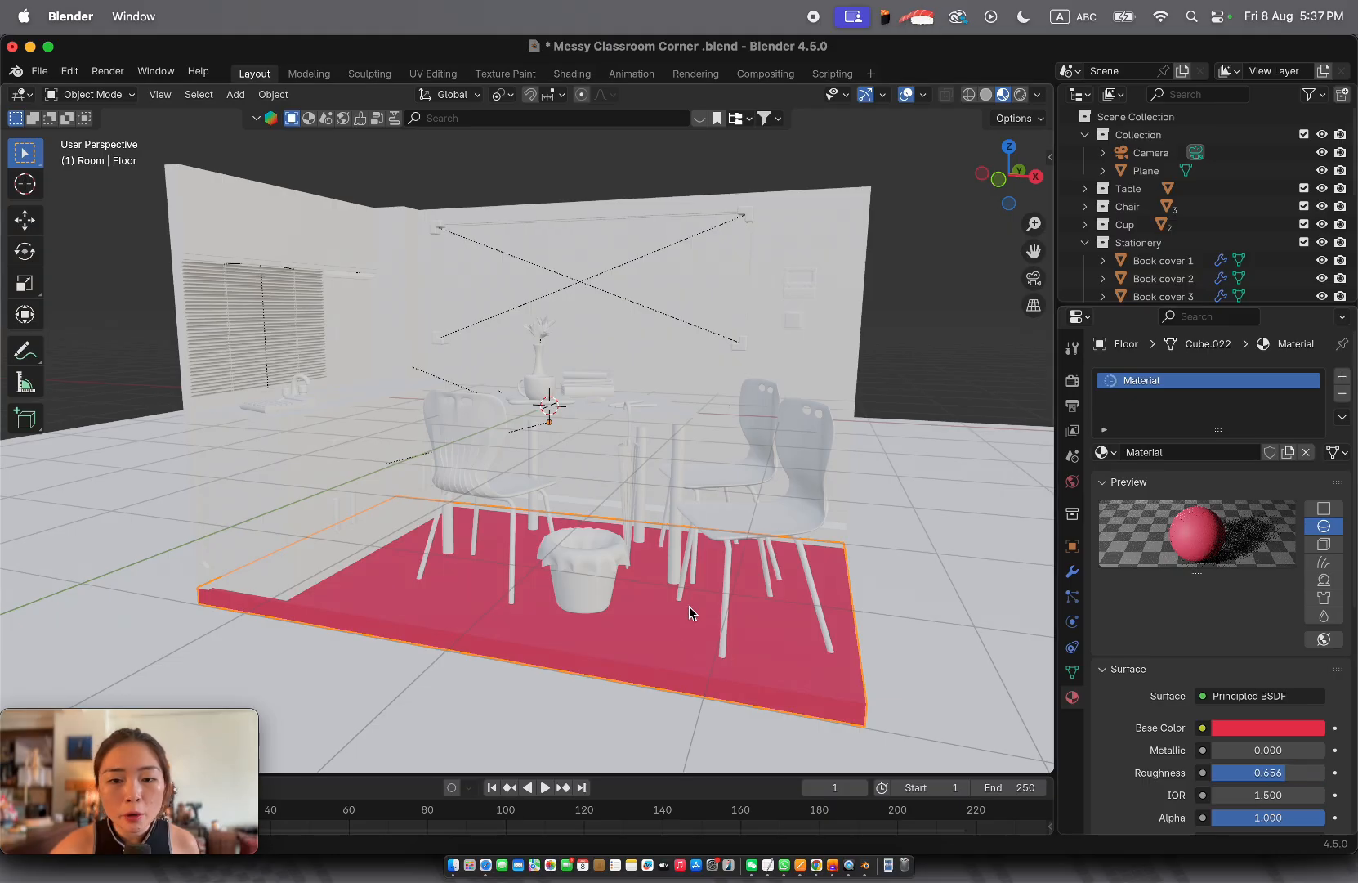
{"action": "left_click", "coordinate": [795, 476]}
{"action": "middle_click_drag", "start_coordinate": [795, 476], "coordinate": [707, 652]}
{"action": "left_click", "coordinate": [707, 651]}
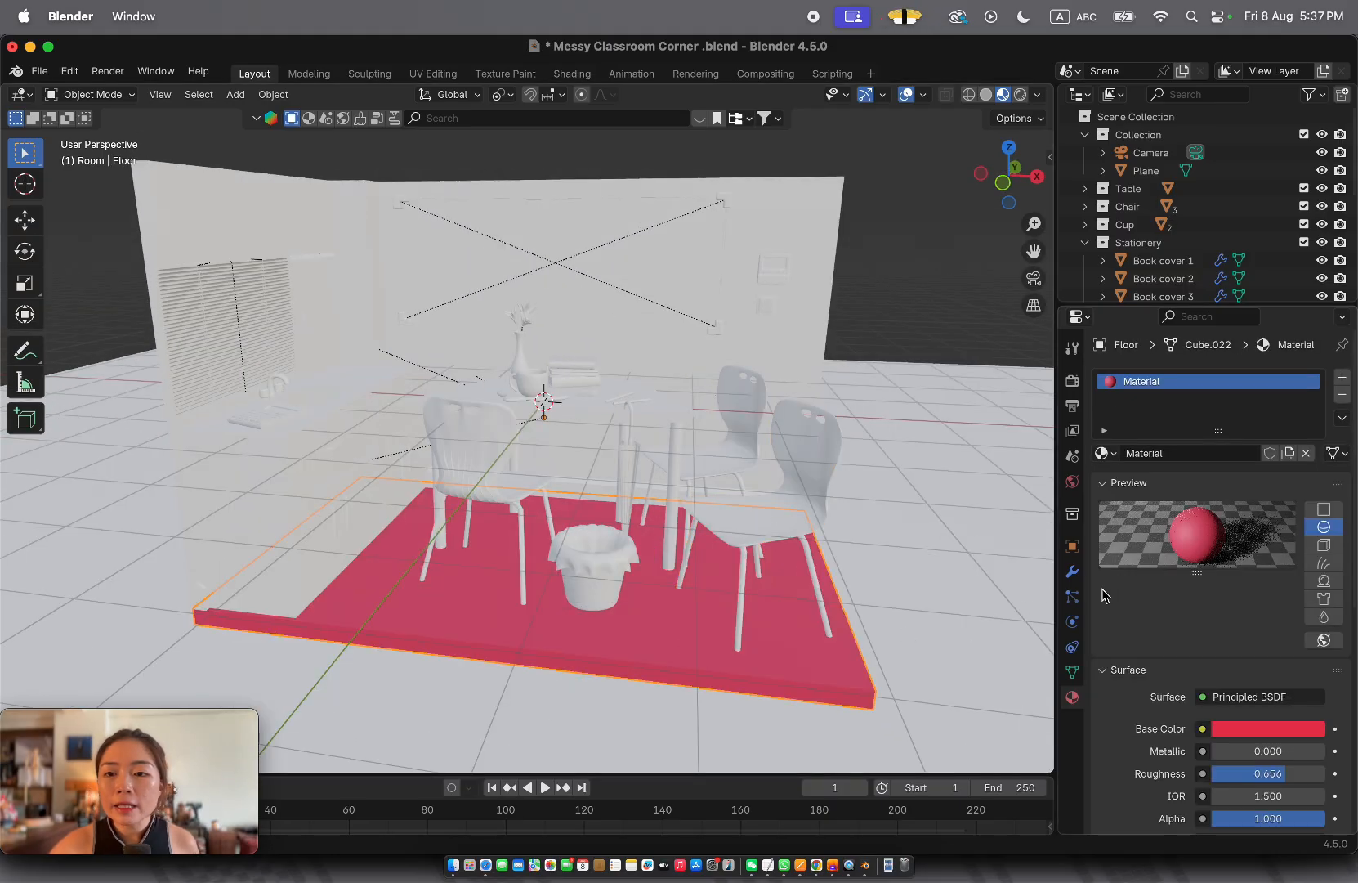
Rename the floor material as "pink matte"
{"action": "double_click", "coordinate": [1190, 454]}
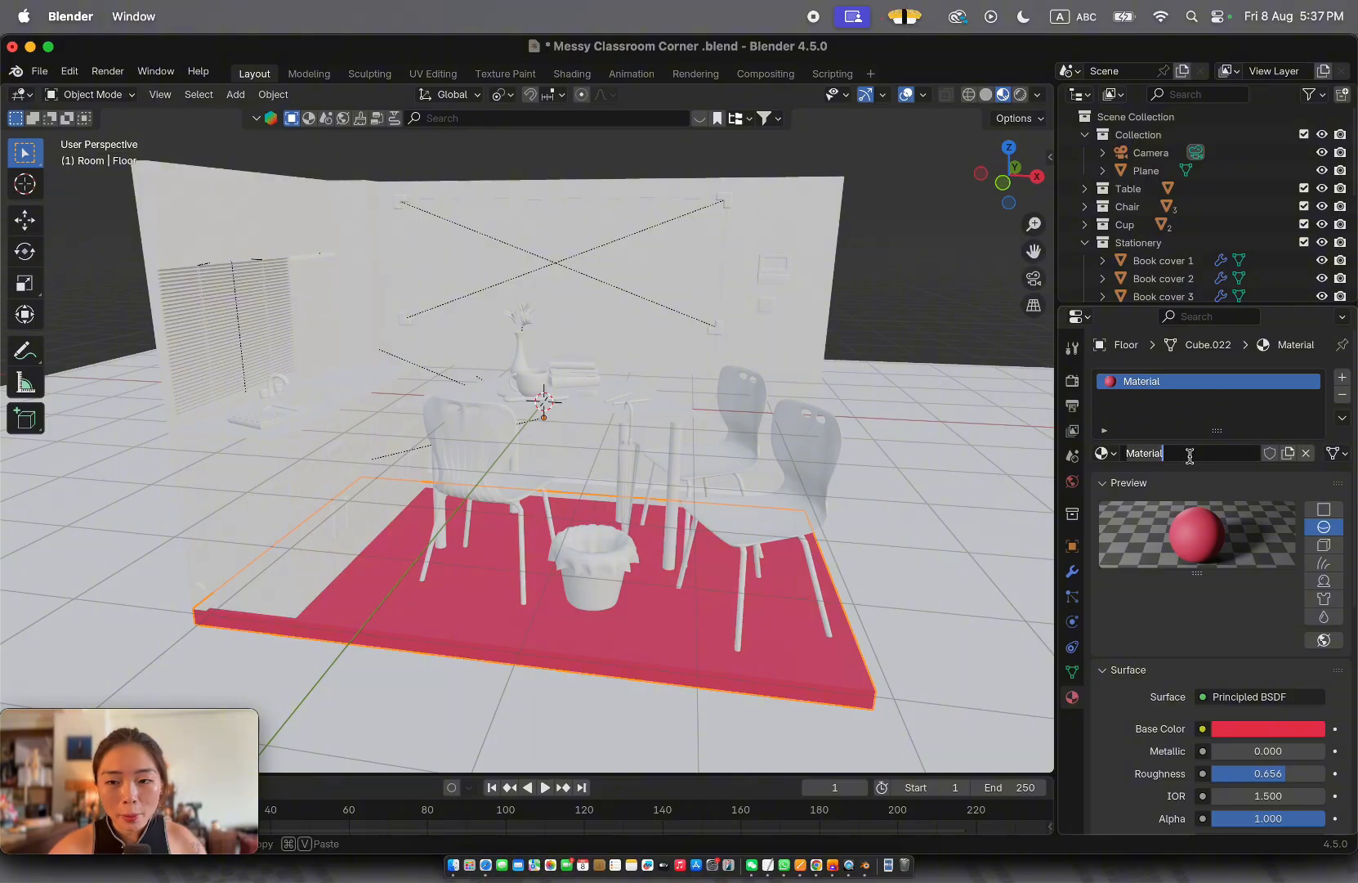
{"action": "type", "text": "pink matte"}
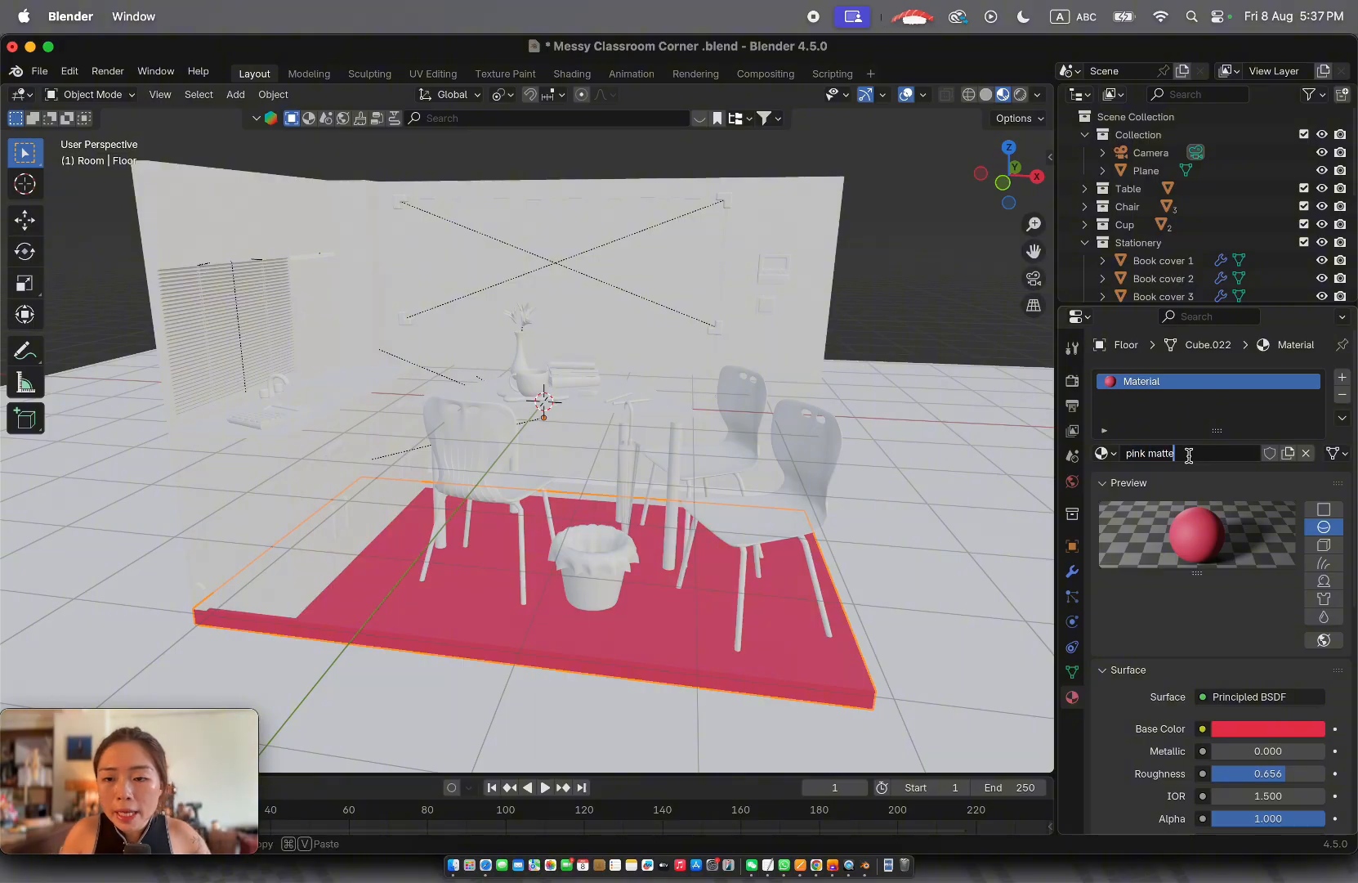
{"action": "key", "text": "Return"}
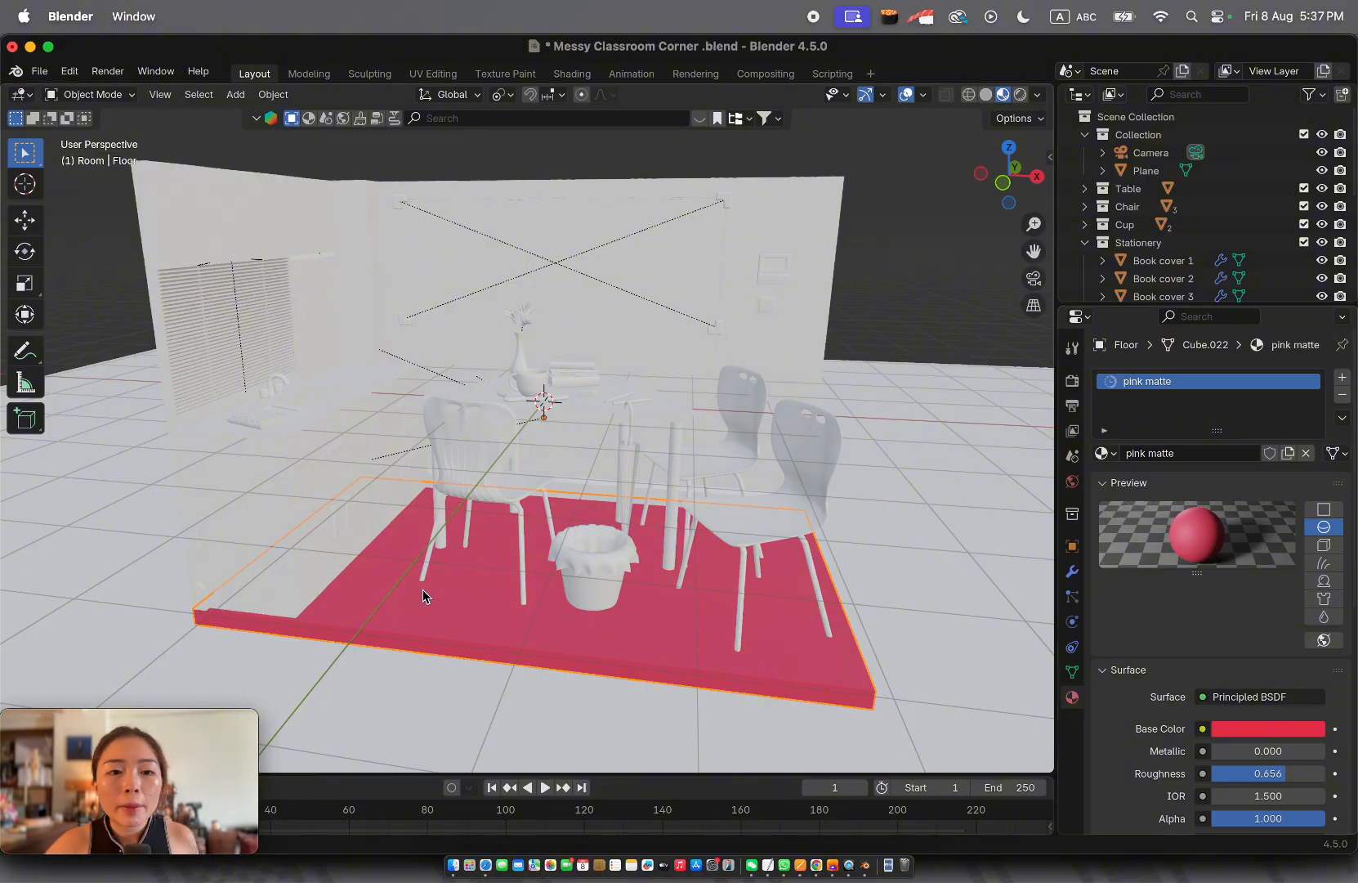
{"action": "left_click", "coordinate": [282, 535]}
{"action": "scroll", "coordinate": [502, 514], "scroll_direction": "right", "scroll_amount": 5}
{"action": "scroll", "coordinate": [504, 515], "scroll_direction": "down", "scroll_amount": 5}
{"action": "scroll", "coordinate": [503, 515], "scroll_direction": "up", "scroll_amount": 5}
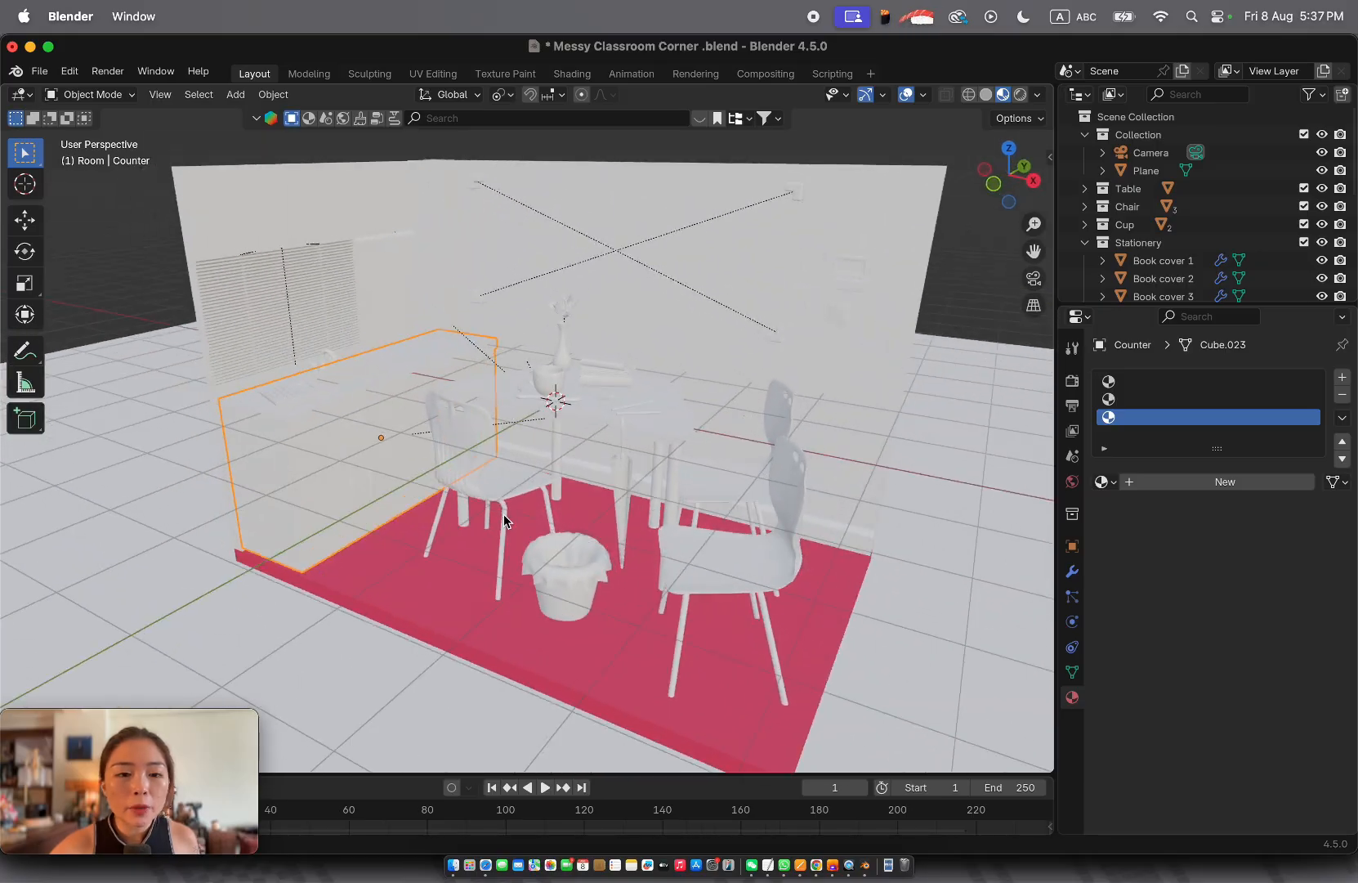
{"action": "scroll", "coordinate": [503, 515], "scroll_direction": "down", "scroll_amount": 2}
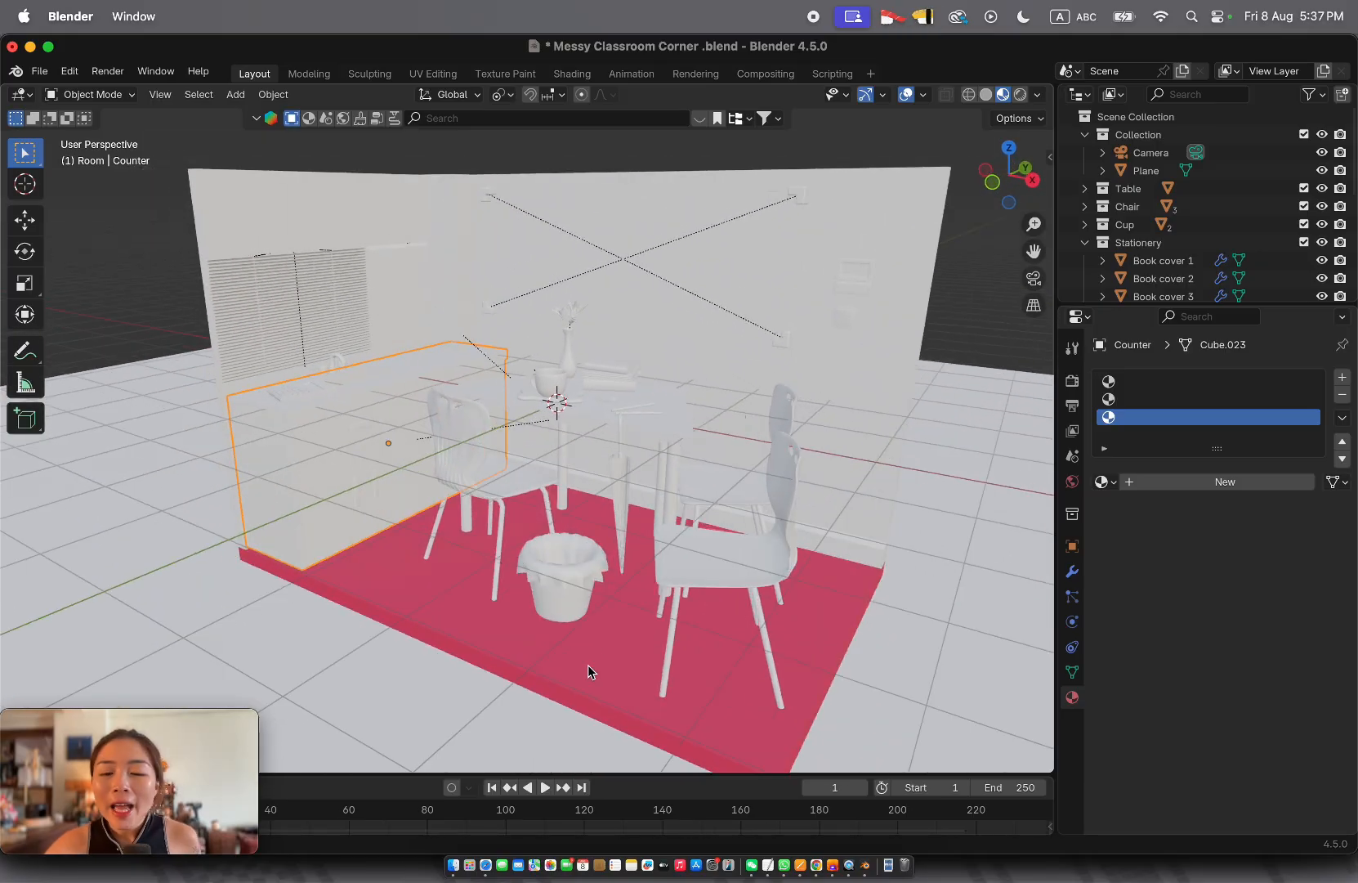
{"action": "left_click", "coordinate": [708, 570]}
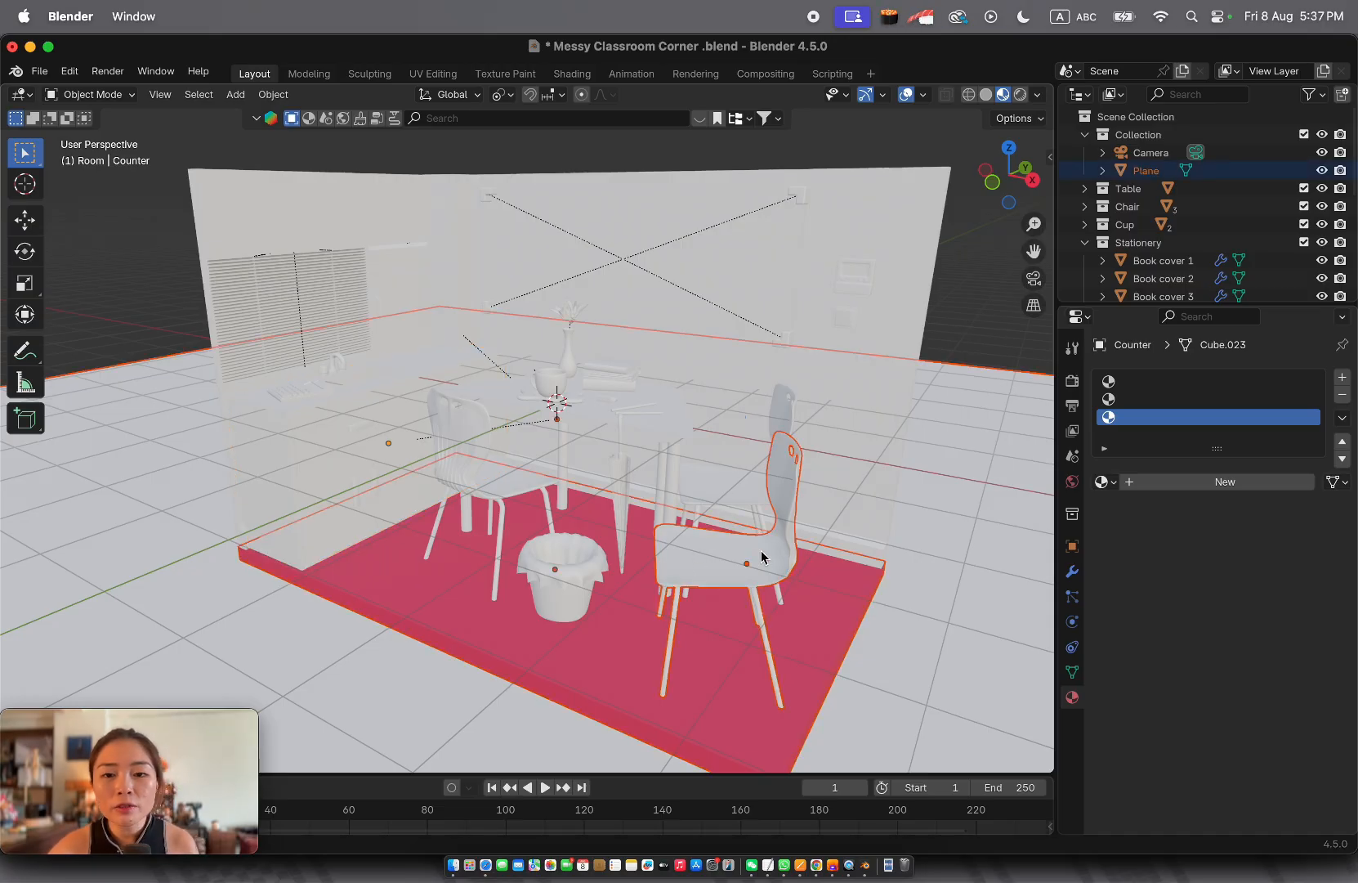
{"action": "scroll", "coordinate": [761, 557], "scroll_direction": "left", "scroll_amount": 5}
{"action": "scroll", "coordinate": [761, 557], "scroll_direction": "down", "scroll_amount": 3}
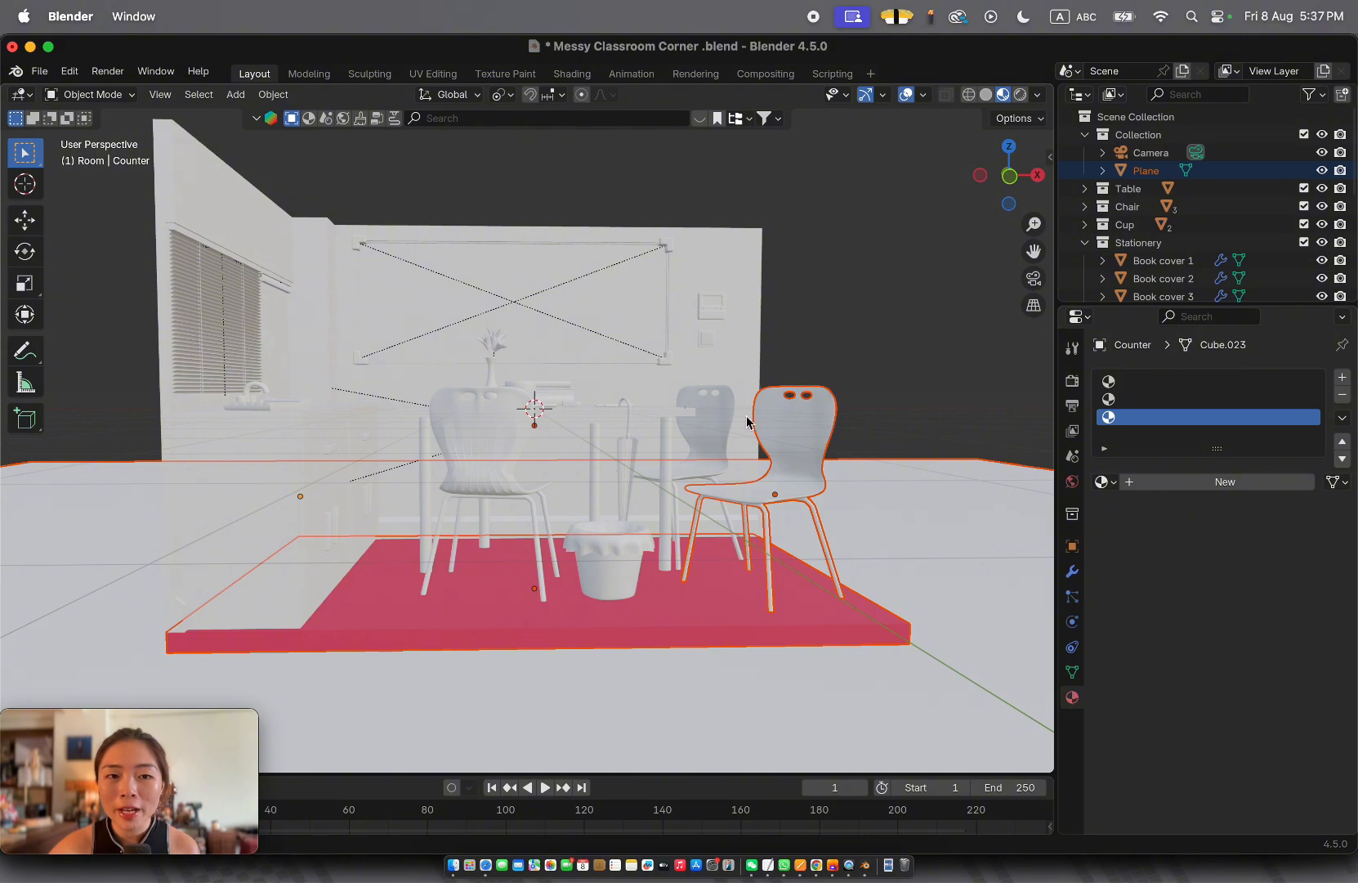
{"action": "left_click", "coordinate": [1161, 381]}
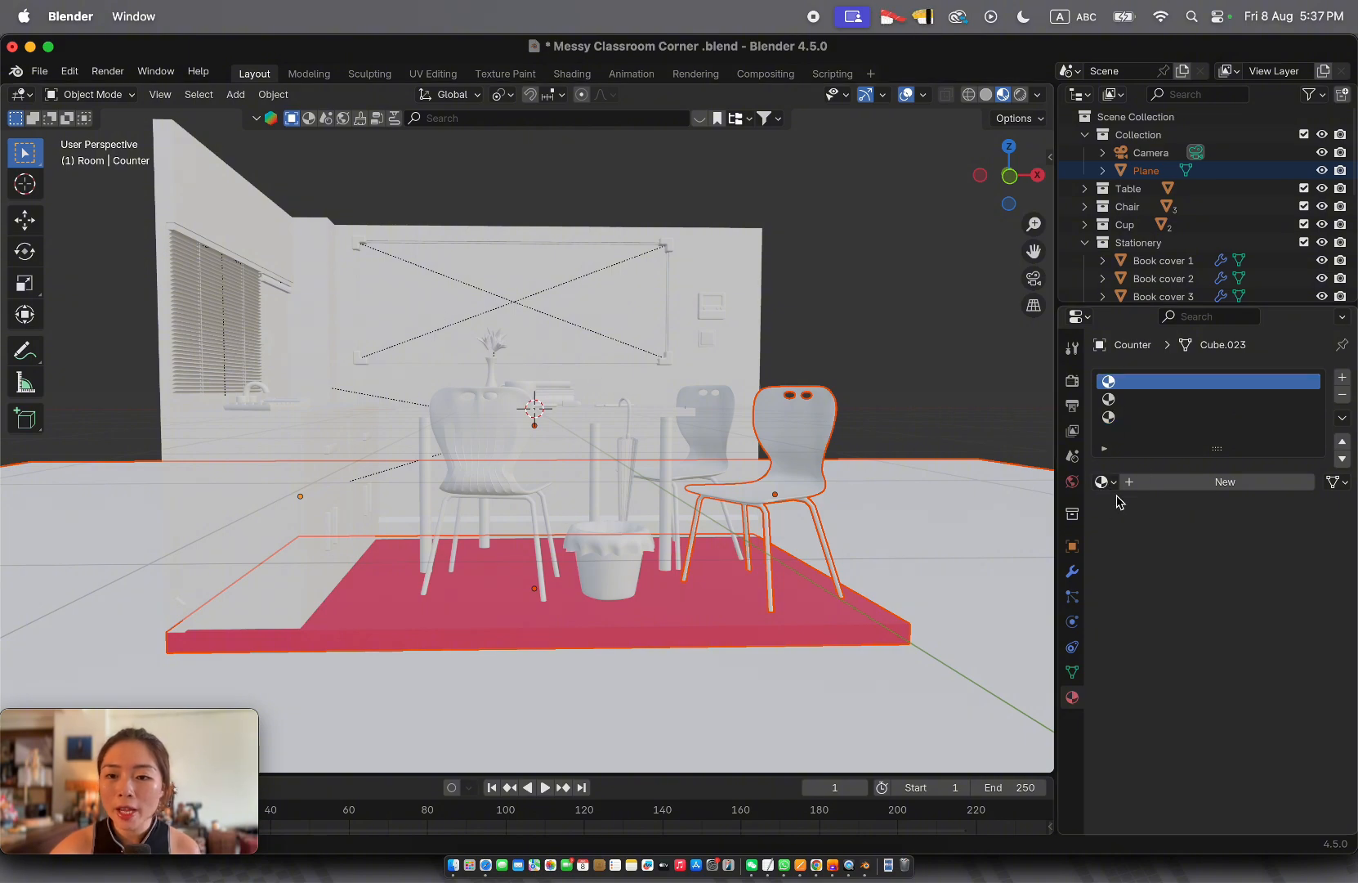
{"action": "left_click", "coordinate": [1157, 486]}
{"action": "left_click", "coordinate": [1280, 758]}
{"action": "left_click", "coordinate": [1215, 561]}
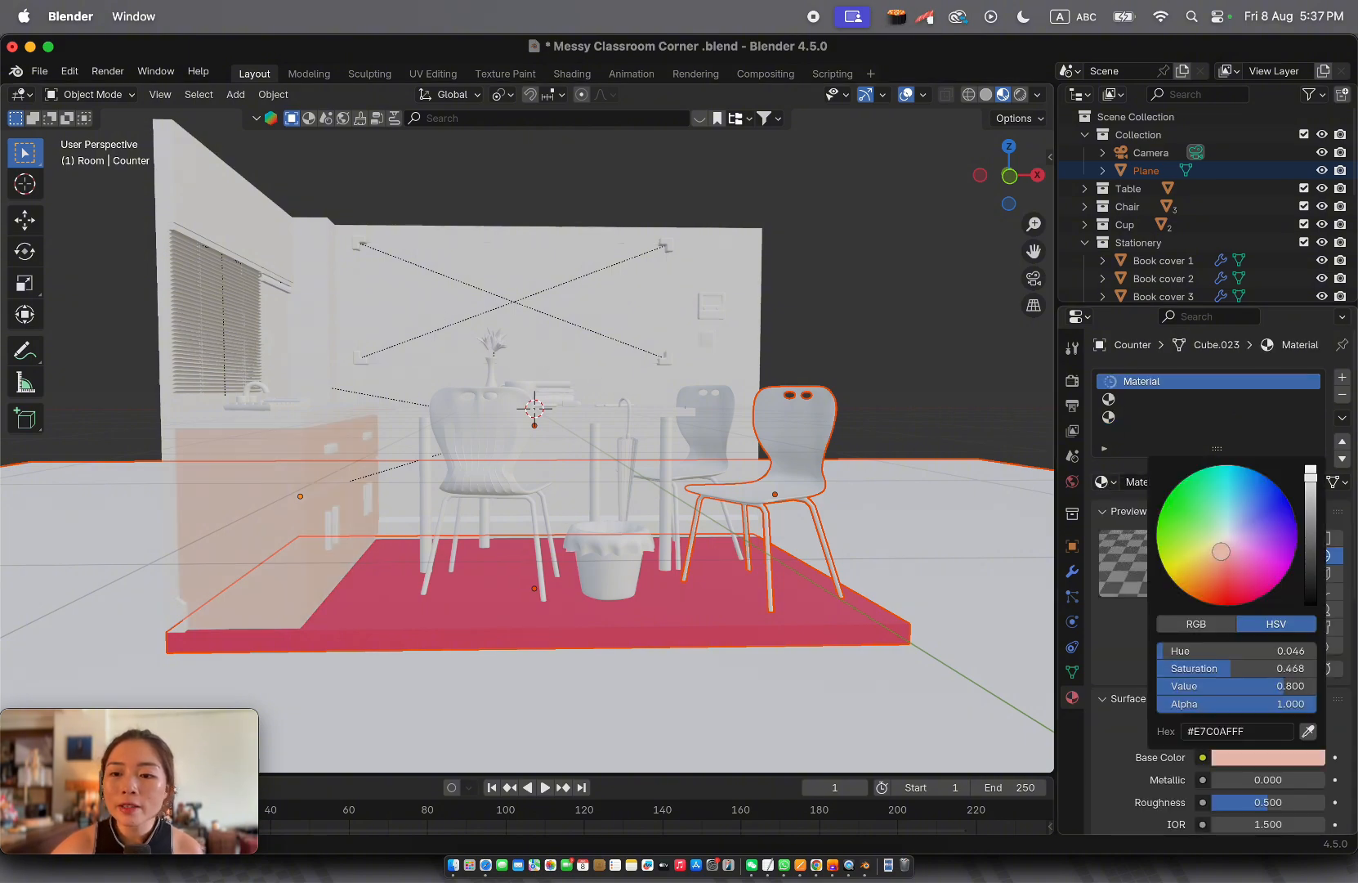
{"action": "key", "text": "super+z"}
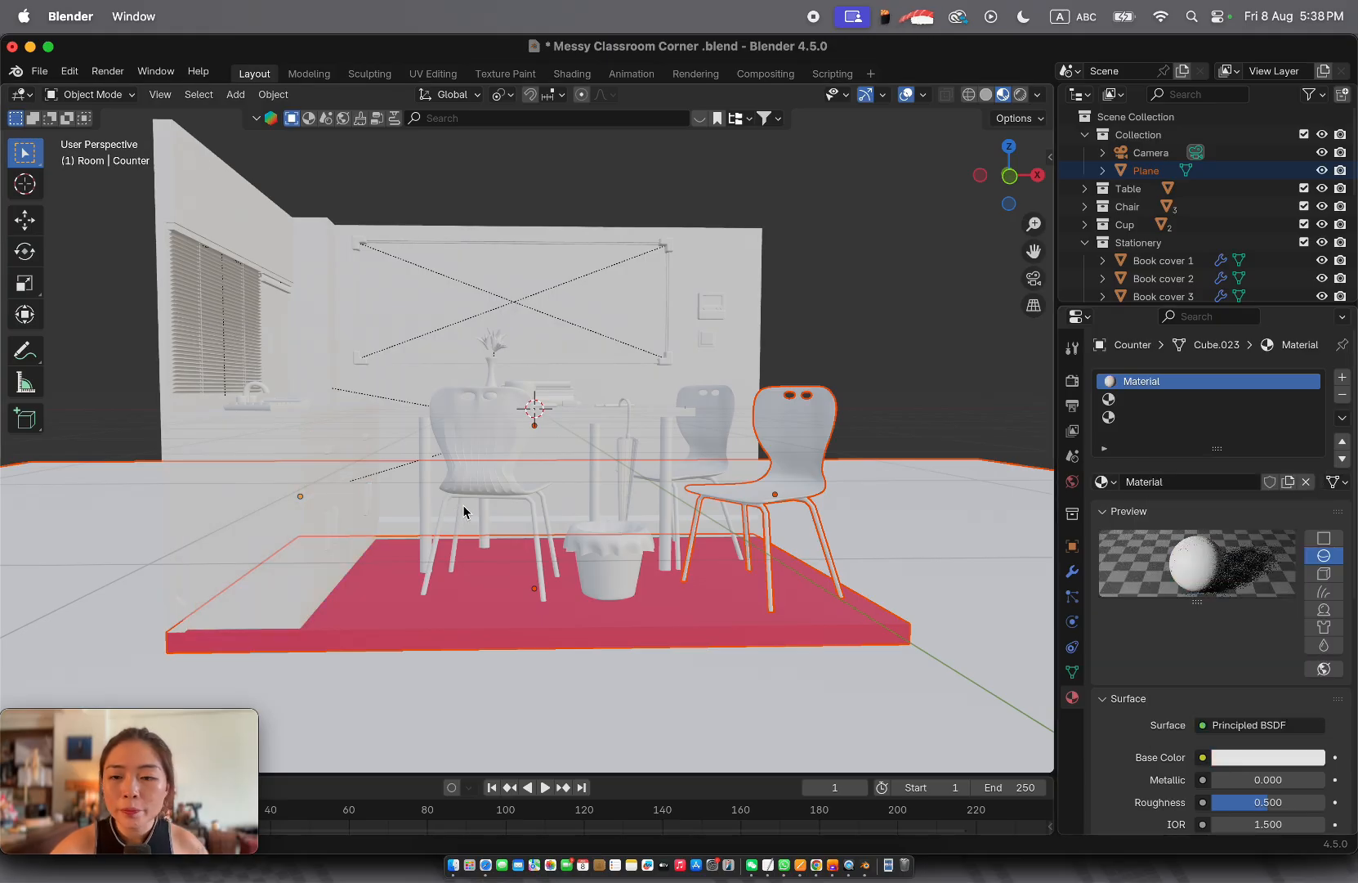
Add a new material to the front chair on the side of the table away from the counter and make its base color orange
{"action": "left_click", "coordinate": [805, 433]}
{"action": "left_click", "coordinate": [1162, 485]}
{"action": "left_click", "coordinate": [1235, 750]}
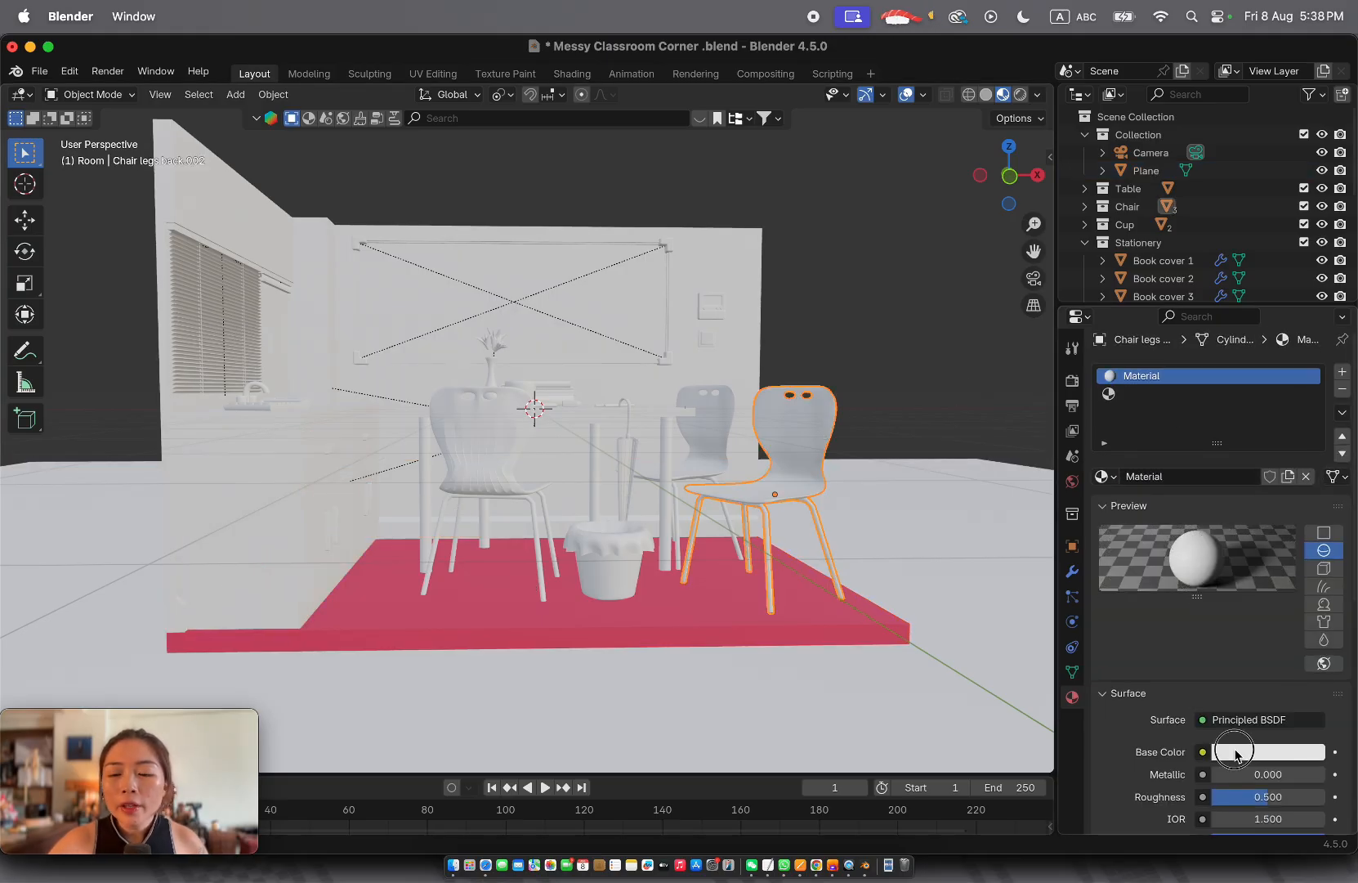
{"action": "left_click", "coordinate": [1215, 580]}
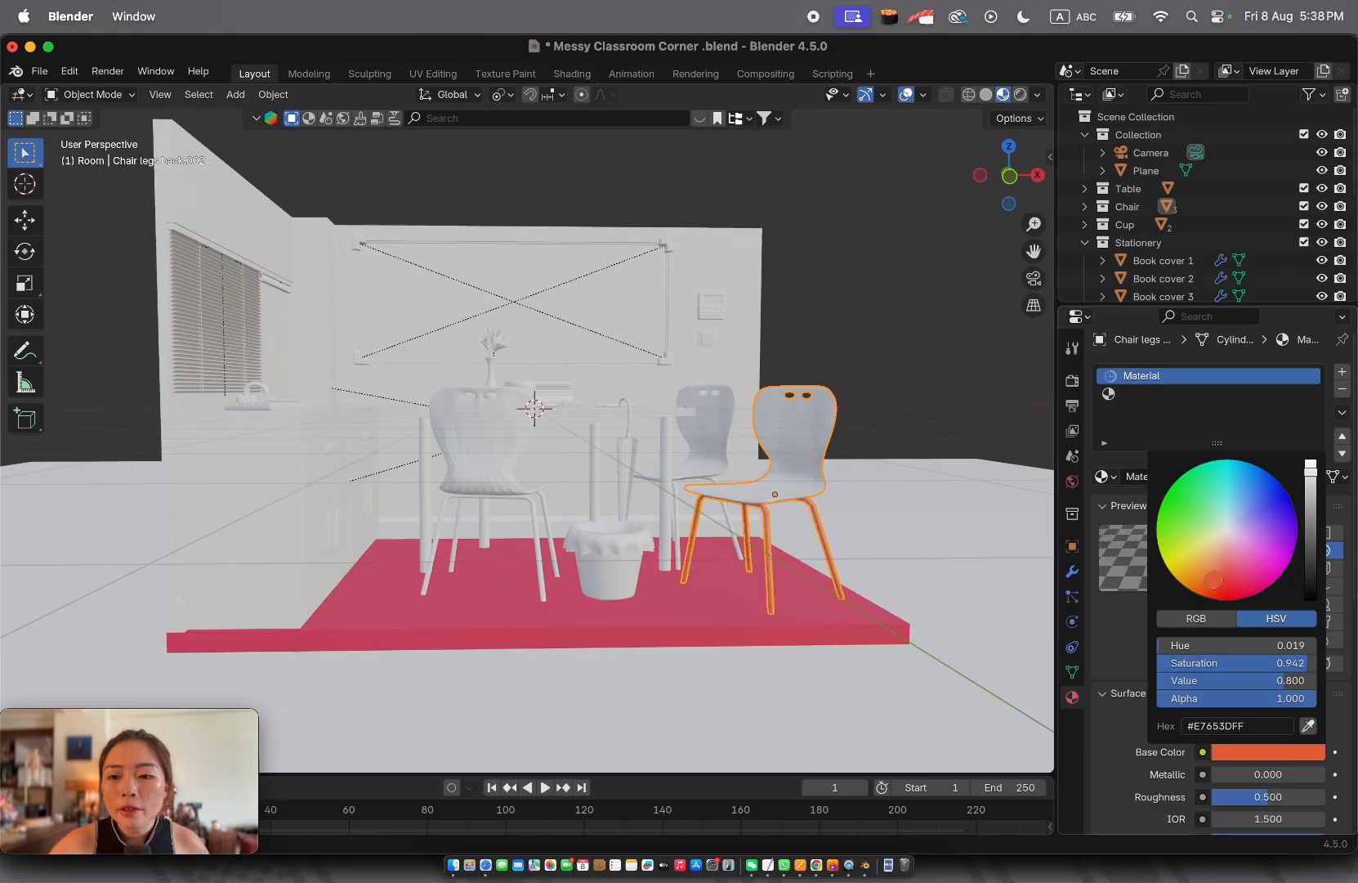
{"action": "left_click_drag", "start_coordinate": [1214, 580], "coordinate": [1213, 578]}
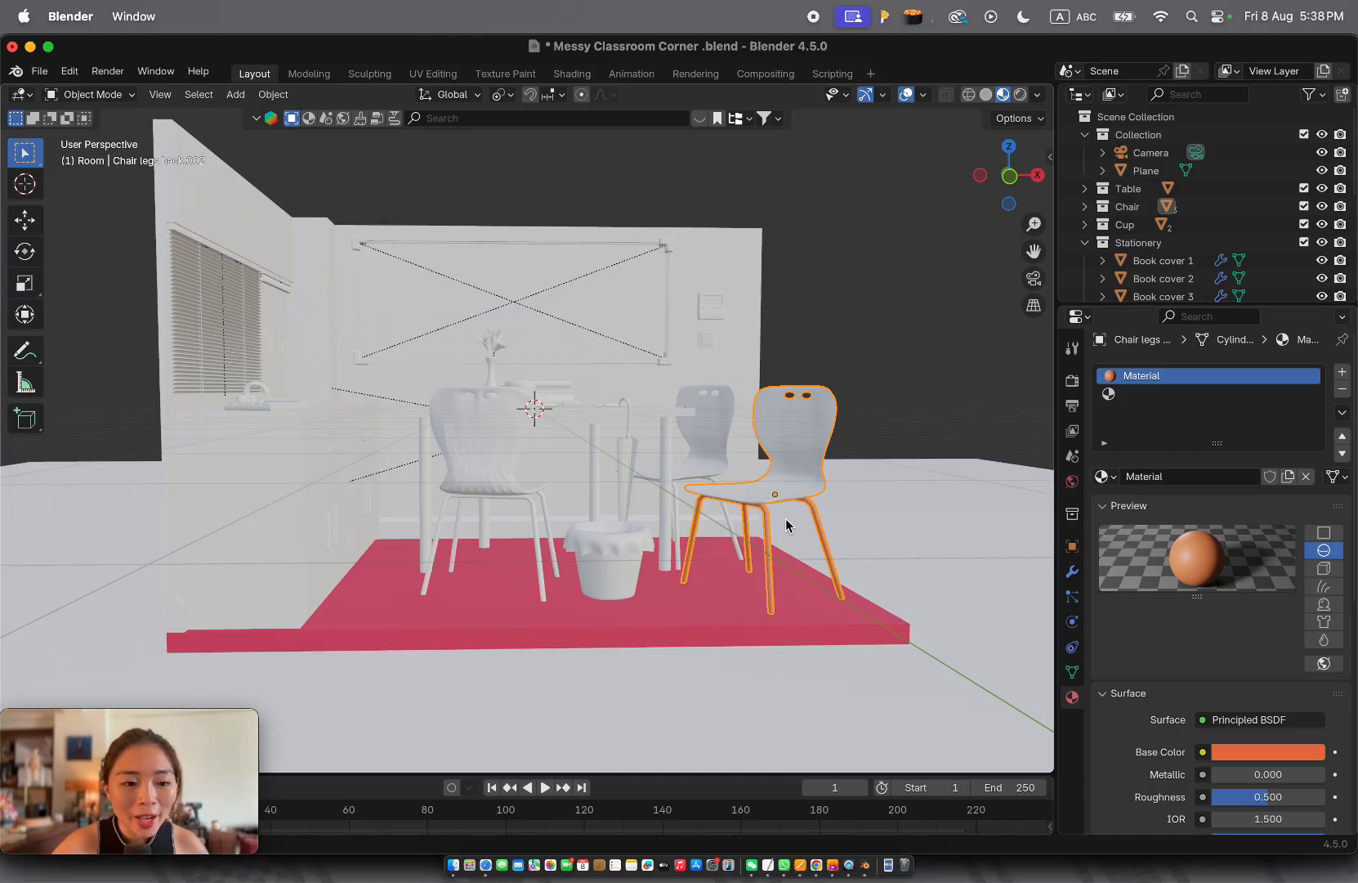
Remove the empty second material slot from the chair with the orange material
{"action": "scroll", "coordinate": [785, 524], "scroll_direction": "up", "scroll_amount": 2}
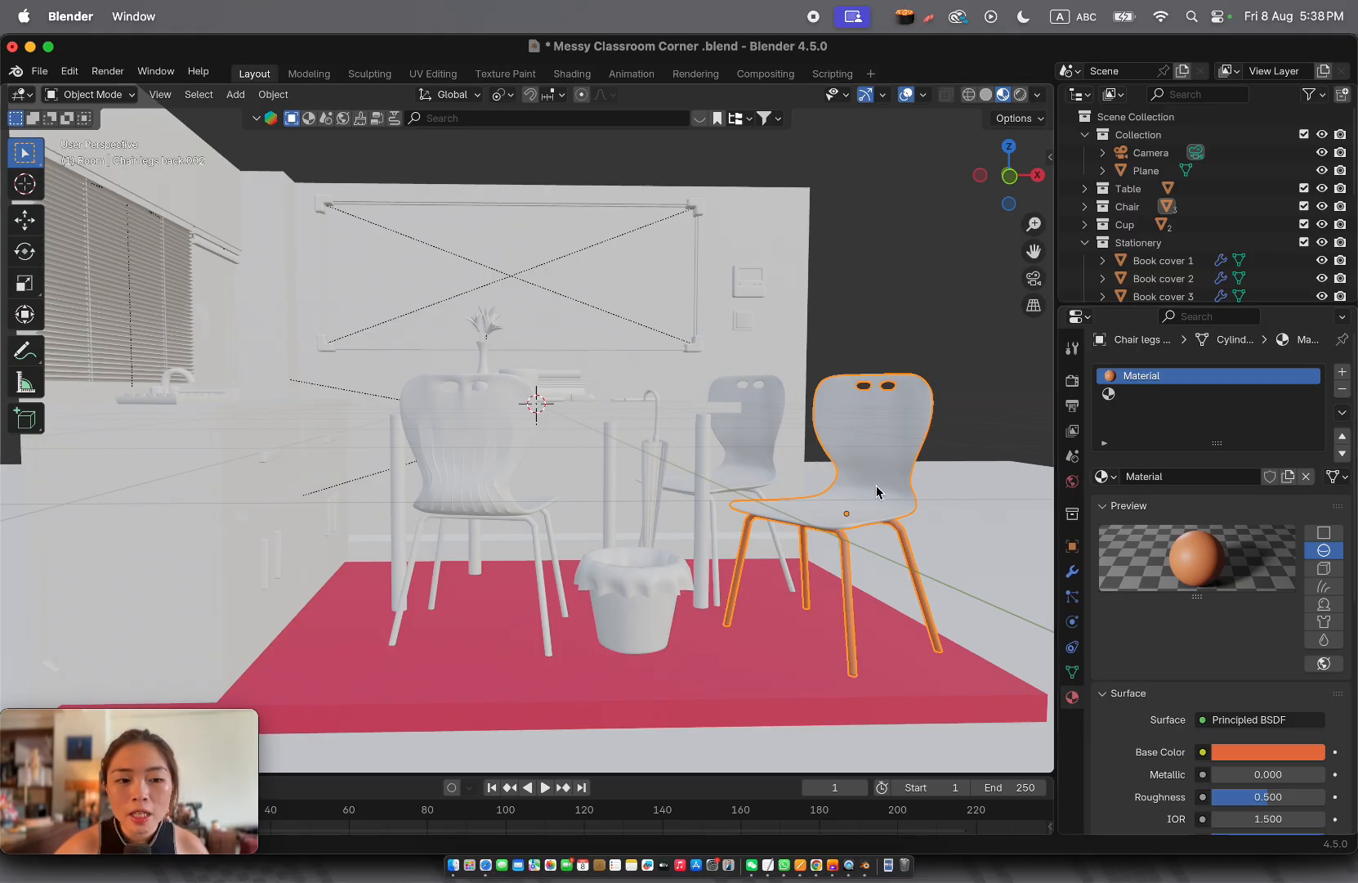
{"action": "middle_click_drag", "start_coordinate": [961, 605], "coordinate": [893, 521]}
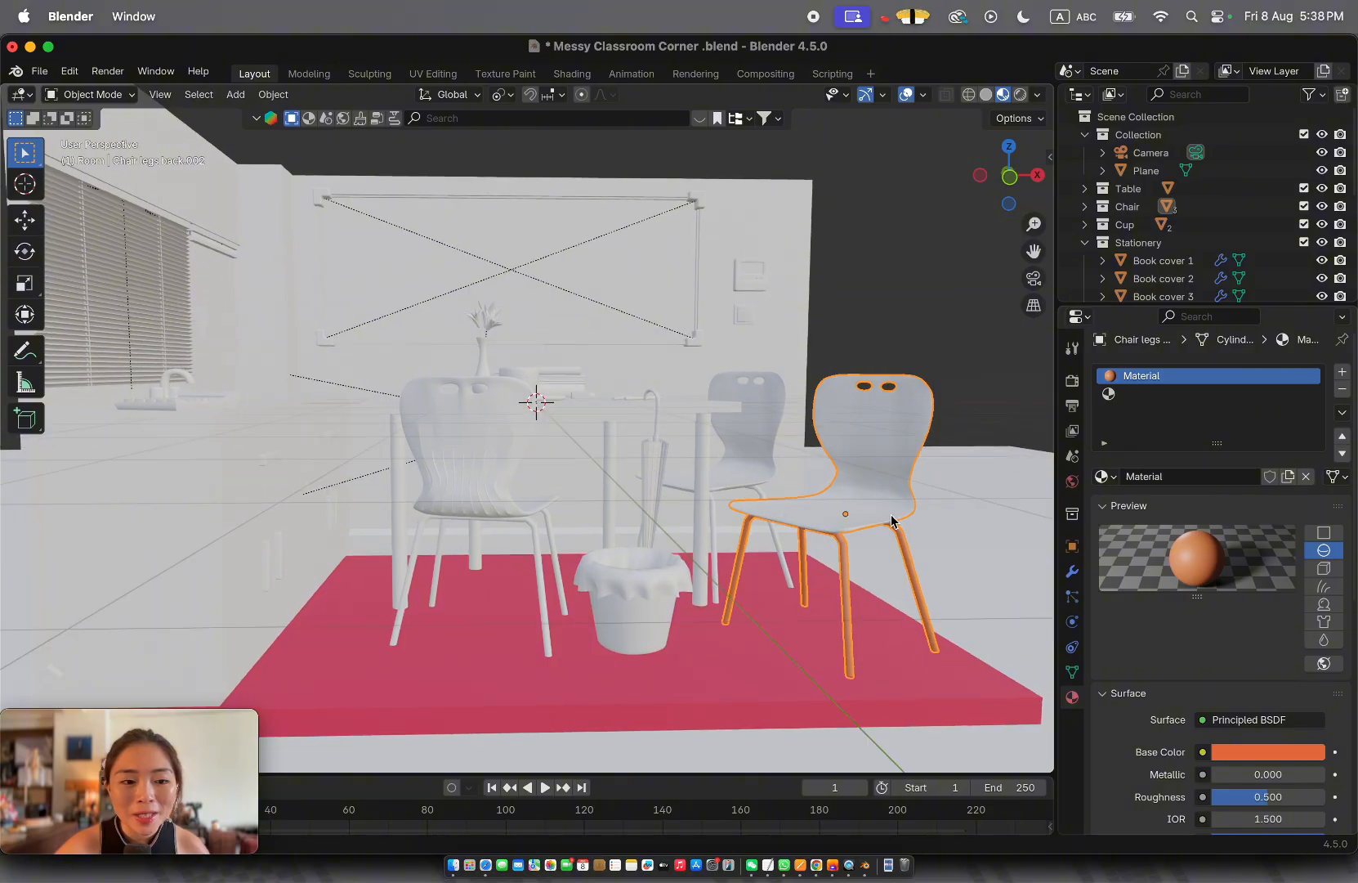
{"action": "key", "text": "KP_Decimal"}
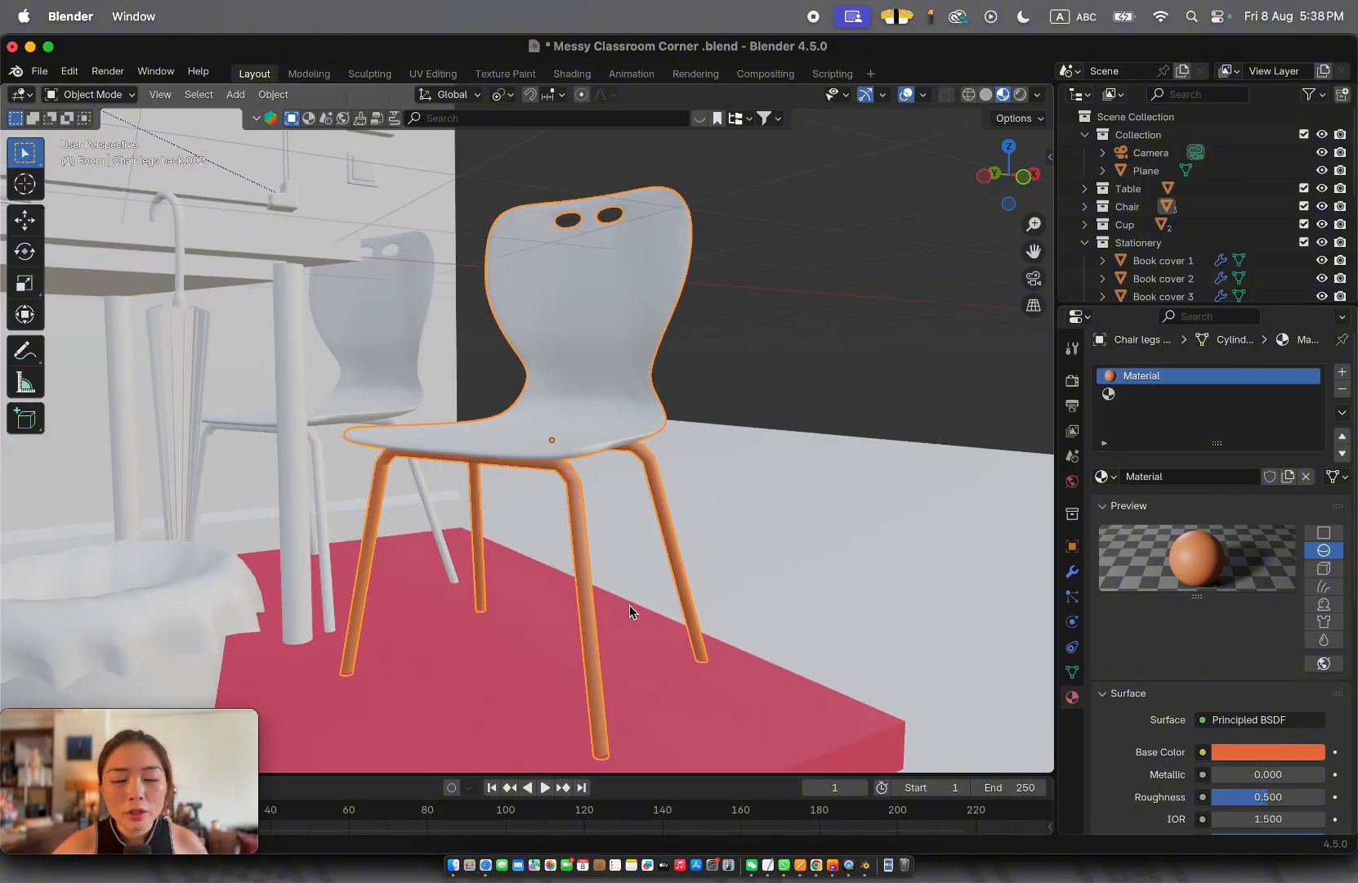
{"action": "scroll", "coordinate": [1177, 515], "scroll_direction": "down", "scroll_amount": 1}
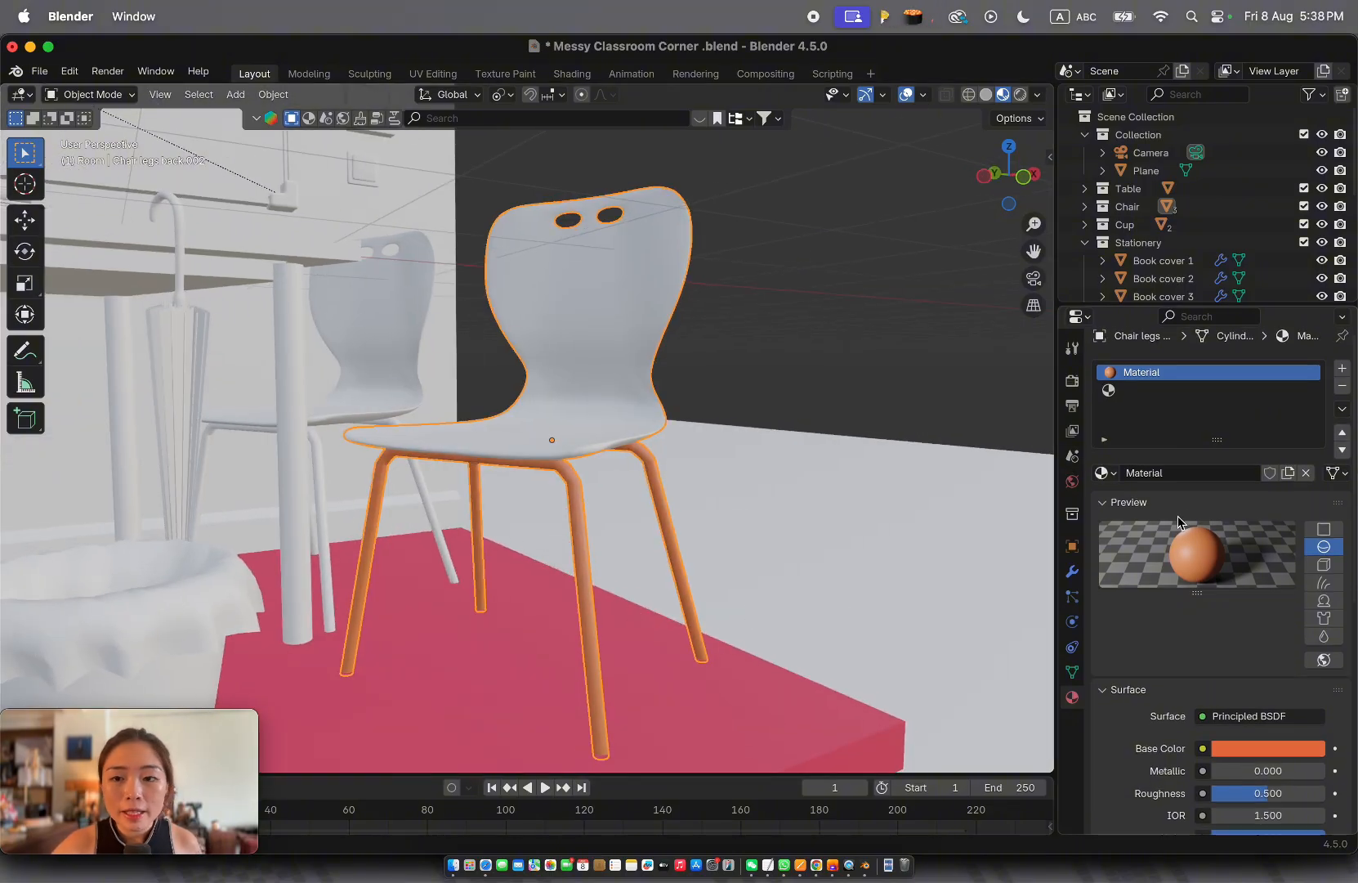
{"action": "left_click", "coordinate": [1243, 391]}
{"action": "left_click", "coordinate": [1238, 384]}
{"action": "left_click", "coordinate": [1240, 399]}
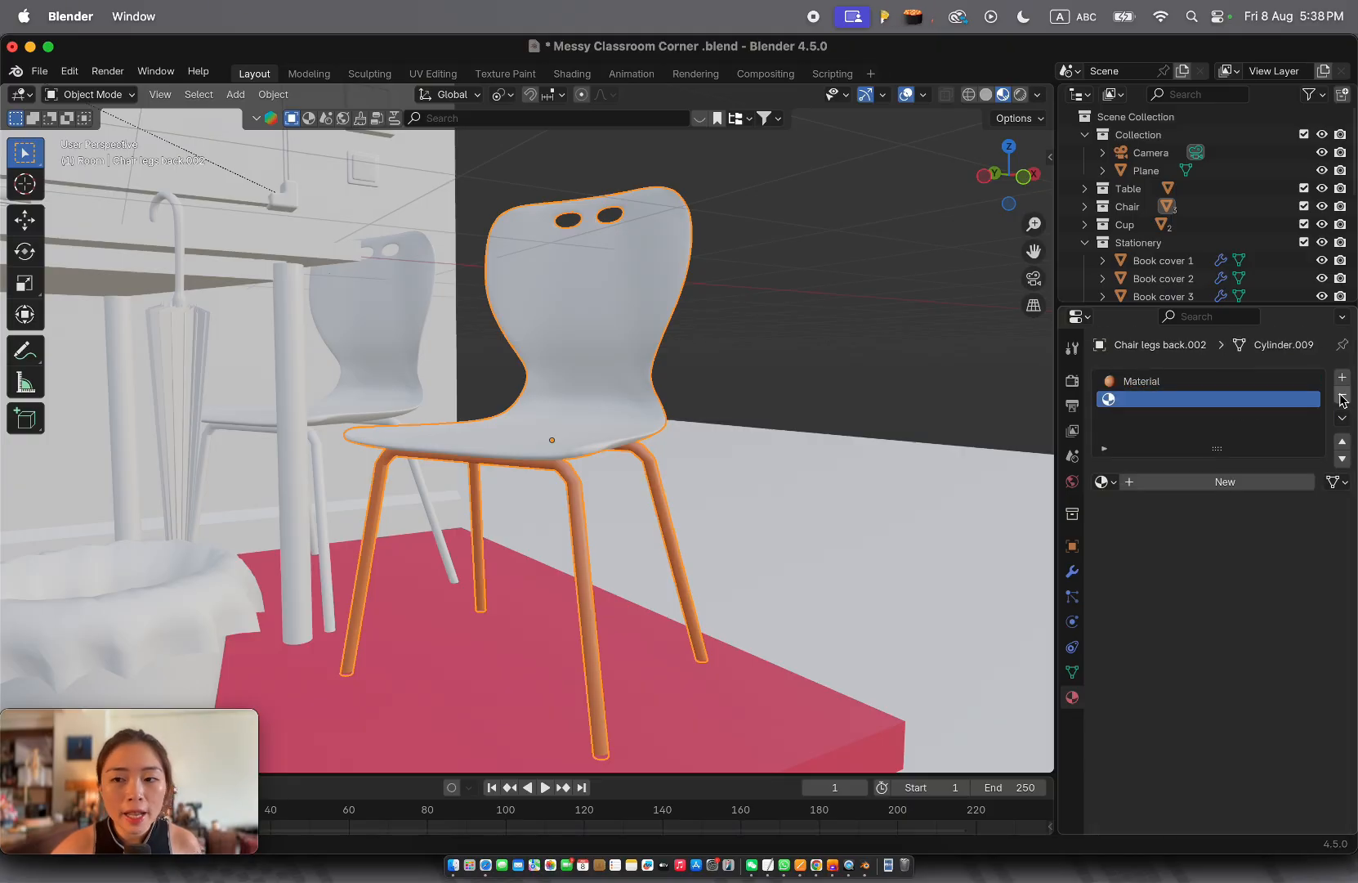
{"action": "left_click", "coordinate": [1342, 394]}
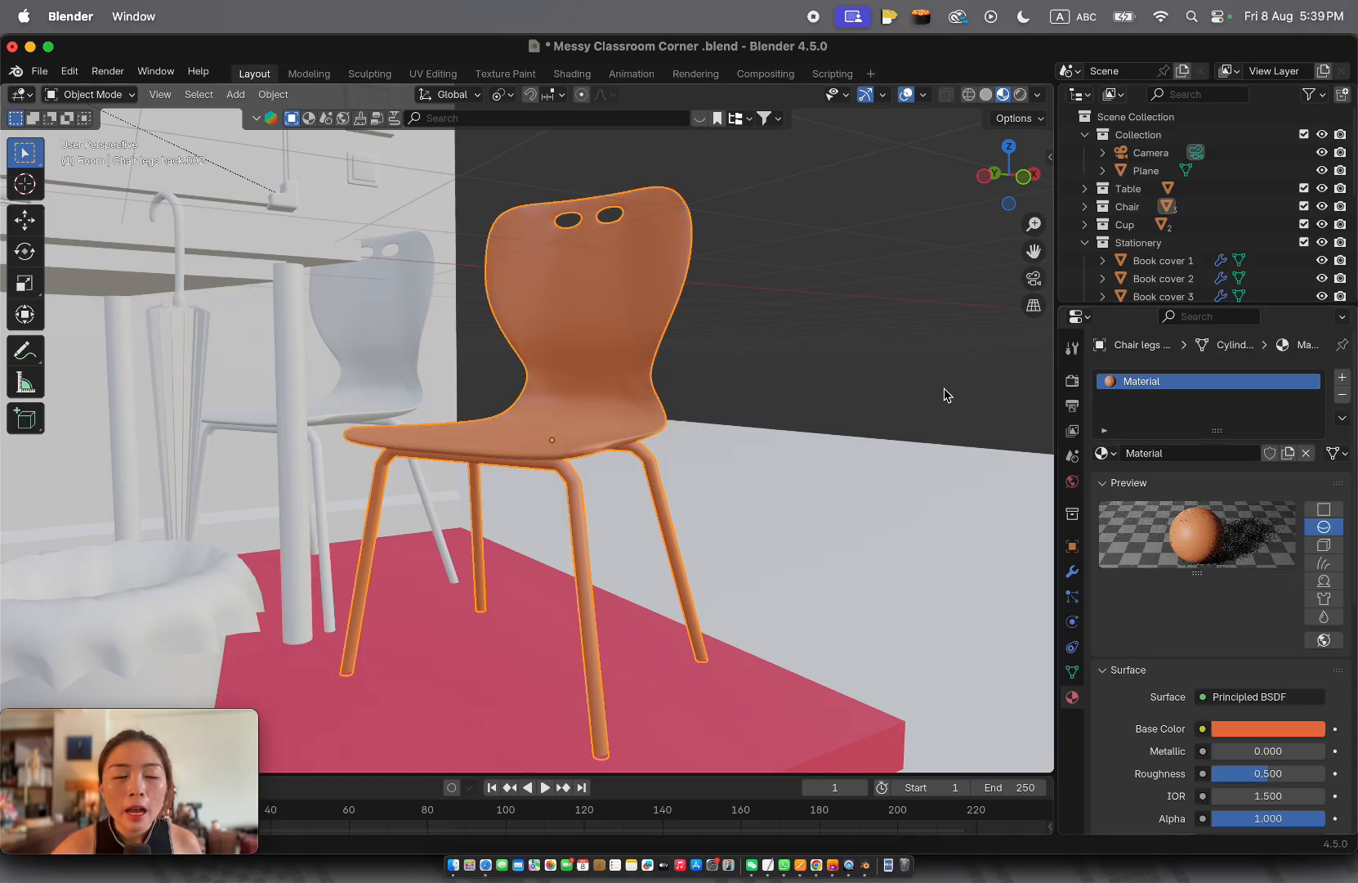
Select the linked geometry of all the orange chair's legs in Edit Mode, leaving the seat and backrest unselected
{"action": "scroll", "coordinate": [666, 355], "scroll_direction": "right", "scroll_amount": 5}
{"action": "scroll", "coordinate": [666, 354], "scroll_direction": "left", "scroll_amount": 2}
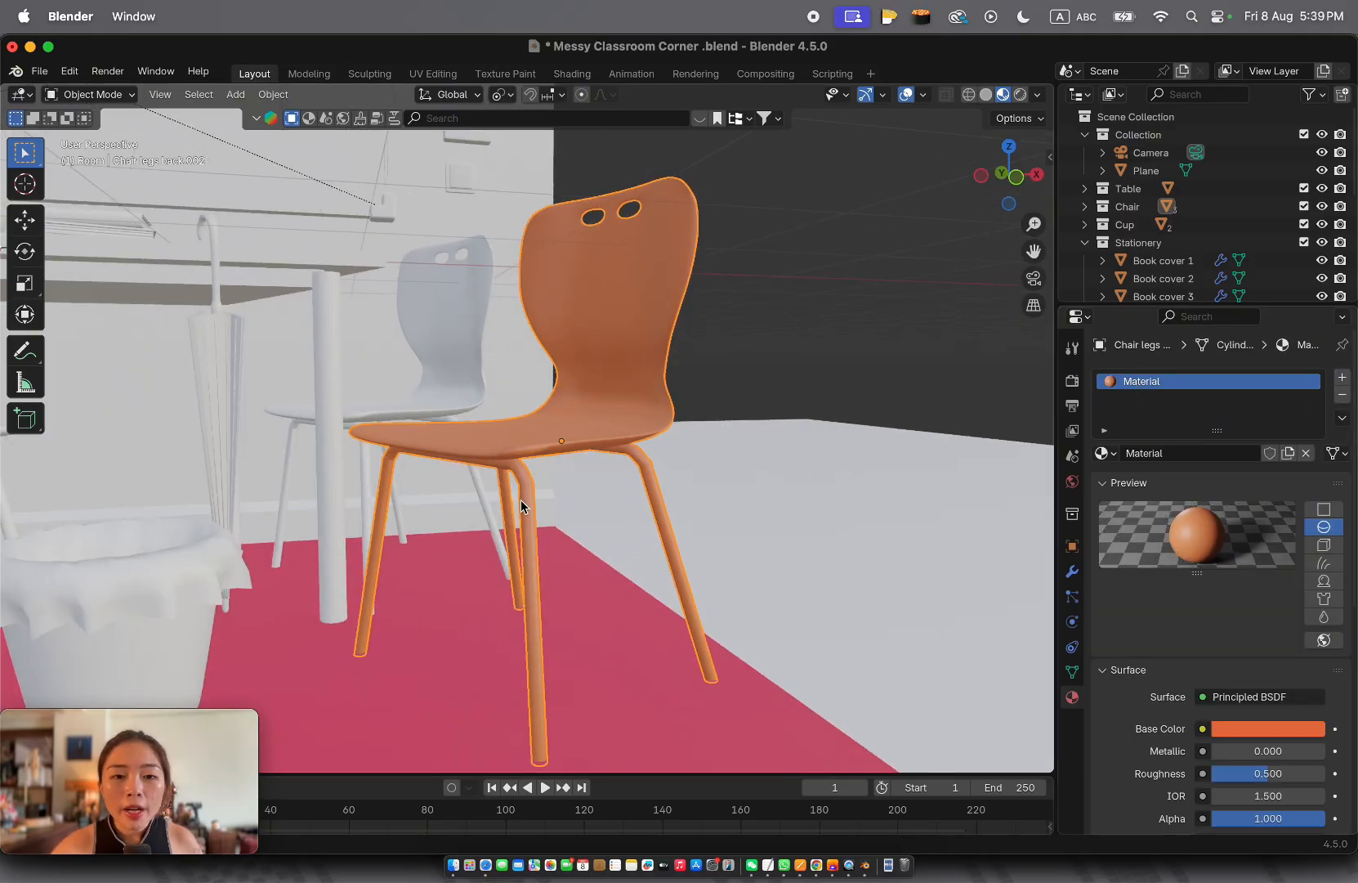
{"action": "key", "text": "Tab"}
{"action": "key", "text": "l"}
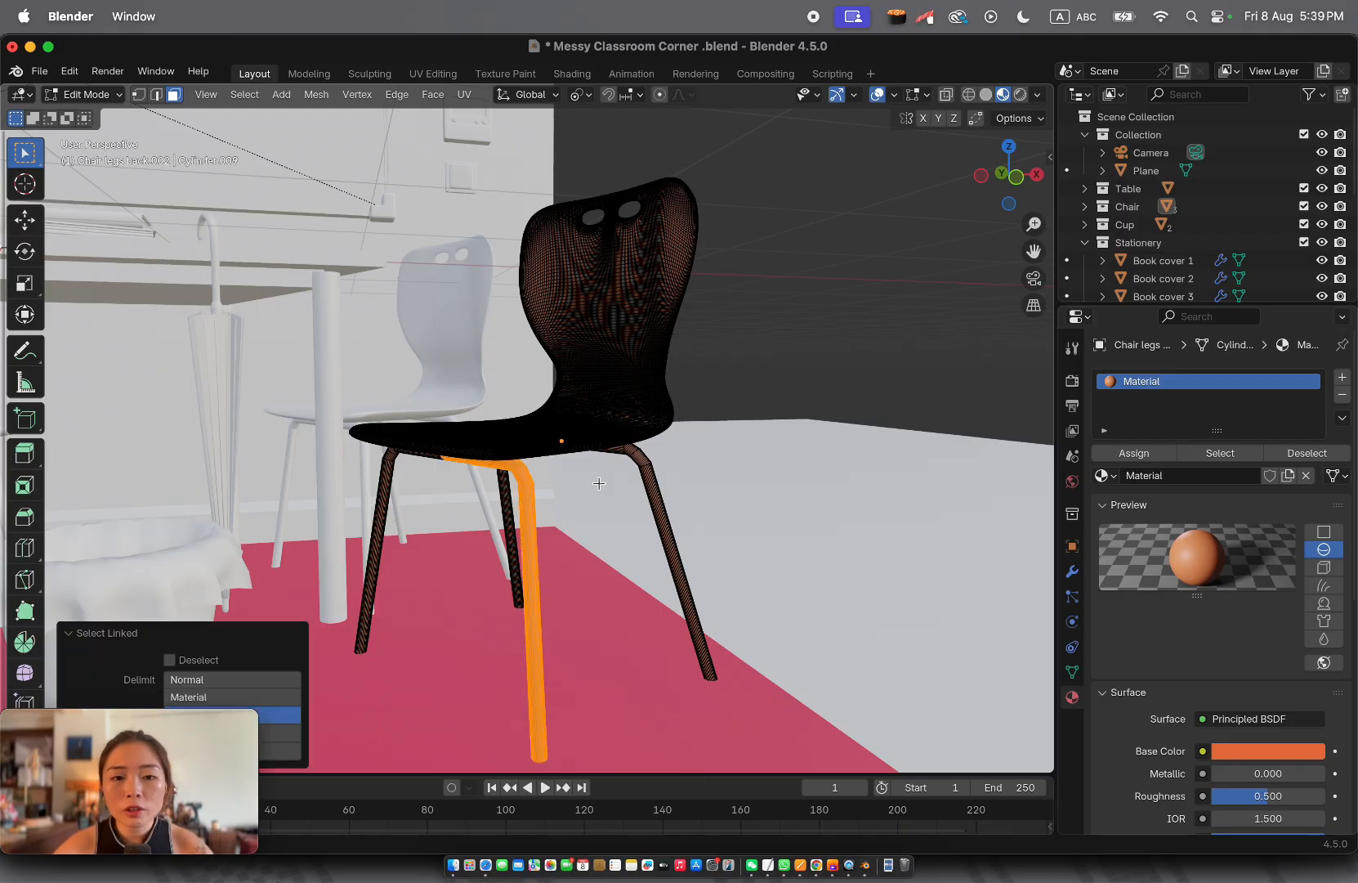
{"action": "key", "text": "l"}
{"action": "scroll", "coordinate": [462, 501], "scroll_direction": "right", "scroll_amount": 3}
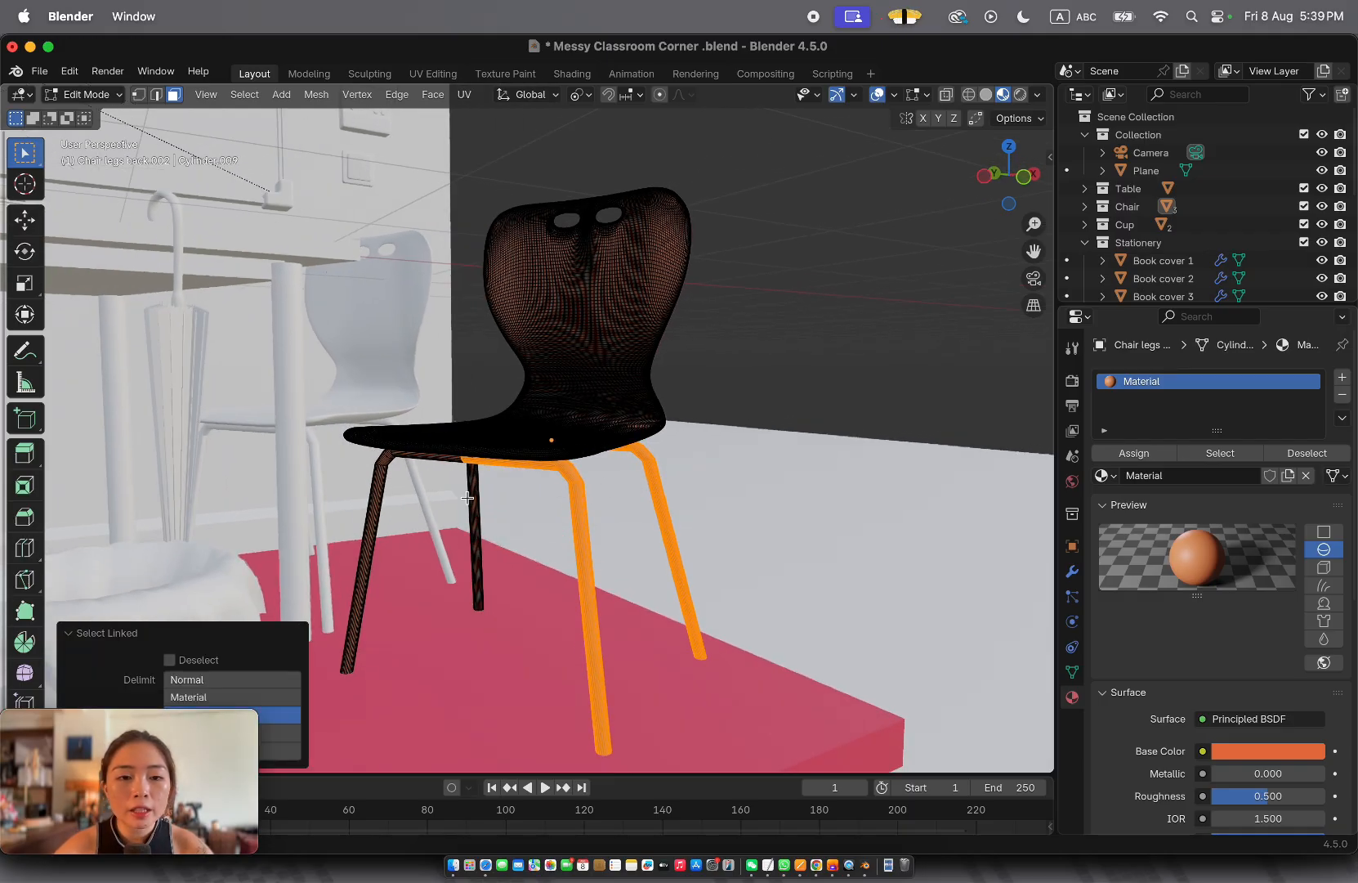
{"action": "key", "text": "l"}
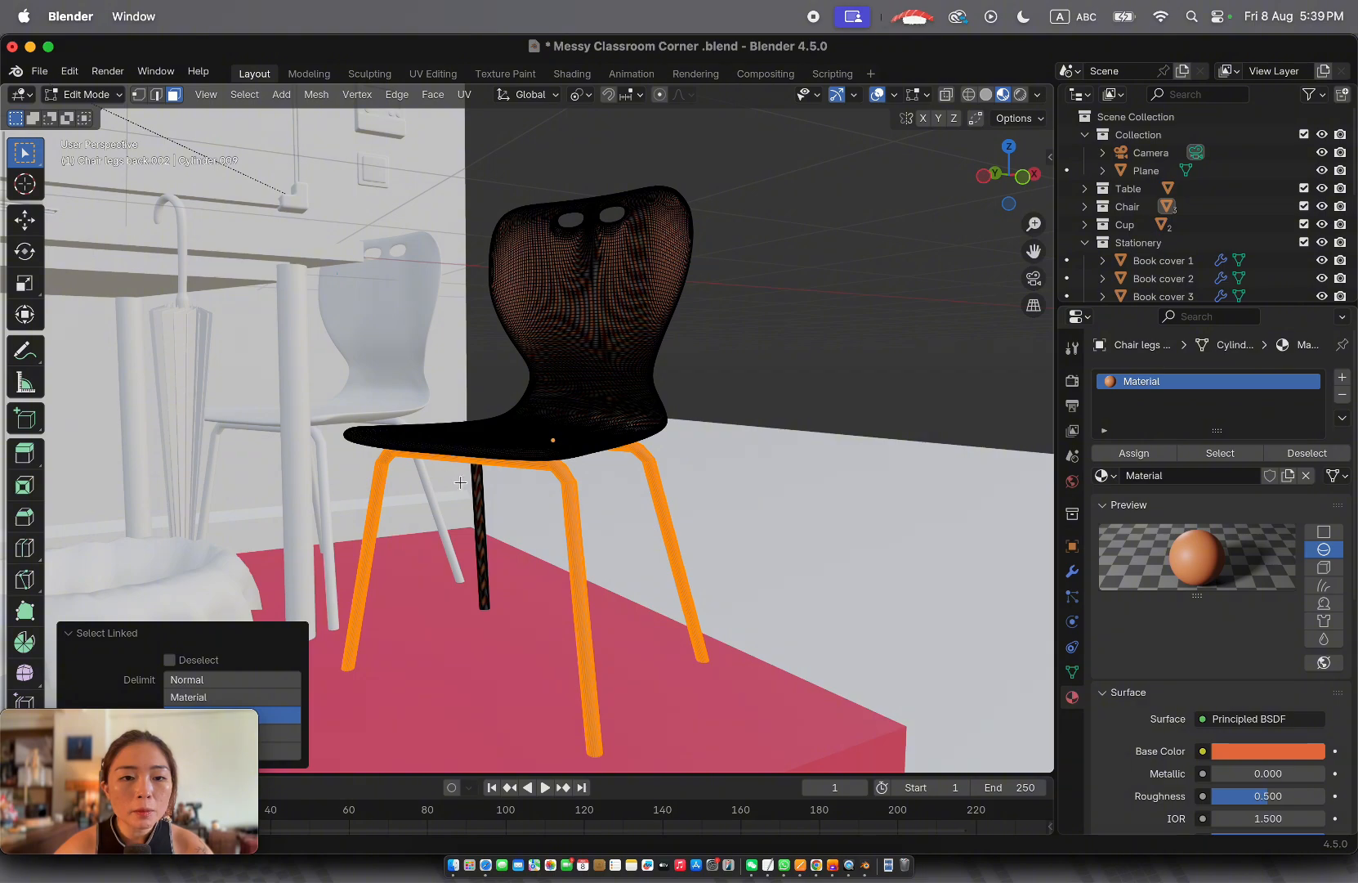
{"action": "key", "text": "l"}
{"action": "scroll", "coordinate": [491, 484], "scroll_direction": "right", "scroll_amount": 5}
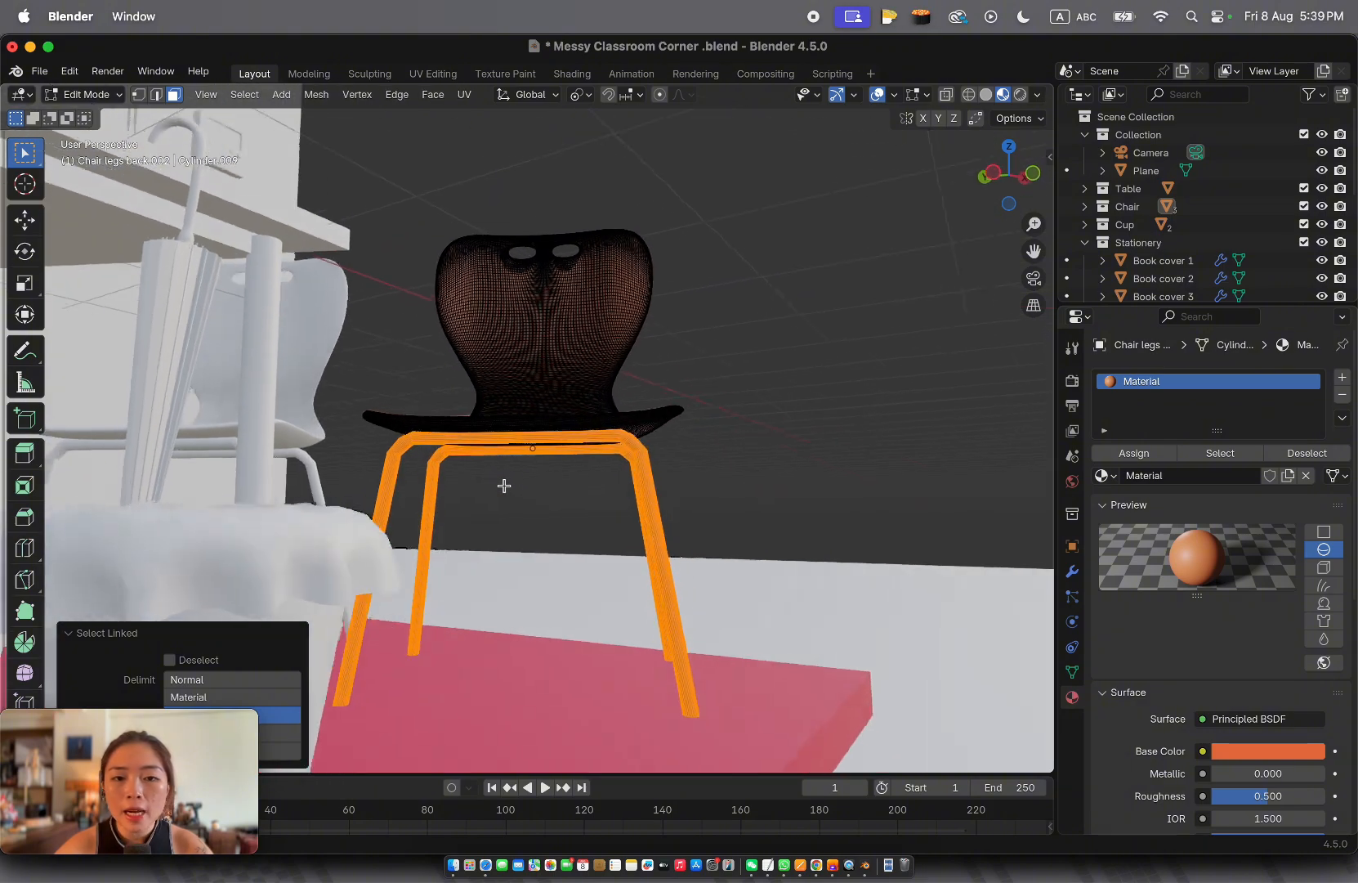
Add a second material slot with a new material to the orange chair and name it "silver matte"
{"action": "left_click", "coordinate": [1342, 376]}
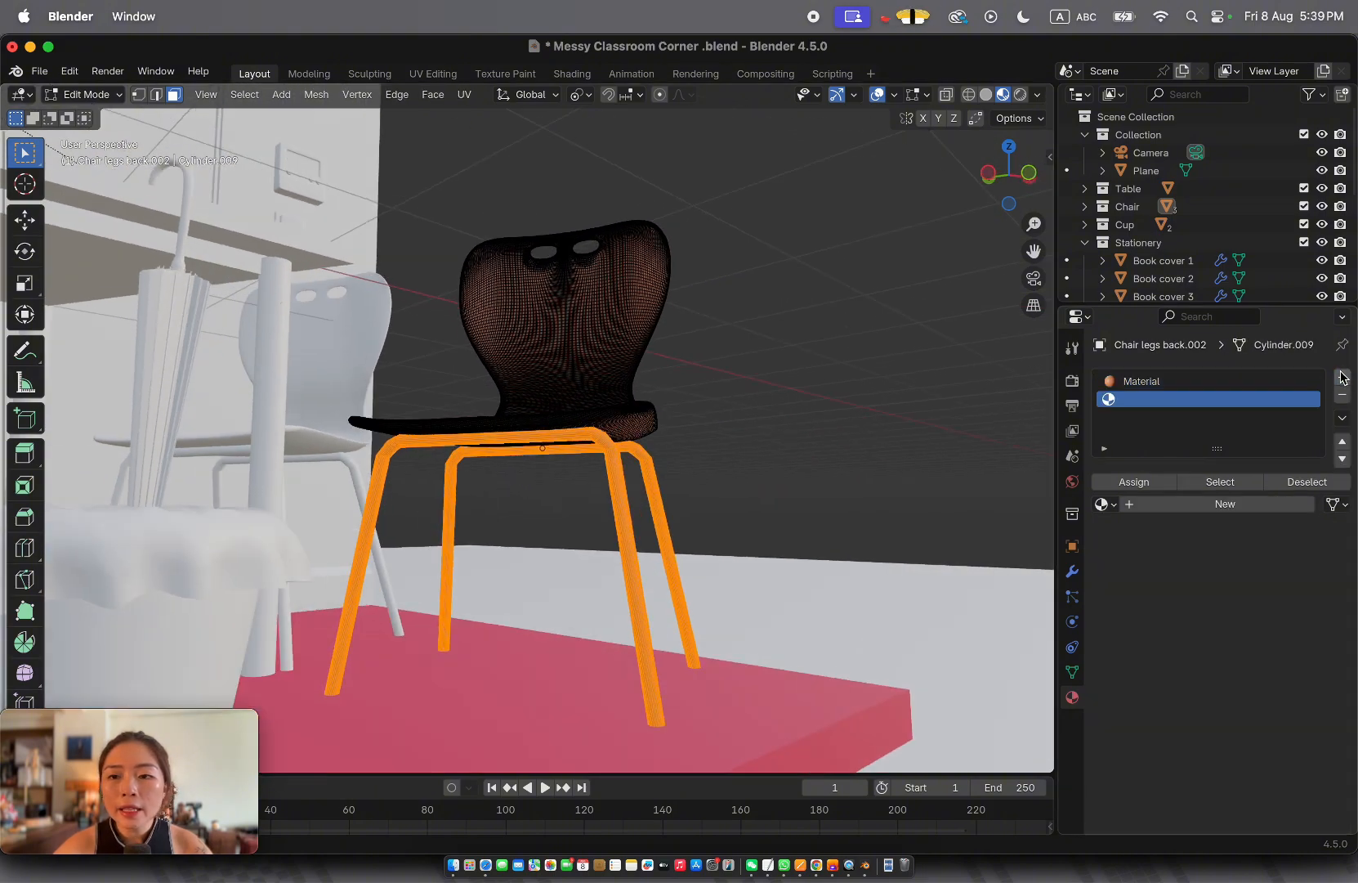
{"action": "left_click", "coordinate": [1169, 506]}
{"action": "left_click", "coordinate": [1169, 504]}
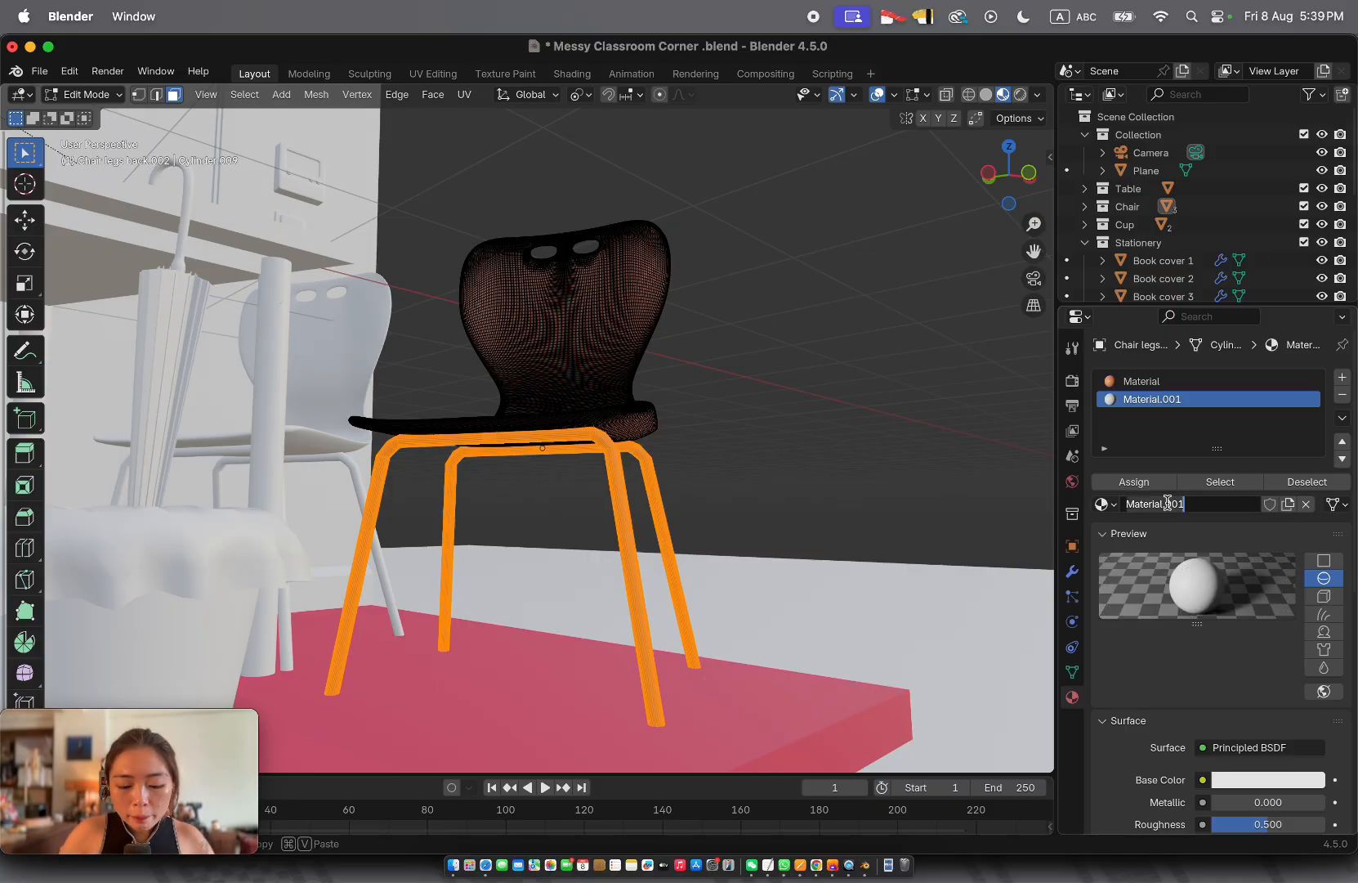
{"action": "type", "text": "silver matte"}
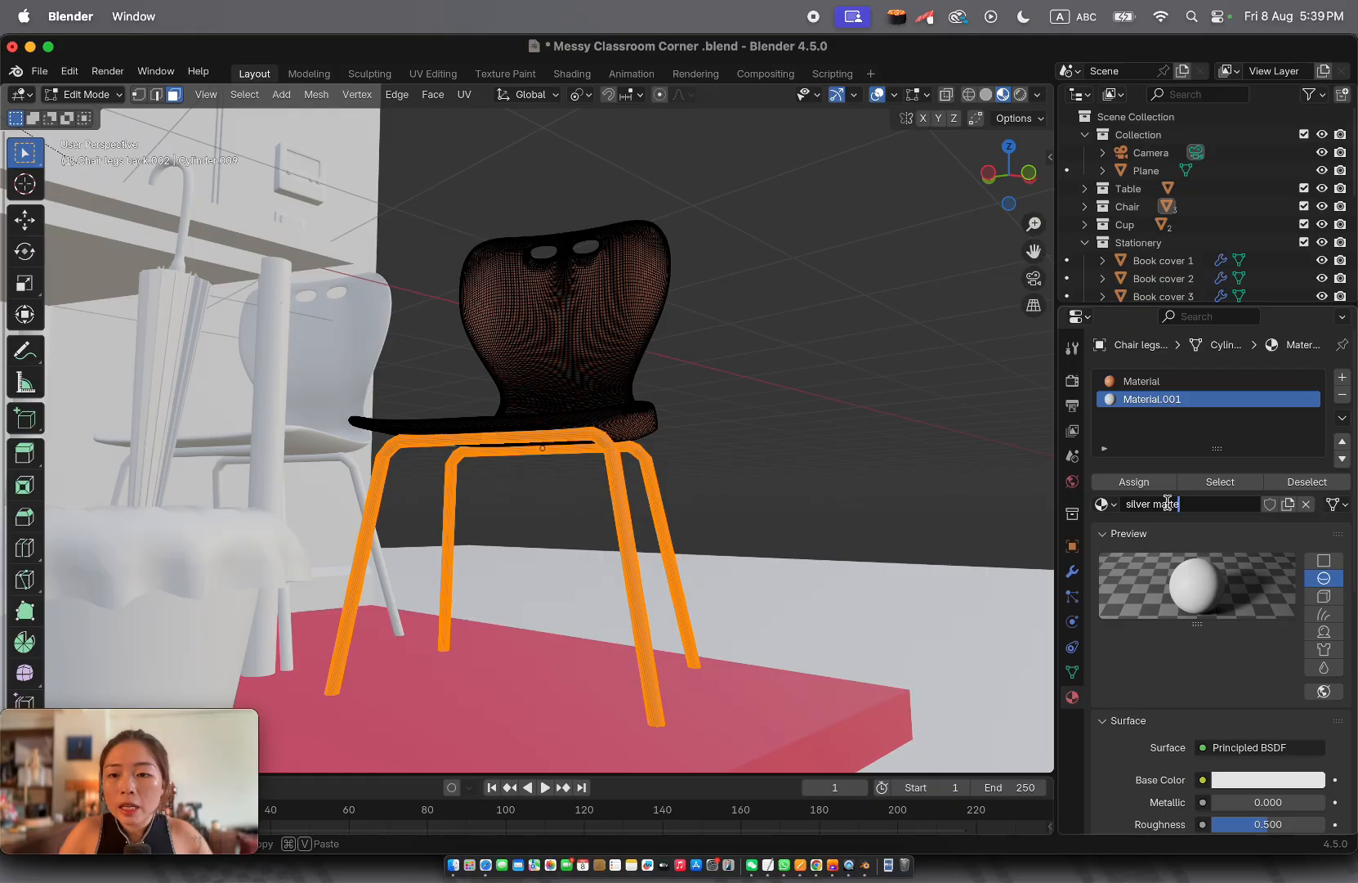
{"action": "key", "text": "Return"}
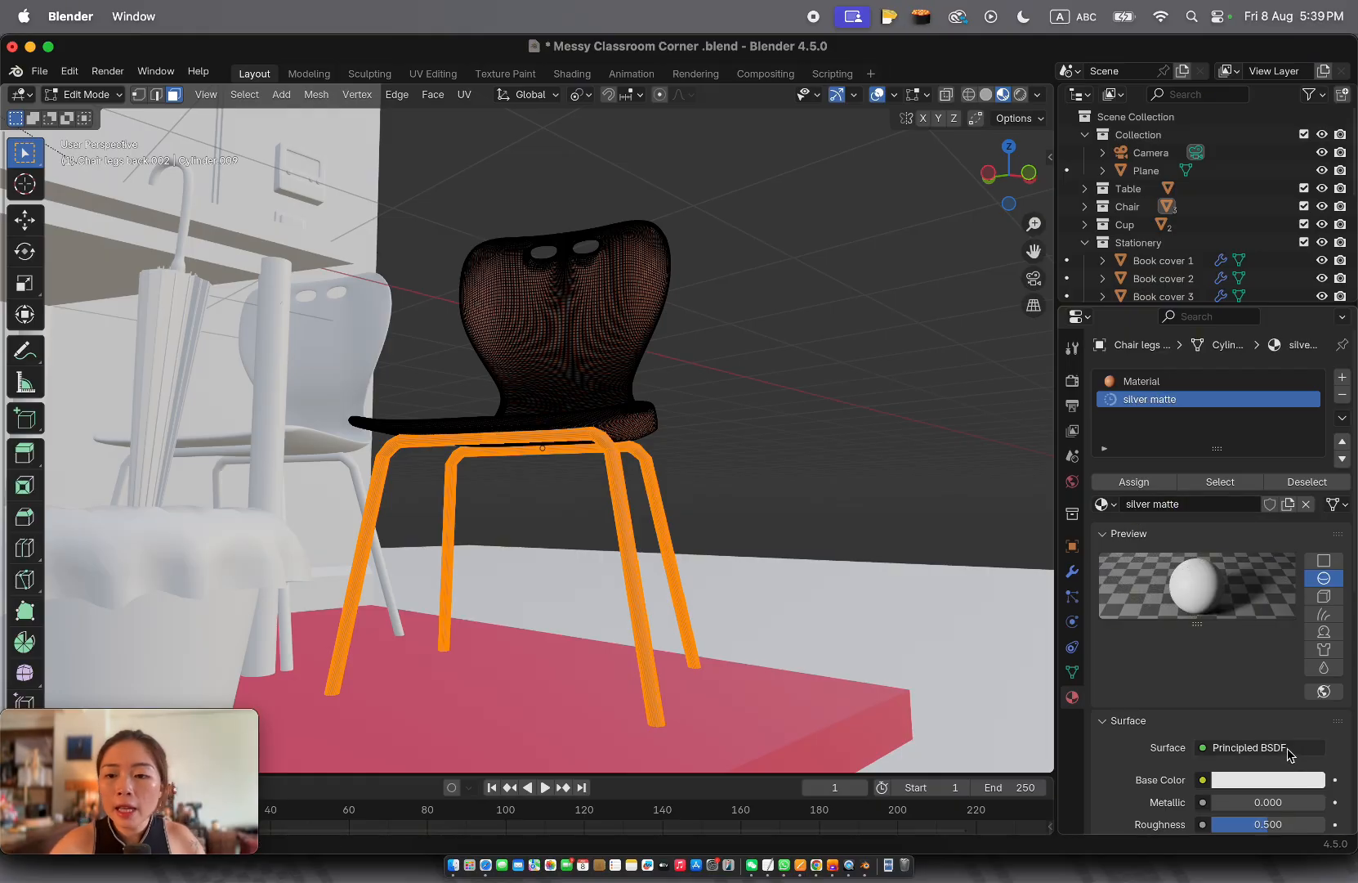
Set the silver matte material's metallic value to 1.000 and assign it to the selected chair legs
{"action": "scroll", "coordinate": [1263, 777], "scroll_direction": "down", "scroll_amount": 2}
{"action": "left_click_drag", "start_coordinate": [1259, 762], "coordinate": [1340, 762]}
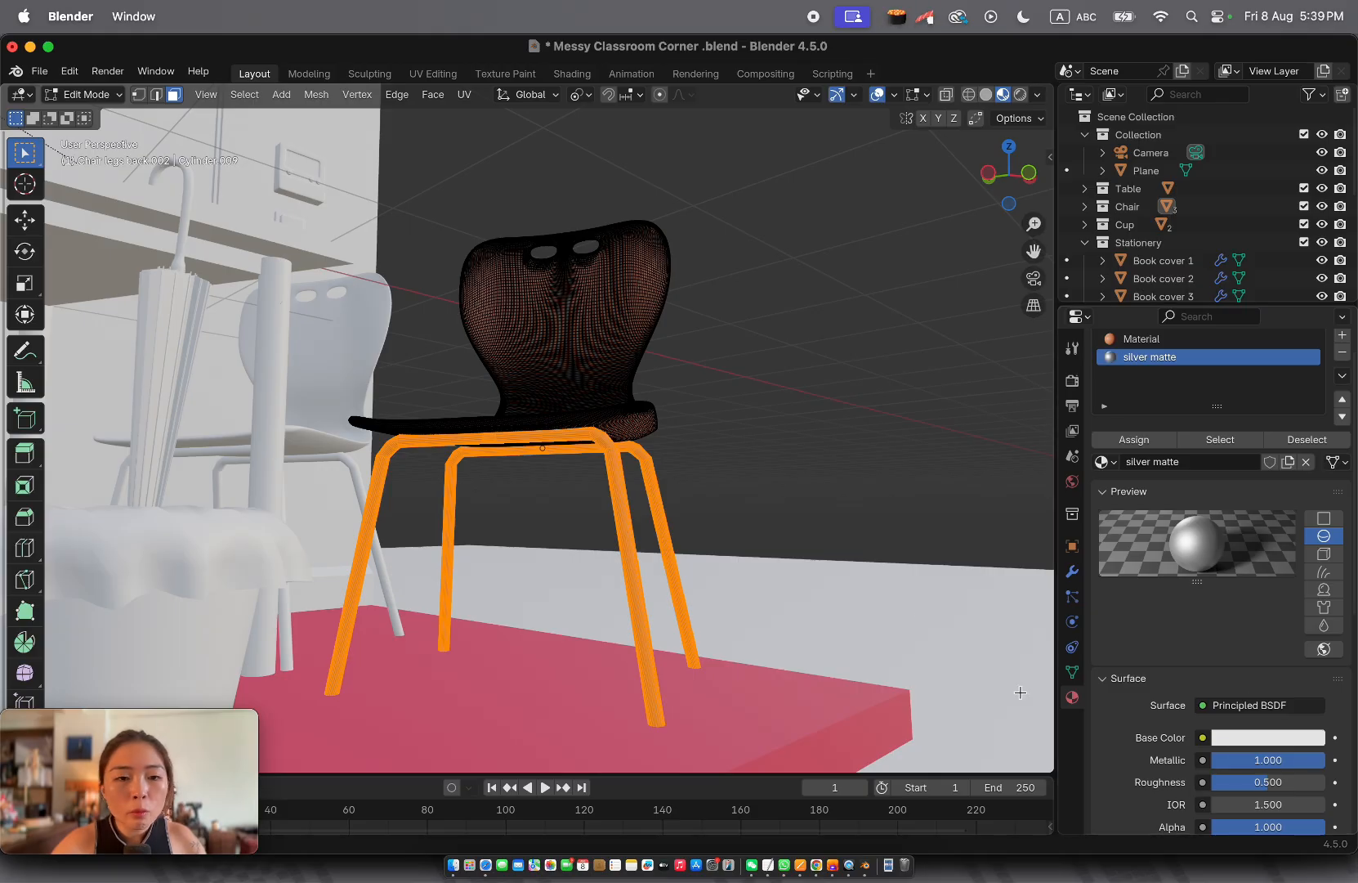
{"action": "key", "text": "Tab"}
{"action": "key", "text": "Tab"}
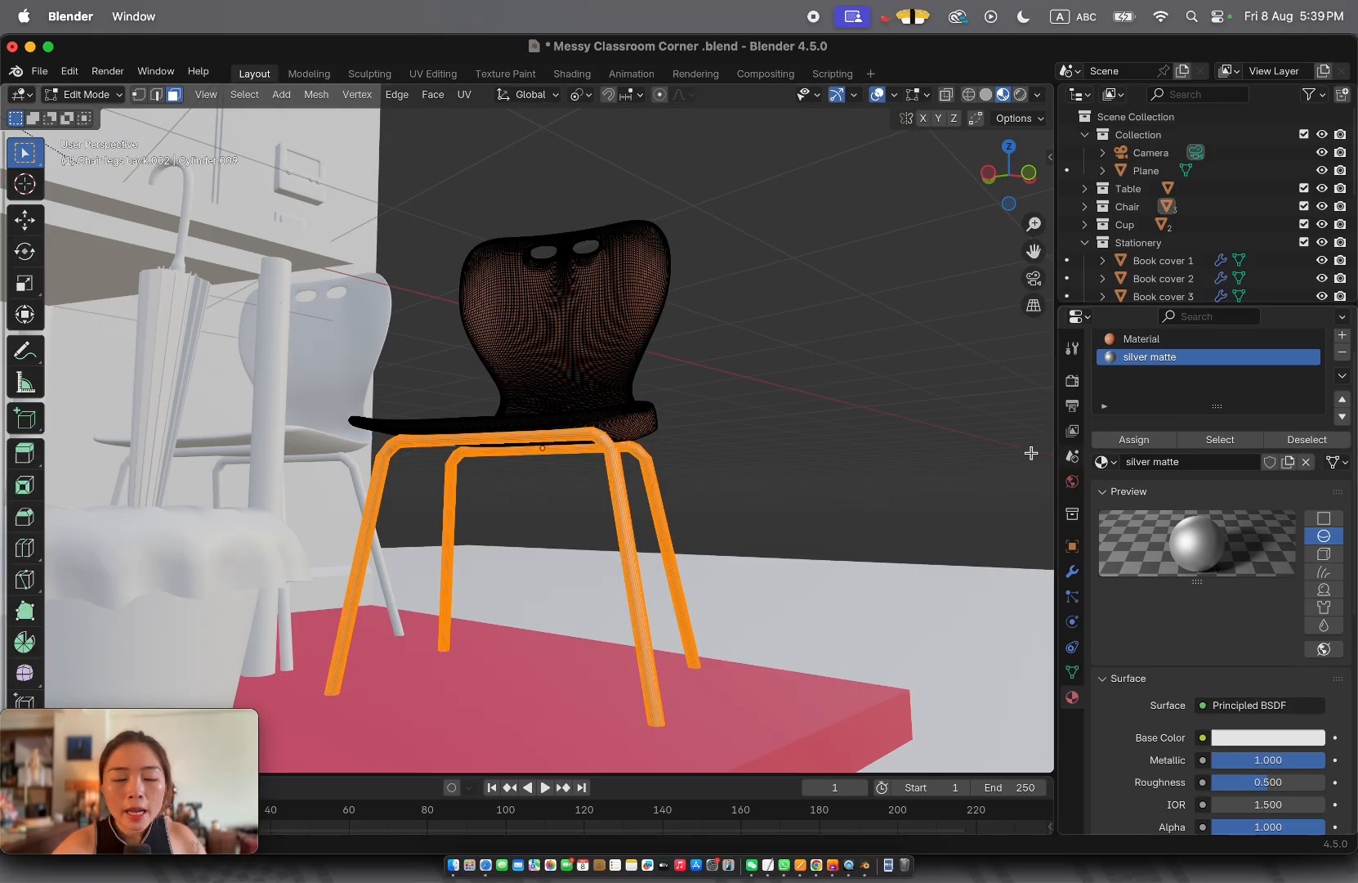
{"action": "key", "text": "Tab"}
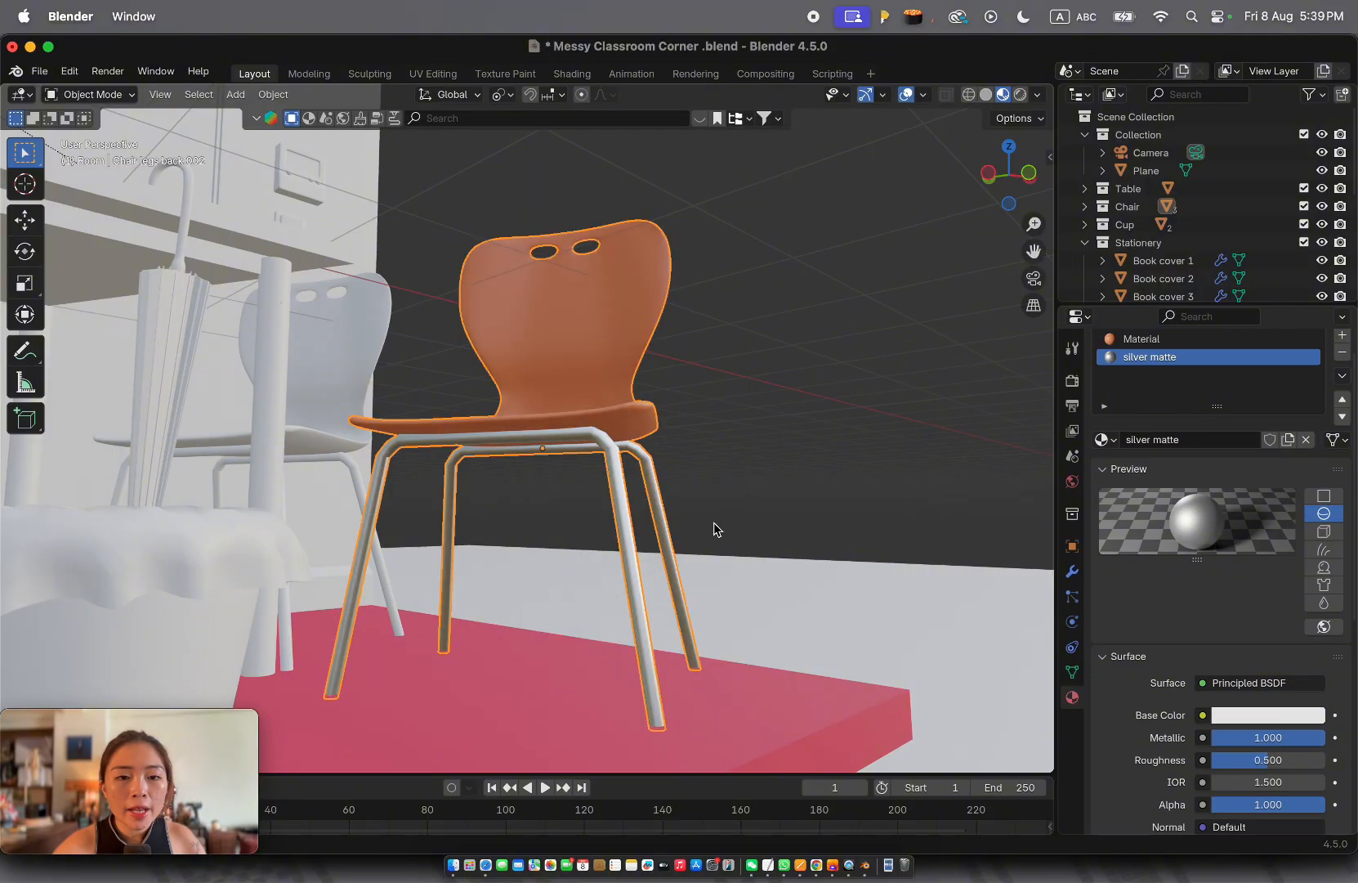
Rename the orange chair's seat material as "orange matte"
{"action": "scroll", "coordinate": [713, 523], "scroll_direction": "right", "scroll_amount": 5}
{"action": "scroll", "coordinate": [714, 527], "scroll_direction": "right", "scroll_amount": 10}
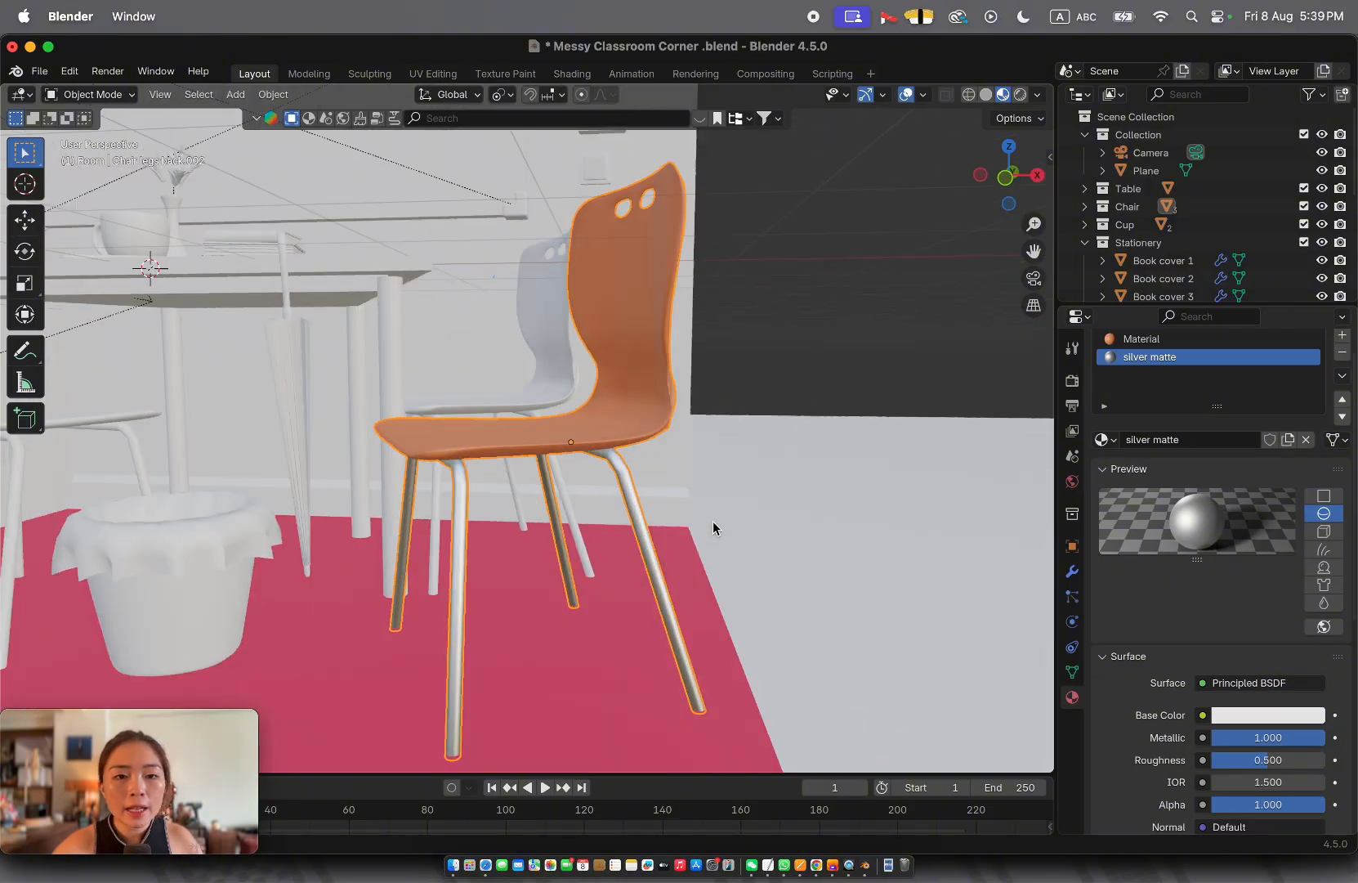
{"action": "left_click", "coordinate": [1144, 339]}
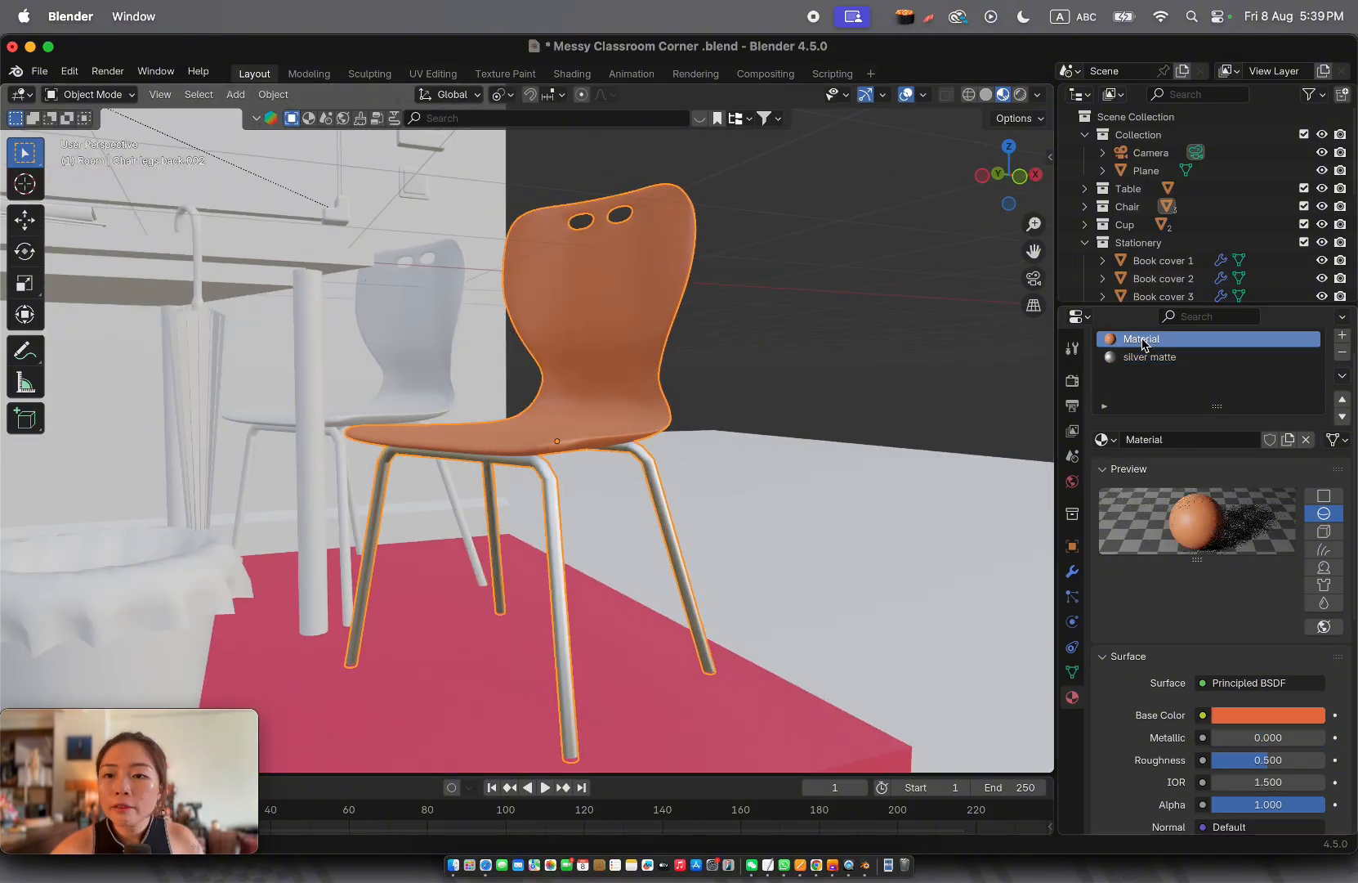
{"action": "left_click", "coordinate": [1189, 440]}
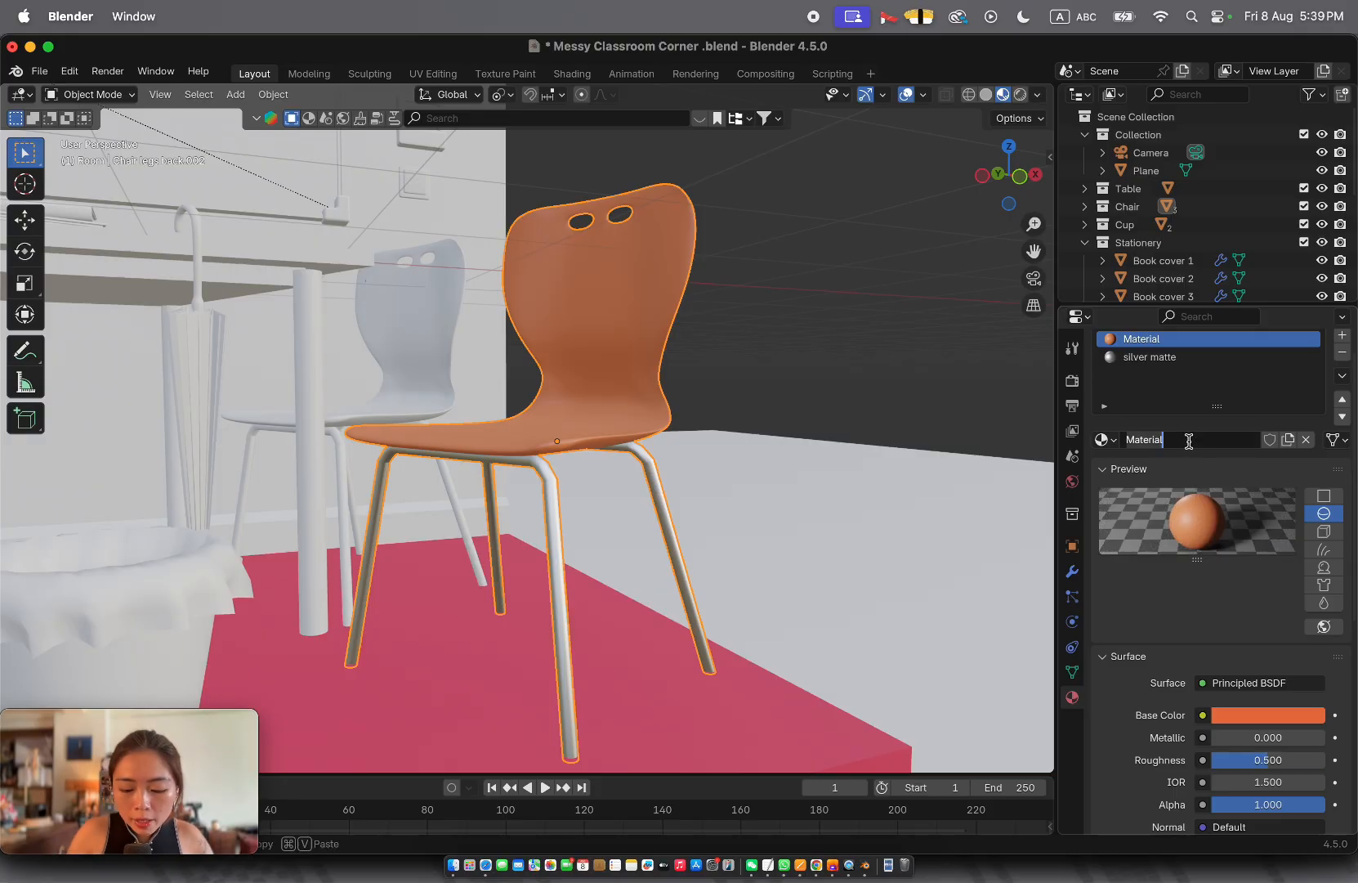
{"action": "type", "text": "orange matte"}
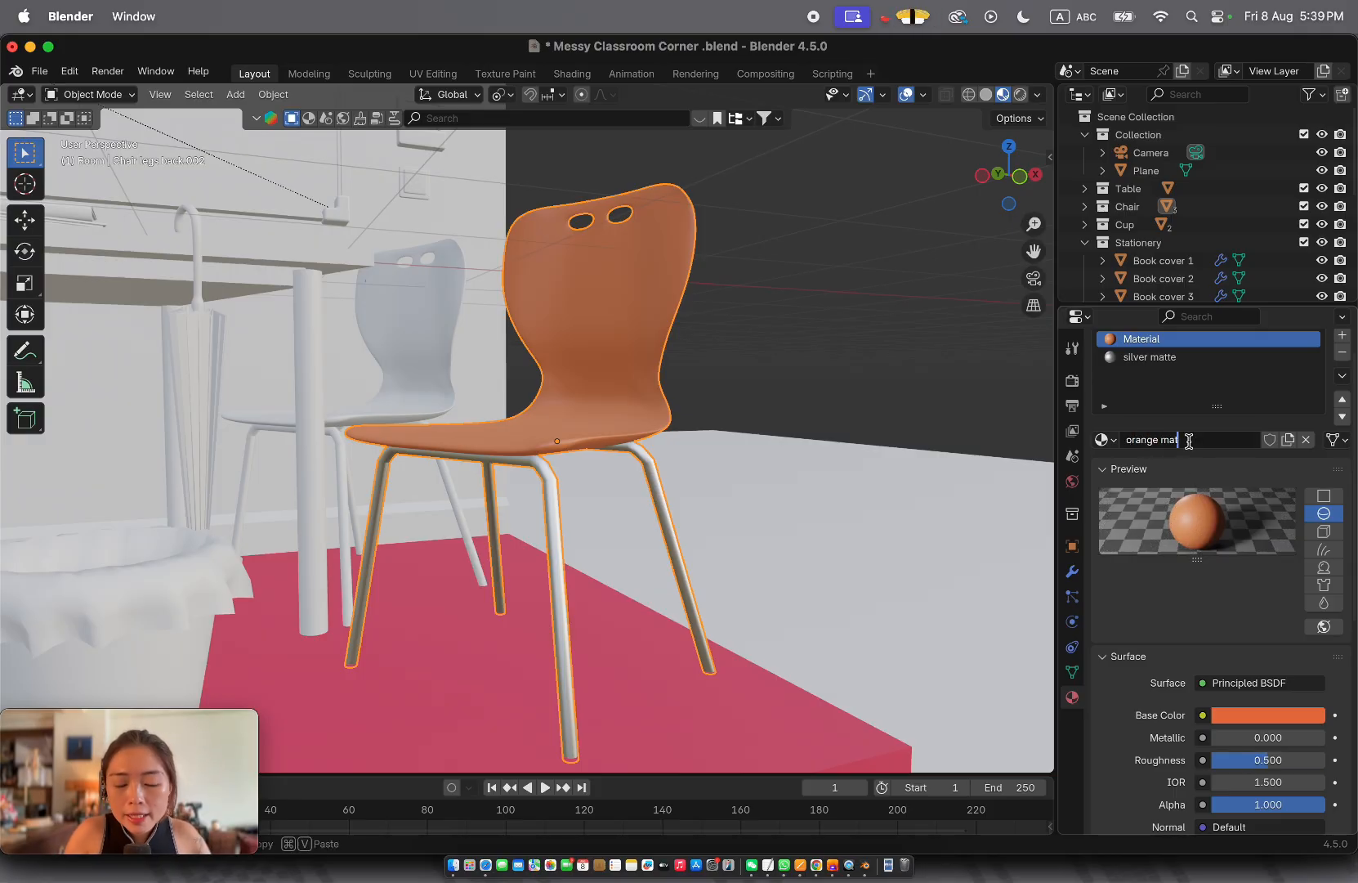
{"action": "key", "text": "Return"}
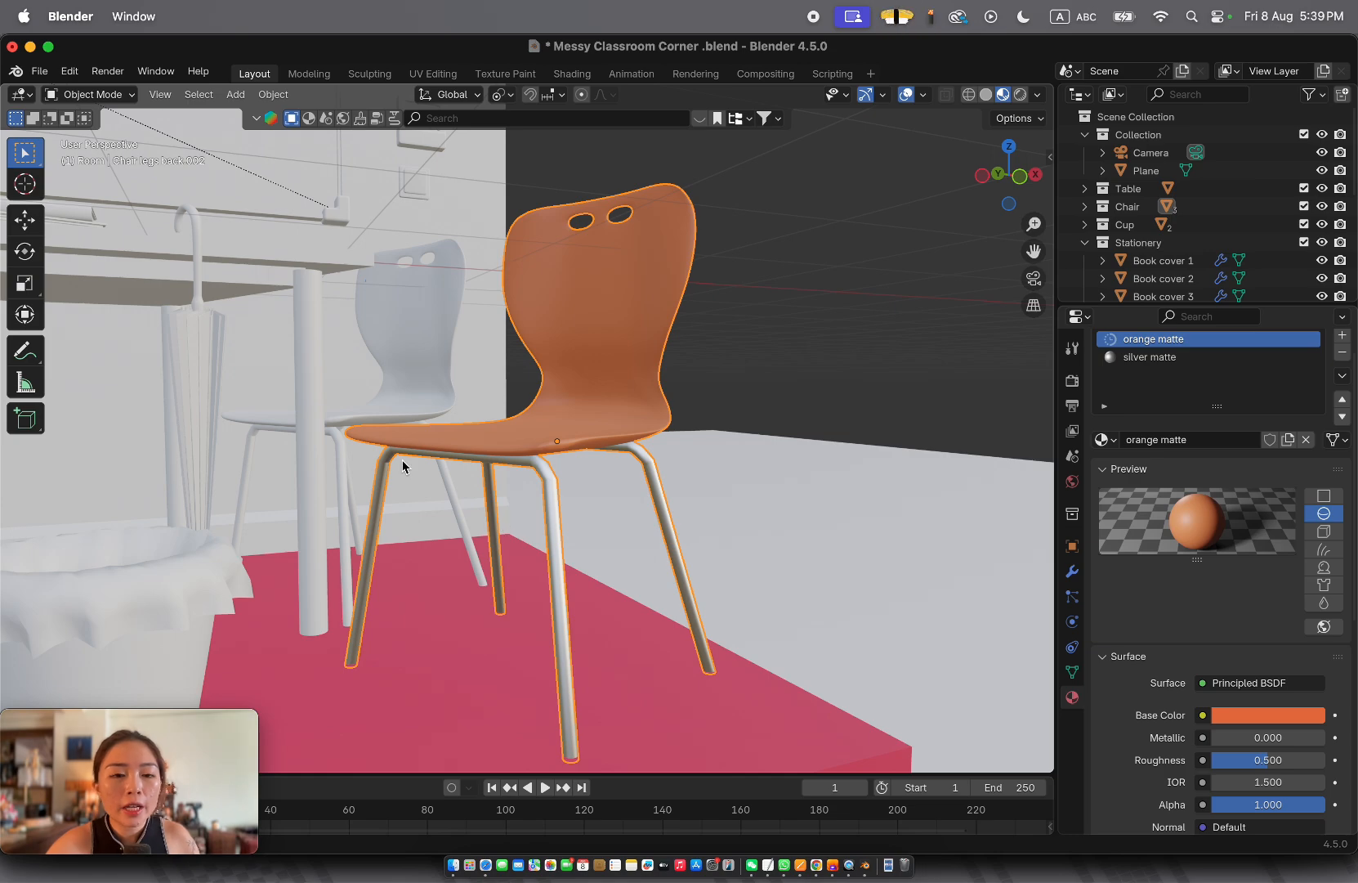
Remove both empty material slots from the white chair behind the orange one and apply the silver matte material to it
{"action": "middle_click_drag", "start_coordinate": [403, 467], "coordinate": [401, 460]}
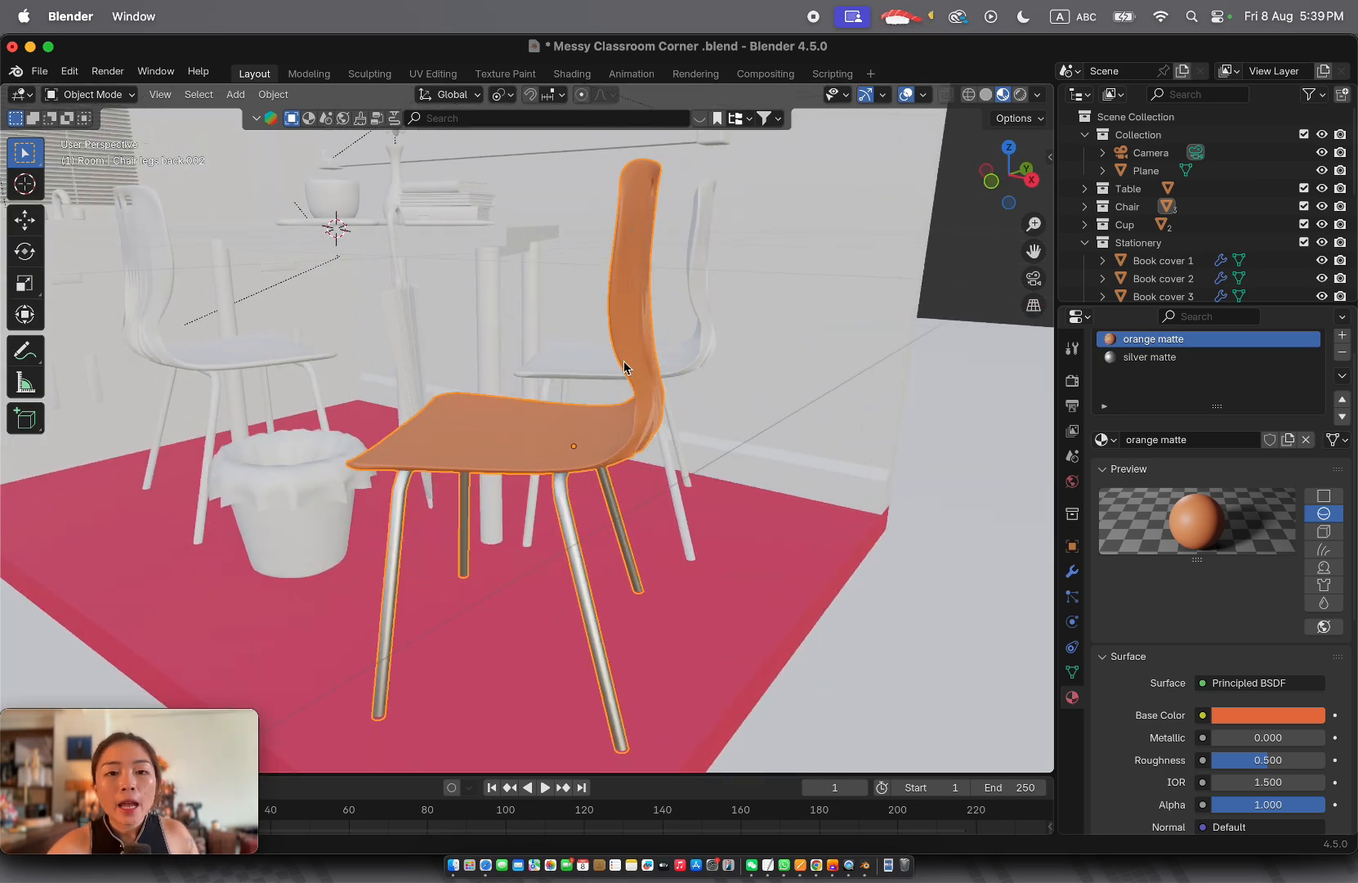
{"action": "left_click", "coordinate": [546, 373]}
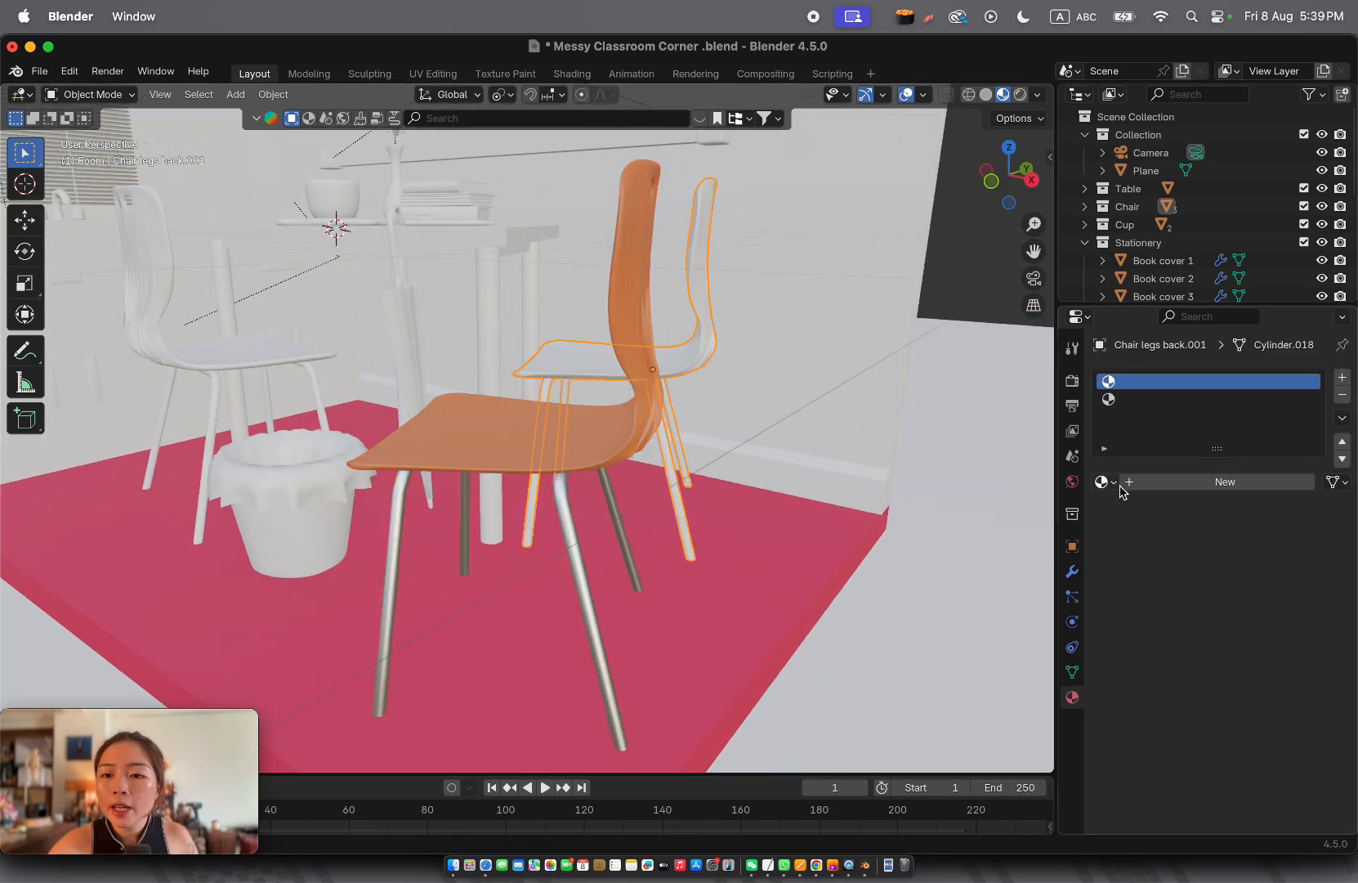
{"action": "left_click", "coordinate": [1342, 395]}
{"action": "left_click", "coordinate": [1342, 395]}
{"action": "left_click", "coordinate": [1103, 453]}
{"action": "left_click", "coordinate": [1144, 517]}
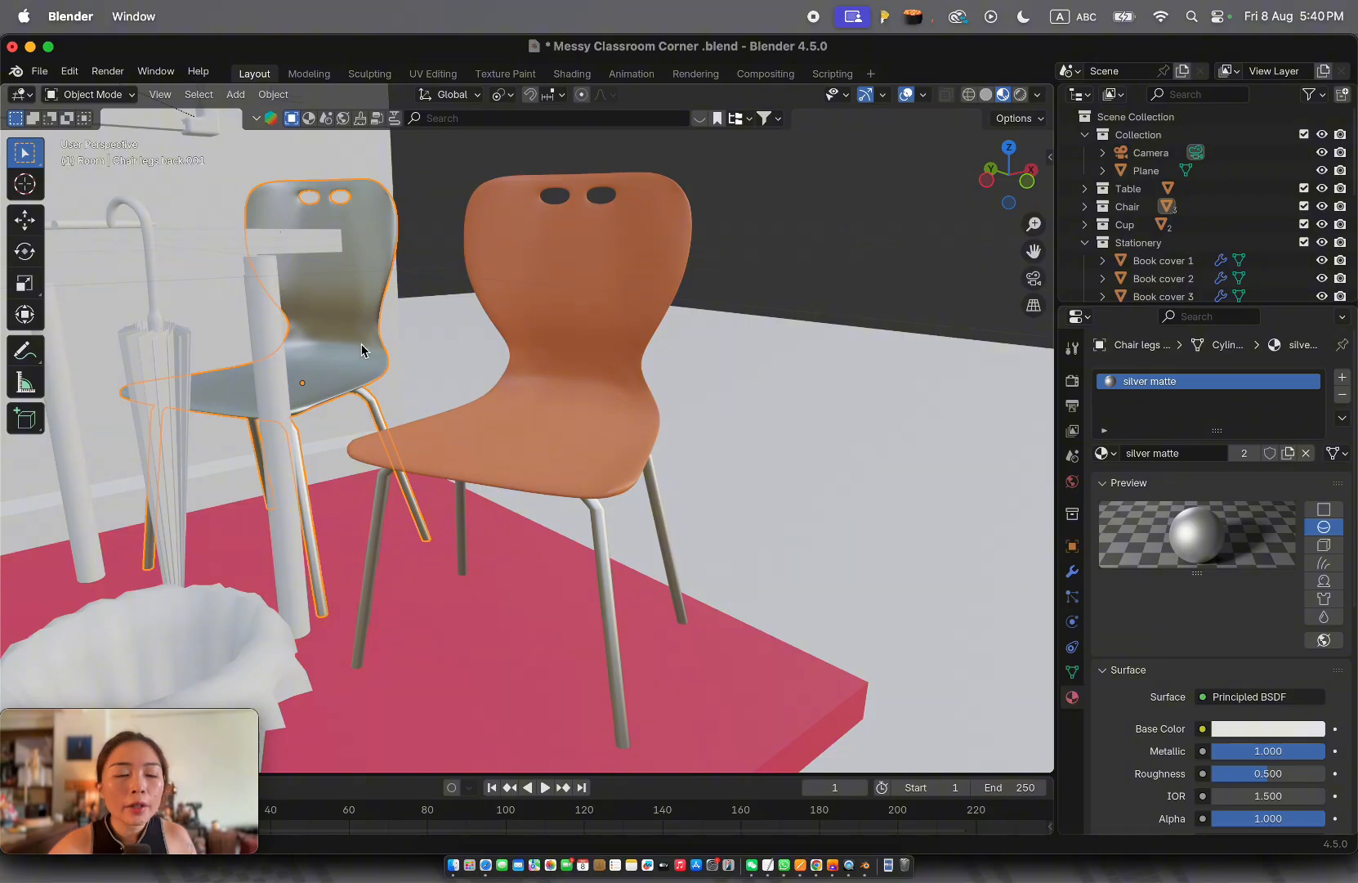
Select the linked seat and backrest geometry of the silver chair behind the orange one in Edit Mode
{"action": "key", "text": "Tab"}
{"action": "middle_click_drag", "start_coordinate": [356, 384], "coordinate": [286, 340]}
{"action": "key", "text": "l"}
Add a new material with a green base color in a second slot and assign it to the selected seat and backrest
{"action": "left_click", "coordinate": [1342, 377]}
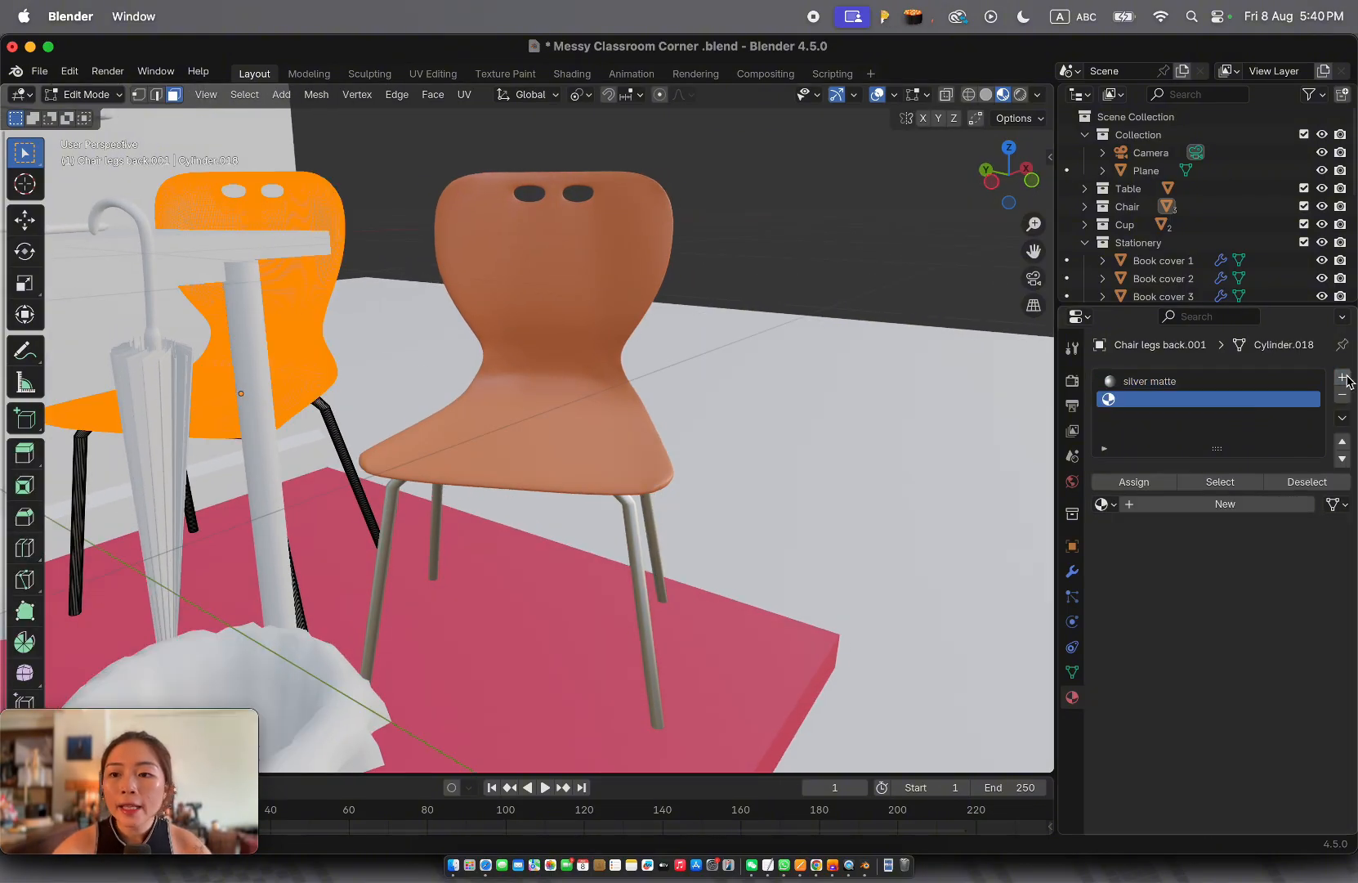
{"action": "left_click", "coordinate": [1150, 505]}
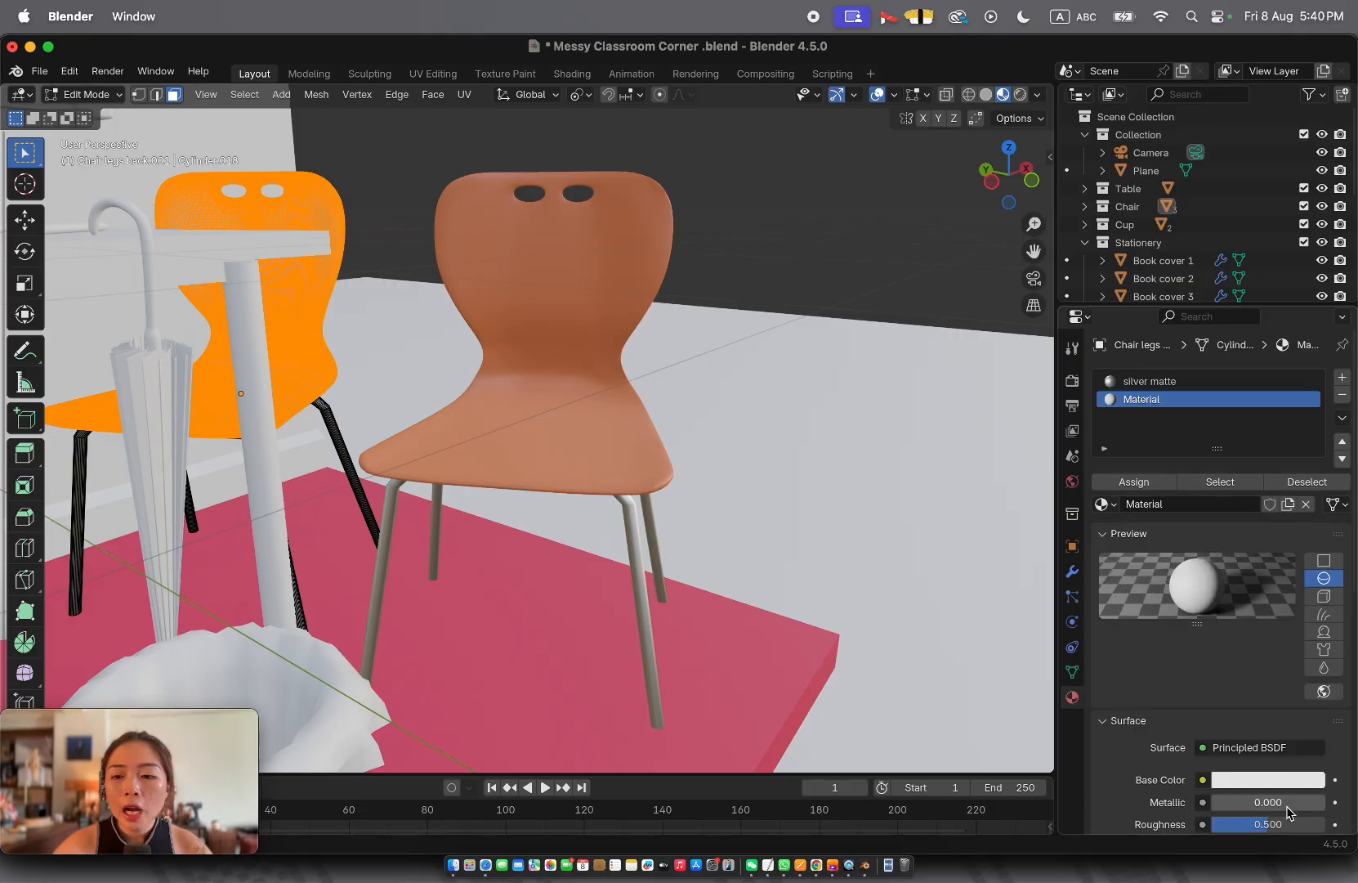
{"action": "left_click", "coordinate": [1285, 780]}
{"action": "left_click_drag", "start_coordinate": [1239, 564], "coordinate": [1181, 533]}
{"action": "left_click", "coordinate": [1148, 486]}
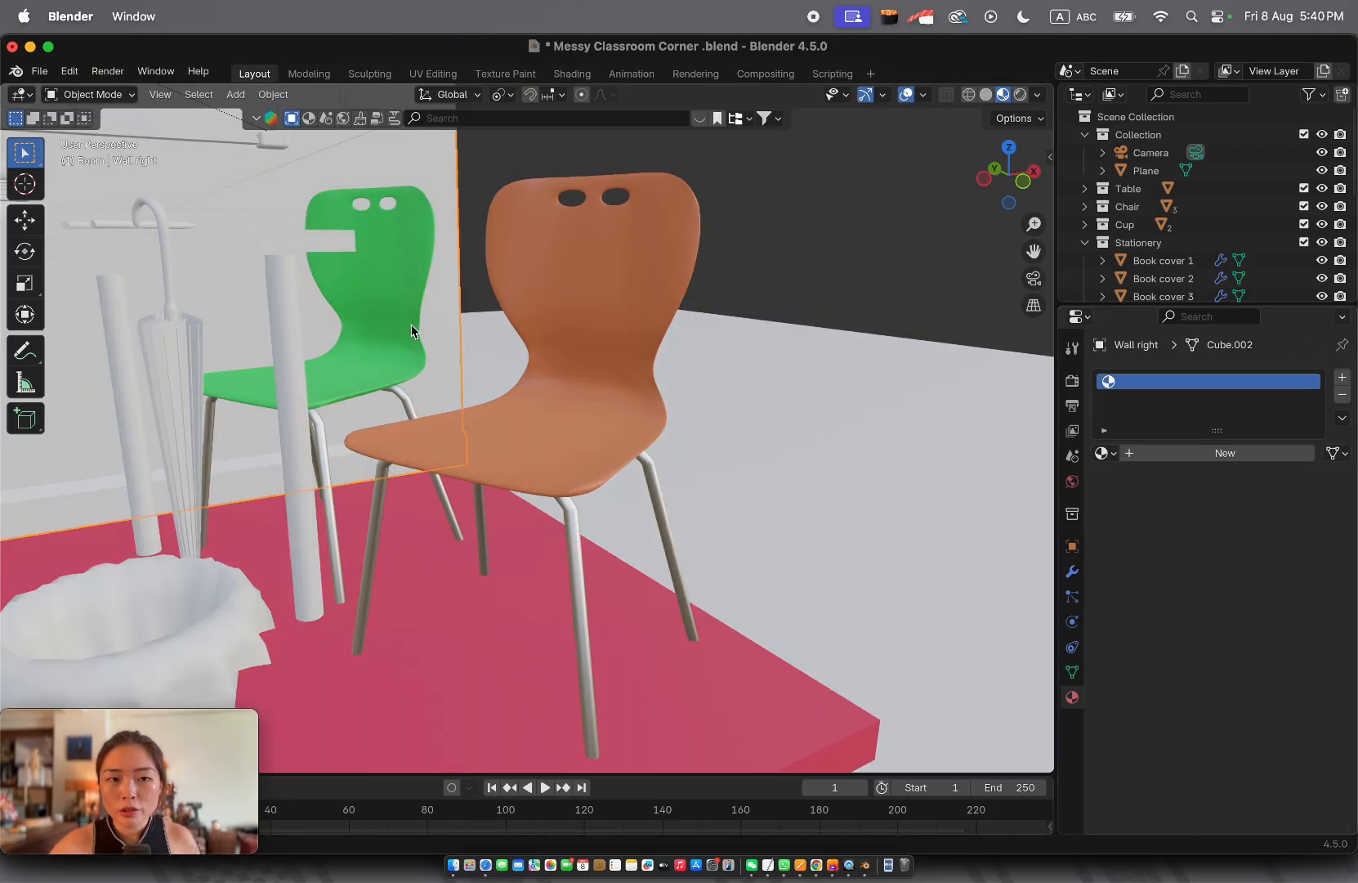
Adjust the green chair material's base color to a slightly darker green
{"action": "left_click", "coordinate": [413, 331]}
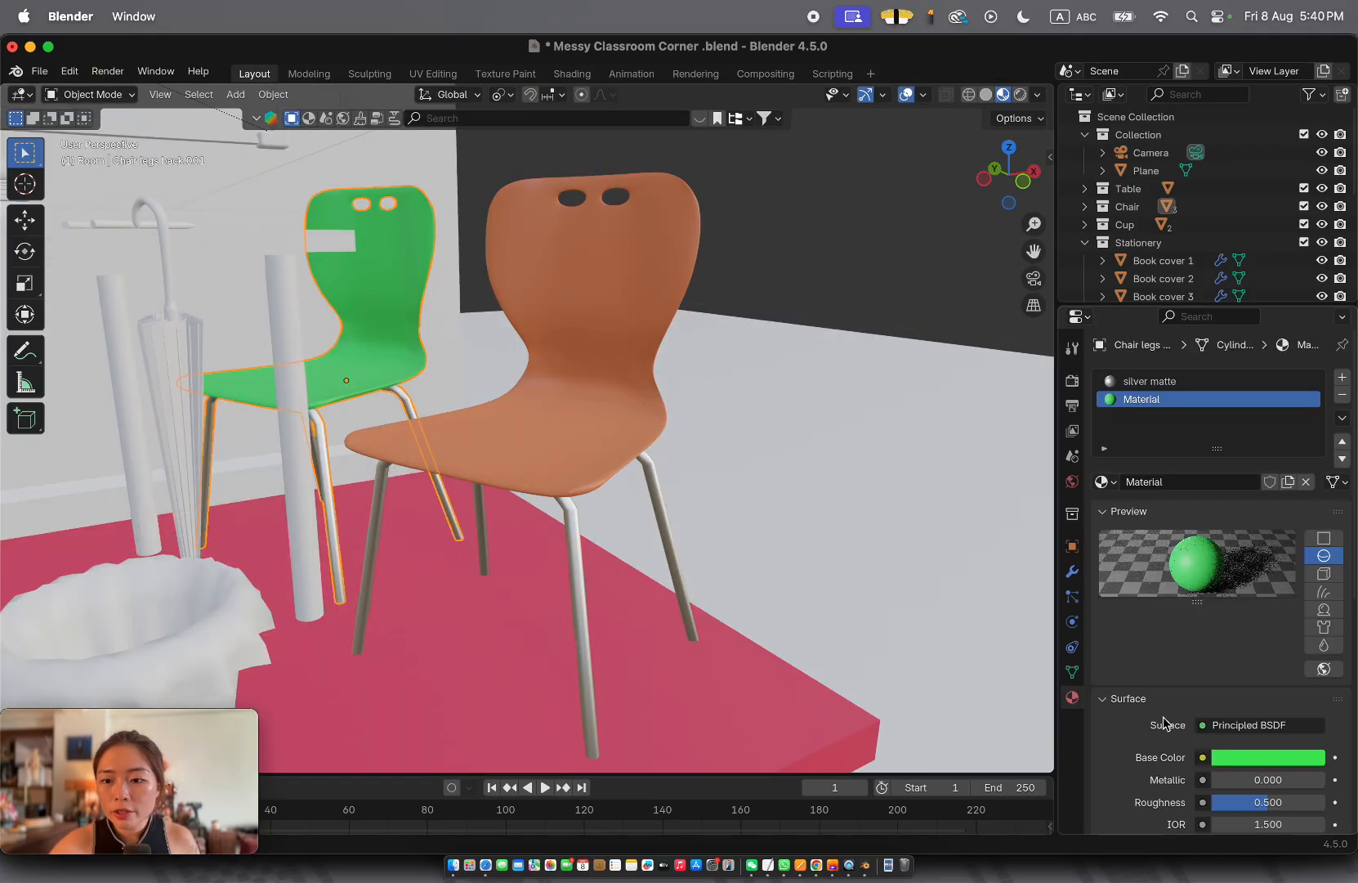
{"action": "left_click", "coordinate": [1275, 756]}
{"action": "mouse_move", "coordinate": [1311, 489]}
{"action": "left_mouse_down"}
{"action": "mouse_move", "coordinate": [1311, 532]}
{"action": "mouse_move", "coordinate": [1311, 468]}
{"action": "left_mouse_up"}
{"action": "mouse_move", "coordinate": [1187, 518]}
{"action": "left_mouse_down"}
{"action": "mouse_move", "coordinate": [1195, 509]}
{"action": "mouse_move", "coordinate": [1216, 533]}
{"action": "mouse_move", "coordinate": [1182, 531]}
{"action": "mouse_move", "coordinate": [1198, 518]}
{"action": "mouse_move", "coordinate": [1175, 527]}
{"action": "left_mouse_up"}
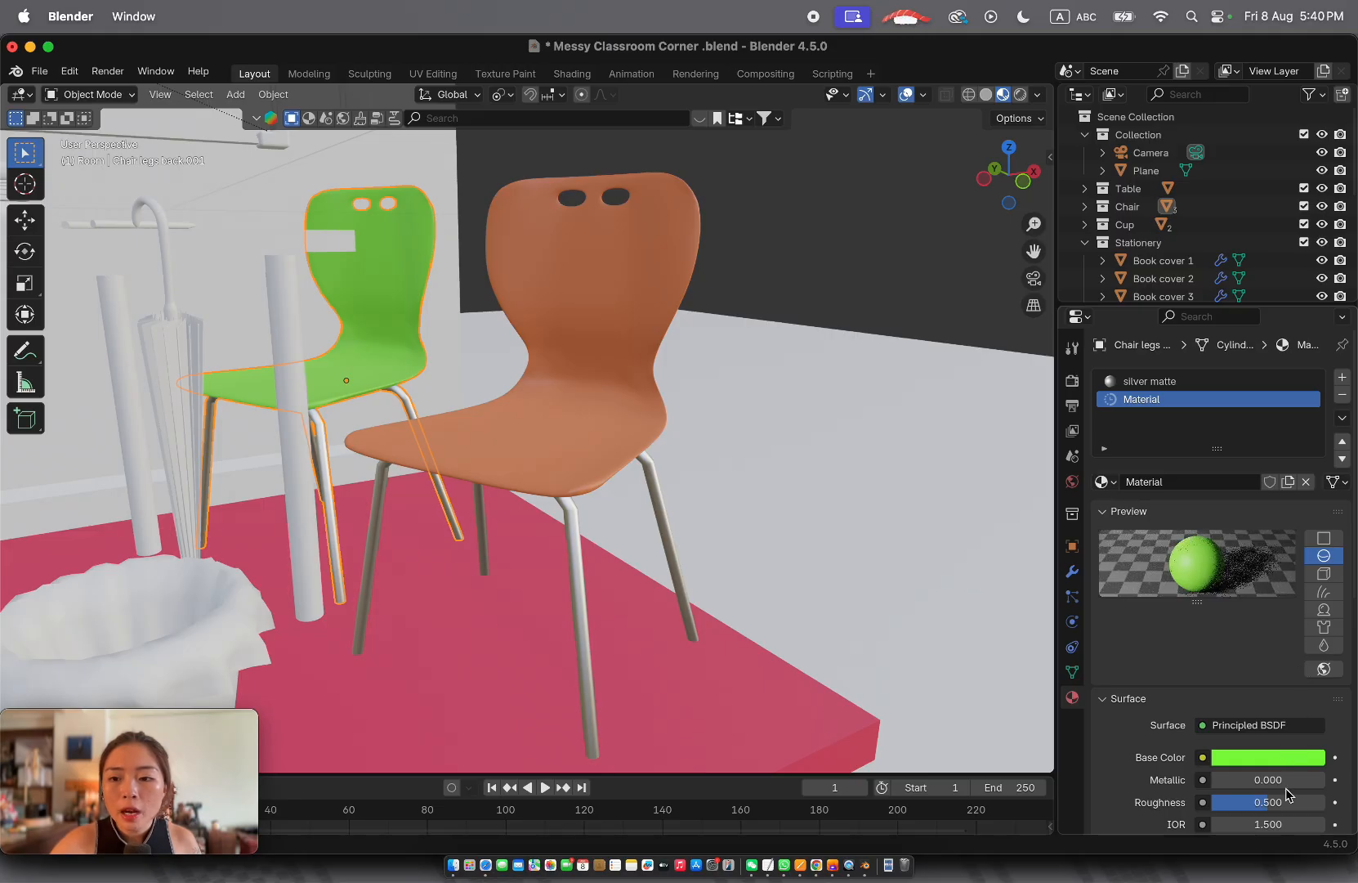
{"action": "left_click", "coordinate": [1298, 753]}
{"action": "left_click_drag", "start_coordinate": [1312, 478], "coordinate": [1313, 512]}
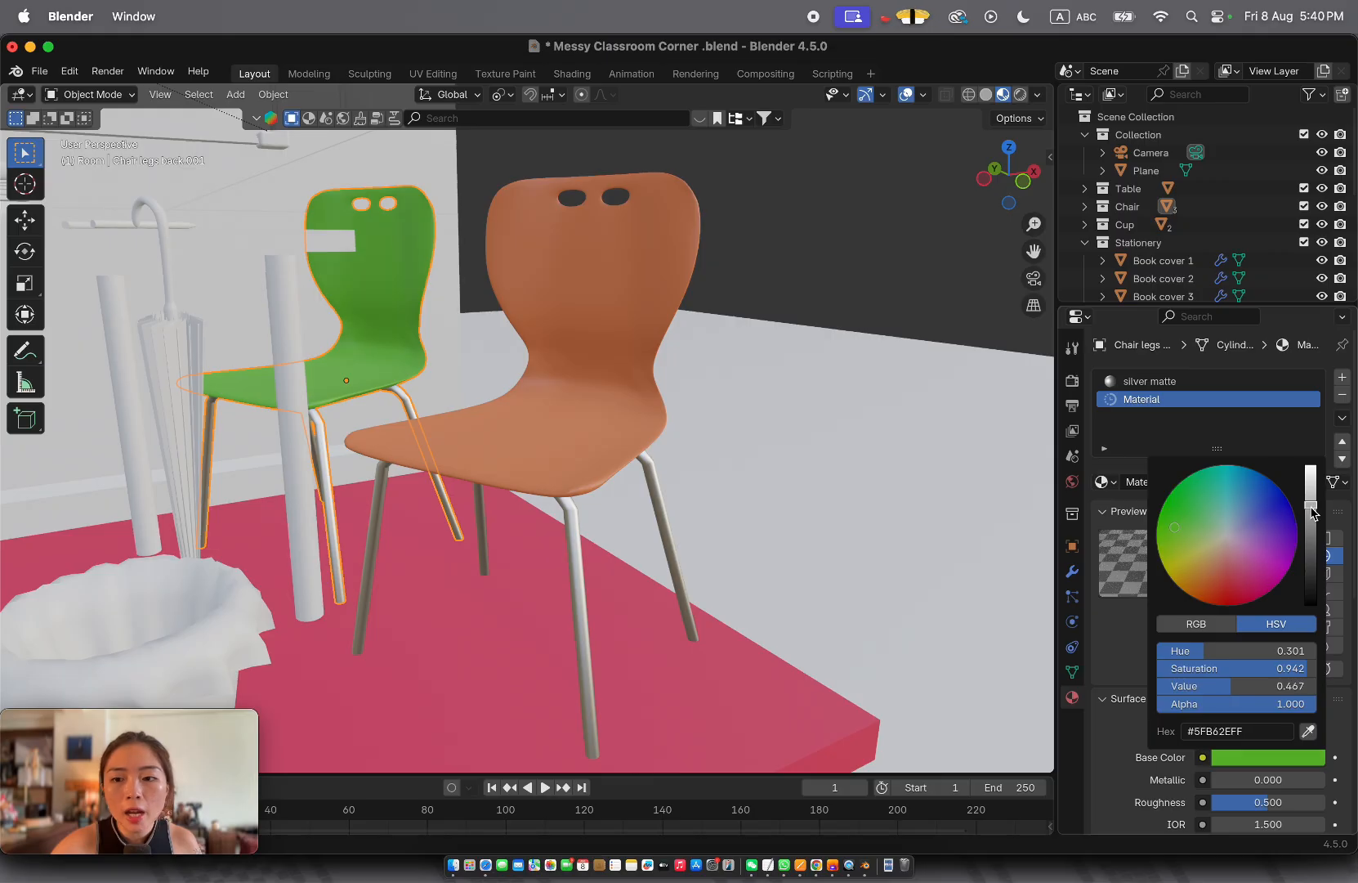
Rename the green chair's seat material as "green matte"
{"action": "left_click", "coordinate": [1174, 482]}
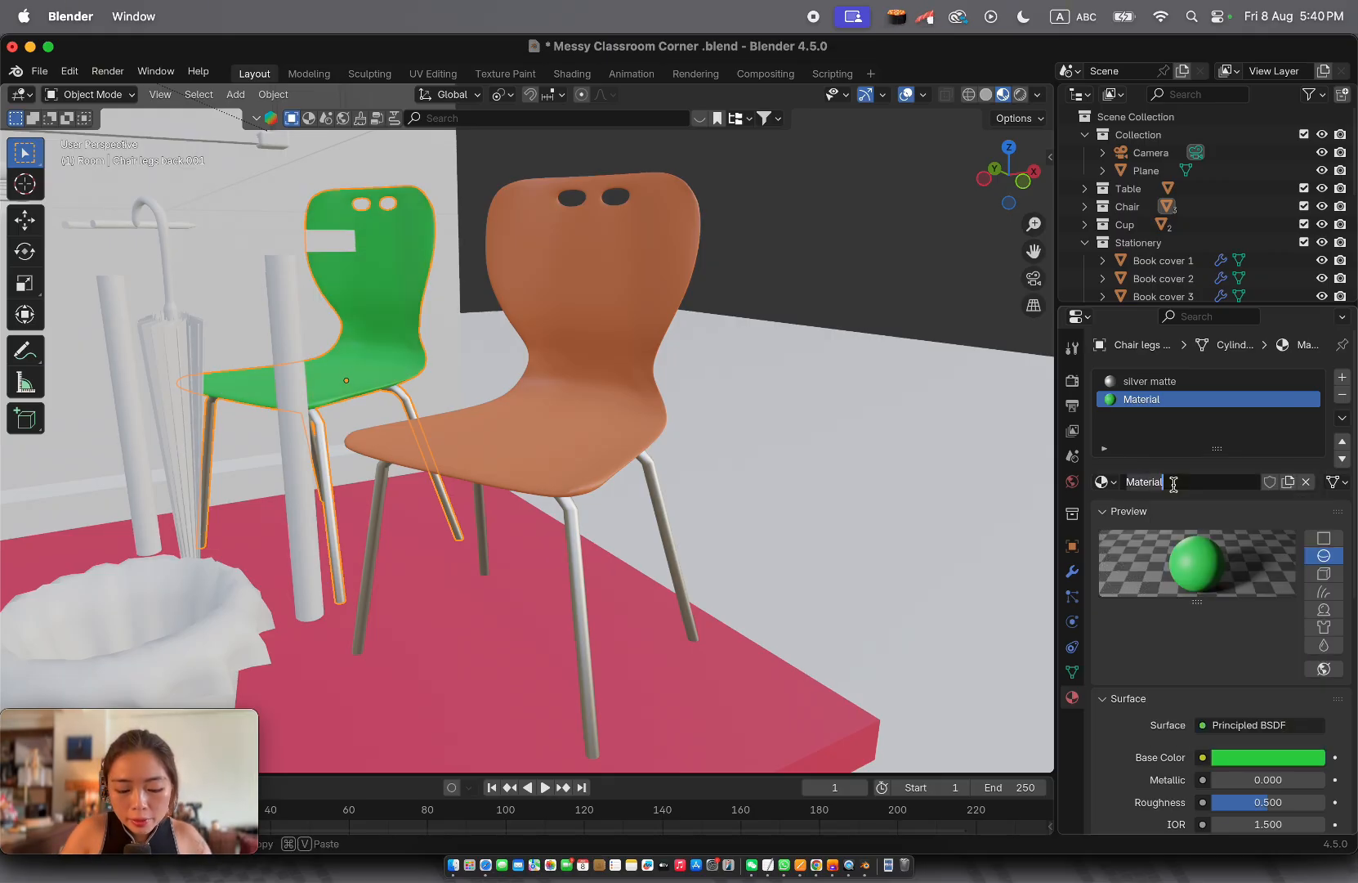
{"action": "type", "text": "gree"}
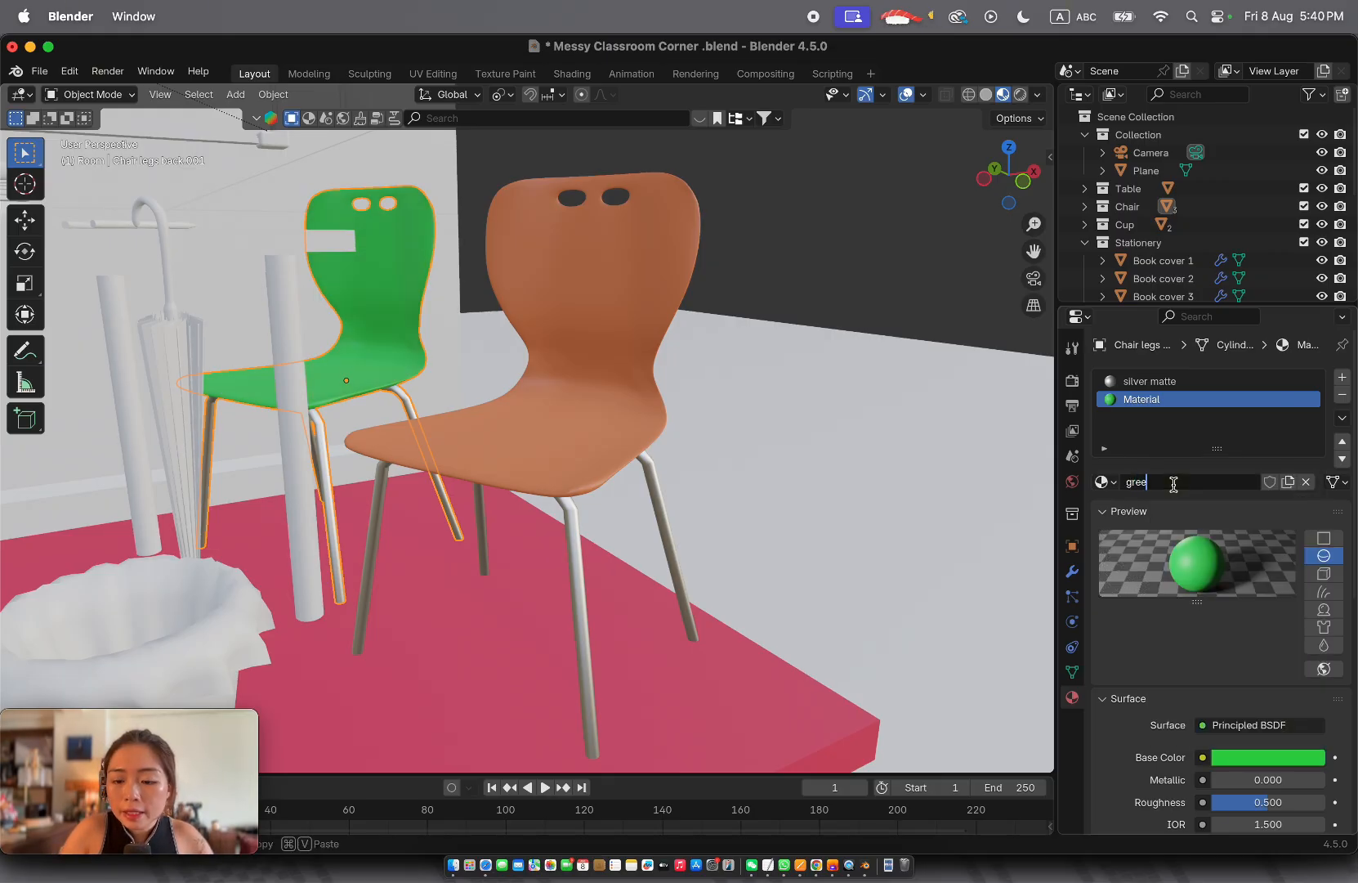
{"action": "type", "text": "n matte"}
{"action": "key", "text": "Return"}
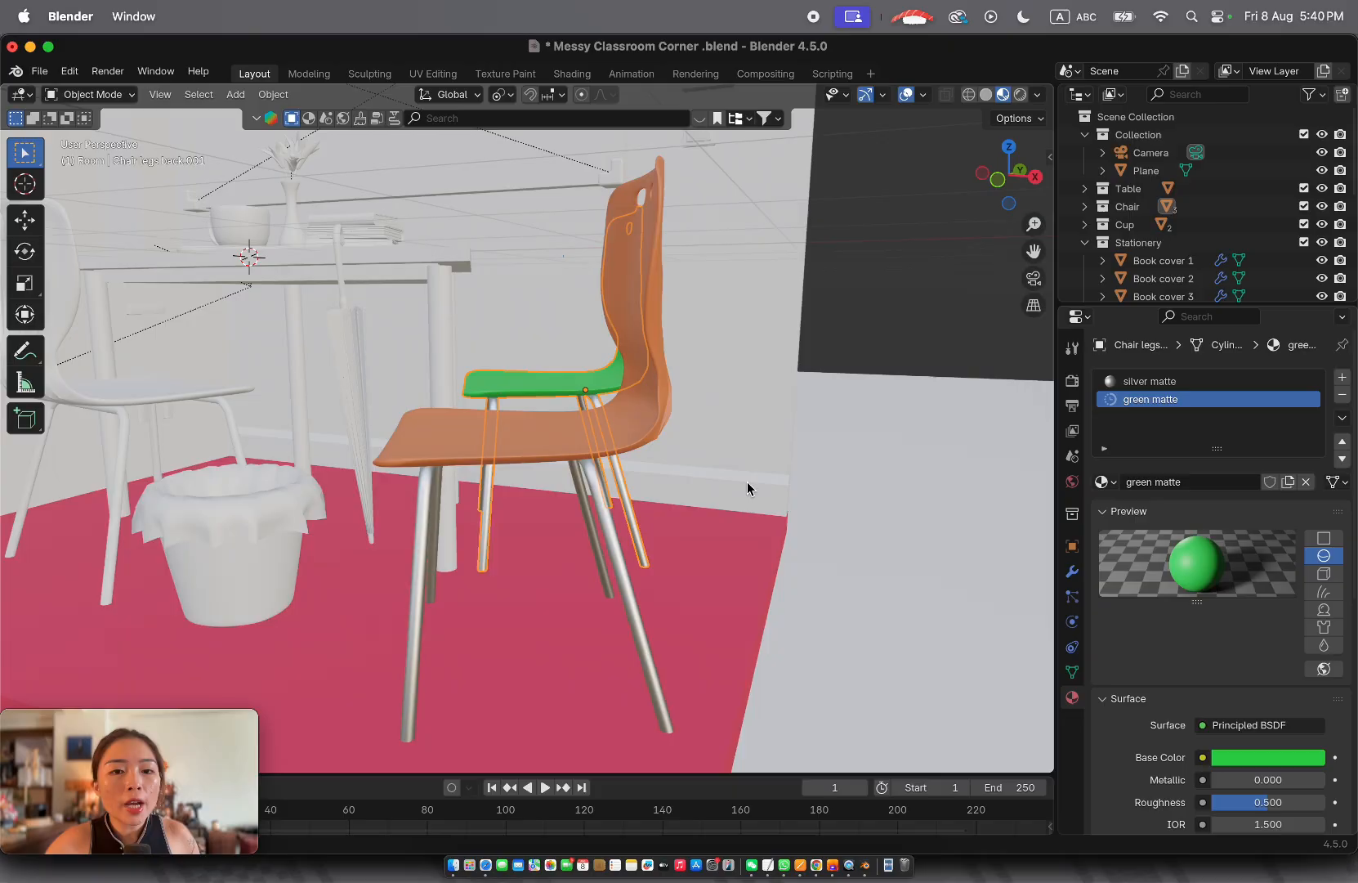
Remove both empty material slots from the remaining white chair on the opposite side of the table and apply silver matte to it
{"action": "scroll", "coordinate": [747, 482], "scroll_direction": "left", "scroll_amount": 5}
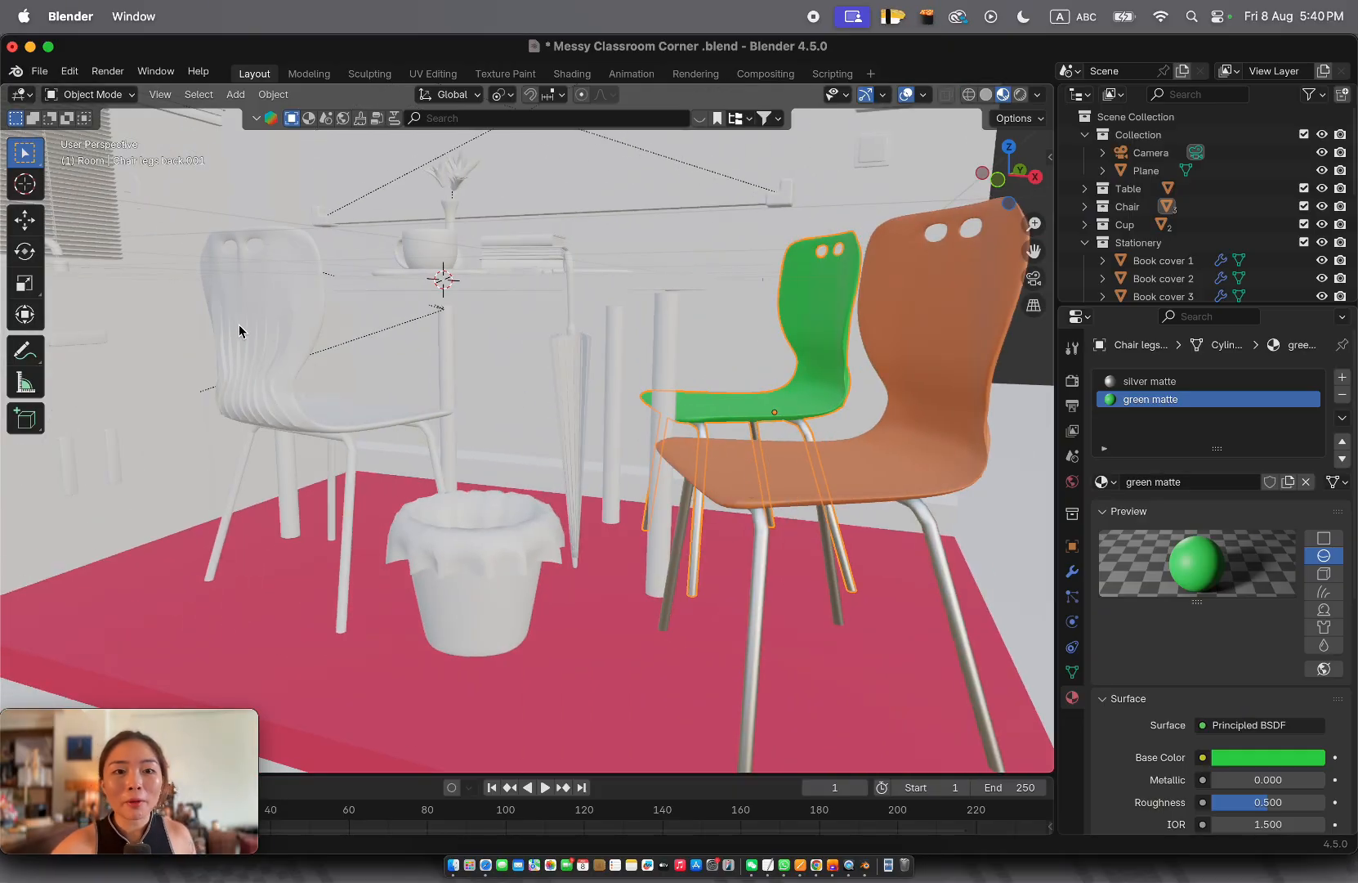
{"action": "left_click", "coordinate": [243, 372]}
{"action": "scroll", "coordinate": [583, 352], "scroll_direction": "right", "scroll_amount": 10}
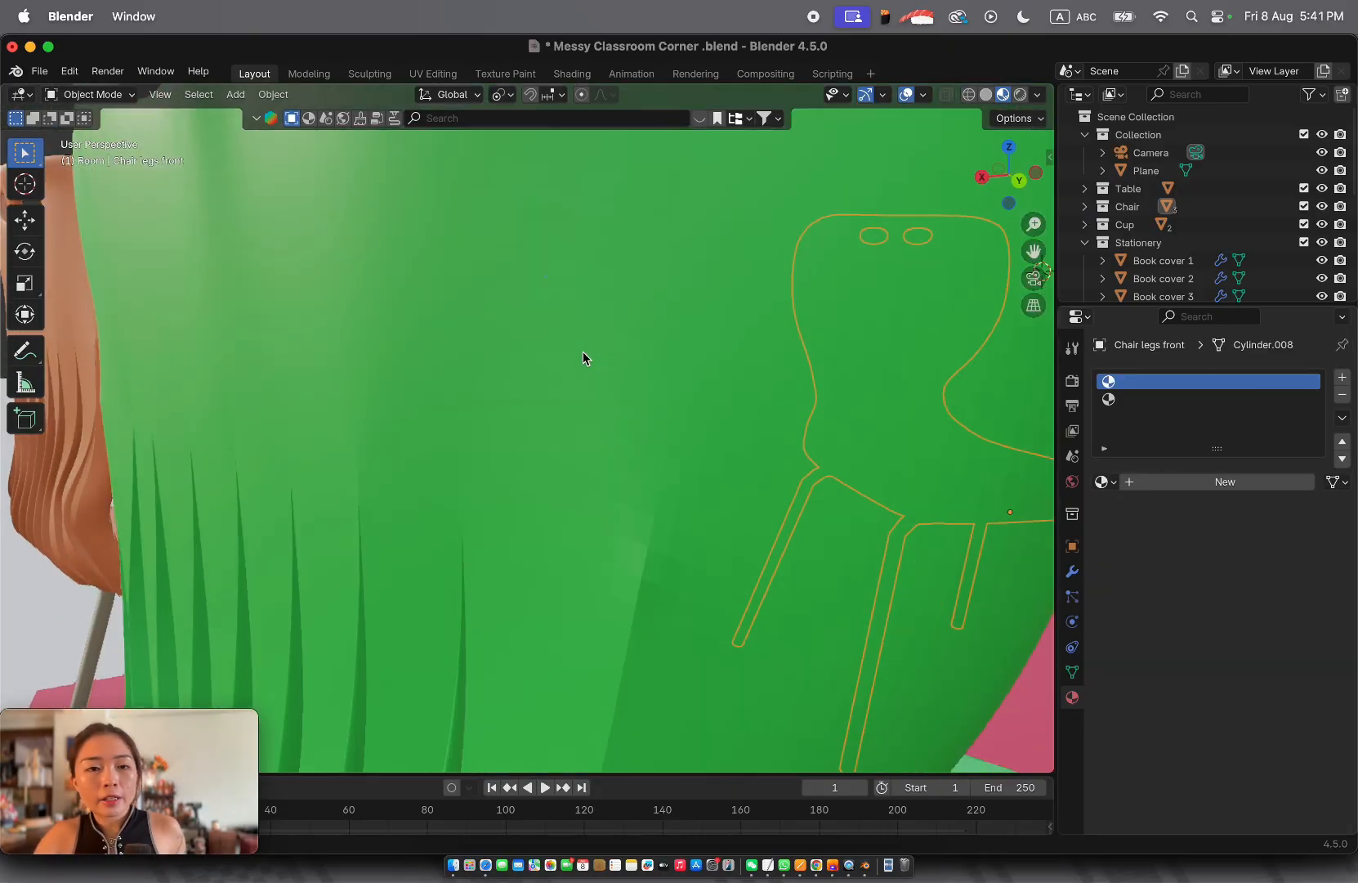
{"action": "scroll", "coordinate": [583, 351], "scroll_direction": "left", "scroll_amount": 10}
{"action": "scroll", "coordinate": [583, 351], "scroll_direction": "up", "scroll_amount": 3}
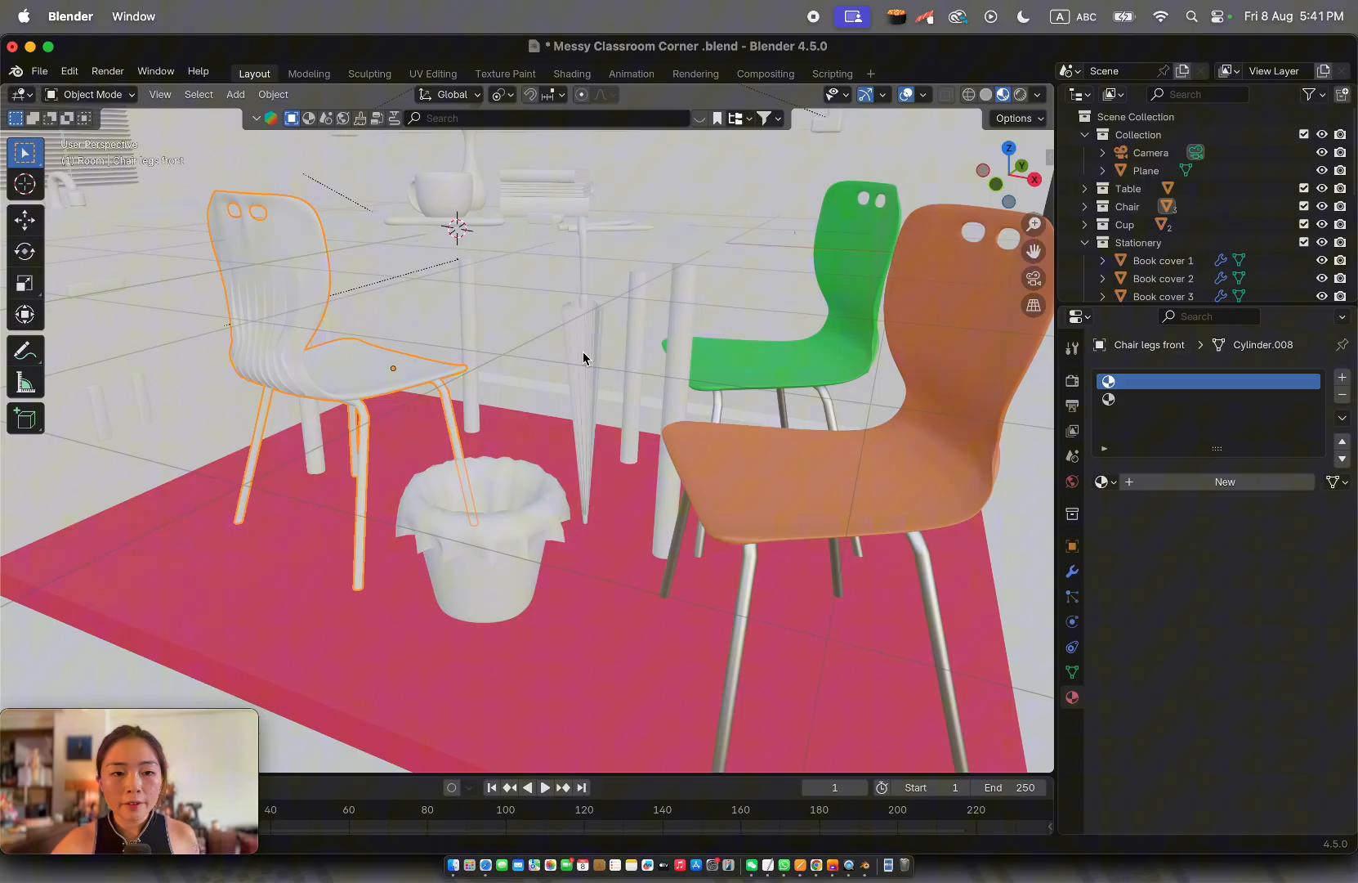
{"action": "left_click", "coordinate": [1342, 395]}
{"action": "left_click", "coordinate": [1342, 395]}
{"action": "left_click", "coordinate": [1105, 453]}
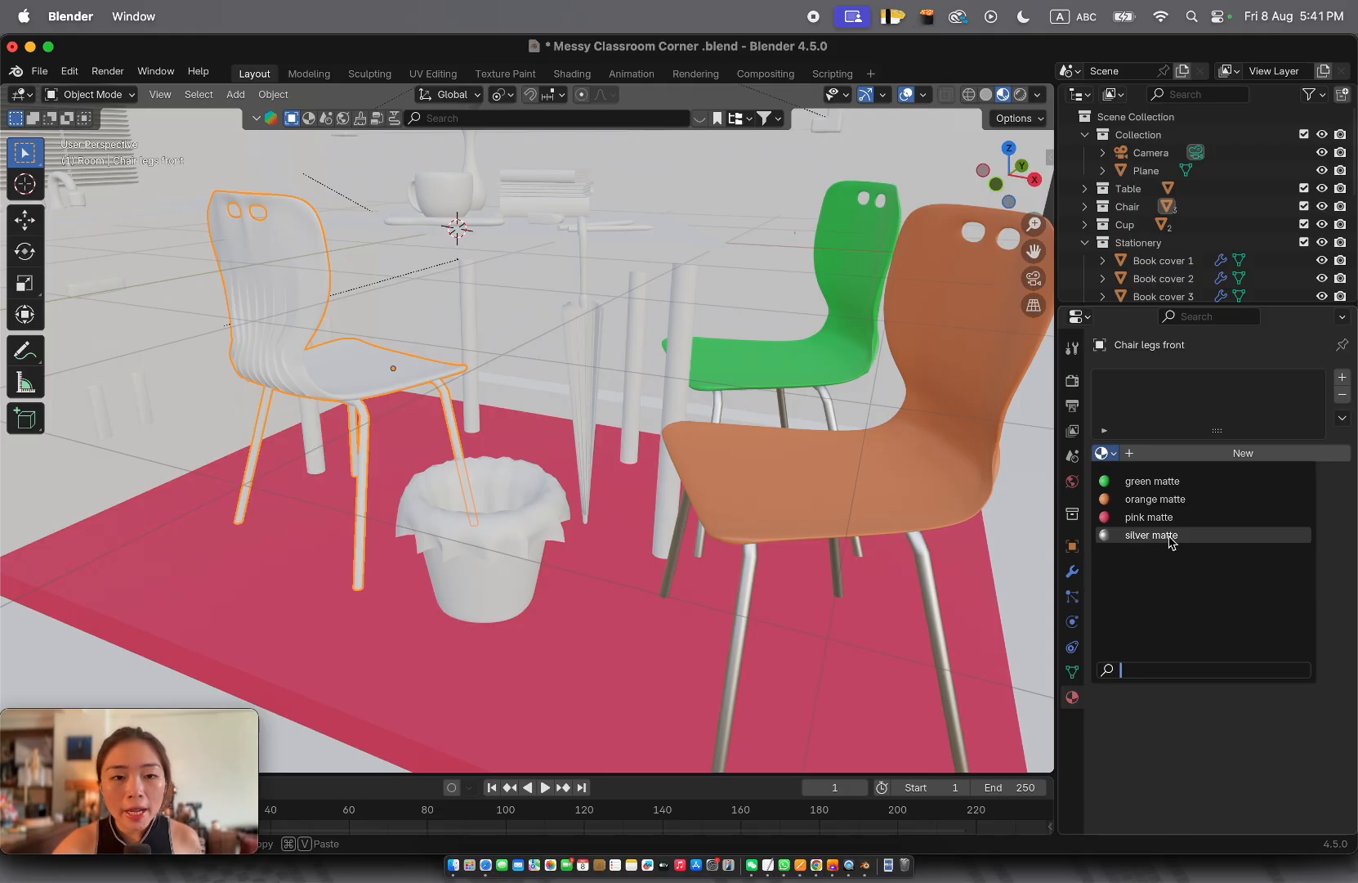
{"action": "left_click", "coordinate": [1152, 534]}
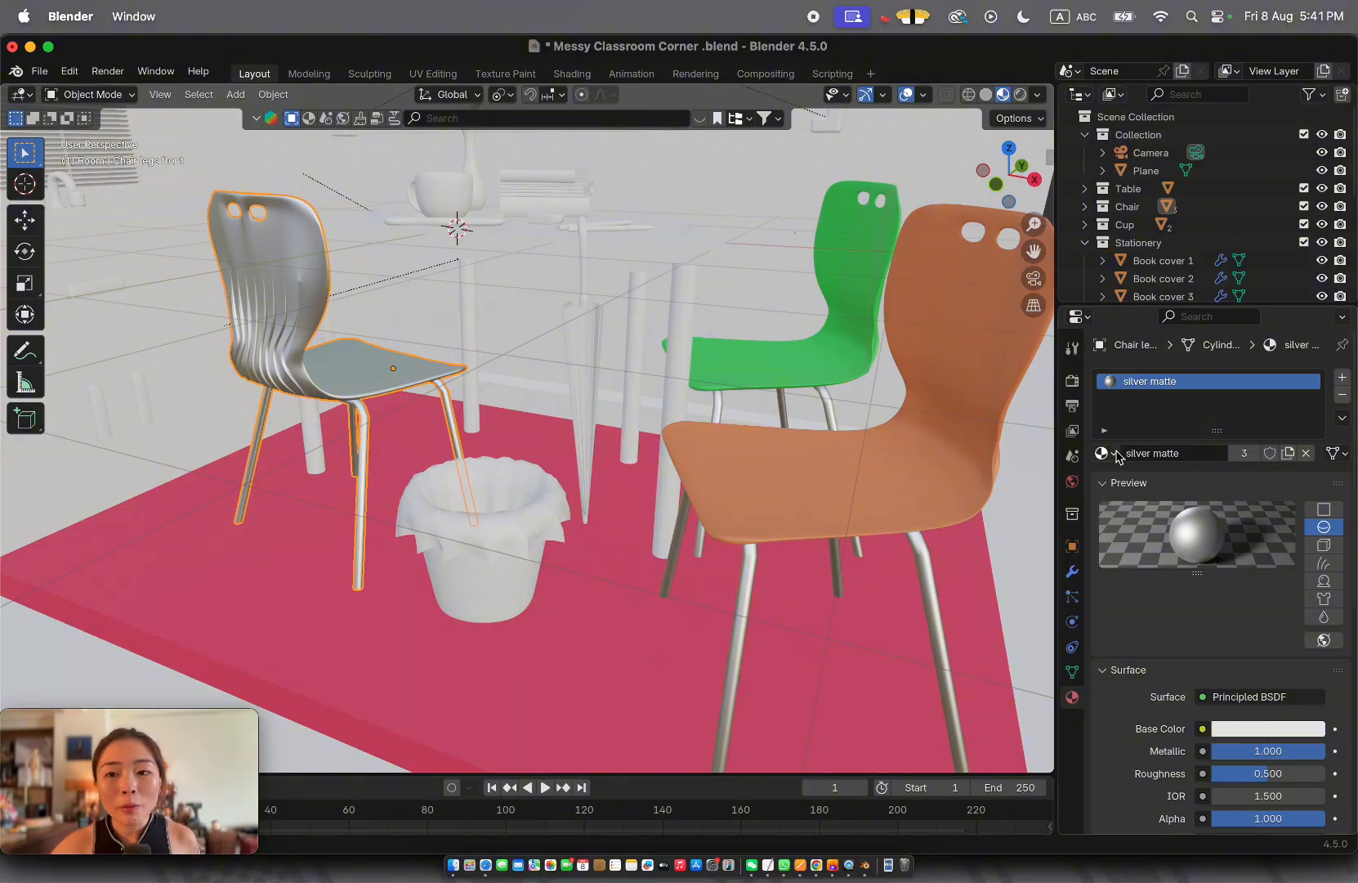
Select the linked seat and backrest geometry of the third chair in Edit Mode, leaving its legs unselected
{"action": "scroll", "coordinate": [442, 341], "scroll_direction": "left", "scroll_amount": 10}
{"action": "scroll", "coordinate": [442, 341], "scroll_direction": "right", "scroll_amount": 15}
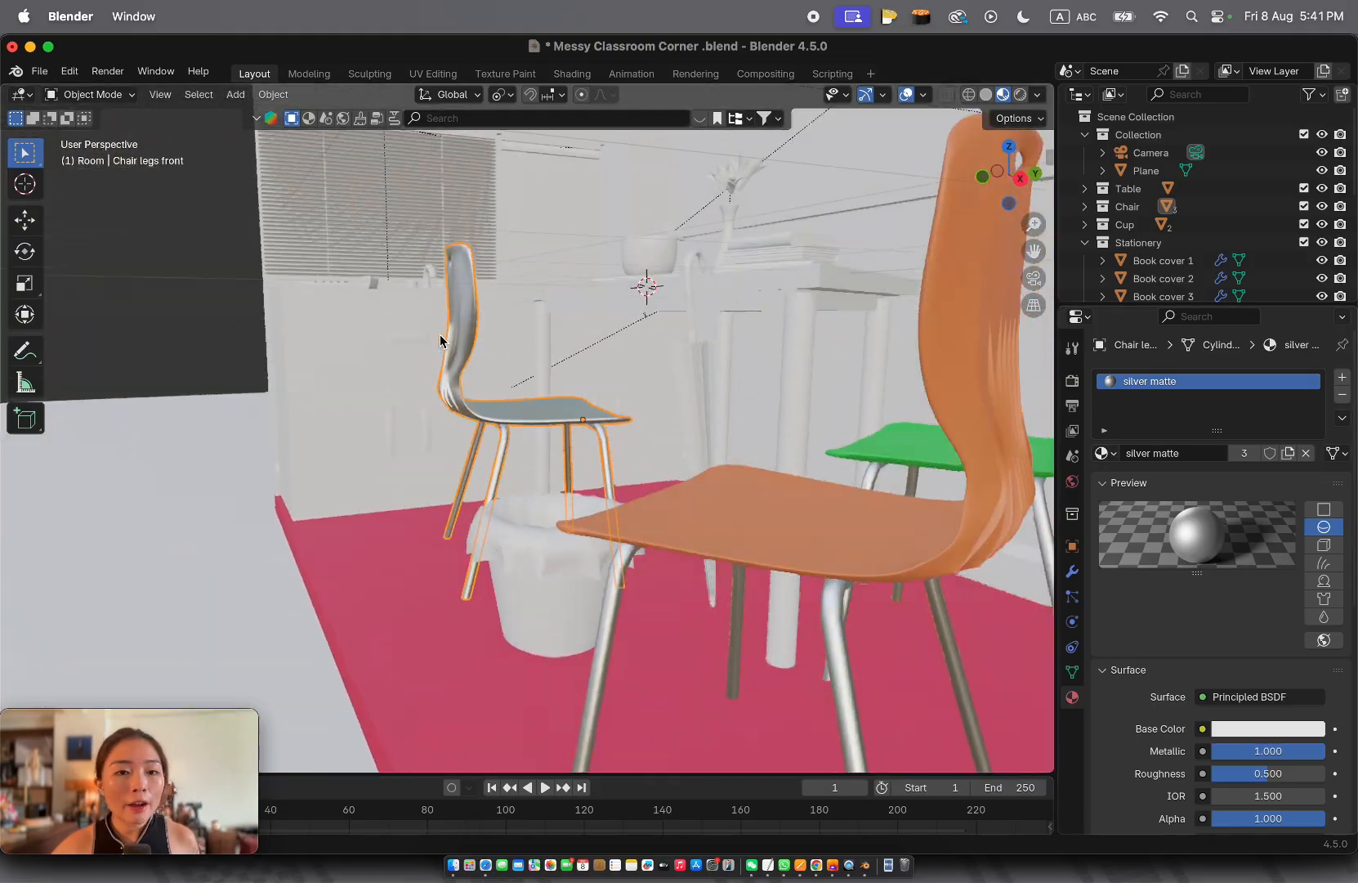
{"action": "scroll", "coordinate": [442, 340], "scroll_direction": "left", "scroll_amount": 8}
{"action": "key", "text": "Tab"}
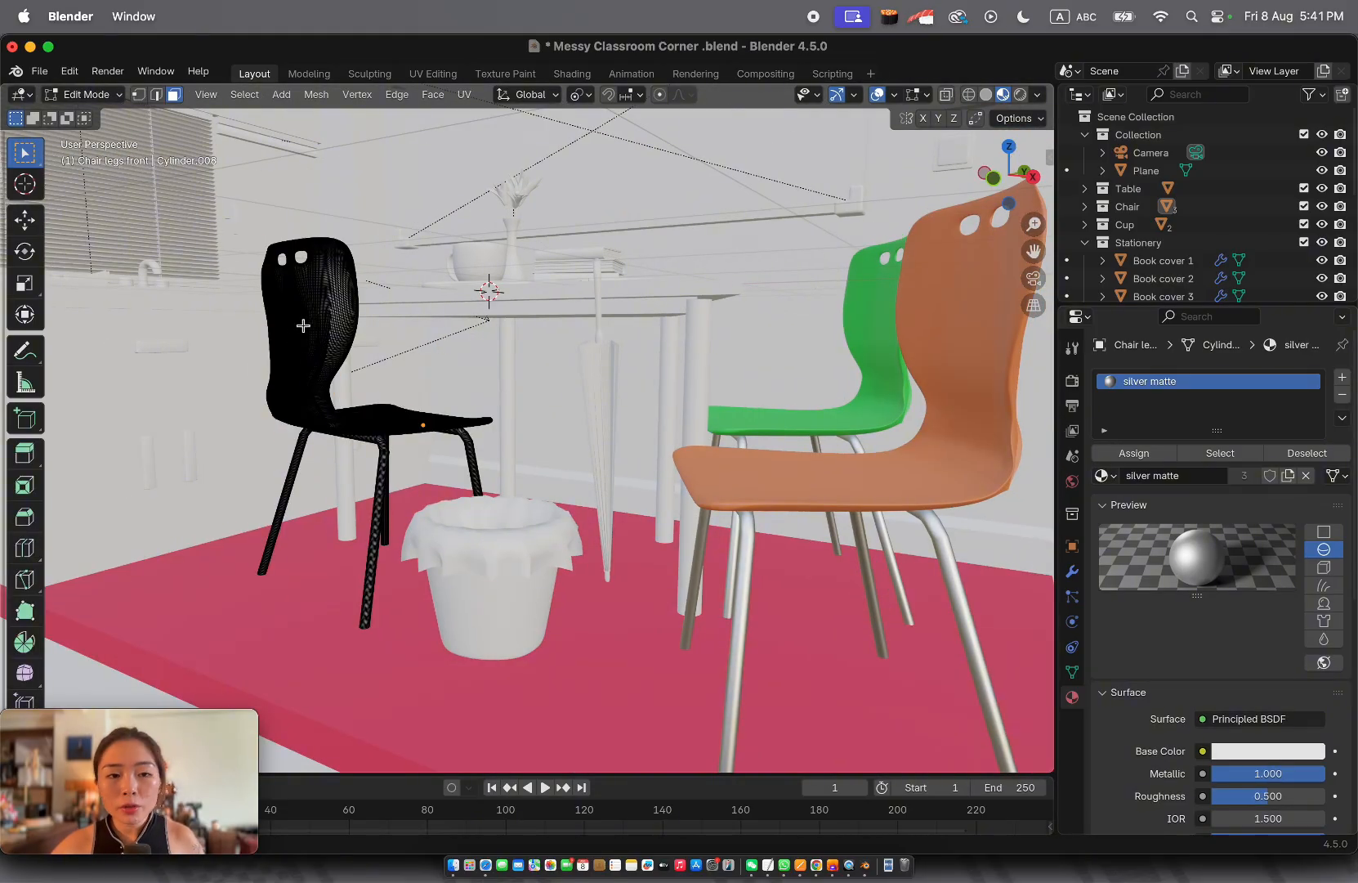
{"action": "key", "text": "l"}
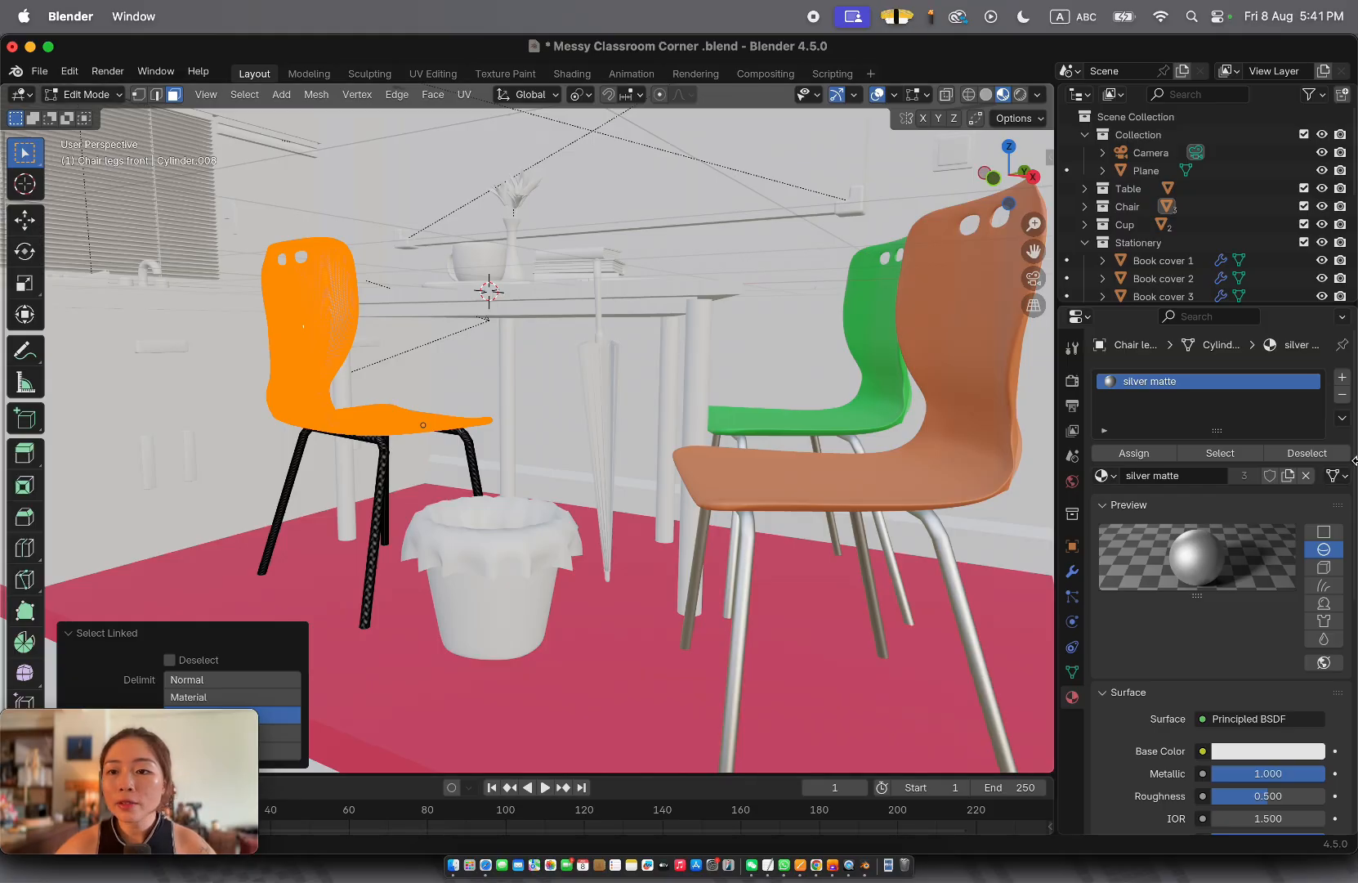
Add a new material in a second slot of the third chair and make its base color blue
{"action": "left_click", "coordinate": [1342, 377]}
{"action": "left_click", "coordinate": [1149, 507]}
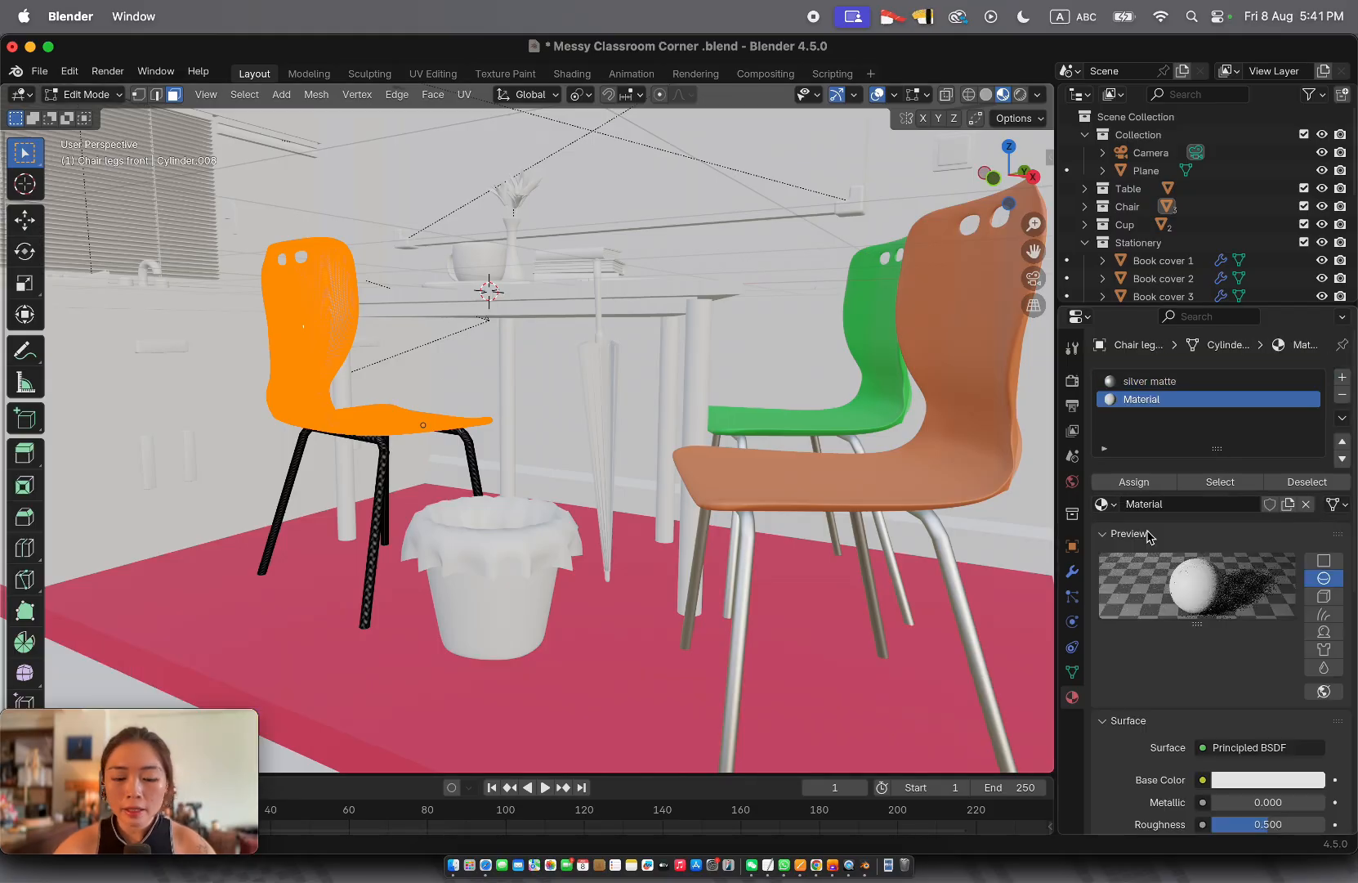
{"action": "left_click", "coordinate": [1253, 781]}
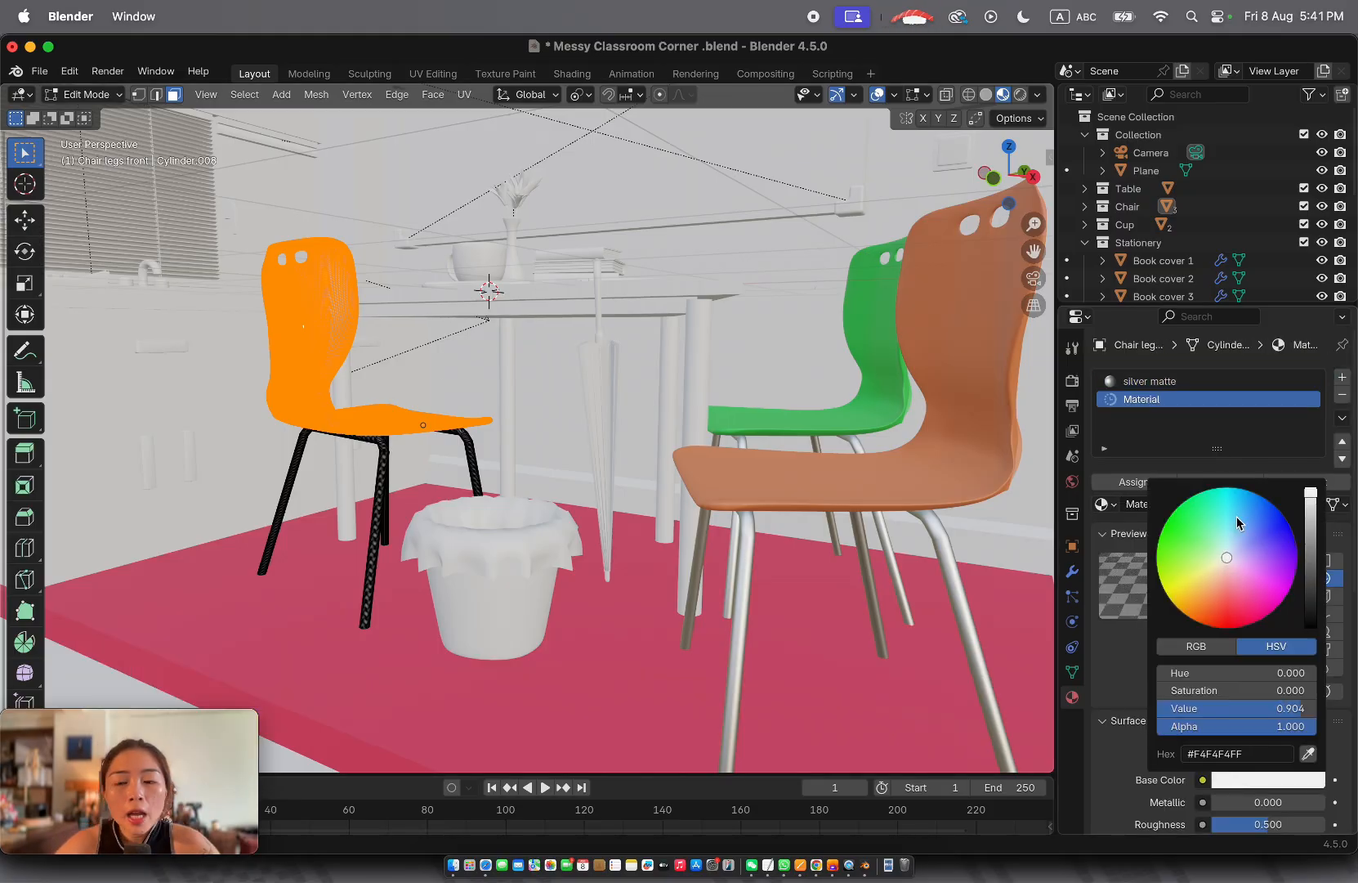
{"action": "left_click_drag", "start_coordinate": [1238, 524], "coordinate": [1267, 531]}
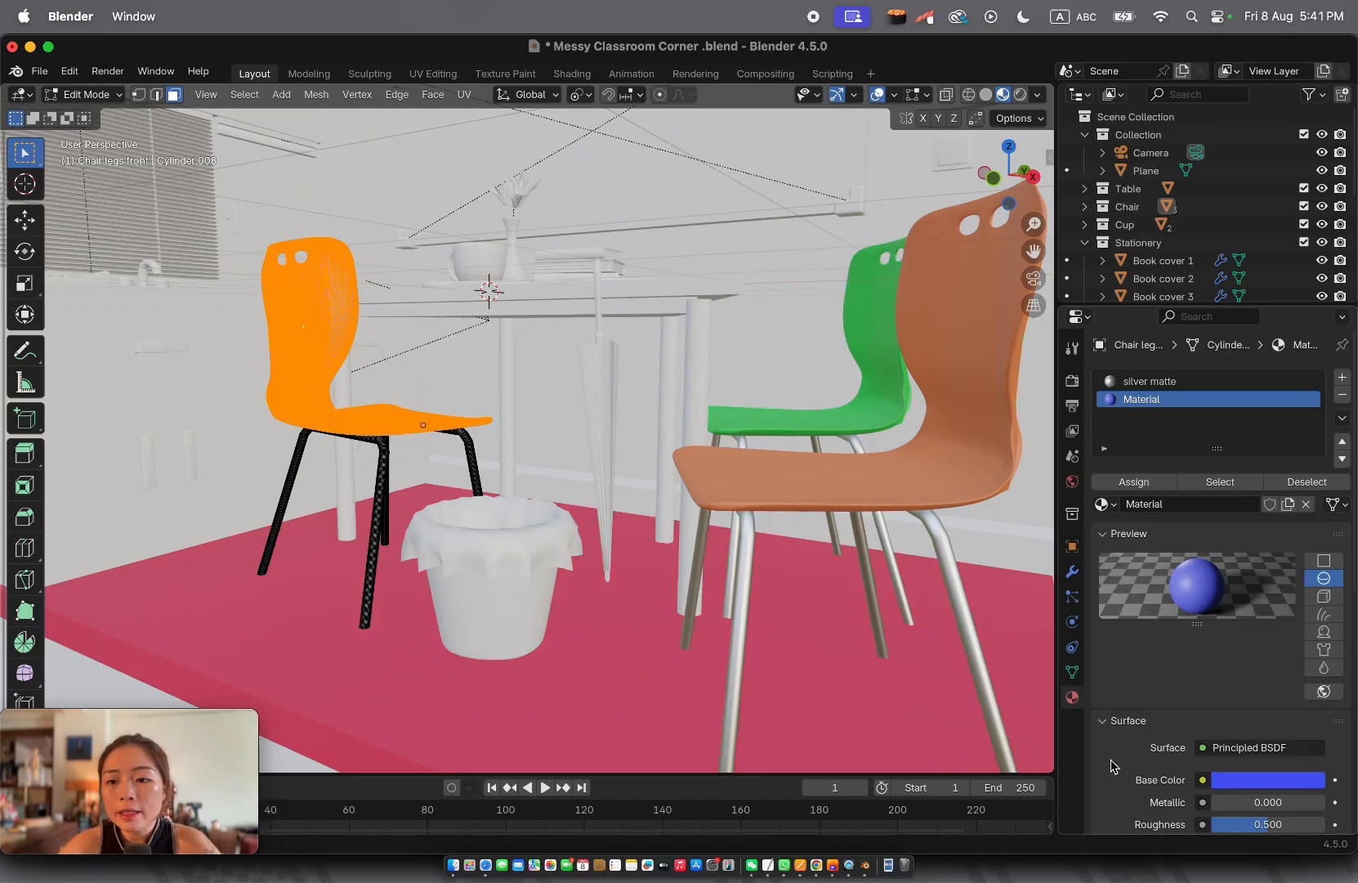
Assign the blue material to the third chair's selected seat and backrest and rename it "indigo matte"
{"action": "left_click", "coordinate": [1143, 481]}
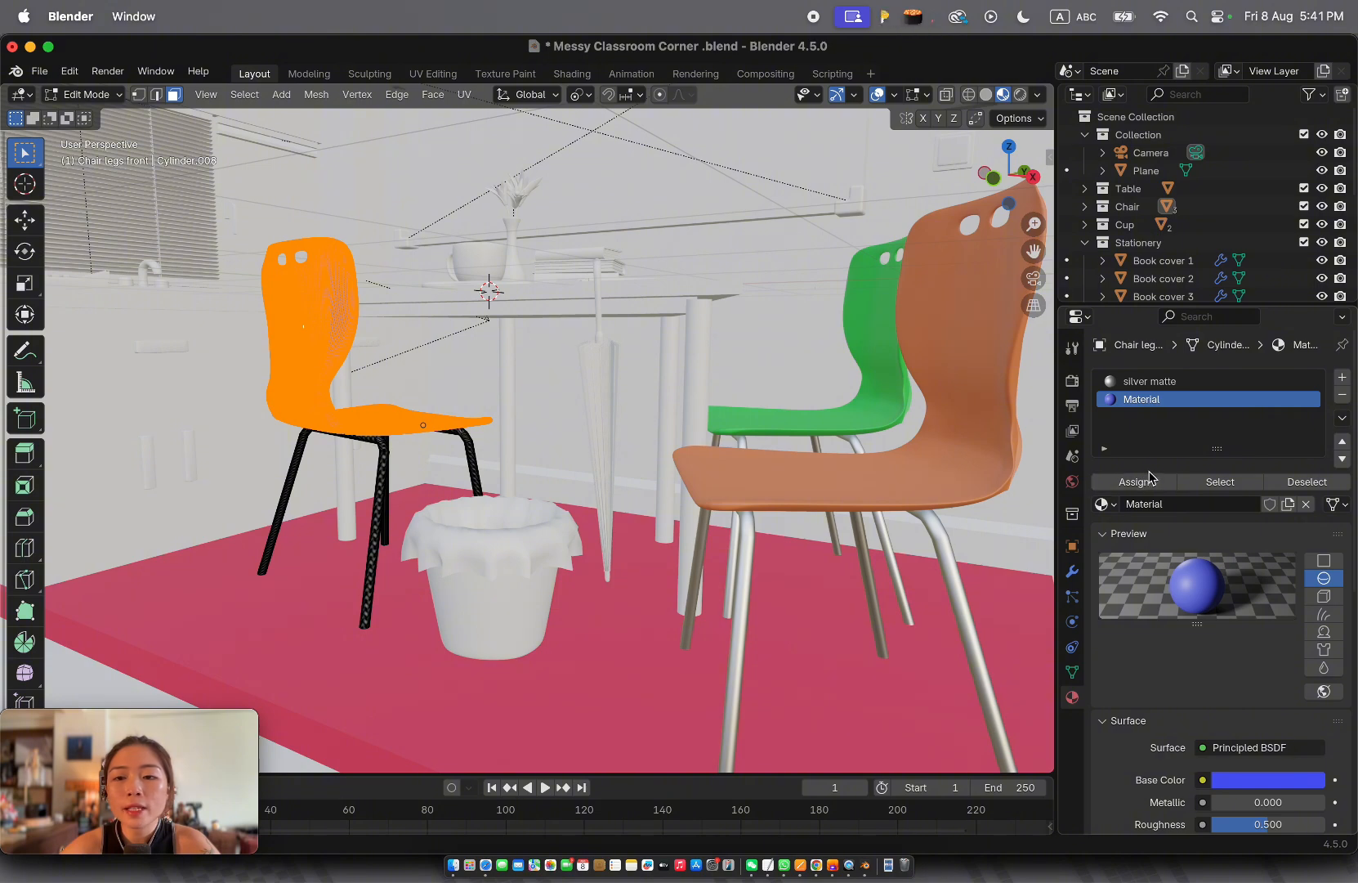
{"action": "left_click", "coordinate": [1139, 504]}
{"action": "type", "text": "Indigo"}
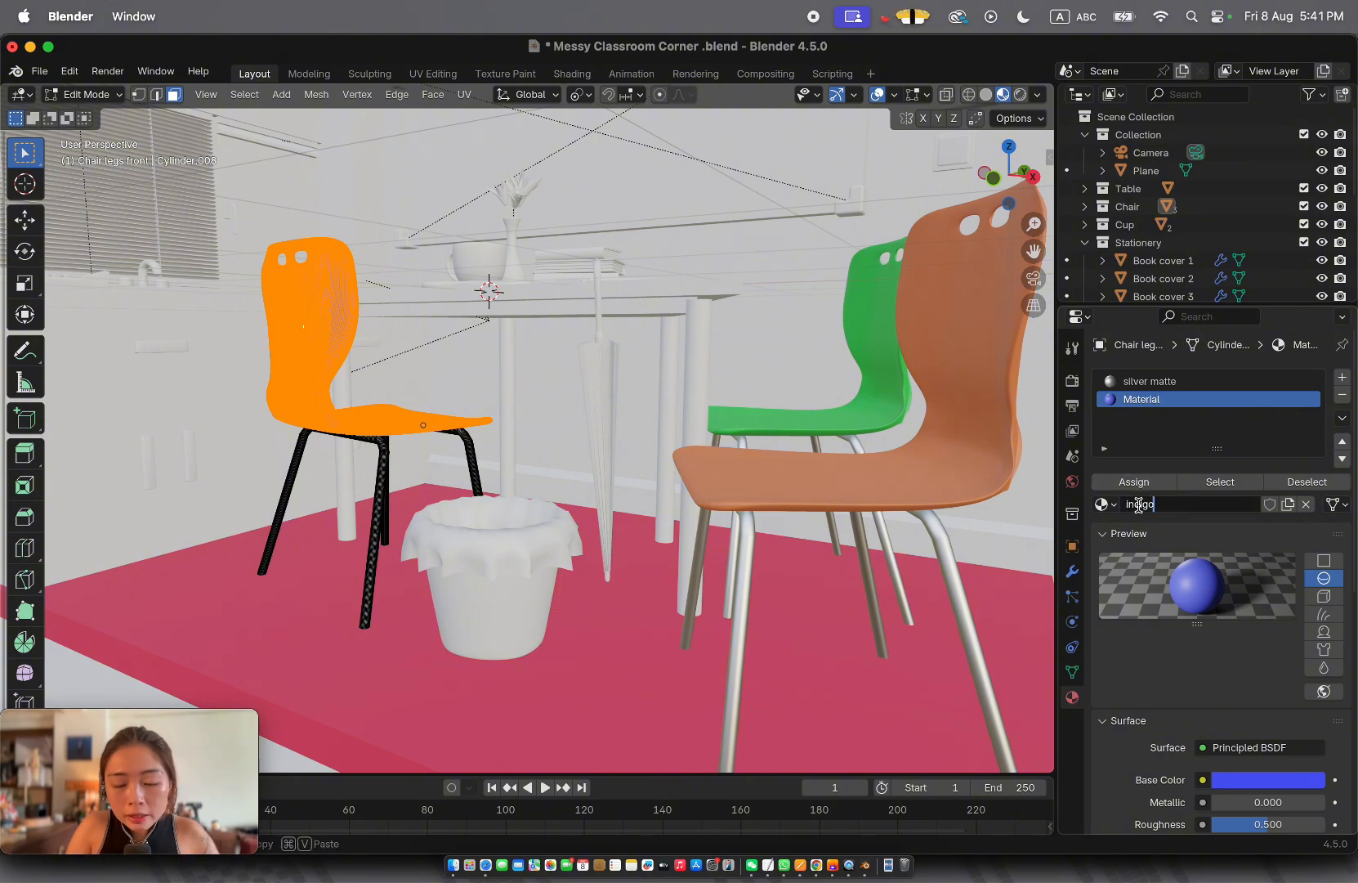
{"action": "type", "text": " matte"}
{"action": "key", "text": "Return"}
{"action": "key", "text": "Tab"}
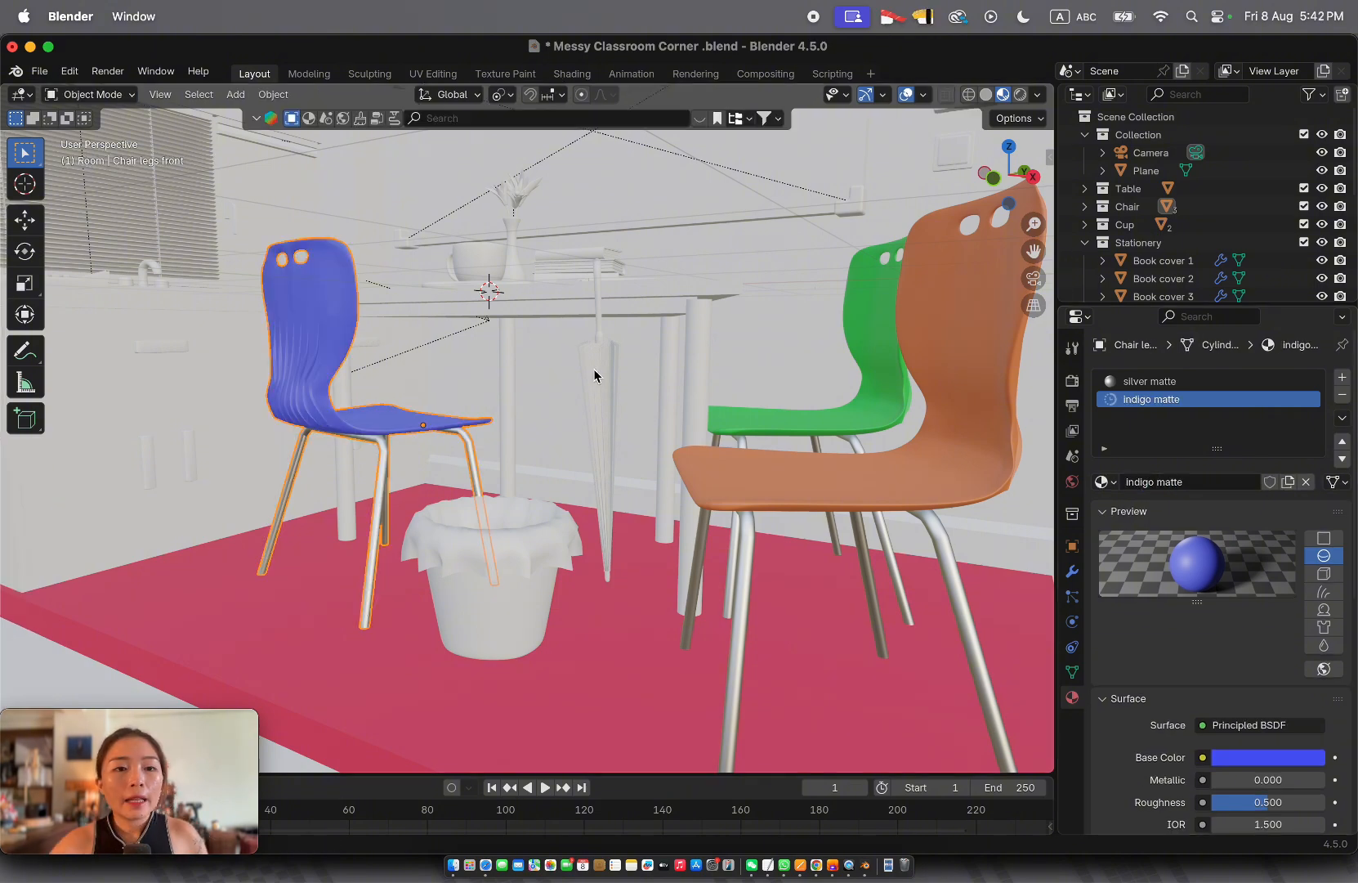
Select the table and open it in Edit Mode with none of its geometry selected
{"action": "scroll", "coordinate": [594, 376], "scroll_direction": "down", "scroll_amount": 6}
{"action": "scroll", "coordinate": [594, 376], "scroll_direction": "left", "scroll_amount": 8}
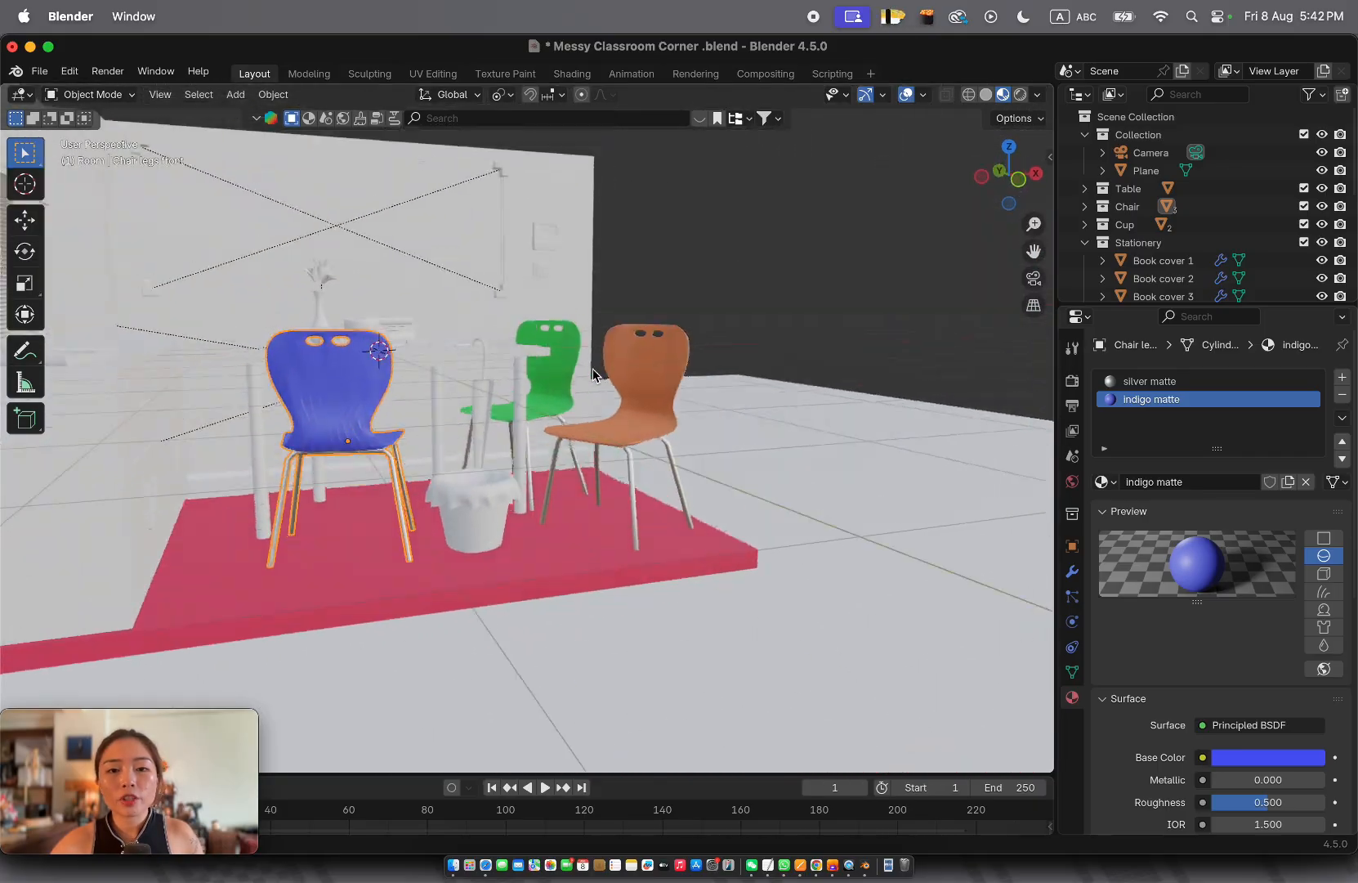
{"action": "scroll", "coordinate": [594, 376], "scroll_direction": "right", "scroll_amount": 10}
{"action": "scroll", "coordinate": [594, 376], "scroll_direction": "left", "scroll_amount": 6}
{"action": "scroll", "coordinate": [594, 376], "scroll_direction": "up", "scroll_amount": 5}
{"action": "scroll", "coordinate": [595, 375], "scroll_direction": "down", "scroll_amount": 6}
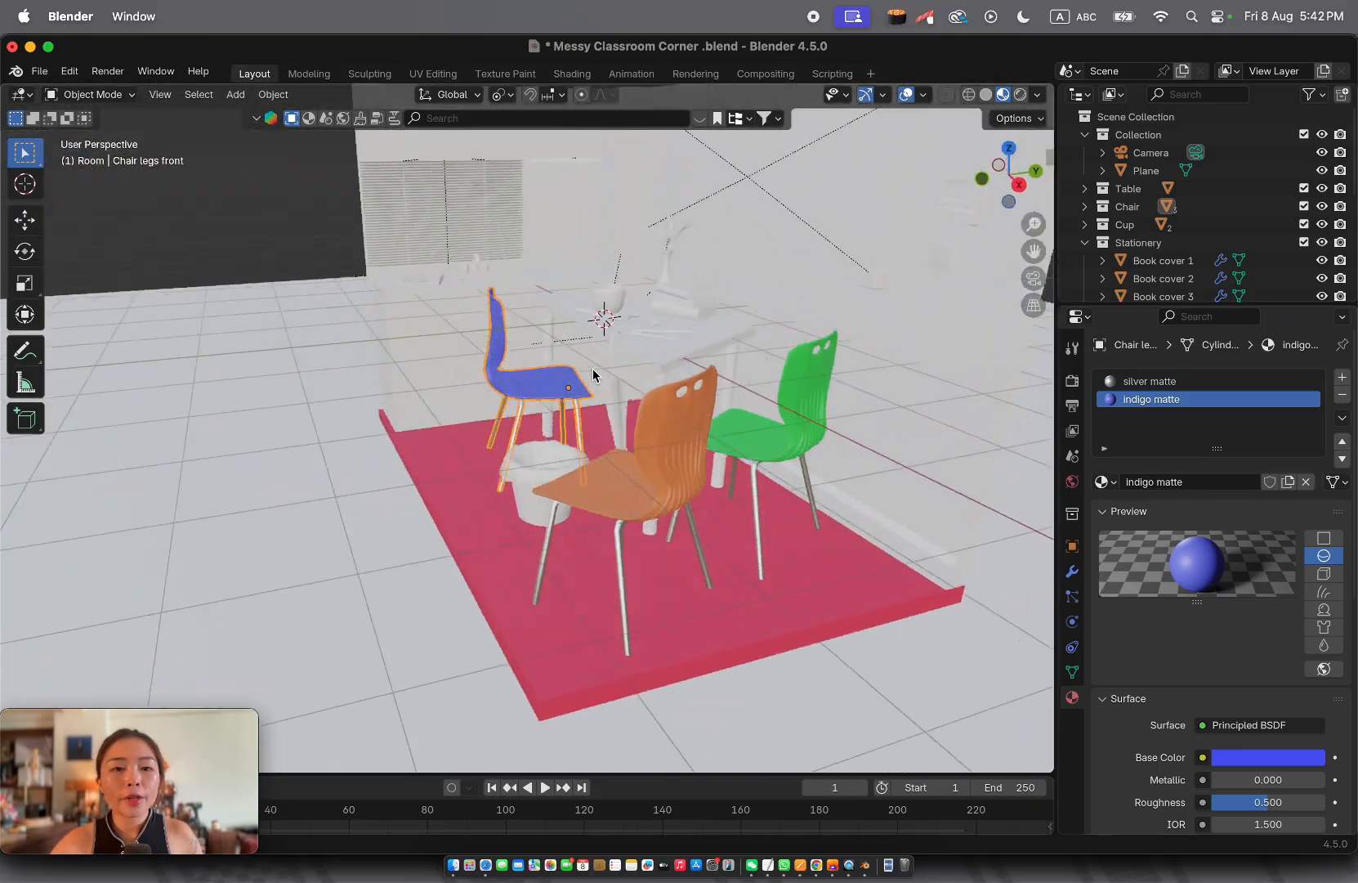
{"action": "left_click", "coordinate": [605, 326]}
{"action": "left_click", "coordinate": [609, 317]}
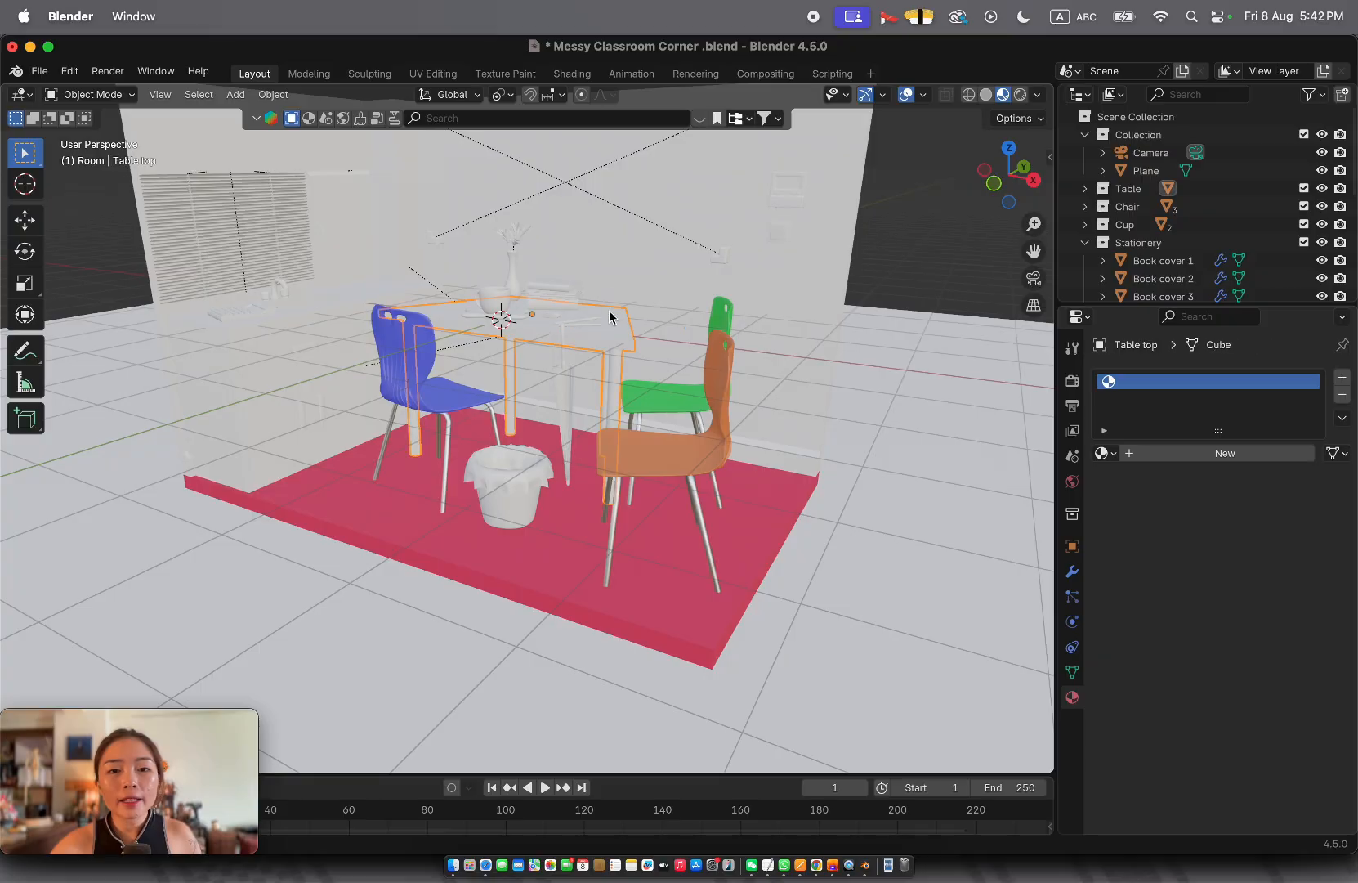
{"action": "scroll", "coordinate": [609, 317], "scroll_direction": "up", "scroll_amount": 10}
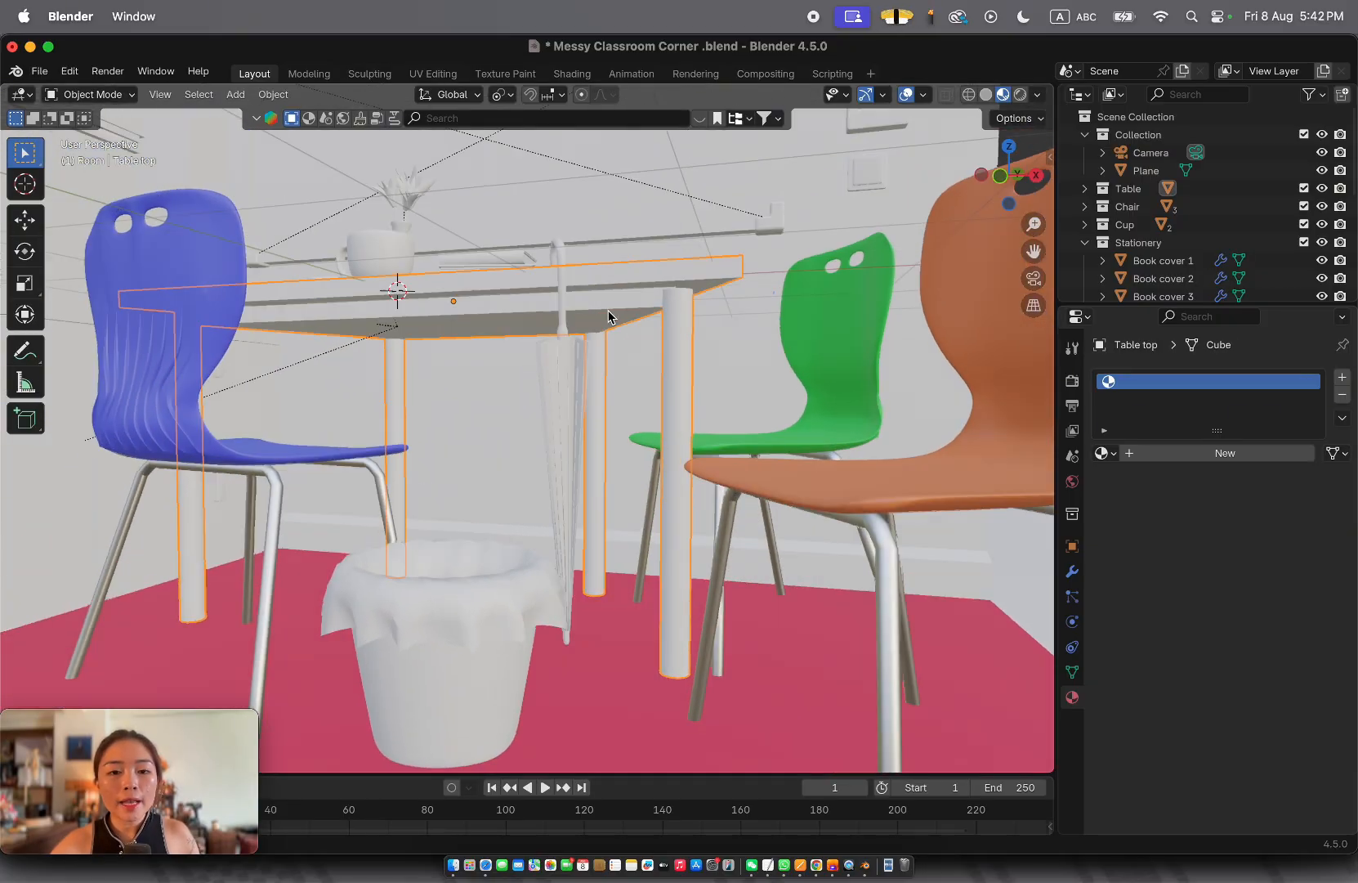
{"action": "key", "text": "Tab"}
{"action": "key", "text": "alt+a"}
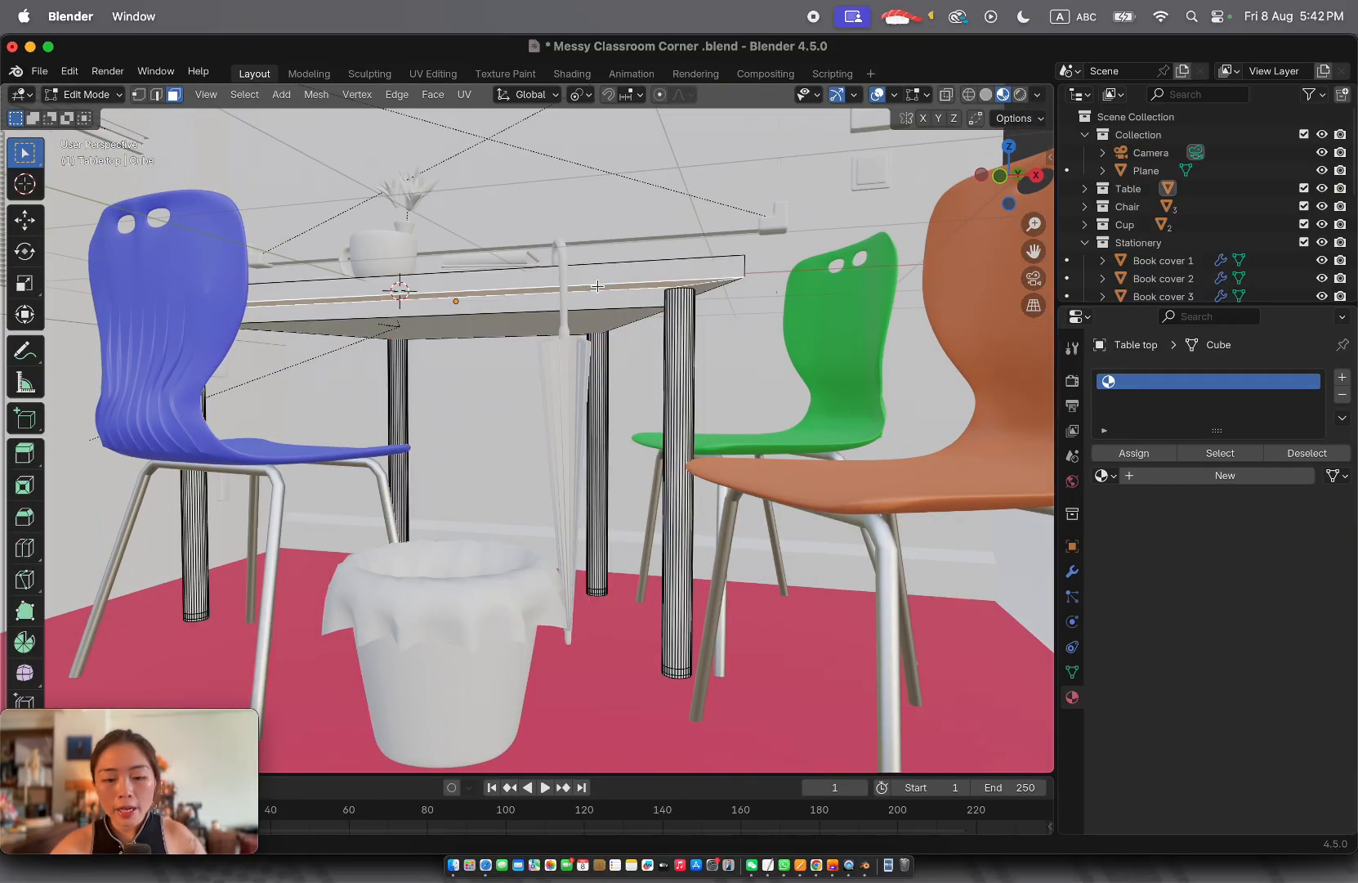
{"action": "key", "text": "l"}
{"action": "scroll", "coordinate": [598, 286], "scroll_direction": "down", "scroll_amount": 3}
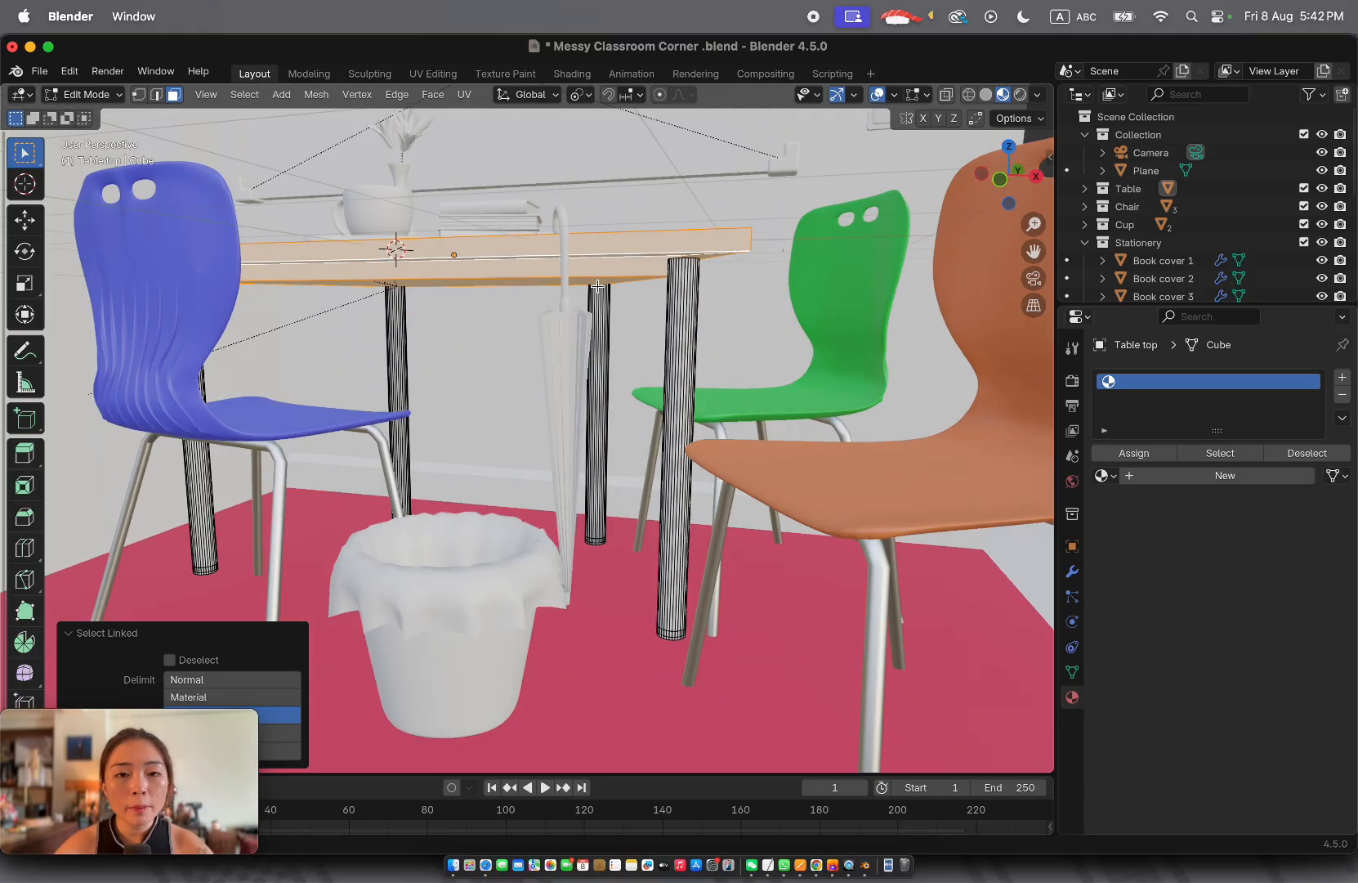
{"action": "left_click", "coordinate": [676, 296]}
{"action": "key", "text": "l"}
{"action": "key", "text": "l"}
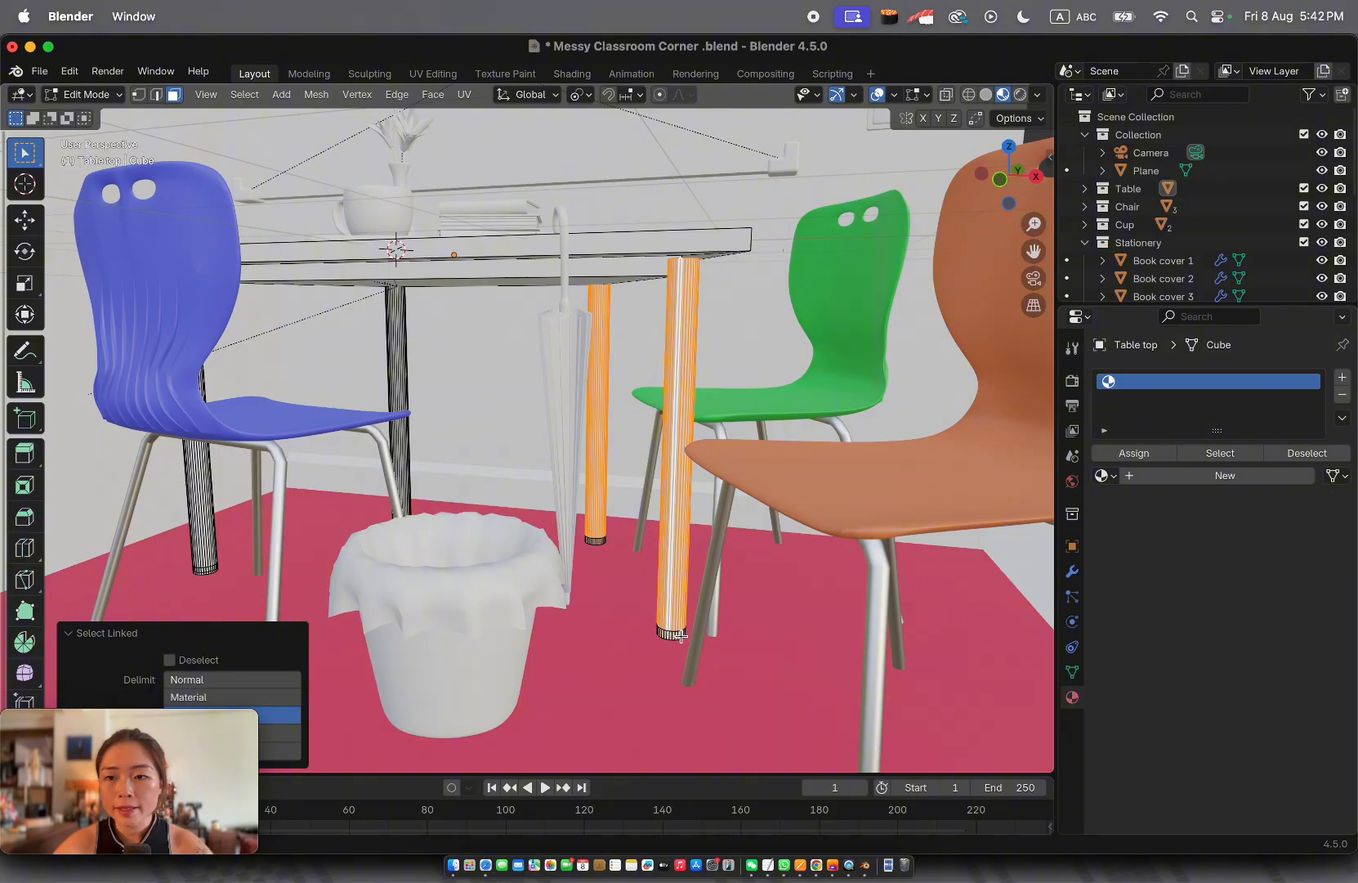
{"action": "scroll", "coordinate": [609, 475], "scroll_direction": "left", "scroll_amount": 3}
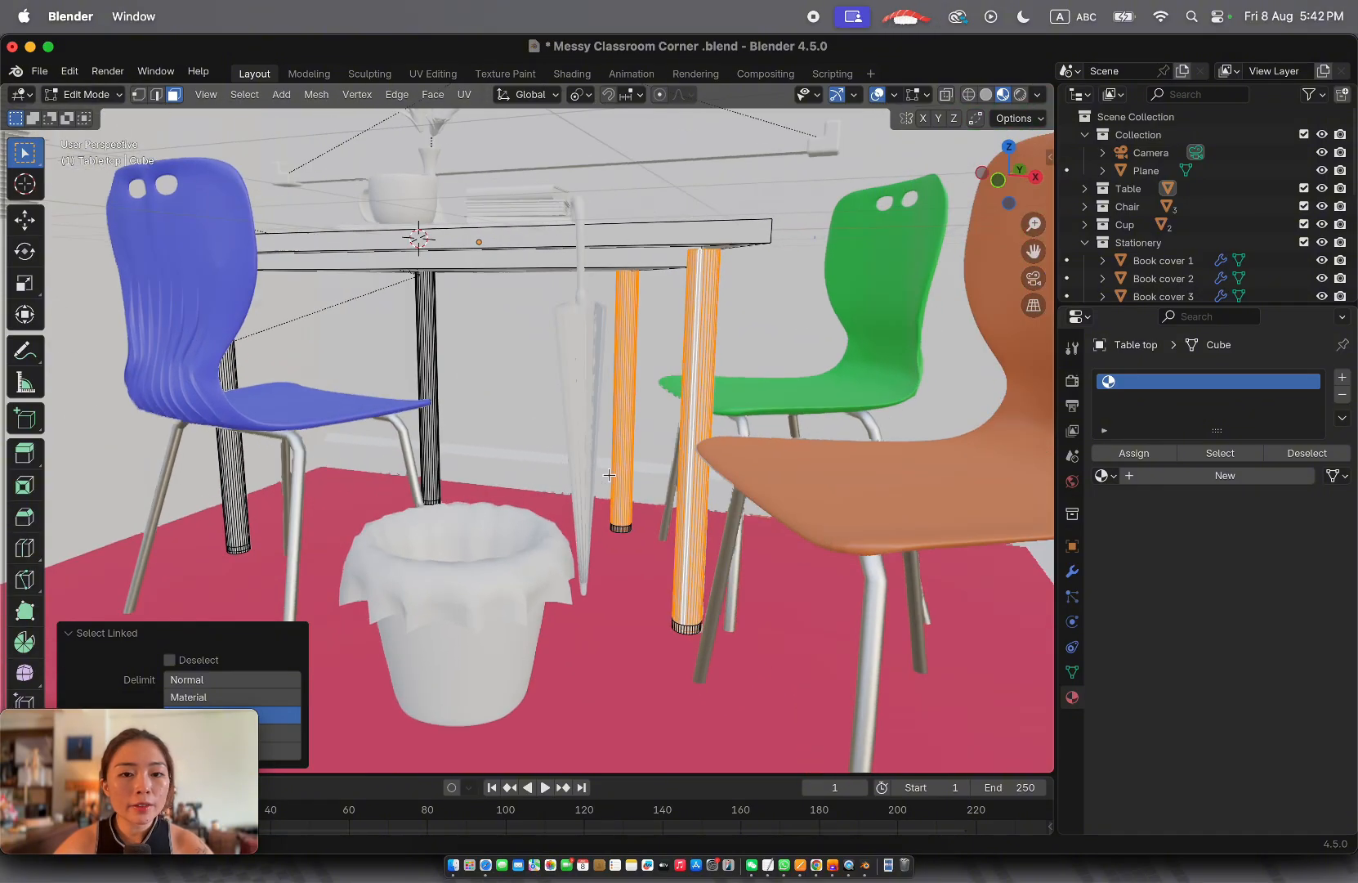
{"action": "scroll", "coordinate": [609, 475], "scroll_direction": "right", "scroll_amount": 3}
{"action": "key", "text": "ctrl+z"}
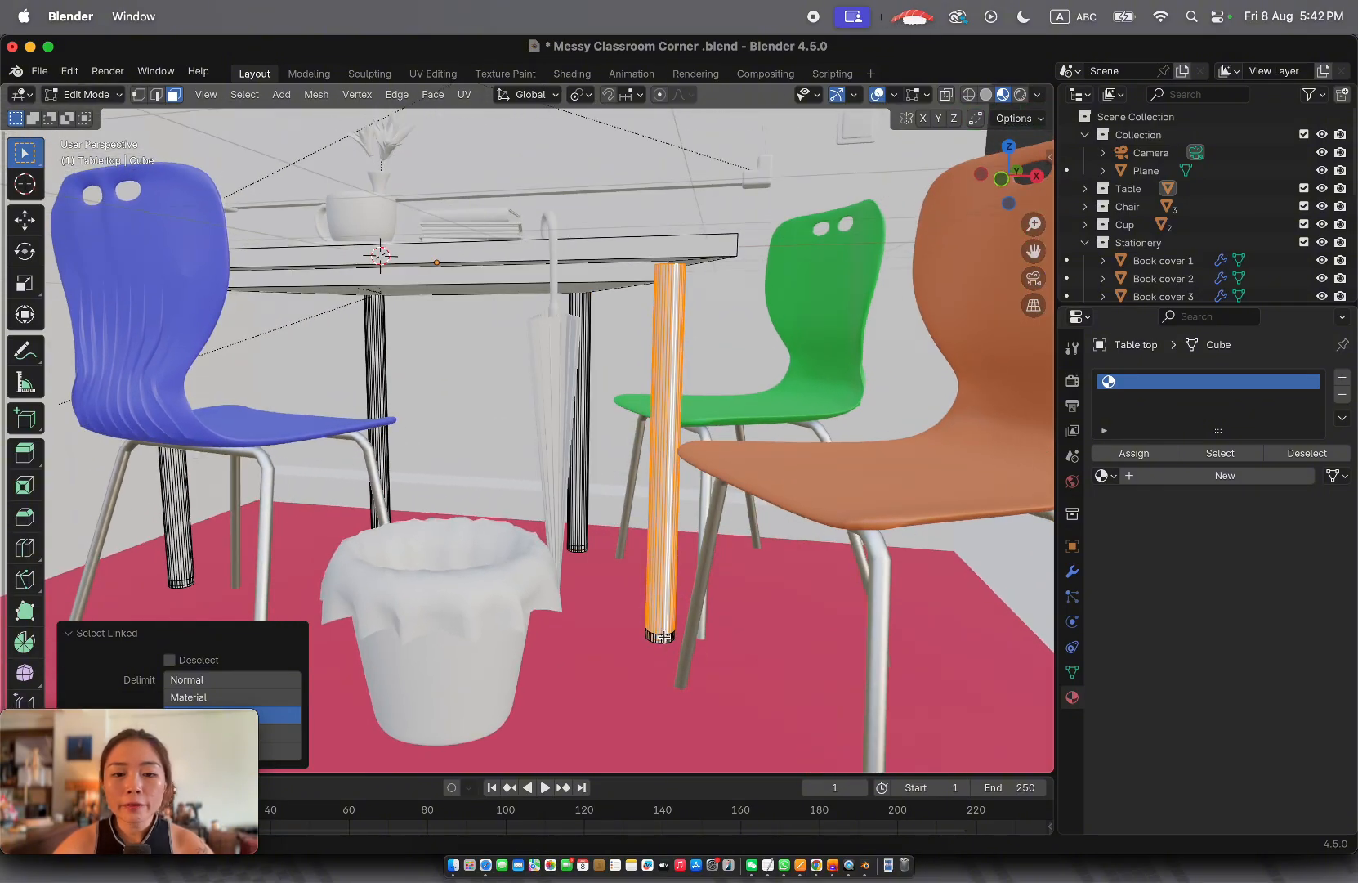
{"action": "left_click", "coordinate": [658, 635]}
{"action": "key", "text": "ctrl+z"}
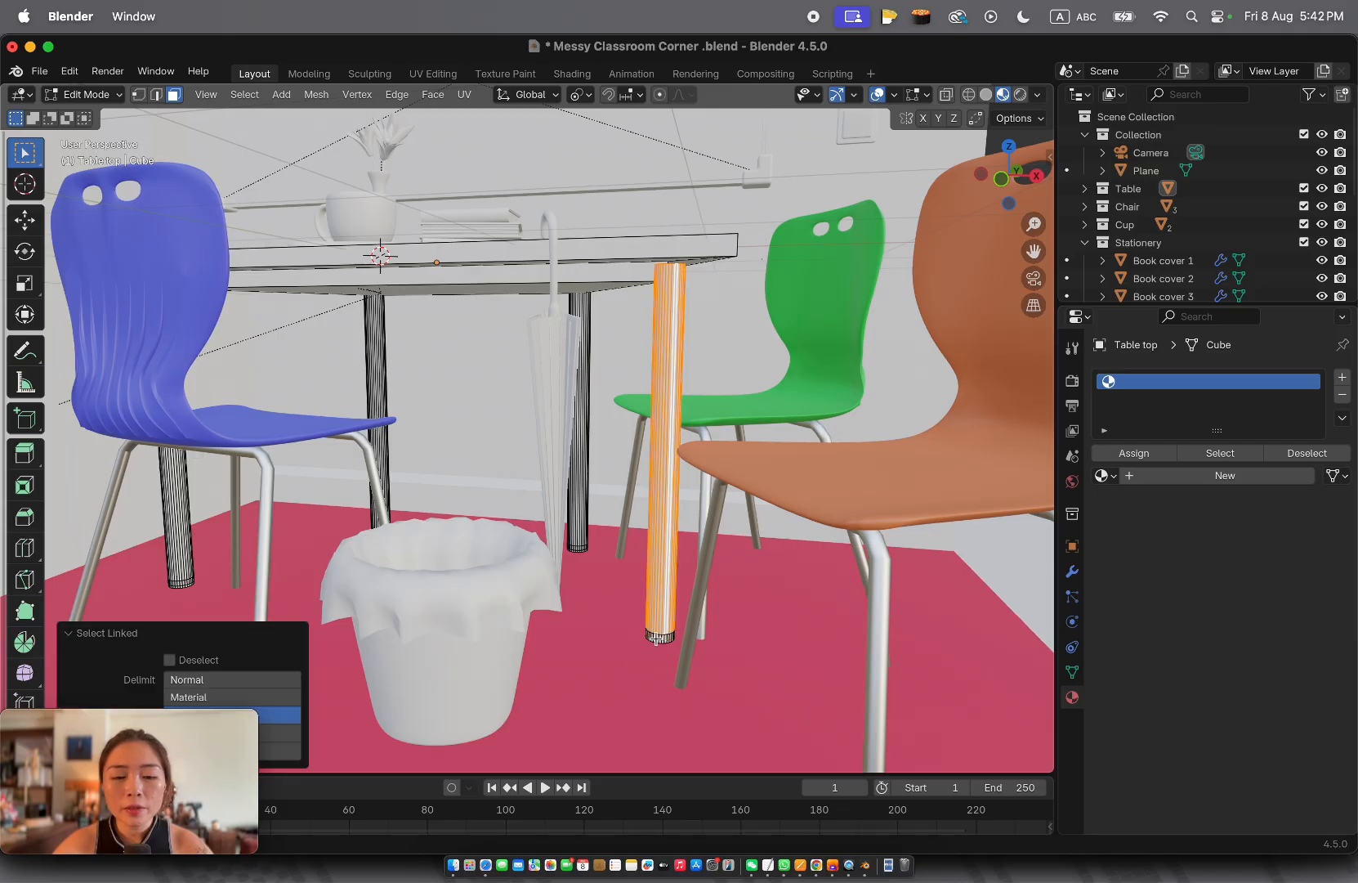
{"action": "key", "text": "ctrl+z"}
Select the linked geometry of all four table legs, leaving the foot caps and the tabletop unselected
{"action": "left_click", "coordinate": [676, 371]}
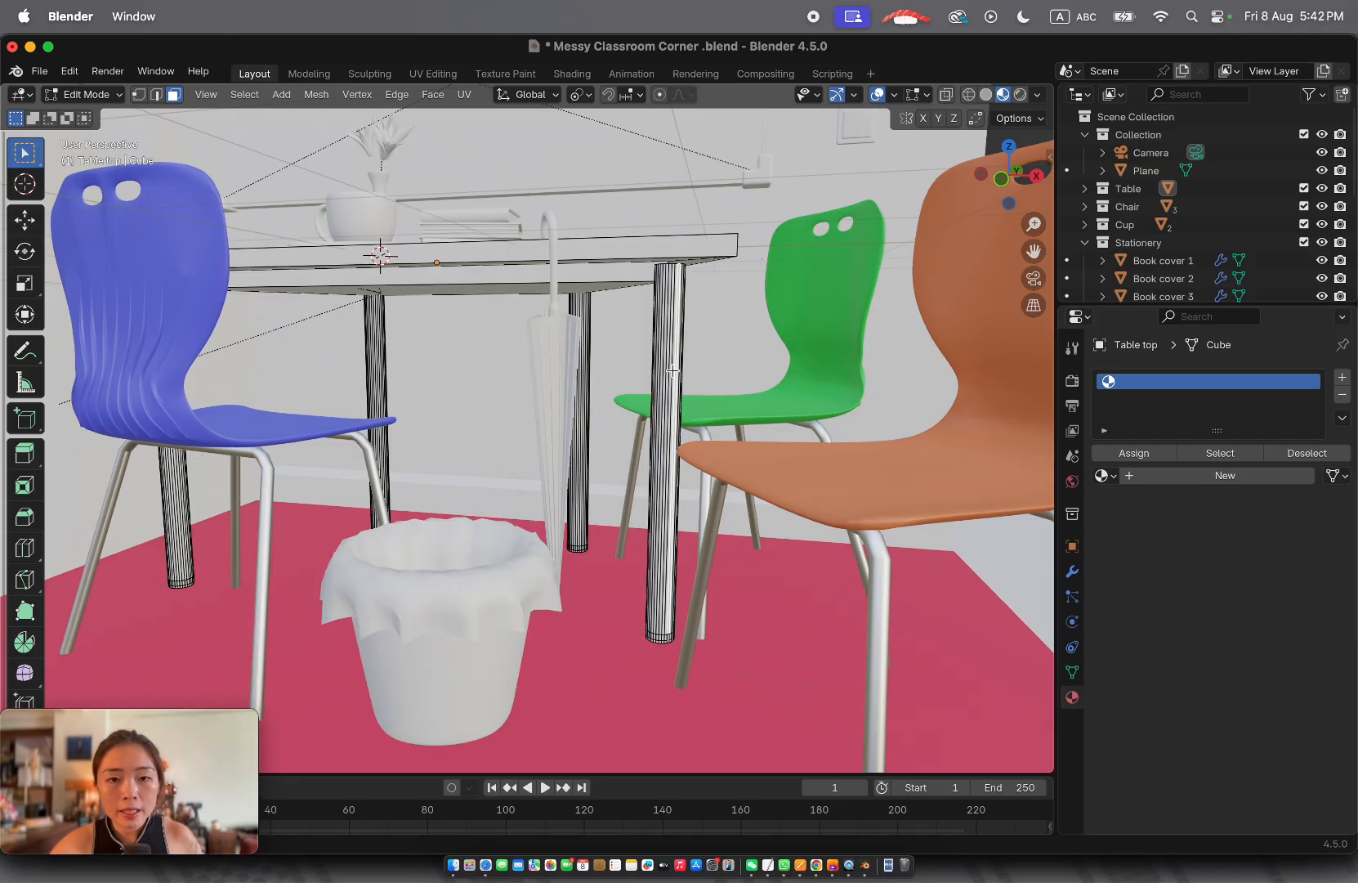
{"action": "key", "text": "l"}
{"action": "key", "text": "l"}
{"action": "key", "text": "l"}
{"action": "key", "text": "l"}
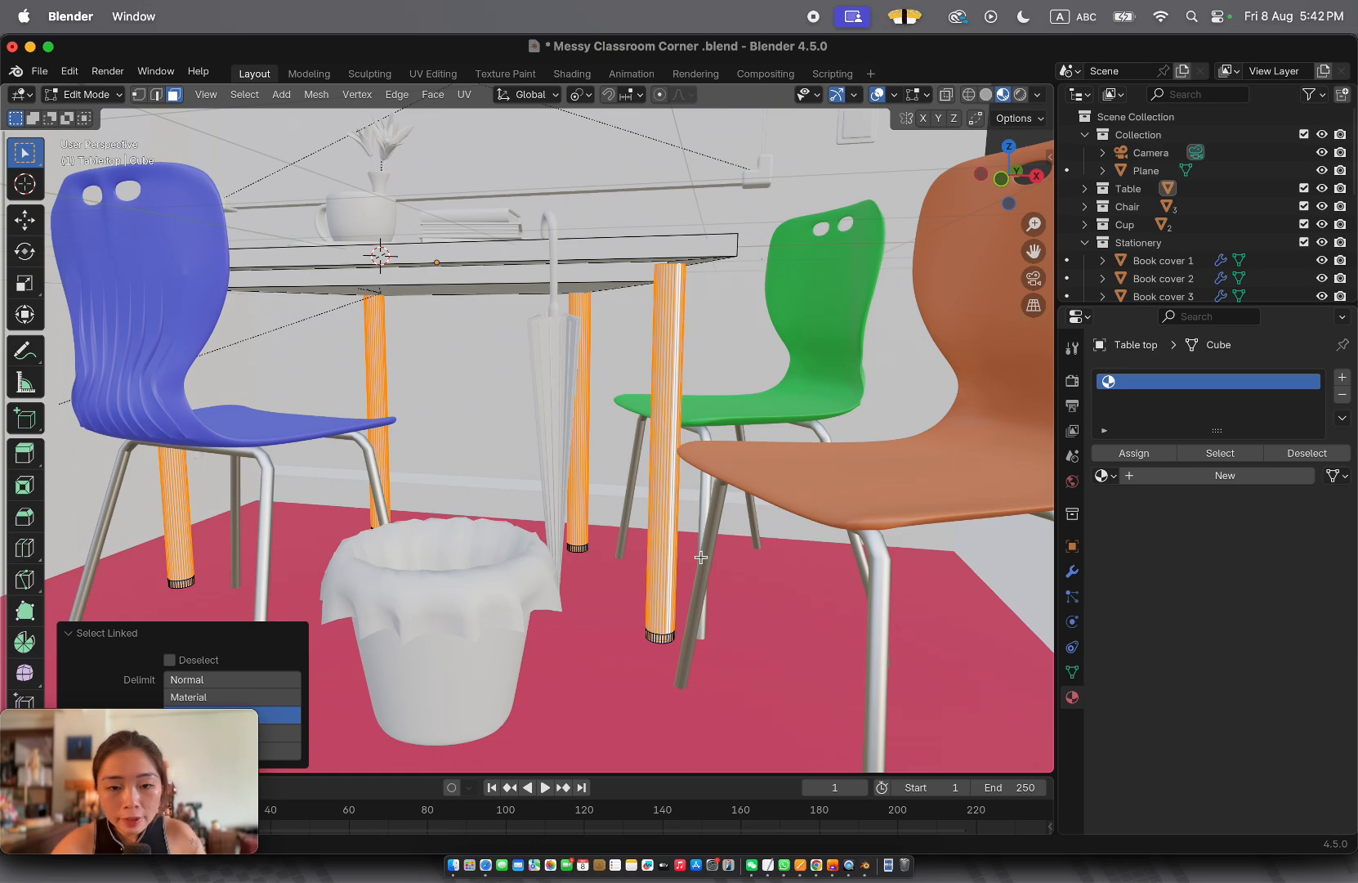
Raise the four selected table legs along Z by about 0.025 m and again by about 0.014 m, clear of their foot caps
{"action": "key", "text": "g"}
{"action": "key", "text": "z"}
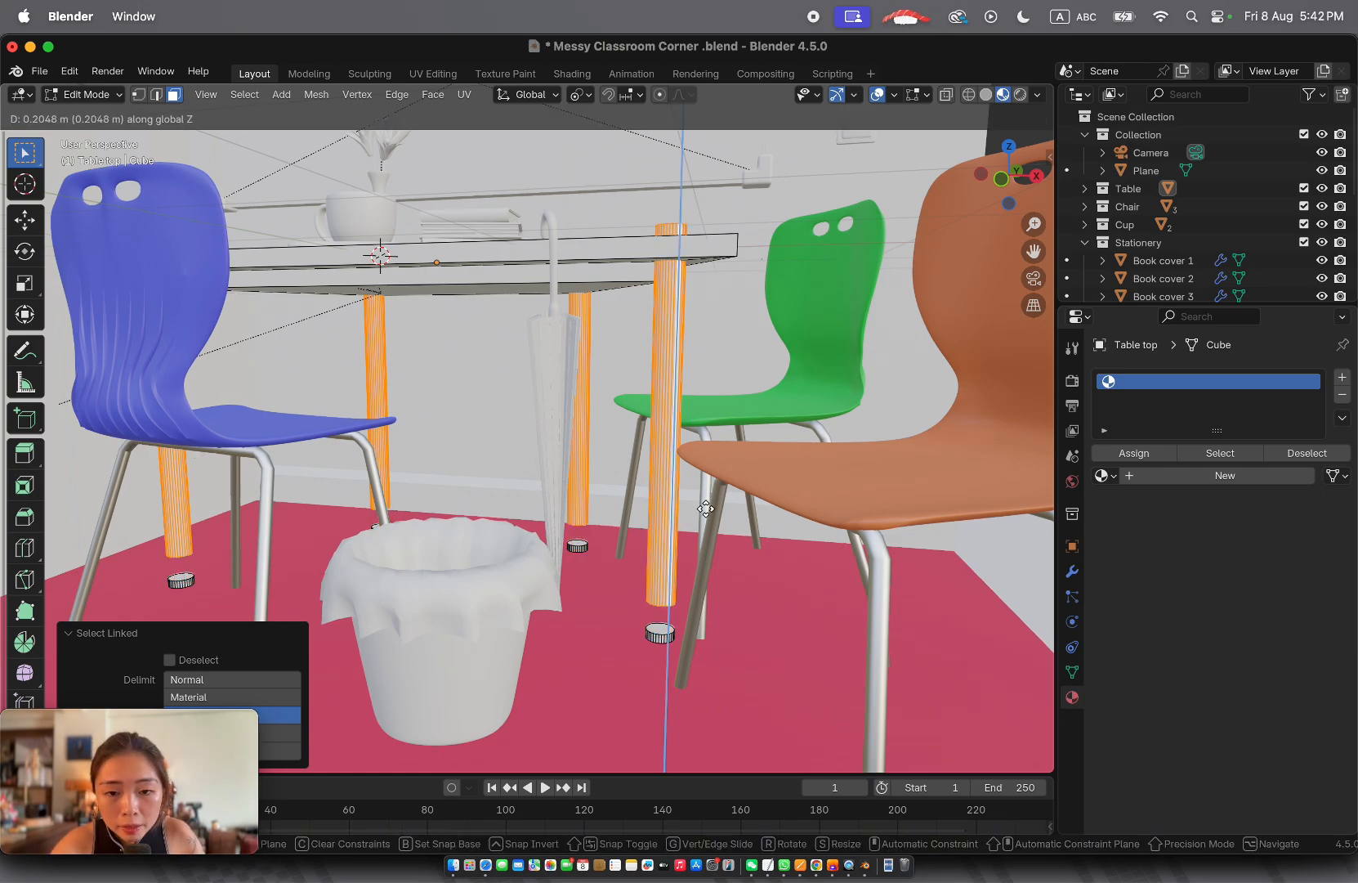
{"action": "left_click", "coordinate": [684, 597]}
{"action": "scroll", "coordinate": [685, 599], "scroll_direction": "up", "scroll_amount": 10}
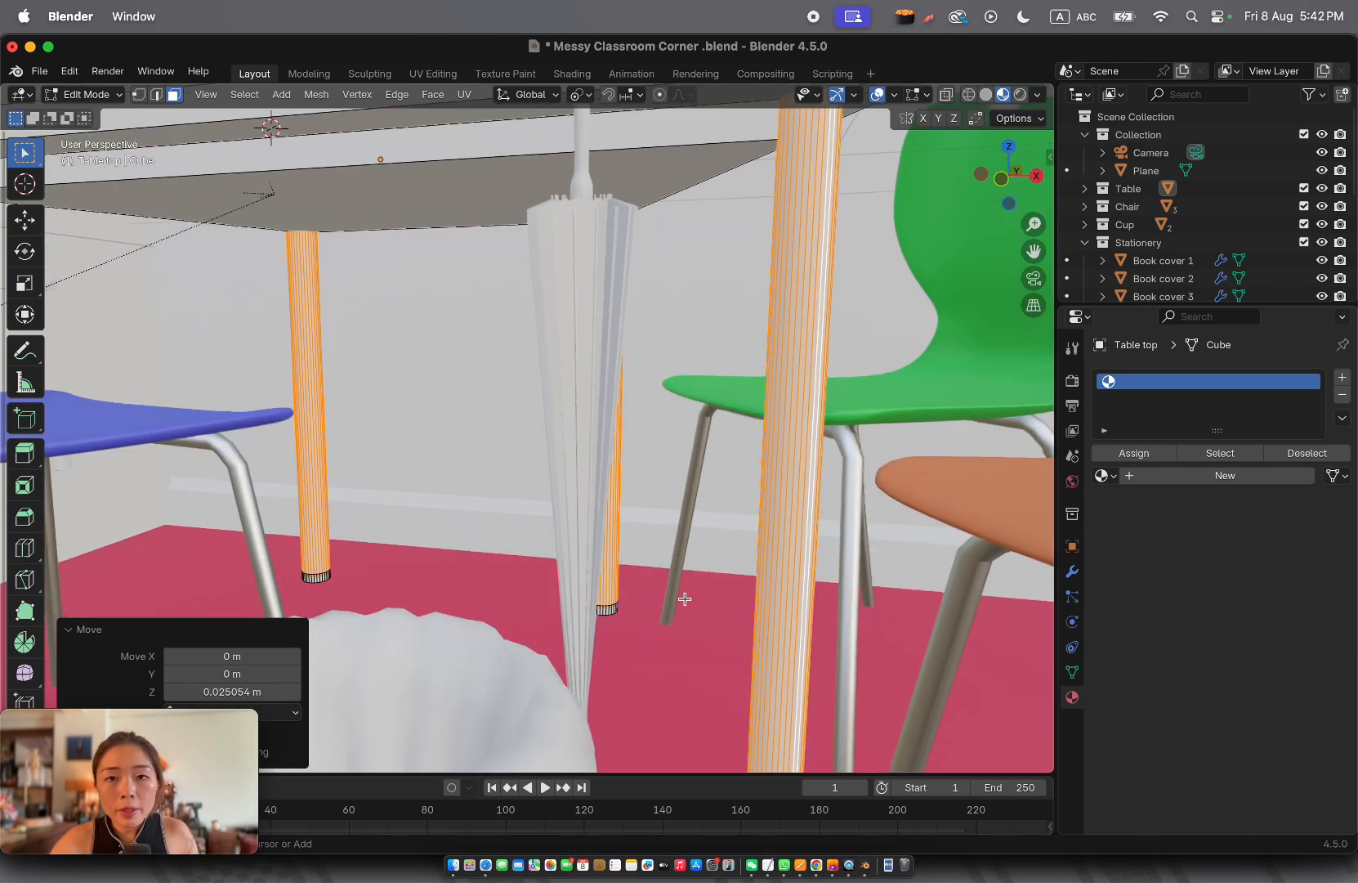
{"action": "scroll", "coordinate": [685, 598], "scroll_direction": "up", "scroll_amount": 5}
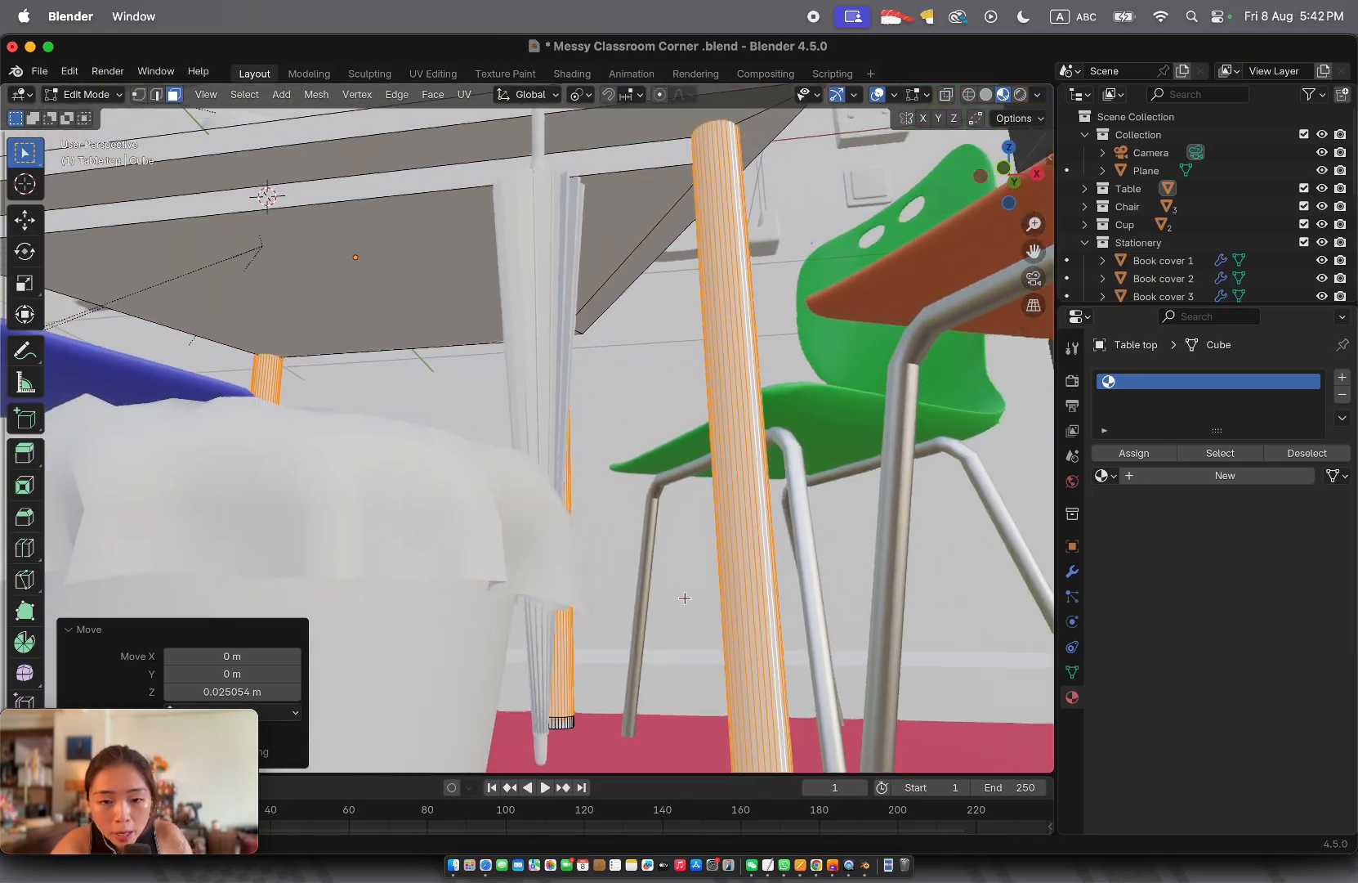
{"action": "scroll", "coordinate": [685, 598], "scroll_direction": "down", "scroll_amount": 3}
{"action": "scroll", "coordinate": [685, 598], "scroll_direction": "right", "scroll_amount": 3}
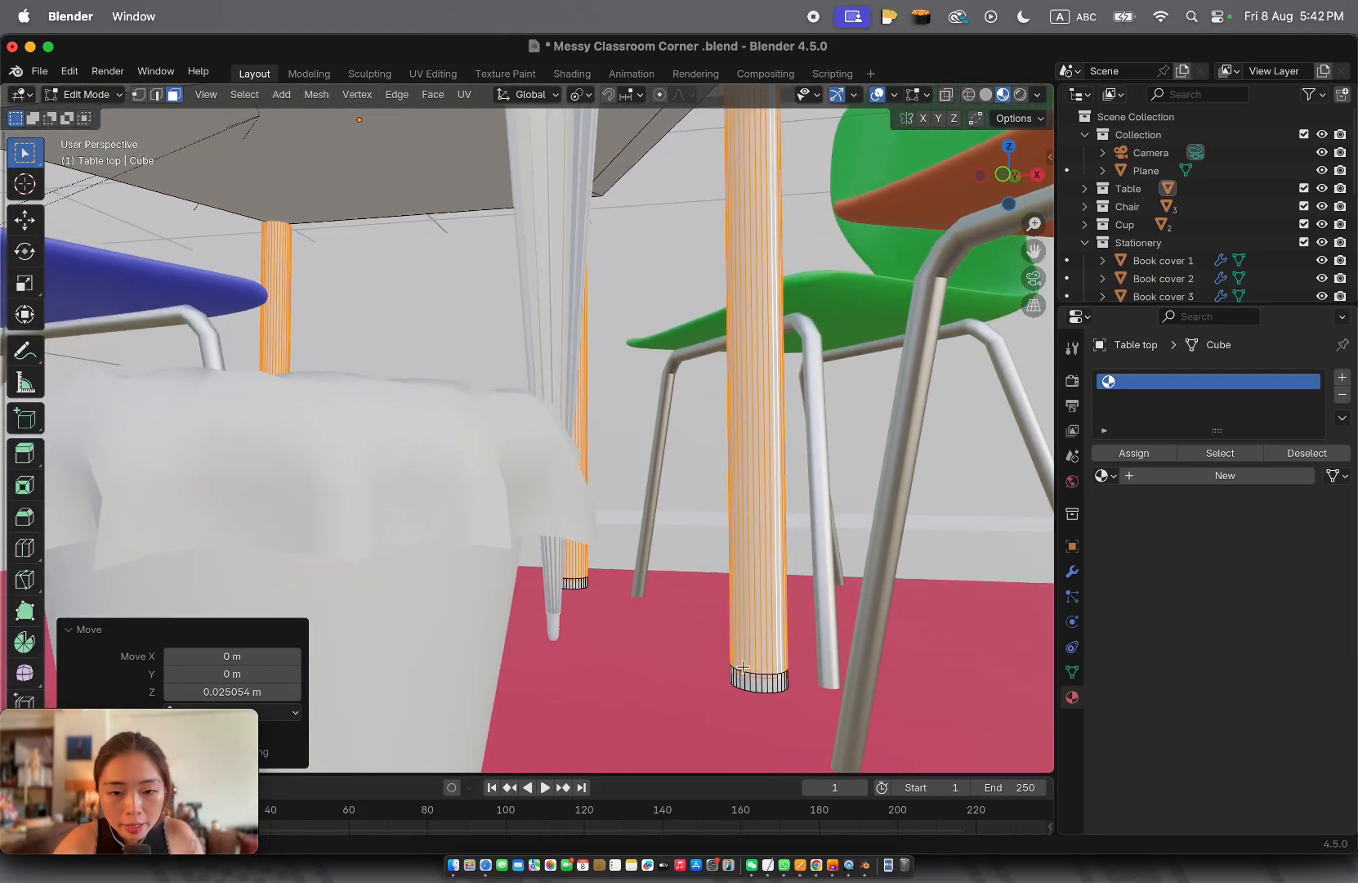
{"action": "key", "text": "g"}
{"action": "key", "text": "z"}
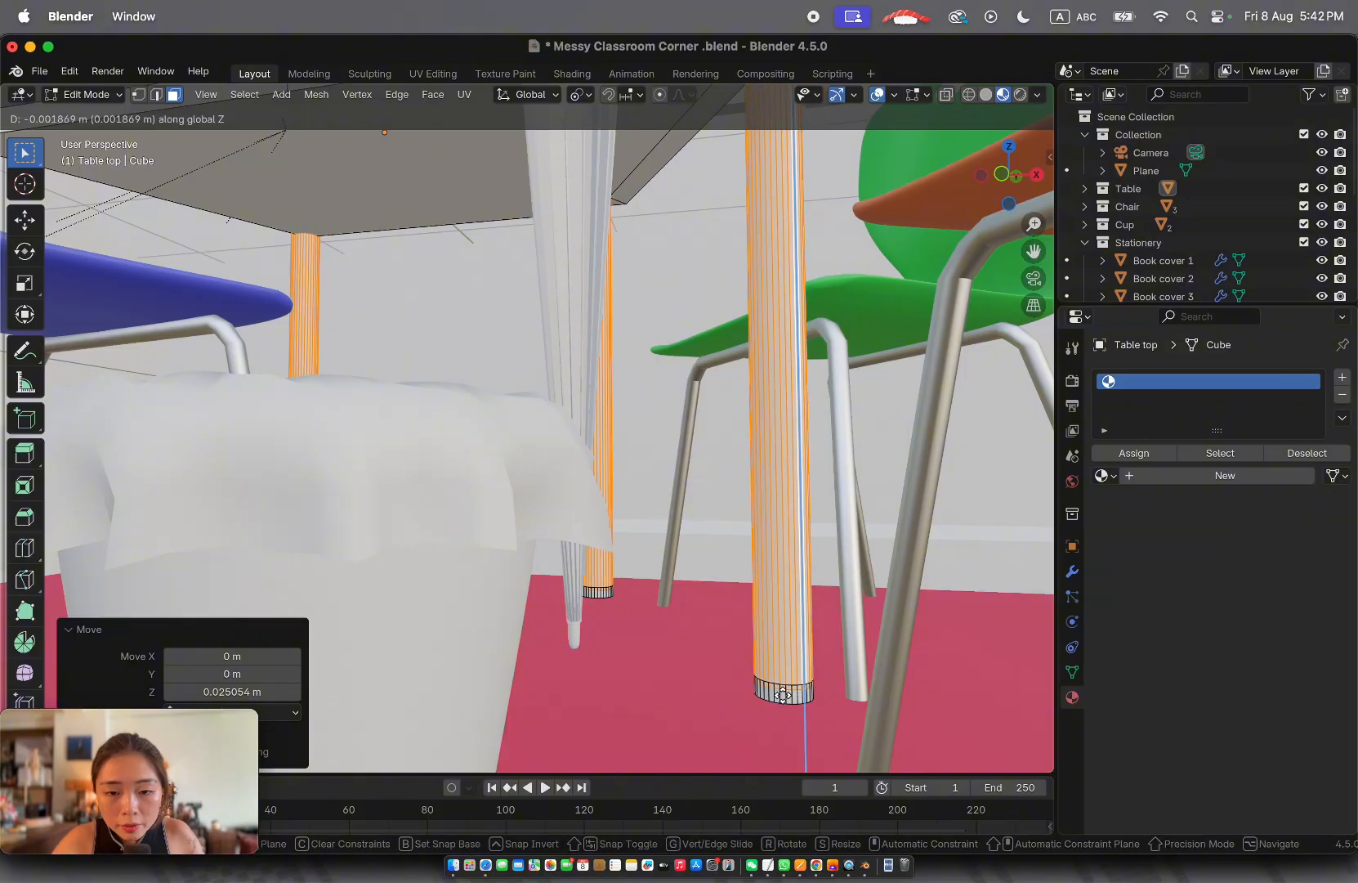
{"action": "left_click", "coordinate": [804, 690]}
Apply the existing silver matte material to the table's empty material slot
{"action": "scroll", "coordinate": [791, 450], "scroll_direction": "down", "scroll_amount": 5}
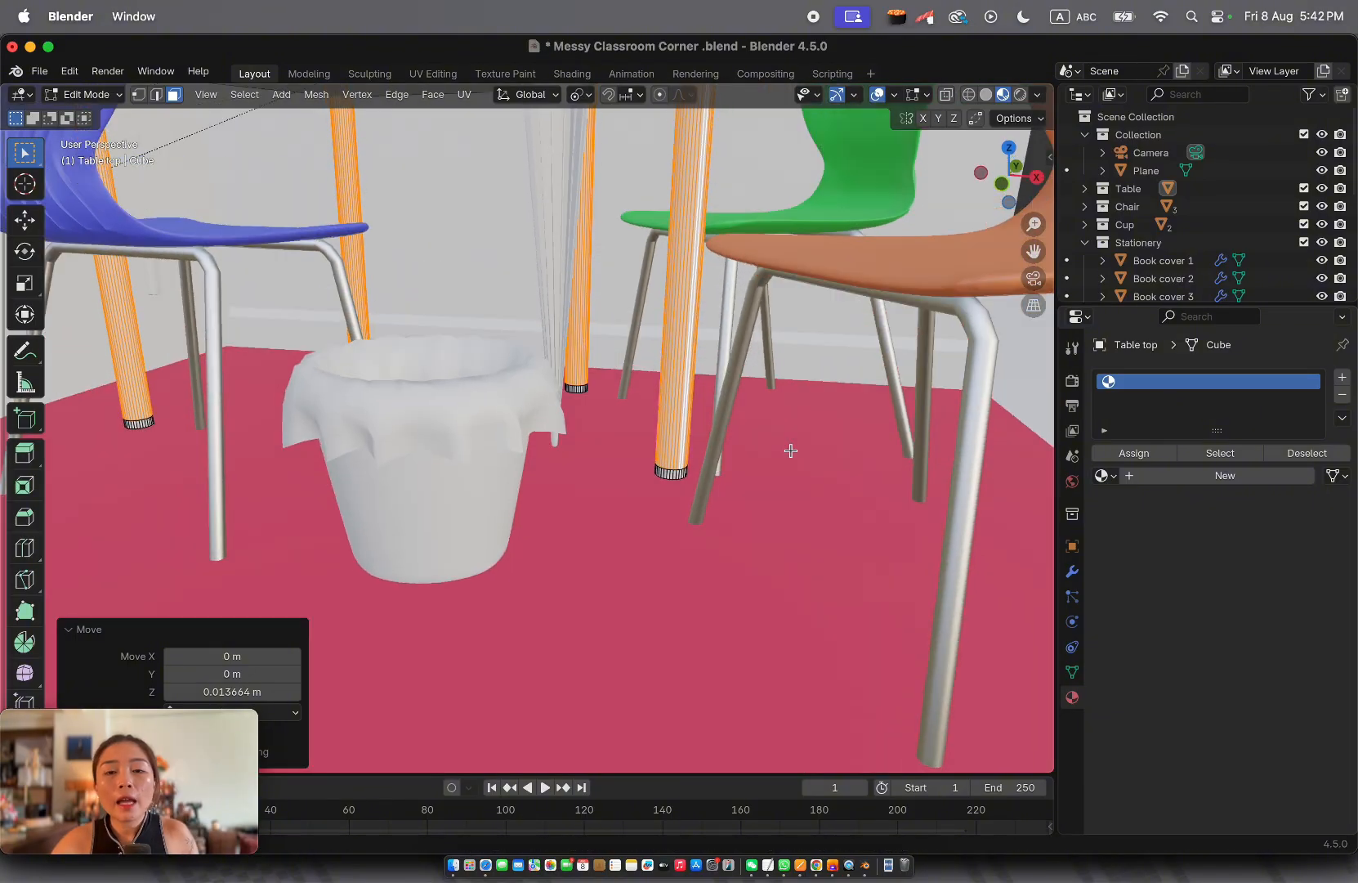
{"action": "left_click", "coordinate": [1106, 475]}
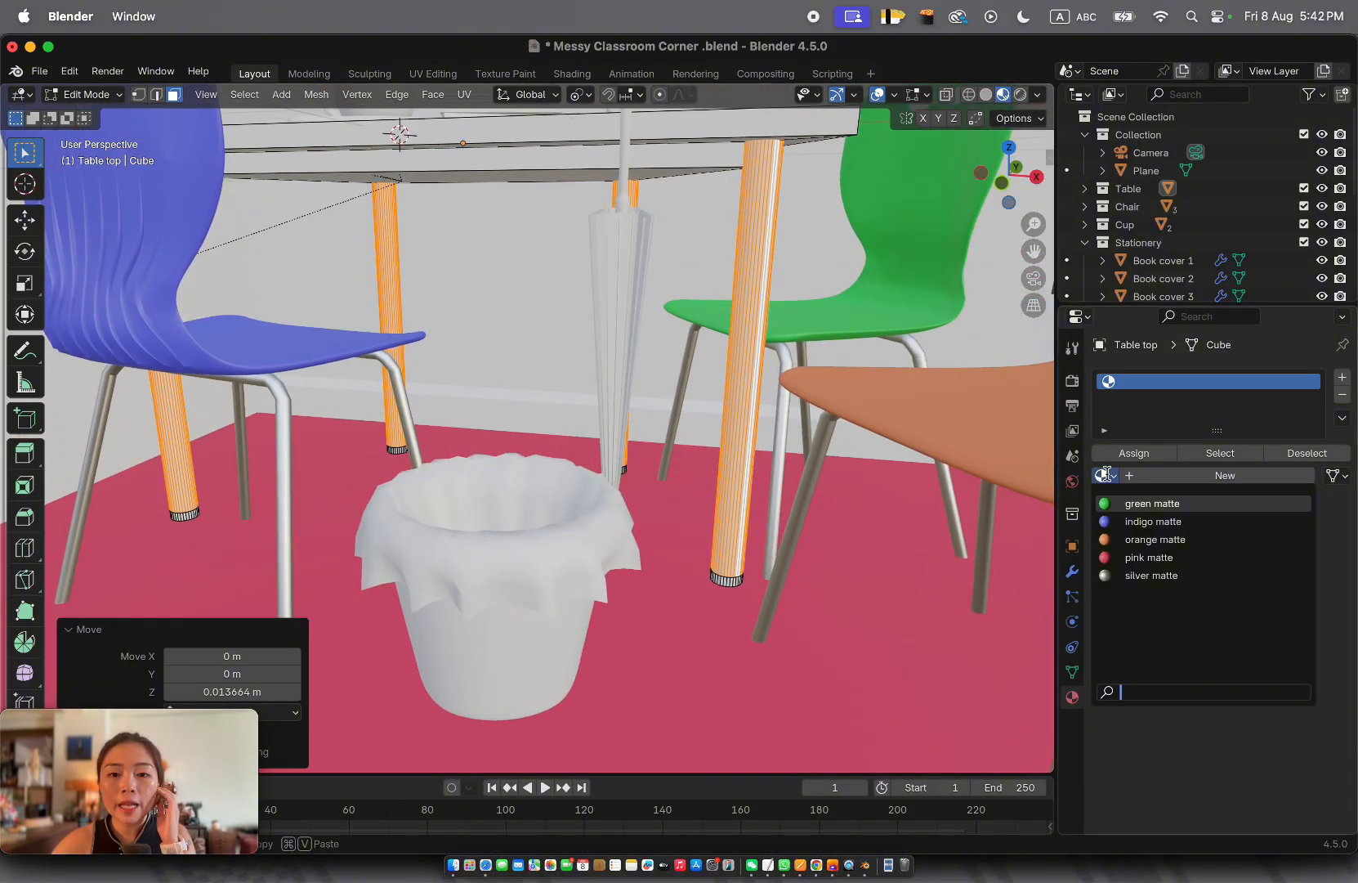
{"action": "left_click", "coordinate": [1135, 579]}
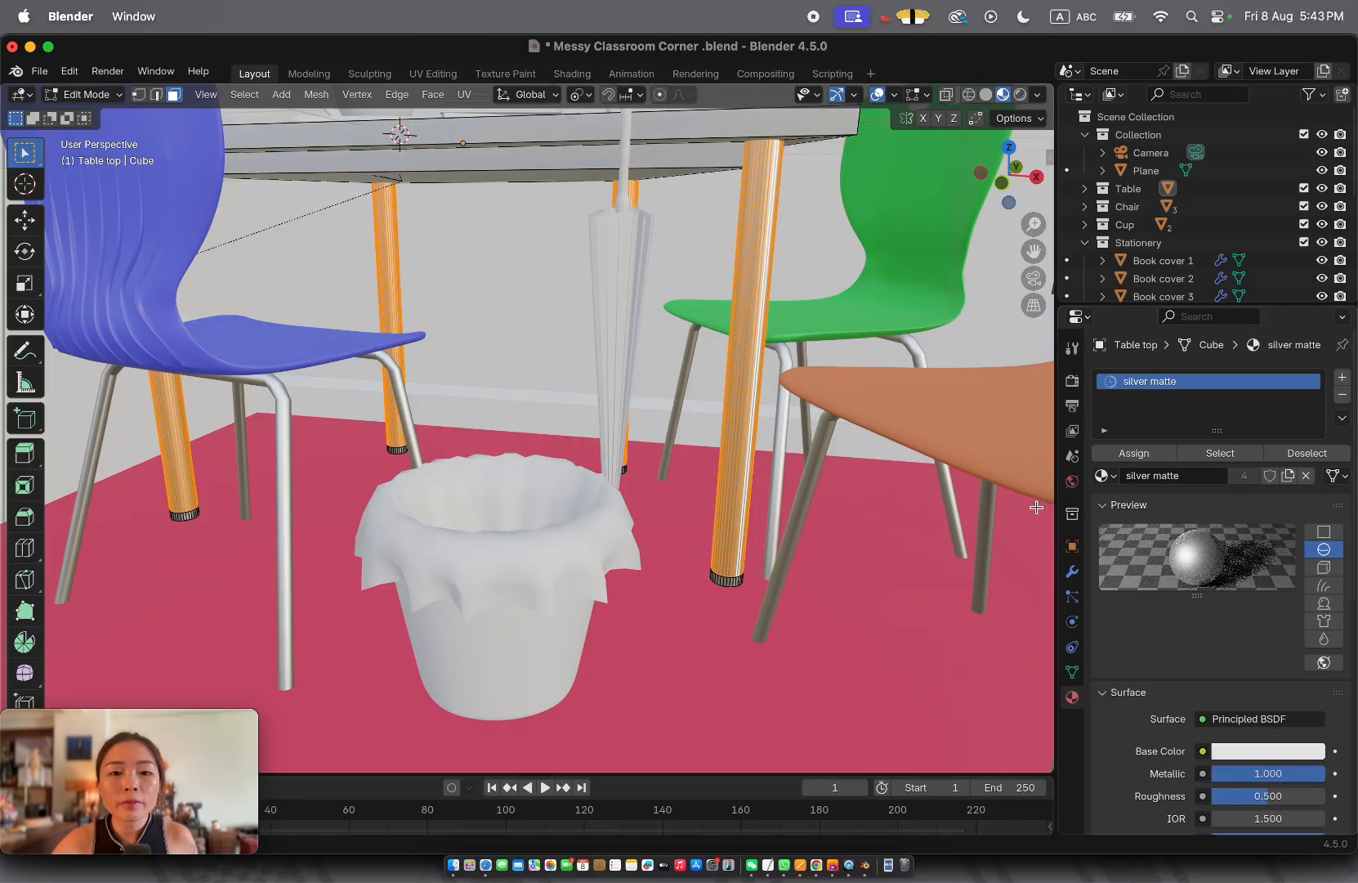
{"action": "scroll", "coordinate": [656, 289], "scroll_direction": "right", "scroll_amount": 5}
{"action": "scroll", "coordinate": [656, 290], "scroll_direction": "down", "scroll_amount": 5}
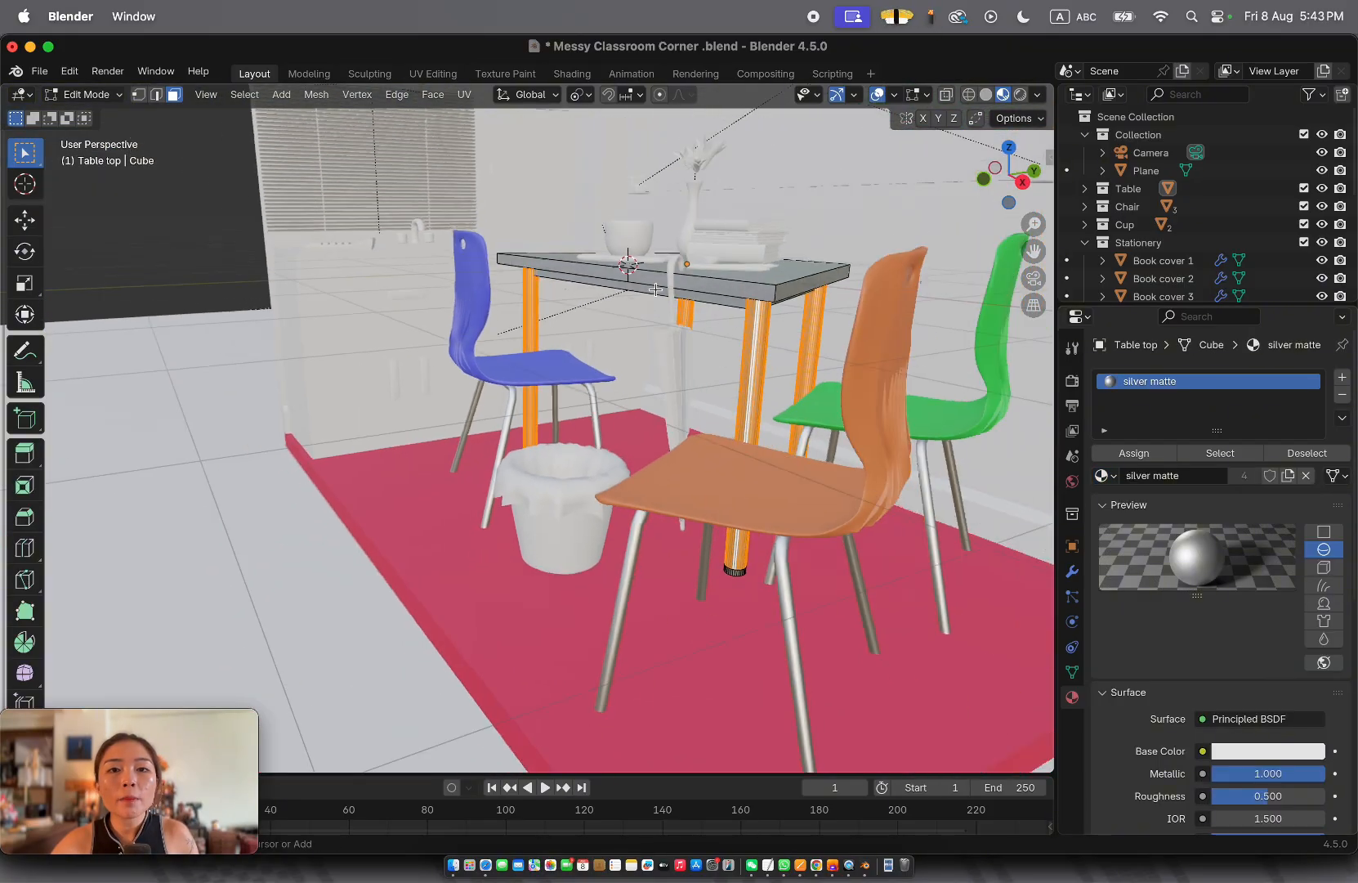
{"action": "scroll", "coordinate": [656, 289], "scroll_direction": "up", "scroll_amount": 5}
{"action": "scroll", "coordinate": [656, 289], "scroll_direction": "down", "scroll_amount": 8}
{"action": "scroll", "coordinate": [655, 290], "scroll_direction": "up", "scroll_amount": 3}
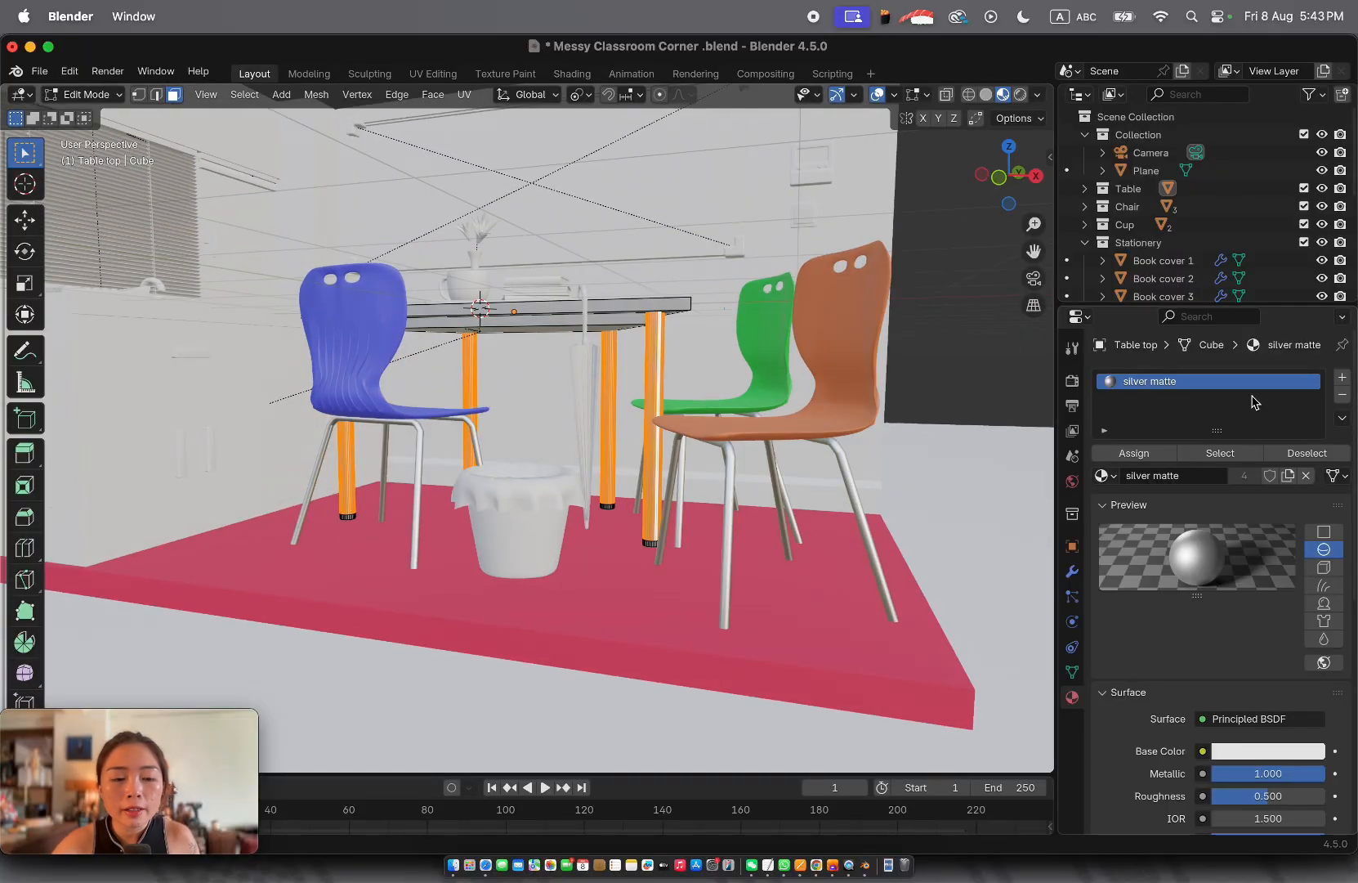
Add a second material slot to the table and assign orange matte to the linked tabletop geometry through it
{"action": "left_click", "coordinate": [1343, 379]}
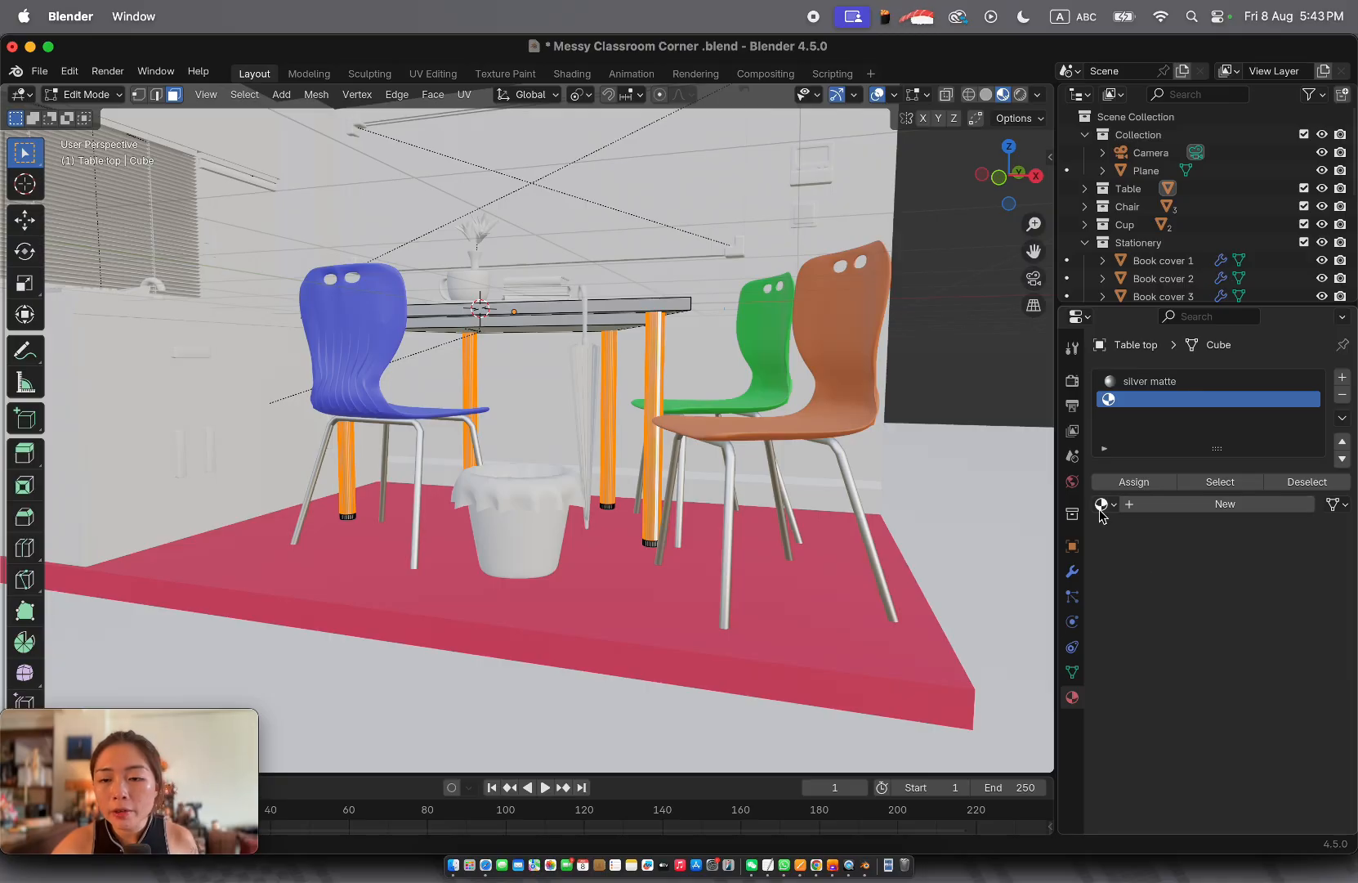
{"action": "left_click", "coordinate": [547, 302]}
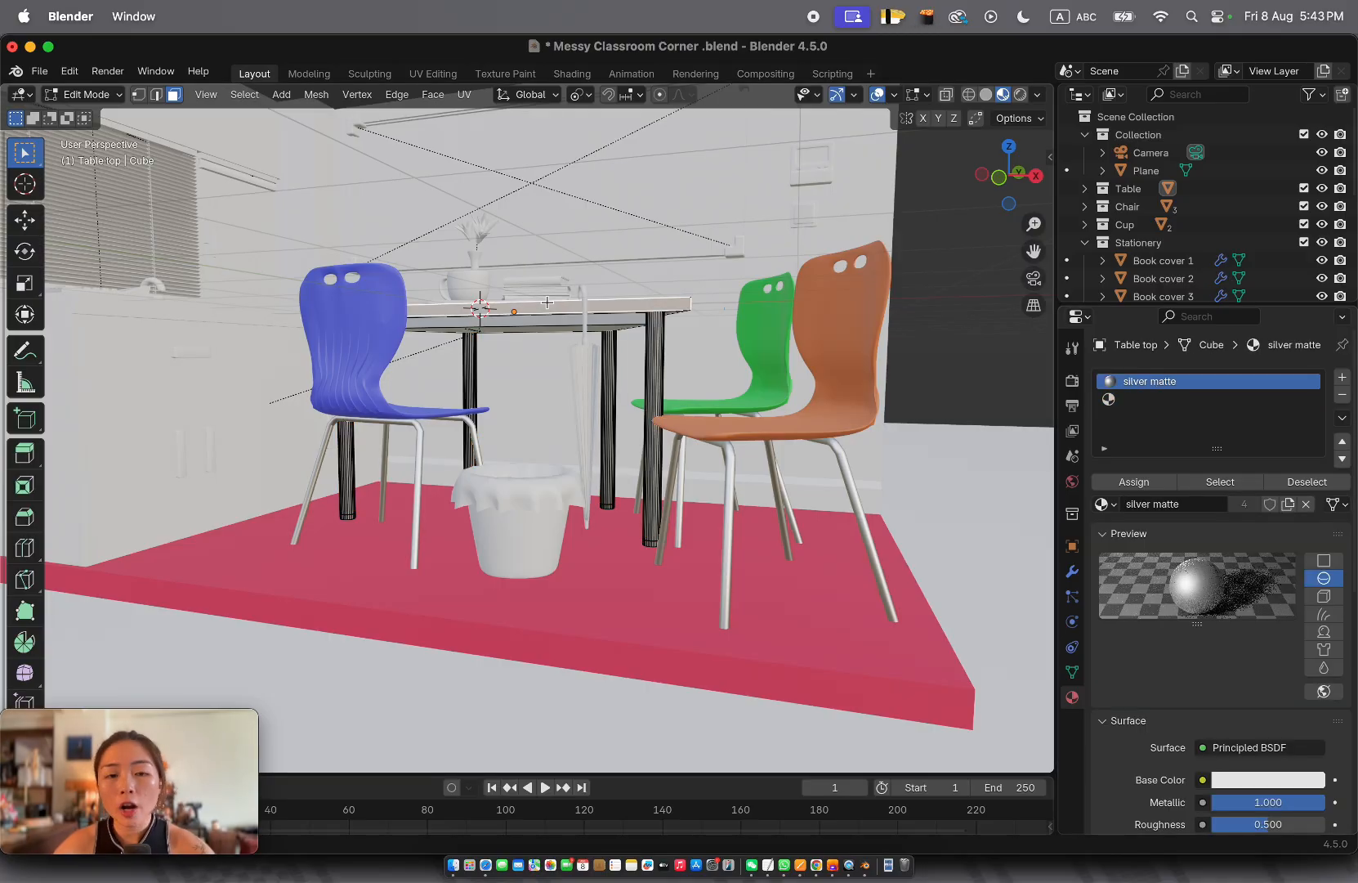
{"action": "key", "text": "l"}
{"action": "scroll", "coordinate": [548, 302], "scroll_direction": "up", "scroll_amount": 5}
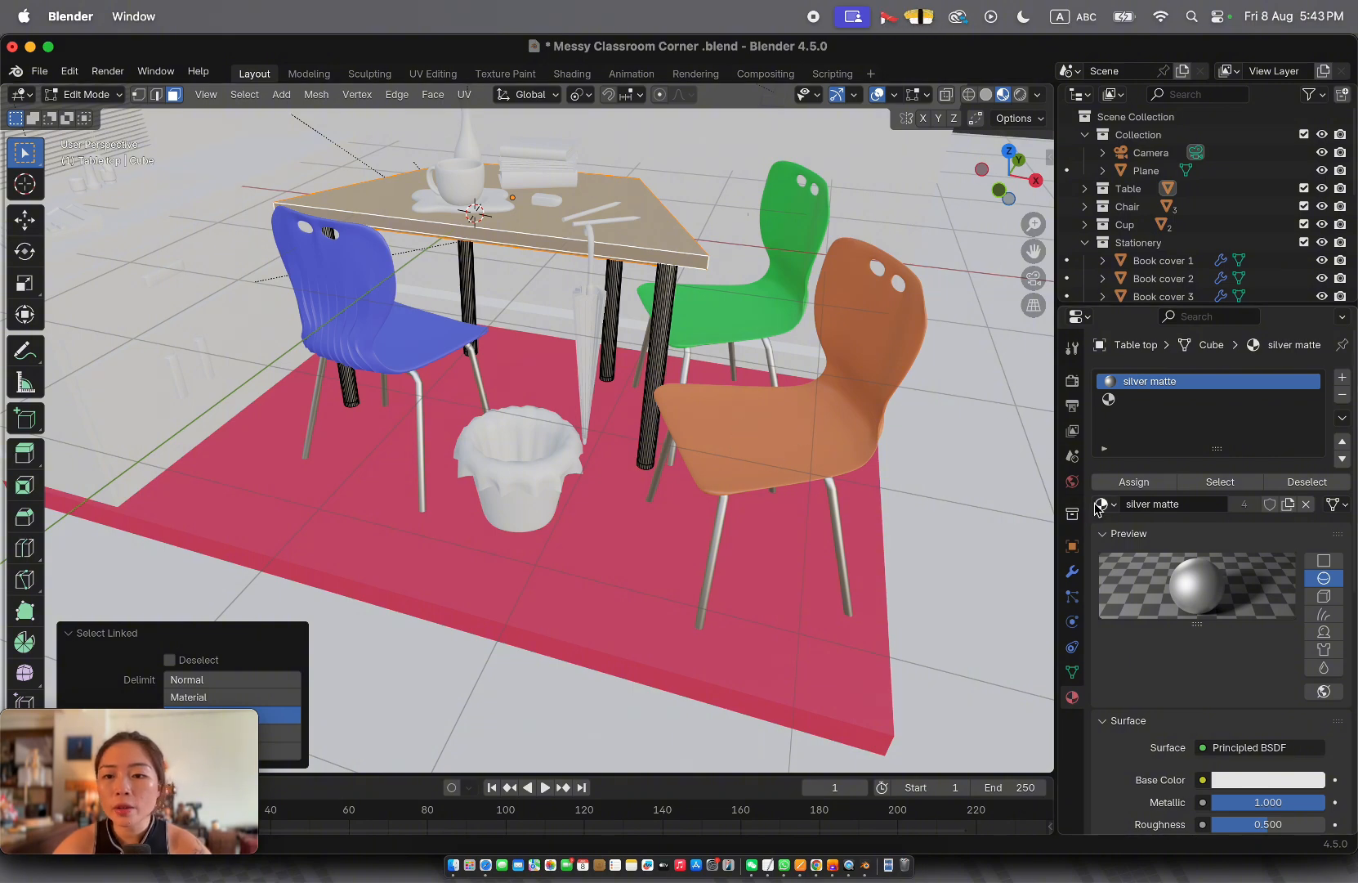
{"action": "left_click", "coordinate": [1126, 399]}
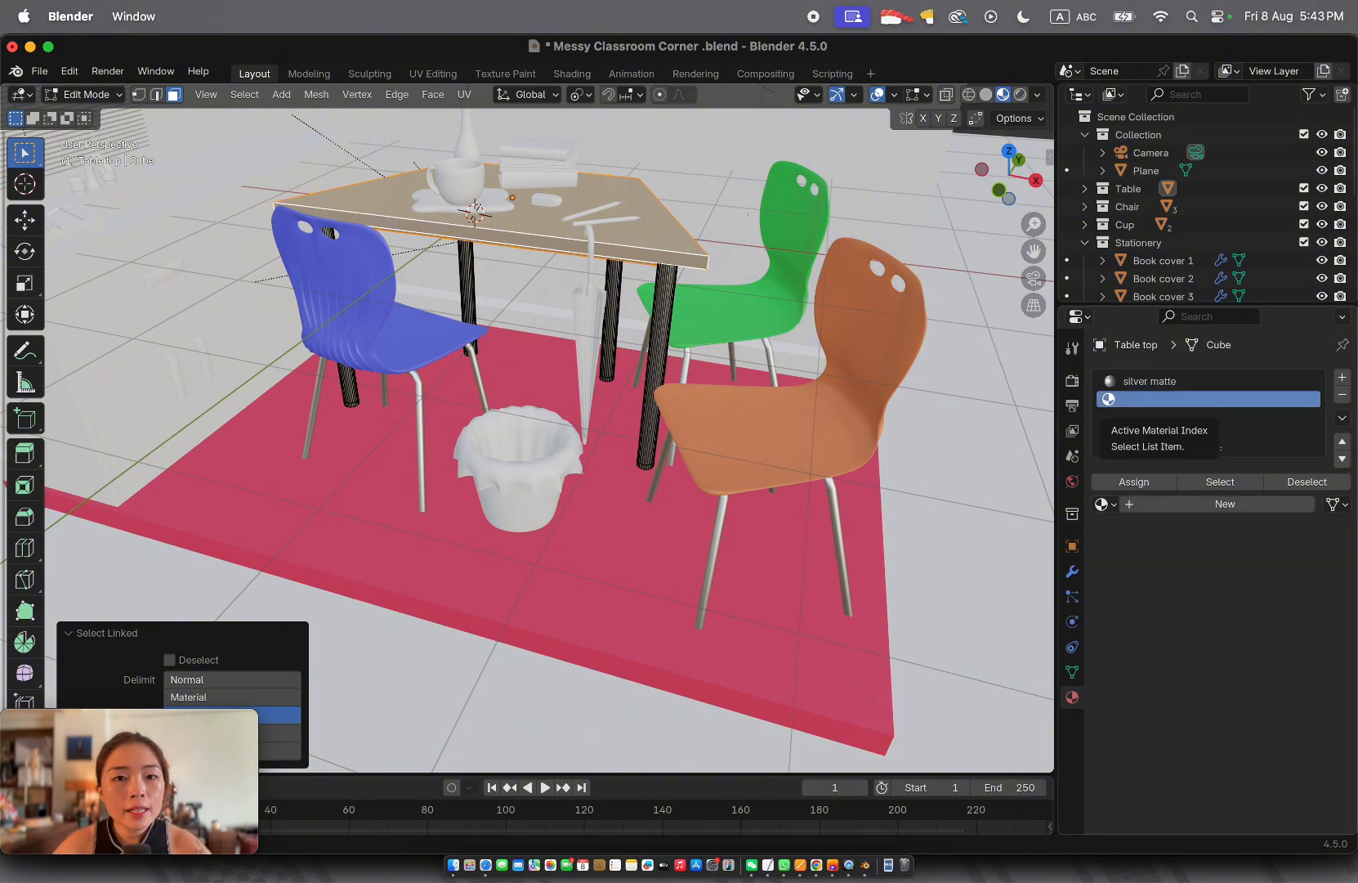
{"action": "left_click", "coordinate": [1104, 503]}
{"action": "left_click", "coordinate": [1146, 569]}
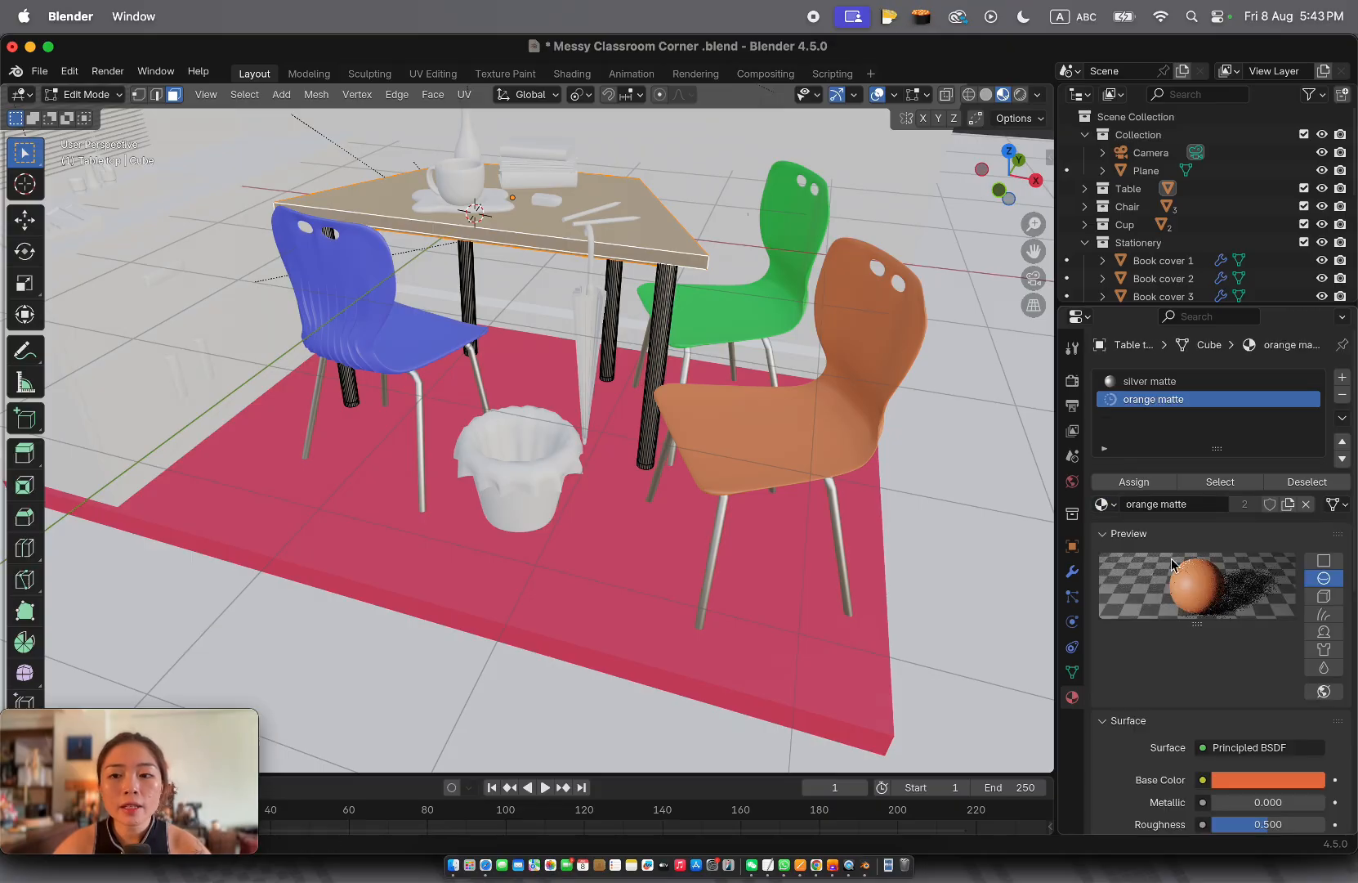
{"action": "left_click", "coordinate": [1142, 484]}
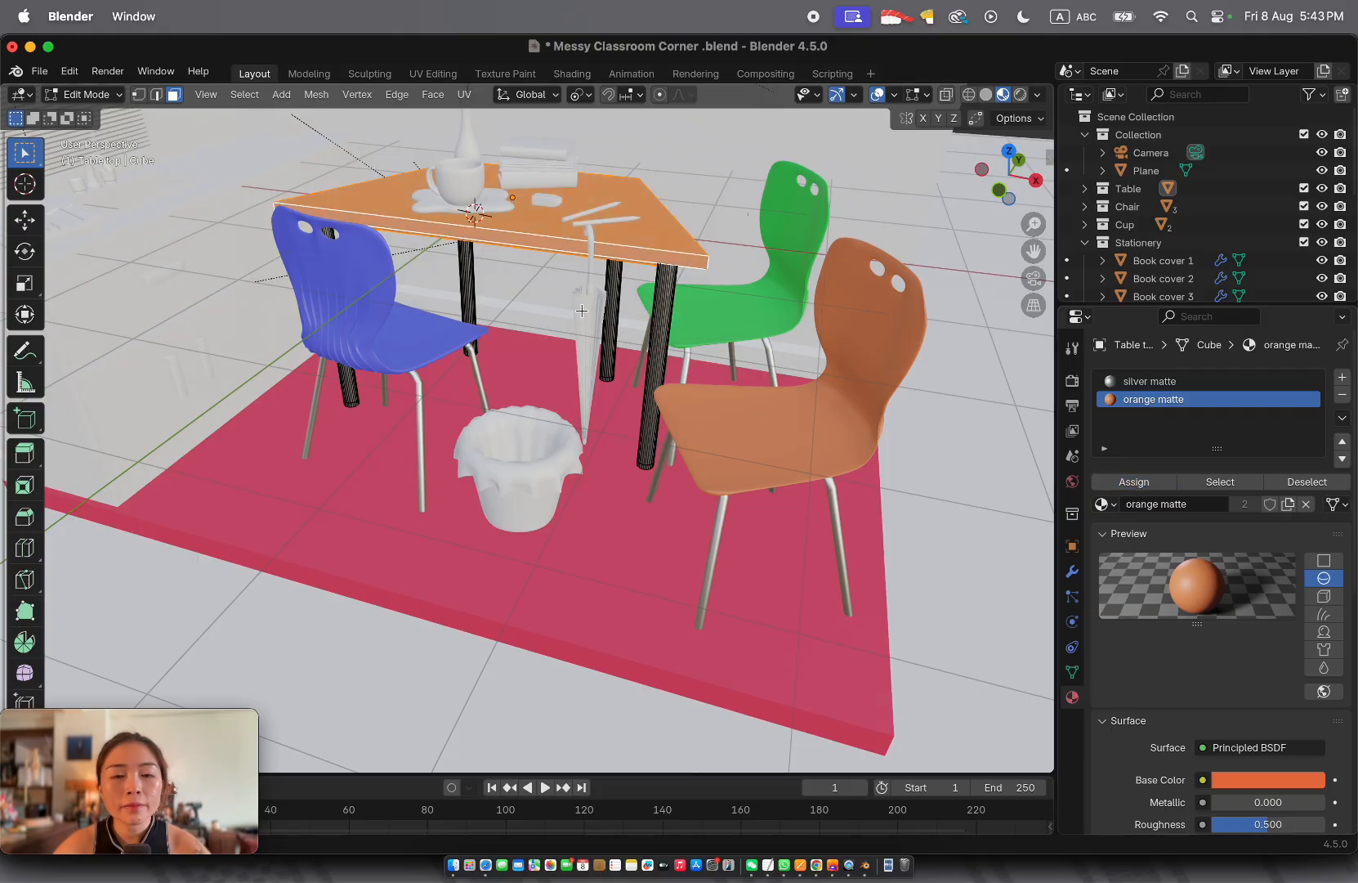
Select the linked foot caps of all four table legs and add a third material slot with a new material
{"action": "middle_click_drag", "start_coordinate": [582, 310], "coordinate": [577, 307]}
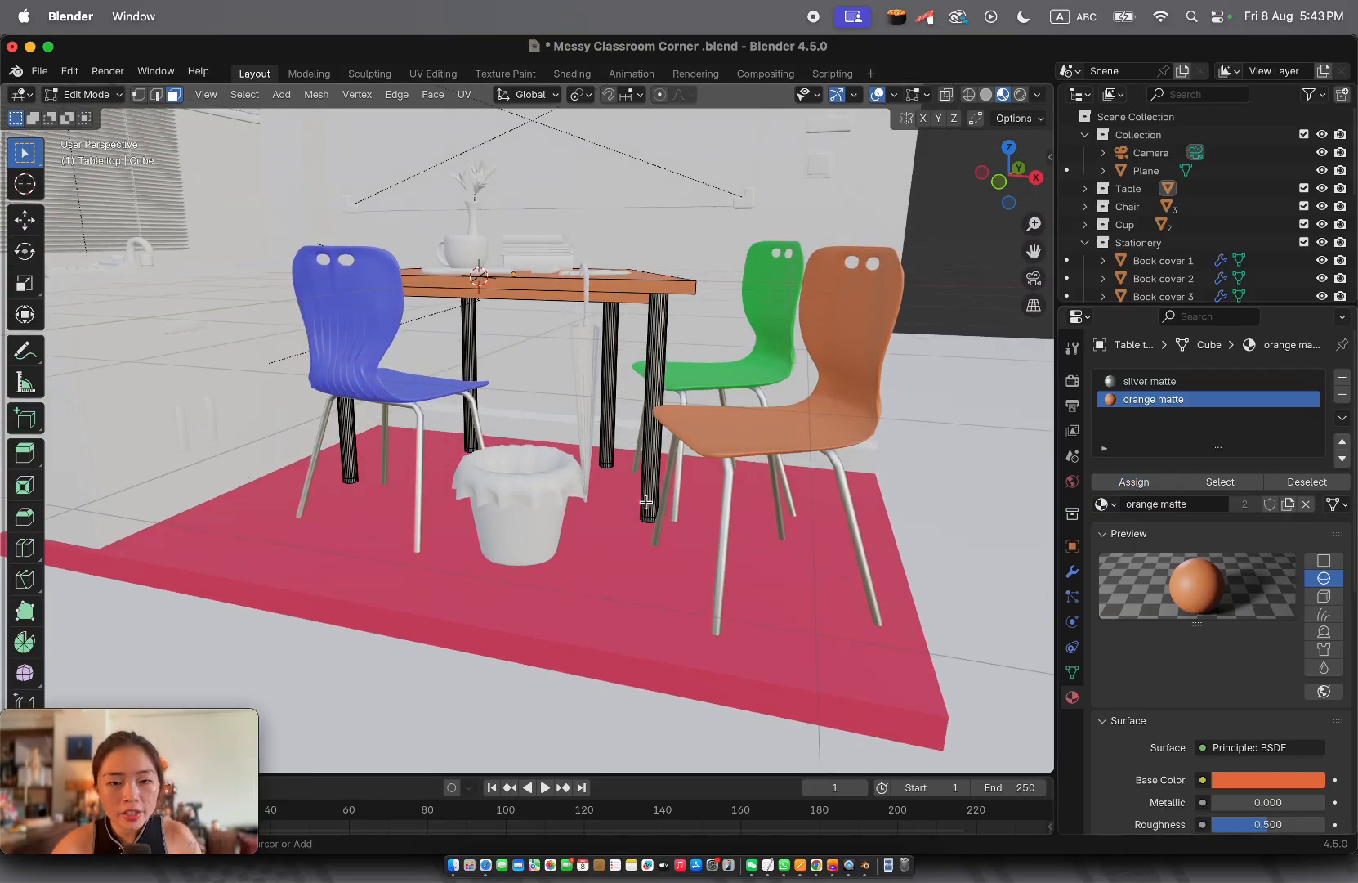
{"action": "scroll", "coordinate": [645, 502], "scroll_direction": "up", "scroll_amount": 2}
{"action": "key", "text": "l"}
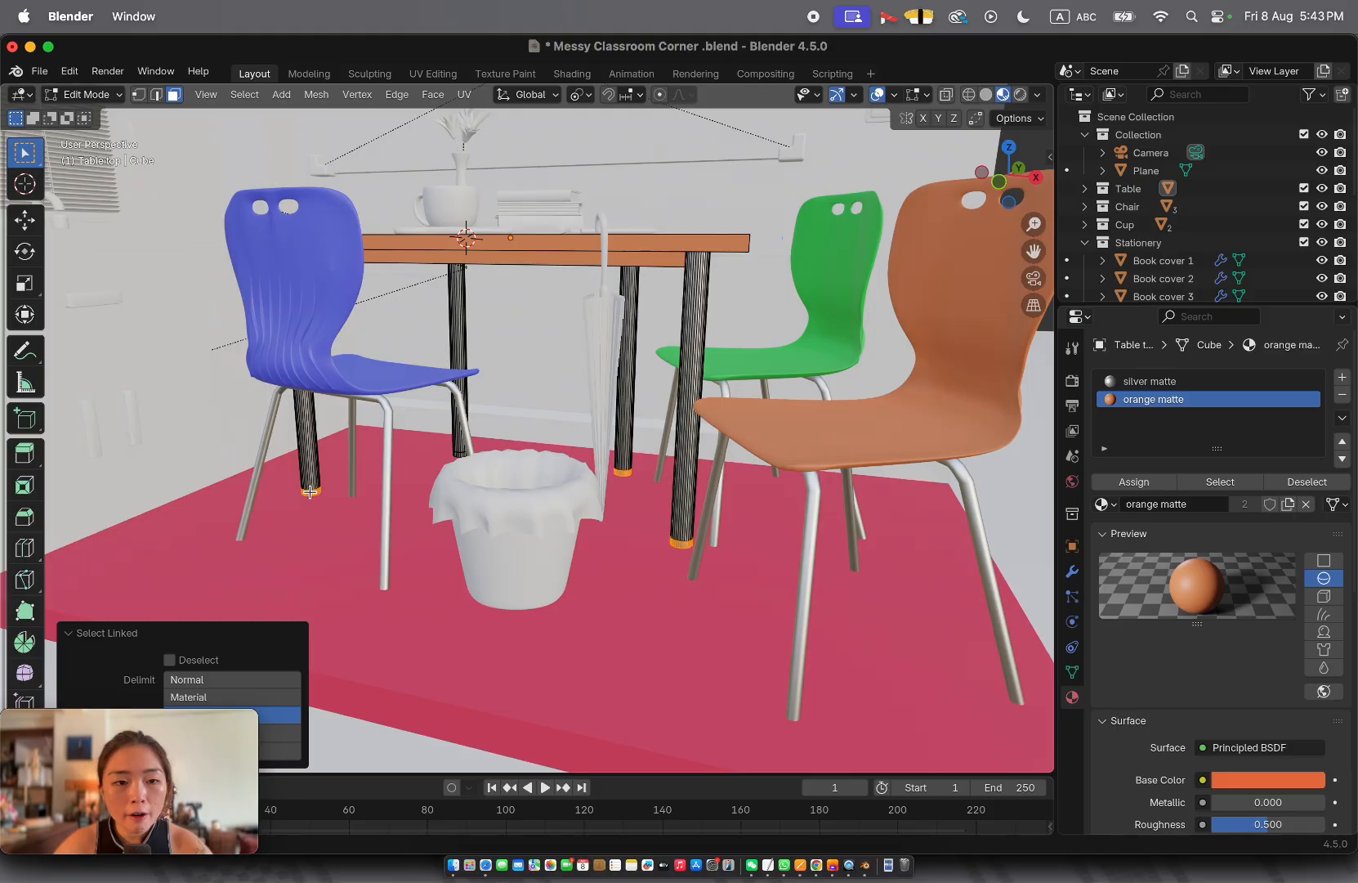
{"action": "middle_click_drag", "start_coordinate": [310, 491], "coordinate": [266, 485]}
{"action": "left_click", "coordinate": [1342, 377]}
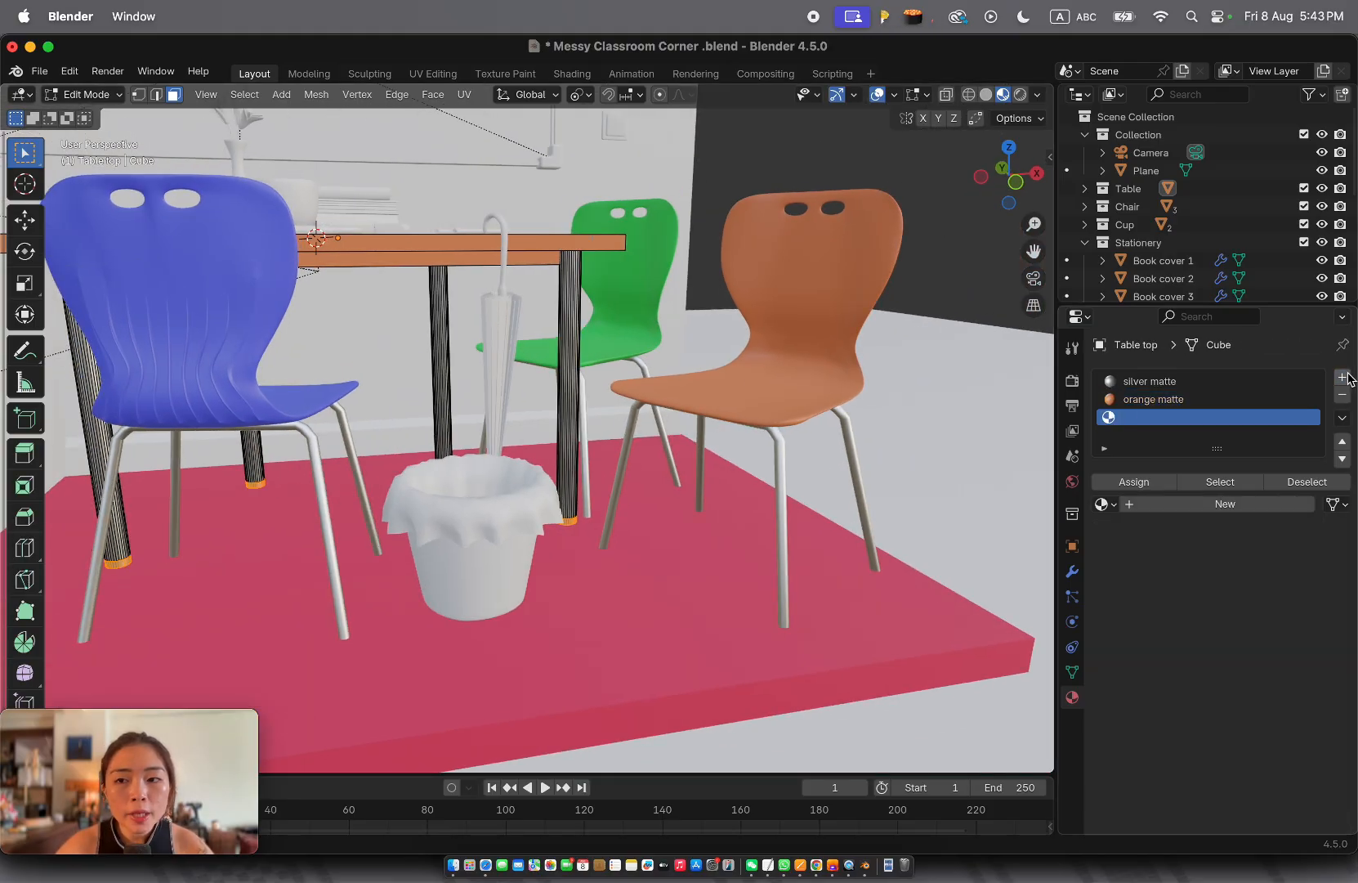
{"action": "left_click", "coordinate": [1105, 504]}
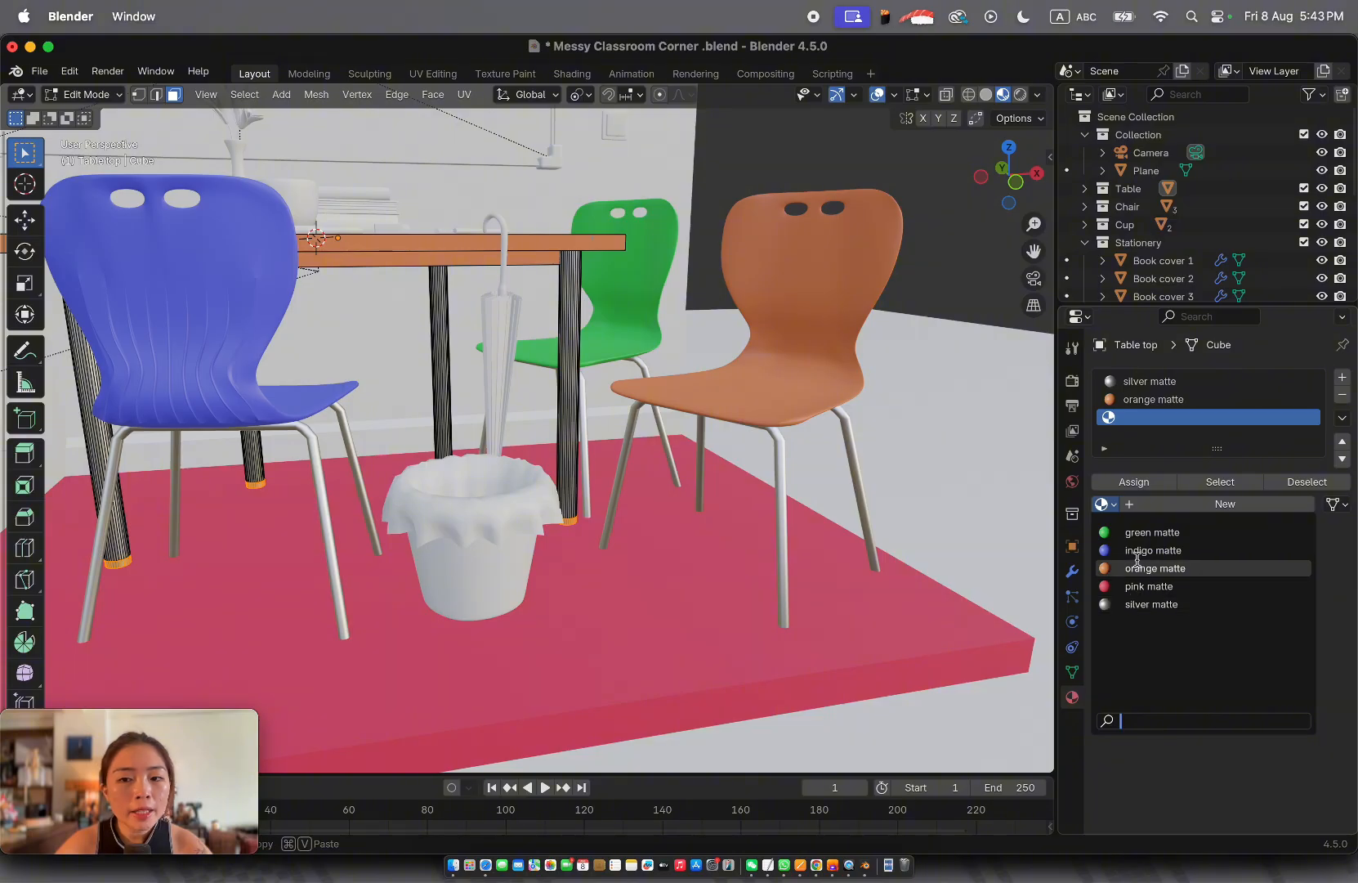
{"action": "left_click", "coordinate": [1239, 506]}
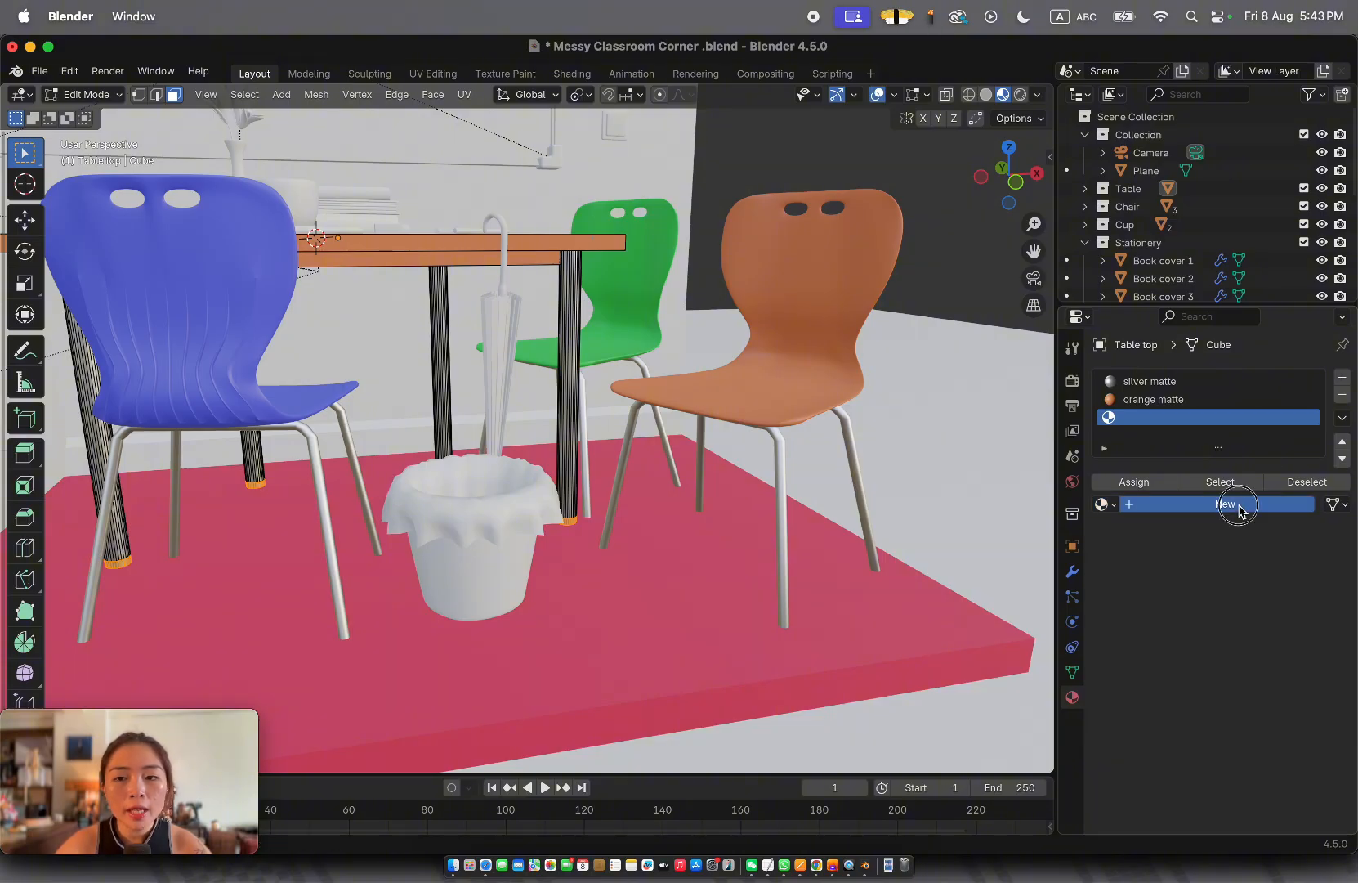
Darken the new foot cap material's base color to a near-black grey and set its roughness to 1.000
{"action": "left_click", "coordinate": [1268, 779]}
{"action": "left_click", "coordinate": [1283, 782]}
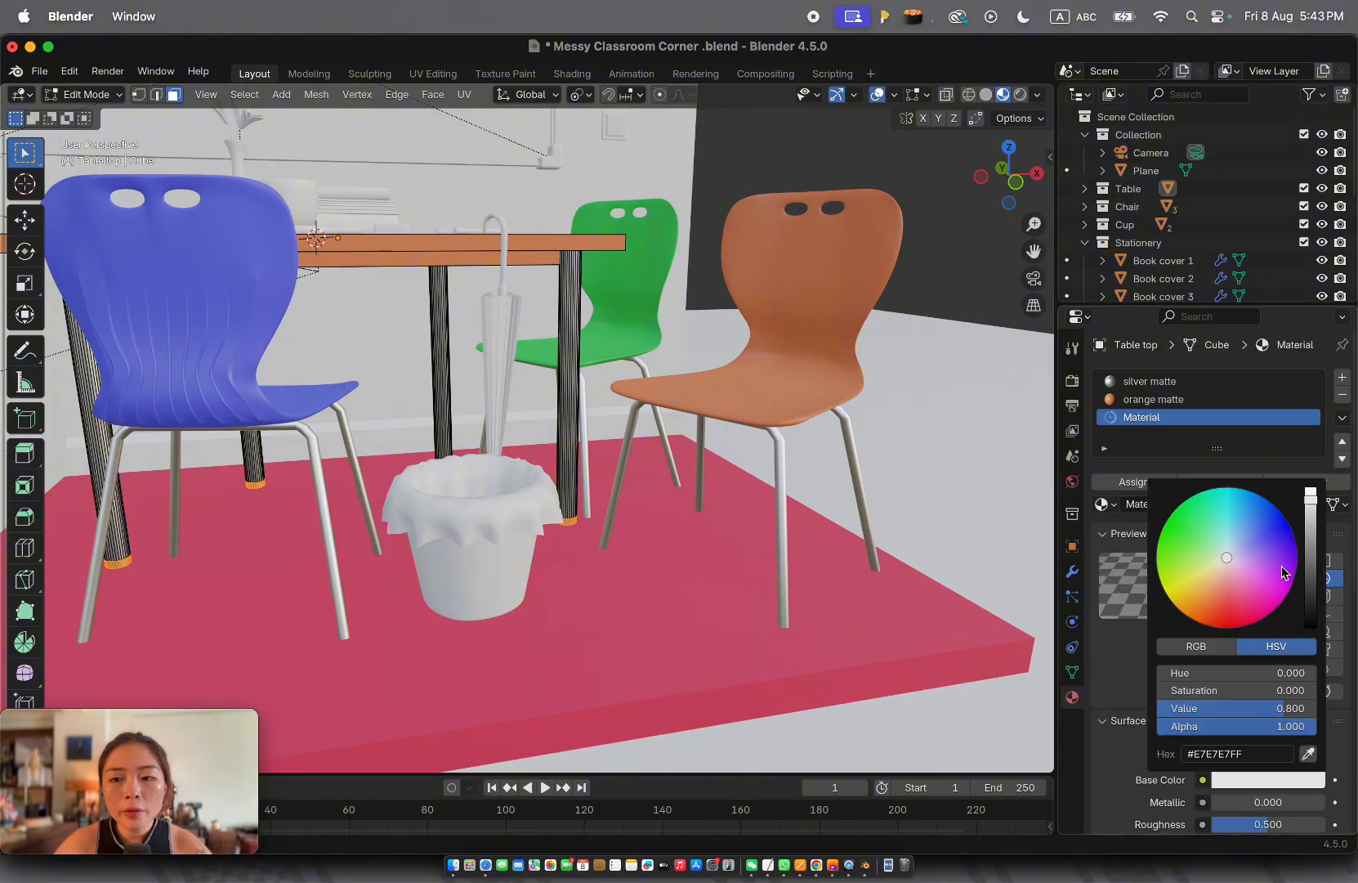
{"action": "left_click_drag", "start_coordinate": [1316, 525], "coordinate": [1313, 601]}
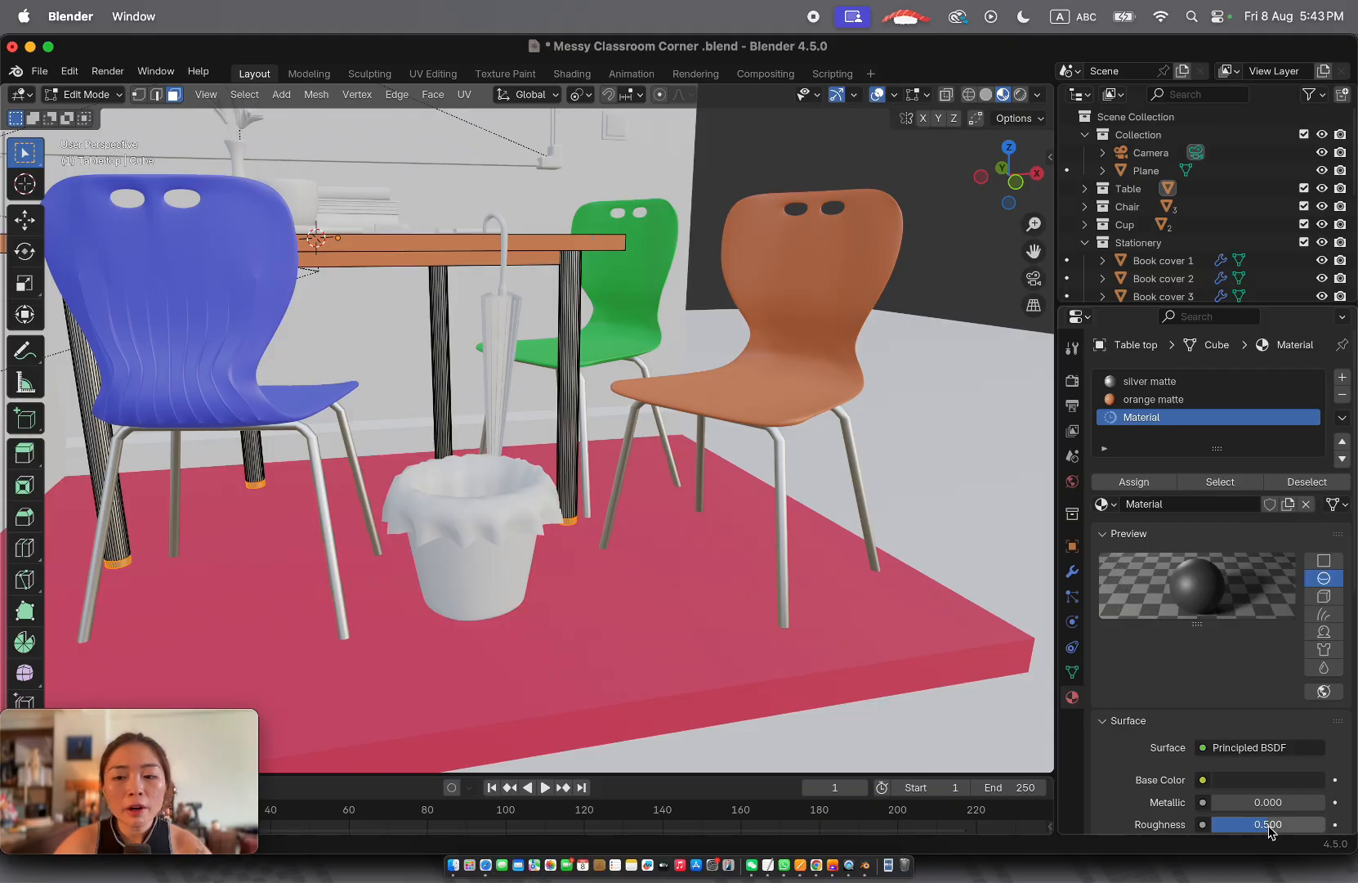
{"action": "left_click_drag", "start_coordinate": [1273, 825], "coordinate": [1329, 824]}
Rename the material grey matte, assign it to the selected foot caps, and return to Object Mode
{"action": "double_click", "coordinate": [1169, 504]}
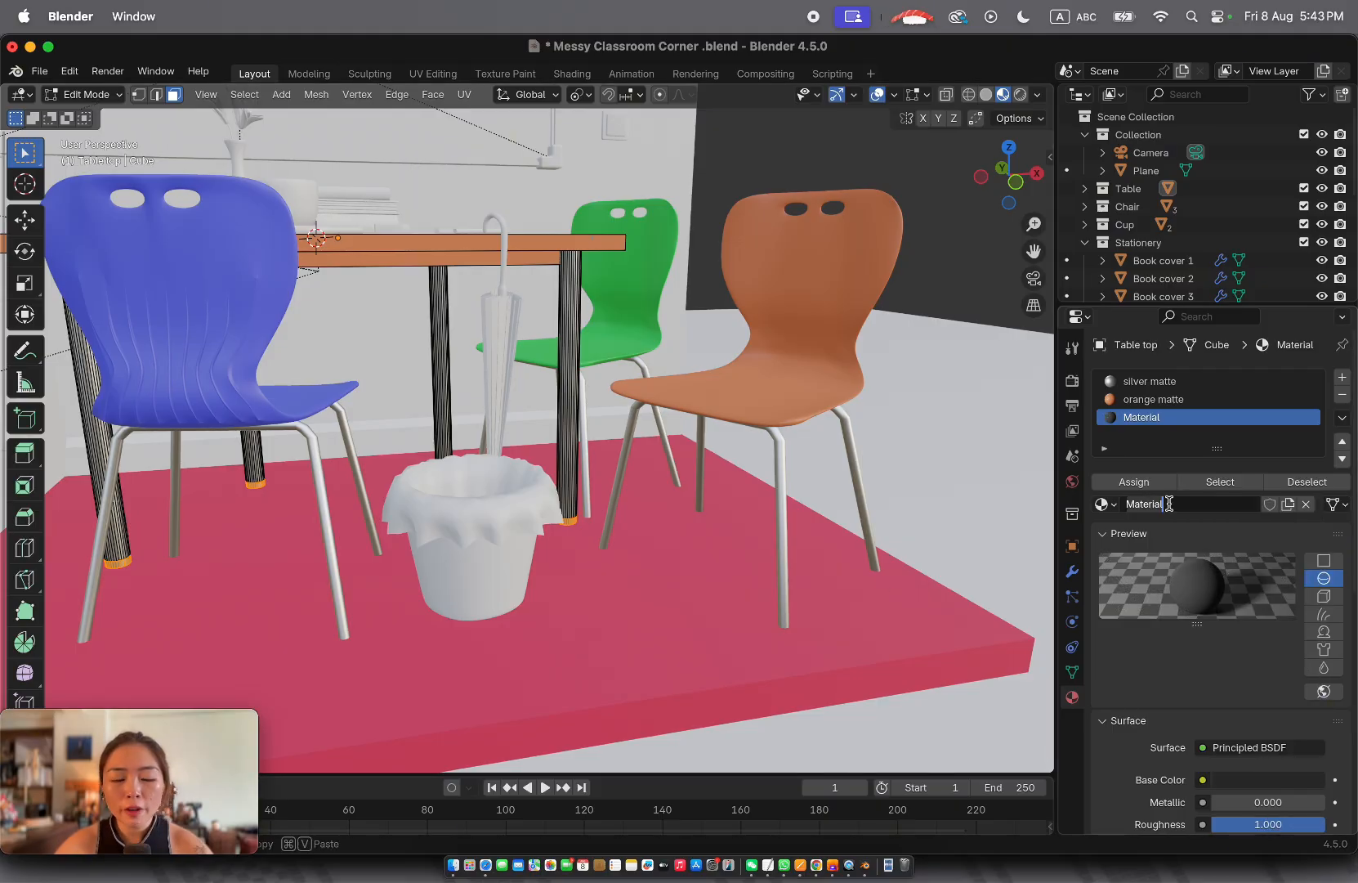
{"action": "type", "text": "g"}
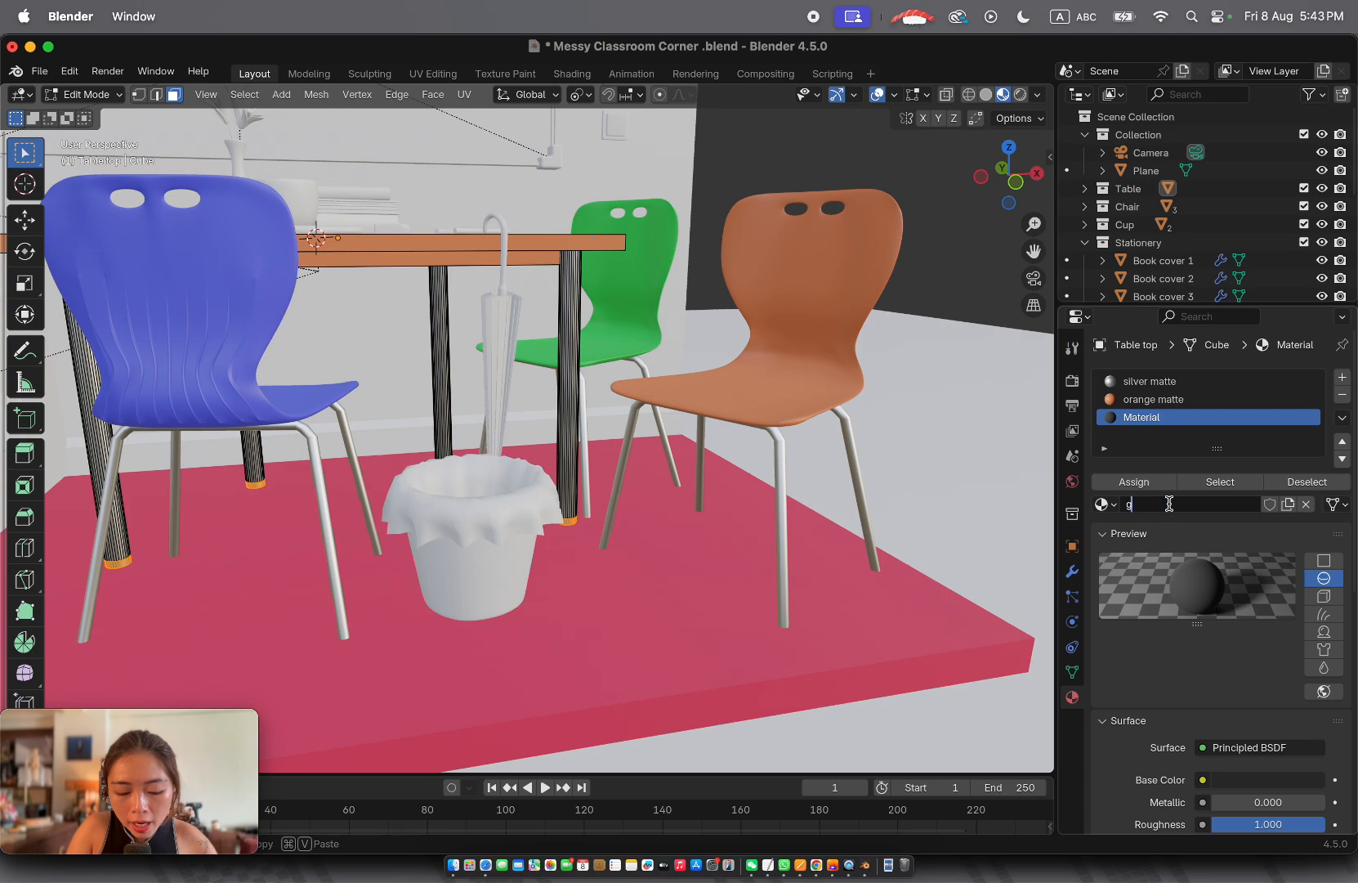
{"action": "type", "text": "rey matte"}
{"action": "key", "text": "Return"}
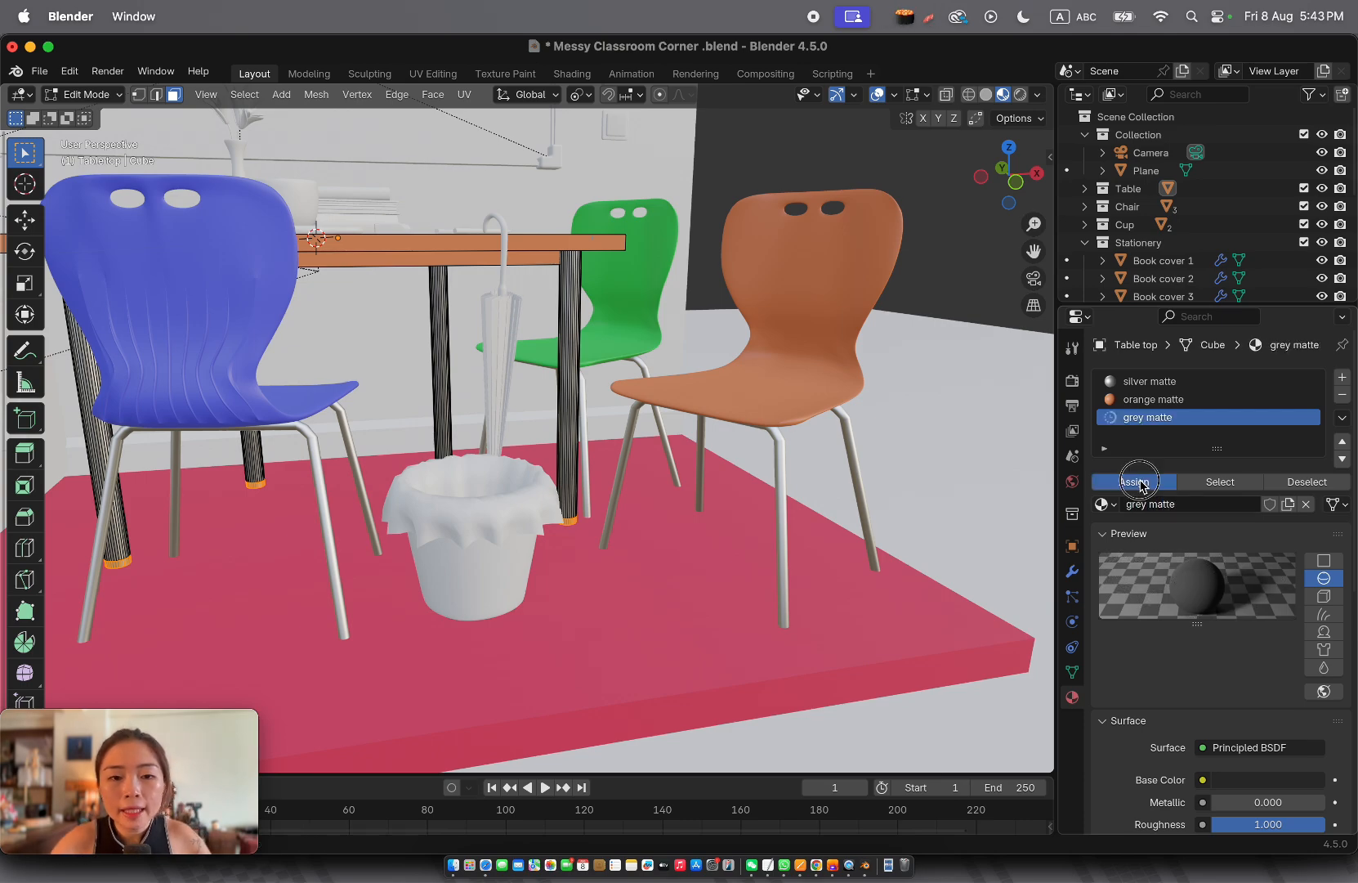
{"action": "key", "text": "Tab"}
Open the trash bin mesh for editing and select only the linked bin body, leaving the plastic bag unselected
{"action": "scroll", "coordinate": [287, 553], "scroll_direction": "down", "scroll_amount": 5}
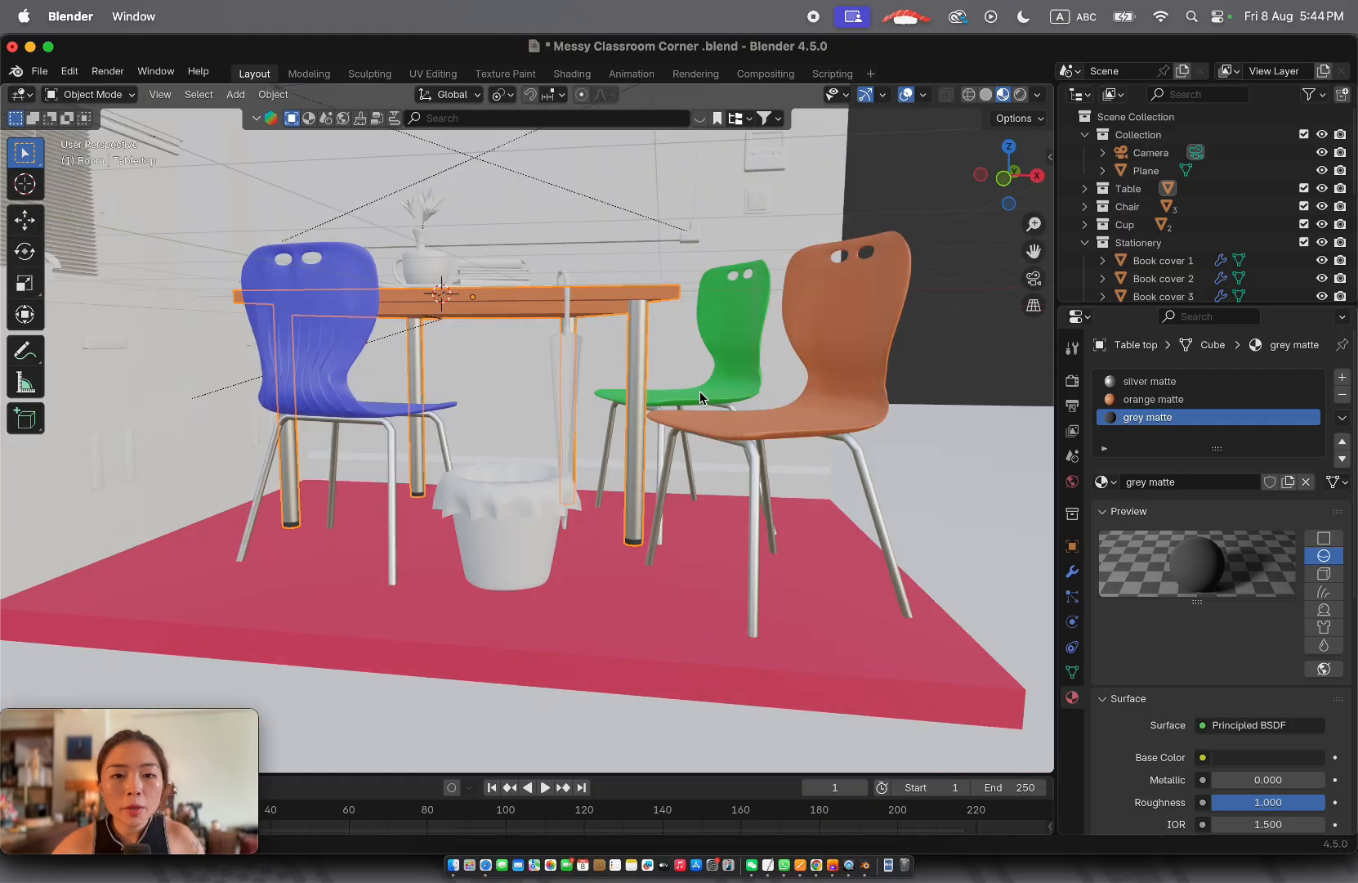
{"action": "scroll", "coordinate": [699, 391], "scroll_direction": "left", "scroll_amount": 5}
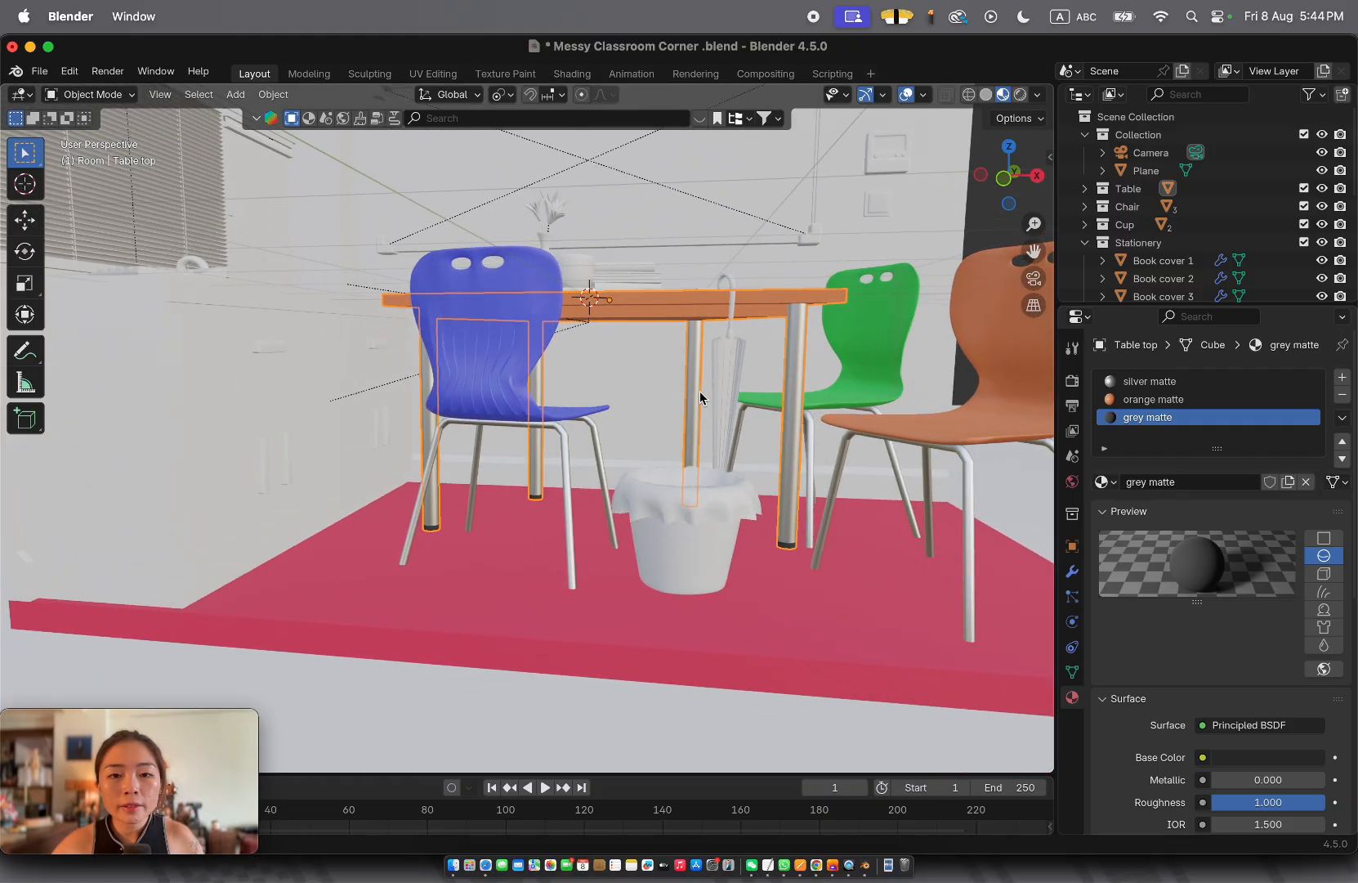
{"action": "scroll", "coordinate": [700, 391], "scroll_direction": "right", "scroll_amount": 5}
{"action": "scroll", "coordinate": [700, 390], "scroll_direction": "down", "scroll_amount": 5}
{"action": "scroll", "coordinate": [700, 391], "scroll_direction": "up", "scroll_amount": 7}
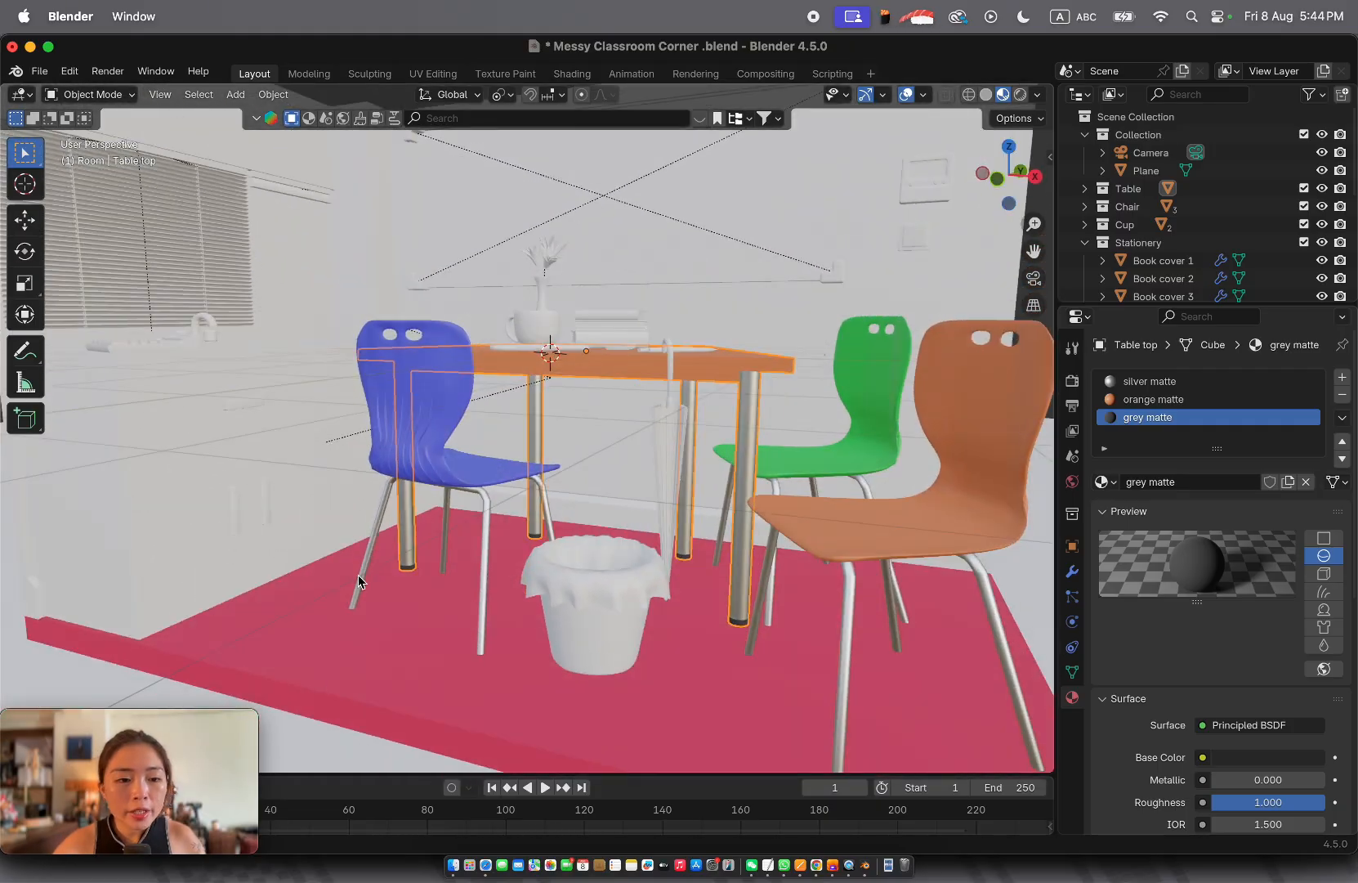
{"action": "scroll", "coordinate": [512, 569], "scroll_direction": "down", "scroll_amount": 3}
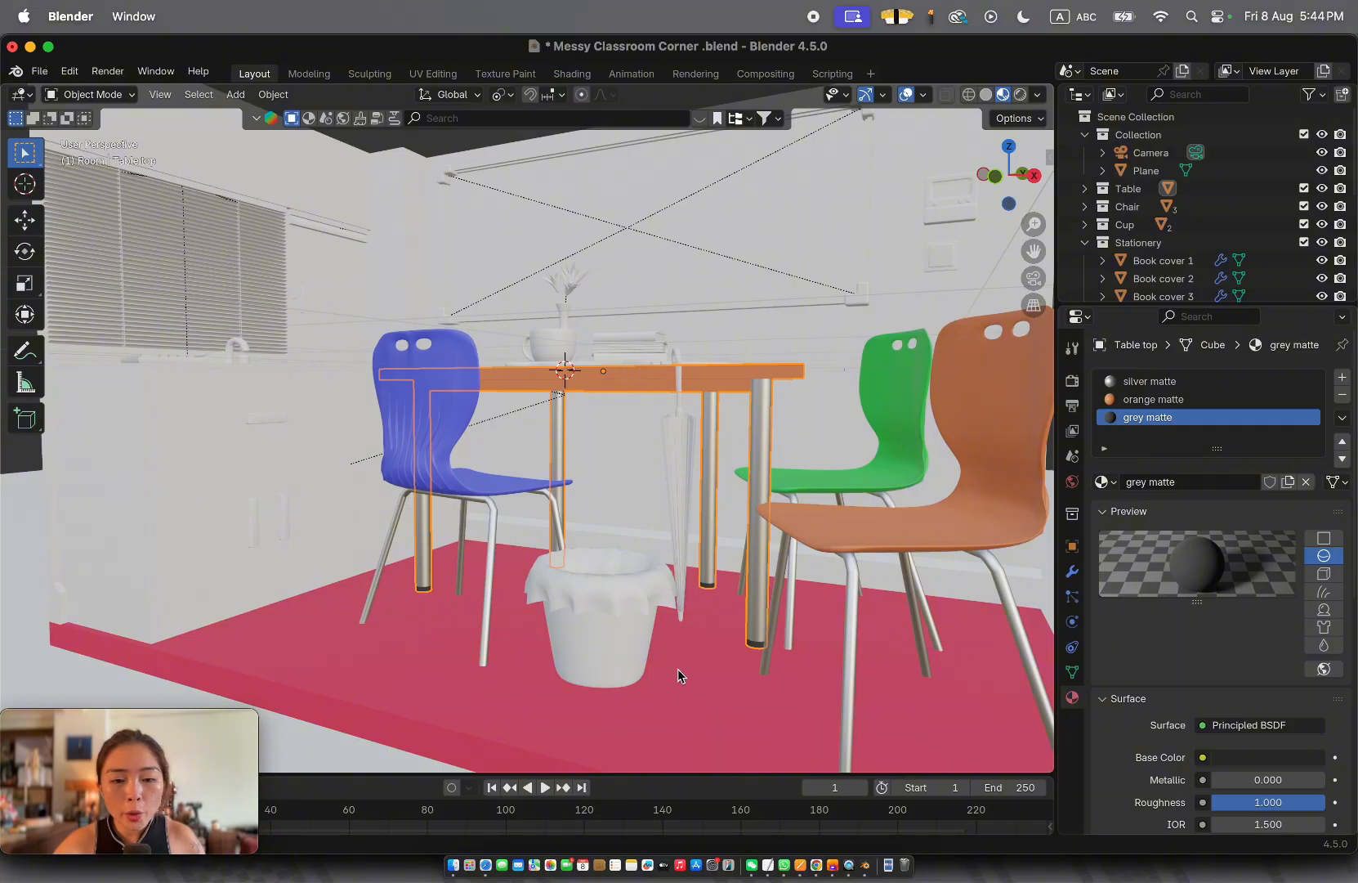
{"action": "left_click", "coordinate": [579, 585]}
{"action": "key", "text": "Tab"}
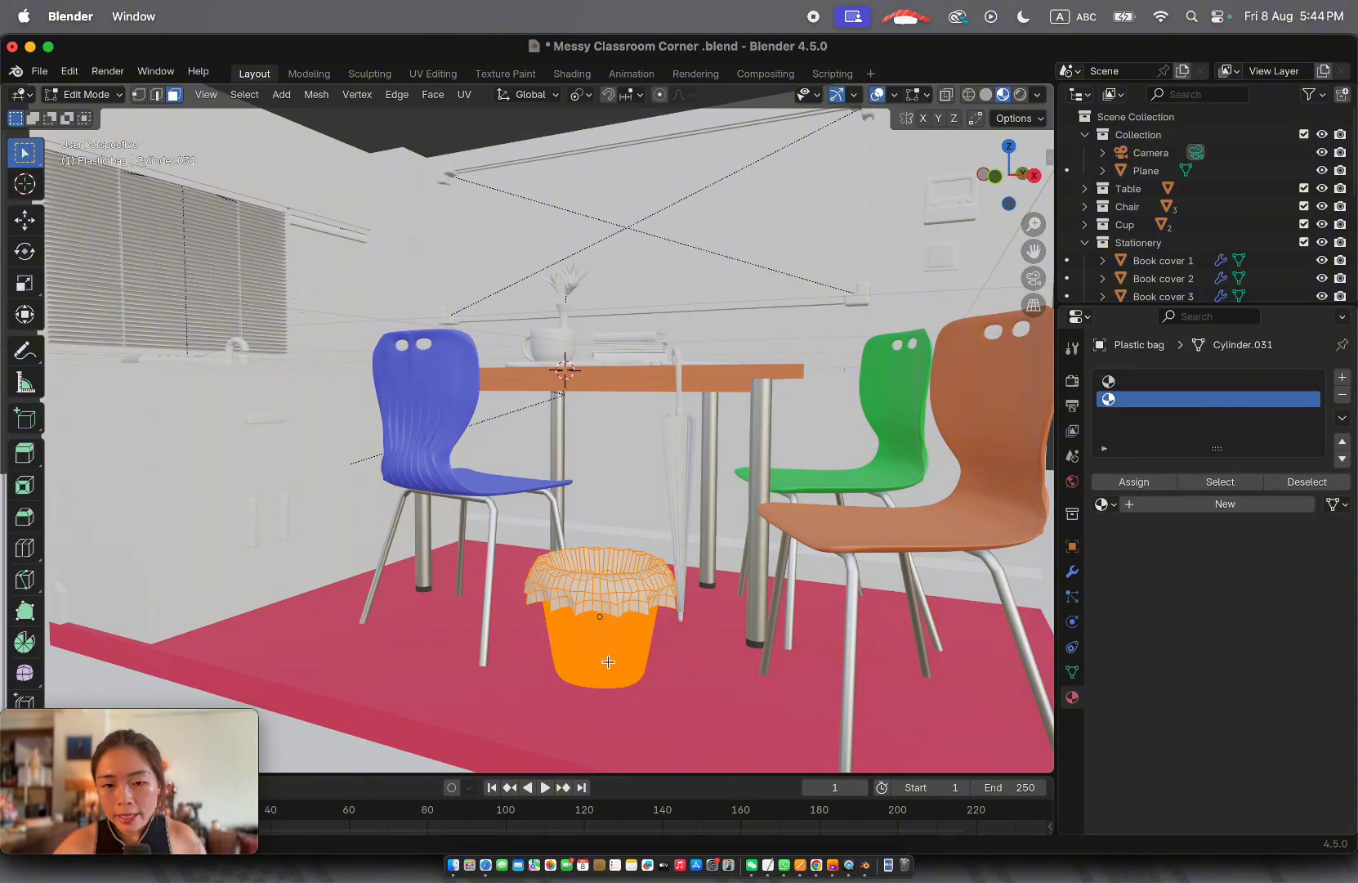
{"action": "key", "text": "alt+a"}
{"action": "key", "text": "l"}
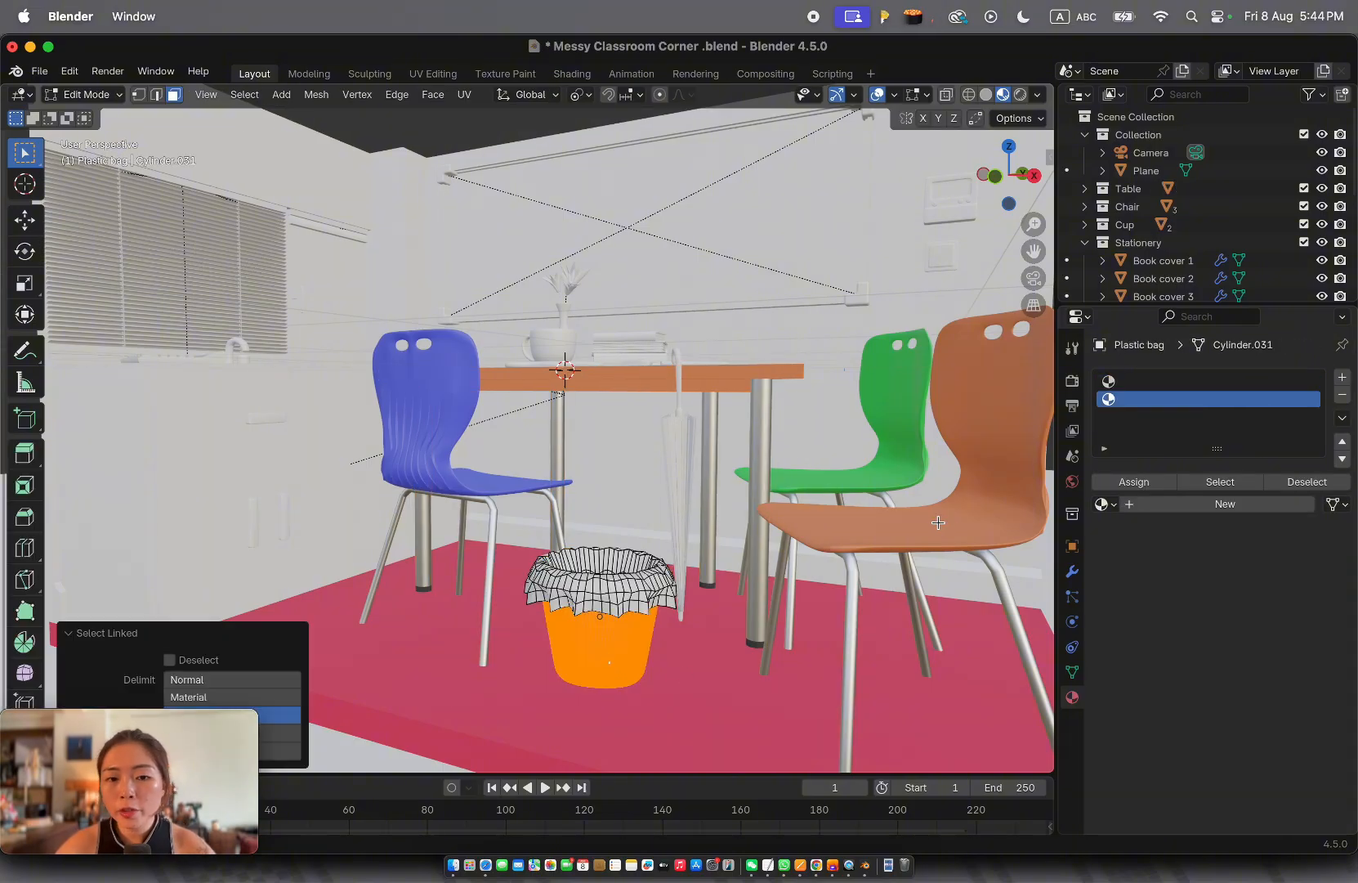
Remove both empty material slots from the plastic bag object in Object Mode and resume editing its mesh
{"action": "left_click", "coordinate": [1103, 505]}
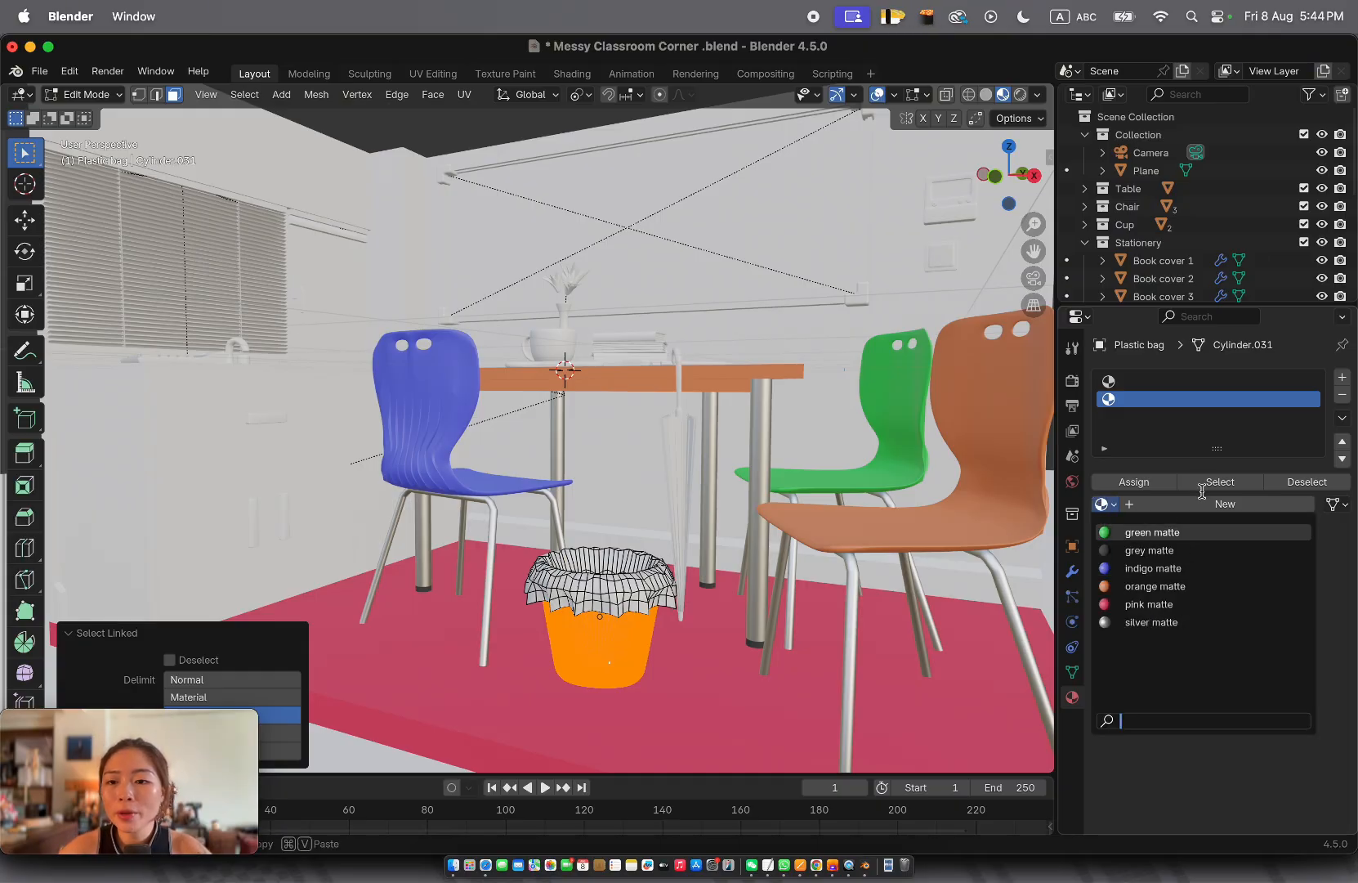
{"action": "left_click", "coordinate": [1342, 394]}
{"action": "key", "text": "Tab"}
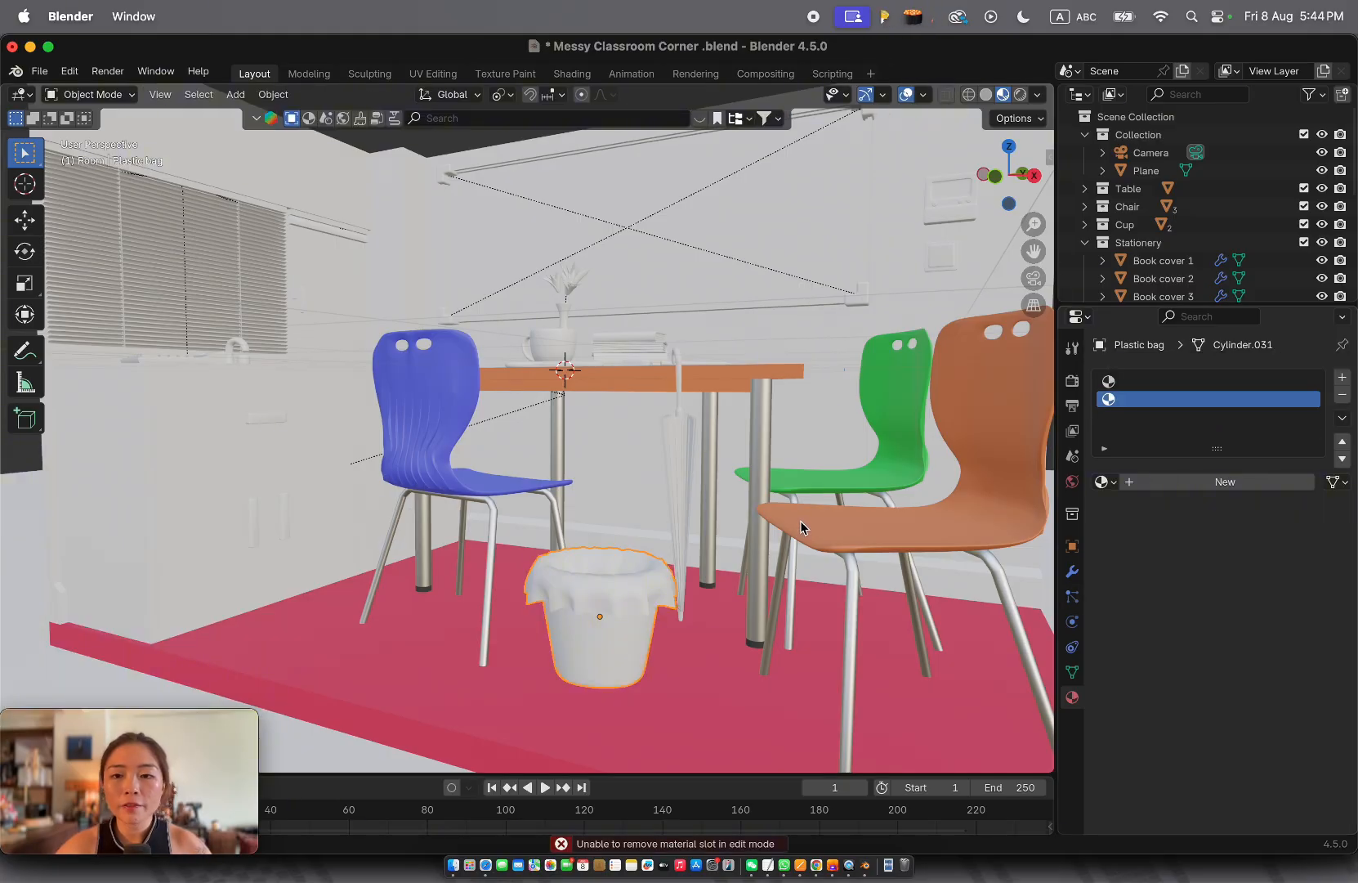
{"action": "left_click", "coordinate": [1344, 395]}
{"action": "left_click", "coordinate": [1345, 394]}
{"action": "key", "text": "Tab"}
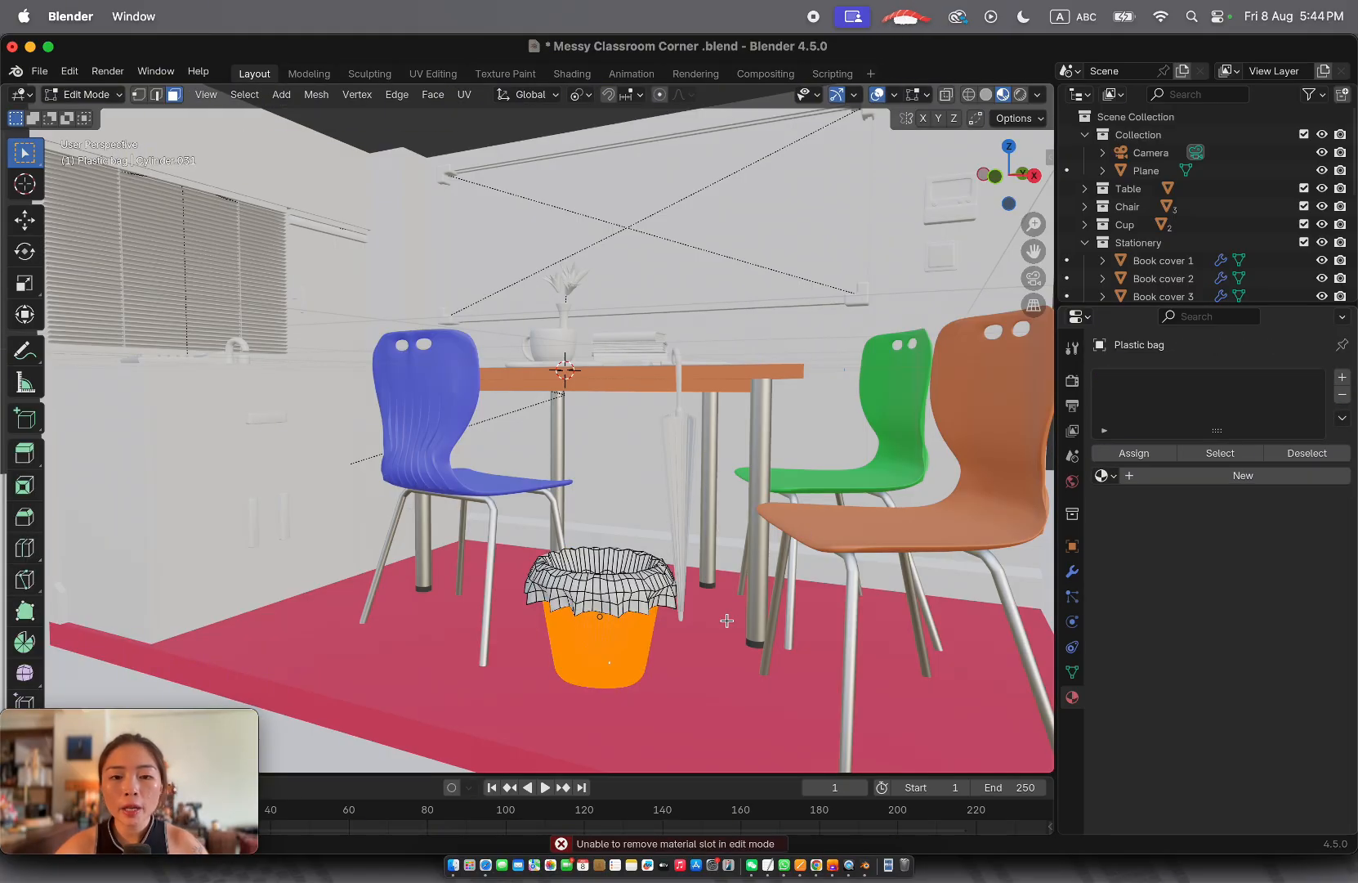
Add a material slot with a new material to the bin and set its base color to dark brown
{"action": "left_click", "coordinate": [1343, 377]}
{"action": "left_click", "coordinate": [1254, 474]}
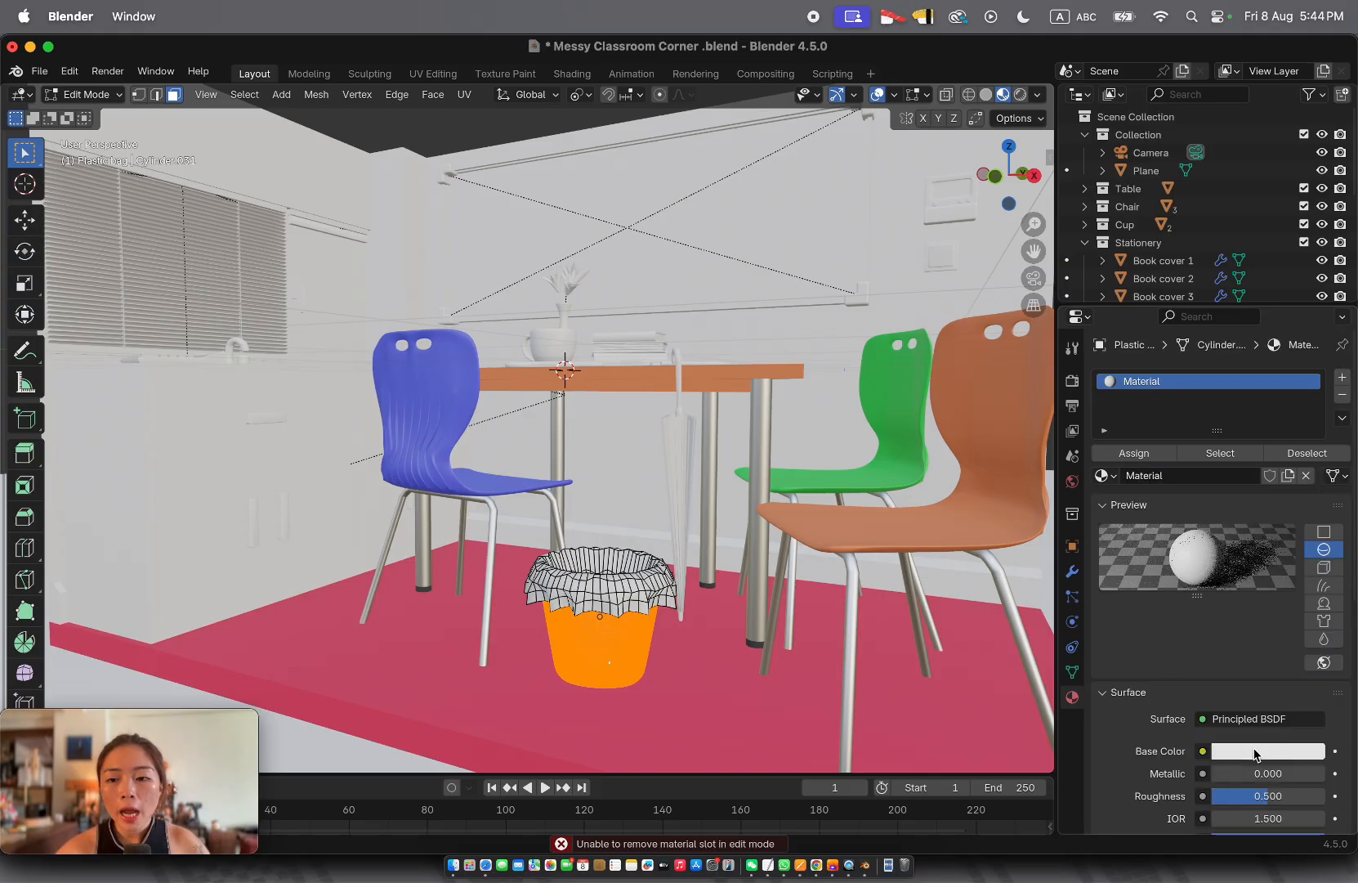
{"action": "left_click", "coordinate": [1256, 753]}
{"action": "left_click_drag", "start_coordinate": [1224, 523], "coordinate": [1203, 587]}
{"action": "left_click_drag", "start_coordinate": [1311, 499], "coordinate": [1311, 549]}
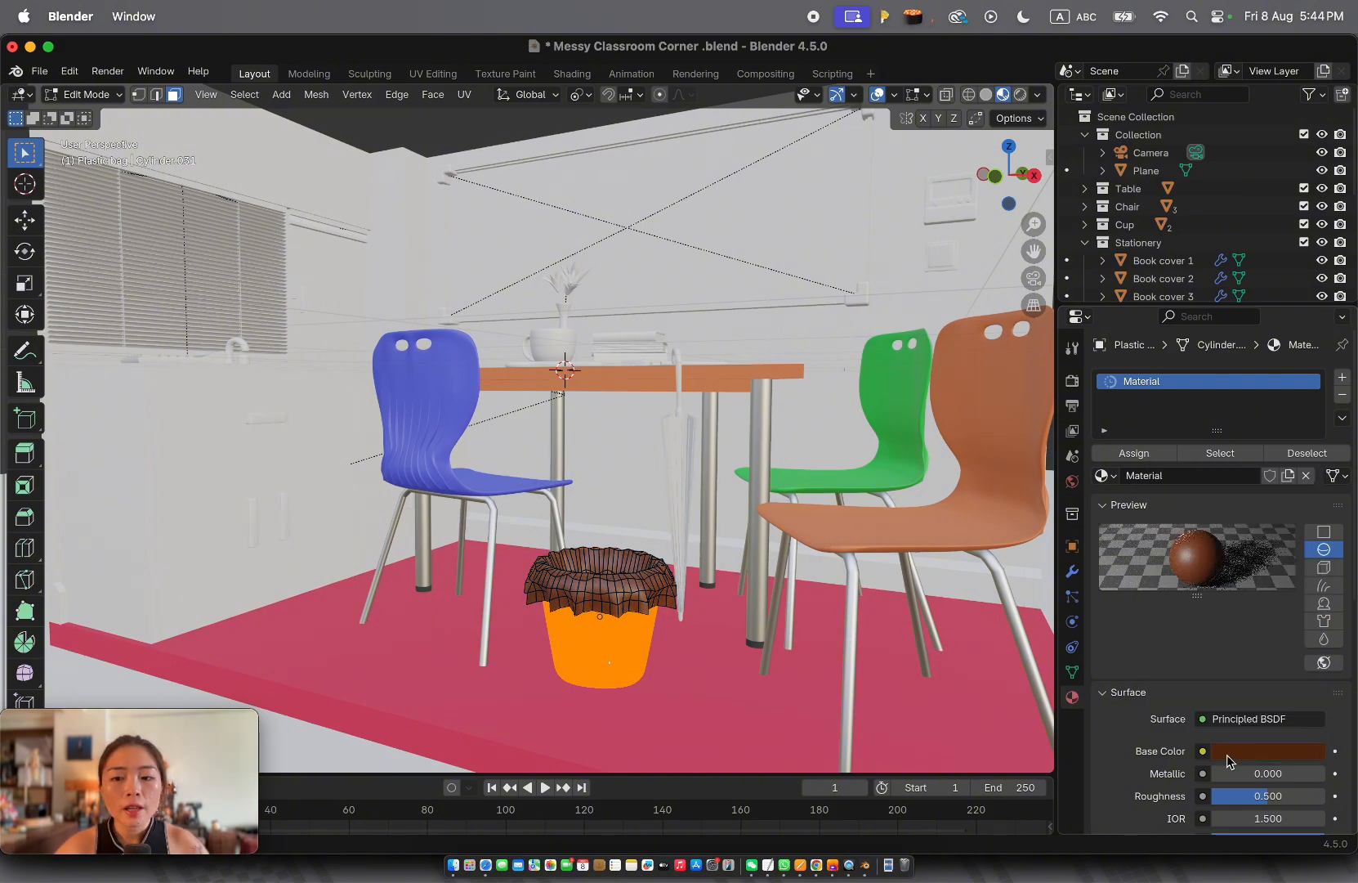
Set the brown bin material's metallic to 0.898 and roughness to 0.371, then leave Edit Mode
{"action": "scroll", "coordinate": [1248, 750], "scroll_direction": "down", "scroll_amount": 2}
{"action": "left_click_drag", "start_coordinate": [1267, 753], "coordinate": [1300, 753]}
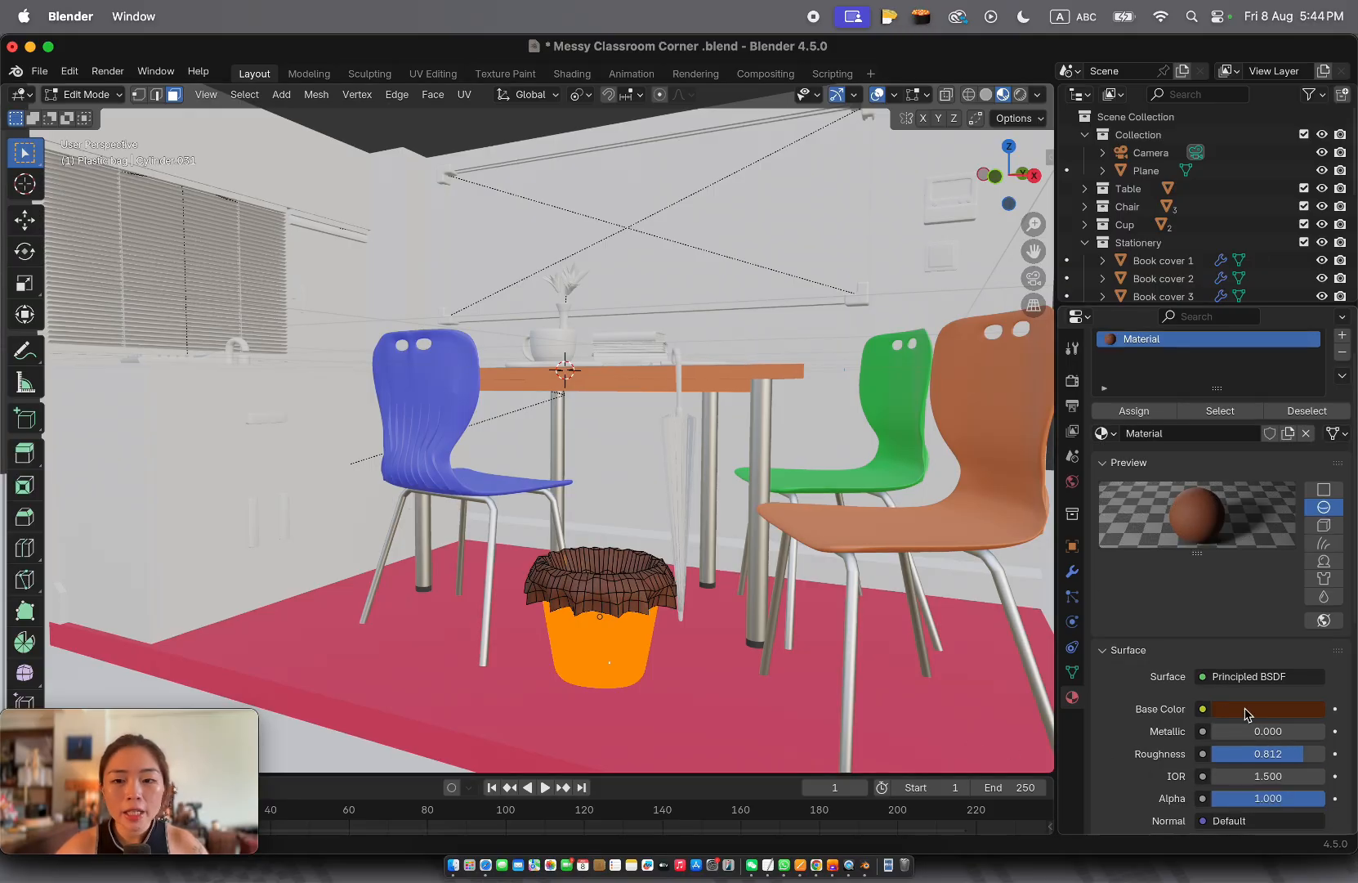
{"action": "left_click", "coordinate": [1246, 709]}
{"action": "mouse_move", "coordinate": [1246, 731]}
{"action": "left_mouse_down"}
{"action": "mouse_move", "coordinate": [1316, 731]}
{"action": "mouse_move", "coordinate": [1254, 754]}
{"action": "left_mouse_up"}
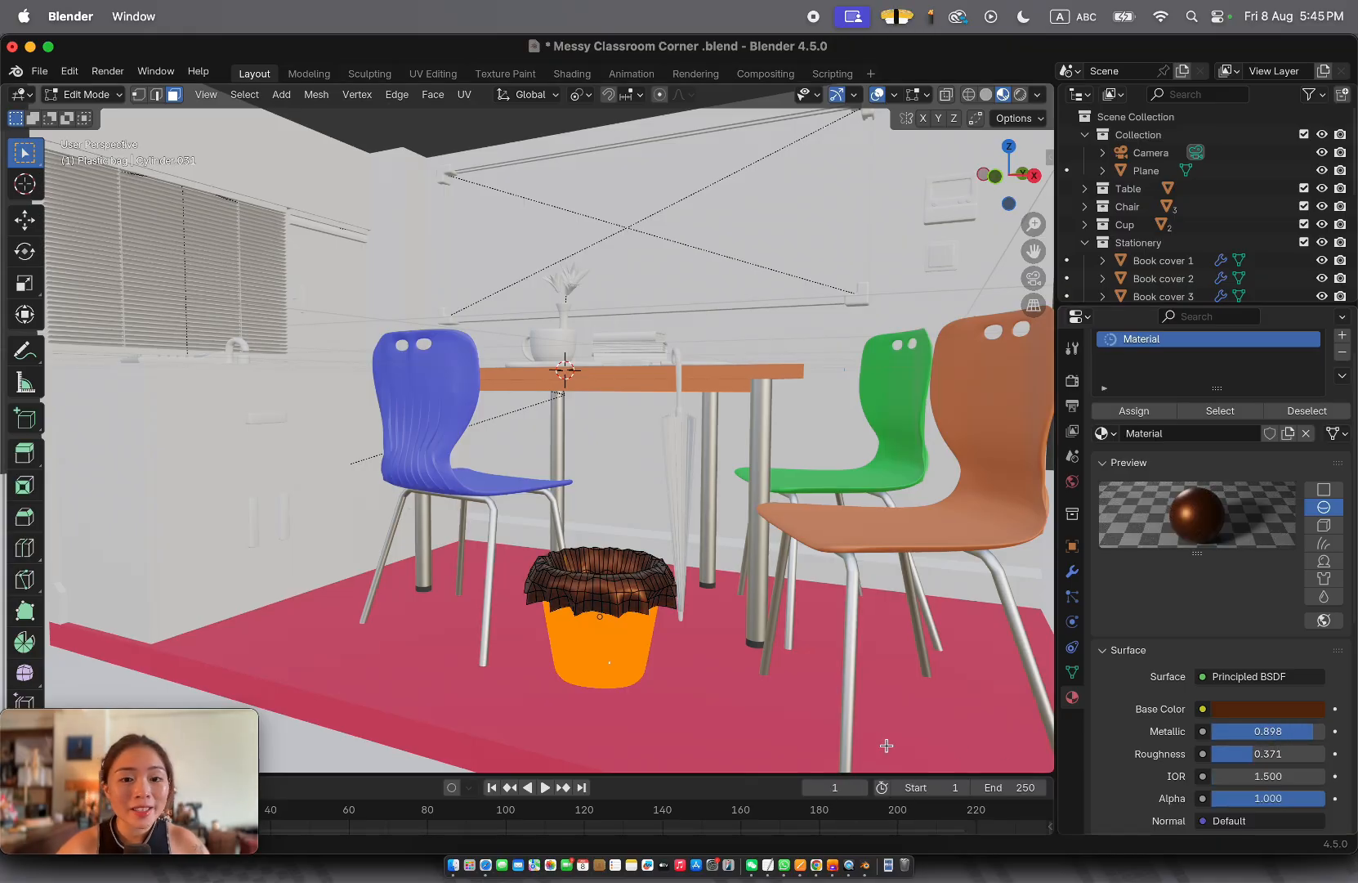
{"action": "key", "text": "Tab"}
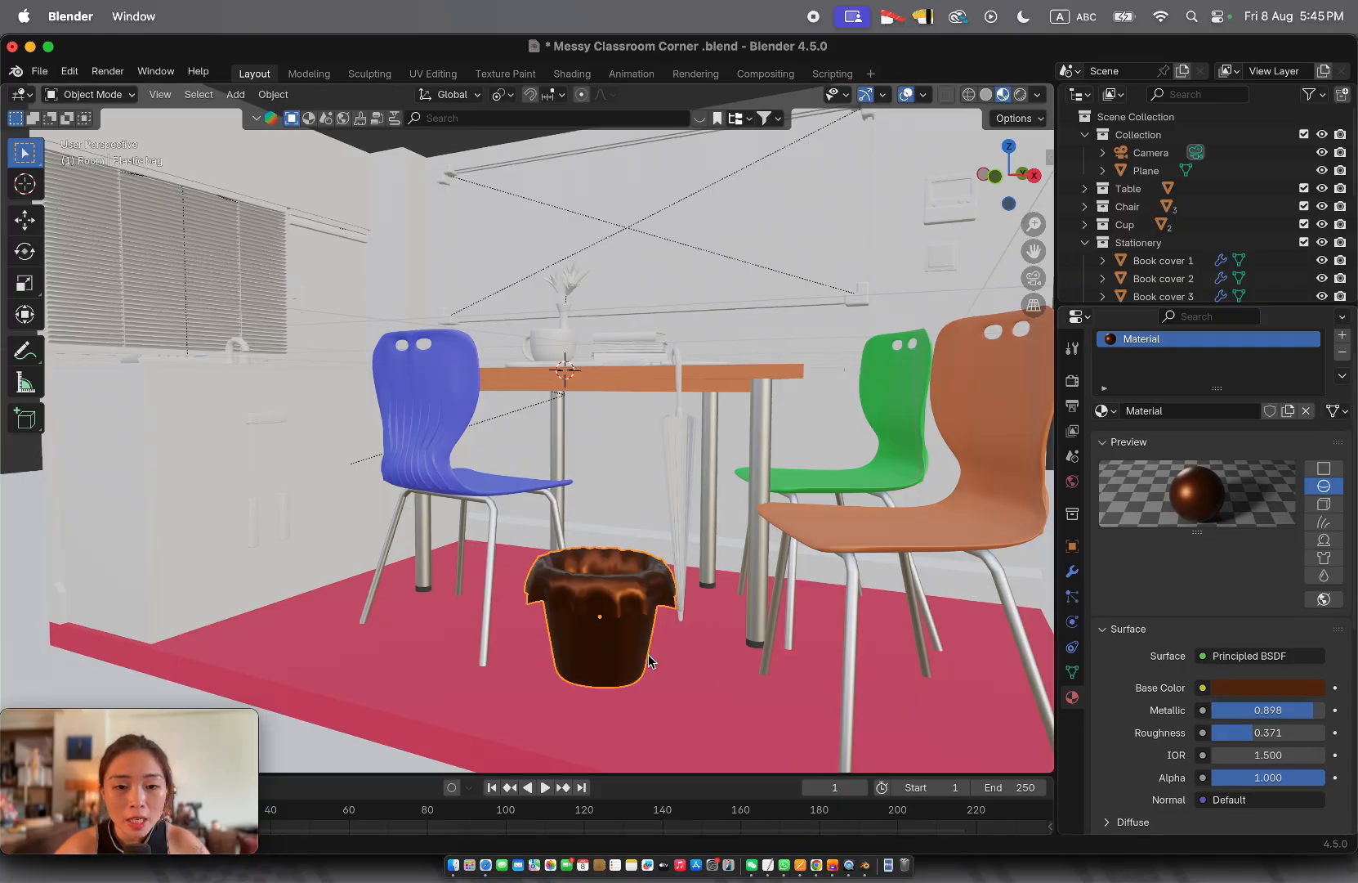
Reopen the bin mesh for editing and select only the linked plastic bag draped over the rim
{"action": "left_click", "coordinate": [741, 663]}
{"action": "scroll", "coordinate": [740, 664], "scroll_direction": "left", "scroll_amount": 5}
{"action": "scroll", "coordinate": [741, 664], "scroll_direction": "down", "scroll_amount": 5}
{"action": "scroll", "coordinate": [740, 663], "scroll_direction": "up", "scroll_amount": 10}
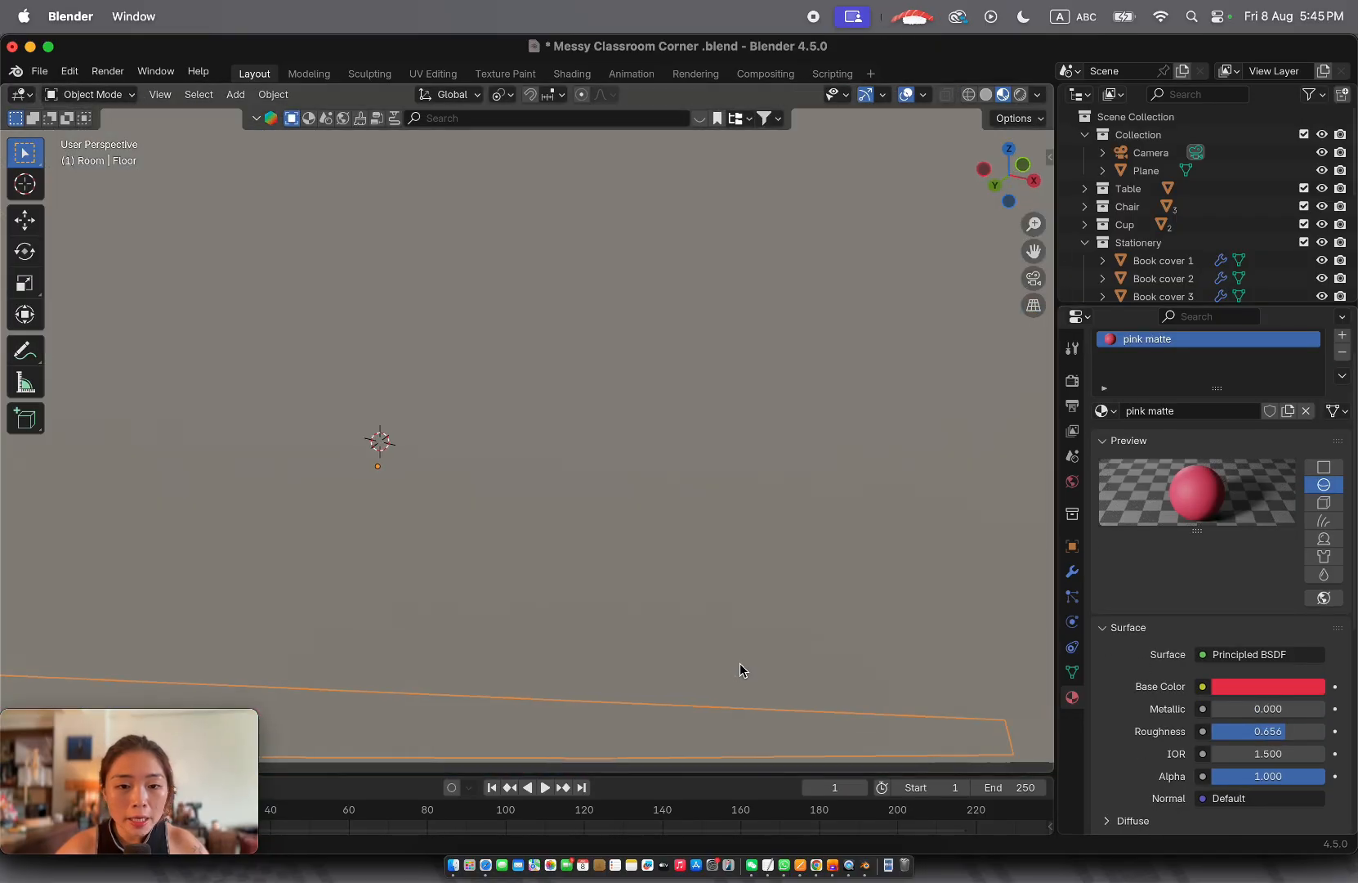
{"action": "scroll", "coordinate": [739, 664], "scroll_direction": "right", "scroll_amount": 2}
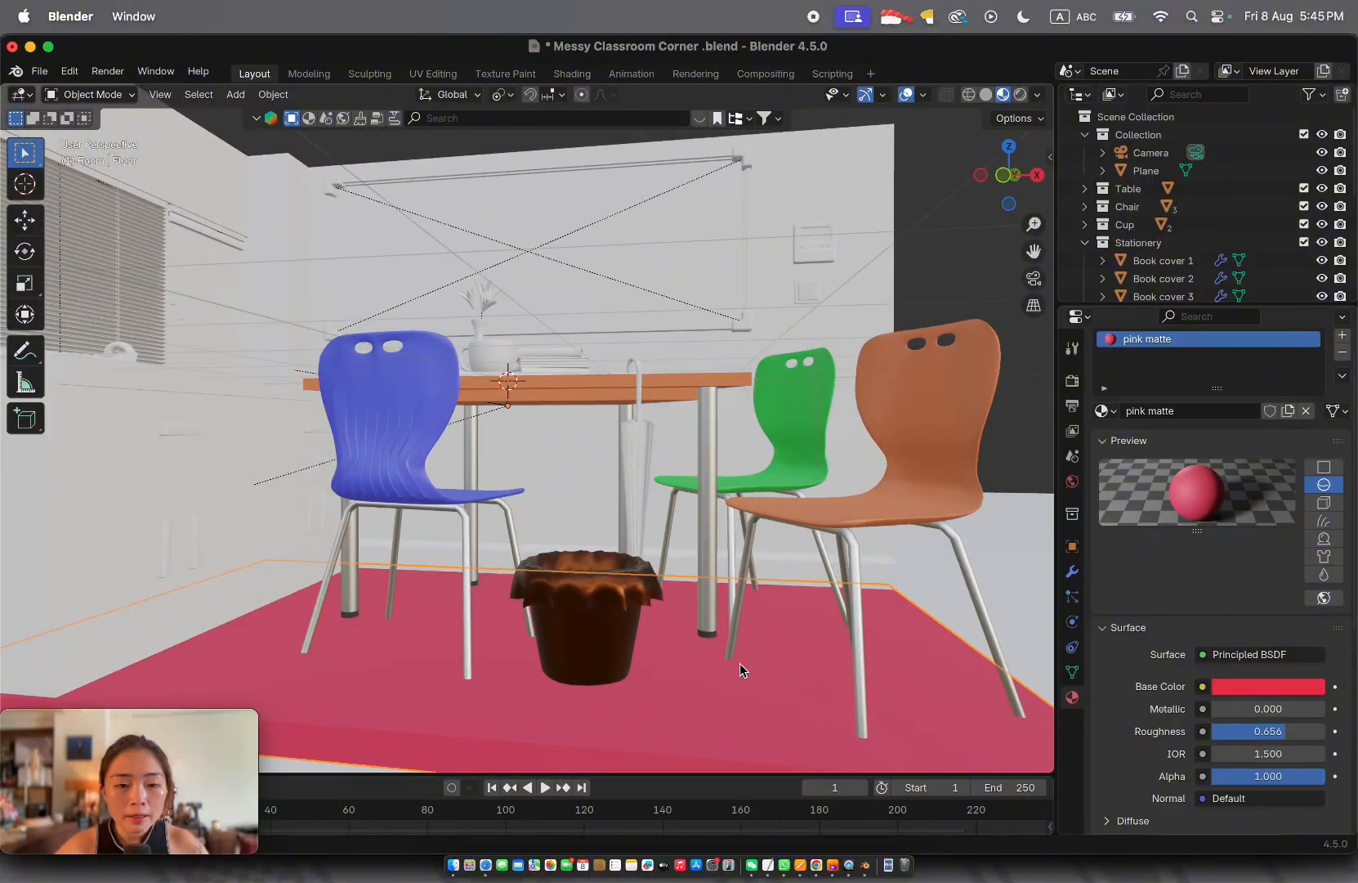
{"action": "left_click", "coordinate": [612, 542]}
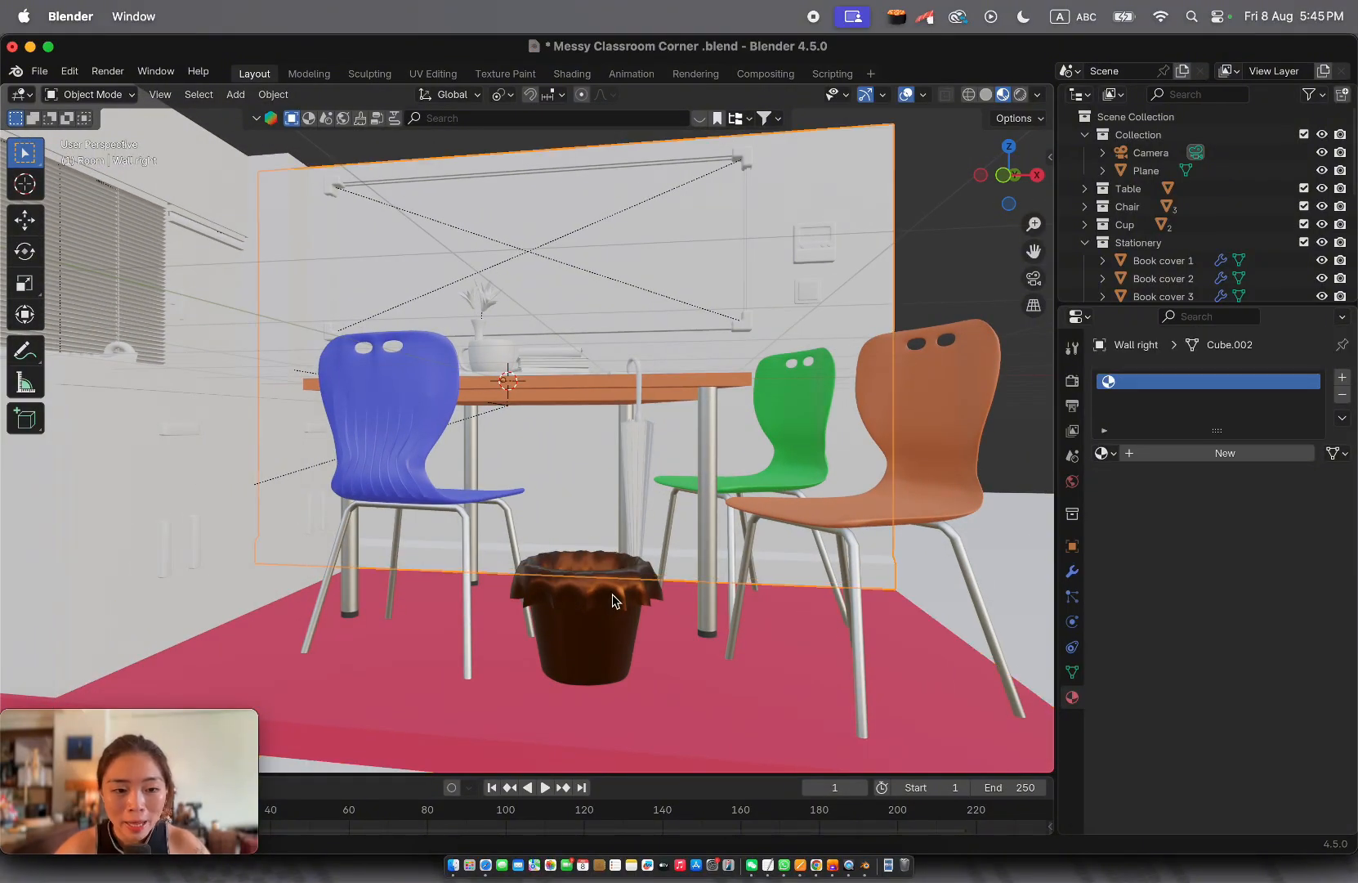
{"action": "left_click", "coordinate": [612, 601]}
{"action": "key", "text": "Tab"}
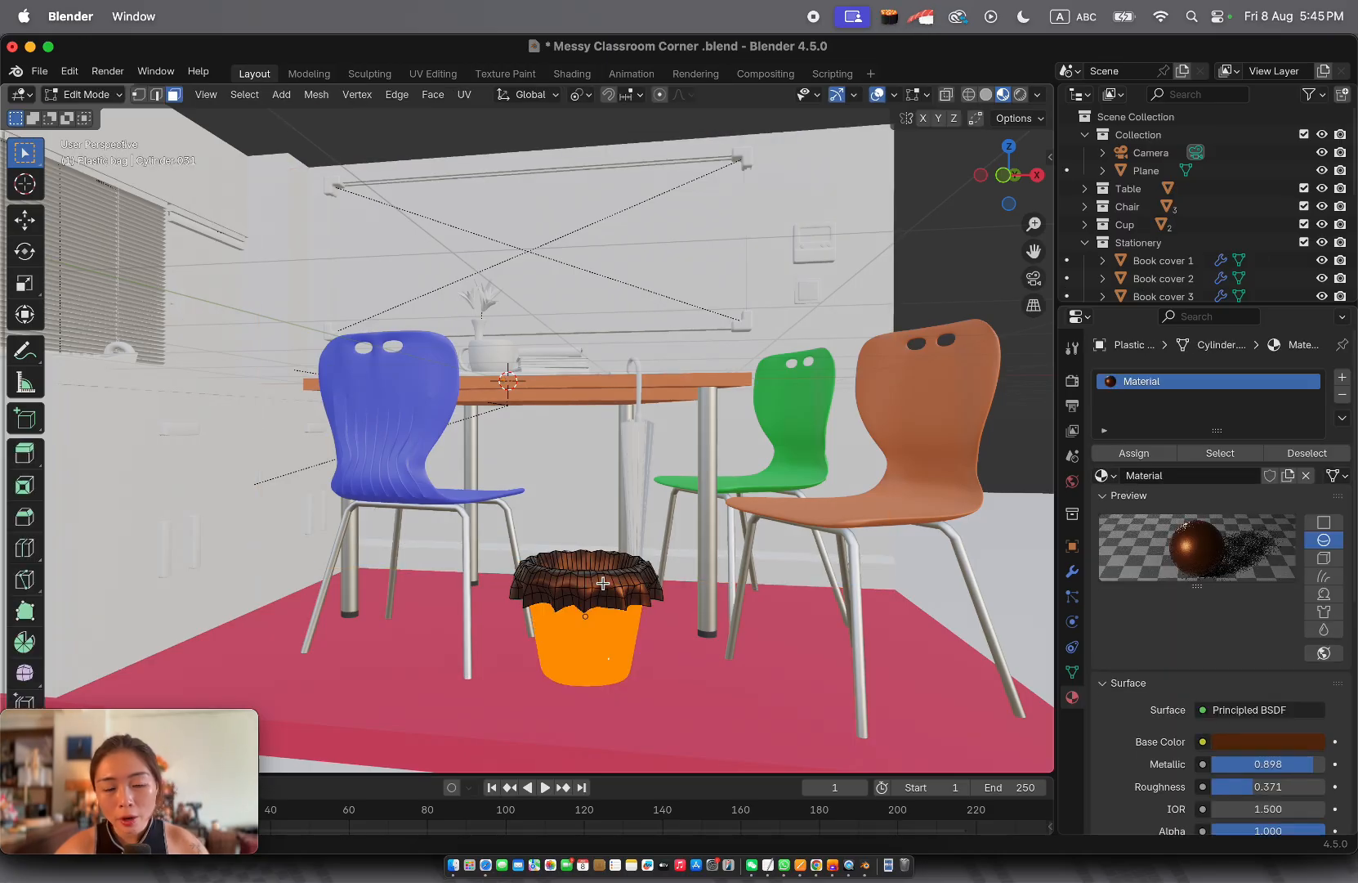
{"action": "key", "text": "ctrl+l"}
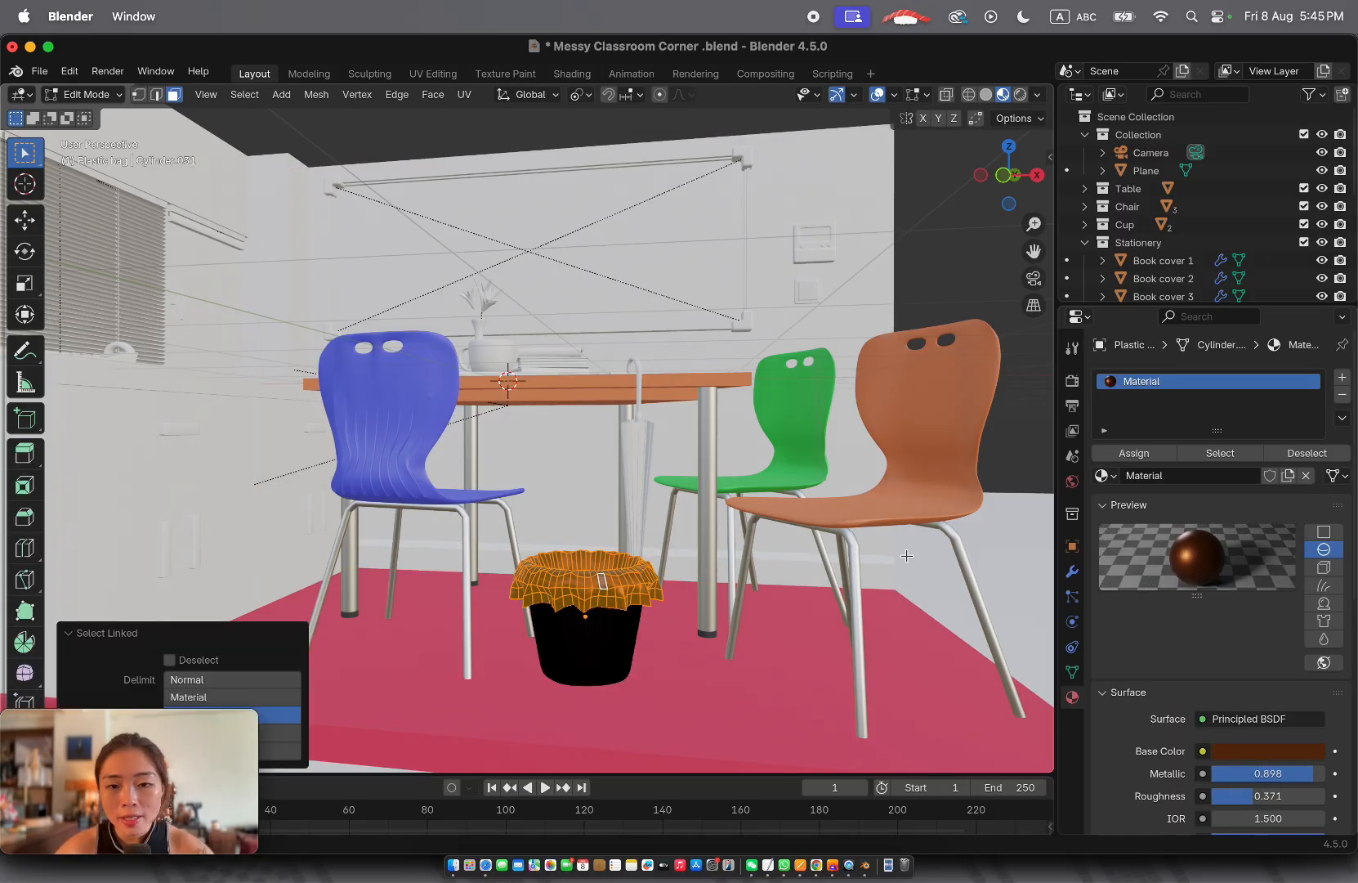
Add a second material slot with a new material to the bin and name the material black shiny
{"action": "left_click", "coordinate": [1342, 377]}
{"action": "left_click", "coordinate": [1140, 503]}
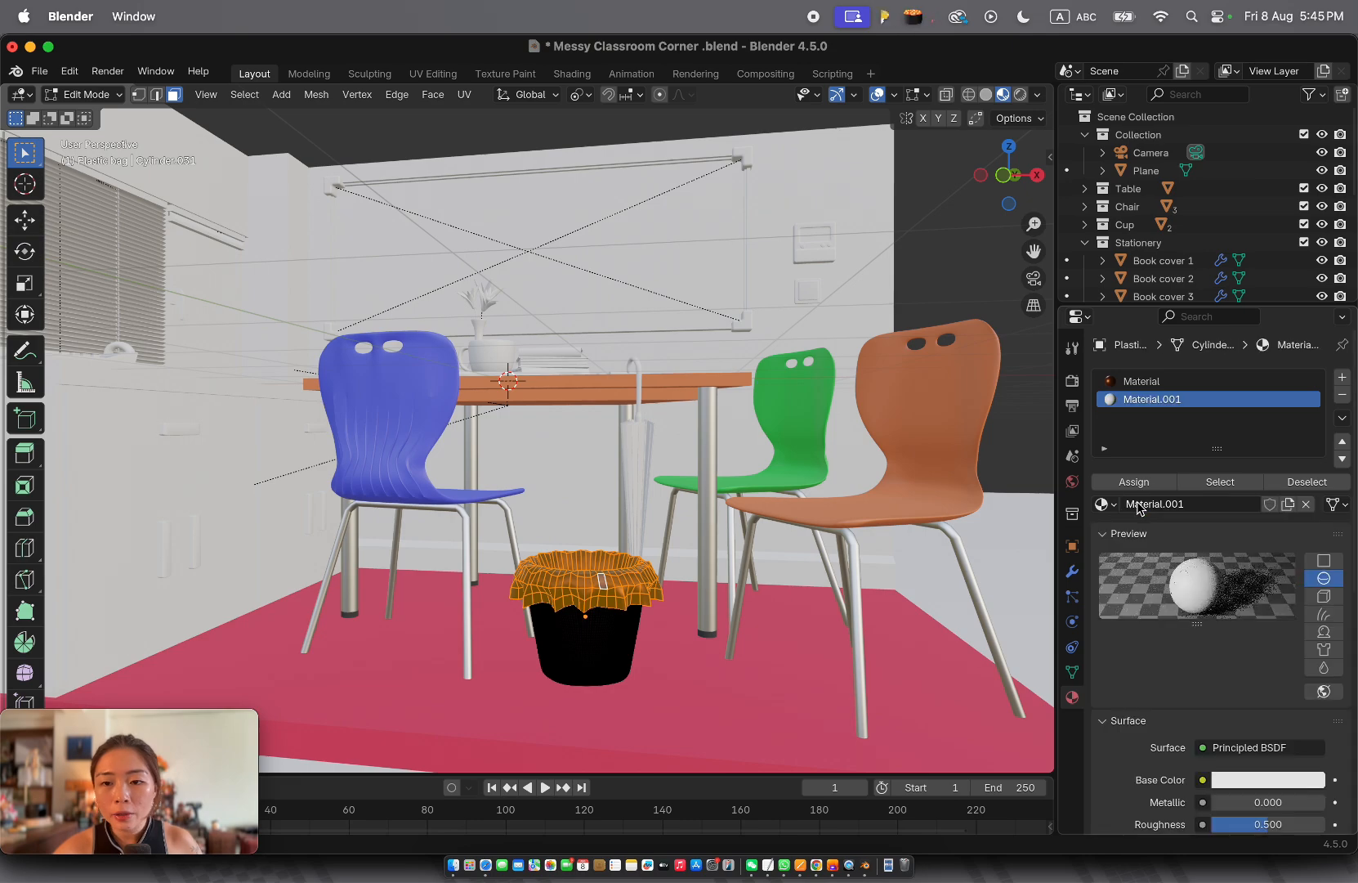
{"action": "double_click", "coordinate": [1140, 503]}
{"action": "type", "text": "black"}
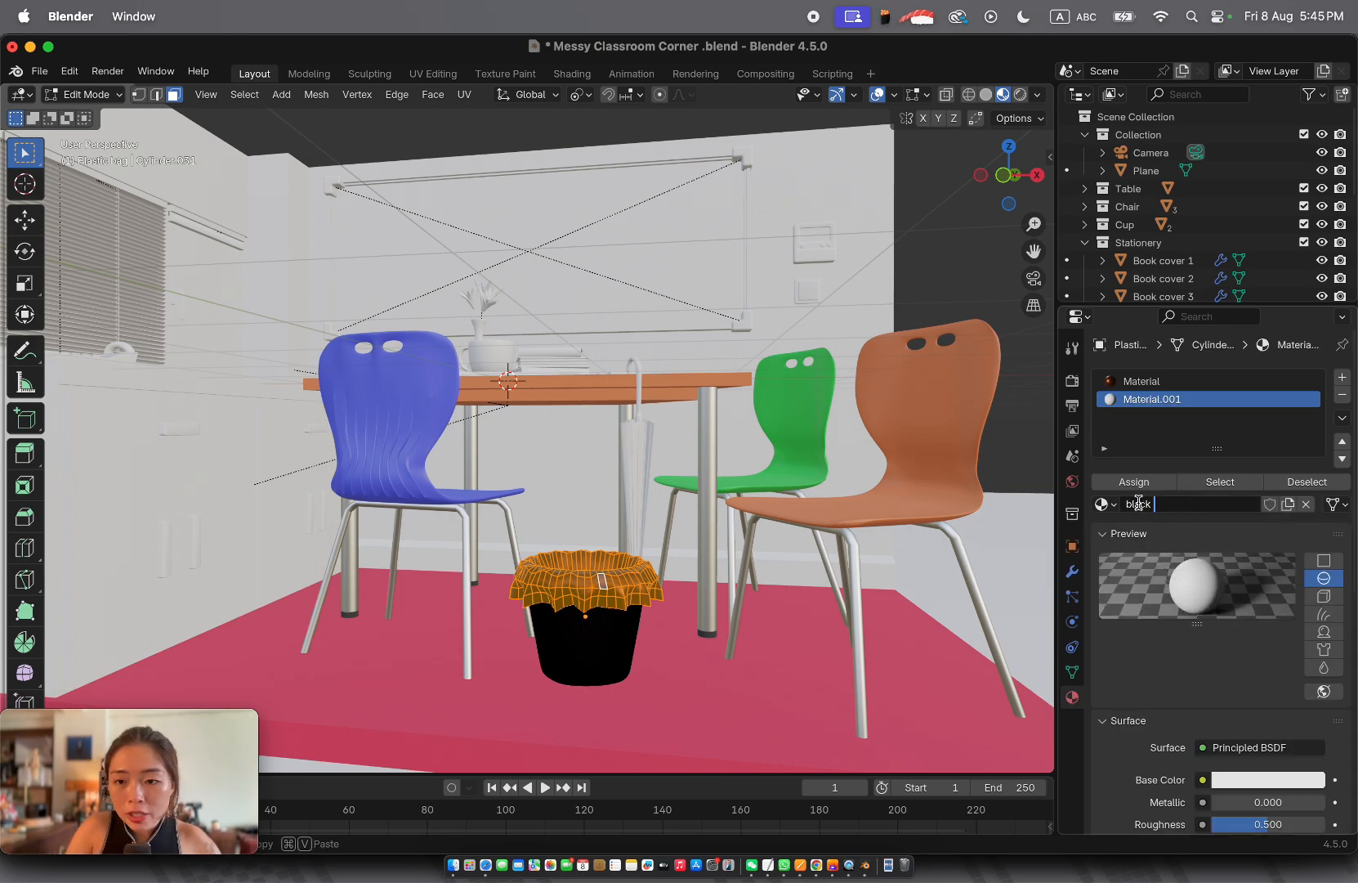
{"action": "type", "text": " shiny"}
{"action": "key", "text": "Return"}
Set the black shiny material's base color to black and assign it to the selected plastic bag
{"action": "left_click", "coordinate": [1268, 780]}
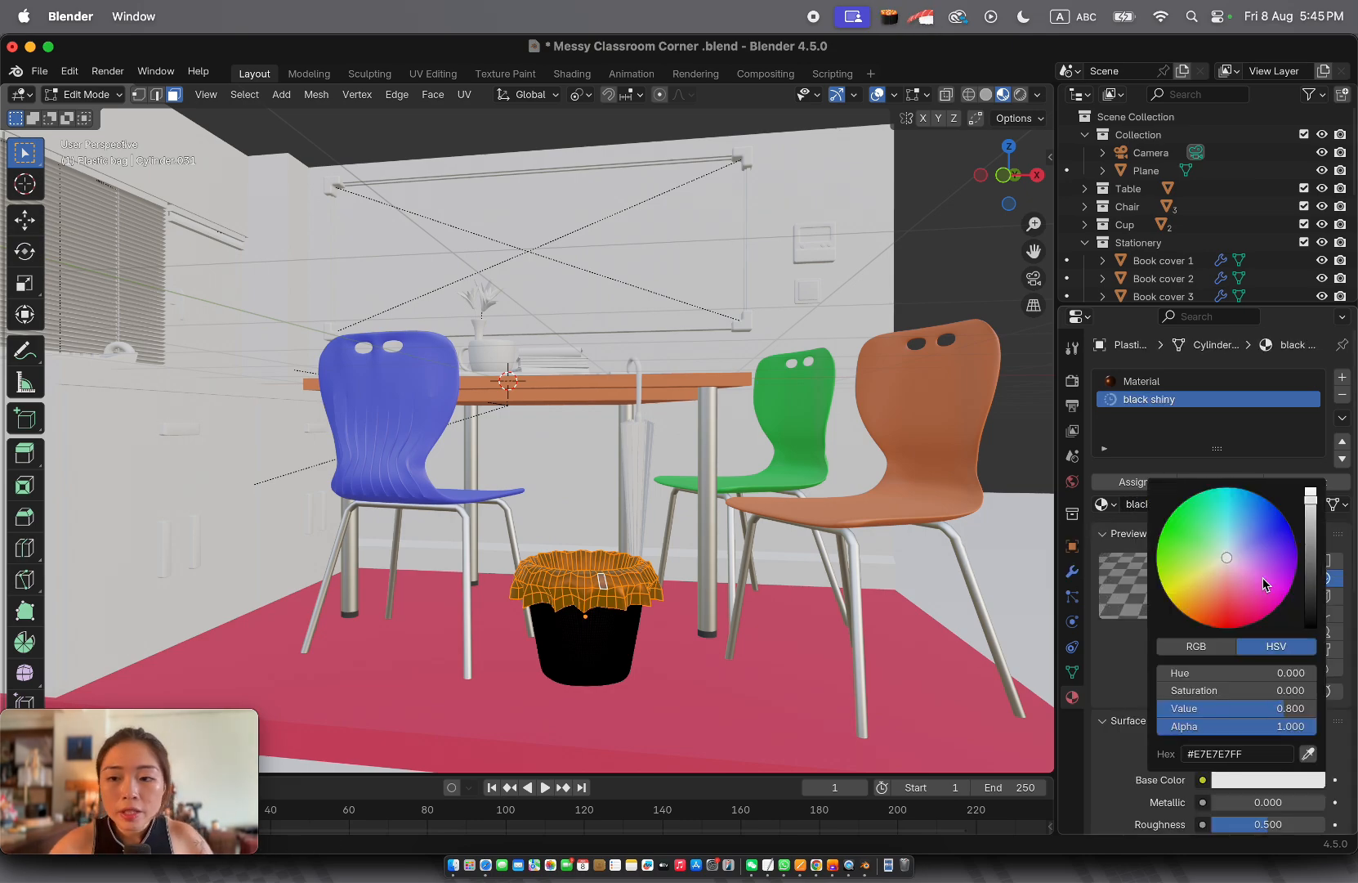
{"action": "left_click", "coordinate": [1311, 626]}
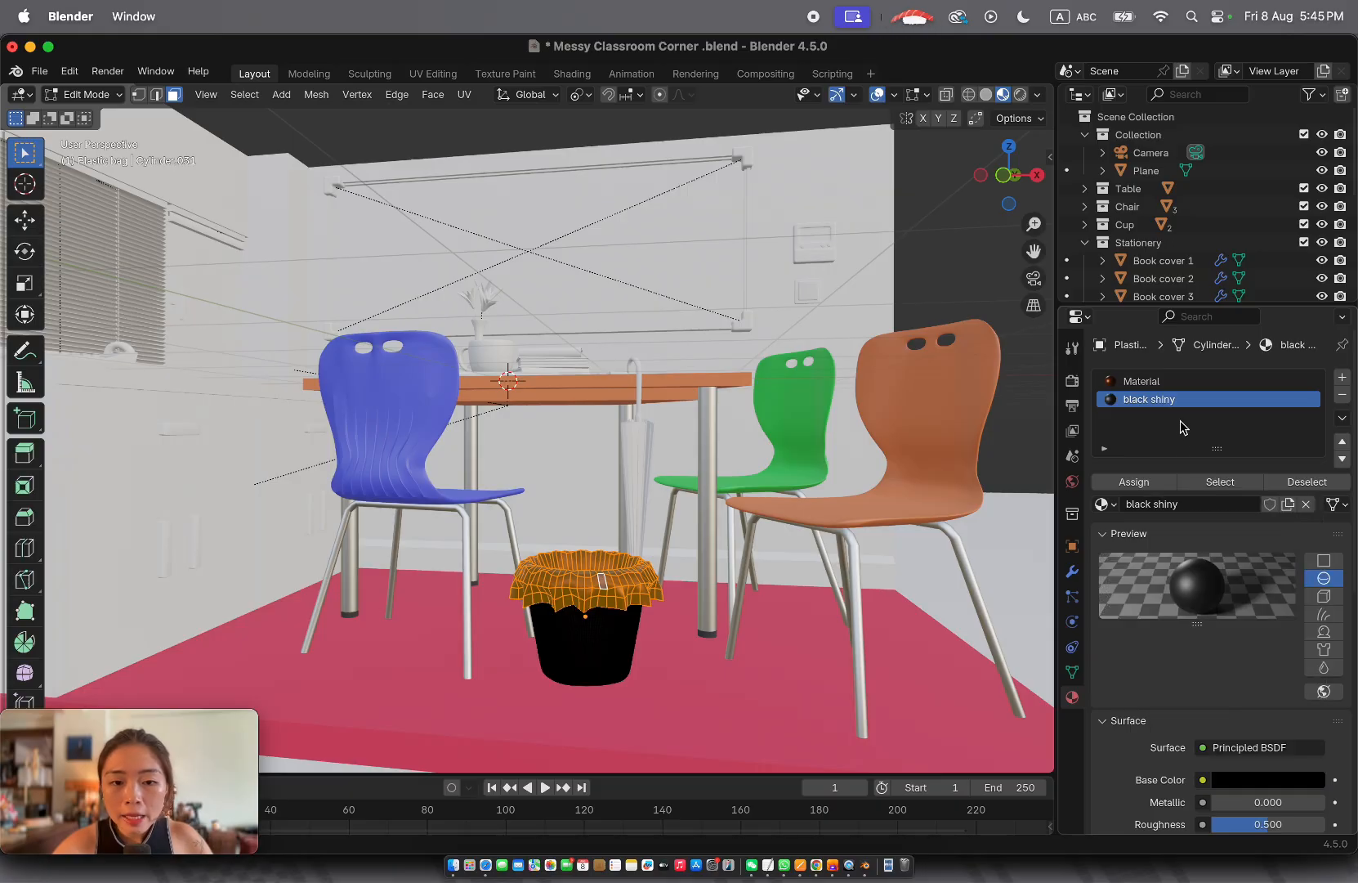
{"action": "left_click", "coordinate": [1125, 483]}
{"action": "middle_click_drag", "start_coordinate": [576, 642], "coordinate": [627, 597]}
{"action": "key", "text": "Tab"}
{"action": "scroll", "coordinate": [589, 636], "scroll_direction": "up", "scroll_amount": 3}
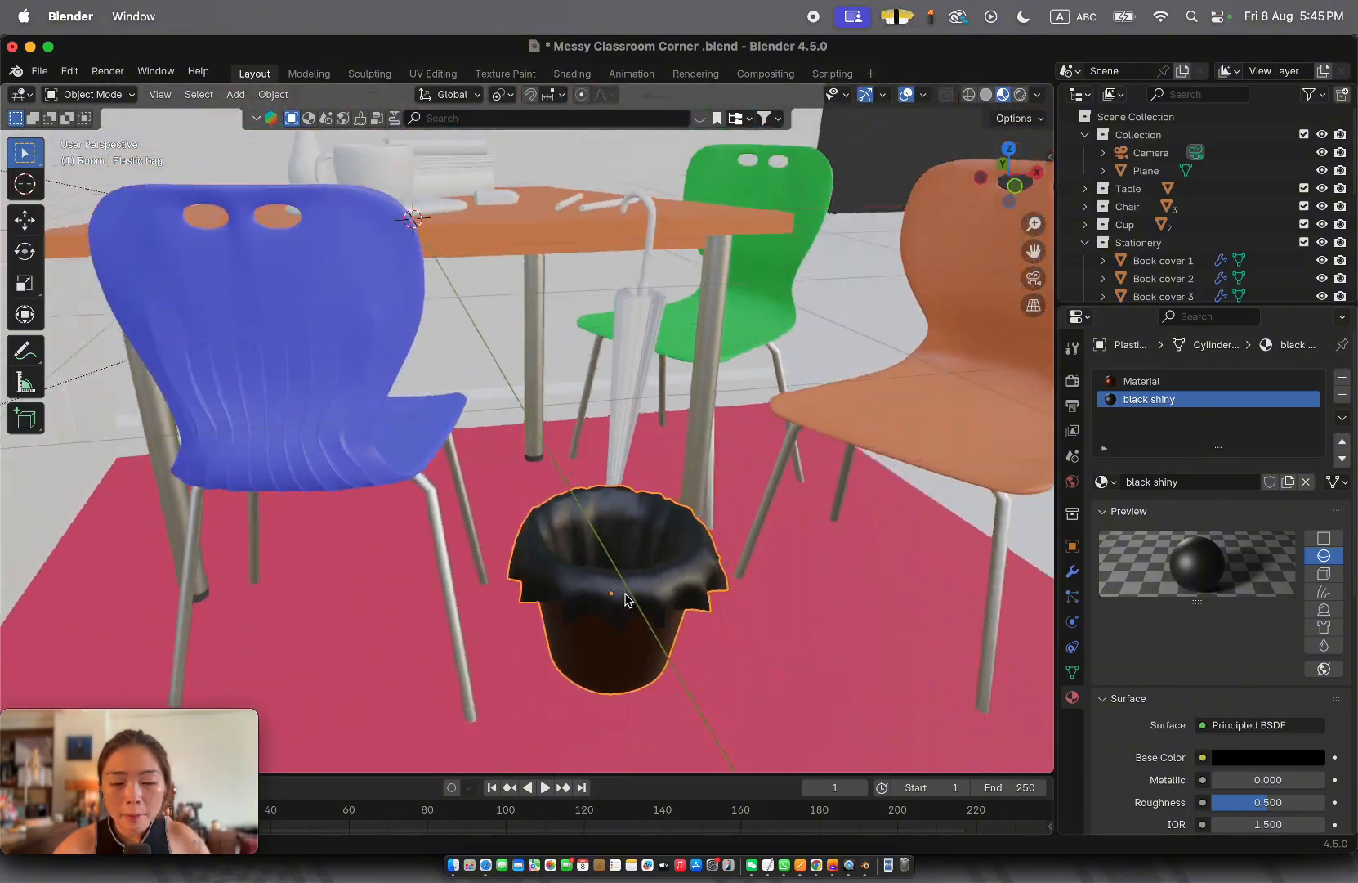
Reduce the black shiny material's roughness to 0.277 in Edit Mode
{"action": "key", "text": "Tab"}
{"action": "scroll", "coordinate": [1264, 738], "scroll_direction": "down", "scroll_amount": 3}
{"action": "left_click_drag", "start_coordinate": [1261, 733], "coordinate": [1244, 730]}
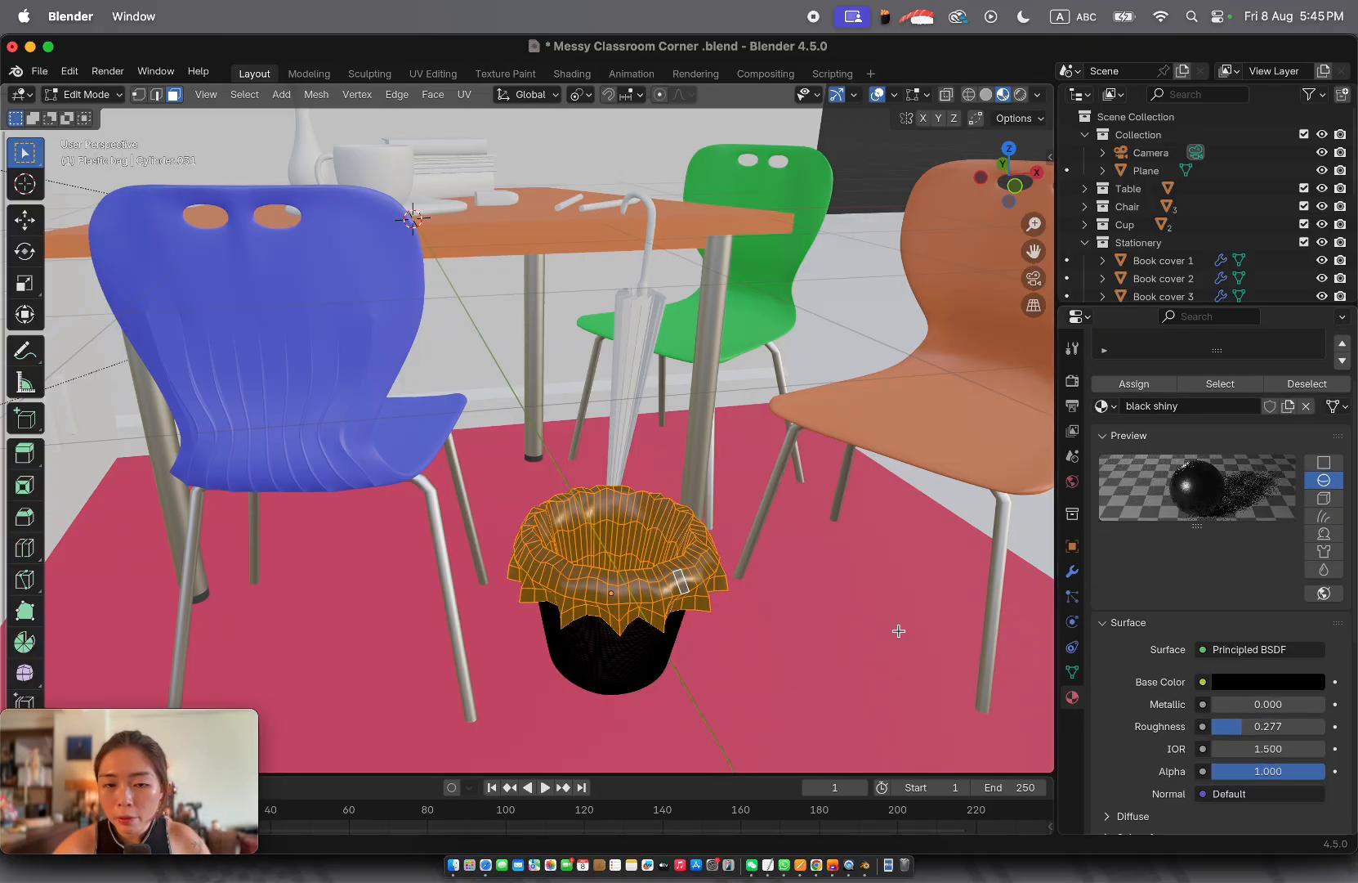
Return to Object Mode and rename the bin's first material to bronze
{"action": "key", "text": "Tab"}
{"action": "middle_click_drag", "start_coordinate": [783, 588], "coordinate": [785, 595]}
{"action": "scroll", "coordinate": [1181, 417], "scroll_direction": "up", "scroll_amount": 2}
{"action": "left_click", "coordinate": [1160, 357]}
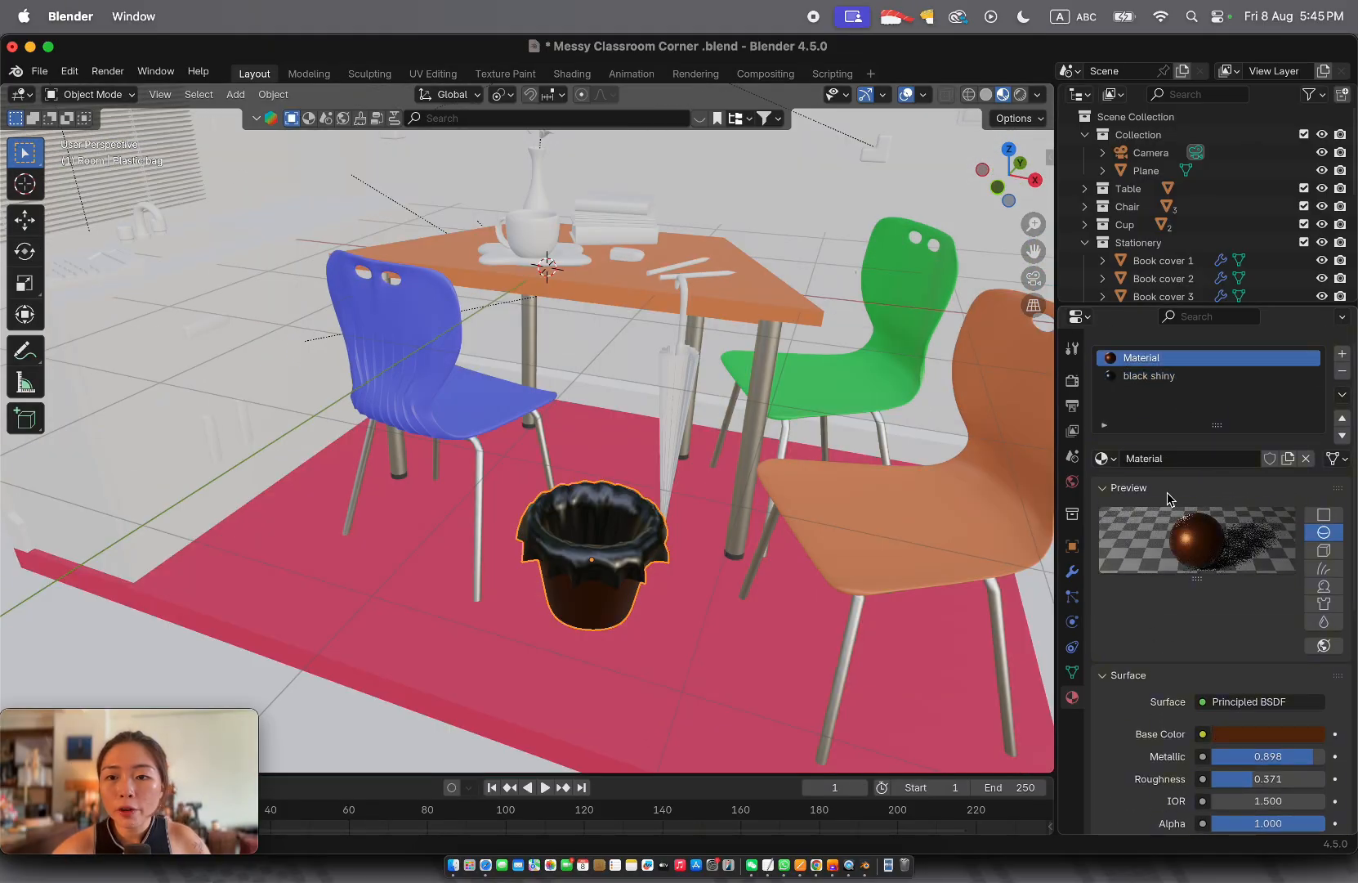
{"action": "left_click", "coordinate": [1174, 458]}
{"action": "type", "text": "bronze"}
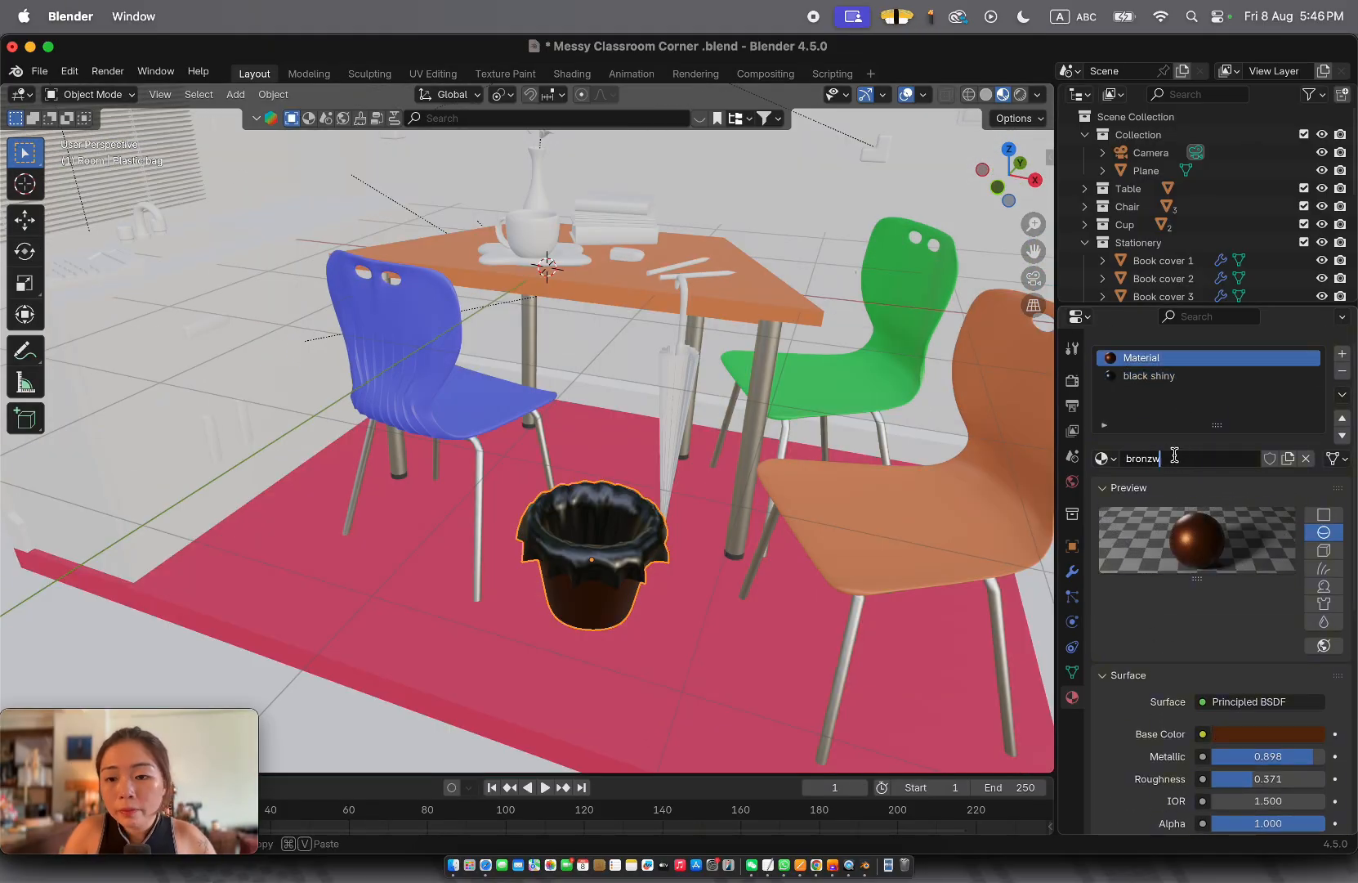
{"action": "key", "text": "Return"}
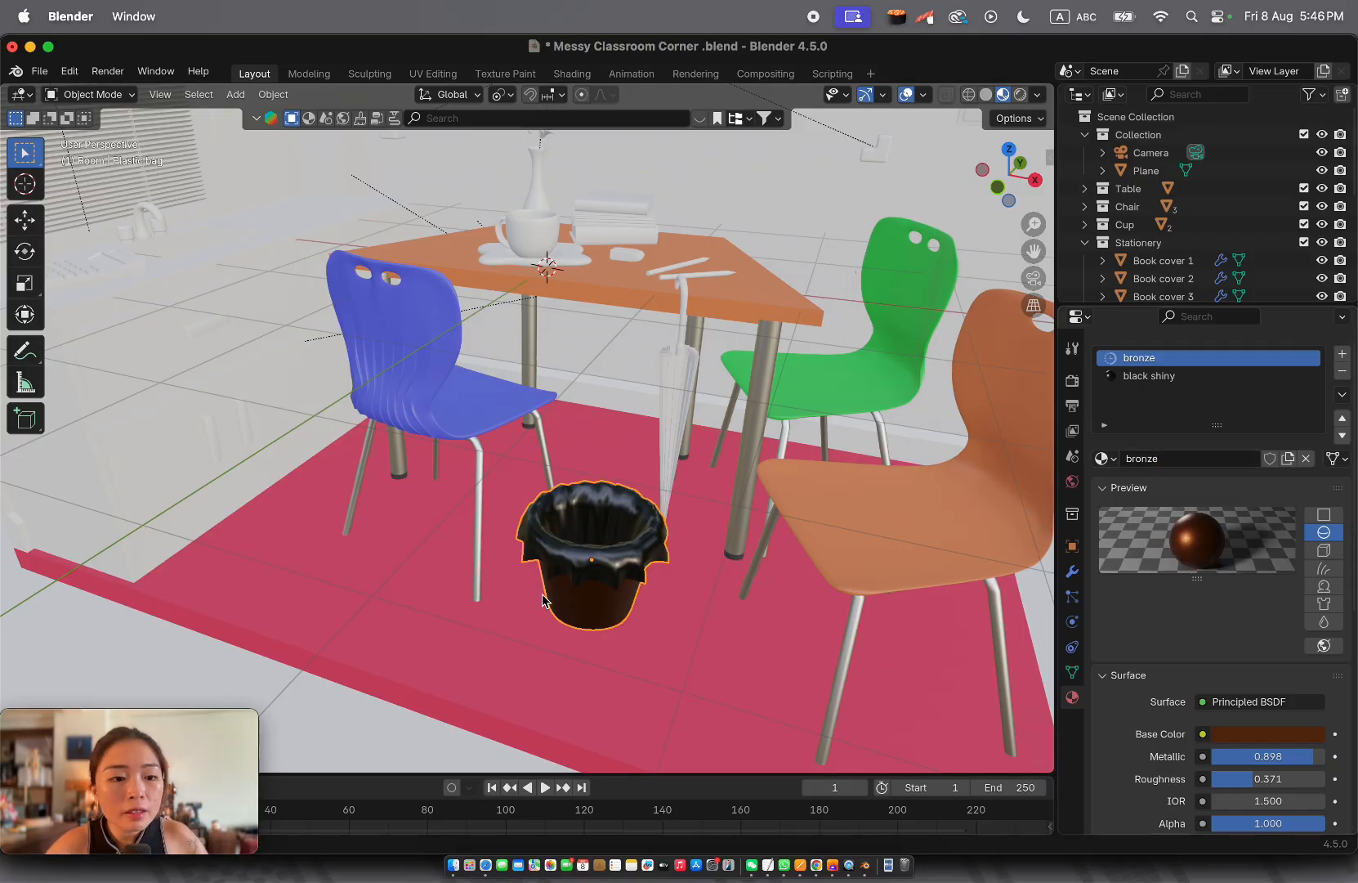
Select the splash-shaped plate under the cup and give it a new material named purple china
{"action": "scroll", "coordinate": [501, 539], "scroll_direction": "down", "scroll_amount": 5}
{"action": "scroll", "coordinate": [467, 524], "scroll_direction": "down", "scroll_amount": 5}
{"action": "scroll", "coordinate": [467, 524], "scroll_direction": "up", "scroll_amount": 5}
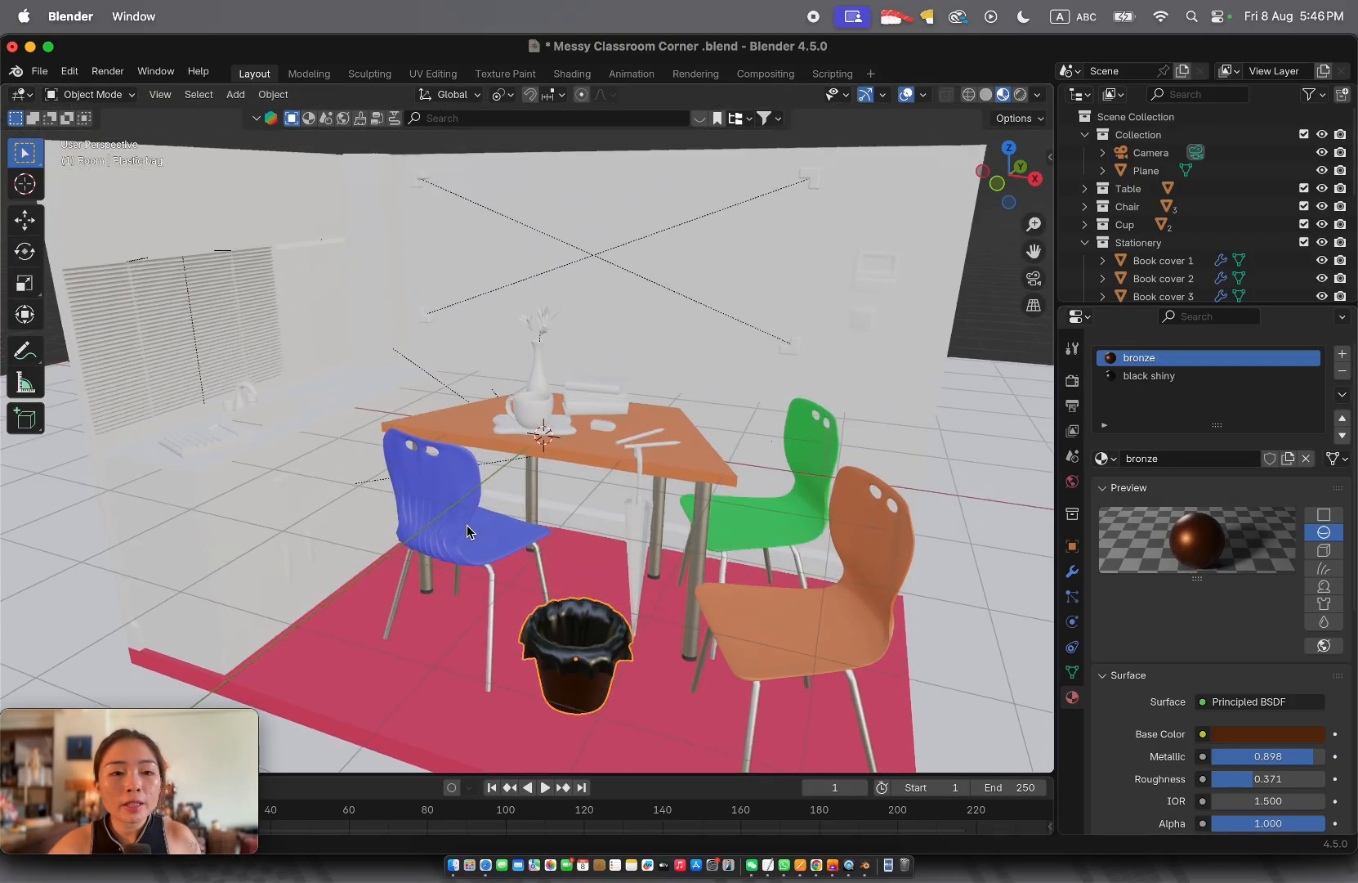
{"action": "scroll", "coordinate": [466, 524], "scroll_direction": "up", "scroll_amount": 8}
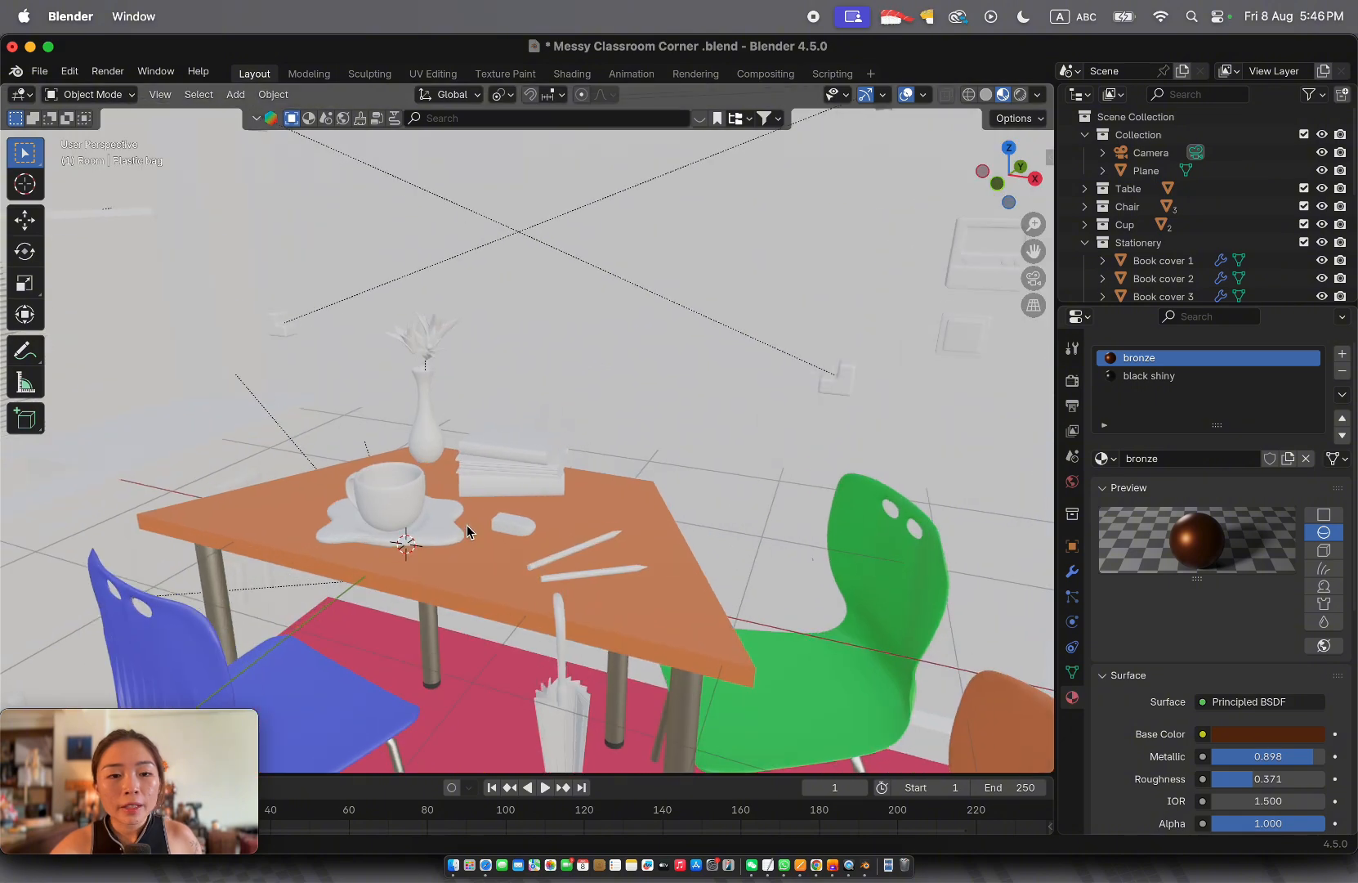
{"action": "left_click", "coordinate": [399, 605]}
{"action": "scroll", "coordinate": [399, 606], "scroll_direction": "right", "scroll_amount": 3}
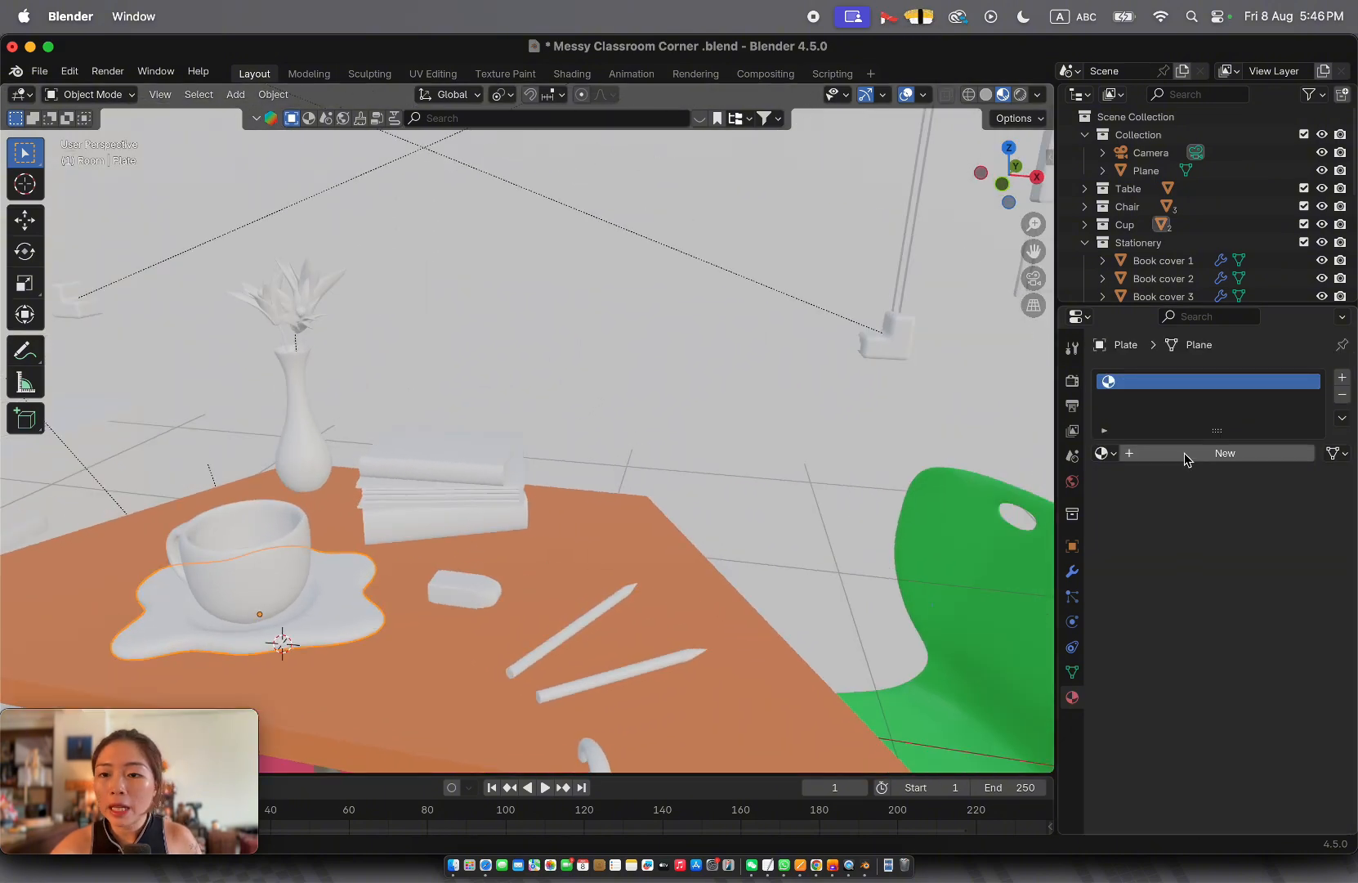
{"action": "left_click", "coordinate": [254, 554]}
{"action": "scroll", "coordinate": [253, 553], "scroll_direction": "left", "scroll_amount": 8, "text": "shift"}
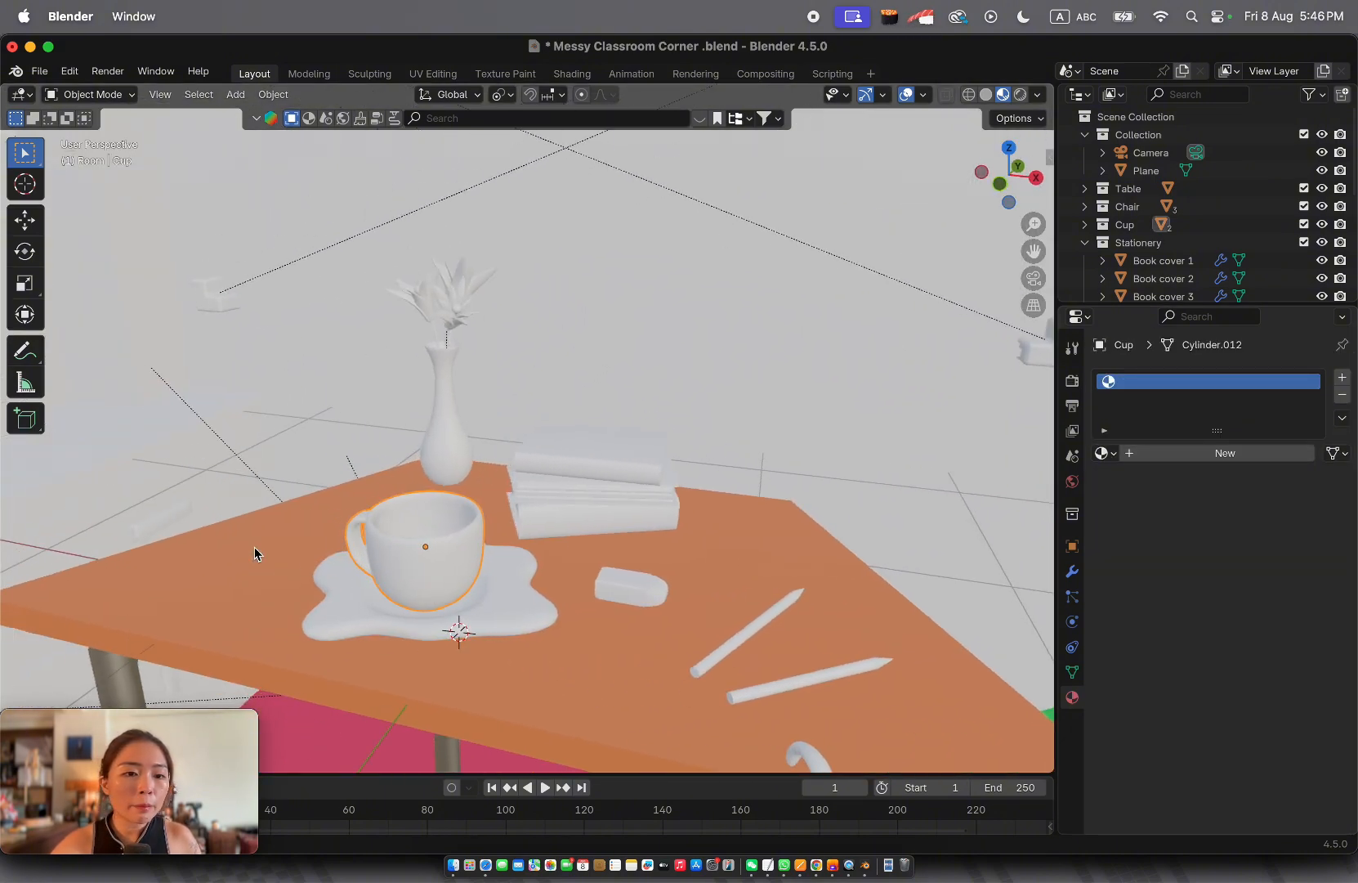
{"action": "left_click", "coordinate": [606, 611]}
{"action": "left_click", "coordinate": [1165, 456]}
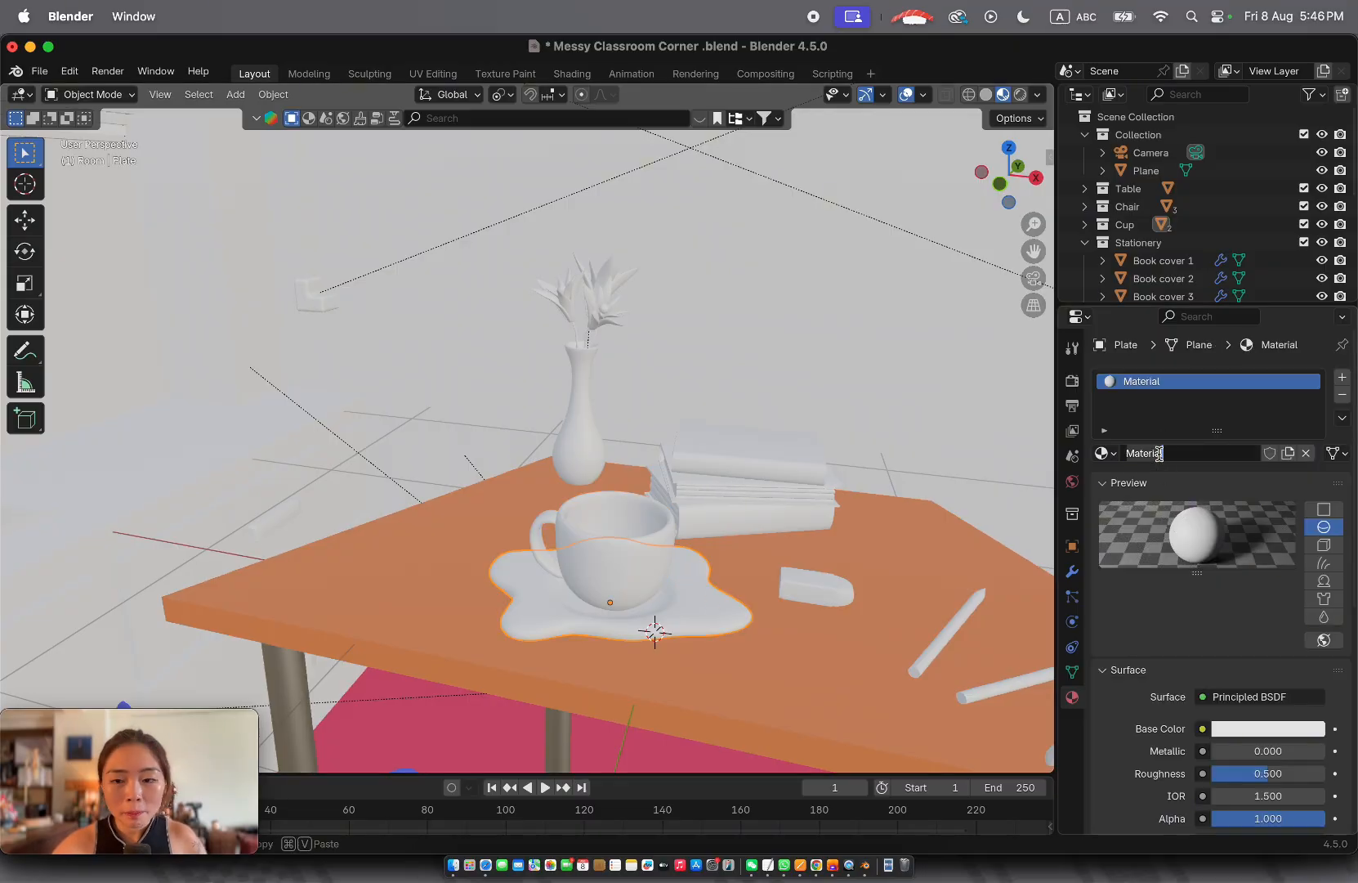
{"action": "left_click", "coordinate": [1159, 453]}
{"action": "type", "text": "P"}
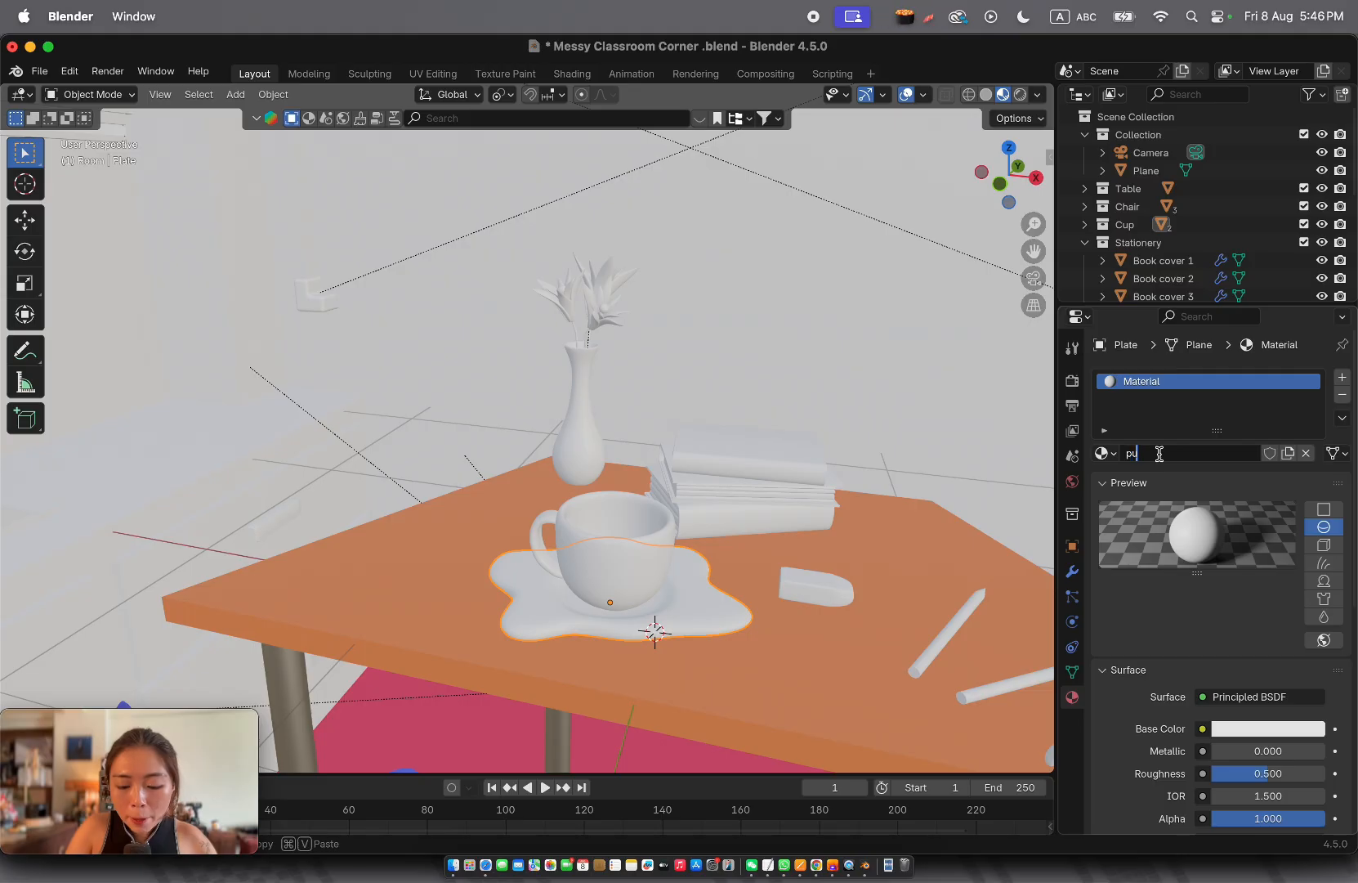
{"action": "type", "text": "urple chi"}
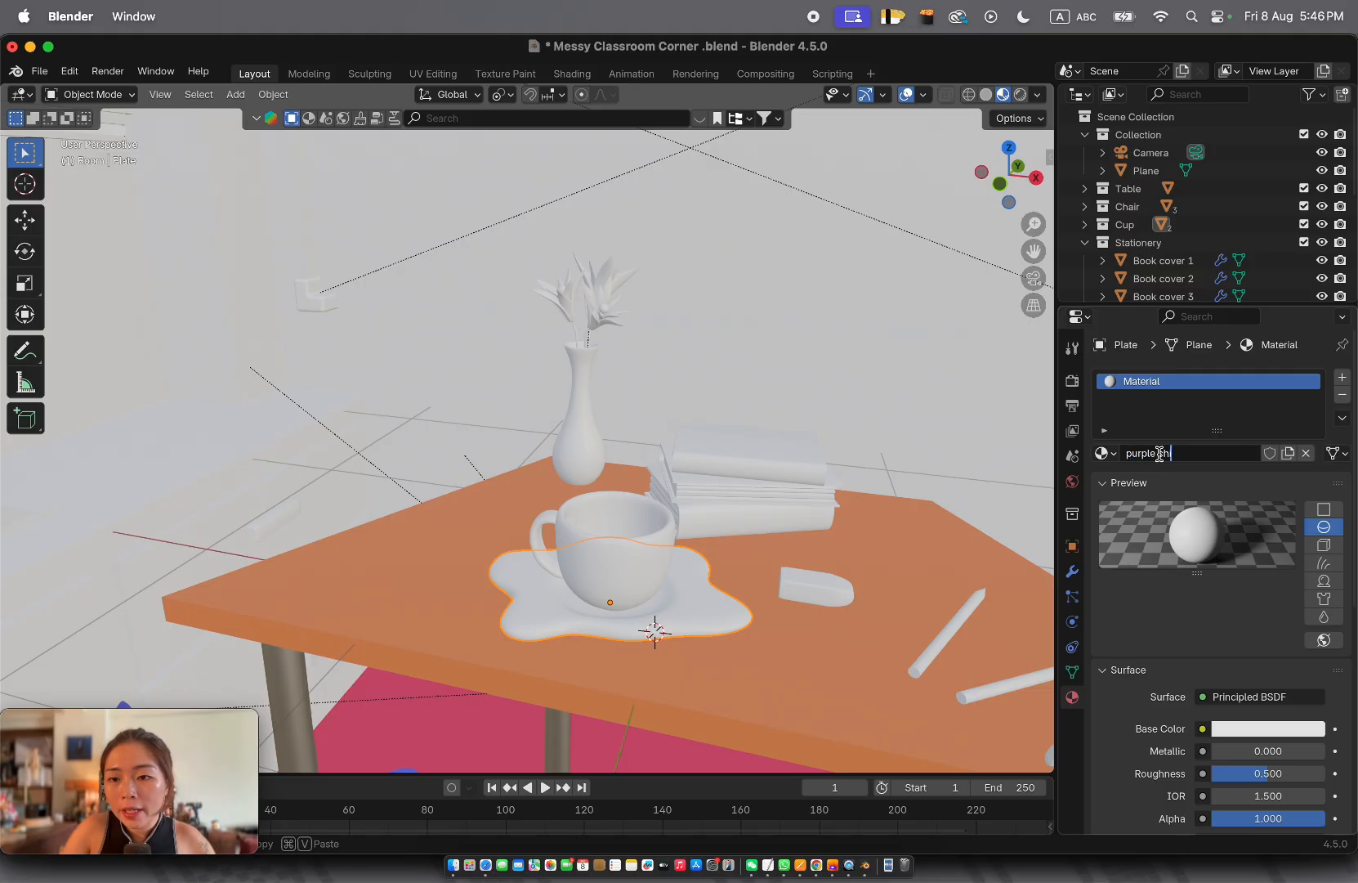
{"action": "type", "text": "na"}
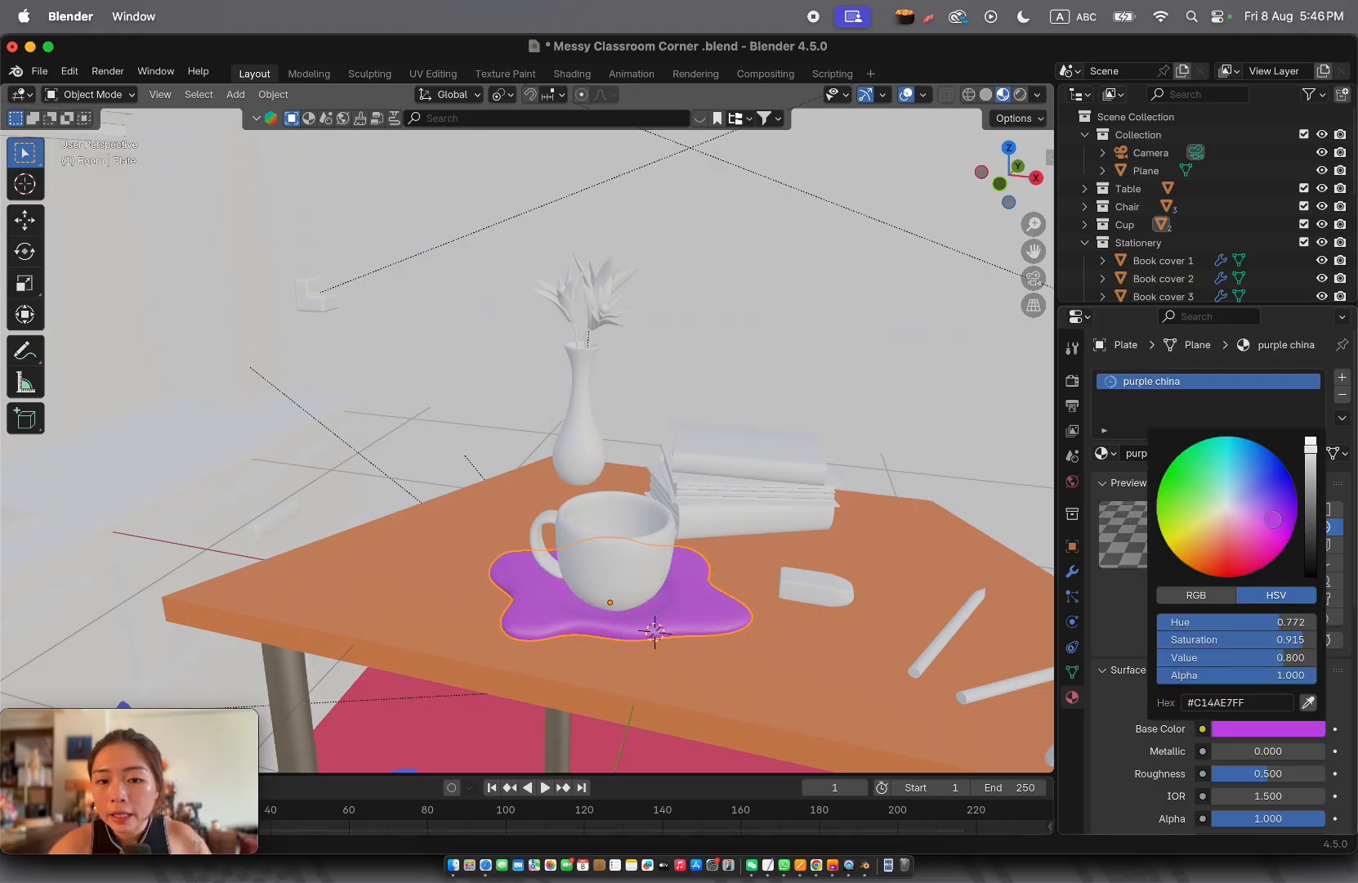
Set the purple china material's base color to a deep purple and its roughness to 0.340
{"action": "mouse_move", "coordinate": [1277, 522]}
{"action": "left_mouse_down"}
{"action": "mouse_move", "coordinate": [1274, 509]}
{"action": "mouse_move", "coordinate": [1262, 522]}
{"action": "left_mouse_up"}
{"action": "mouse_move", "coordinate": [1312, 474]}
{"action": "left_mouse_down"}
{"action": "mouse_move", "coordinate": [1311, 499]}
{"action": "mouse_move", "coordinate": [1269, 510]}
{"action": "left_mouse_up"}
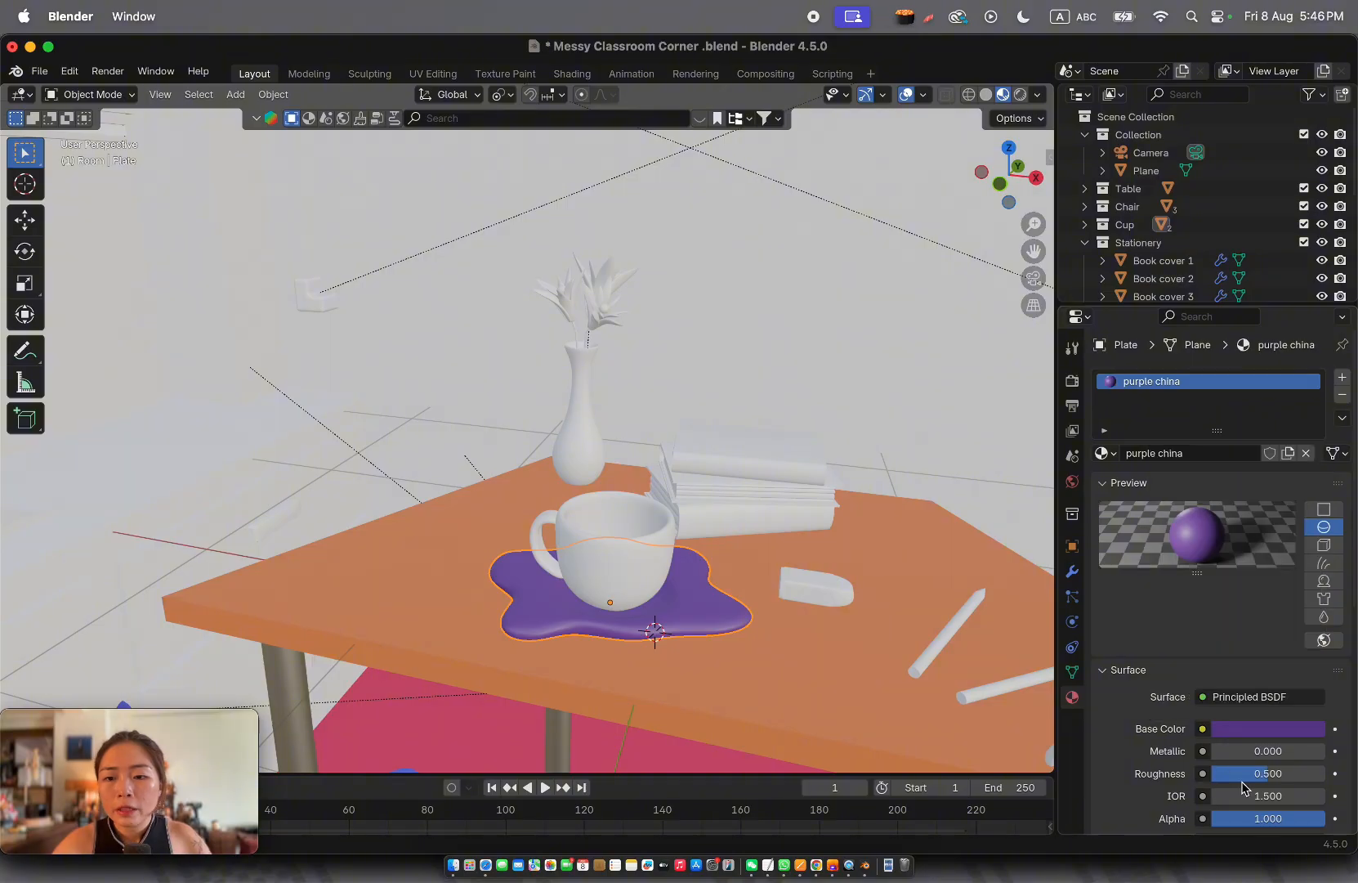
{"action": "left_click_drag", "start_coordinate": [1272, 777], "coordinate": [1256, 777]}
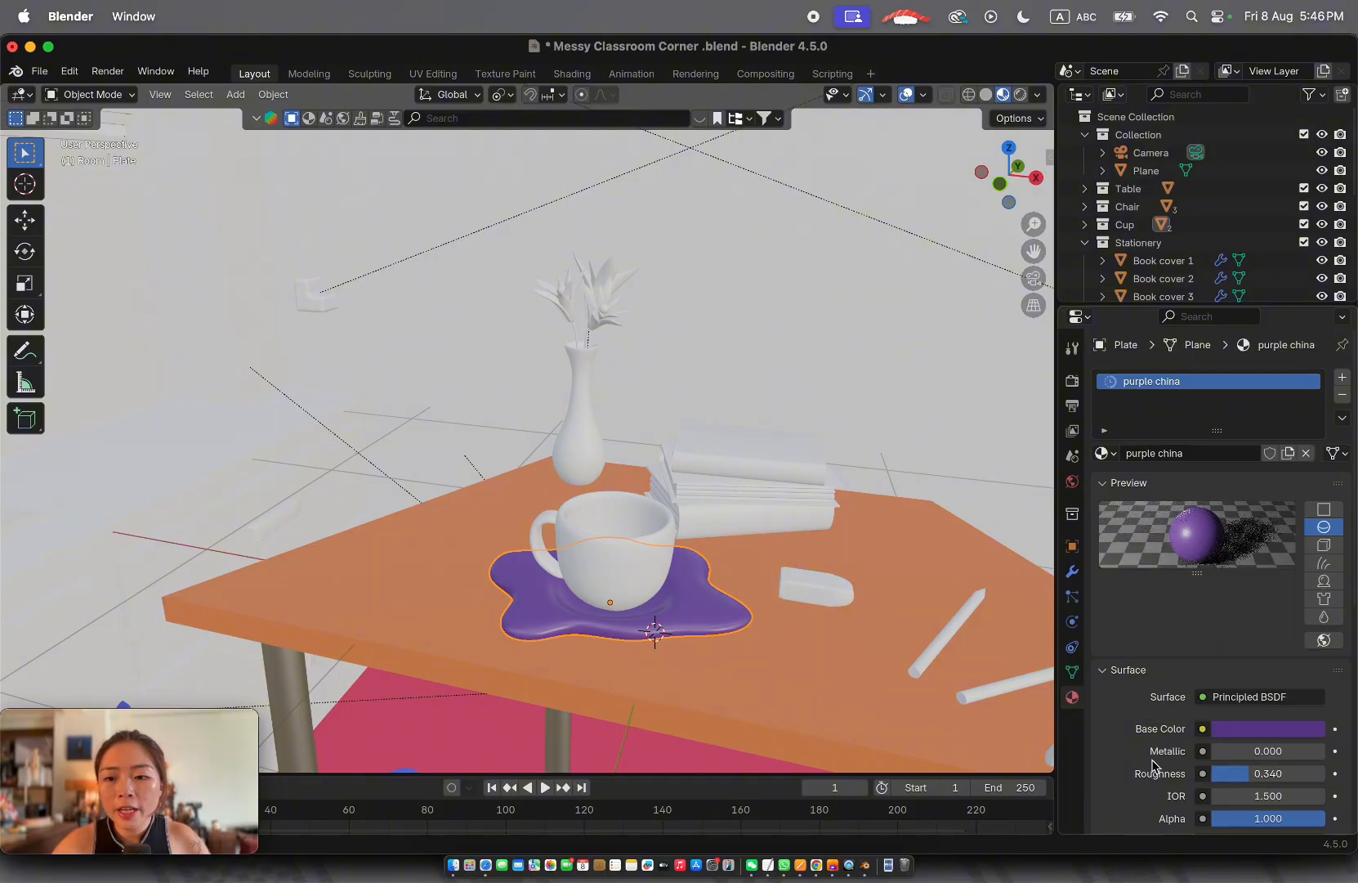
Select the cup on the plate and give it a new material named pink shiny
{"action": "left_click", "coordinate": [618, 524]}
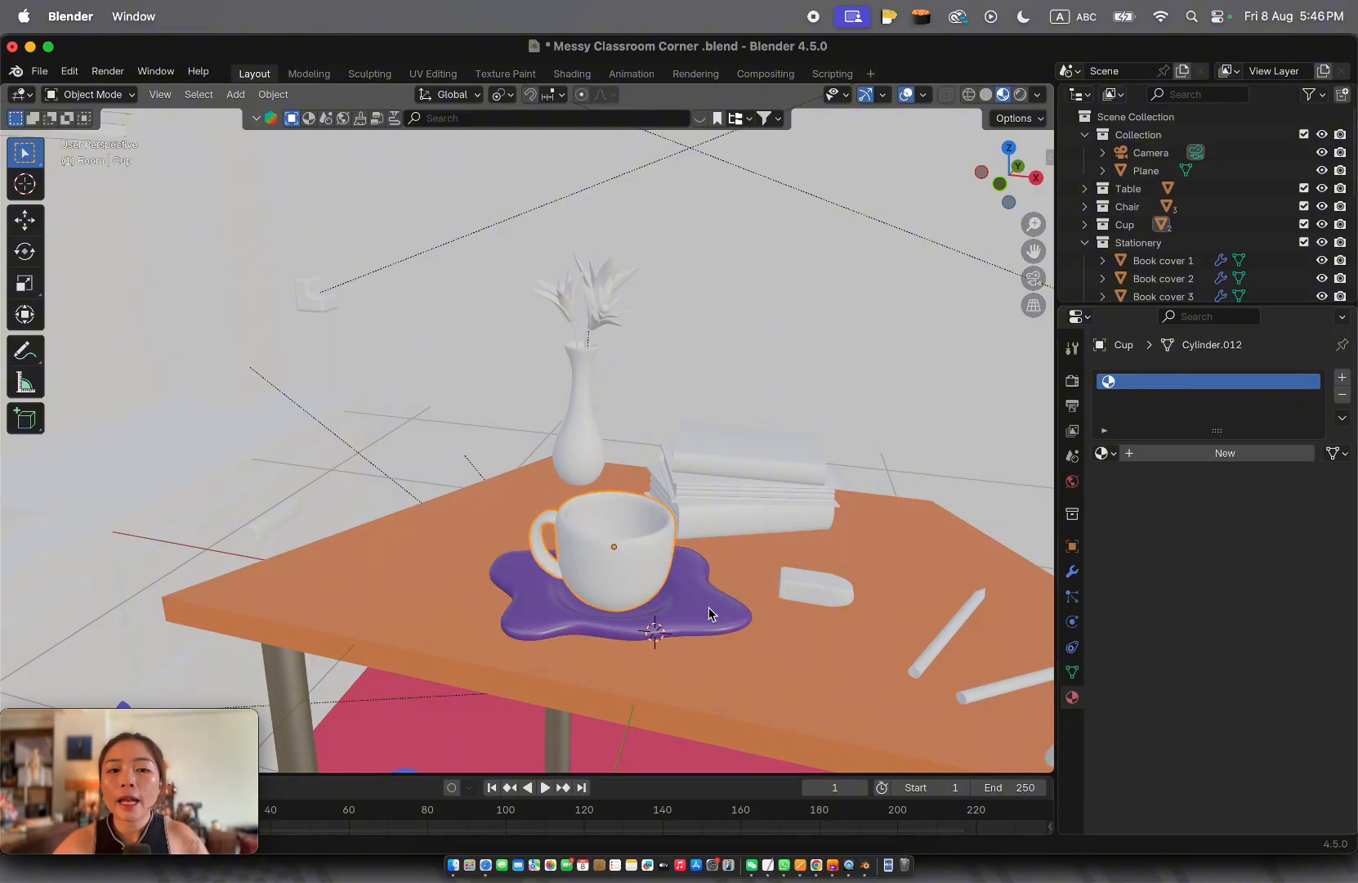
{"action": "left_click", "coordinate": [1199, 453]}
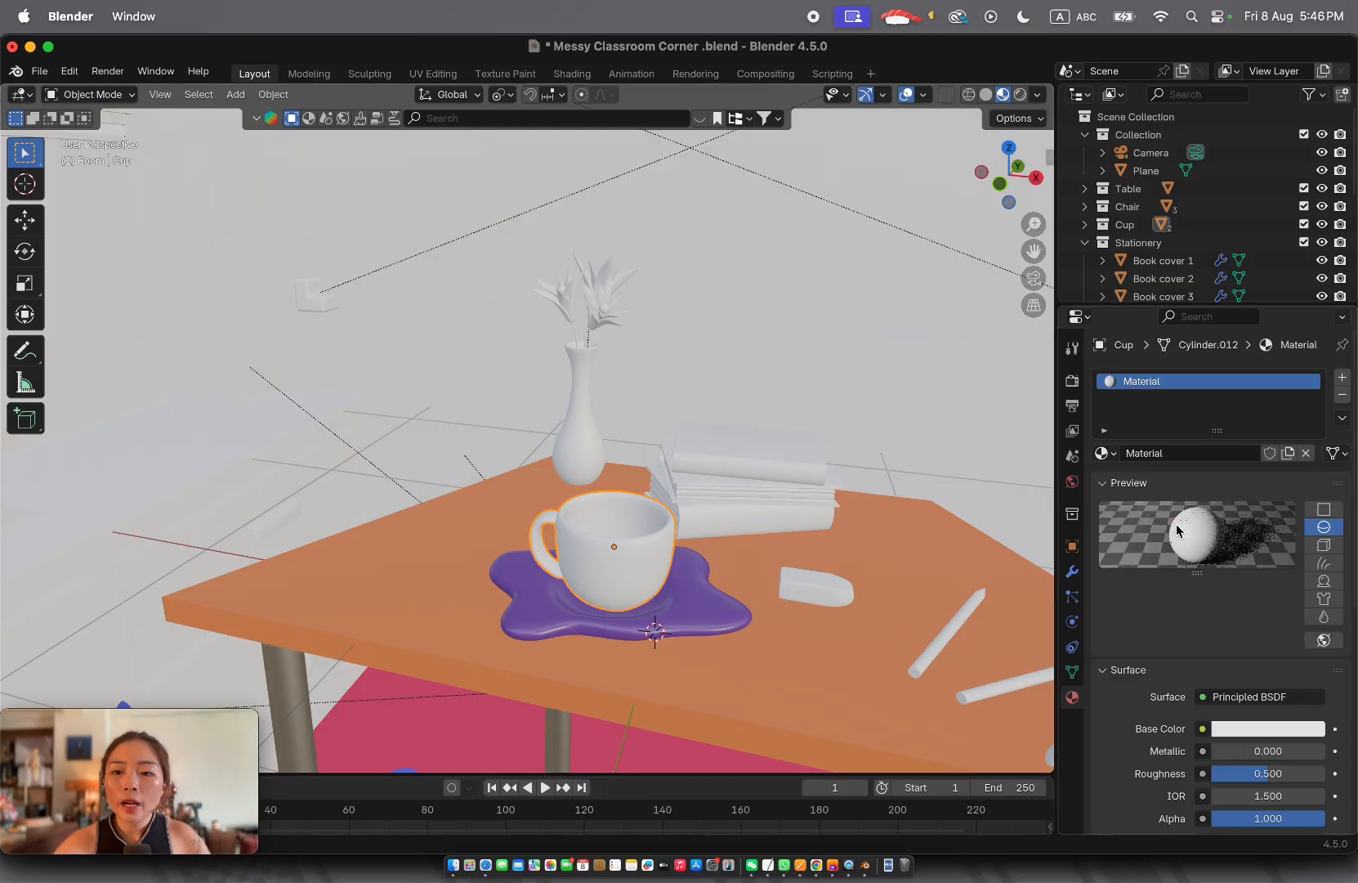
{"action": "left_click", "coordinate": [1193, 457]}
{"action": "type", "text": "p"}
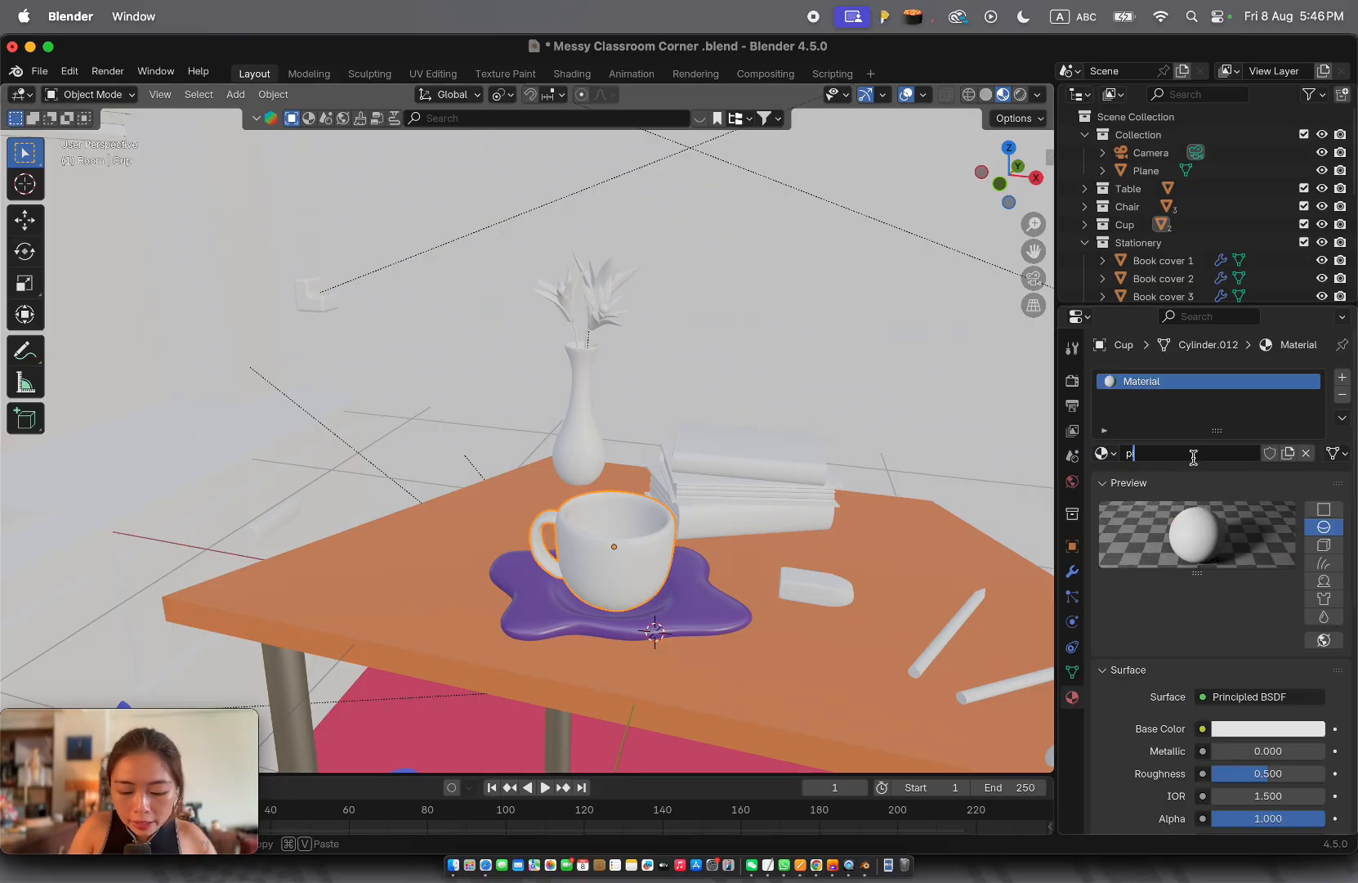
{"action": "type", "text": "ink"}
{"action": "type", "text": "shiny"}
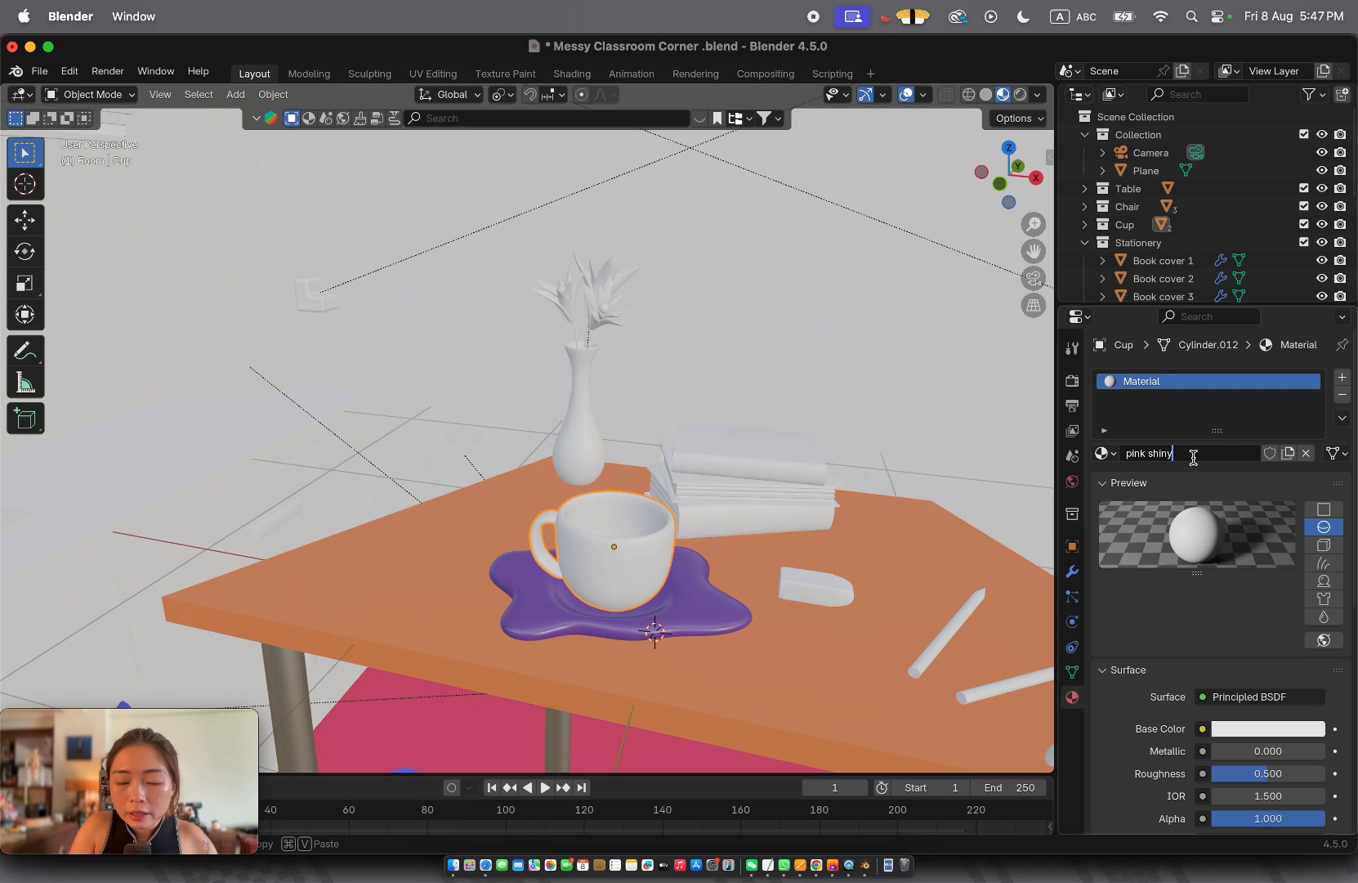
{"action": "key", "text": "Return"}
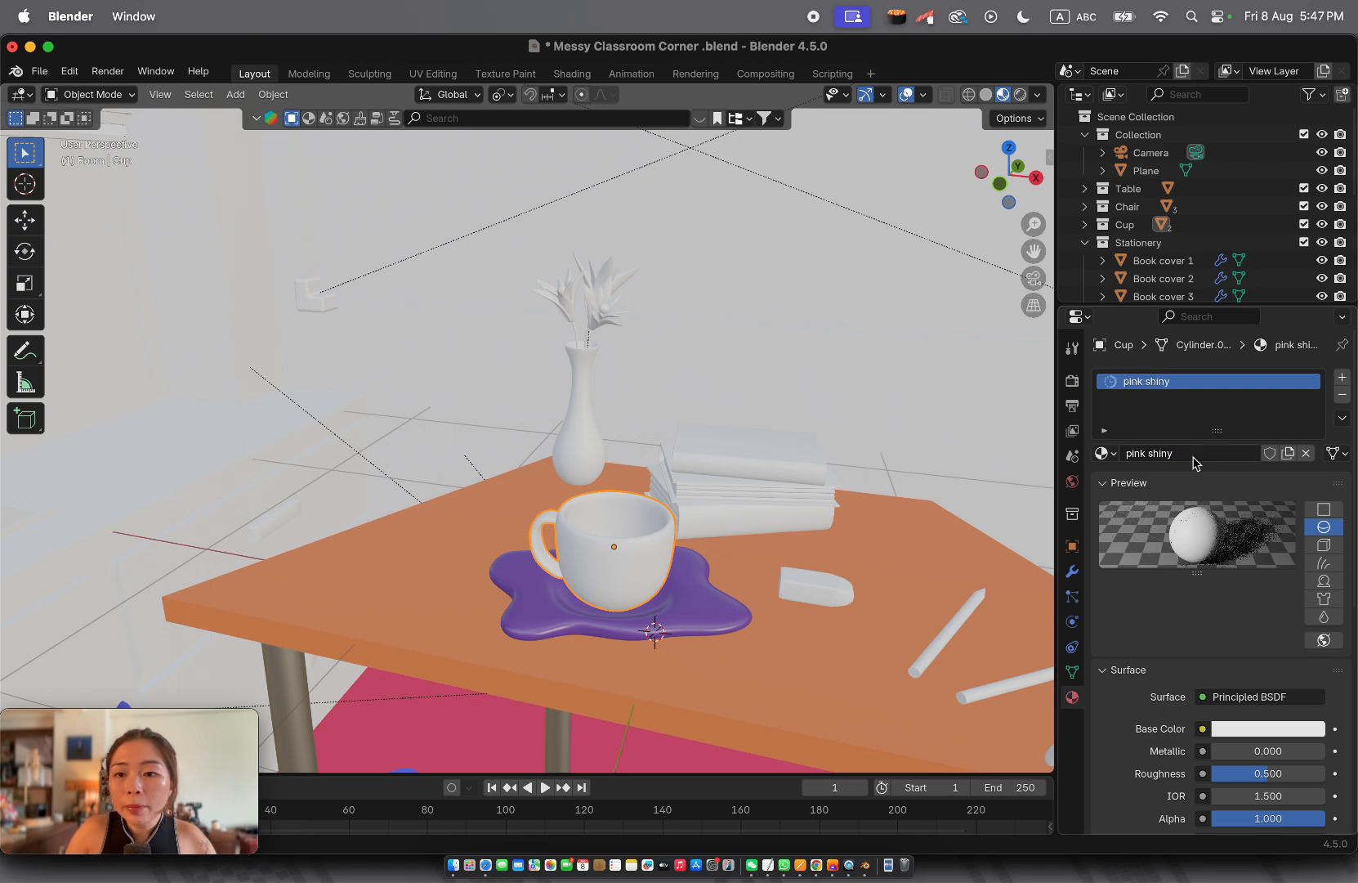
Set the pink shiny material's base color to pink #E75DD7 and lower its roughness to 0.281
{"action": "left_click", "coordinate": [1268, 728]}
{"action": "left_click_drag", "start_coordinate": [1228, 507], "coordinate": [1261, 532]}
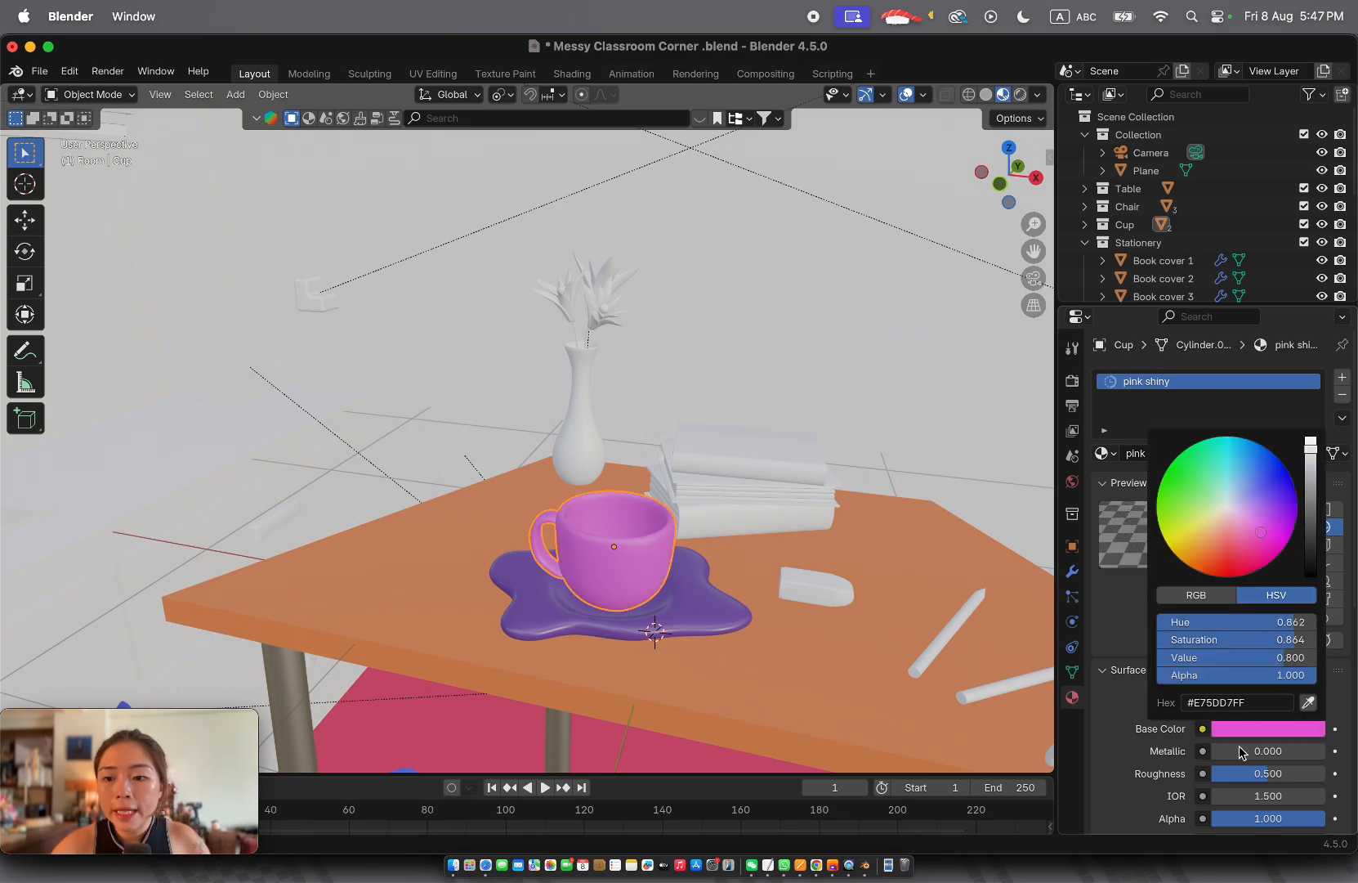
{"action": "left_click_drag", "start_coordinate": [1248, 773], "coordinate": [1241, 773]}
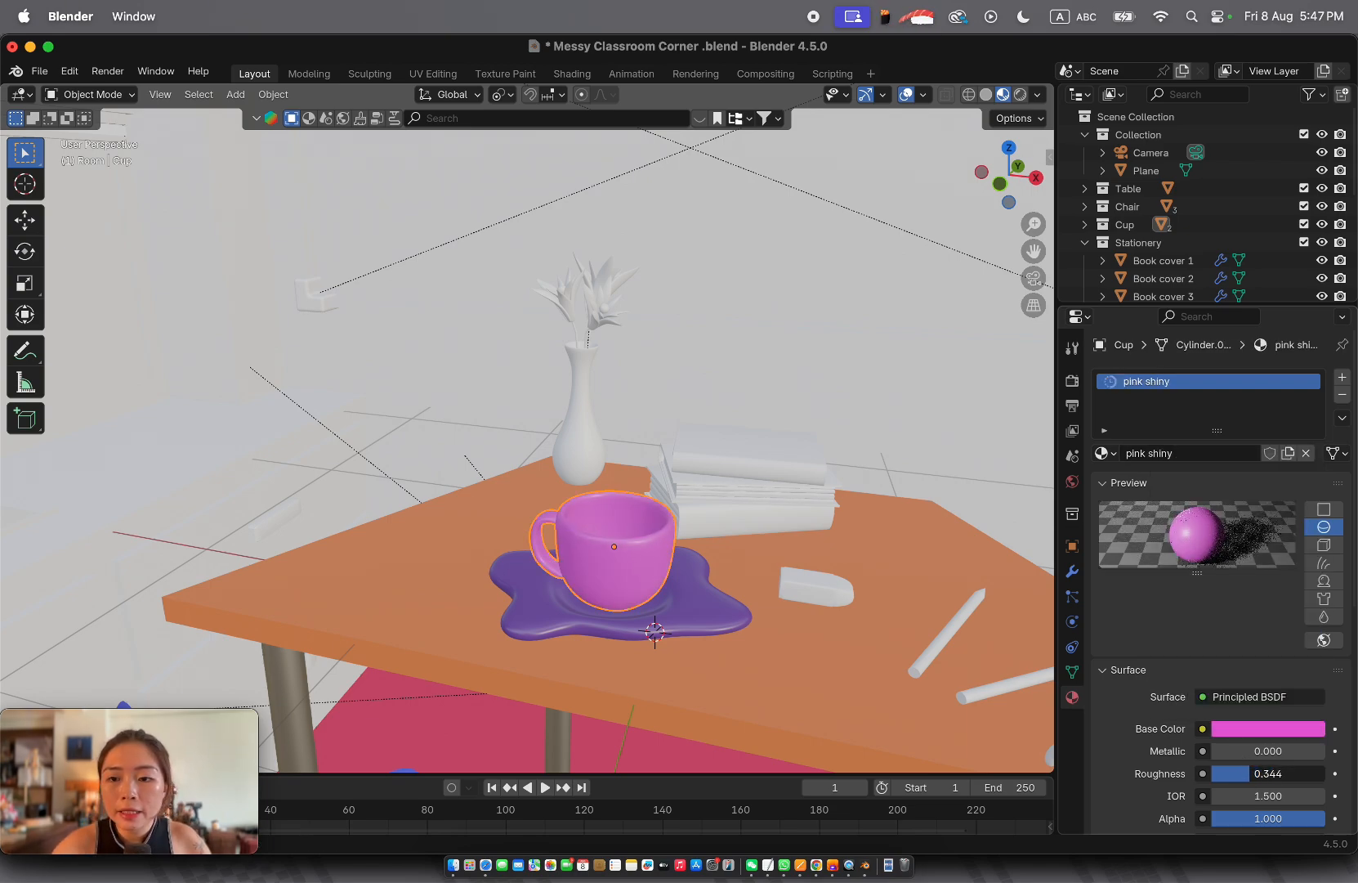
Apply the existing black shiny material to both the short and the long pencil on the table
{"action": "scroll", "coordinate": [647, 646], "scroll_direction": "down", "scroll_amount": 10}
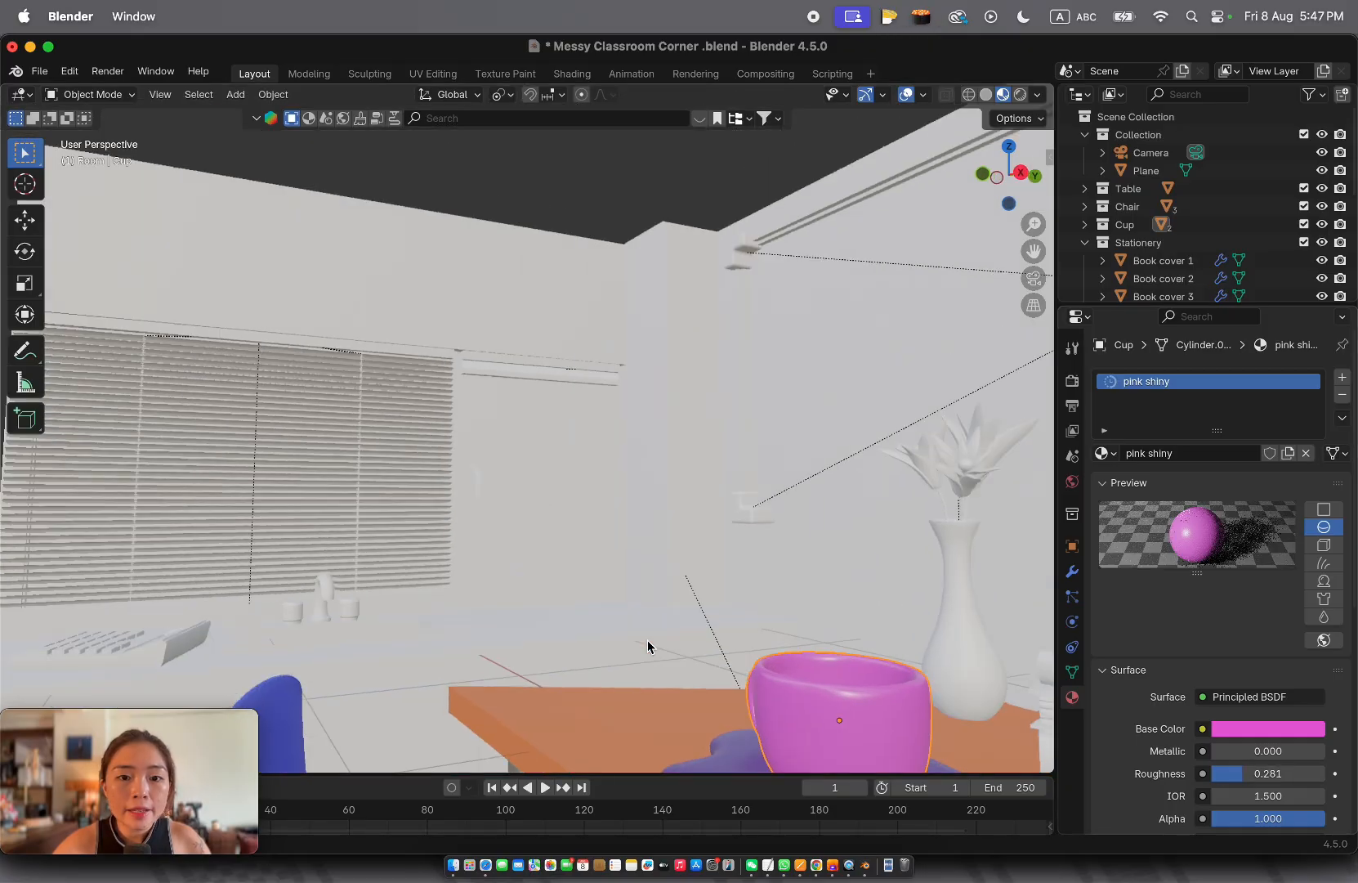
{"action": "scroll", "coordinate": [647, 645], "scroll_direction": "up", "scroll_amount": 10}
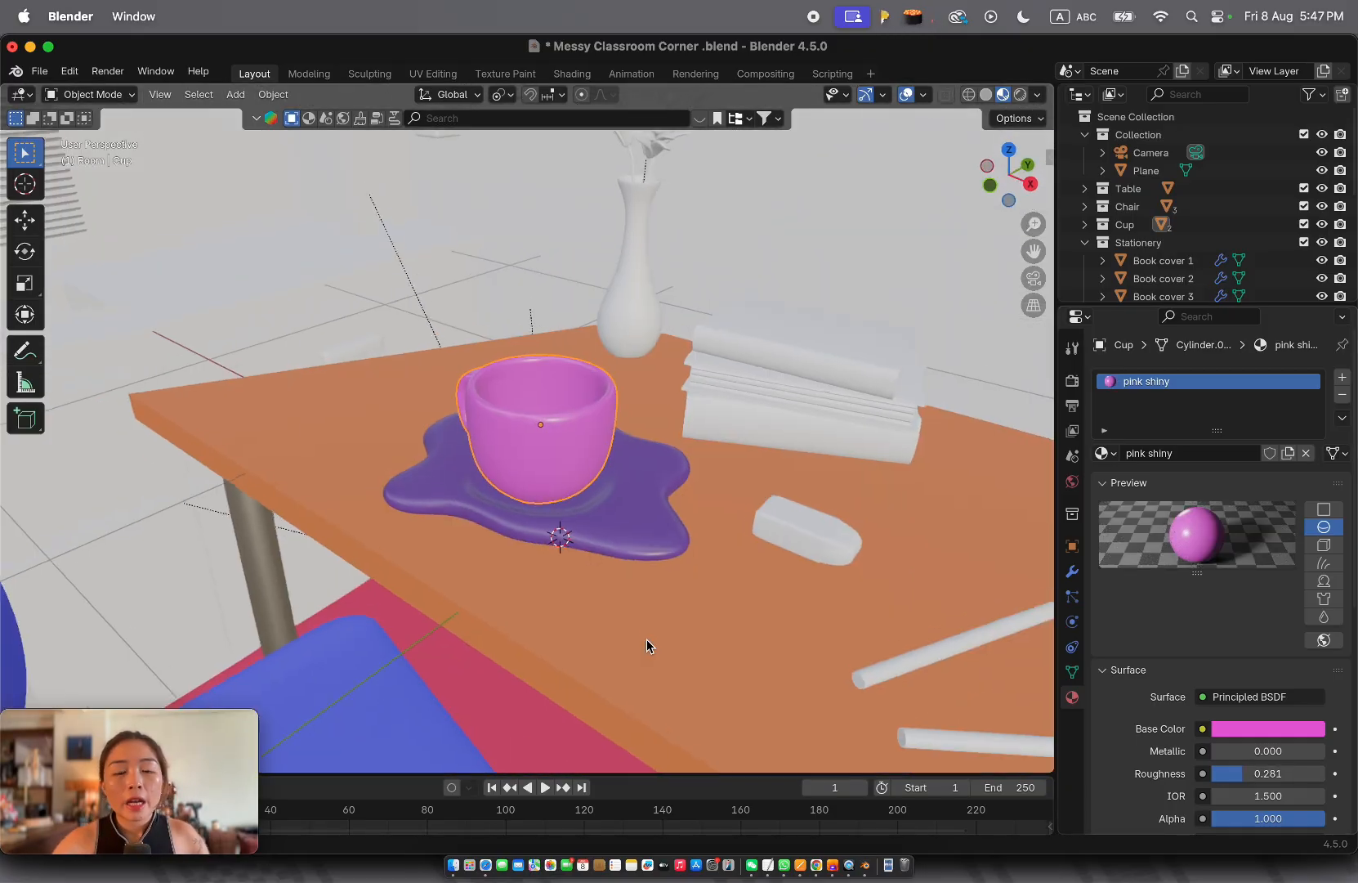
{"action": "scroll", "coordinate": [647, 646], "scroll_direction": "right", "scroll_amount": 15}
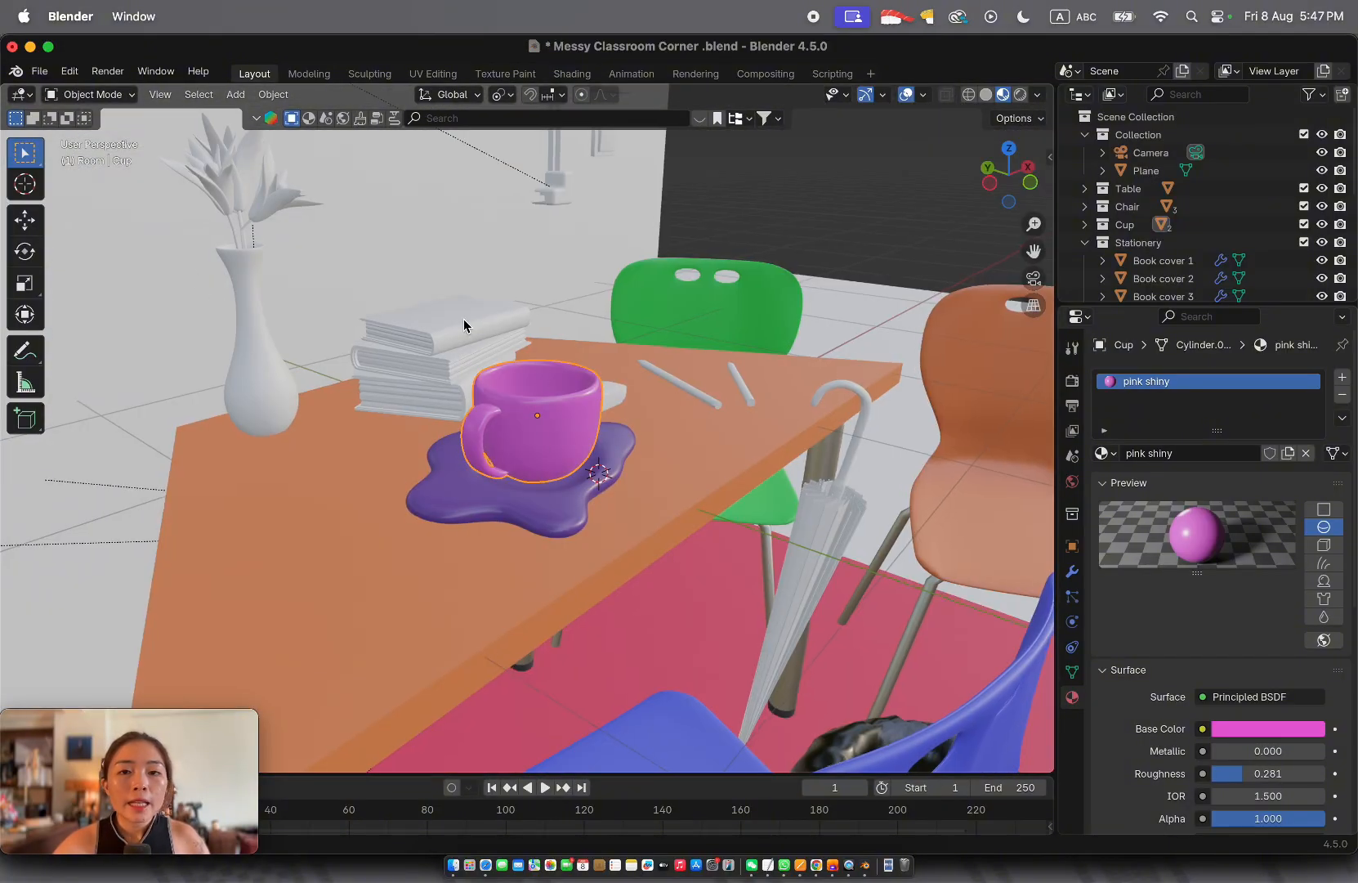
{"action": "scroll", "coordinate": [464, 324], "scroll_direction": "down", "scroll_amount": 15}
{"action": "scroll", "coordinate": [485, 328], "scroll_direction": "up", "scroll_amount": 15}
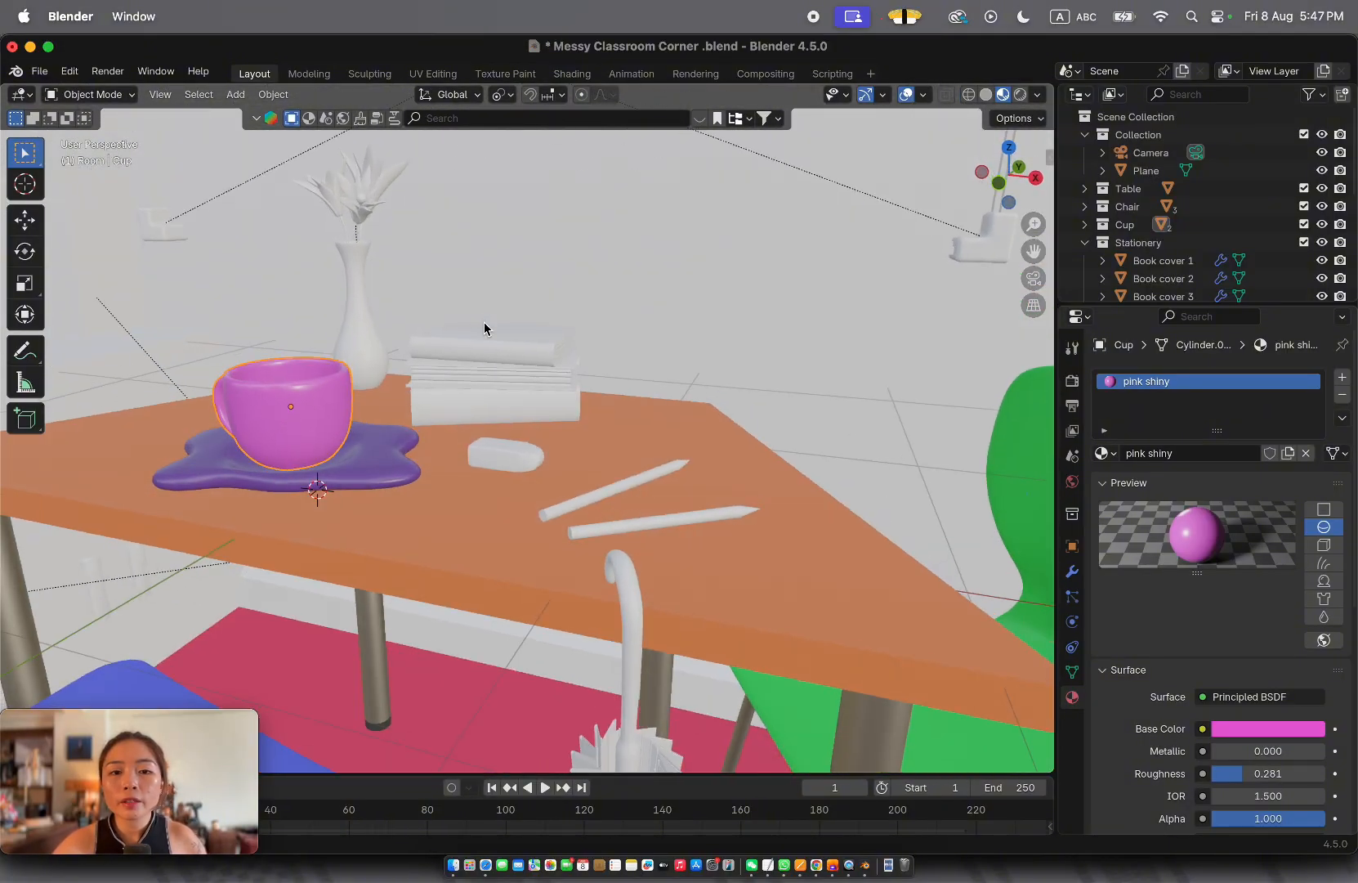
{"action": "left_click", "coordinate": [571, 624]}
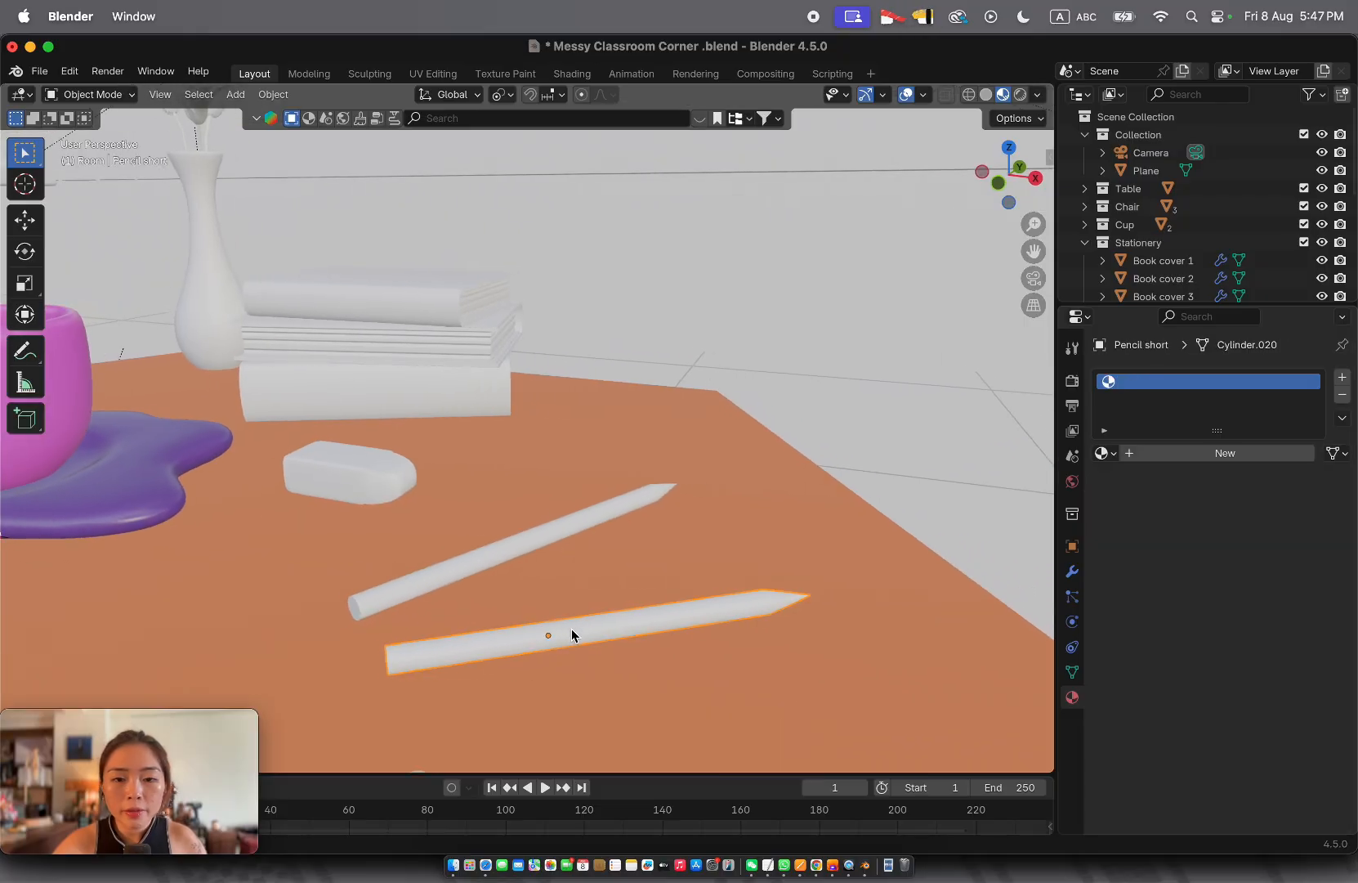
{"action": "left_click", "coordinate": [1103, 454]}
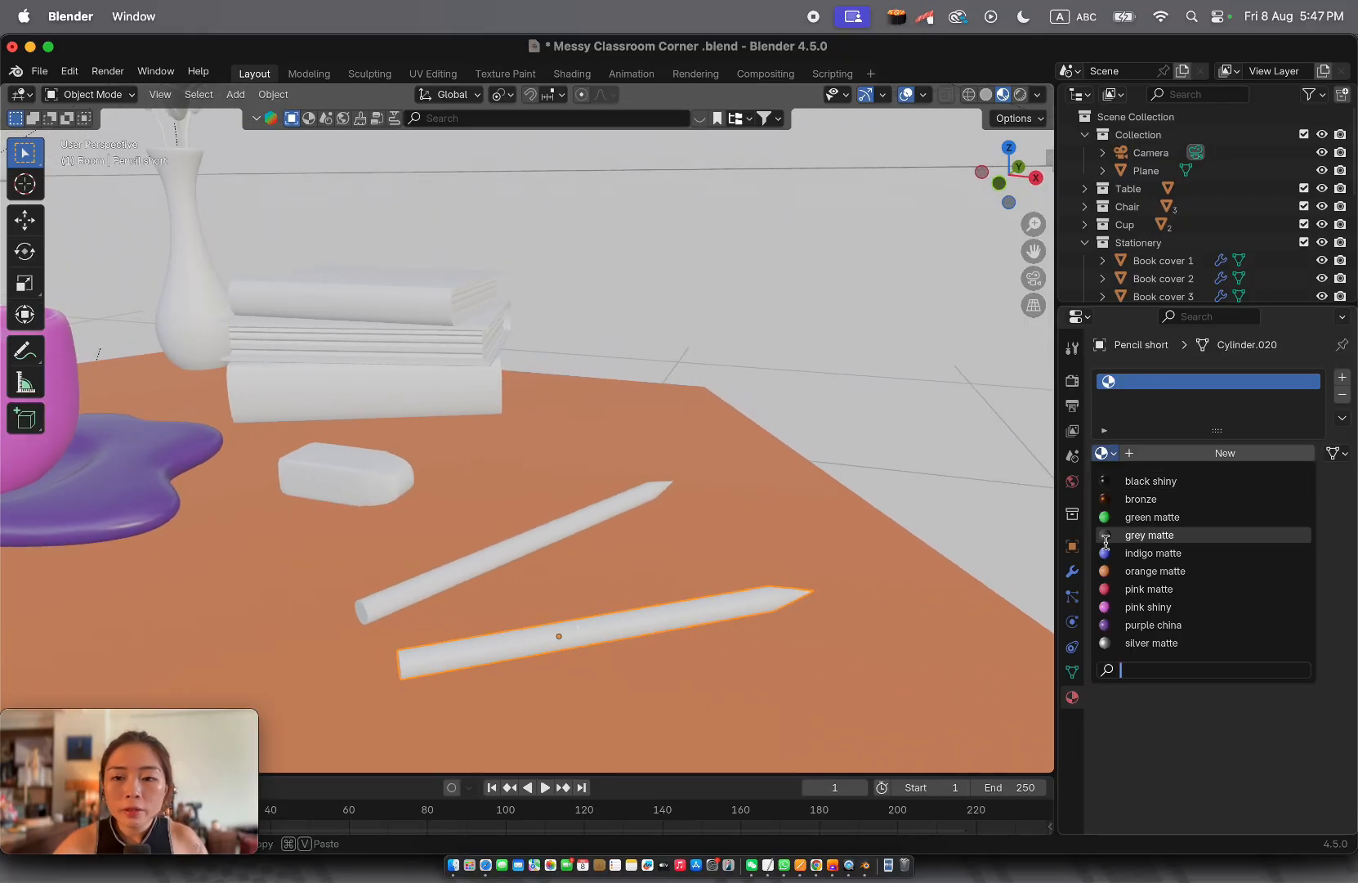
{"action": "left_click", "coordinate": [1156, 478]}
{"action": "left_click", "coordinate": [556, 529]}
{"action": "left_click", "coordinate": [1103, 456]}
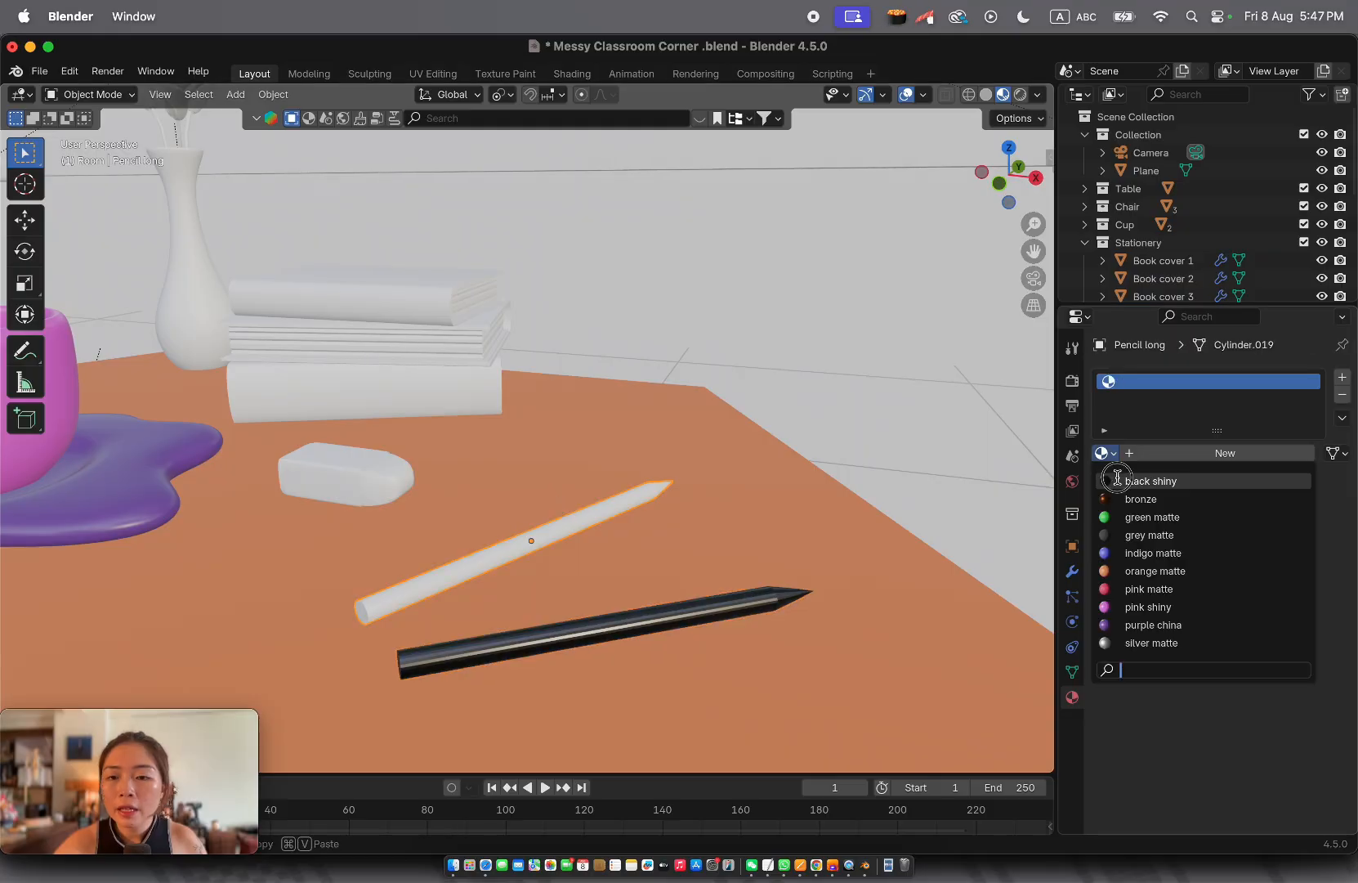
{"action": "left_click", "coordinate": [1123, 477]}
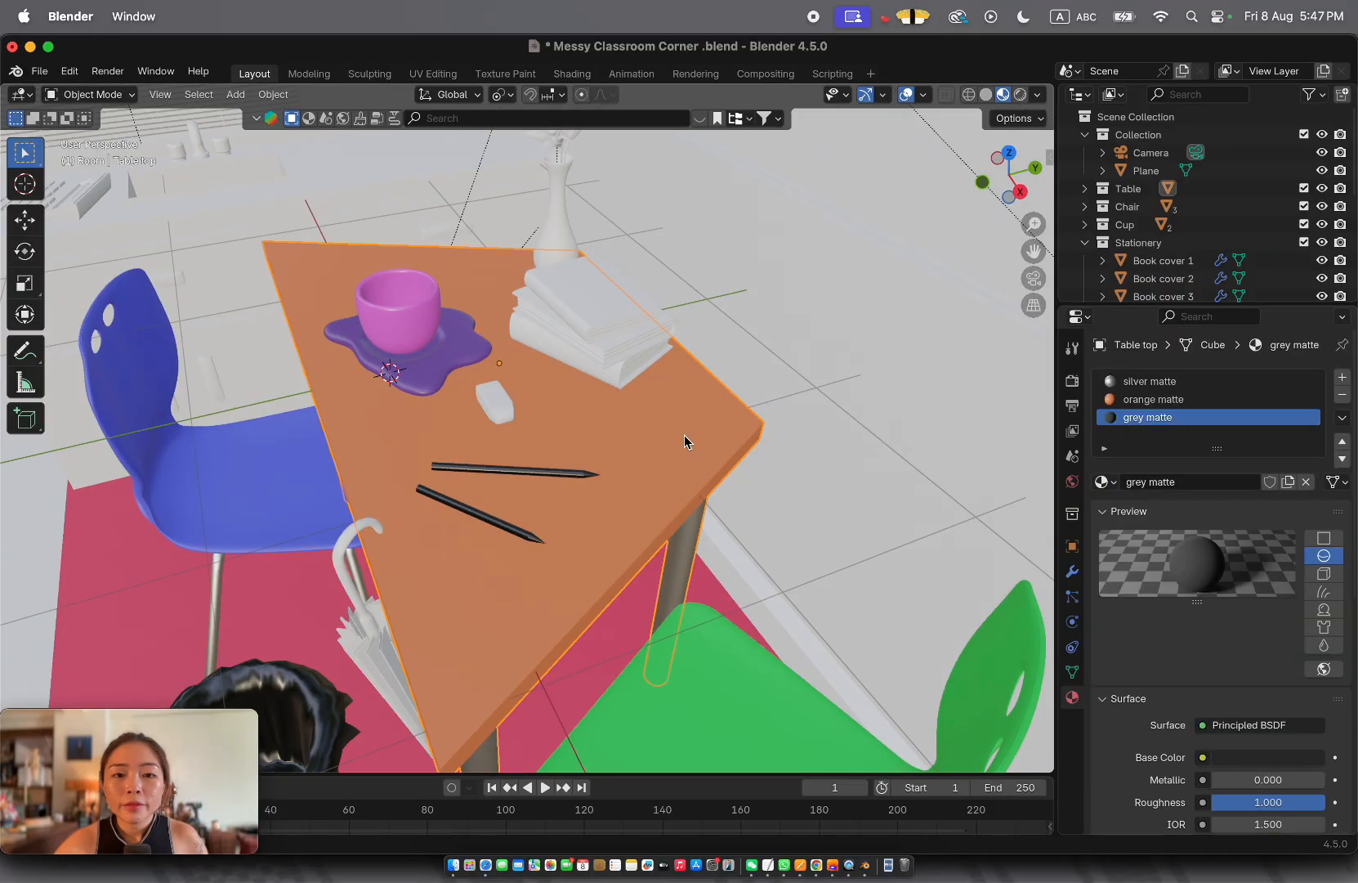
Examine the two pencils and their tips up close and from several angles around the table
{"action": "scroll", "coordinate": [684, 435], "scroll_direction": "down", "scroll_amount": 10}
{"action": "scroll", "coordinate": [684, 435], "scroll_direction": "up", "scroll_amount": 5}
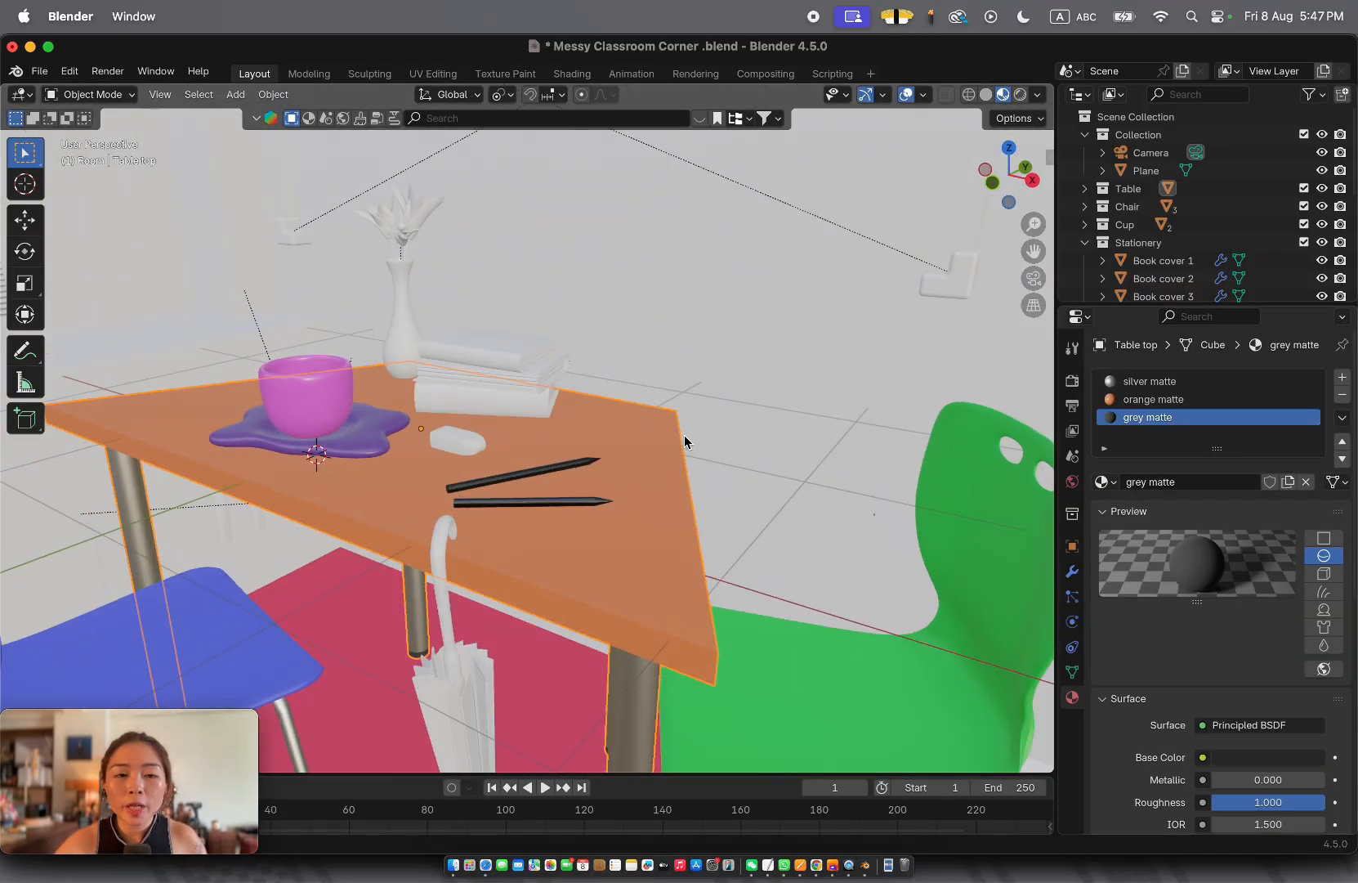
{"action": "scroll", "coordinate": [684, 435], "scroll_direction": "right", "scroll_amount": 10}
{"action": "scroll", "coordinate": [684, 434], "scroll_direction": "up", "scroll_amount": 10}
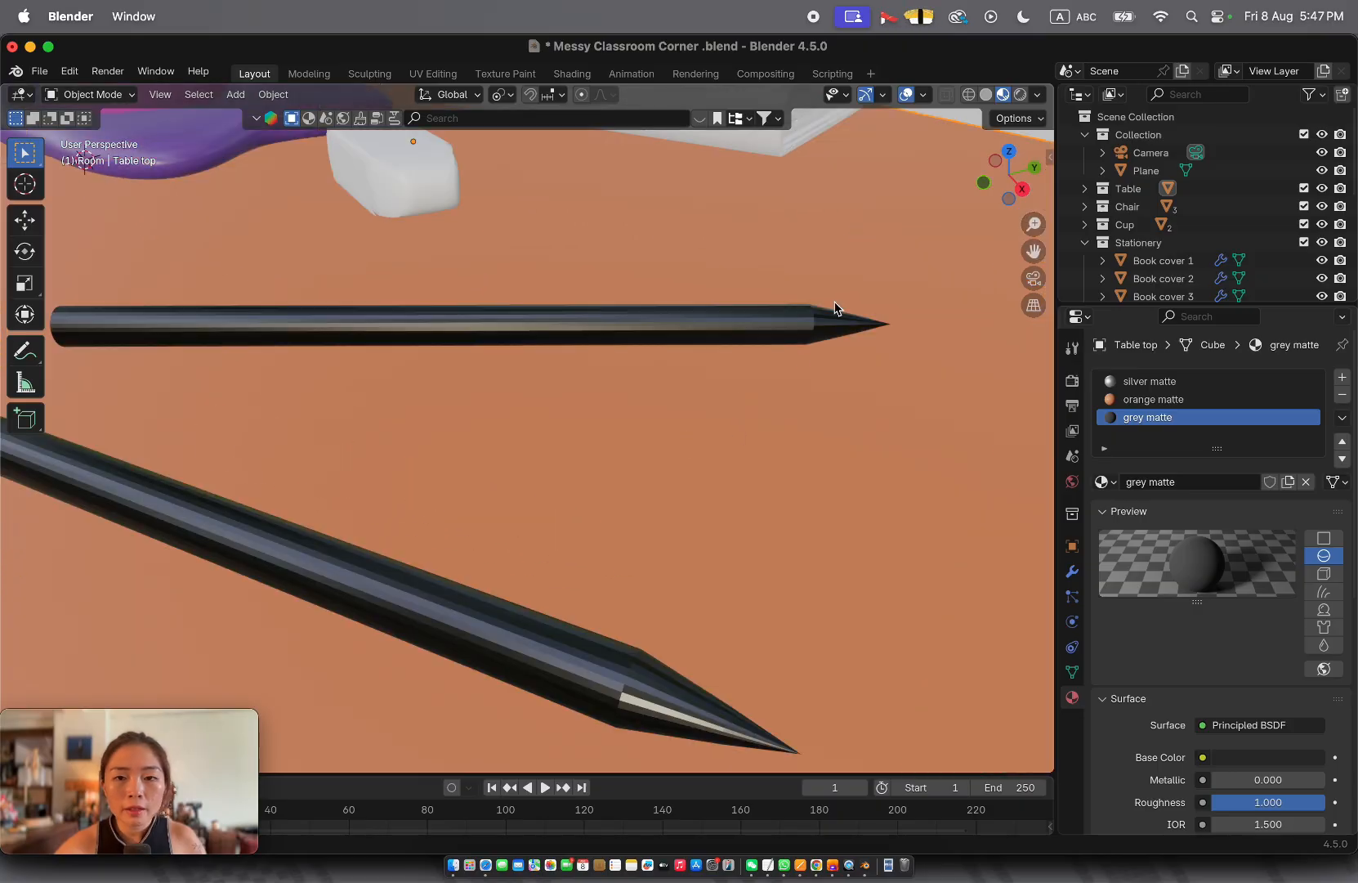
{"action": "scroll", "coordinate": [684, 442], "scroll_direction": "down", "scroll_amount": 5}
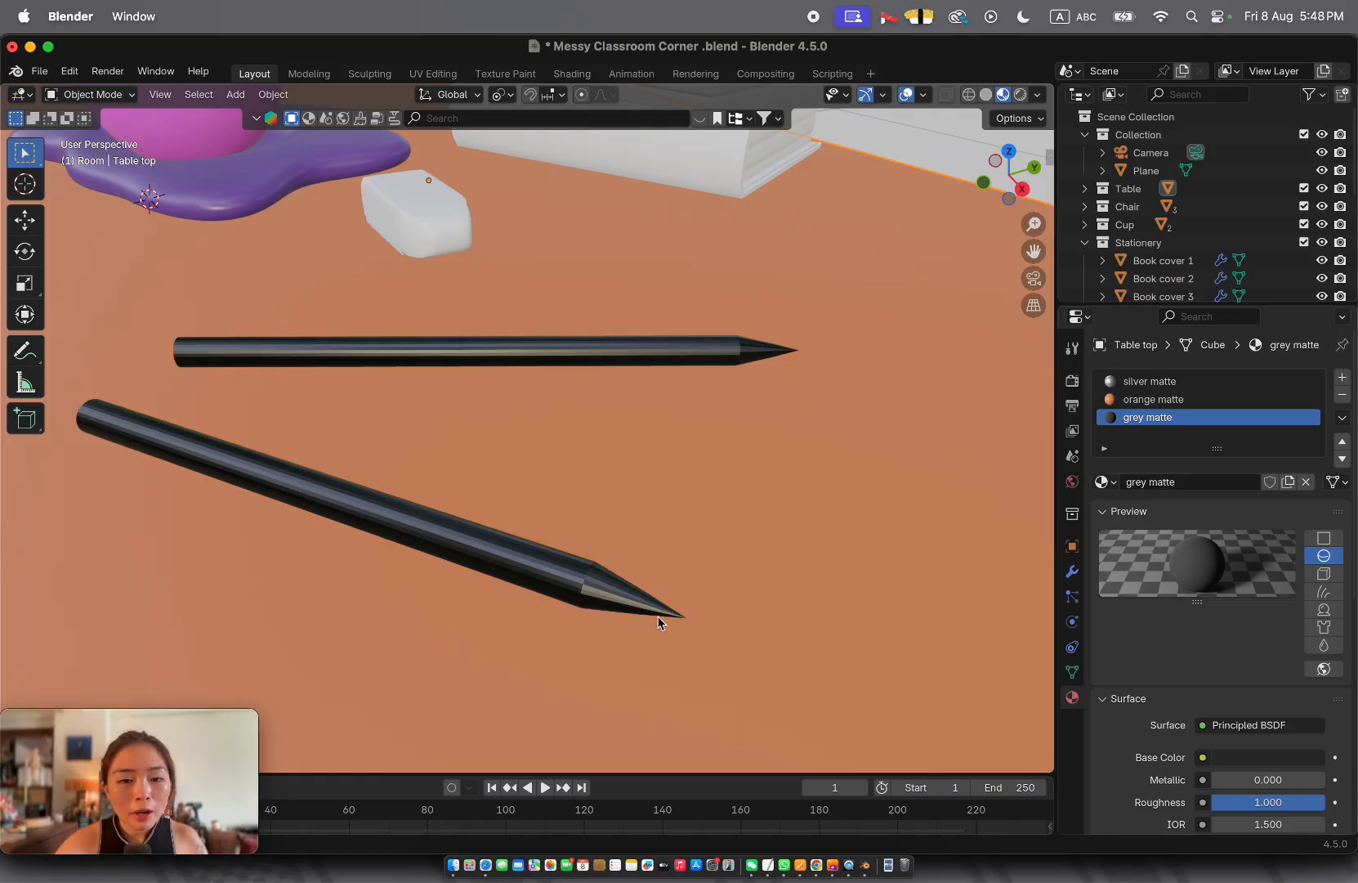
{"action": "scroll", "coordinate": [589, 429], "scroll_direction": "down", "scroll_amount": 5}
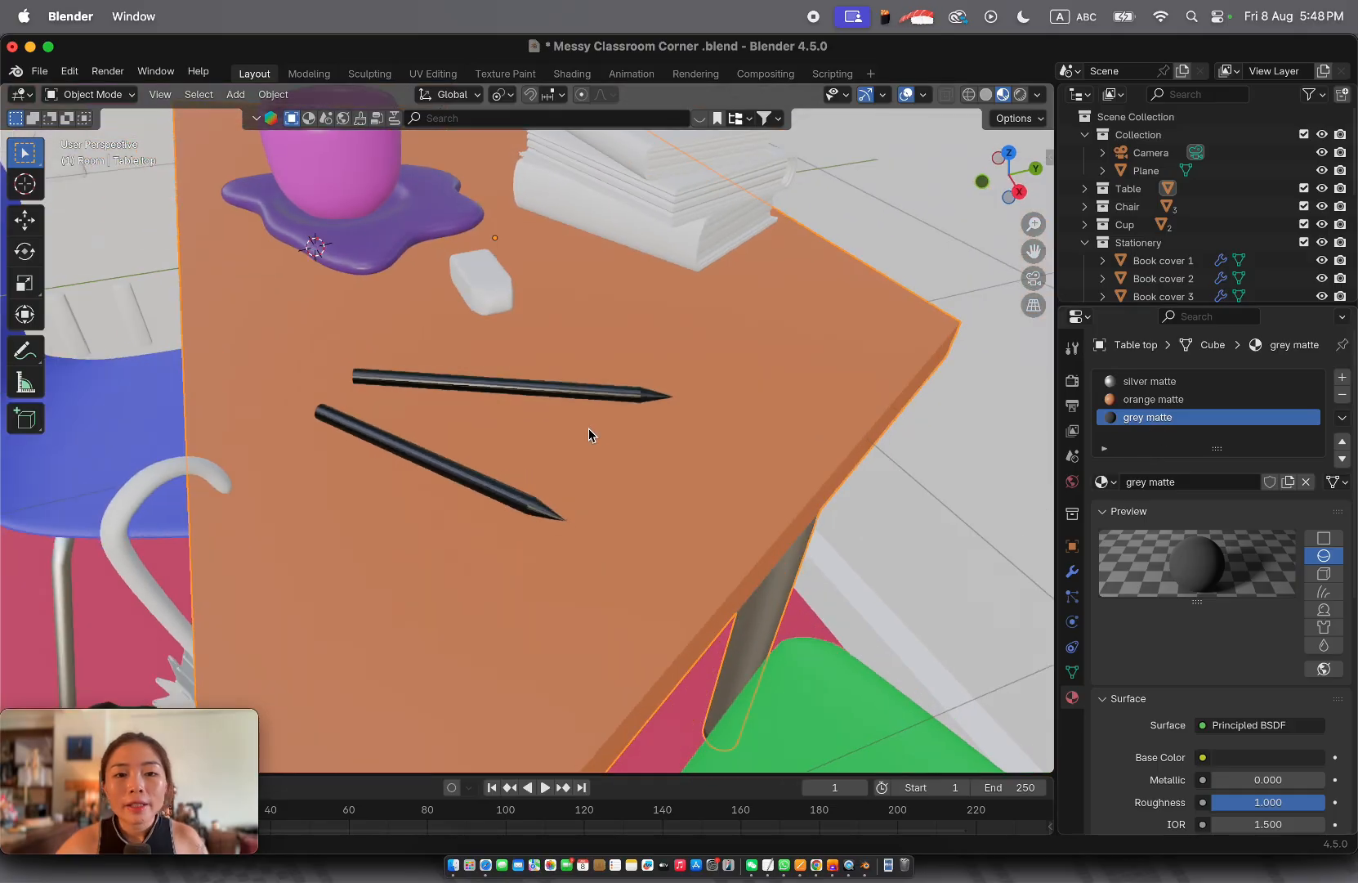
{"action": "left_click", "coordinate": [455, 476]}
{"action": "scroll", "coordinate": [501, 450], "scroll_direction": "down", "scroll_amount": 3}
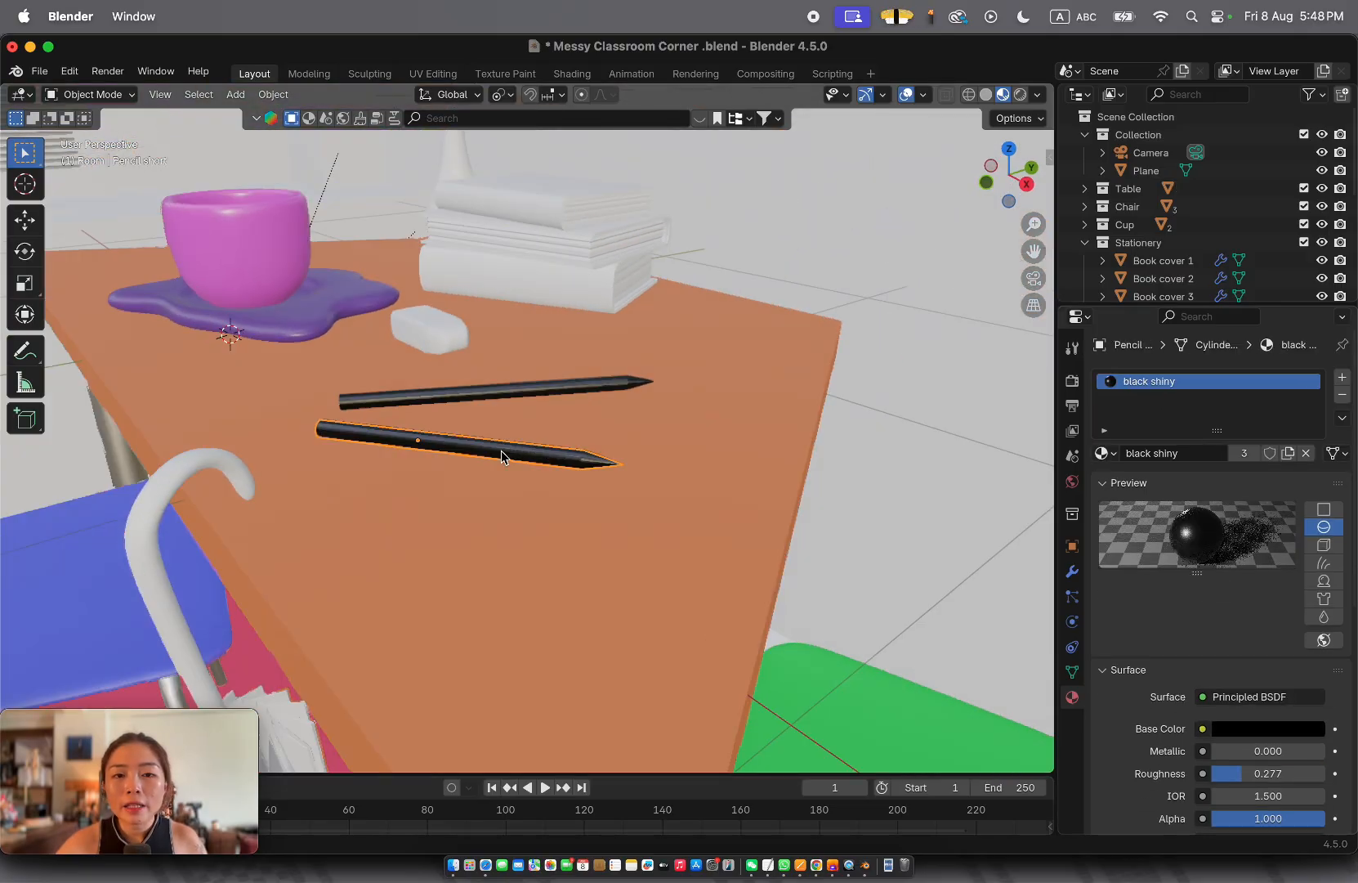
{"action": "scroll", "coordinate": [501, 451], "scroll_direction": "left", "scroll_amount": 5}
{"action": "scroll", "coordinate": [501, 450], "scroll_direction": "down", "scroll_amount": 3}
Select the middle book in the stack, check its mesh in Edit Mode, and return to Object Mode
{"action": "left_click", "coordinate": [459, 339]}
{"action": "scroll", "coordinate": [480, 317], "scroll_direction": "right", "scroll_amount": 5}
{"action": "key", "text": "Tab"}
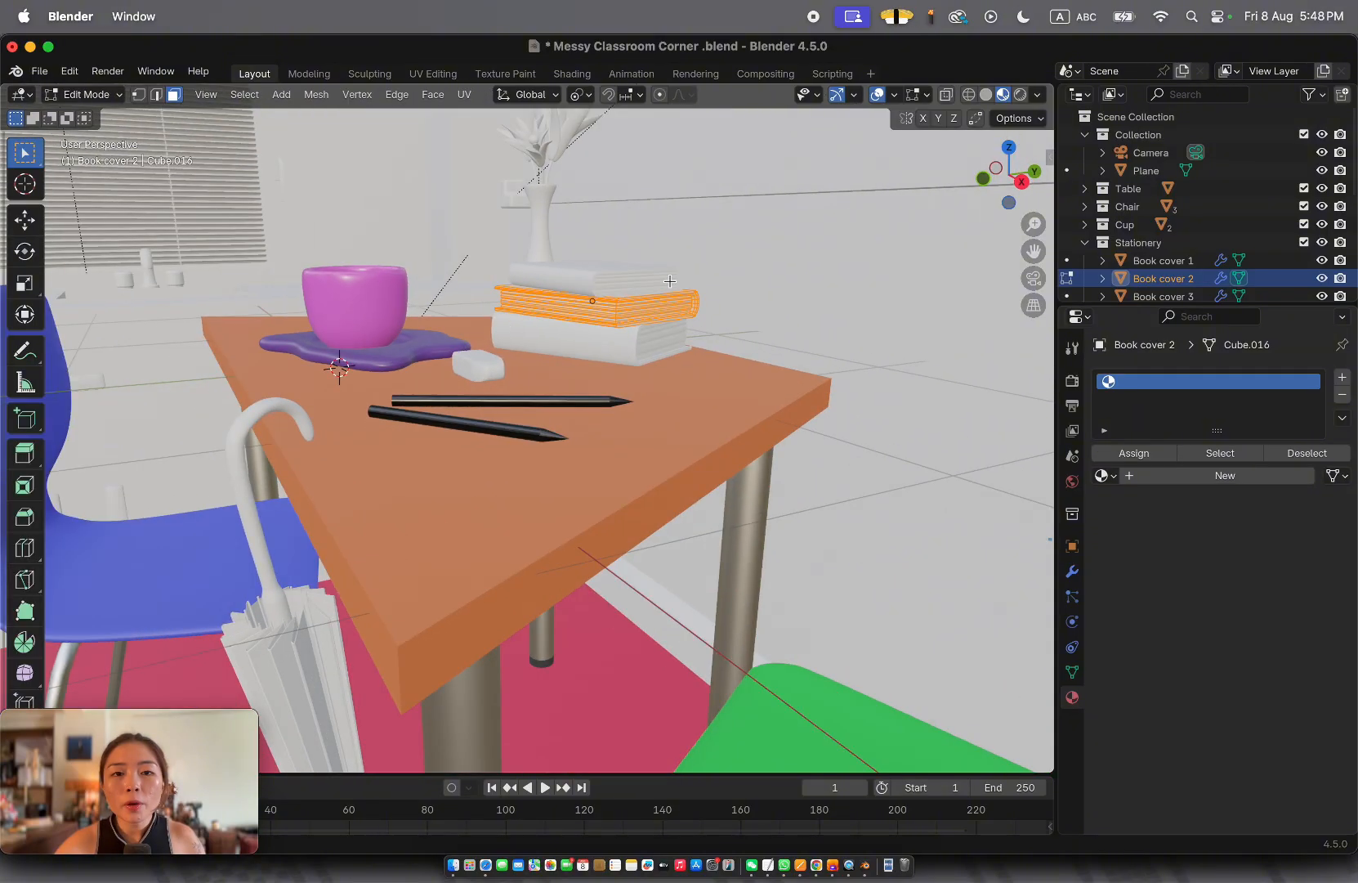
{"action": "key", "text": "Tab"}
{"action": "scroll", "coordinate": [651, 324], "scroll_direction": "up", "scroll_amount": 5, "text": "shift"}
{"action": "scroll", "coordinate": [643, 482], "scroll_direction": "up", "scroll_amount": 6}
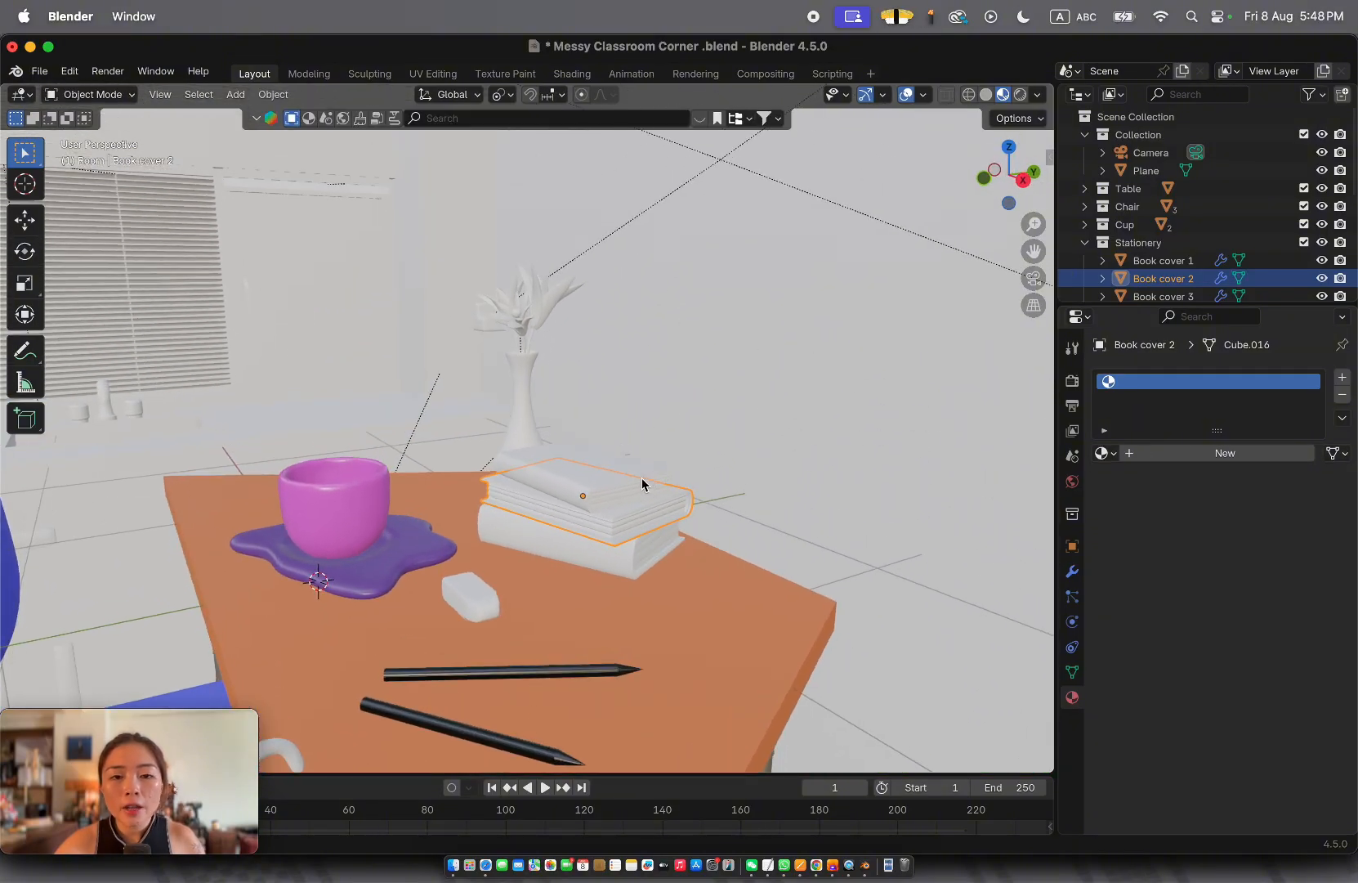
Select all three books in the stack and open their meshes together in Edit Mode
{"action": "scroll", "coordinate": [642, 482], "scroll_direction": "up", "scroll_amount": 3}
{"action": "scroll", "coordinate": [641, 483], "scroll_direction": "down", "scroll_amount": 4, "text": "shift"}
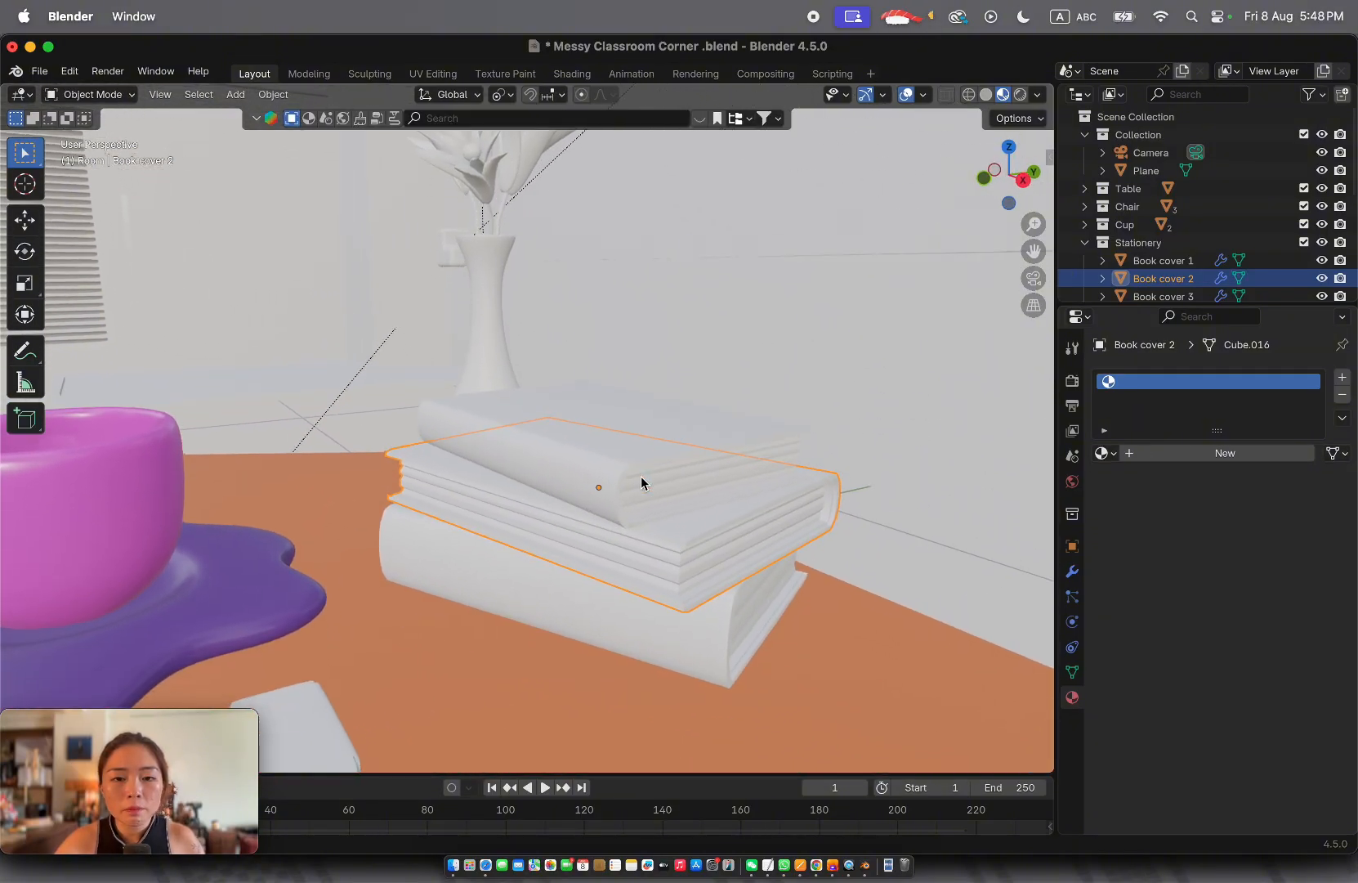
{"action": "scroll", "coordinate": [641, 480], "scroll_direction": "up", "scroll_amount": 3}
{"action": "scroll", "coordinate": [627, 461], "scroll_direction": "down", "scroll_amount": 4}
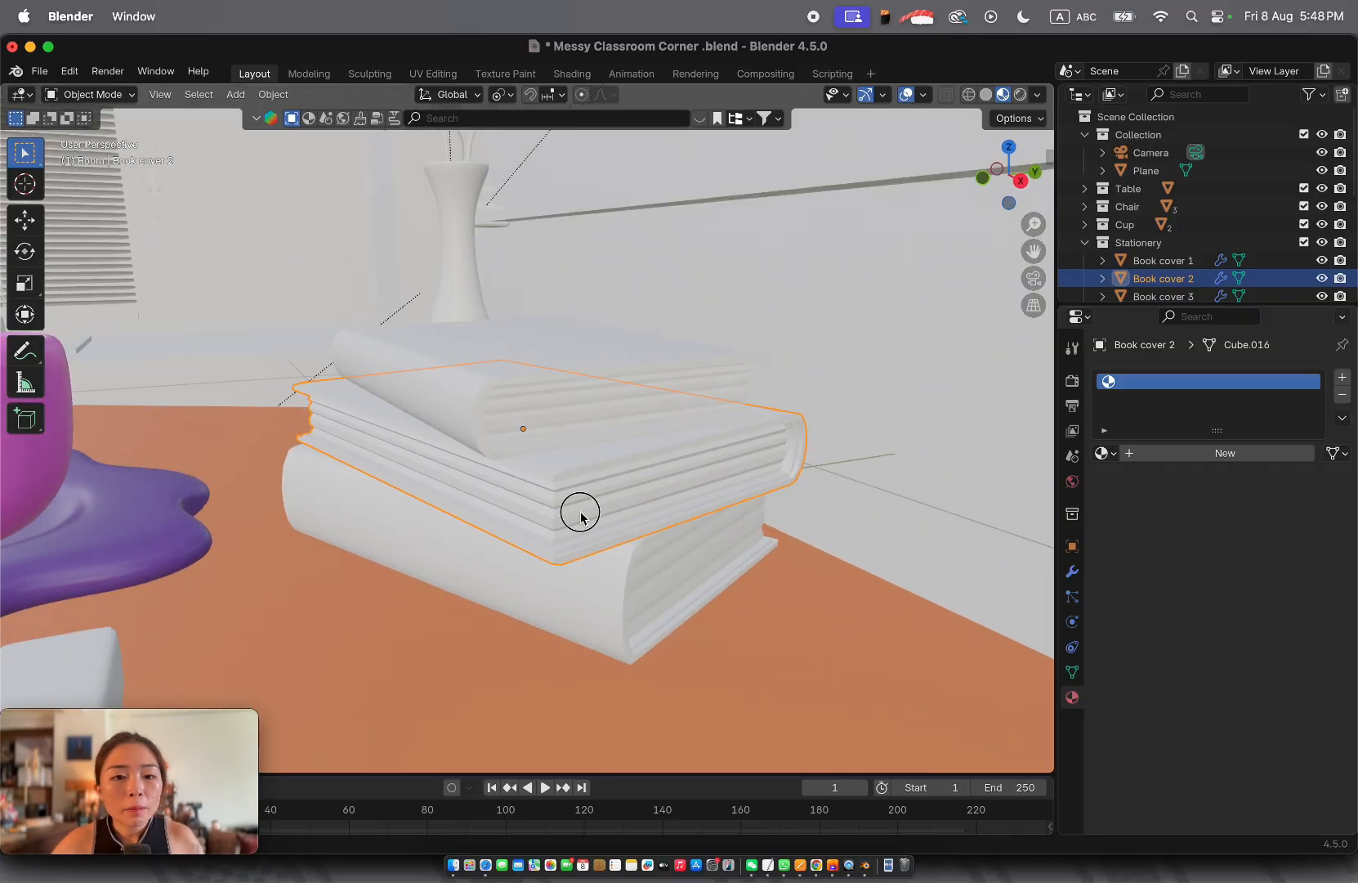
{"action": "left_click", "coordinate": [555, 397]}
{"action": "left_click", "coordinate": [622, 508]}
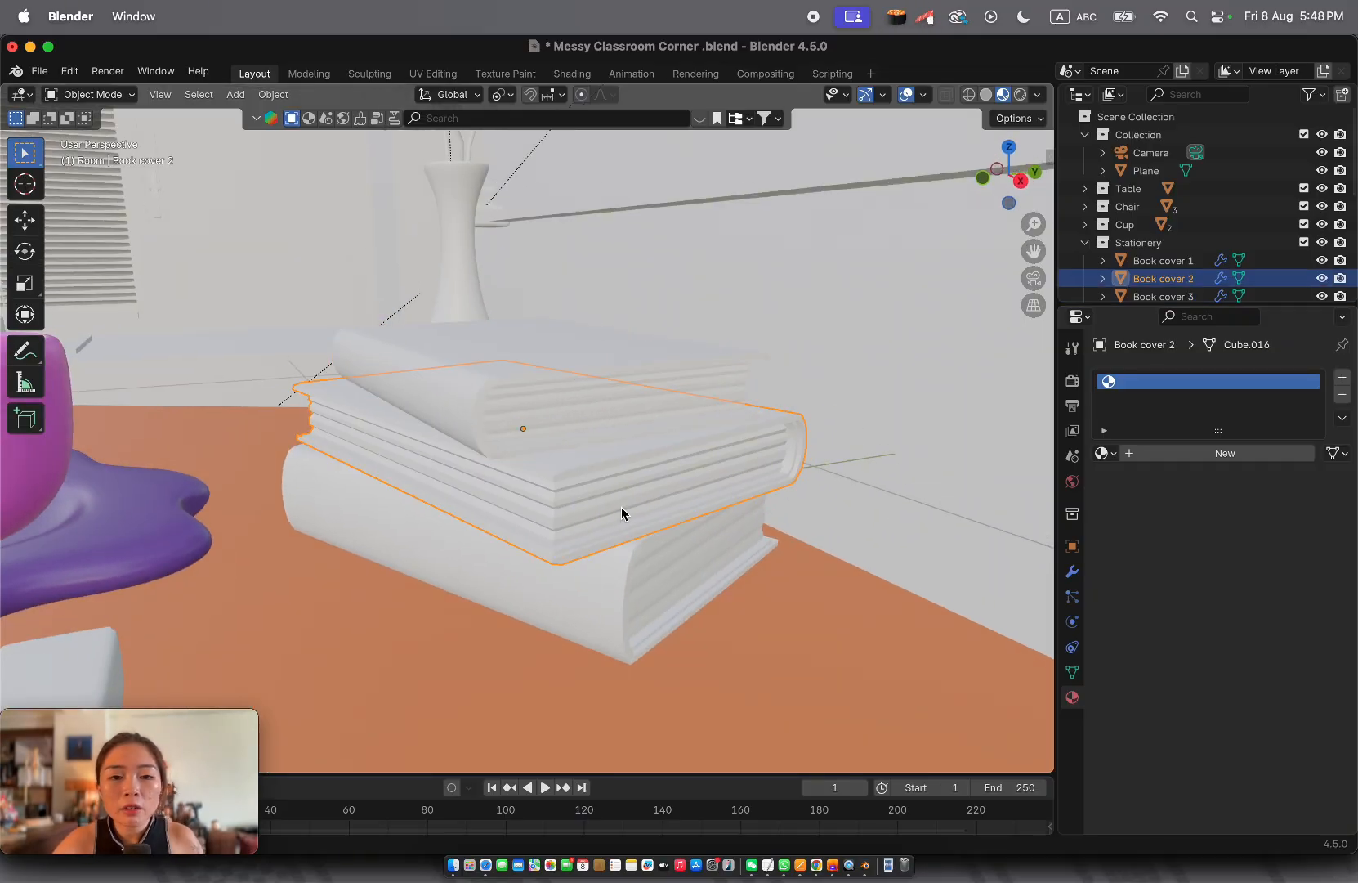
{"action": "left_click", "coordinate": [621, 408]}
{"action": "left_click", "coordinate": [595, 486], "text": "shift"}
{"action": "left_click", "coordinate": [587, 561], "text": "shift"}
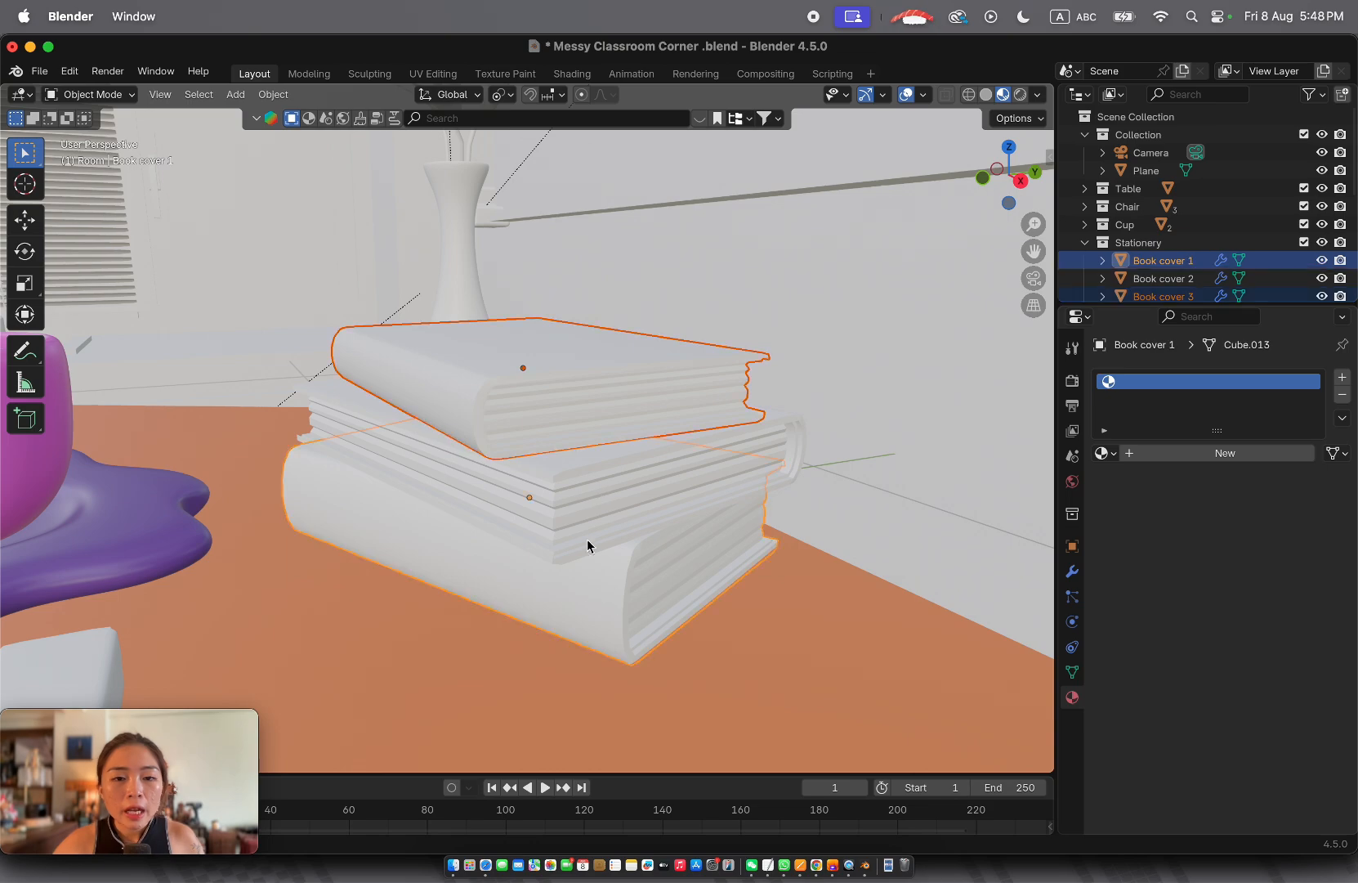
{"action": "left_click", "coordinate": [583, 506], "text": "shift"}
{"action": "key", "text": "Tab"}
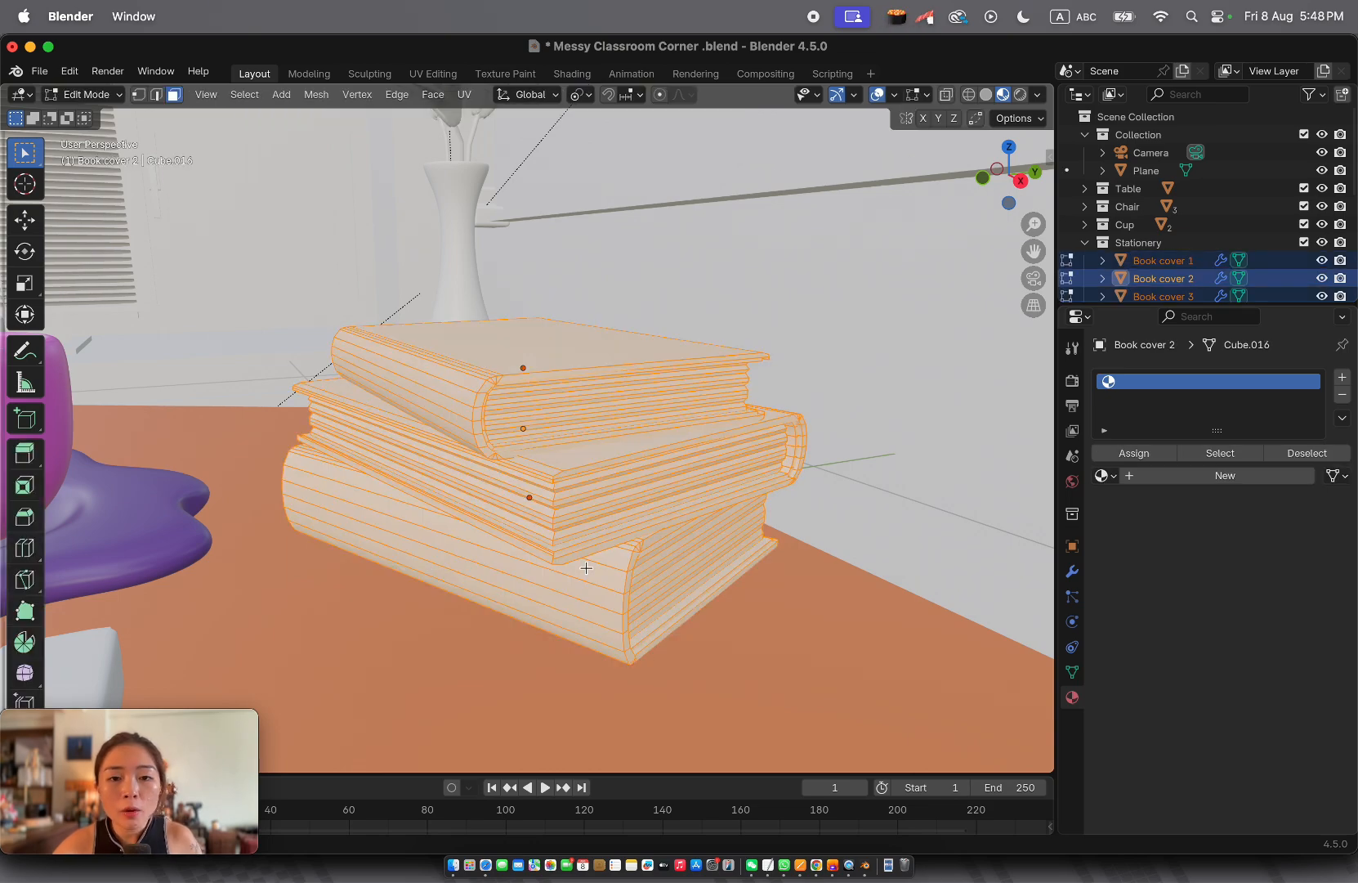
Select the linked page blocks of all three books, leaving the covers out of the selection
{"action": "left_click", "coordinate": [461, 375]}
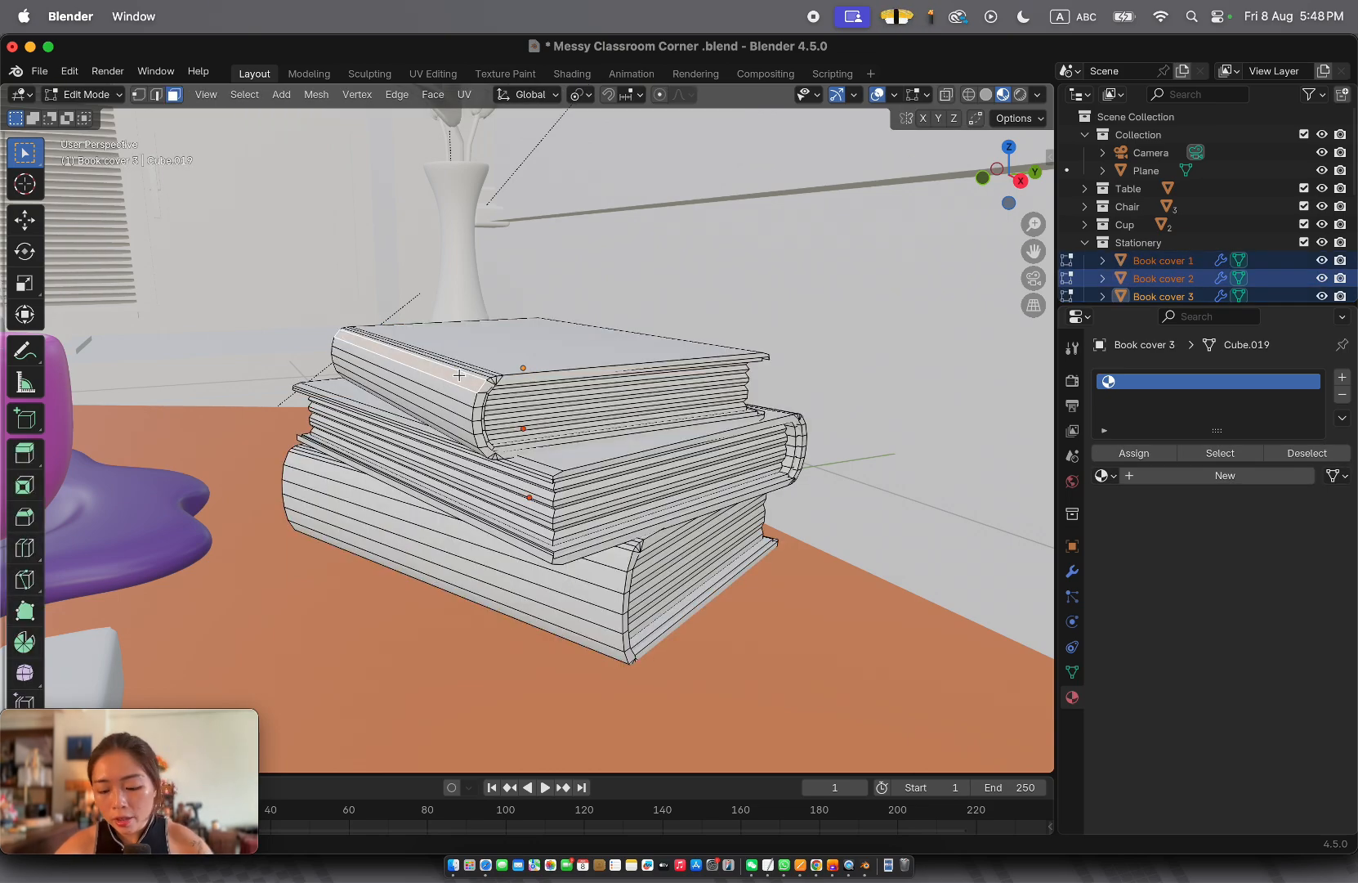
{"action": "left_click", "coordinate": [537, 409]}
{"action": "key", "text": "l"}
{"action": "key", "text": "l"}
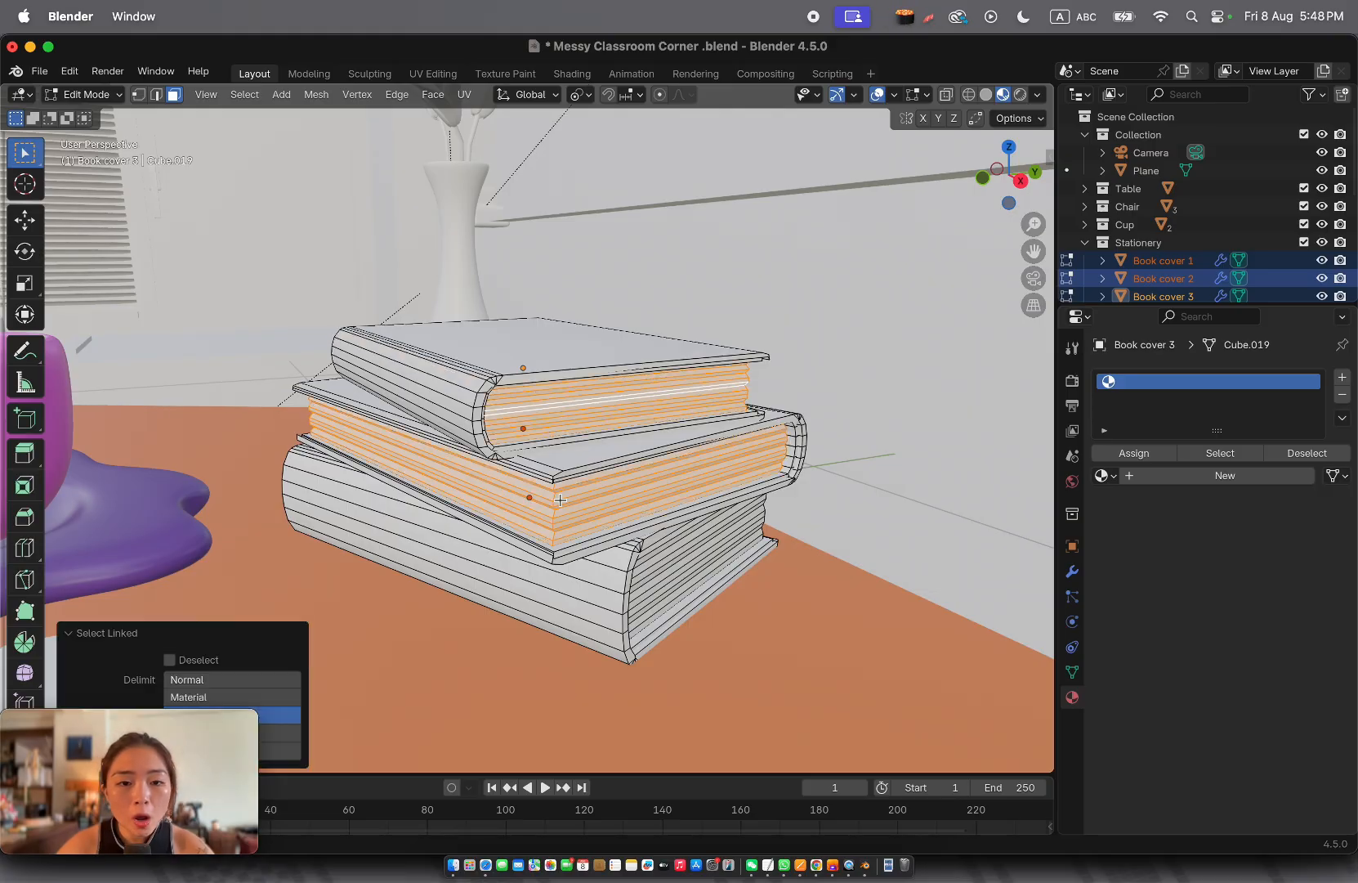
{"action": "key", "text": "l"}
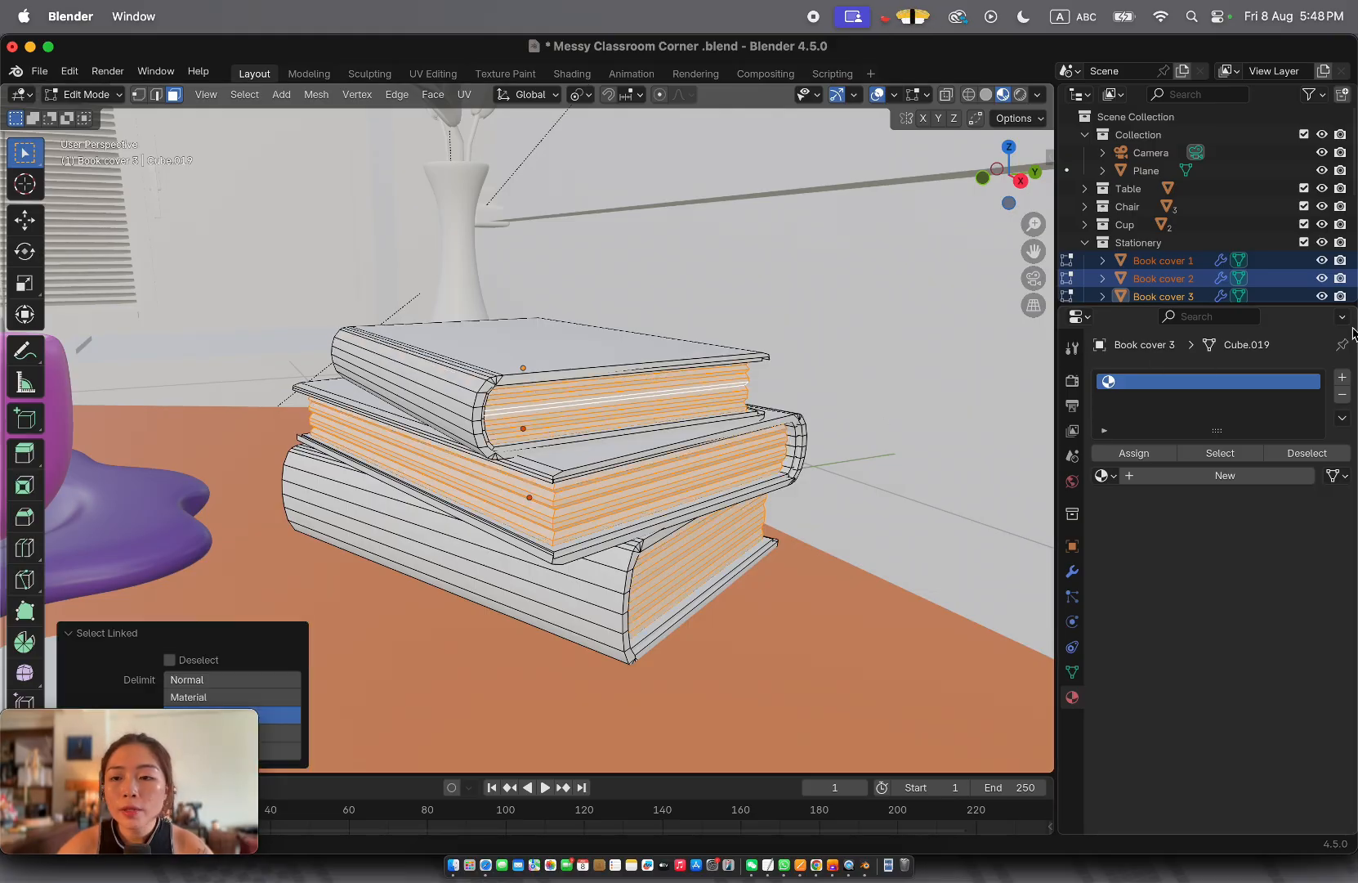
Add a second material slot to the top book and create a material in it named yellow paper
{"action": "left_click", "coordinate": [1342, 377]}
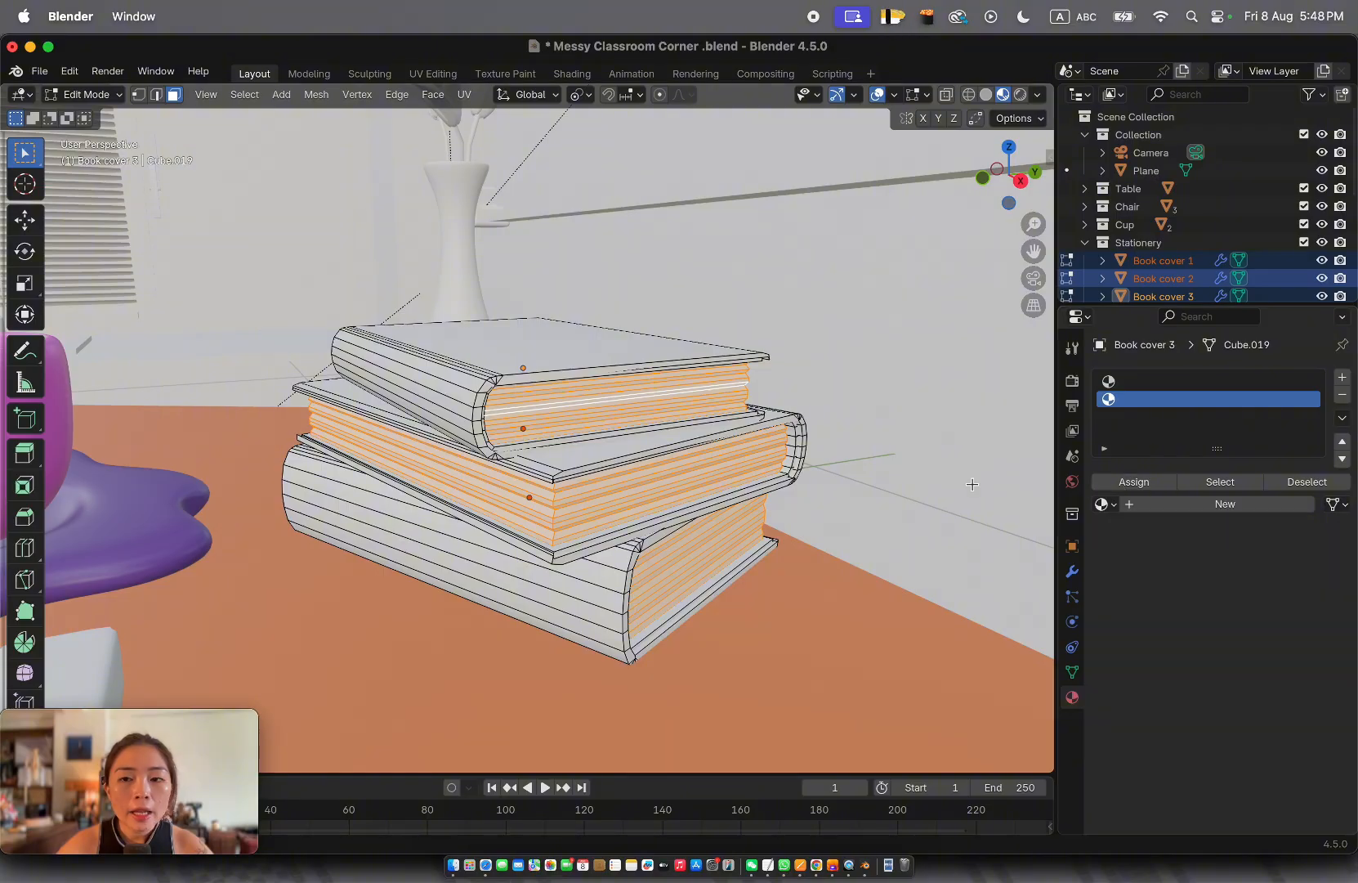
{"action": "left_click", "coordinate": [1170, 503]}
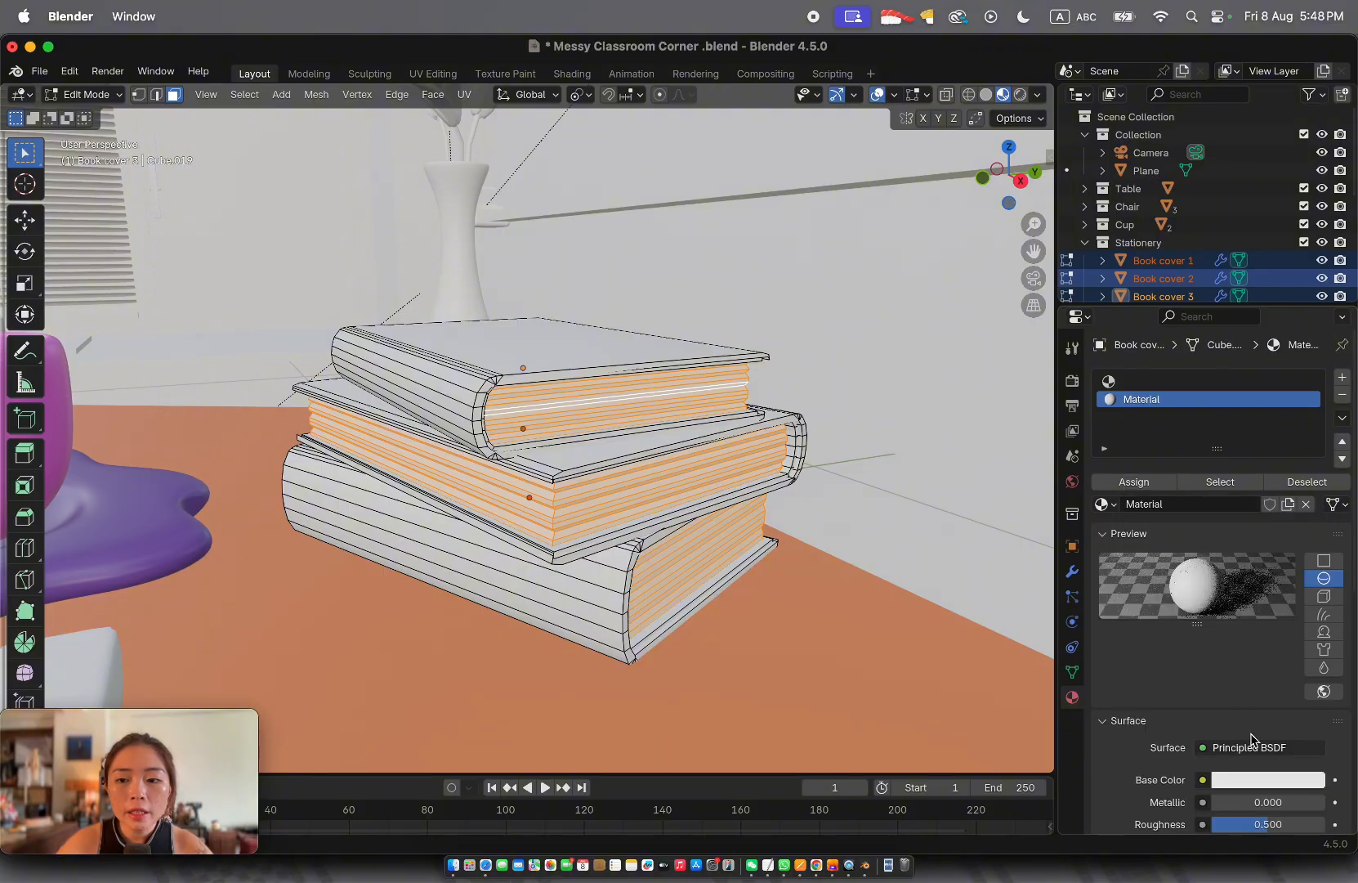
{"action": "left_click", "coordinate": [1207, 505]}
{"action": "type", "text": "yellow paper"}
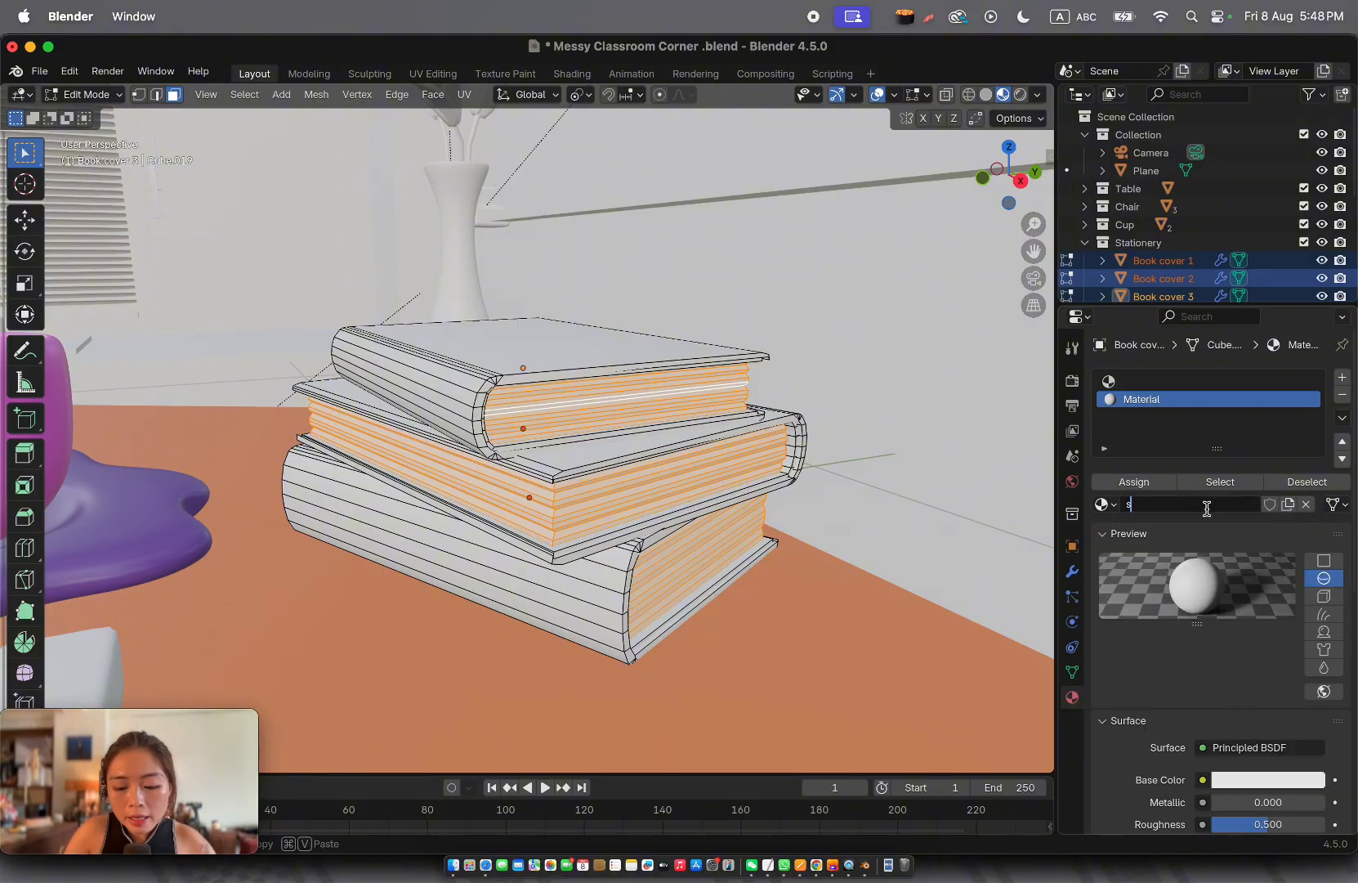
{"action": "key", "text": "Return"}
Give yellow paper a cream base color #E7E0D0 and roughness 1.000, apply it to the top book's pages, and return to Object Mode
{"action": "left_click", "coordinate": [1268, 779]}
{"action": "left_click_drag", "start_coordinate": [1222, 561], "coordinate": [1222, 562]}
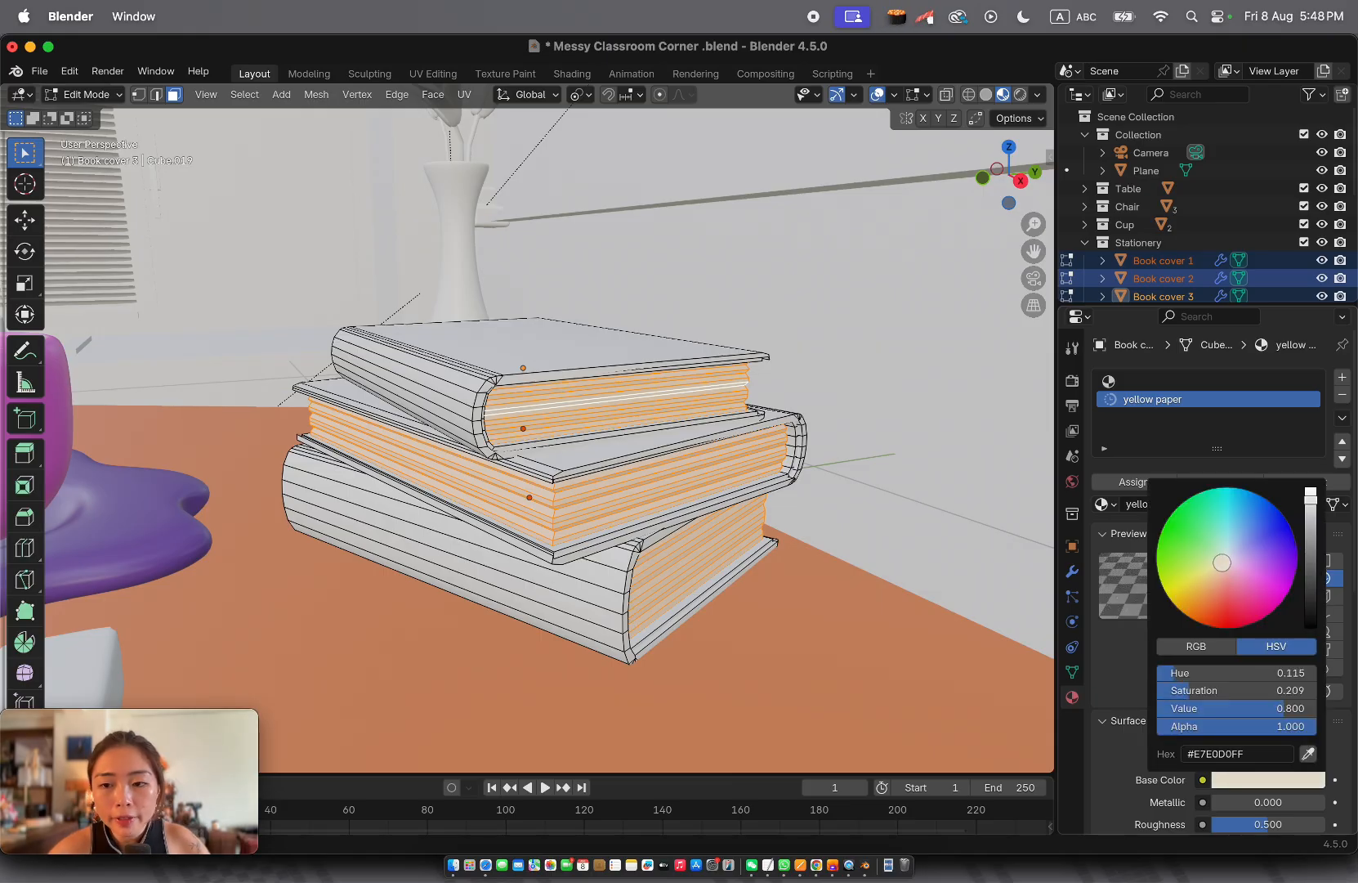
{"action": "left_click_drag", "start_coordinate": [1249, 823], "coordinate": [1319, 823]}
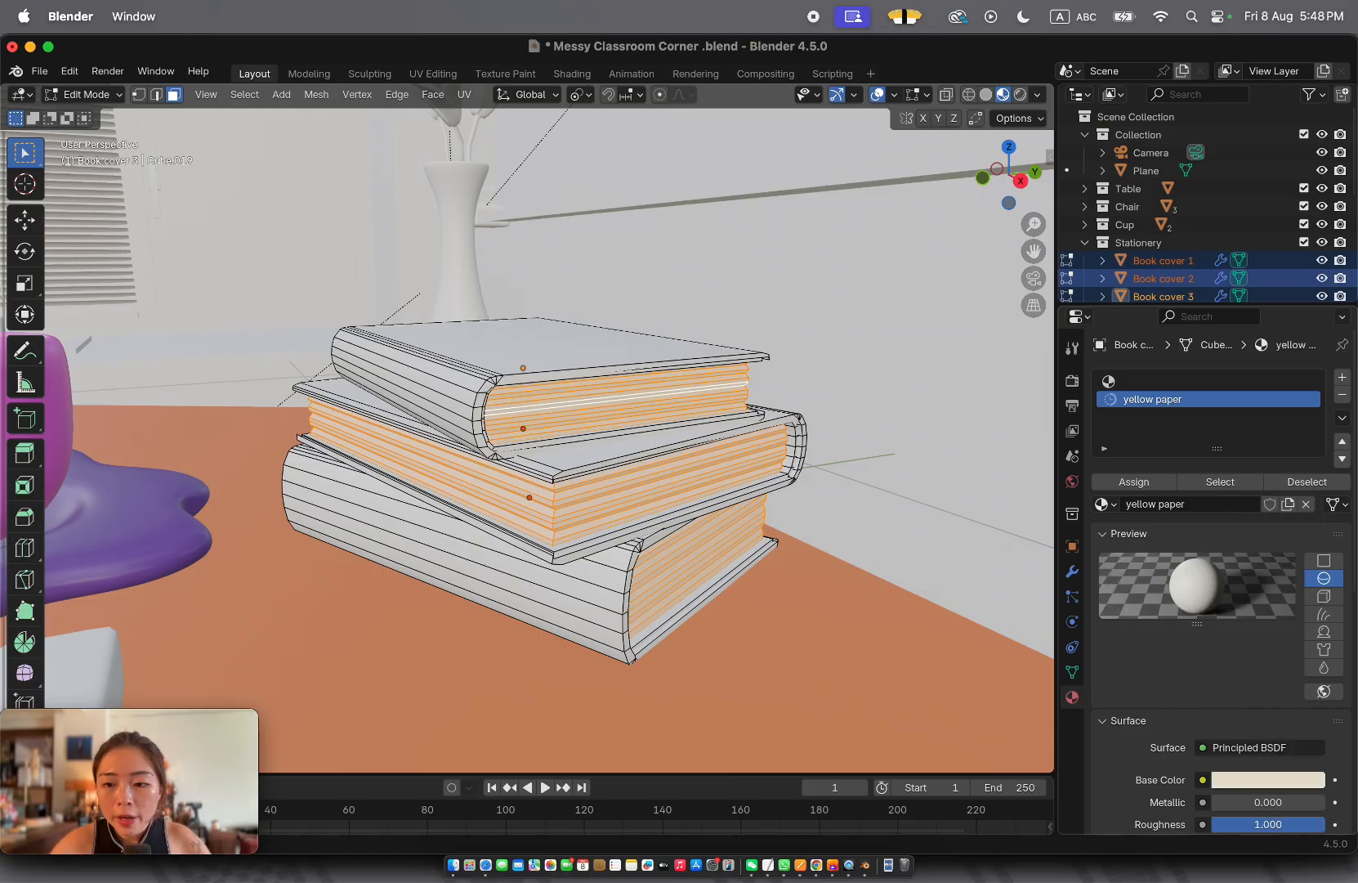
{"action": "key", "text": "Tab"}
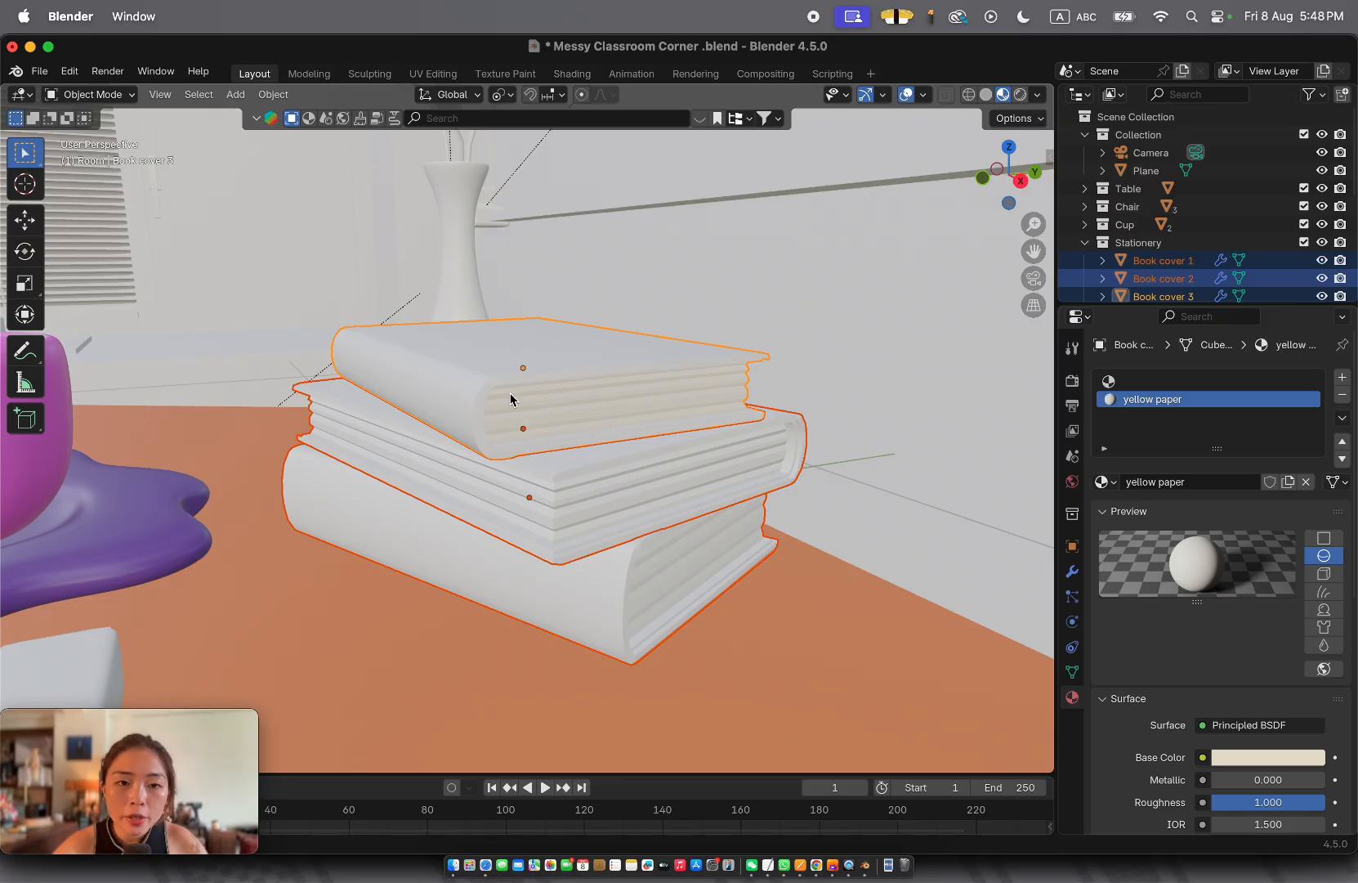
Reopen the three books in Edit Mode, clear the selection, and select only their linked cover parts
{"action": "key", "text": "Tab"}
{"action": "key", "text": "alt+a"}
{"action": "key", "text": "l"}
{"action": "key", "text": "l"}
{"action": "key", "text": "l"}
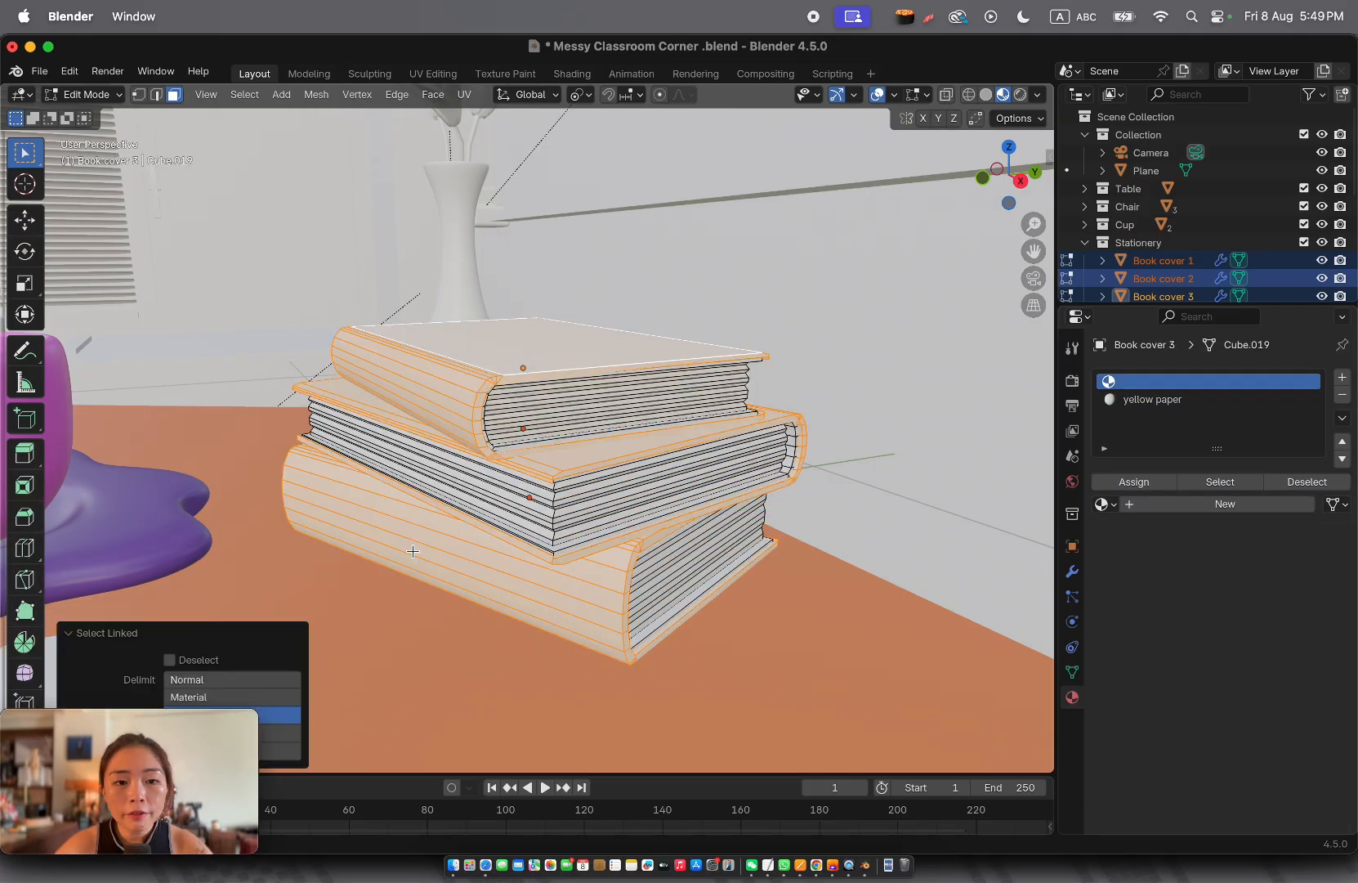
{"action": "scroll", "coordinate": [812, 488], "scroll_direction": "right", "scroll_amount": 10}
{"action": "scroll", "coordinate": [811, 488], "scroll_direction": "down", "scroll_amount": 5}
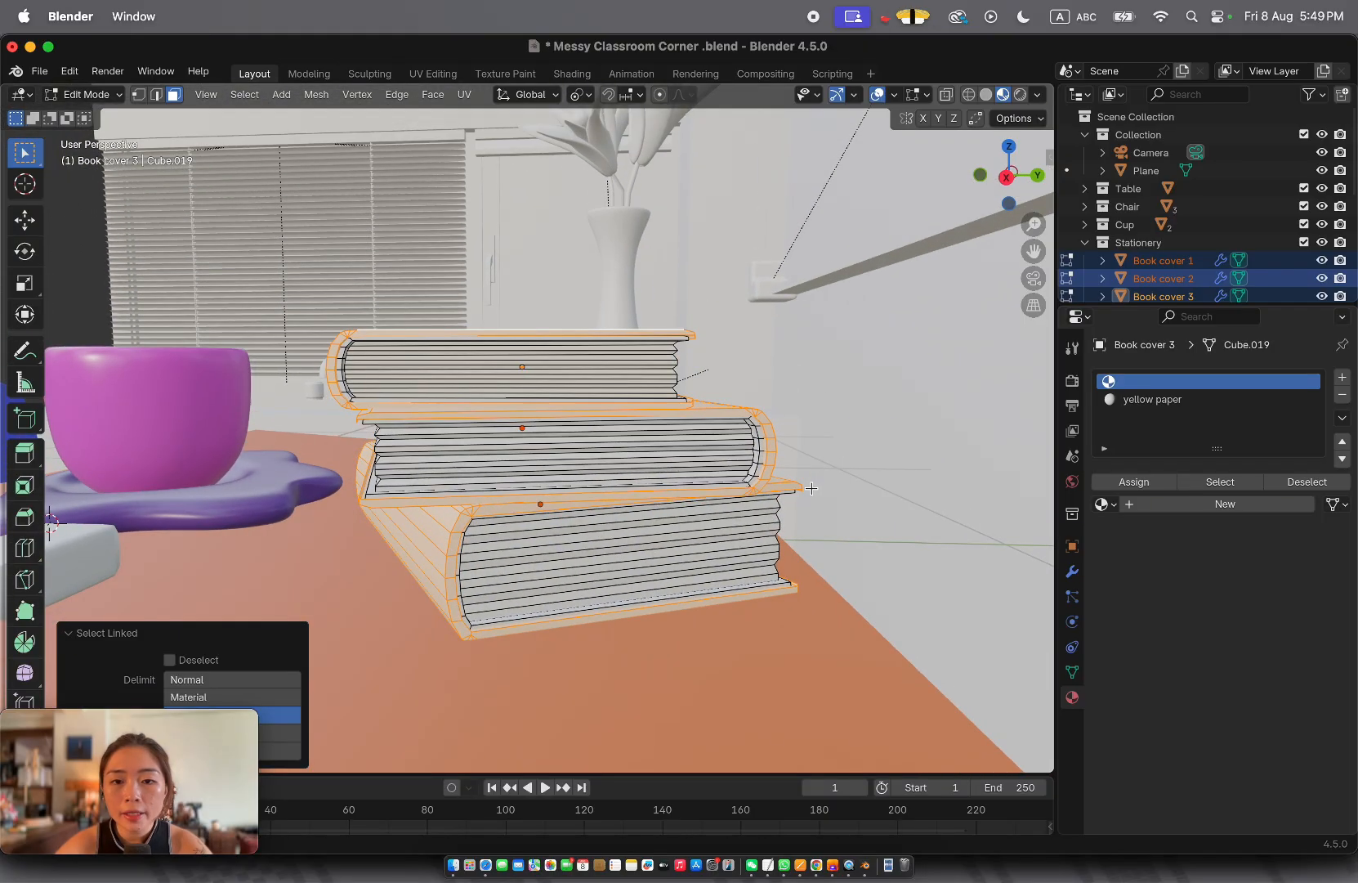
{"action": "scroll", "coordinate": [812, 488], "scroll_direction": "left", "scroll_amount": 5}
{"action": "scroll", "coordinate": [812, 488], "scroll_direction": "up", "scroll_amount": 5}
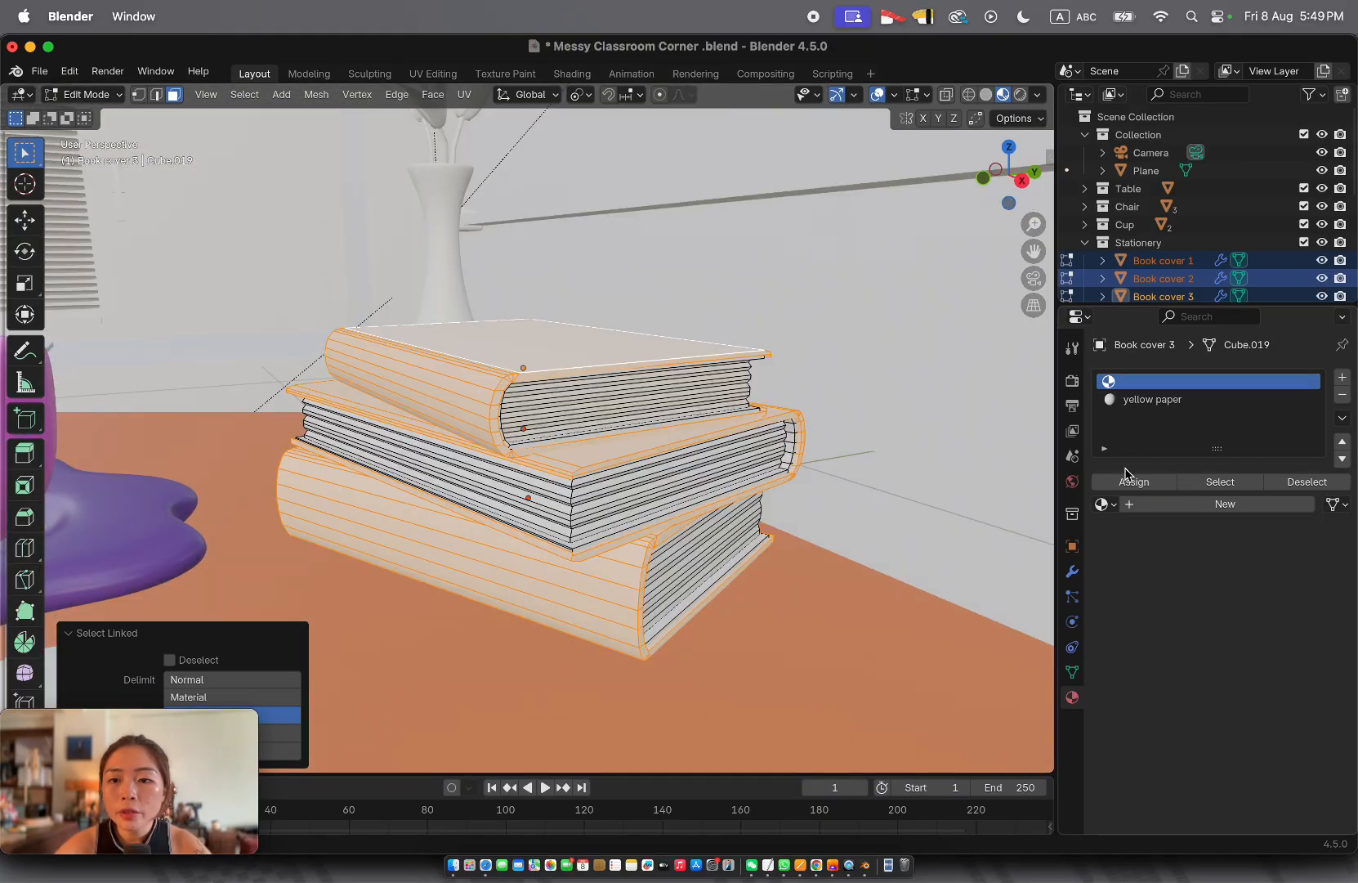
Create a new material in the top book's empty first slot and name it brown matte
{"action": "left_click", "coordinate": [1153, 504]}
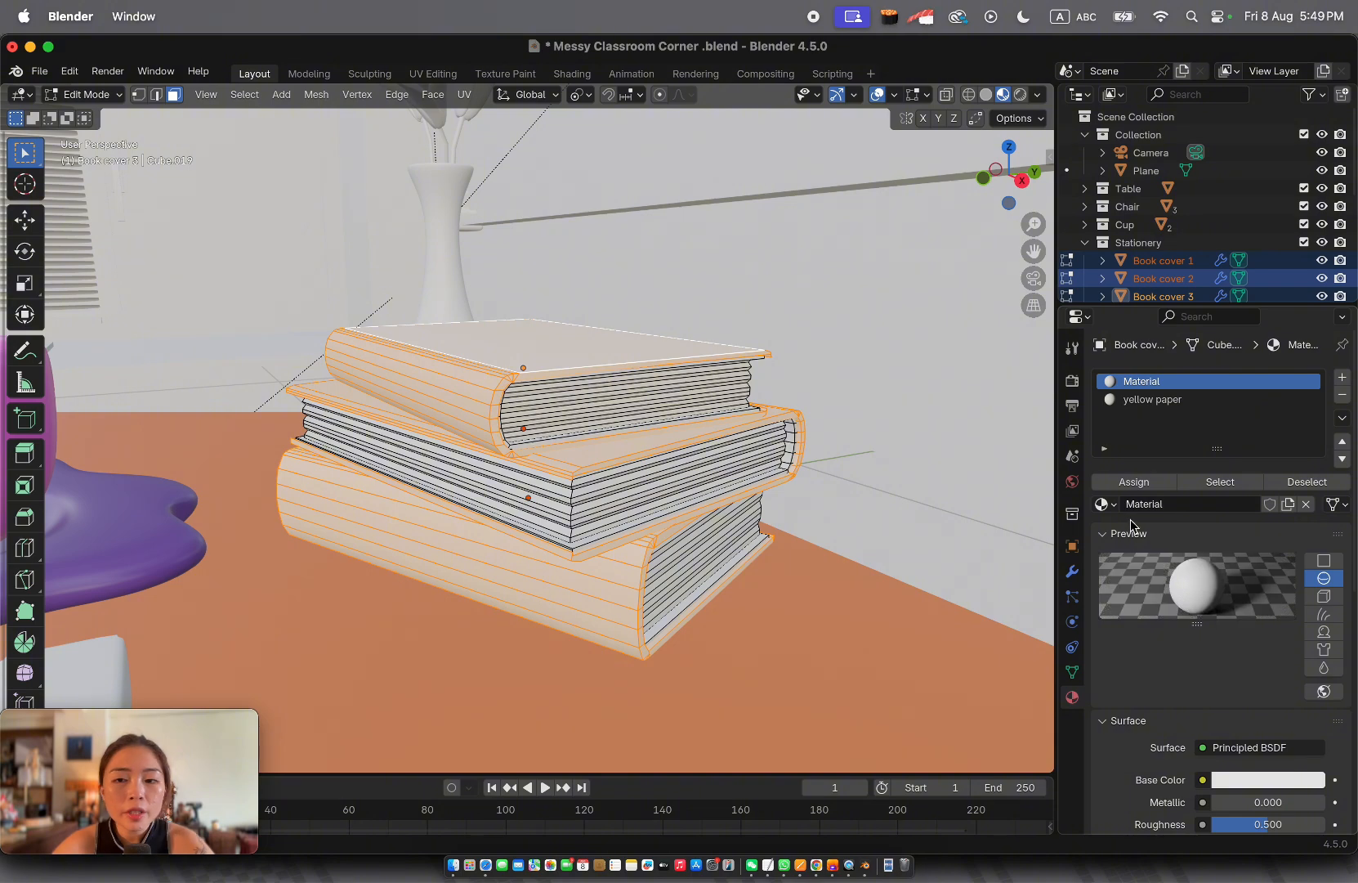
{"action": "left_click", "coordinate": [1104, 504]}
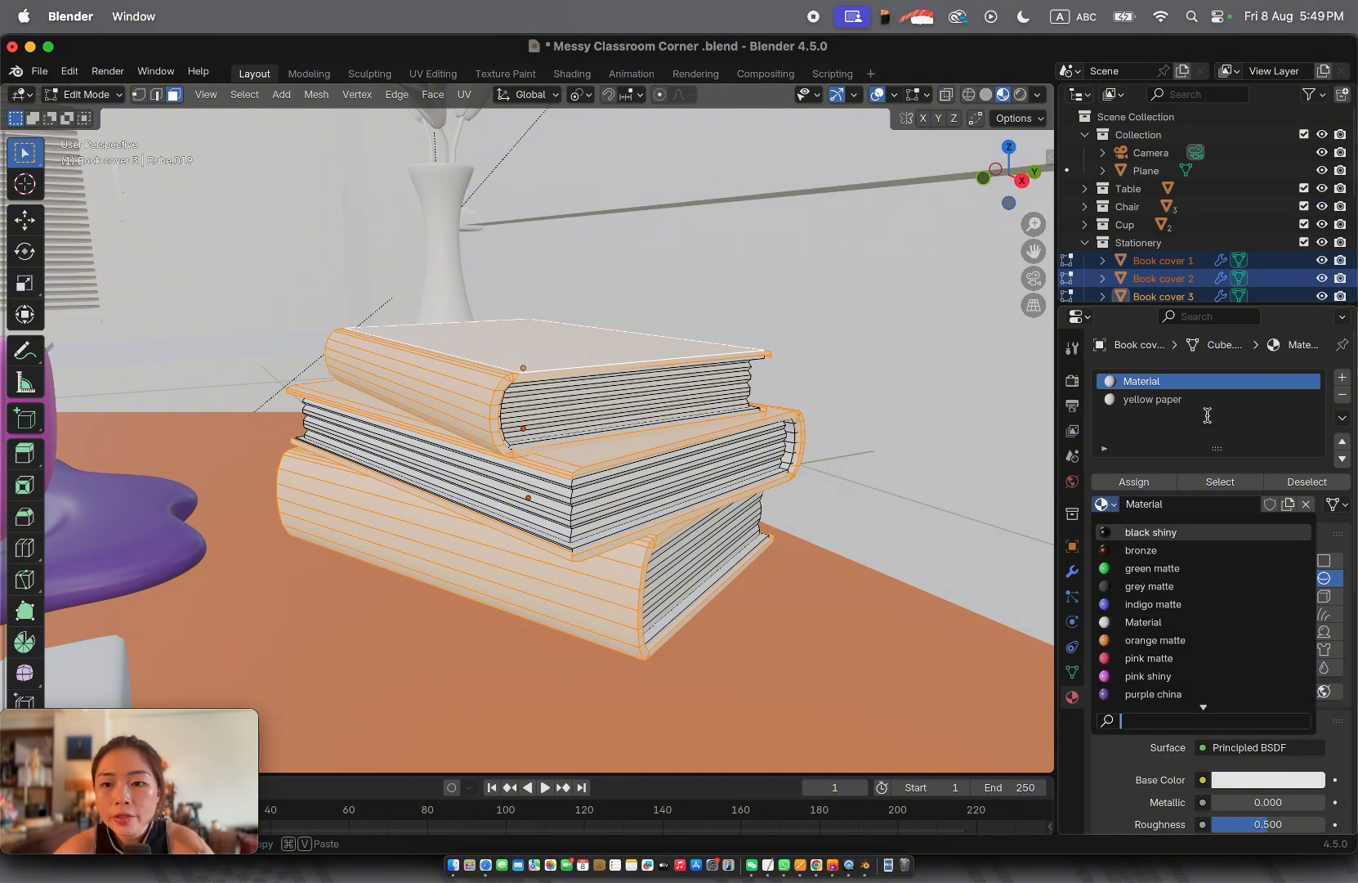
{"action": "left_click", "coordinate": [1163, 504]}
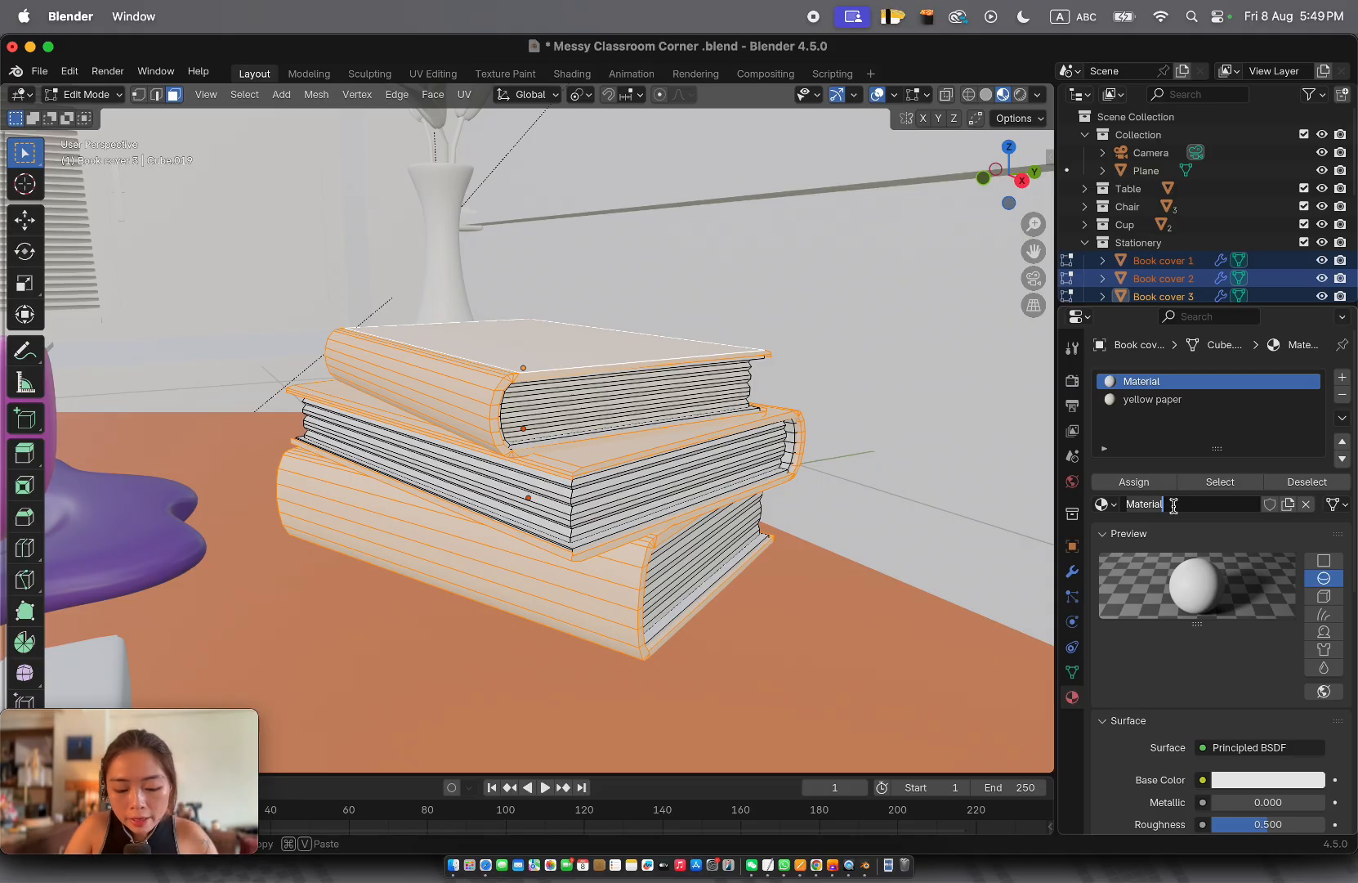
{"action": "type", "text": "brown matte"}
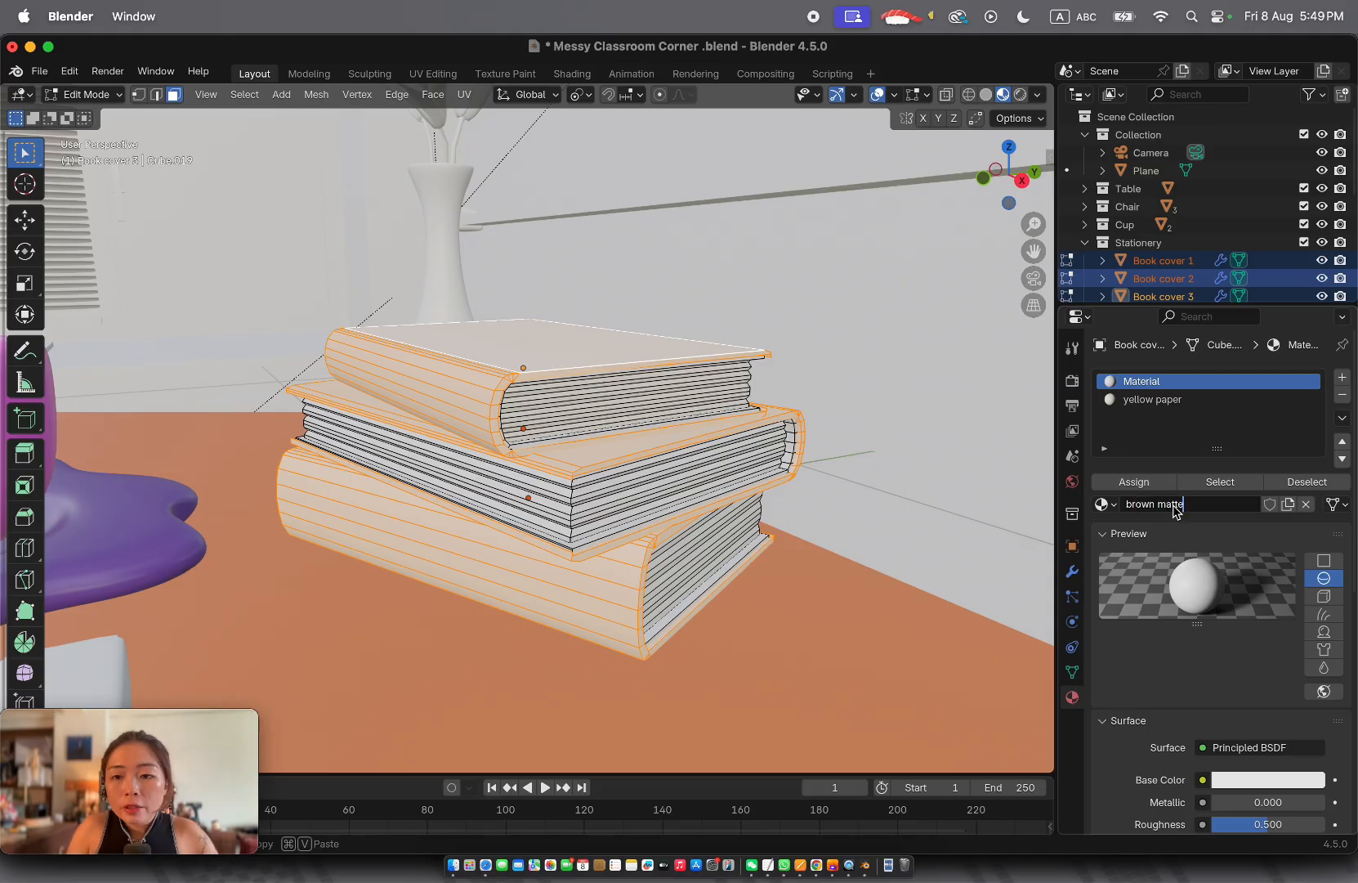
{"action": "key", "text": "Return"}
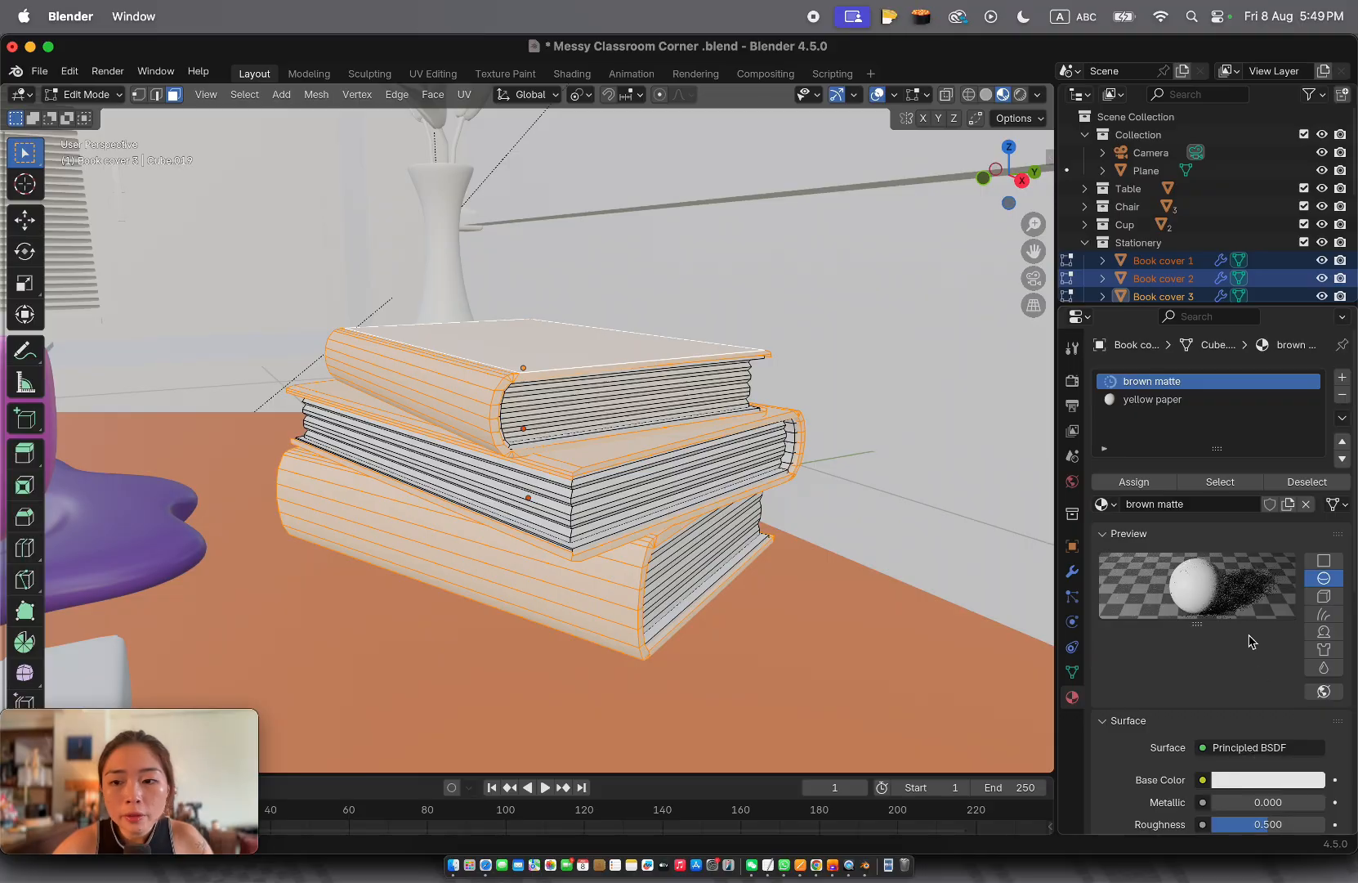
Set the brown matte material's base color to a dark brown
{"action": "left_click", "coordinate": [1249, 779]}
{"action": "left_click", "coordinate": [1204, 608]}
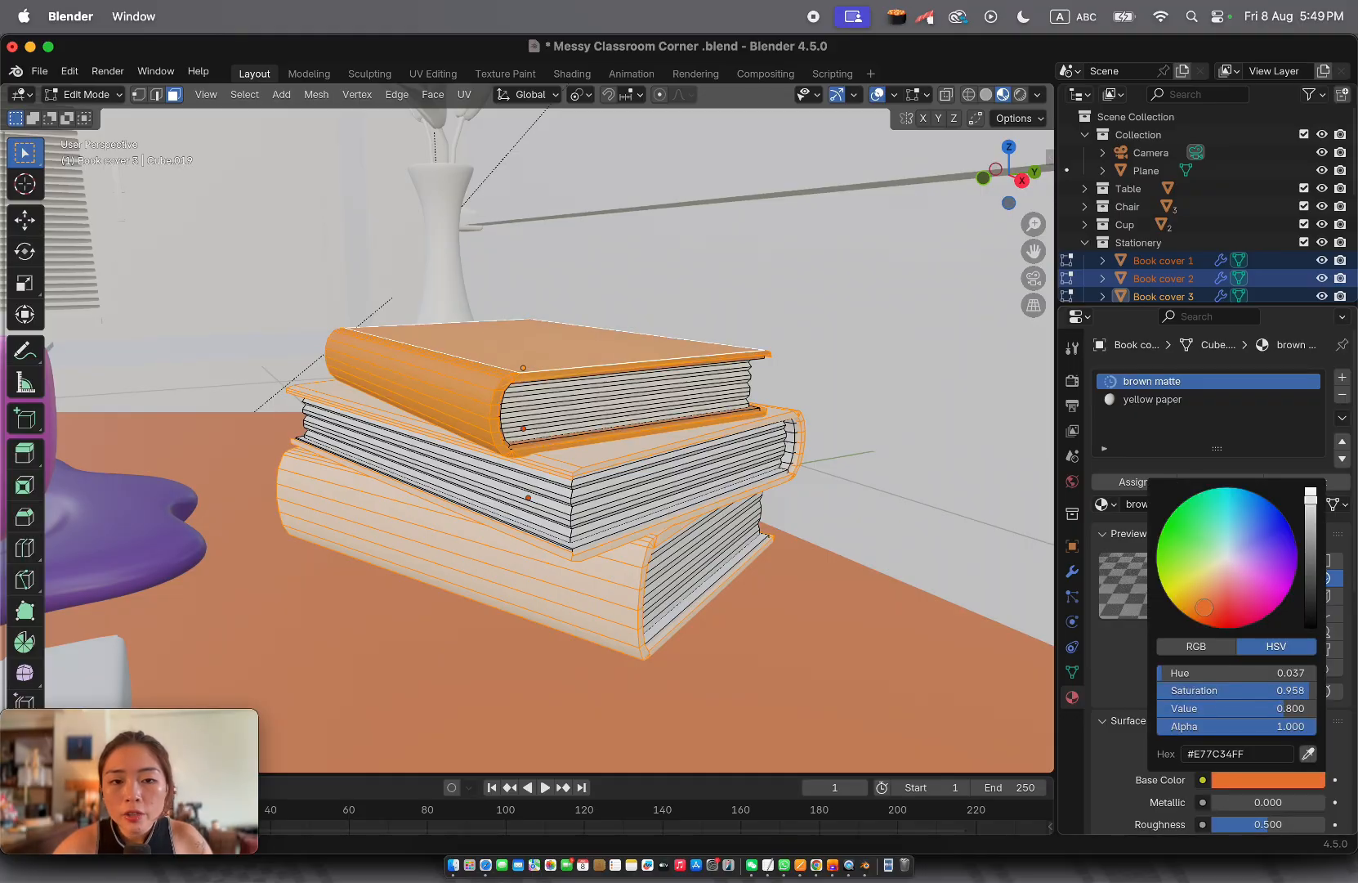
{"action": "left_click_drag", "start_coordinate": [1204, 608], "coordinate": [1205, 607]}
{"action": "left_click_drag", "start_coordinate": [1206, 607], "coordinate": [1206, 606]}
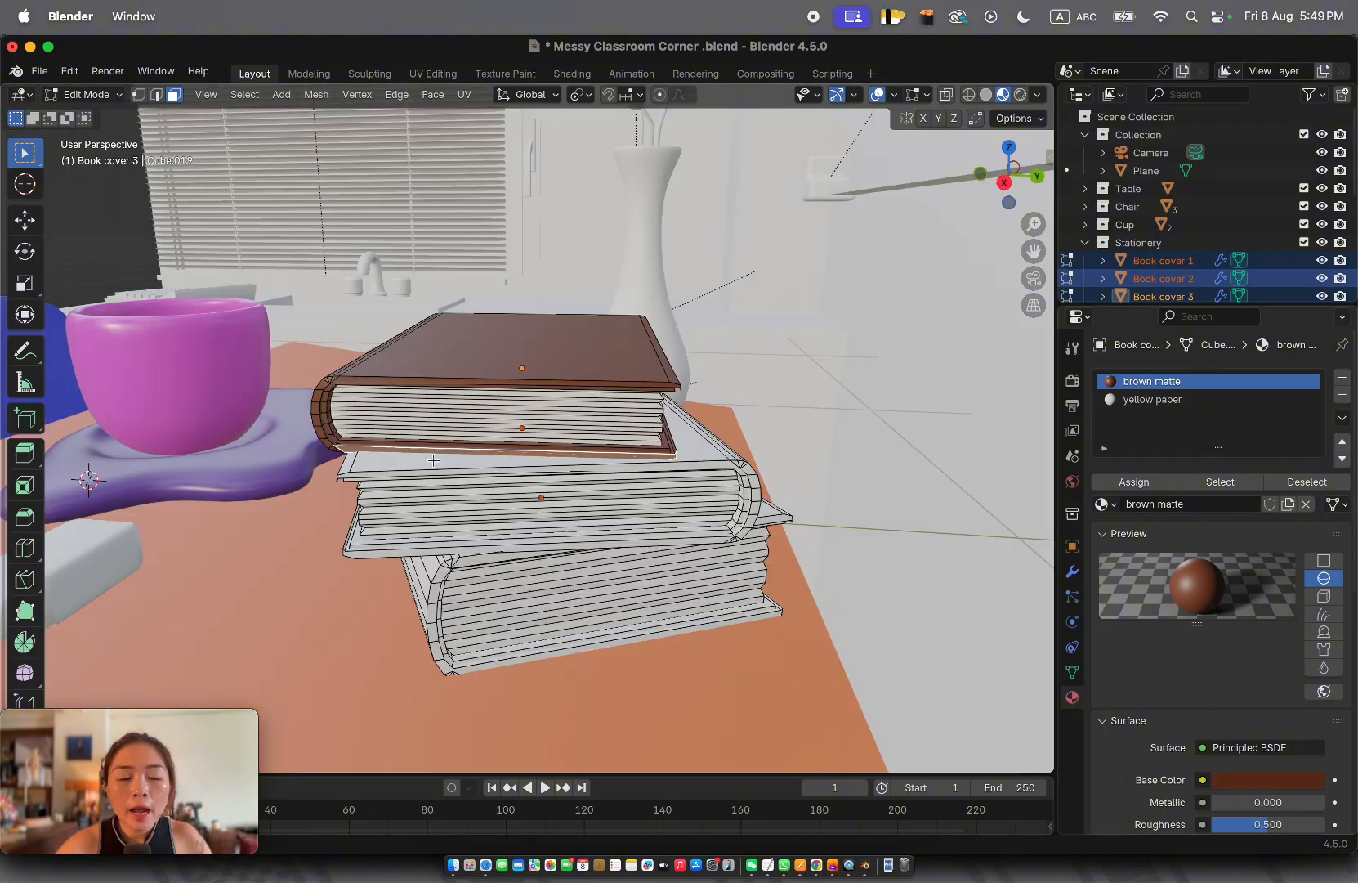
Select the middle book's pages in Edit Mode and put the existing yellow paper material in its first slot
{"action": "middle_click_drag", "start_coordinate": [433, 460], "coordinate": [452, 451]}
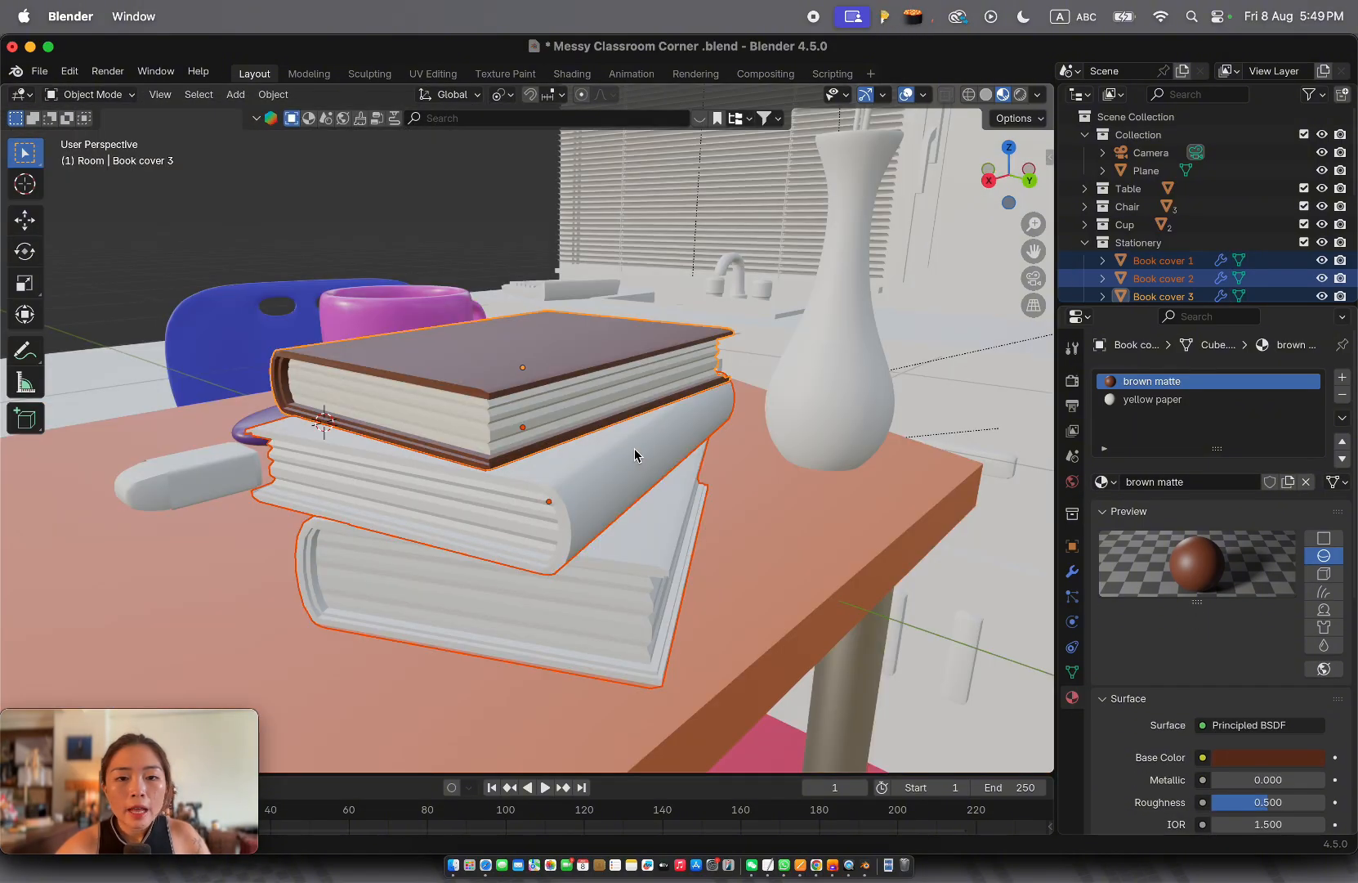
{"action": "left_click", "coordinate": [592, 463]}
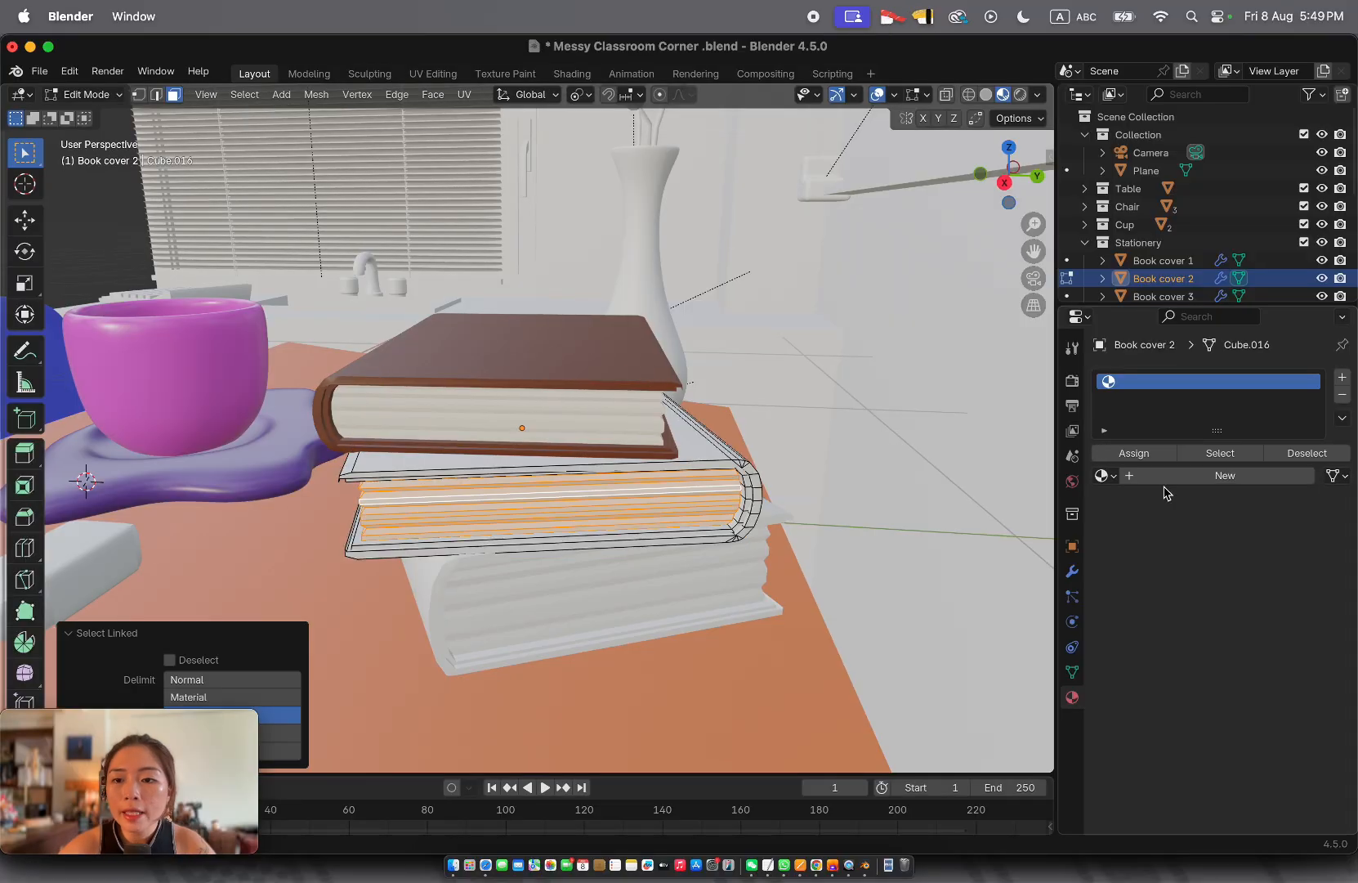
{"action": "left_click", "coordinate": [1111, 476]}
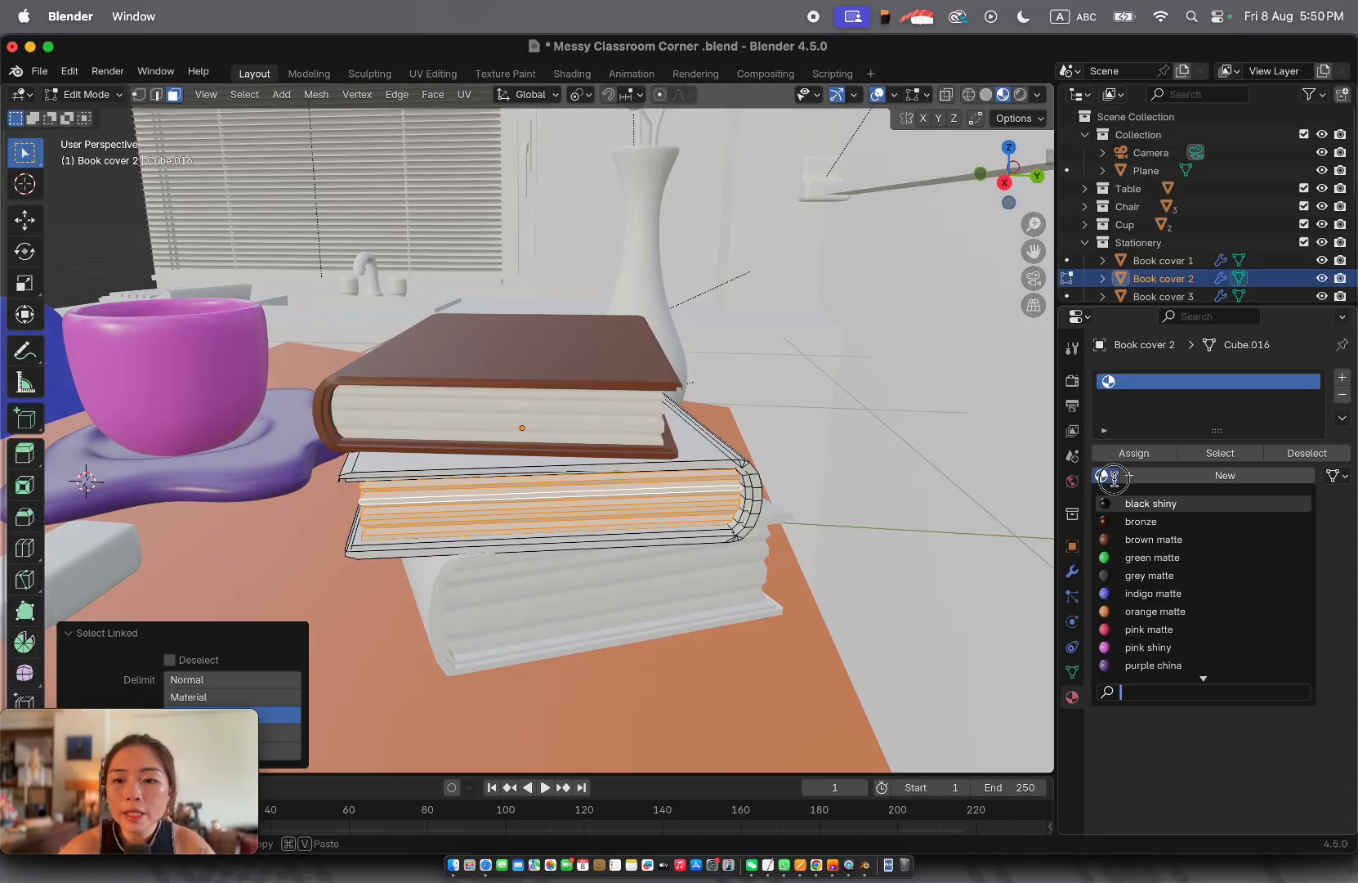
{"action": "scroll", "coordinate": [1136, 572], "scroll_direction": "down", "scroll_amount": 2}
{"action": "type", "text": "p"}
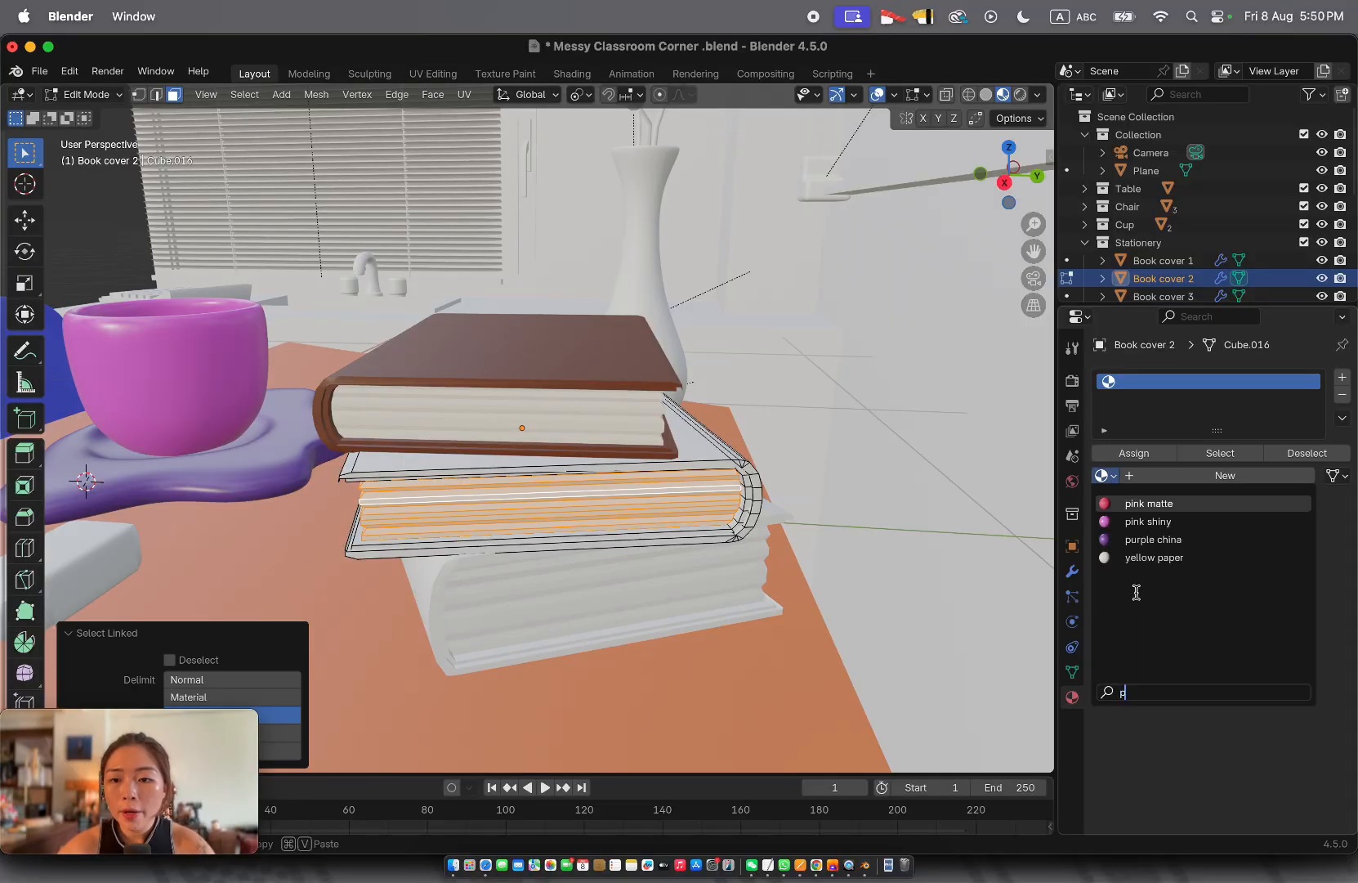
{"action": "left_click", "coordinate": [1153, 558]}
Add a second material slot to the middle book and assign its linked cover faces to that slot
{"action": "left_click", "coordinate": [1342, 377]}
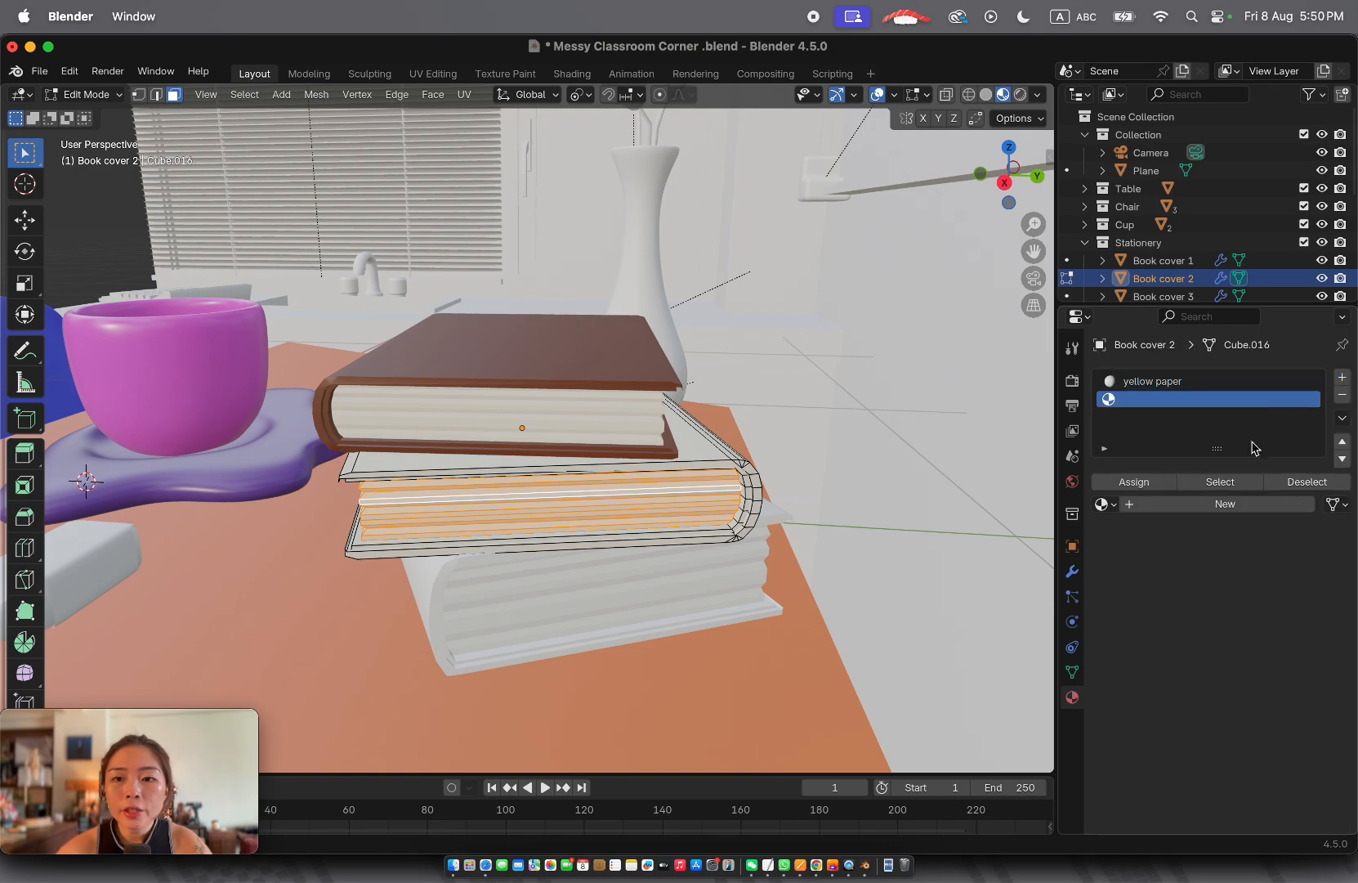
{"action": "left_click", "coordinate": [693, 455]}
{"action": "key", "text": "ctrl+l"}
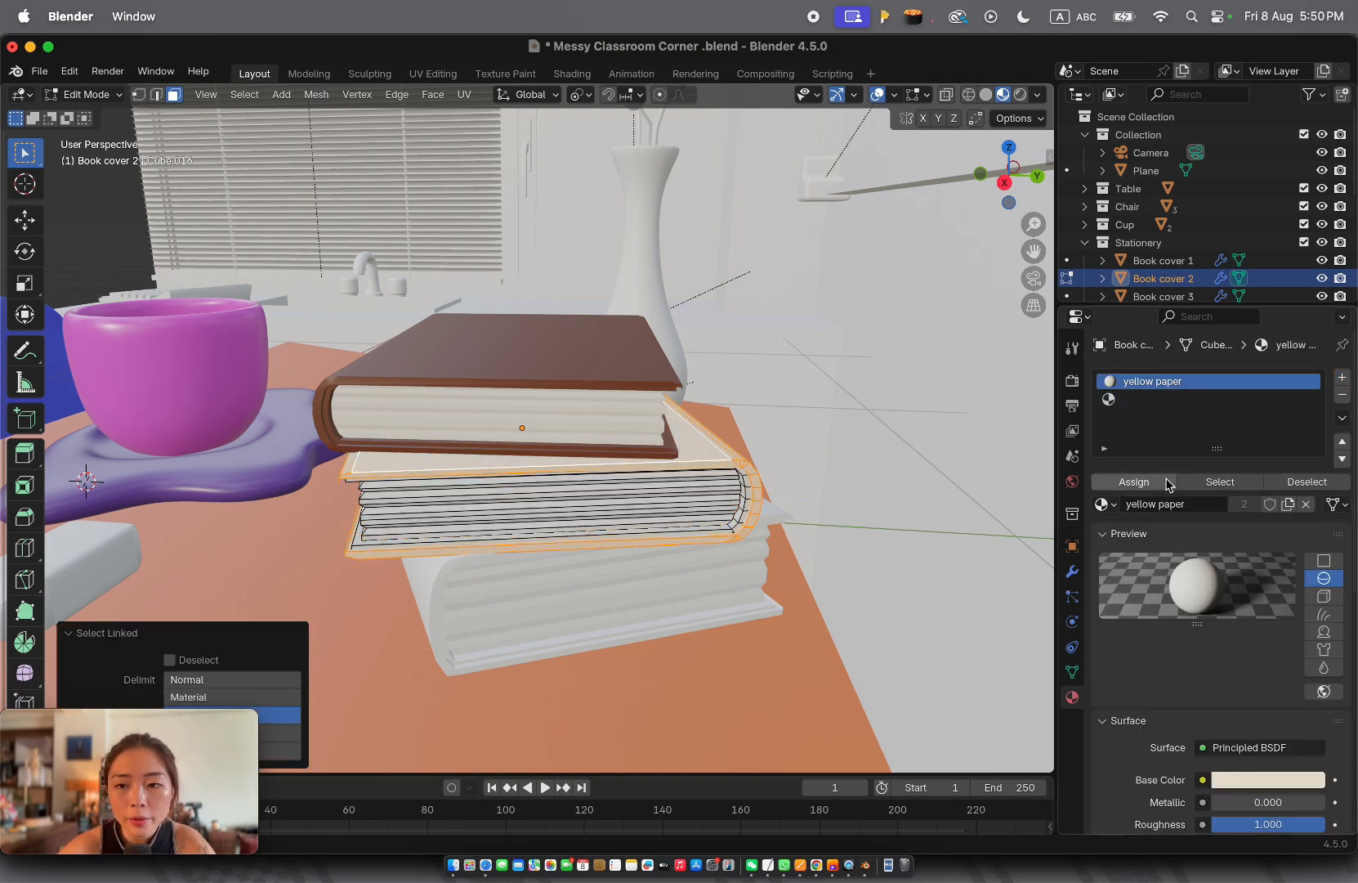
{"action": "left_click", "coordinate": [1144, 398]}
{"action": "left_click", "coordinate": [1134, 484]}
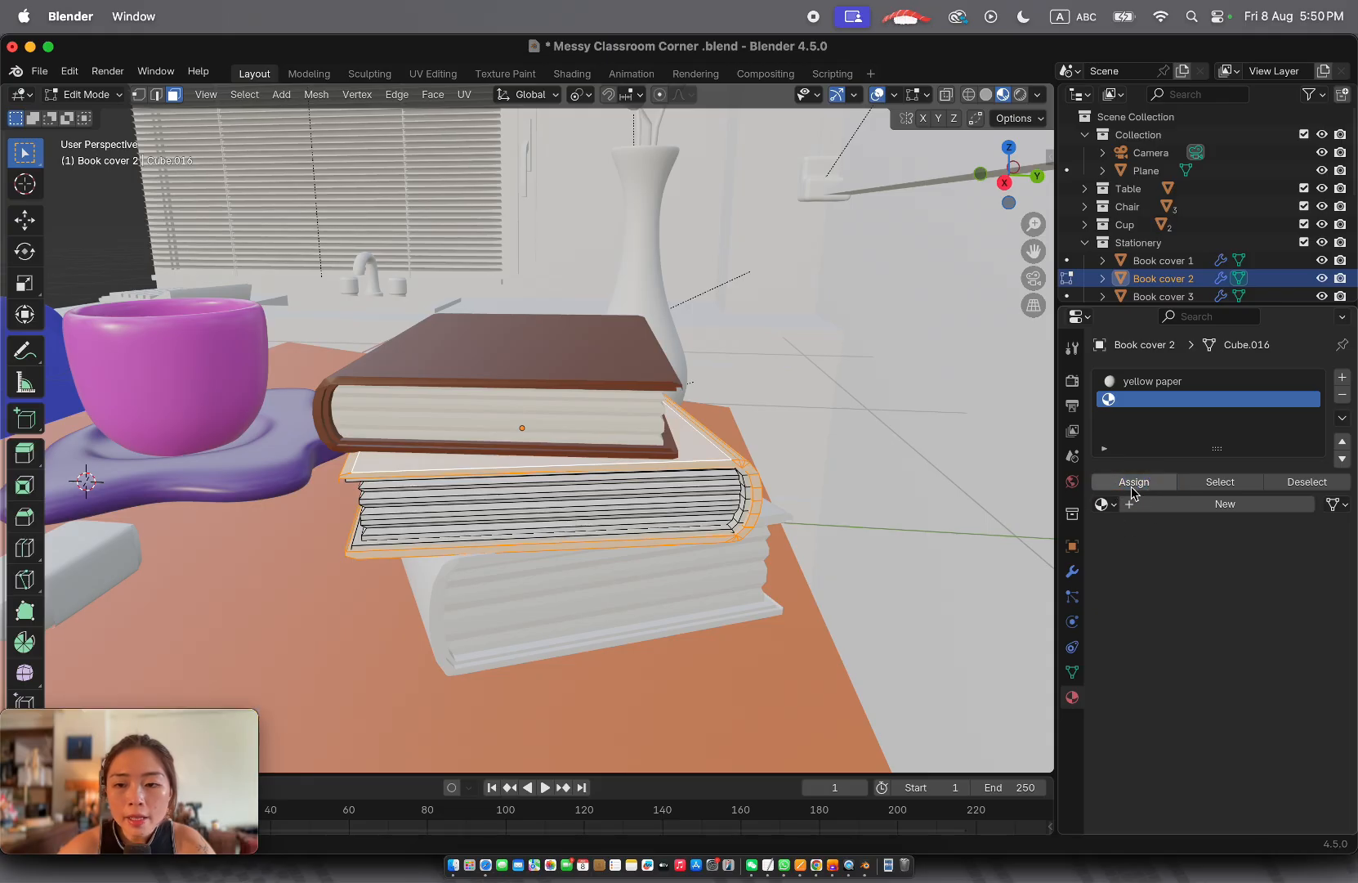
Create a new material in the middle book's second slot and name it green matte
{"action": "left_click", "coordinate": [1179, 504]}
{"action": "double_click", "coordinate": [1182, 504]}
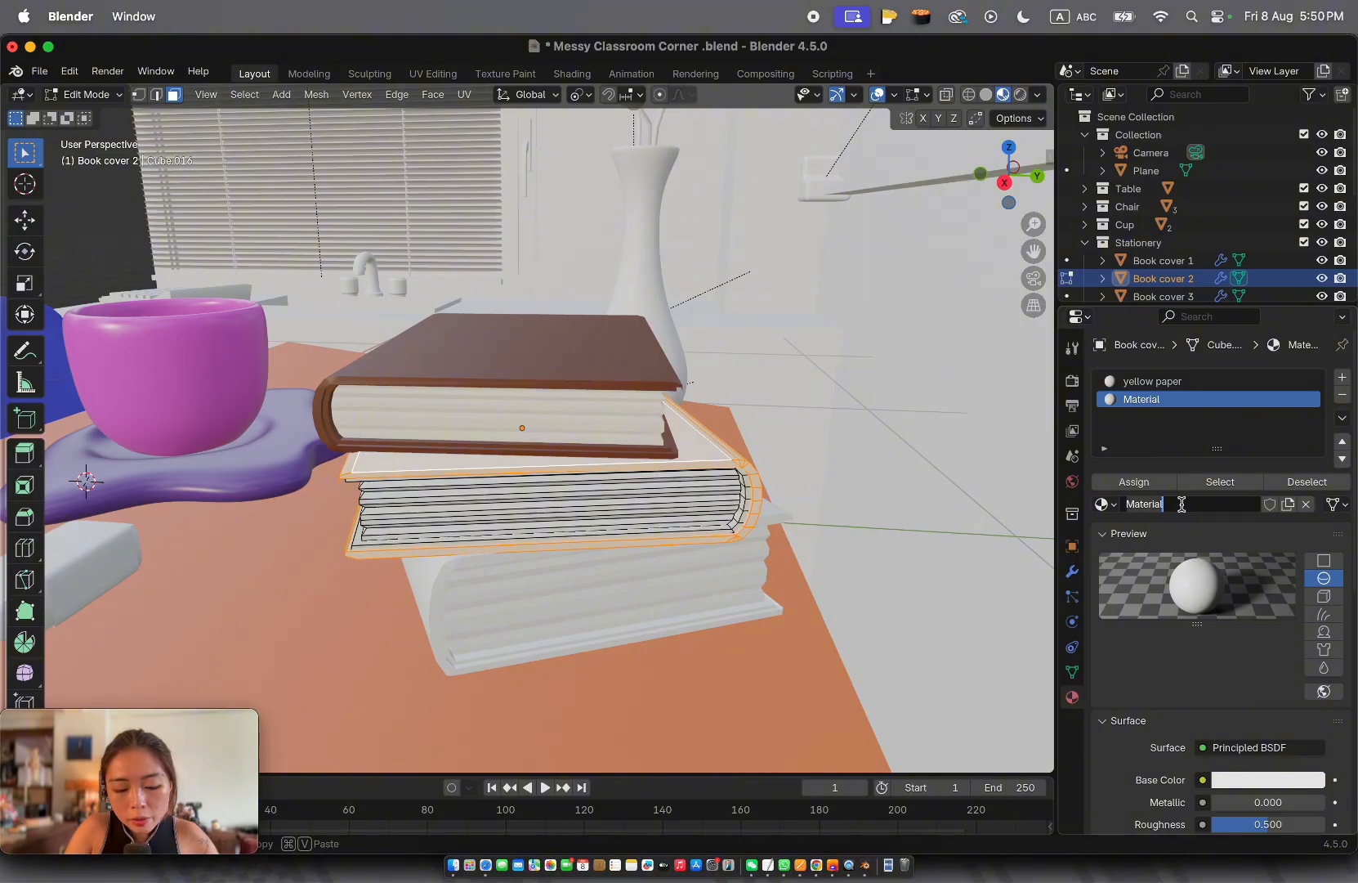
{"action": "type", "text": "green m"}
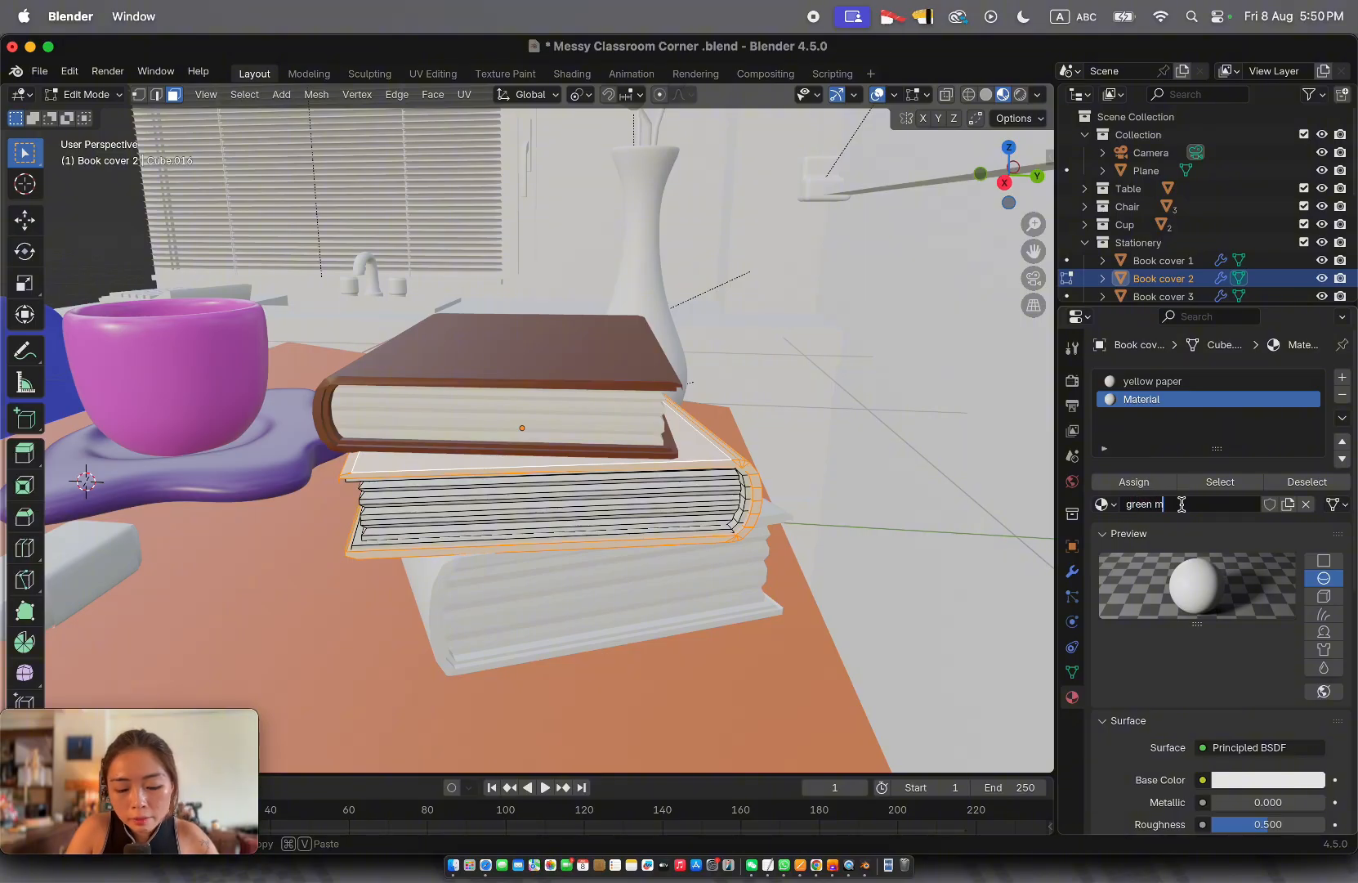
{"action": "type", "text": "att"}
{"action": "type", "text": "e"}
{"action": "key", "text": "Return"}
Set the middle book's new green material to a dark green base color, with hue 0.329 and saturation 0.962, and clear the cover selection
{"action": "left_click", "coordinate": [1268, 780]}
{"action": "left_click_drag", "start_coordinate": [1250, 574], "coordinate": [1177, 534]}
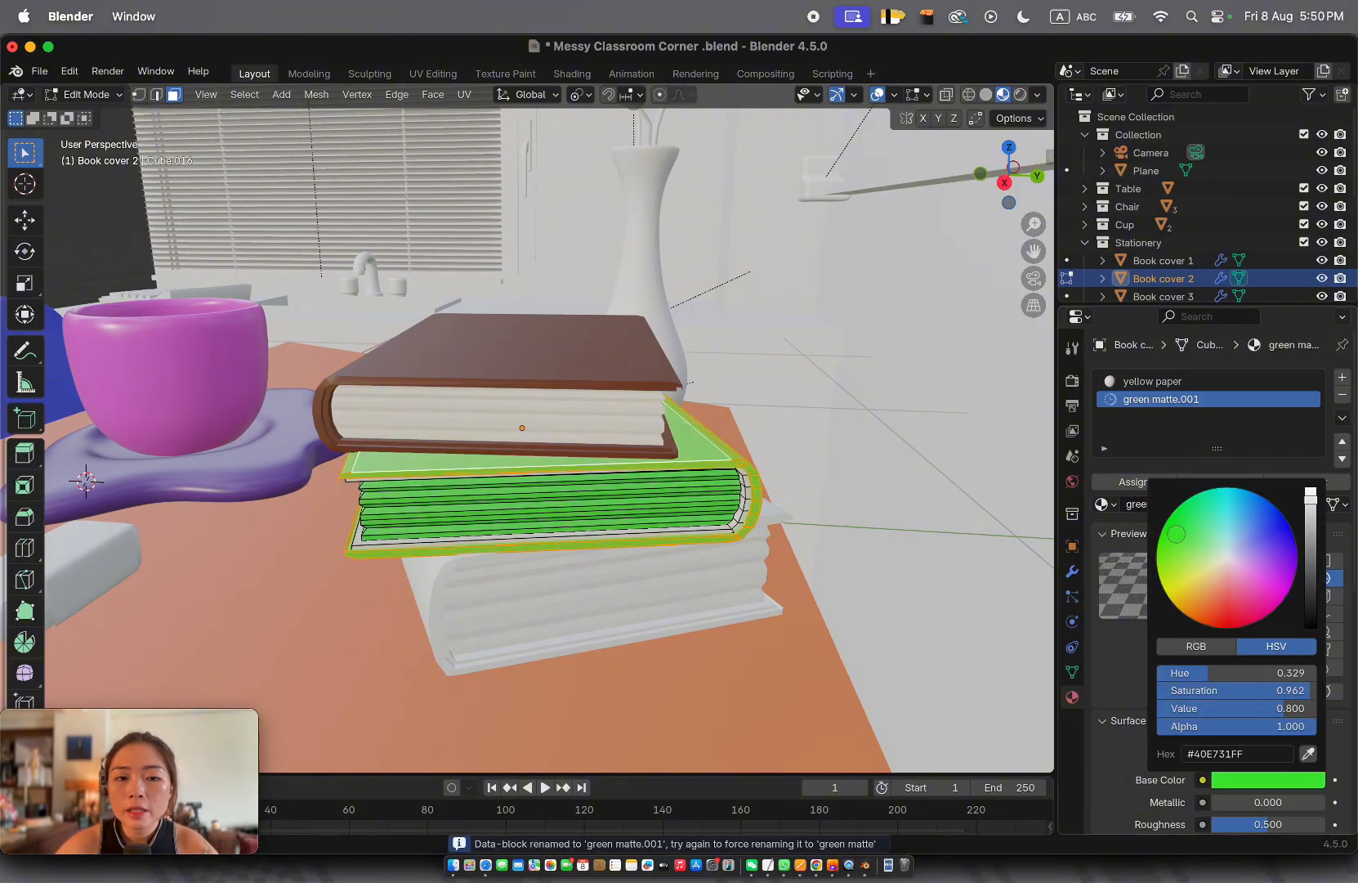
{"action": "left_click_drag", "start_coordinate": [1310, 495], "coordinate": [1310, 574]}
{"action": "left_click", "coordinate": [642, 514]}
{"action": "scroll", "coordinate": [646, 512], "scroll_direction": "left", "scroll_amount": 5}
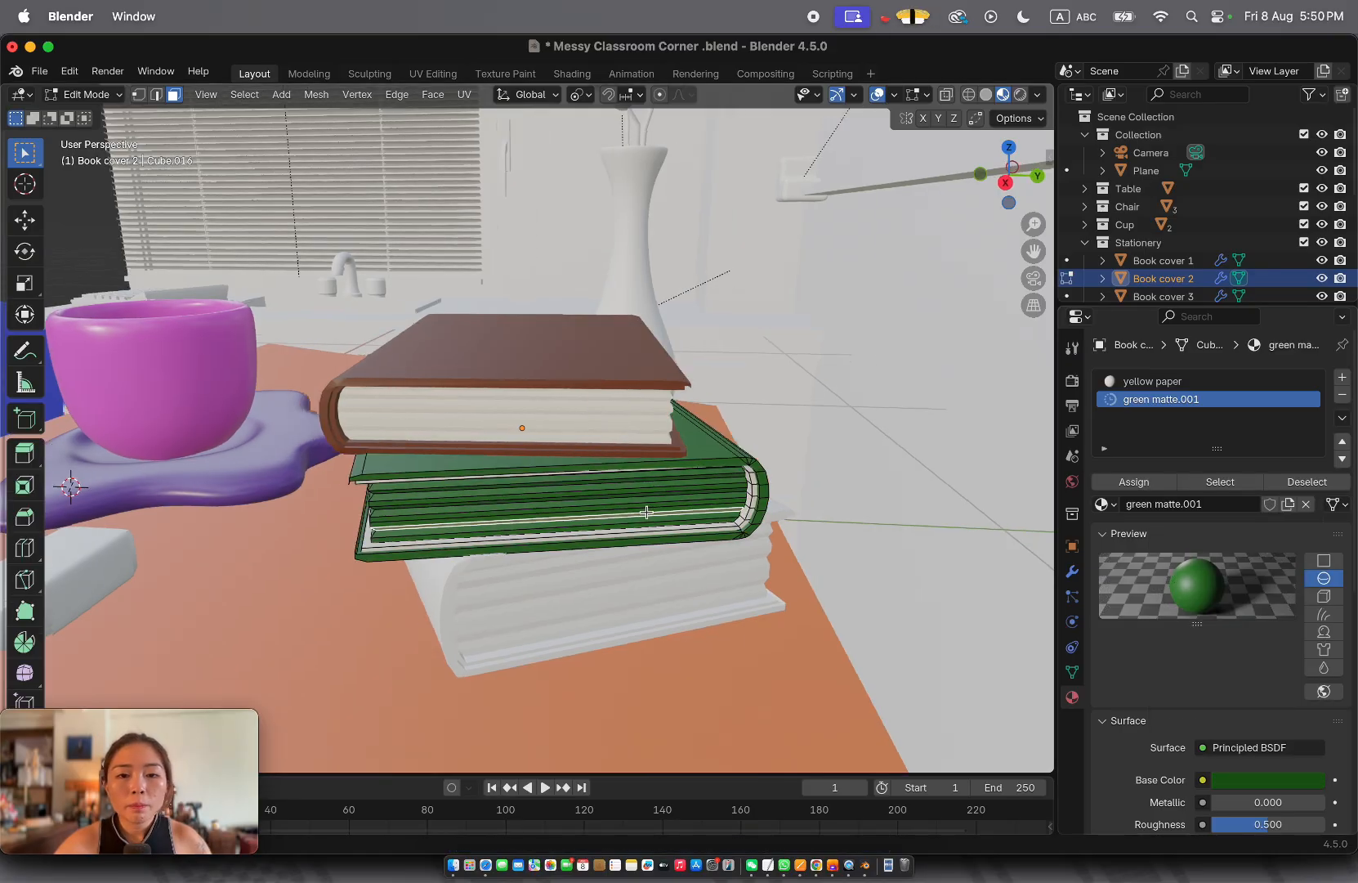
Assign the yellow paper material to the middle book's linked page faces, check the book from its other sides and return to Object Mode
{"action": "scroll", "coordinate": [652, 510], "scroll_direction": "down", "scroll_amount": 3}
{"action": "key", "text": "ctrl+l"}
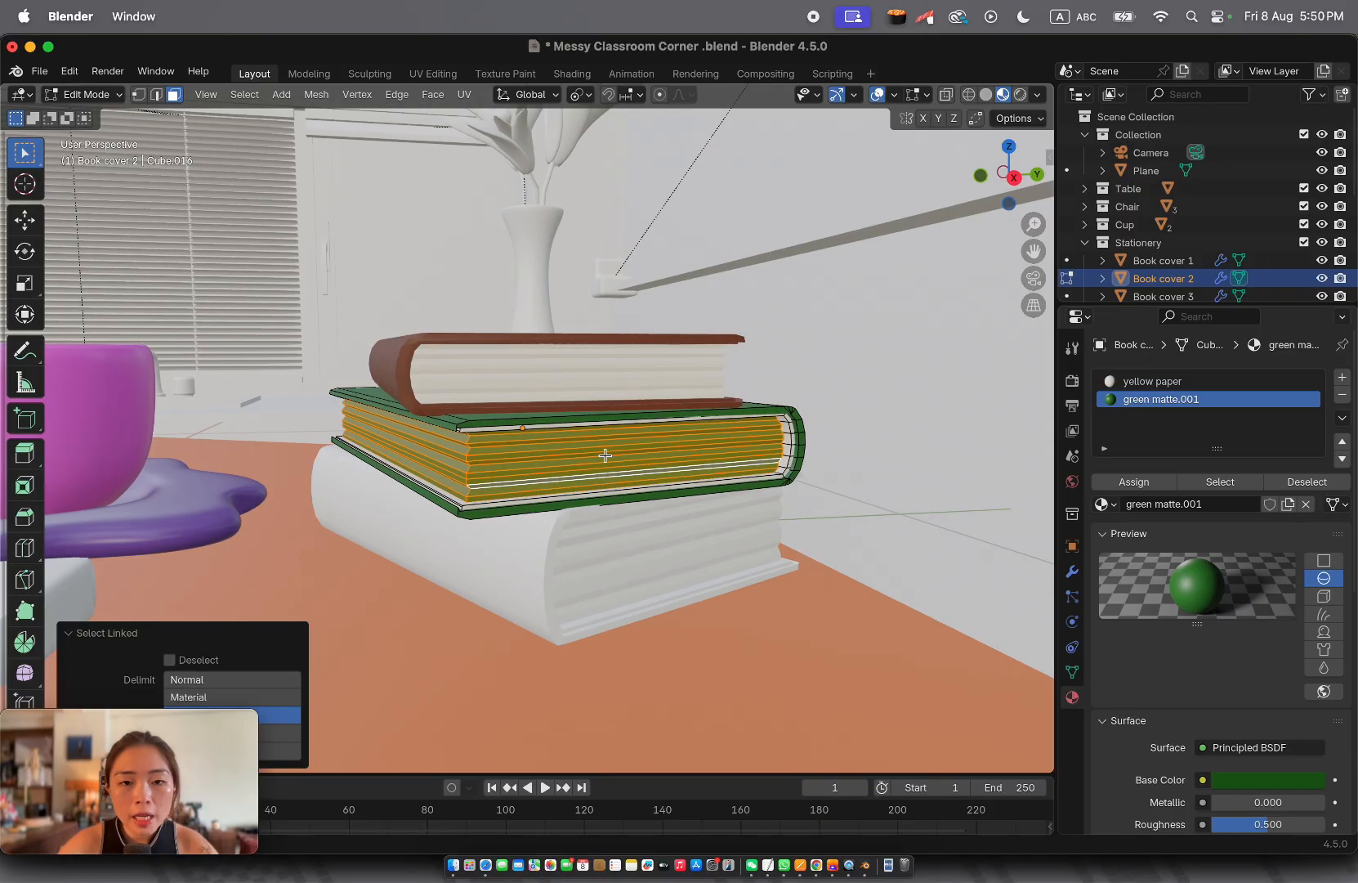
{"action": "left_click", "coordinate": [1152, 381]}
{"action": "left_click", "coordinate": [1134, 482]}
{"action": "left_click", "coordinate": [1133, 481]}
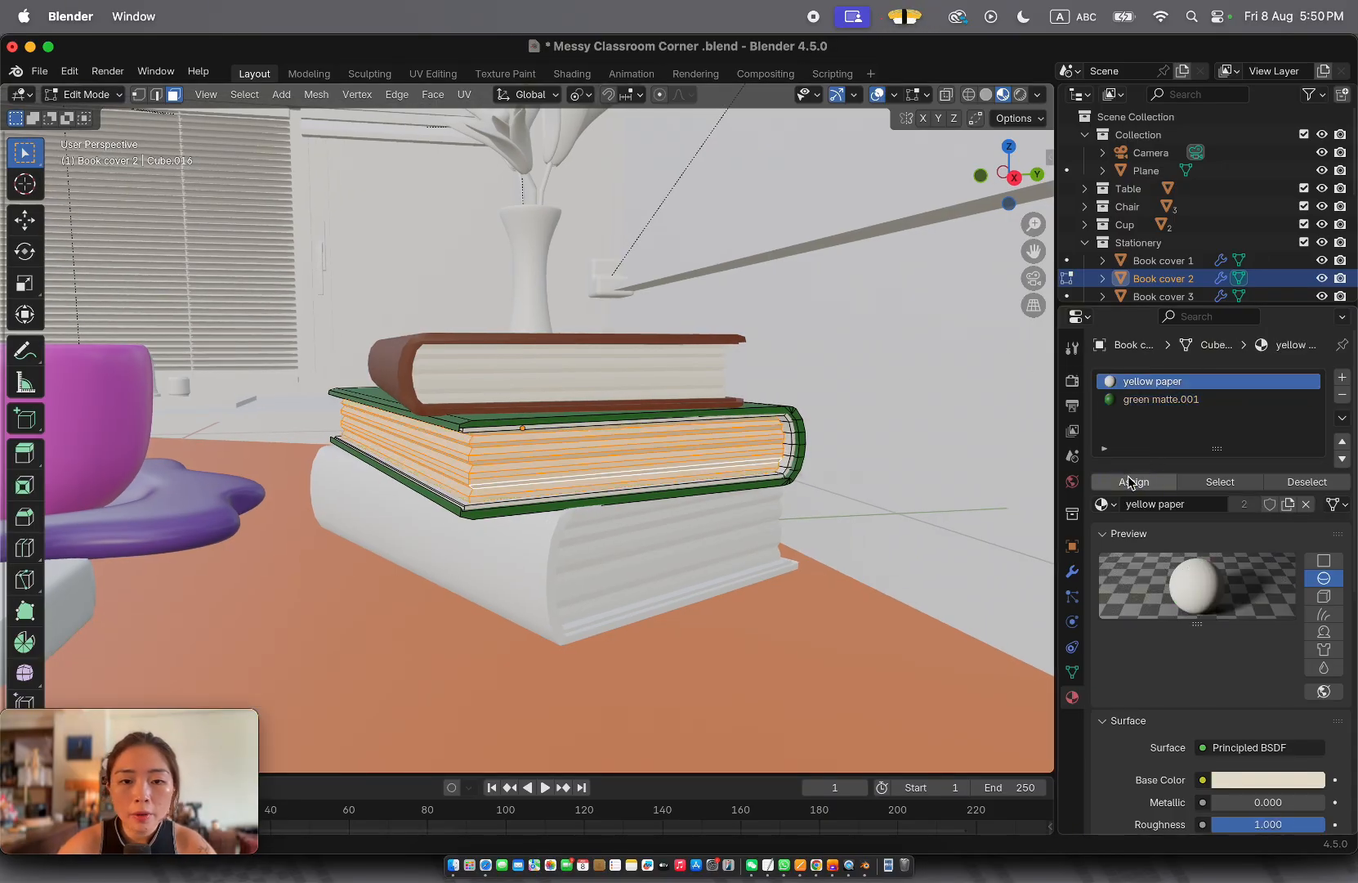
{"action": "left_click", "coordinate": [847, 522]}
{"action": "scroll", "coordinate": [803, 439], "scroll_direction": "up", "scroll_amount": 5}
{"action": "scroll", "coordinate": [803, 439], "scroll_direction": "left", "scroll_amount": 10}
{"action": "scroll", "coordinate": [802, 439], "scroll_direction": "up", "scroll_amount": 3}
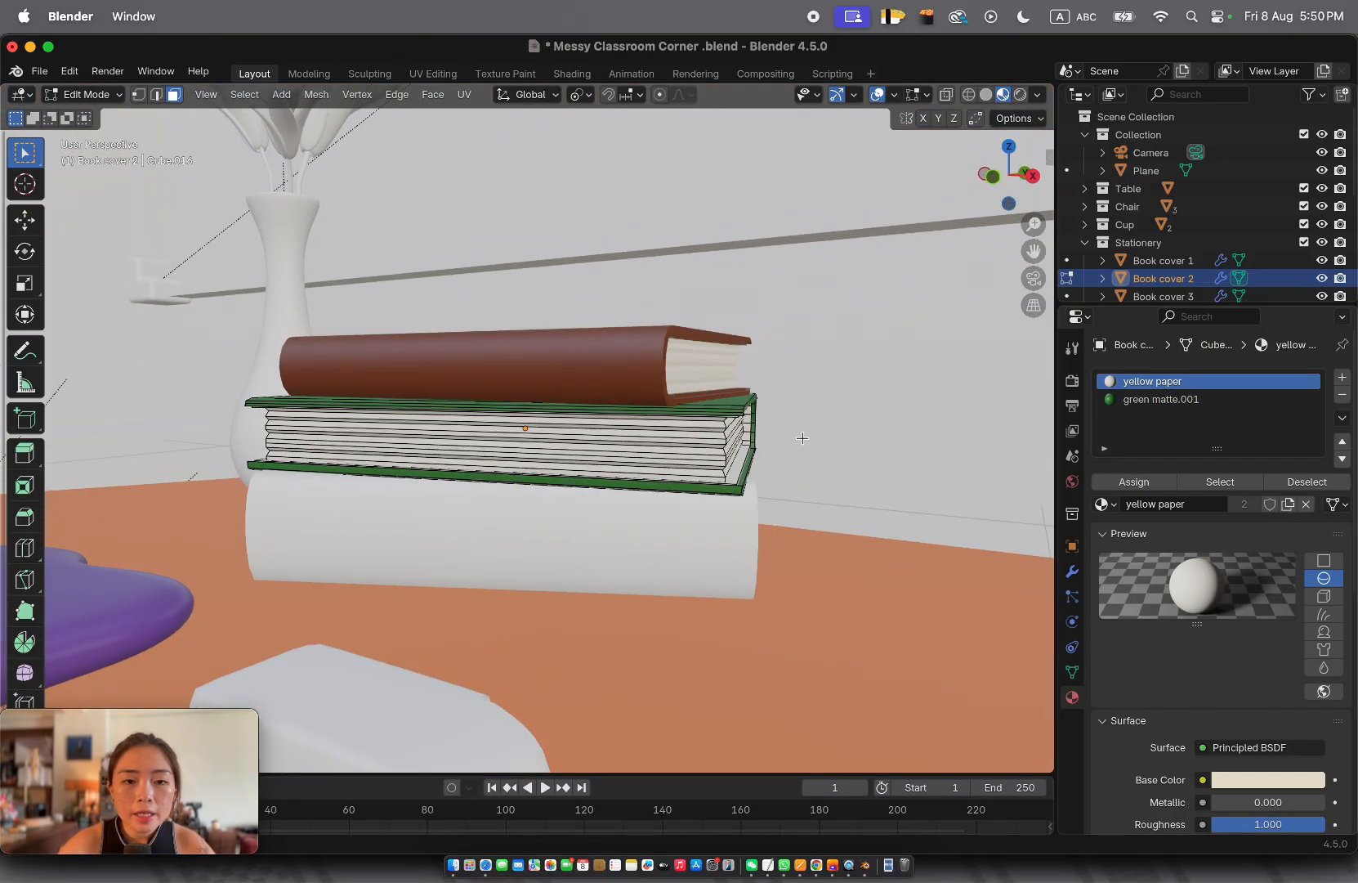
{"action": "scroll", "coordinate": [633, 442], "scroll_direction": "right", "scroll_amount": 10}
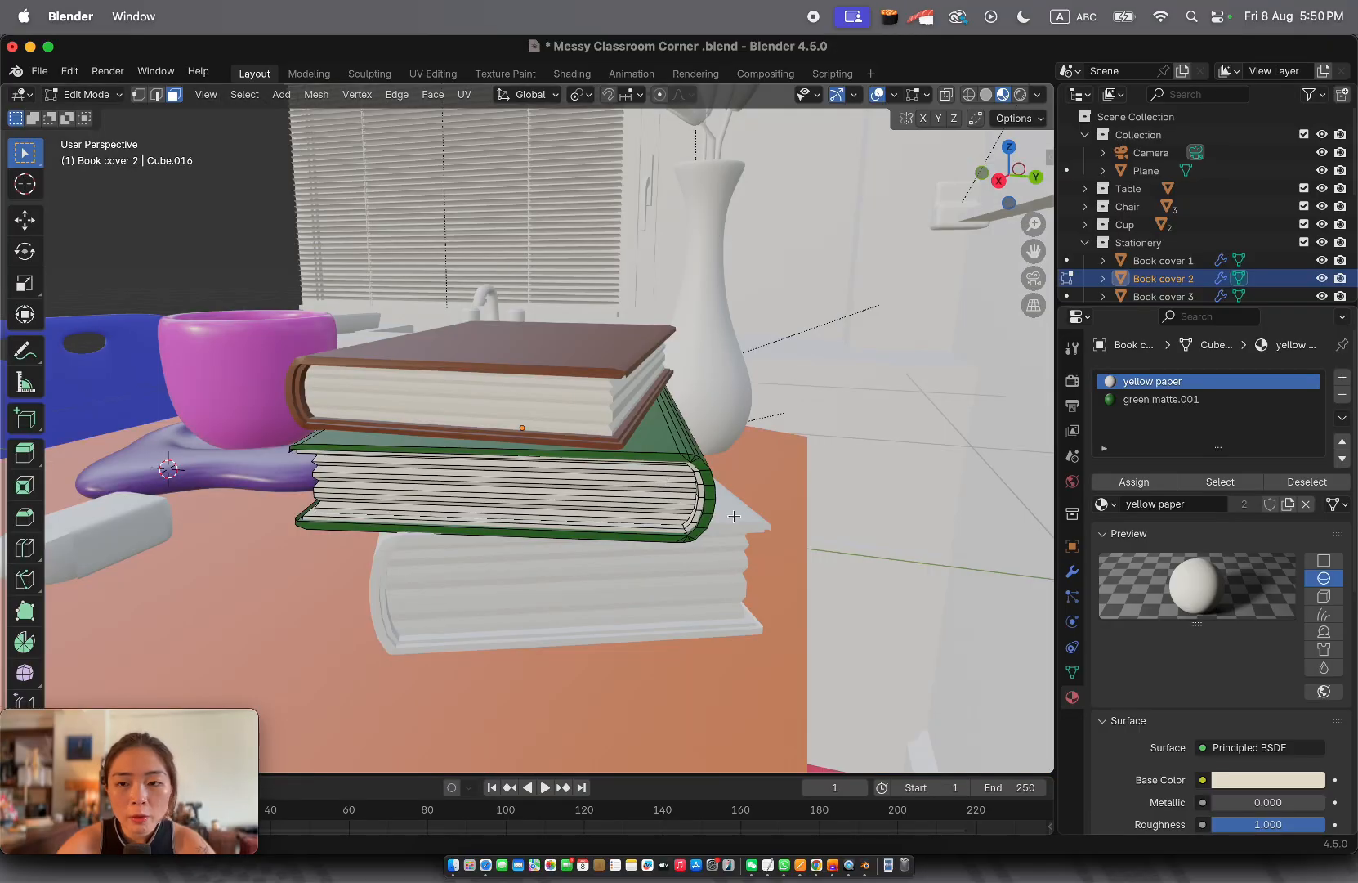
{"action": "left_click", "coordinate": [666, 460]}
{"action": "key", "text": "Tab"}
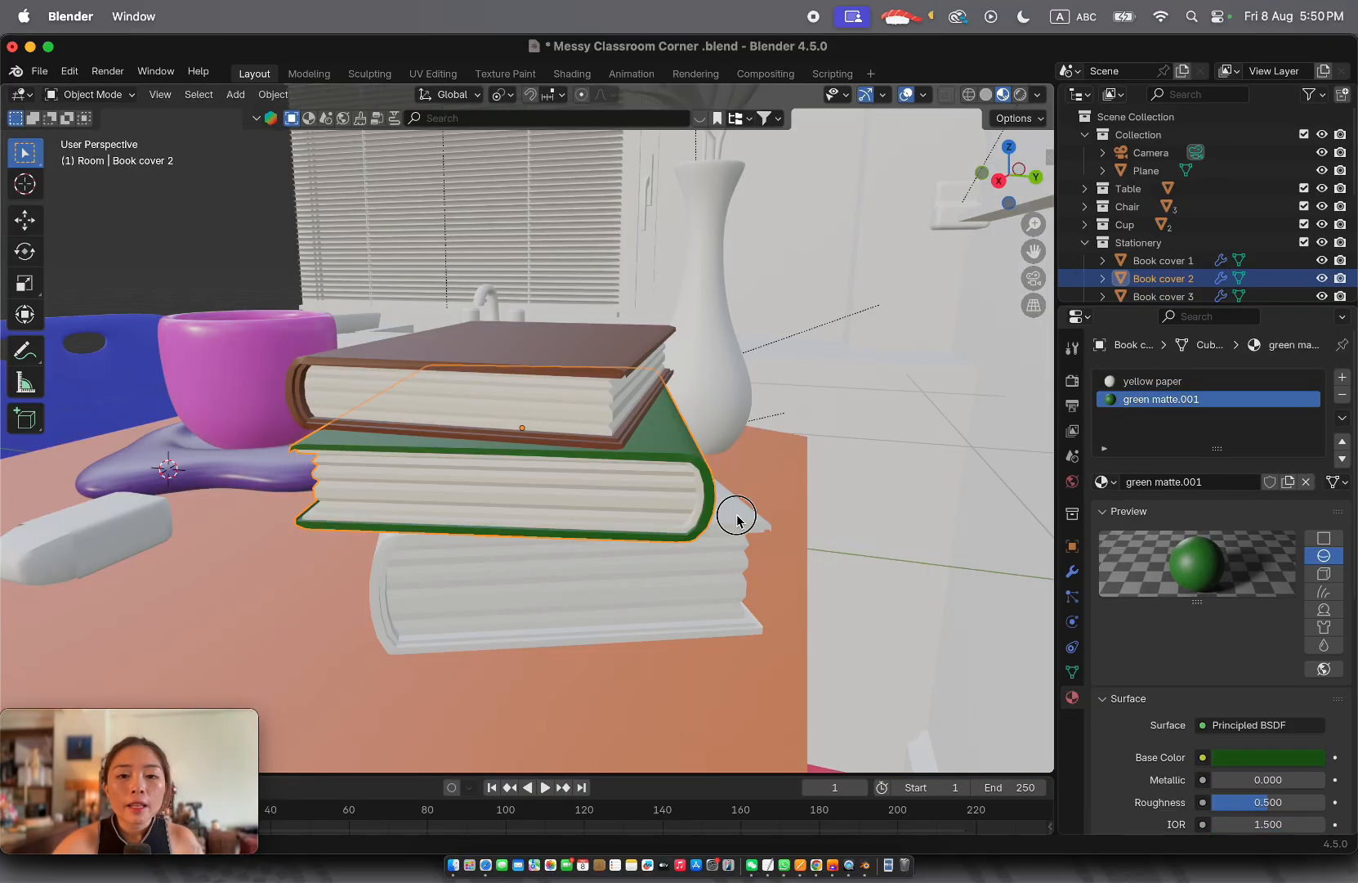
Select the bottom book's linked page faces in Edit Mode, assign them the existing yellow paper material and add a second material slot
{"action": "left_click", "coordinate": [738, 520]}
{"action": "key", "text": "Tab"}
{"action": "left_click", "coordinate": [707, 568]}
{"action": "key", "text": "l"}
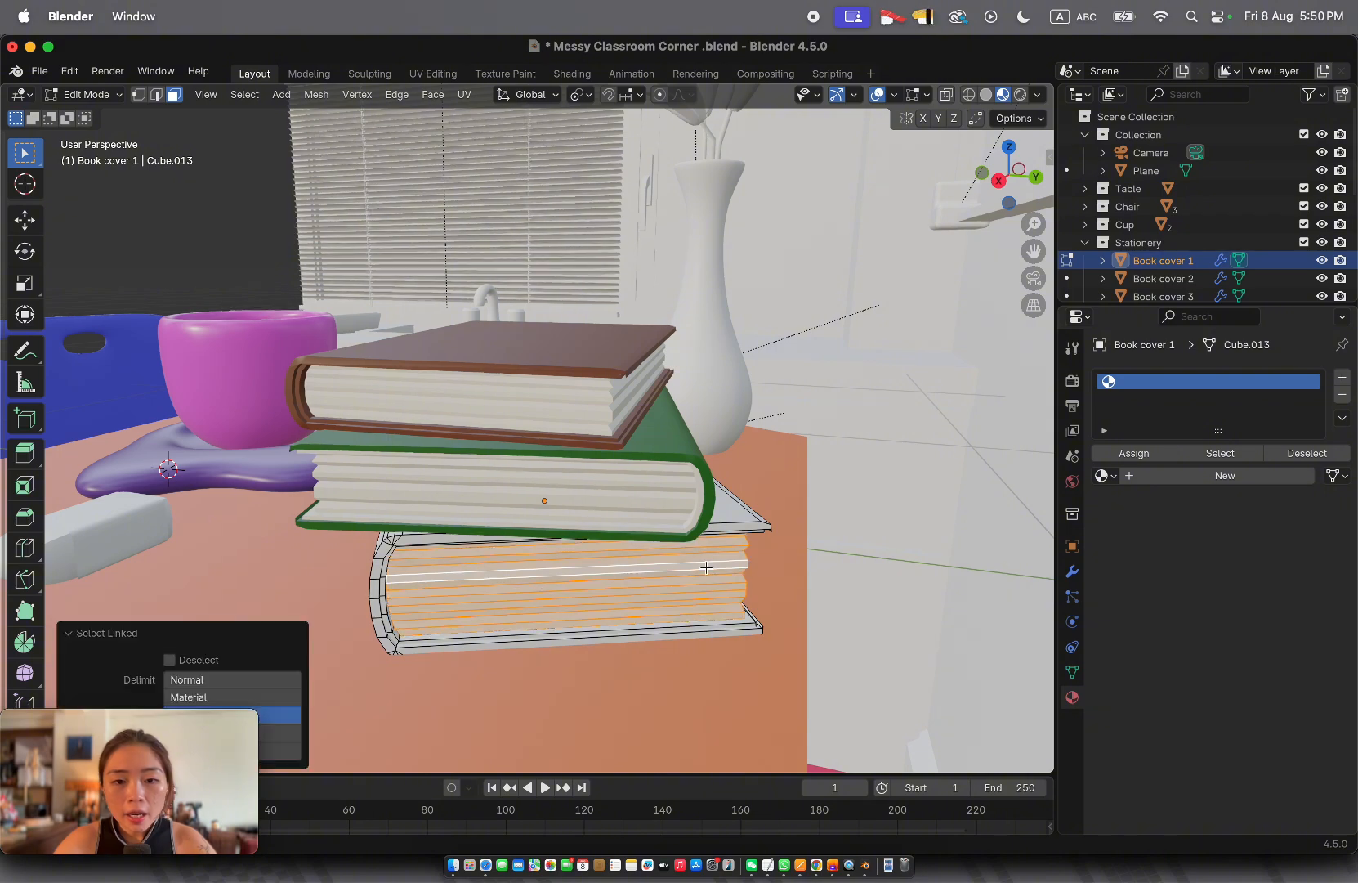
{"action": "left_click", "coordinate": [1105, 475]}
{"action": "type", "text": "paper"}
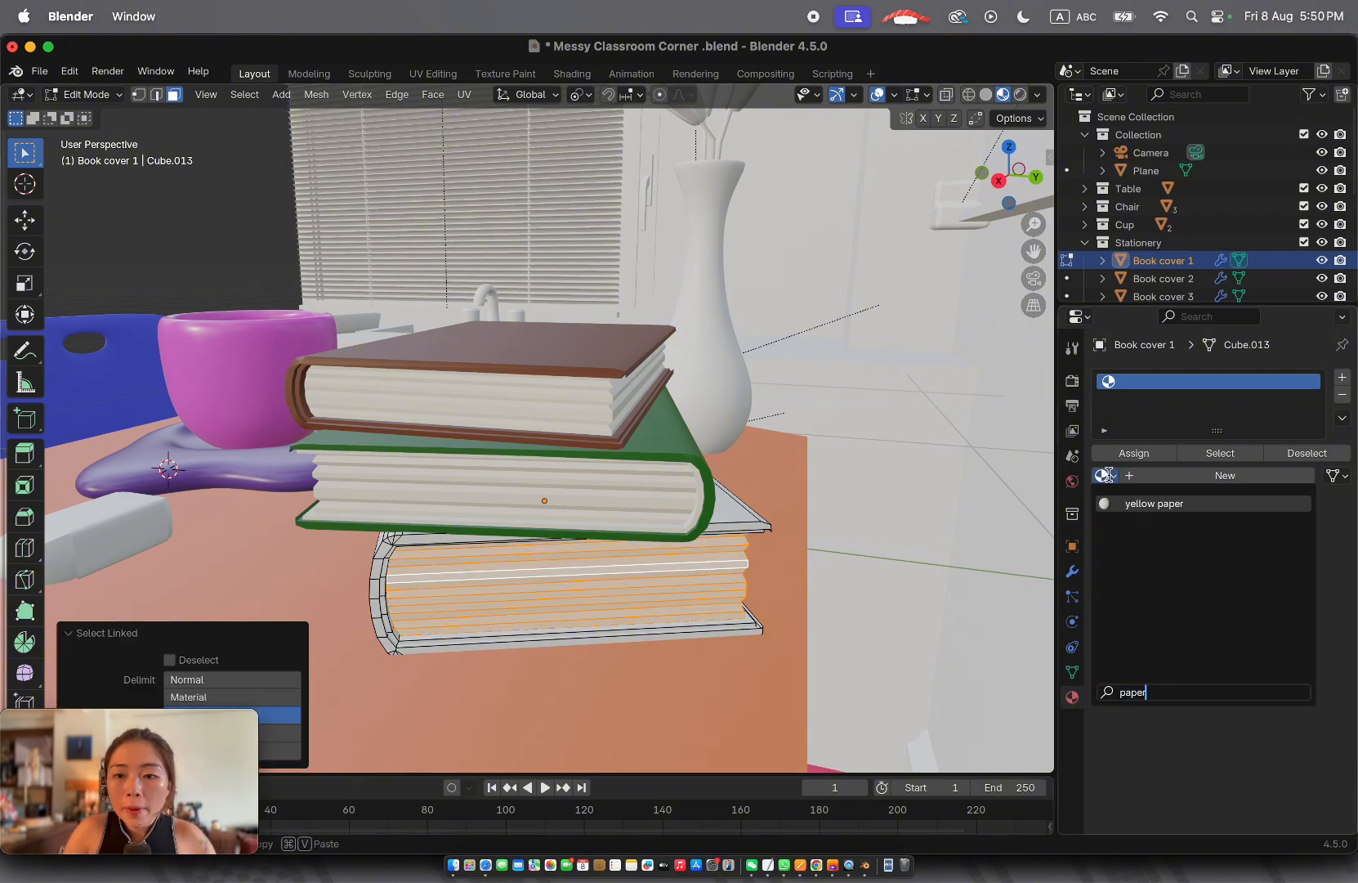
{"action": "left_click", "coordinate": [1144, 505]}
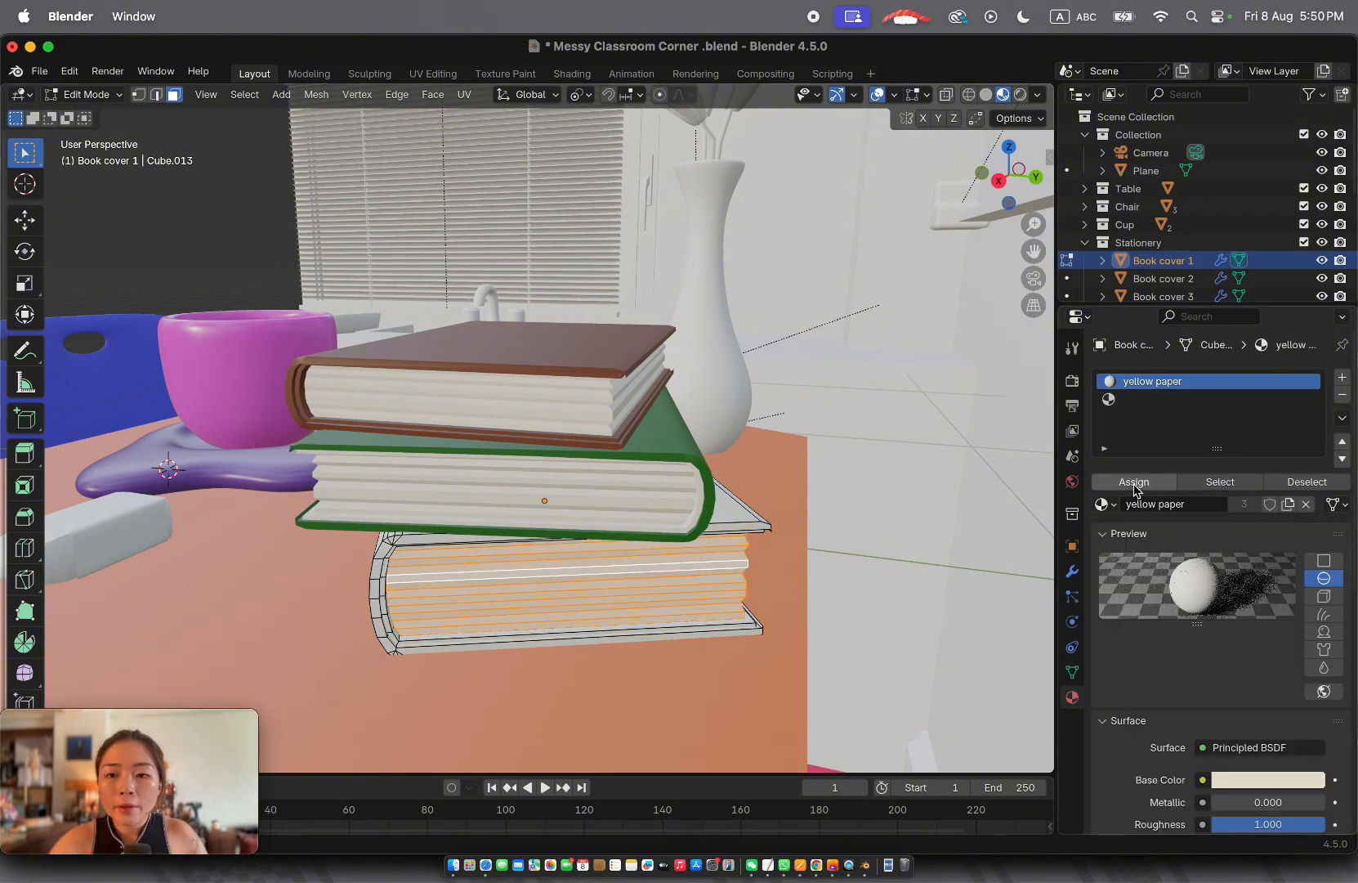
{"action": "left_click", "coordinate": [1136, 484]}
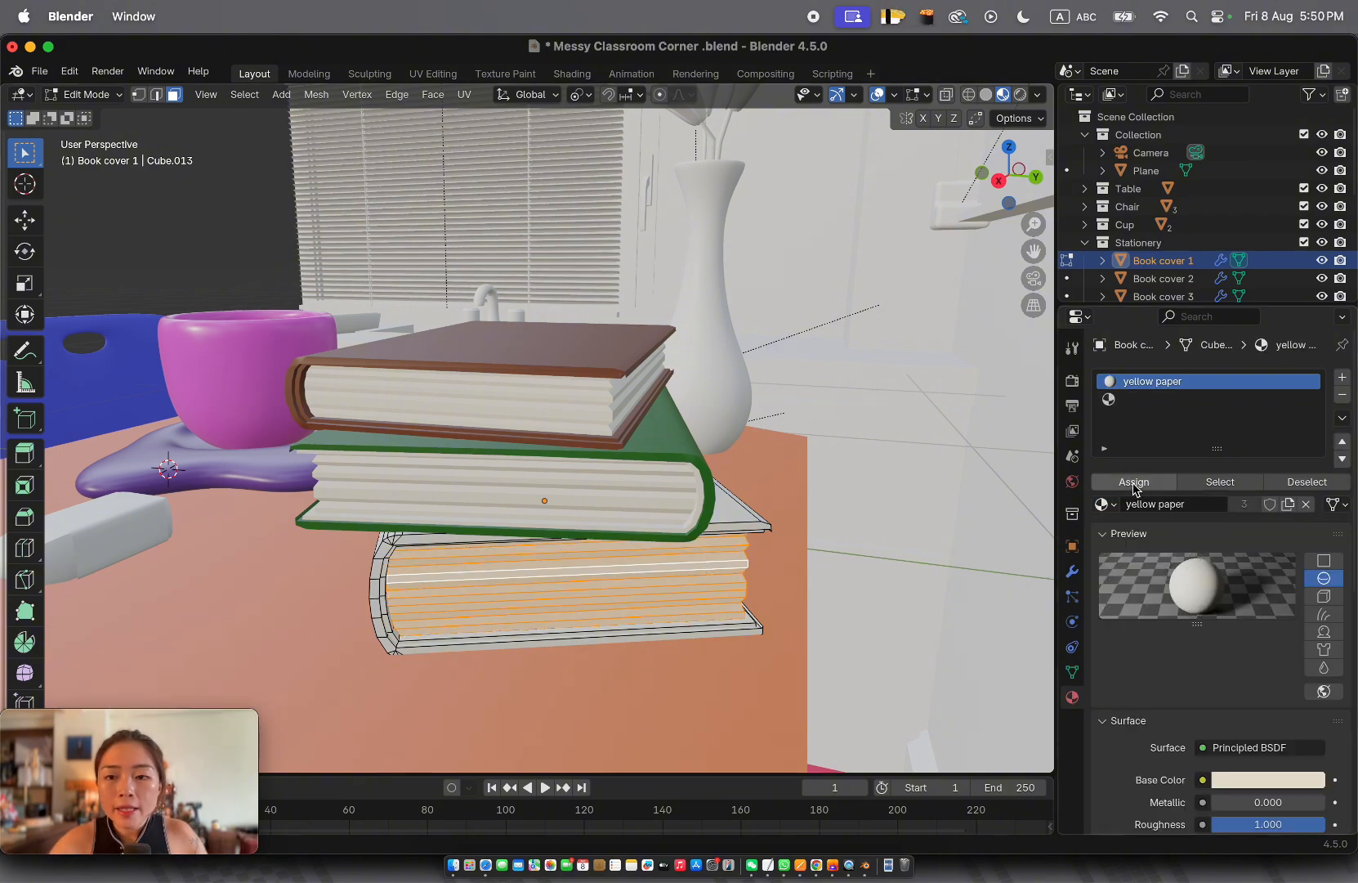
{"action": "left_click", "coordinate": [1276, 402]}
Select the bottom book's linked cover faces and assign them to the empty second material slot
{"action": "left_click", "coordinate": [748, 512]}
{"action": "key", "text": "l"}
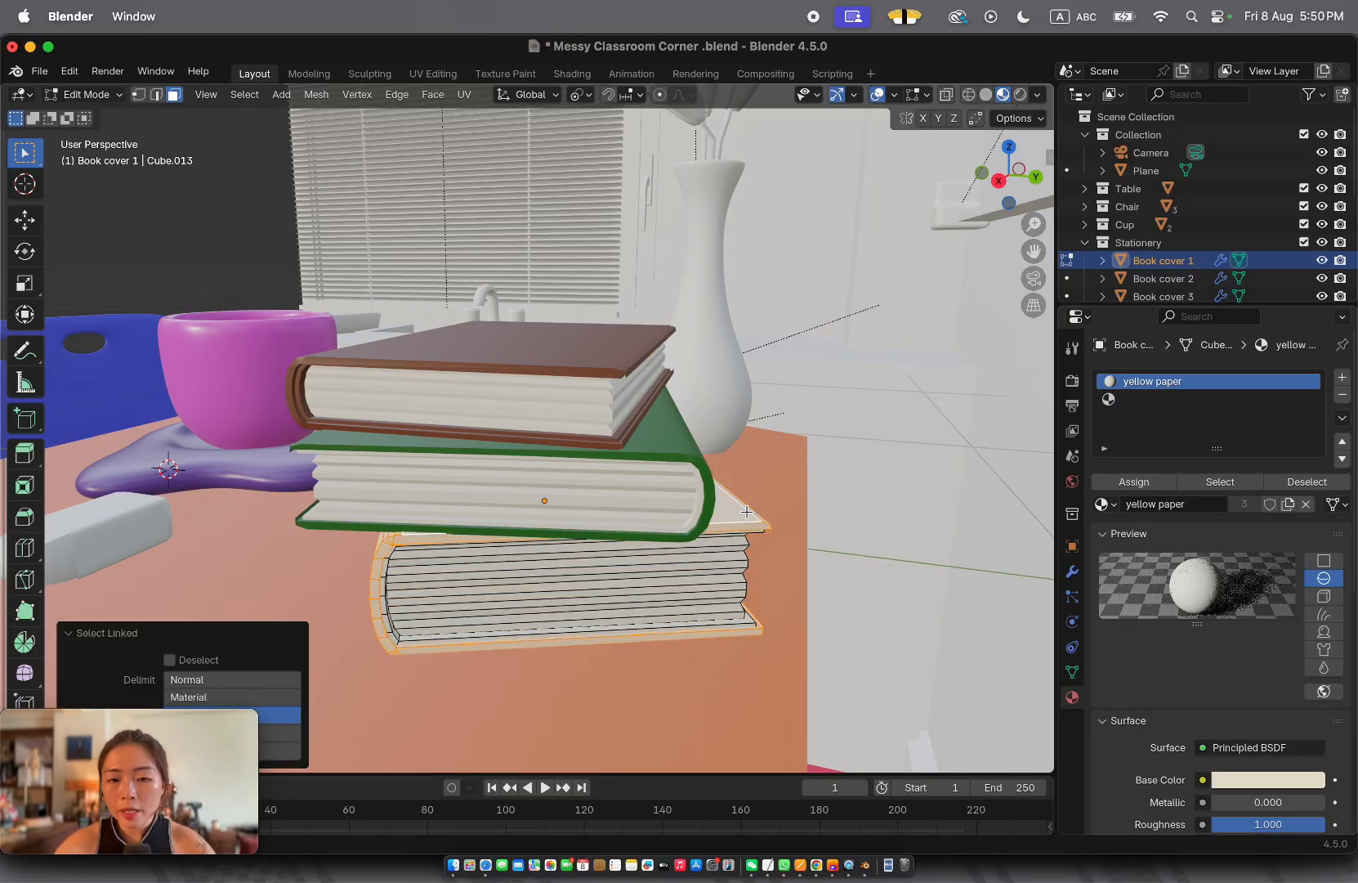
{"action": "left_click", "coordinate": [1177, 399]}
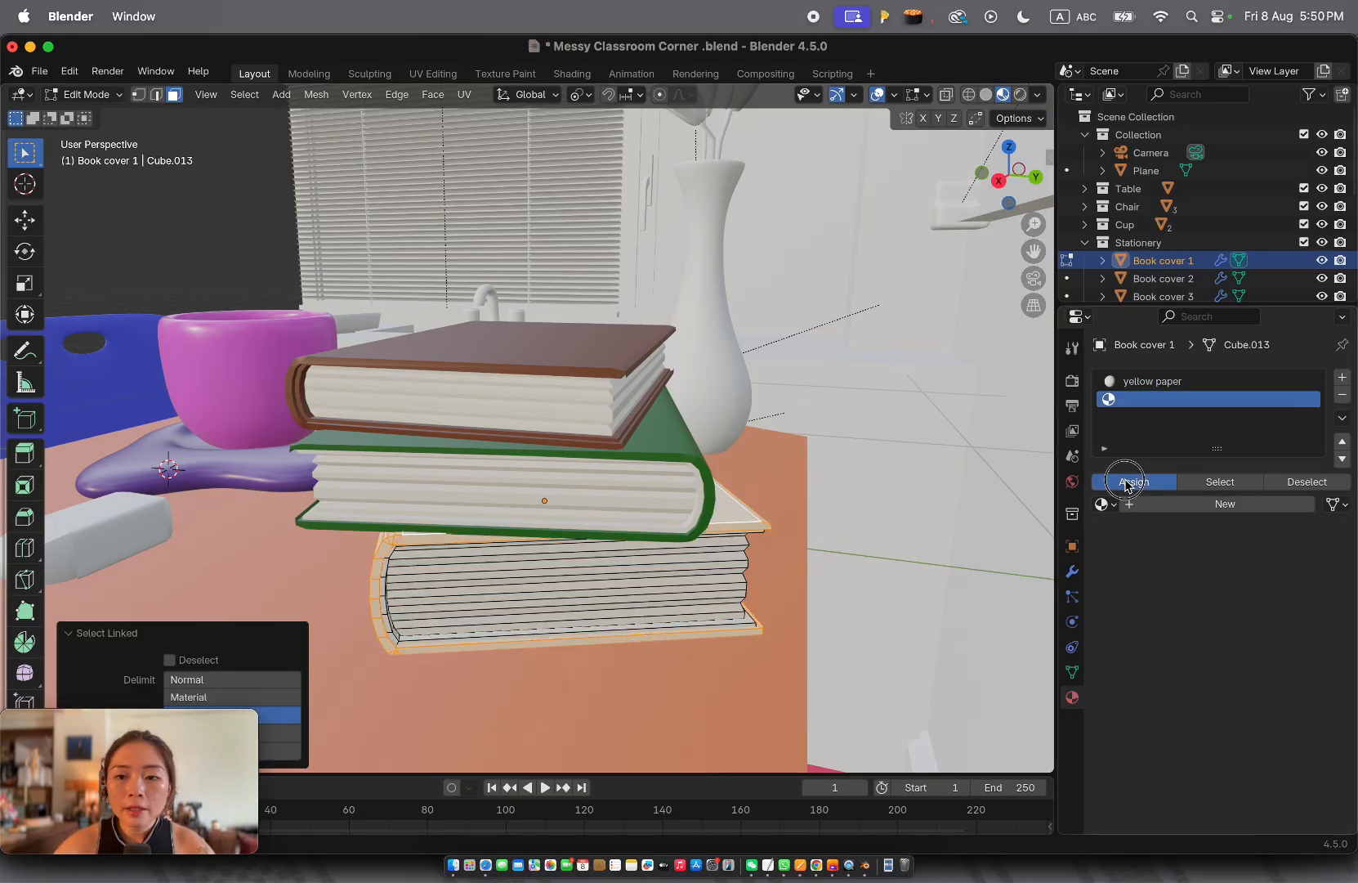
{"action": "left_click", "coordinate": [1134, 482]}
Put the existing grey matte material in the bottom book's second slot and return to Object Mode
{"action": "left_click", "coordinate": [1103, 504]}
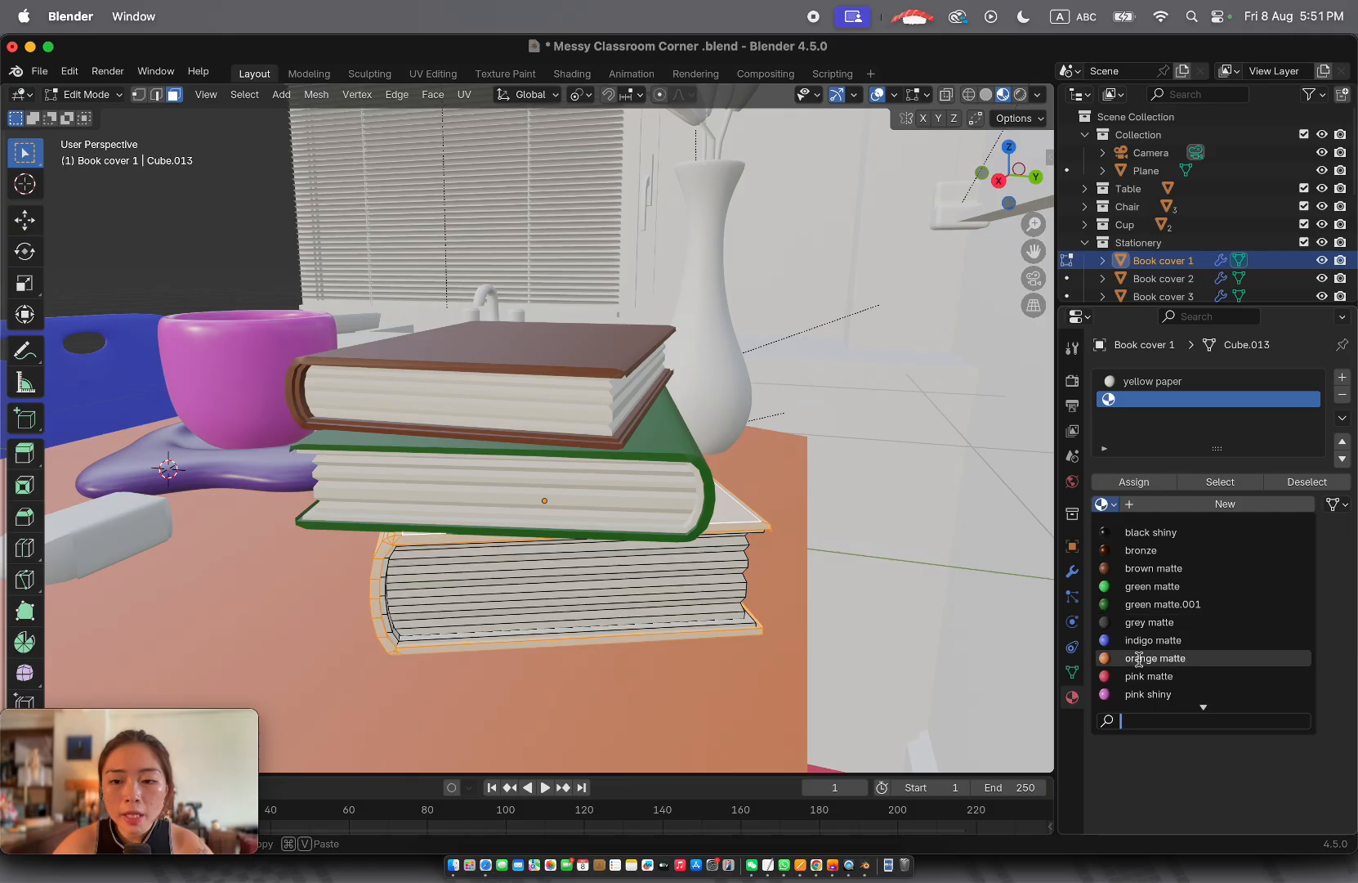
{"action": "left_click", "coordinate": [1151, 623]}
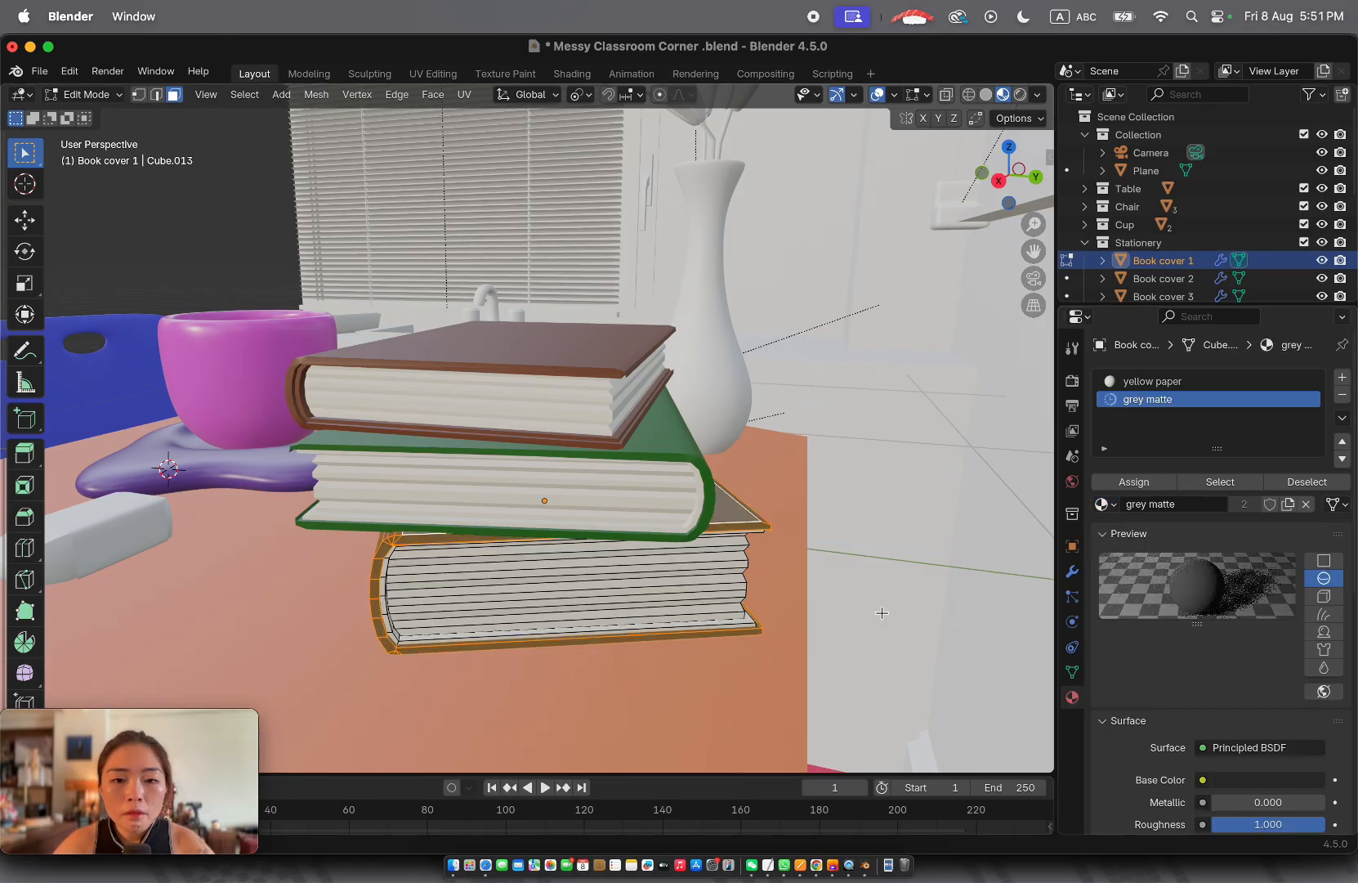
{"action": "key", "text": "Tab"}
{"action": "scroll", "coordinate": [743, 568], "scroll_direction": "down", "scroll_amount": 5}
{"action": "scroll", "coordinate": [743, 568], "scroll_direction": "left", "scroll_amount": 10}
{"action": "scroll", "coordinate": [743, 568], "scroll_direction": "up", "scroll_amount": 5}
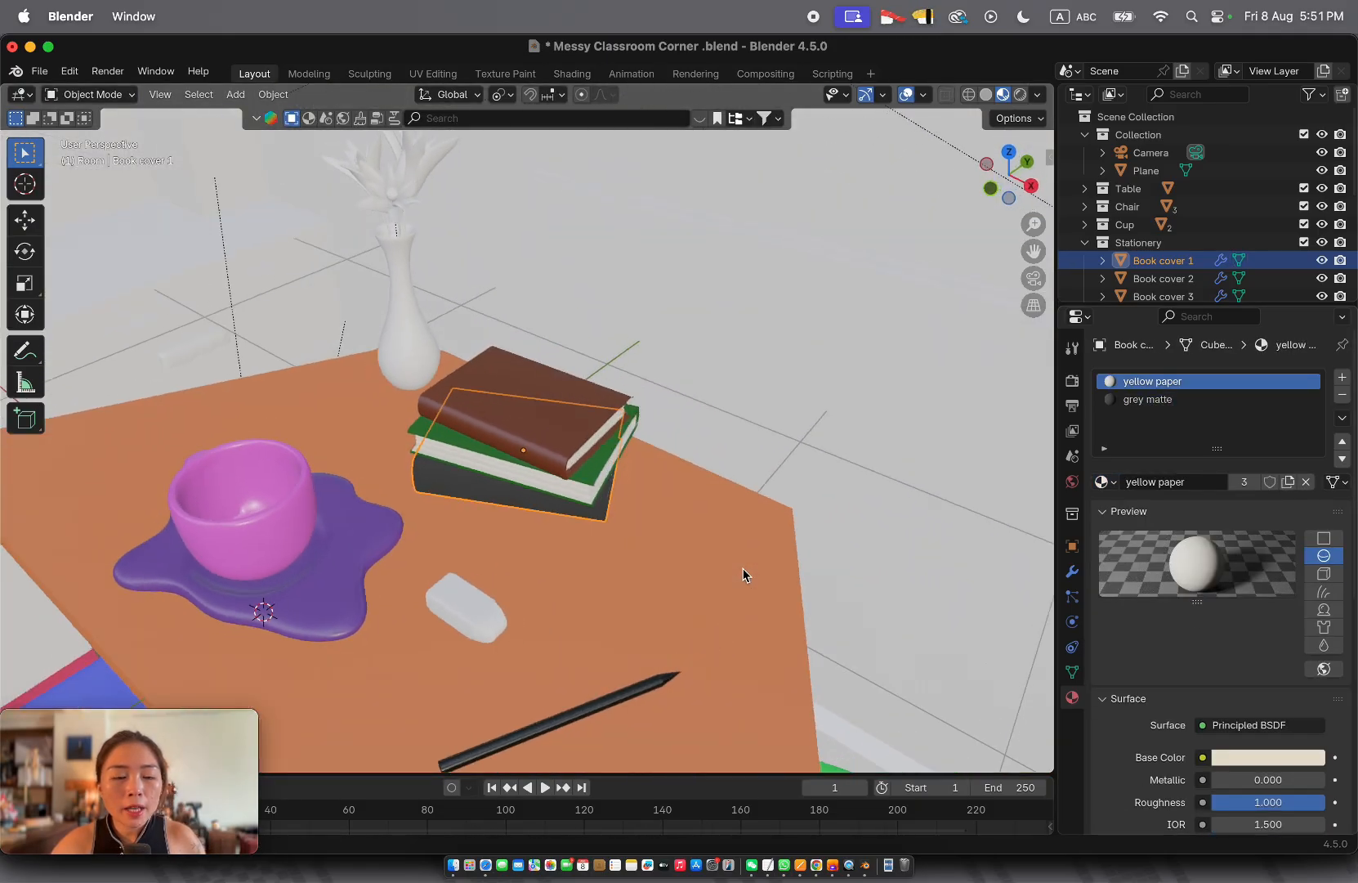
Assign the existing yellow paper material to the right wall
{"action": "scroll", "coordinate": [743, 568], "scroll_direction": "right", "scroll_amount": 10}
{"action": "scroll", "coordinate": [743, 568], "scroll_direction": "left", "scroll_amount": 8}
{"action": "scroll", "coordinate": [743, 568], "scroll_direction": "left", "scroll_amount": 10}
{"action": "scroll", "coordinate": [743, 568], "scroll_direction": "up", "scroll_amount": 6}
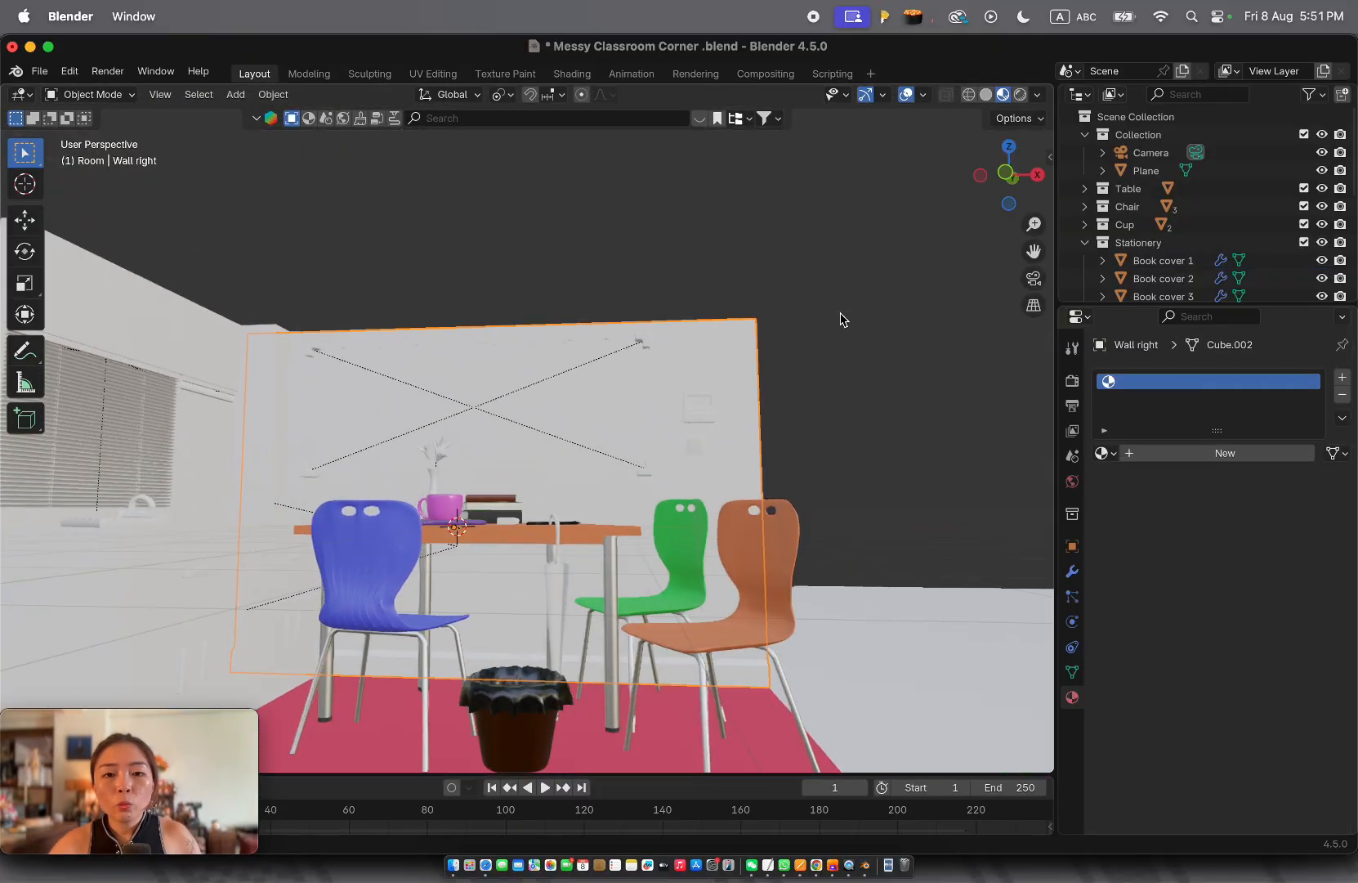
{"action": "scroll", "coordinate": [840, 312], "scroll_direction": "up", "scroll_amount": 4}
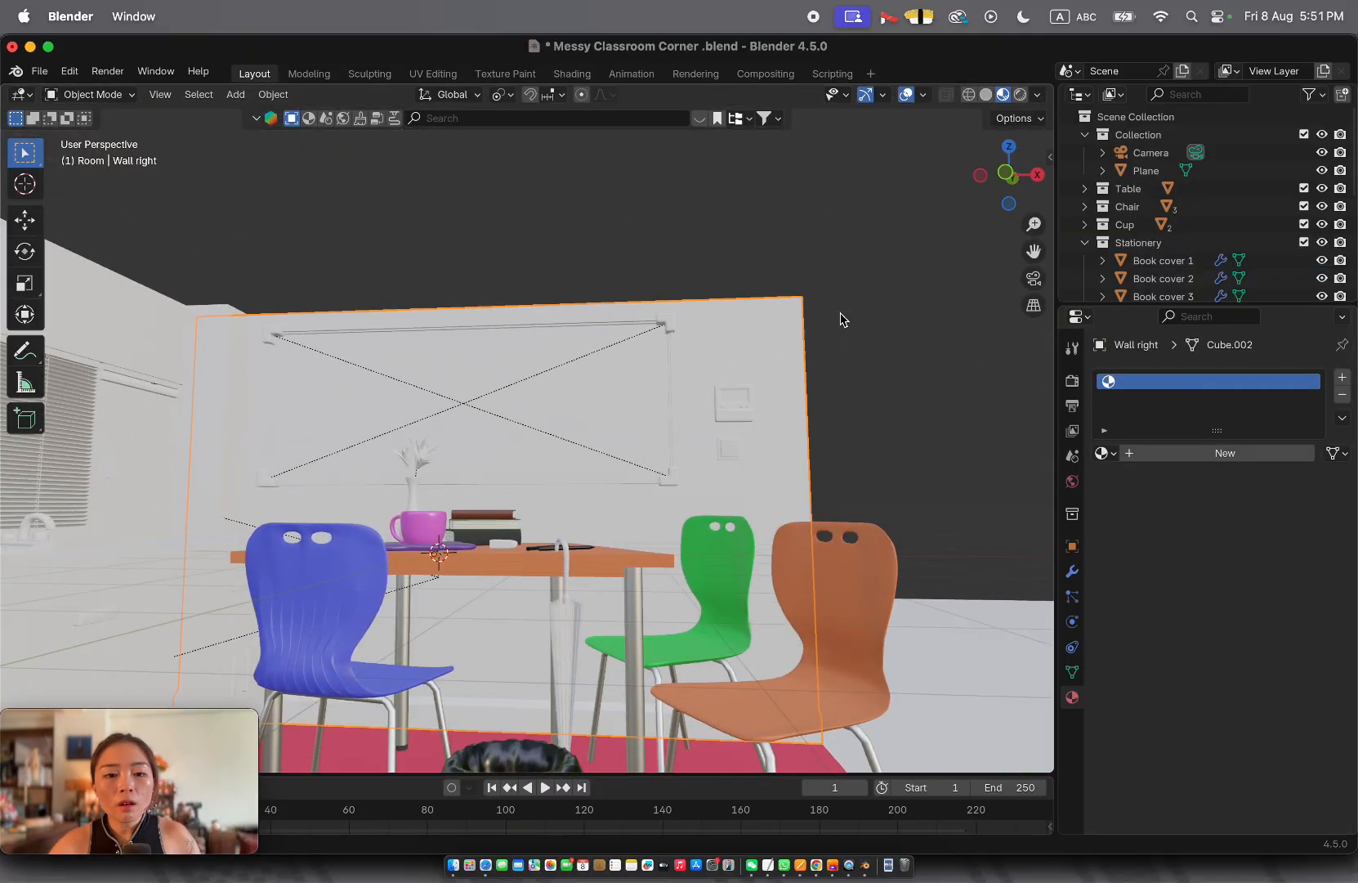
{"action": "scroll", "coordinate": [840, 313], "scroll_direction": "right", "scroll_amount": 10}
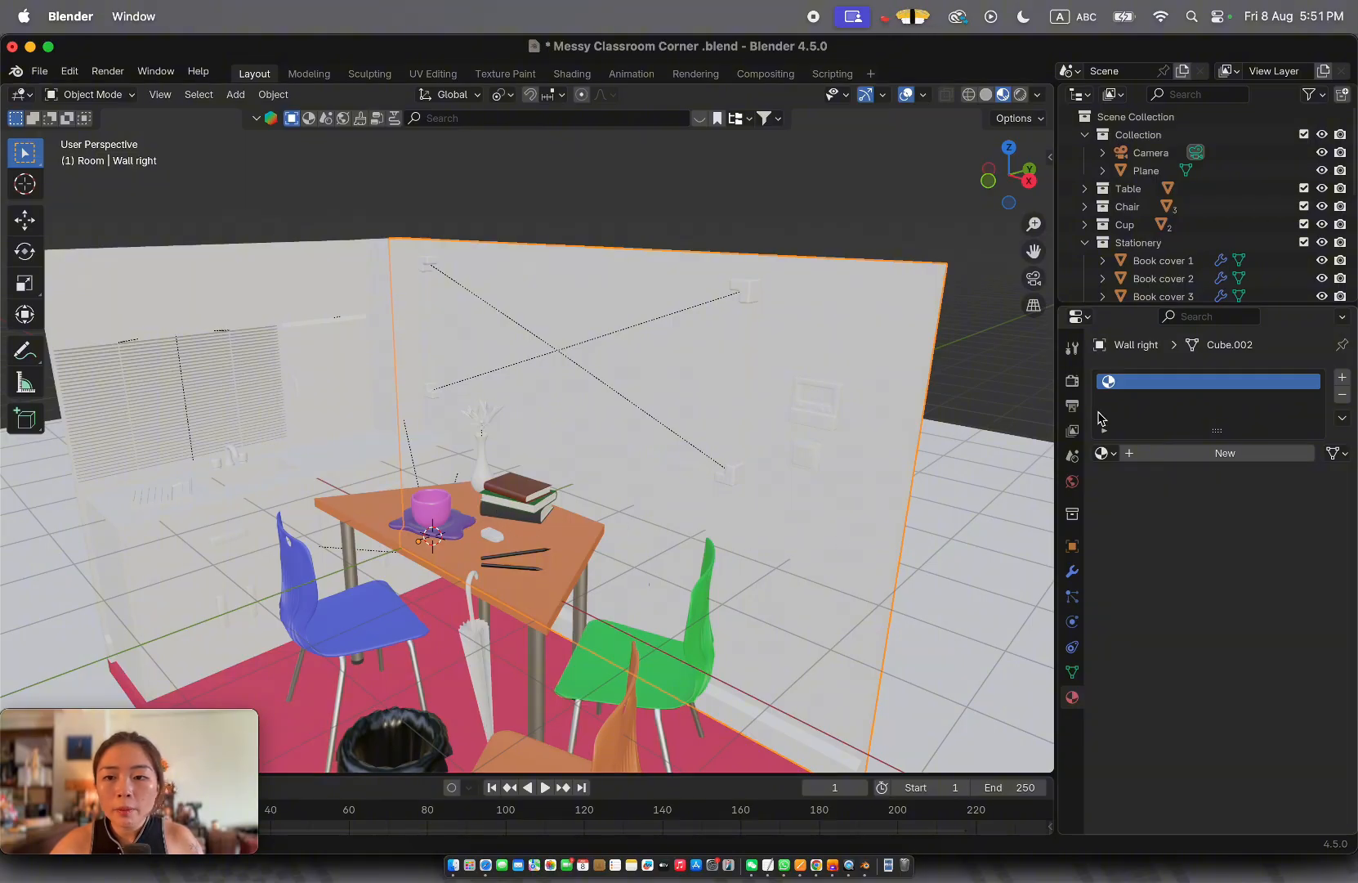
{"action": "left_click", "coordinate": [1102, 453]}
{"action": "type", "text": "yel"}
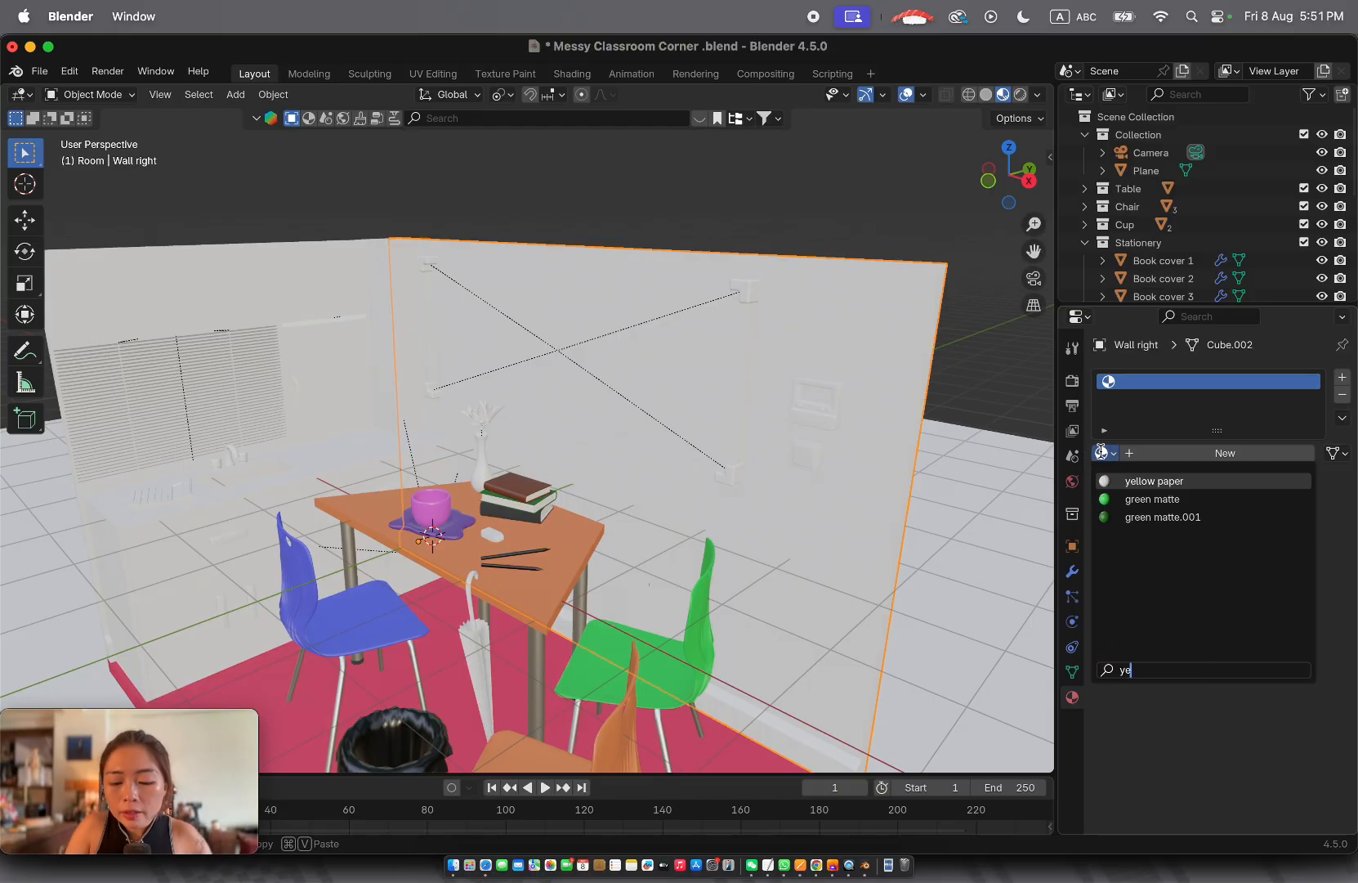
{"action": "key", "text": "Return"}
Assign the existing yellow paper material to the column in the corner between the two walls
{"action": "scroll", "coordinate": [757, 476], "scroll_direction": "right", "scroll_amount": 10}
{"action": "scroll", "coordinate": [757, 476], "scroll_direction": "left", "scroll_amount": 5}
{"action": "scroll", "coordinate": [757, 474], "scroll_direction": "left", "scroll_amount": 5}
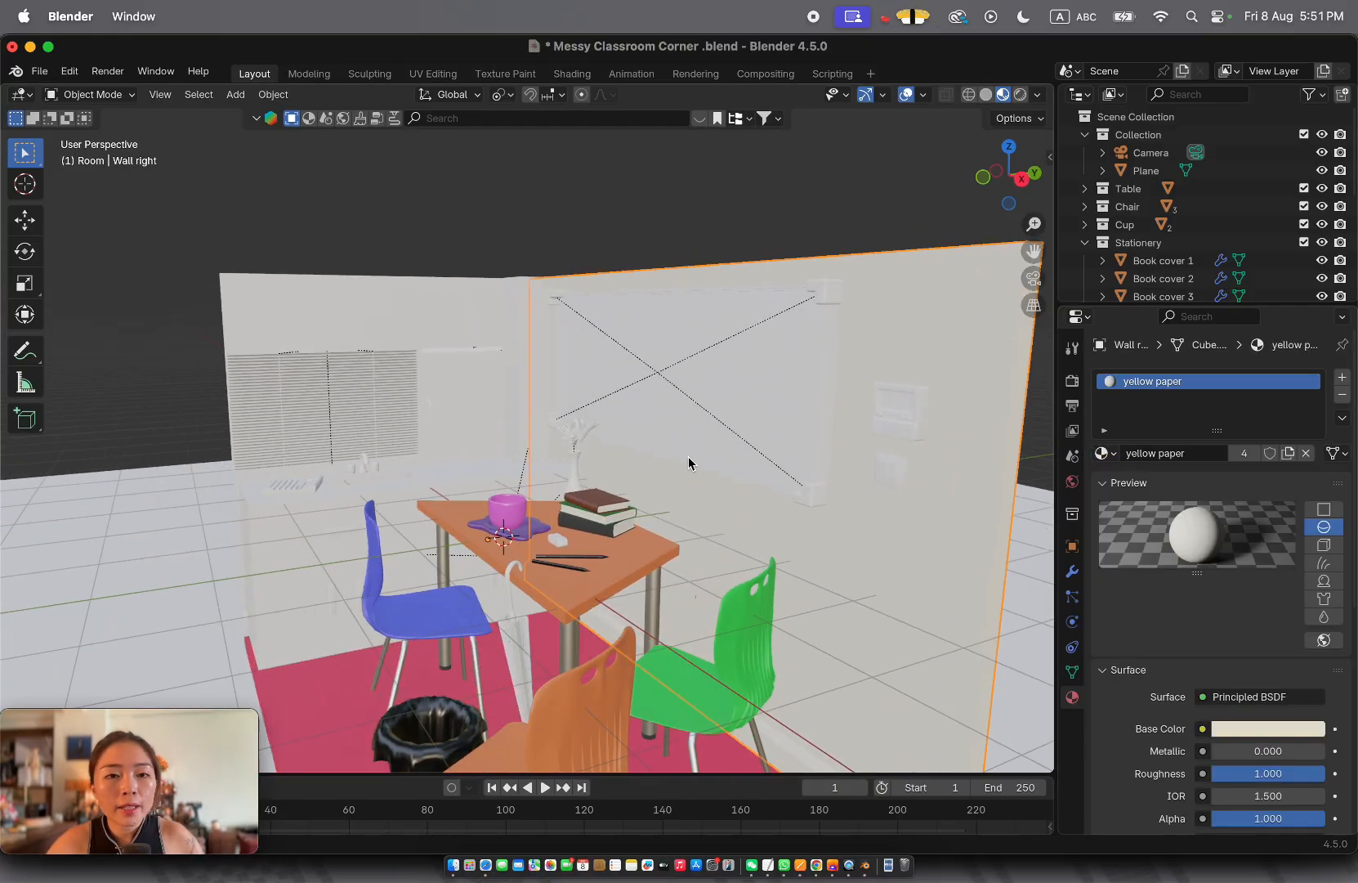
{"action": "left_click", "coordinate": [380, 302]}
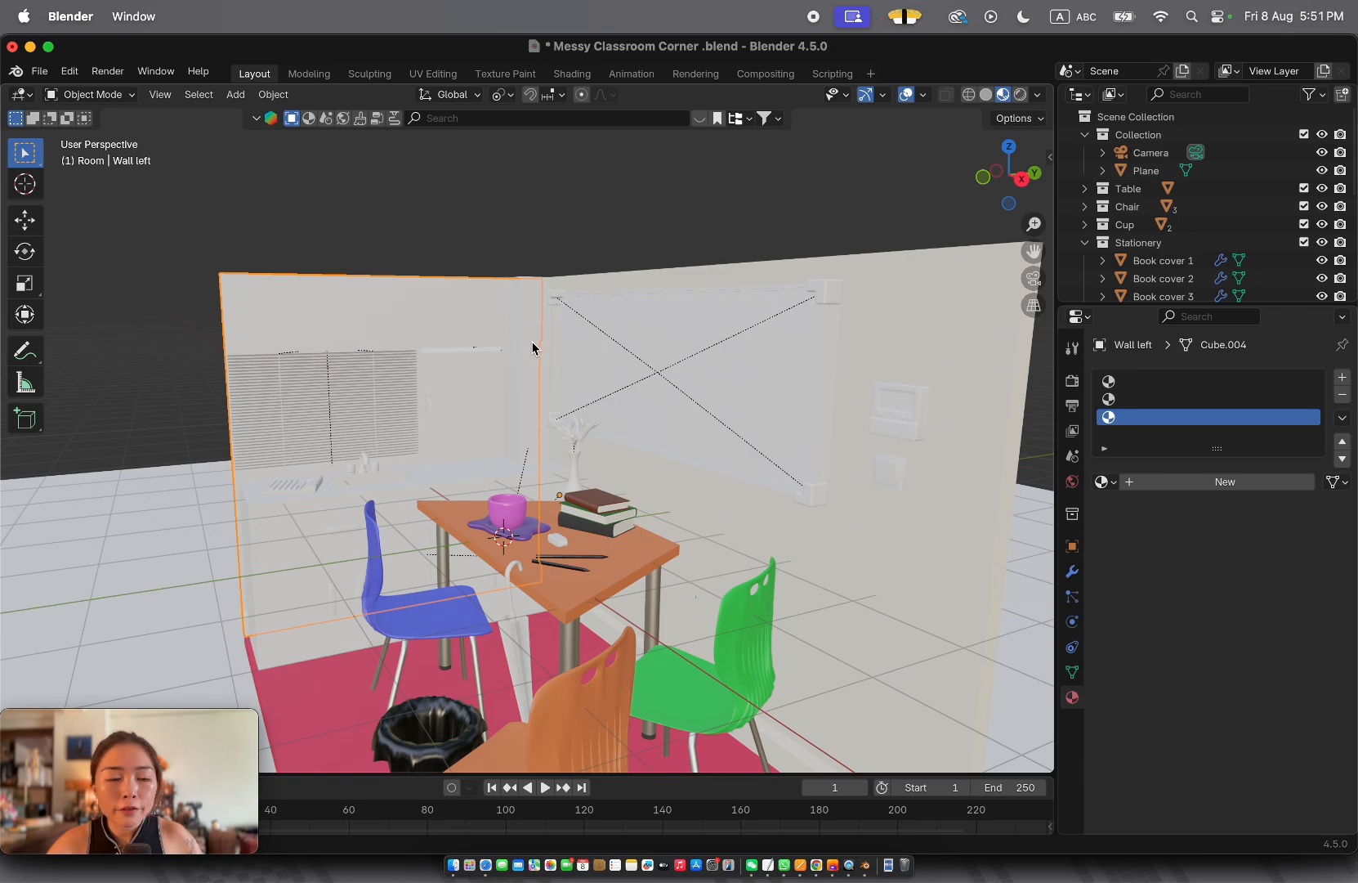
{"action": "scroll", "coordinate": [532, 342], "scroll_direction": "left", "scroll_amount": 10}
{"action": "scroll", "coordinate": [533, 342], "scroll_direction": "right", "scroll_amount": 8}
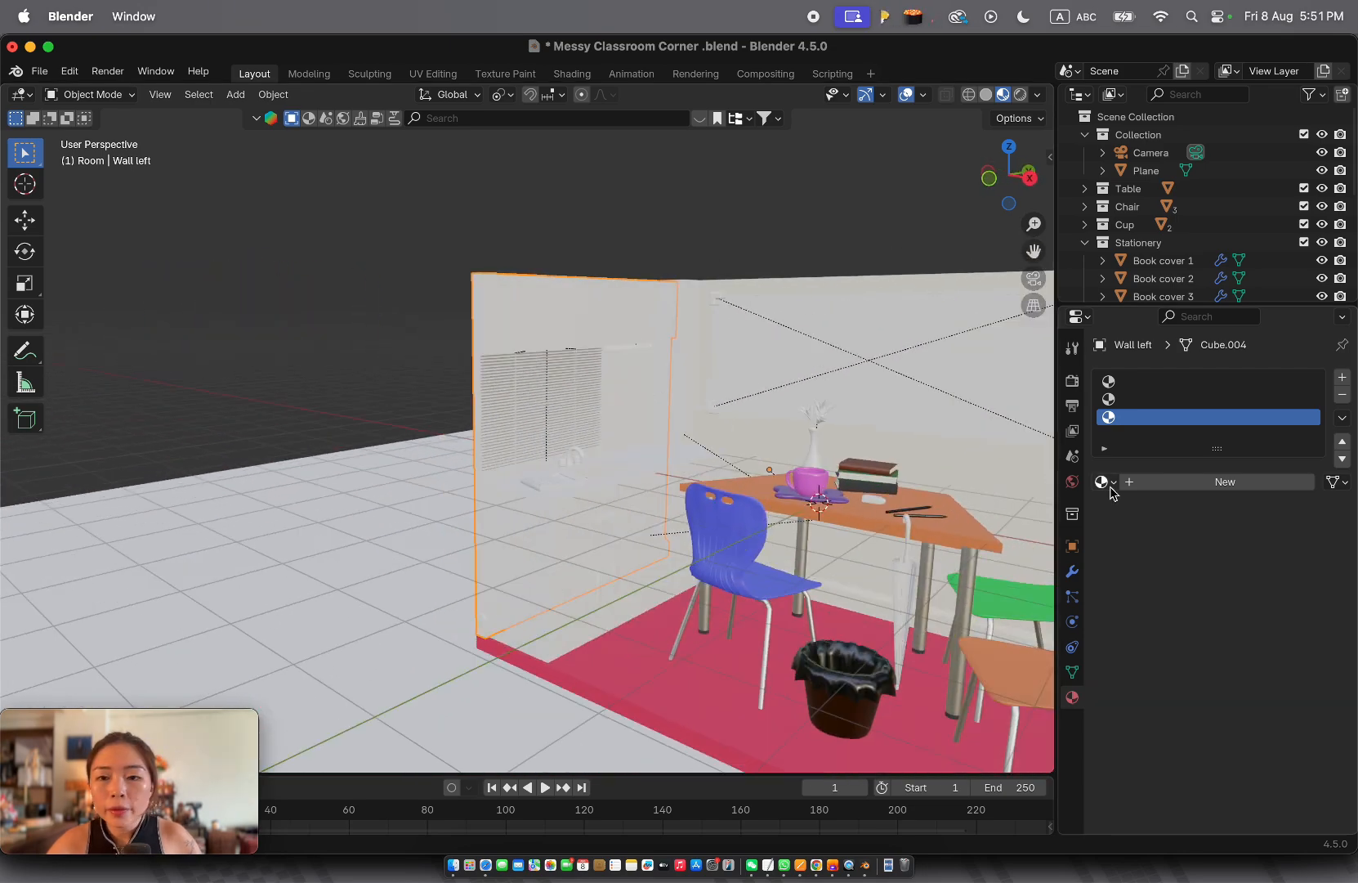
{"action": "left_click", "coordinate": [691, 315]}
{"action": "left_click", "coordinate": [1100, 451]}
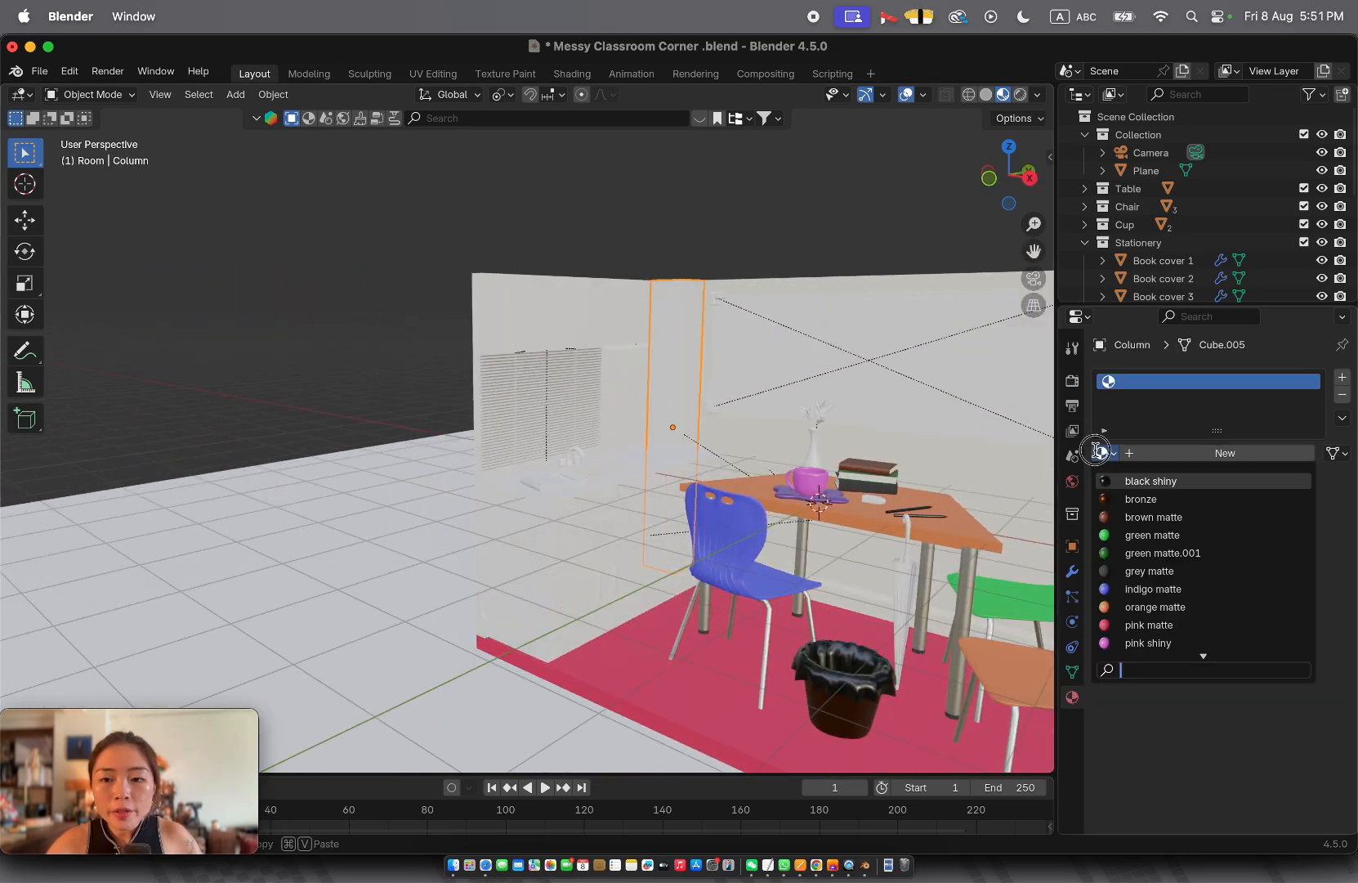
{"action": "type", "text": "ye"}
{"action": "key", "text": "Return"}
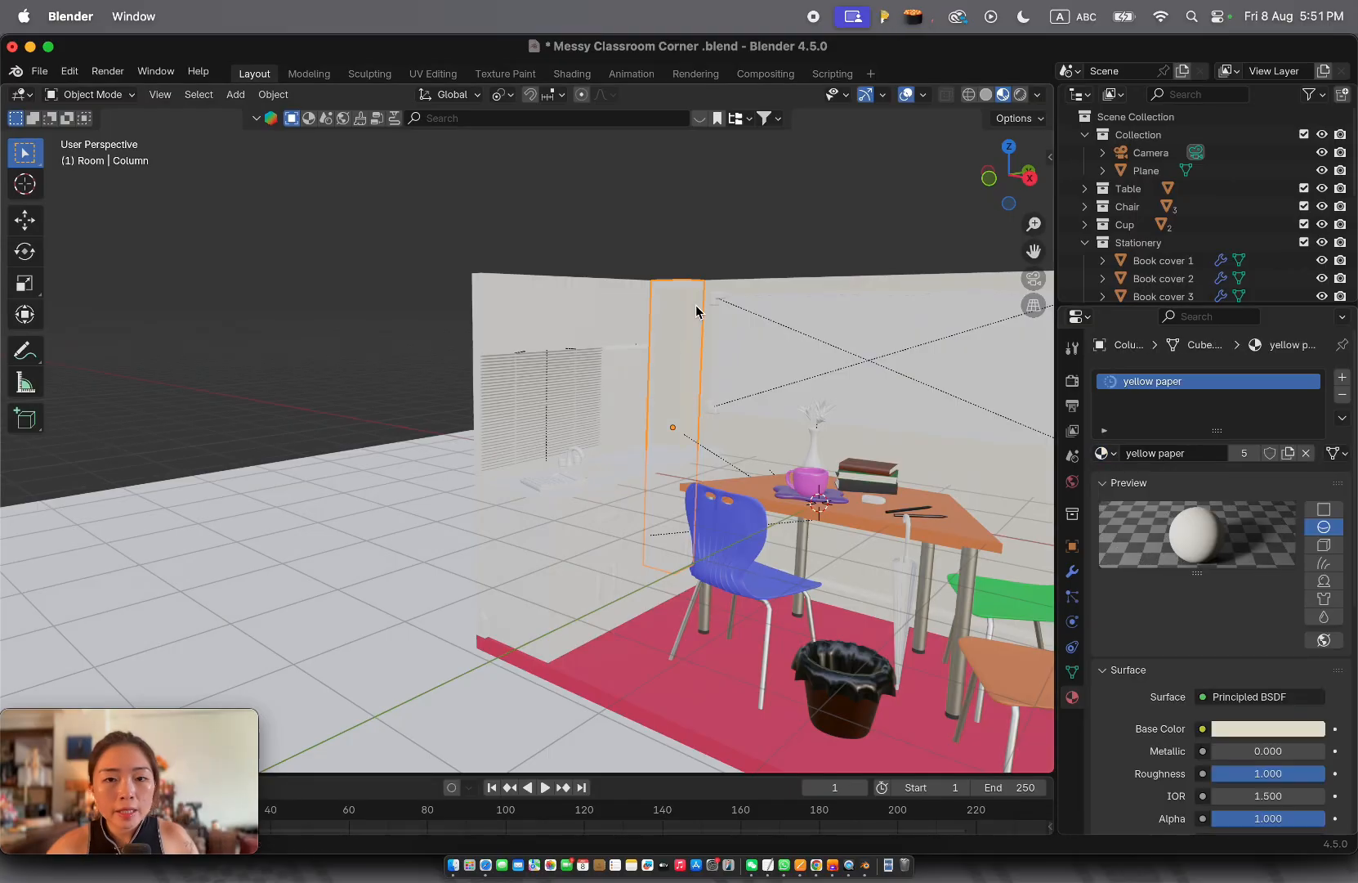
Isolate the left wall by hiding all other objects and open its mesh for editing
{"action": "left_click", "coordinate": [574, 302]}
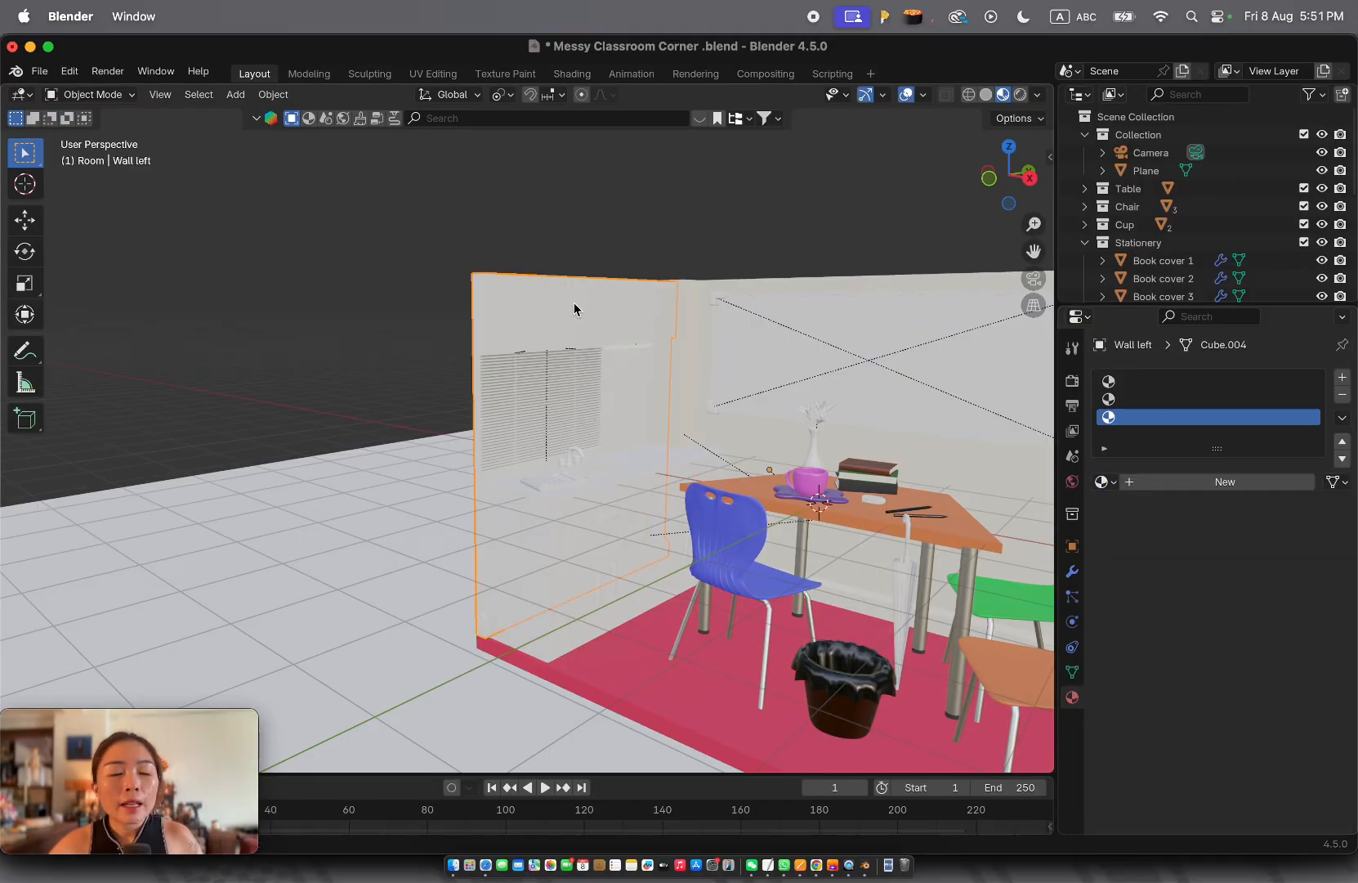
{"action": "key", "text": "Tab"}
{"action": "scroll", "coordinate": [581, 292], "scroll_direction": "up", "scroll_amount": 5}
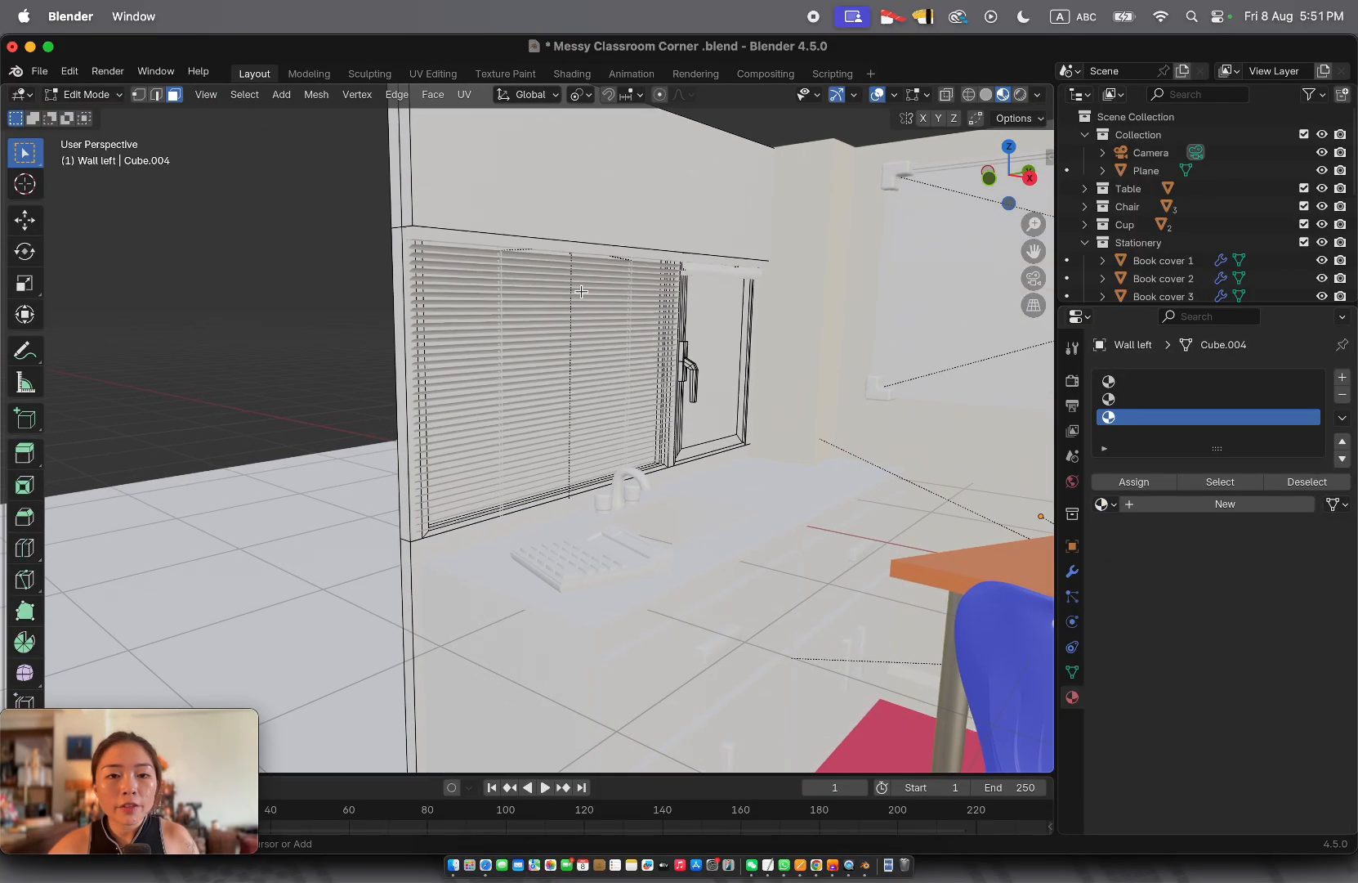
{"action": "scroll", "coordinate": [581, 292], "scroll_direction": "left", "scroll_amount": 4}
{"action": "scroll", "coordinate": [581, 291], "scroll_direction": "right", "scroll_amount": 3}
{"action": "scroll", "coordinate": [581, 291], "scroll_direction": "right", "scroll_amount": 5}
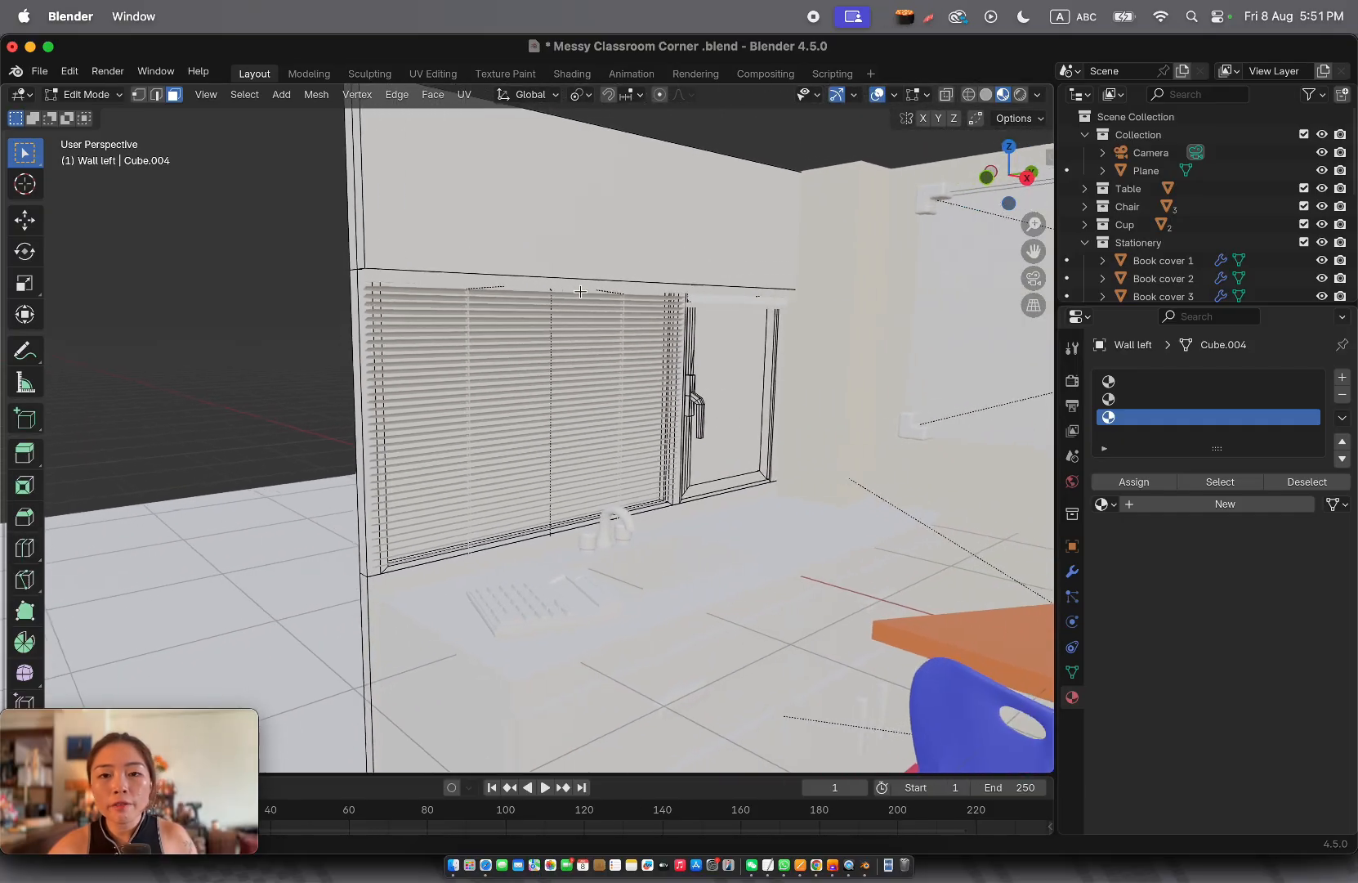
{"action": "key", "text": "Tab"}
{"action": "key", "text": "shift+h"}
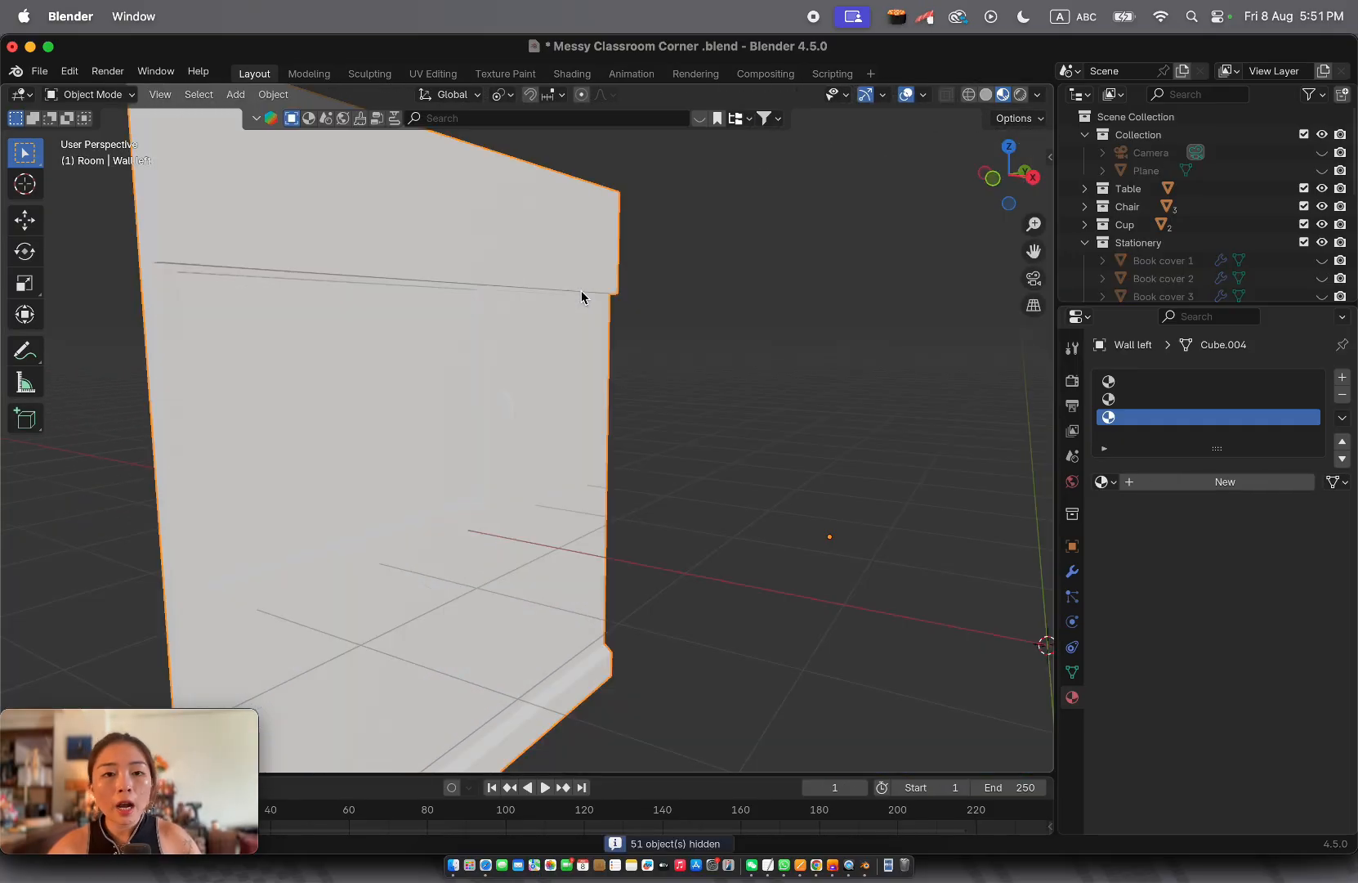
{"action": "scroll", "coordinate": [581, 291], "scroll_direction": "left", "scroll_amount": 5}
{"action": "key", "text": "Tab"}
{"action": "scroll", "coordinate": [580, 291], "scroll_direction": "right", "scroll_amount": 4, "text": "shift"}
{"action": "scroll", "coordinate": [580, 291], "scroll_direction": "down", "scroll_amount": 8}
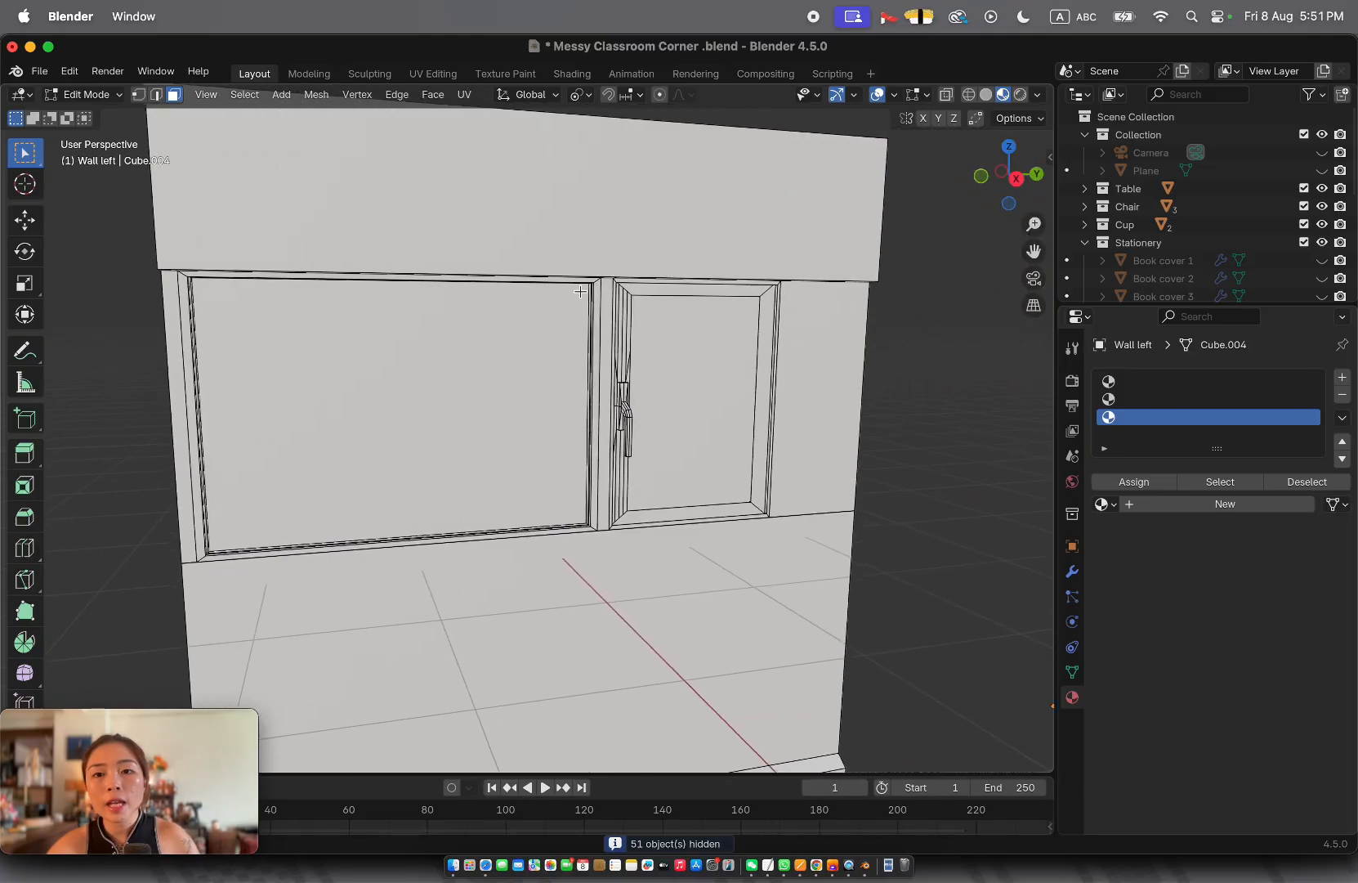
{"action": "scroll", "coordinate": [580, 291], "scroll_direction": "right", "scroll_amount": 6}
{"action": "scroll", "coordinate": [580, 291], "scroll_direction": "left", "scroll_amount": 8}
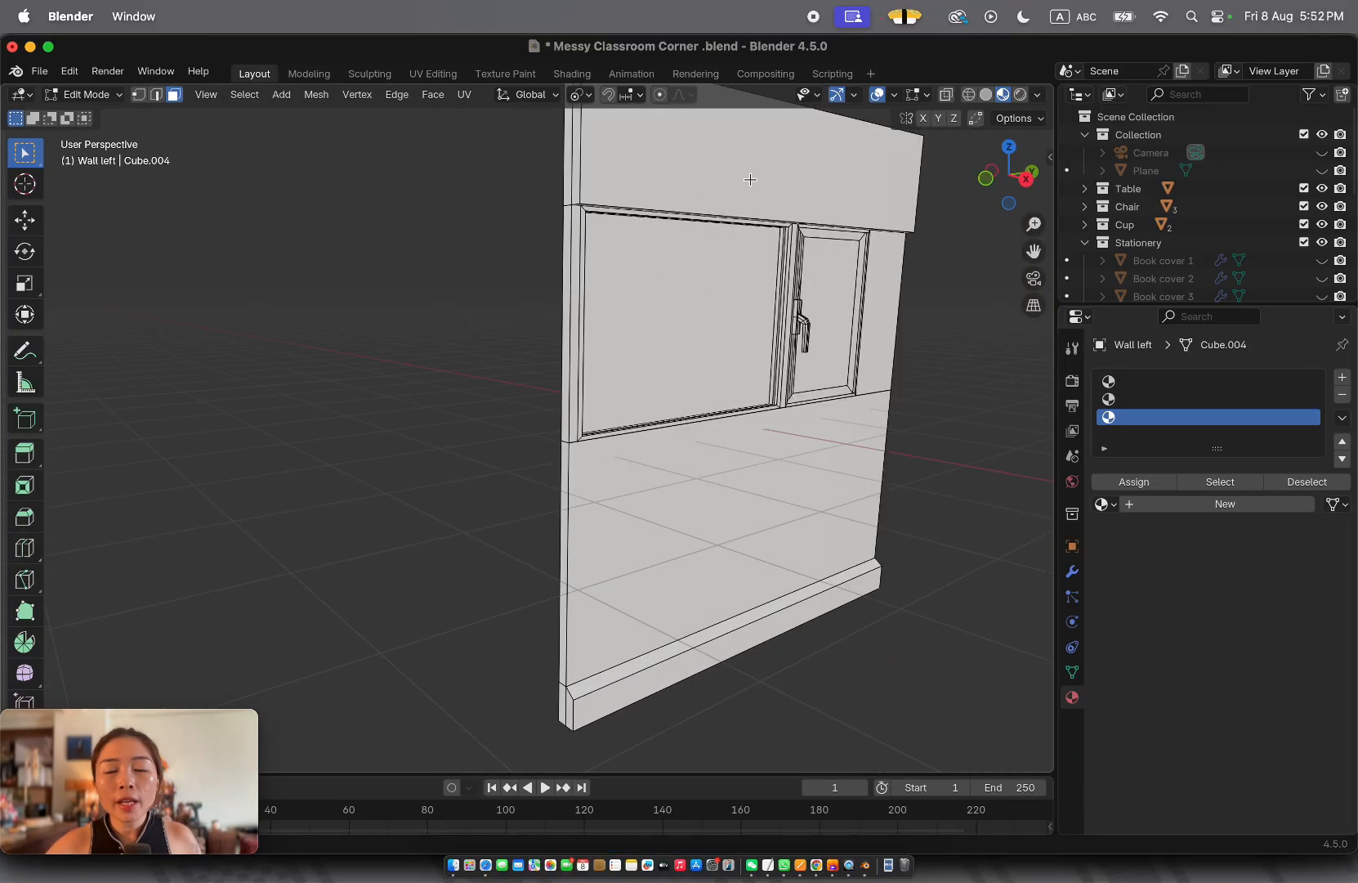
Create a material named glass in the material slot used by the left wall's large window pane
{"action": "left_click", "coordinate": [606, 193]}
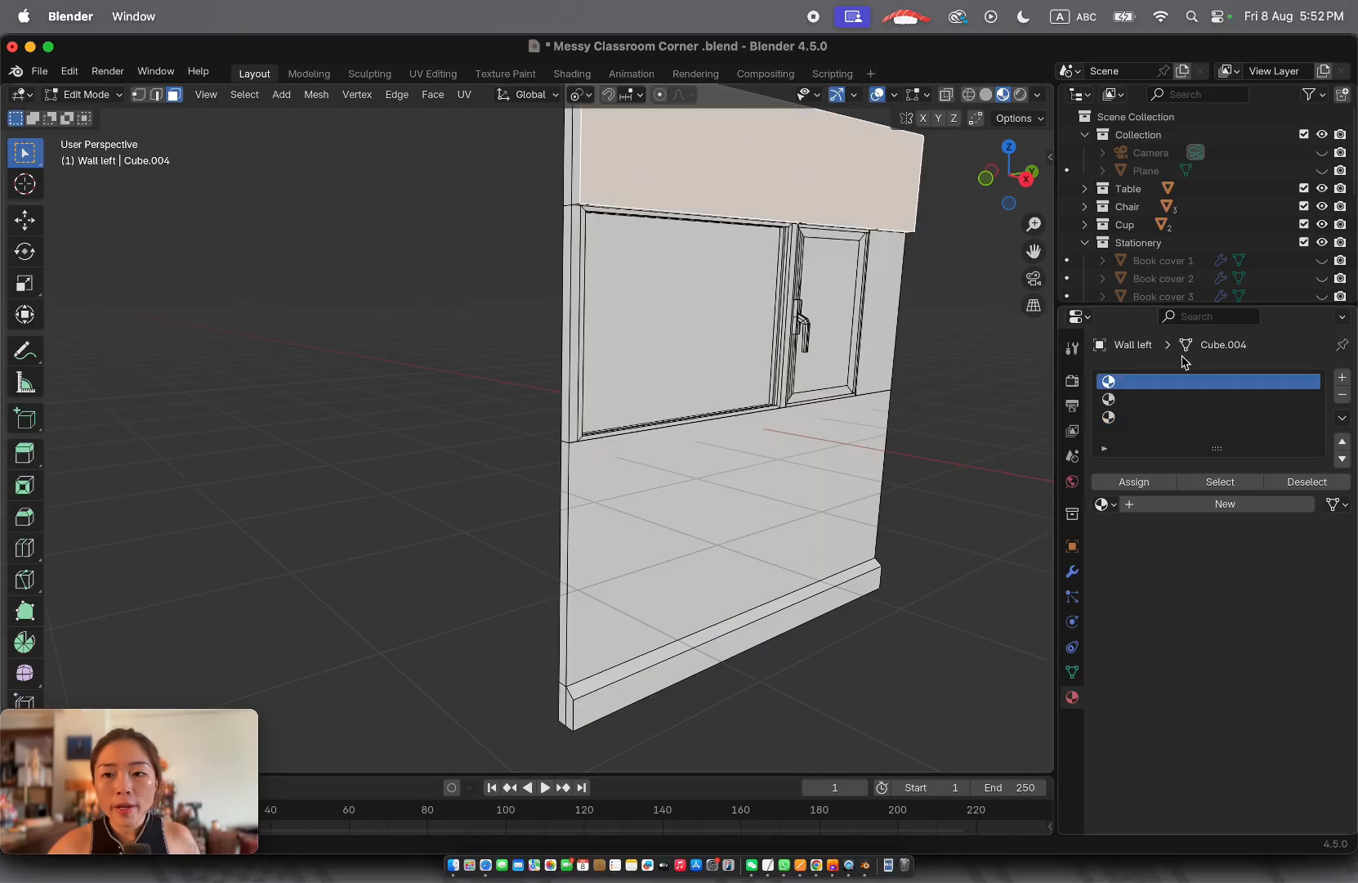
{"action": "left_click", "coordinate": [801, 232]}
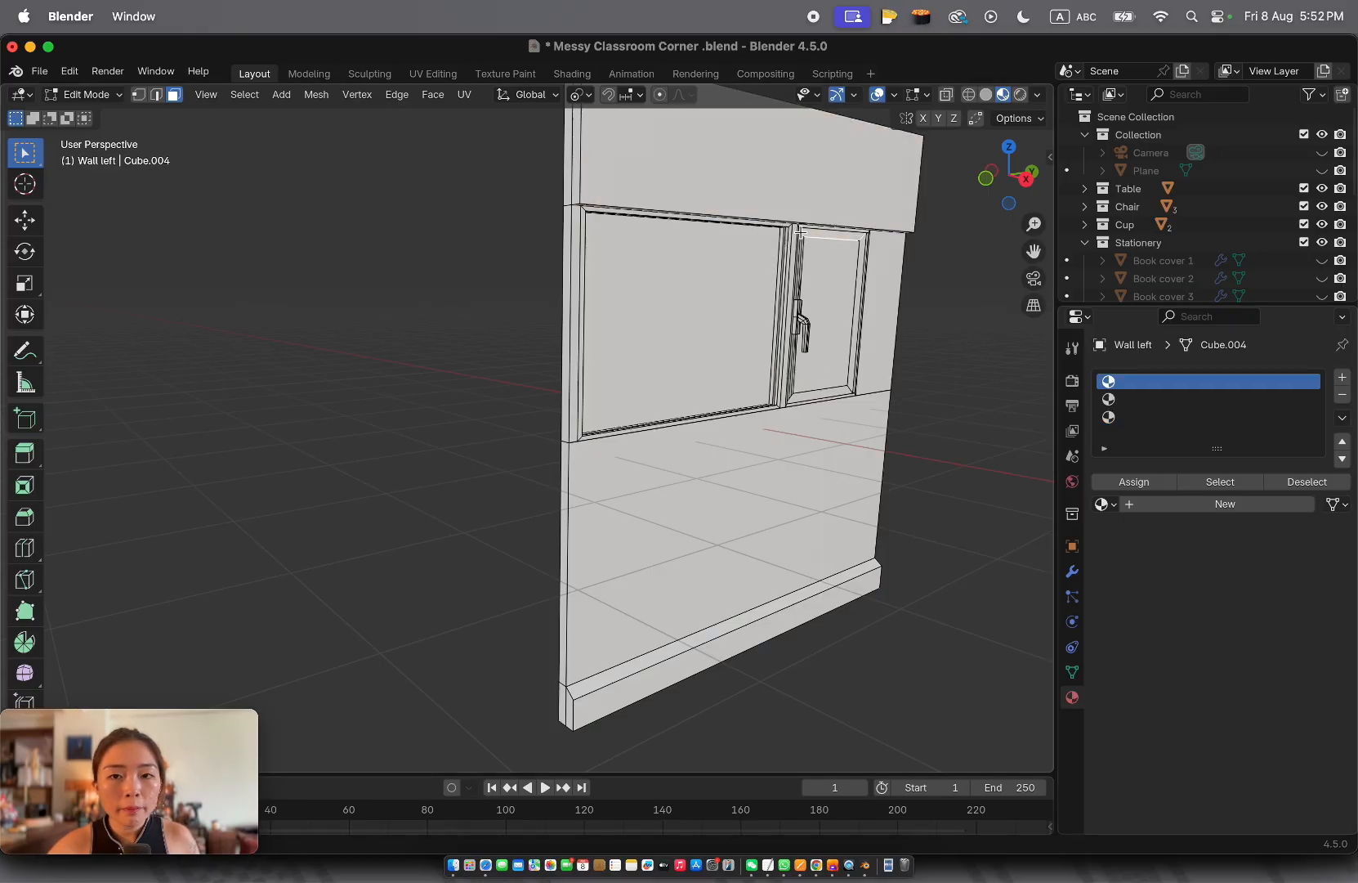
{"action": "left_click", "coordinate": [676, 269]}
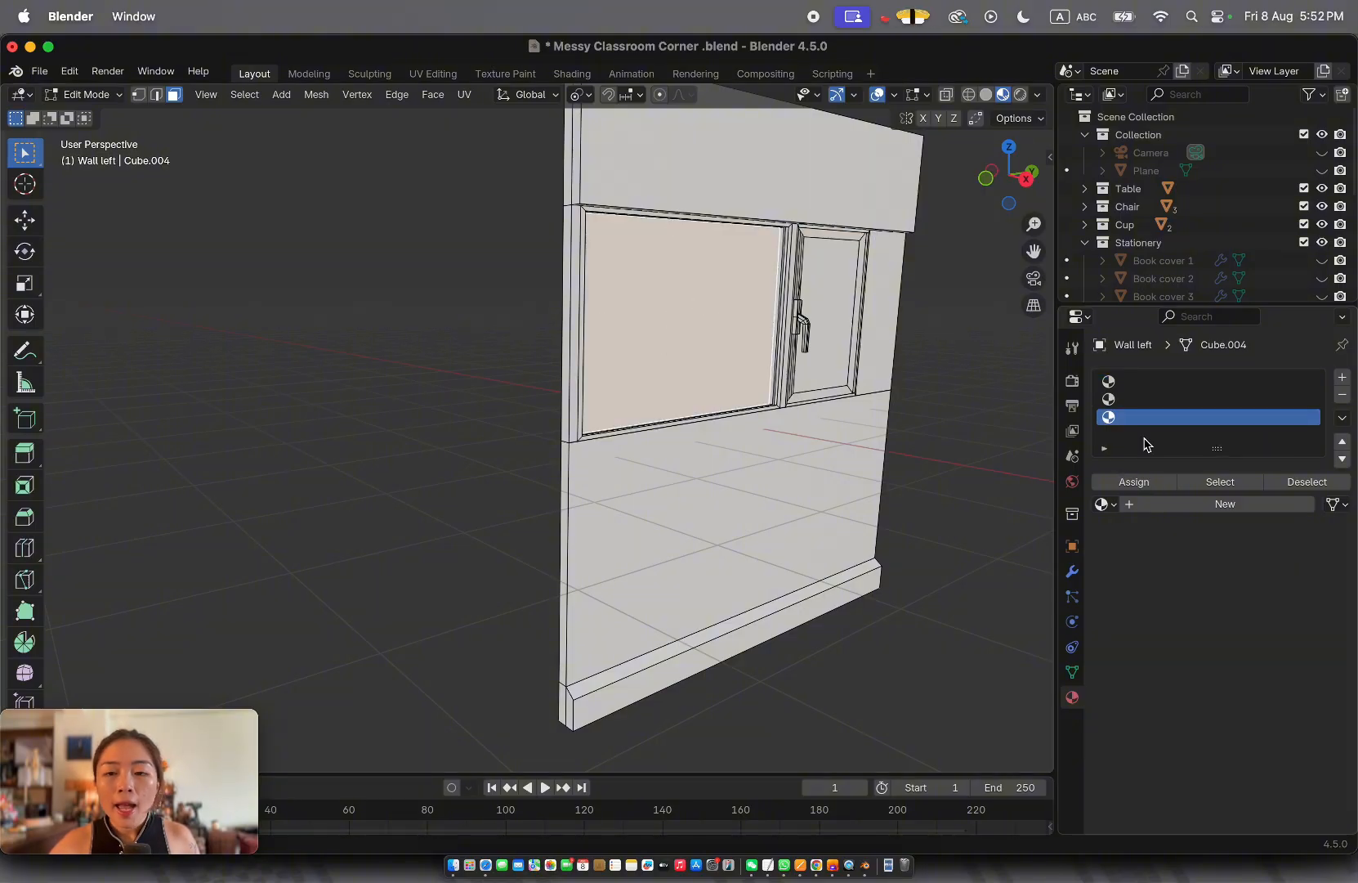
{"action": "left_click", "coordinate": [1164, 503]}
{"action": "left_click", "coordinate": [1163, 502]}
{"action": "type", "text": "g"}
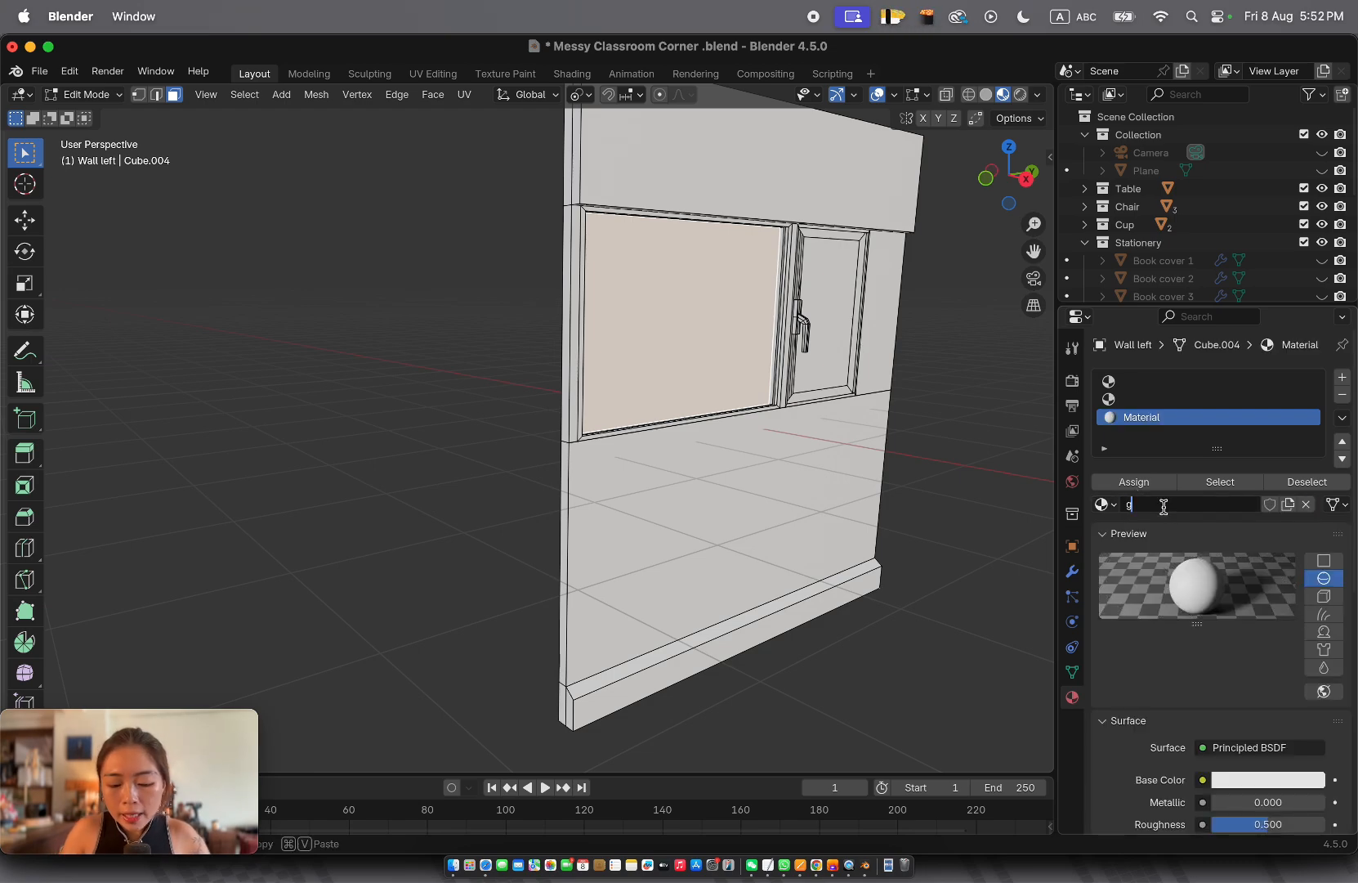
{"action": "type", "text": "lass"}
{"action": "key", "text": "Return"}
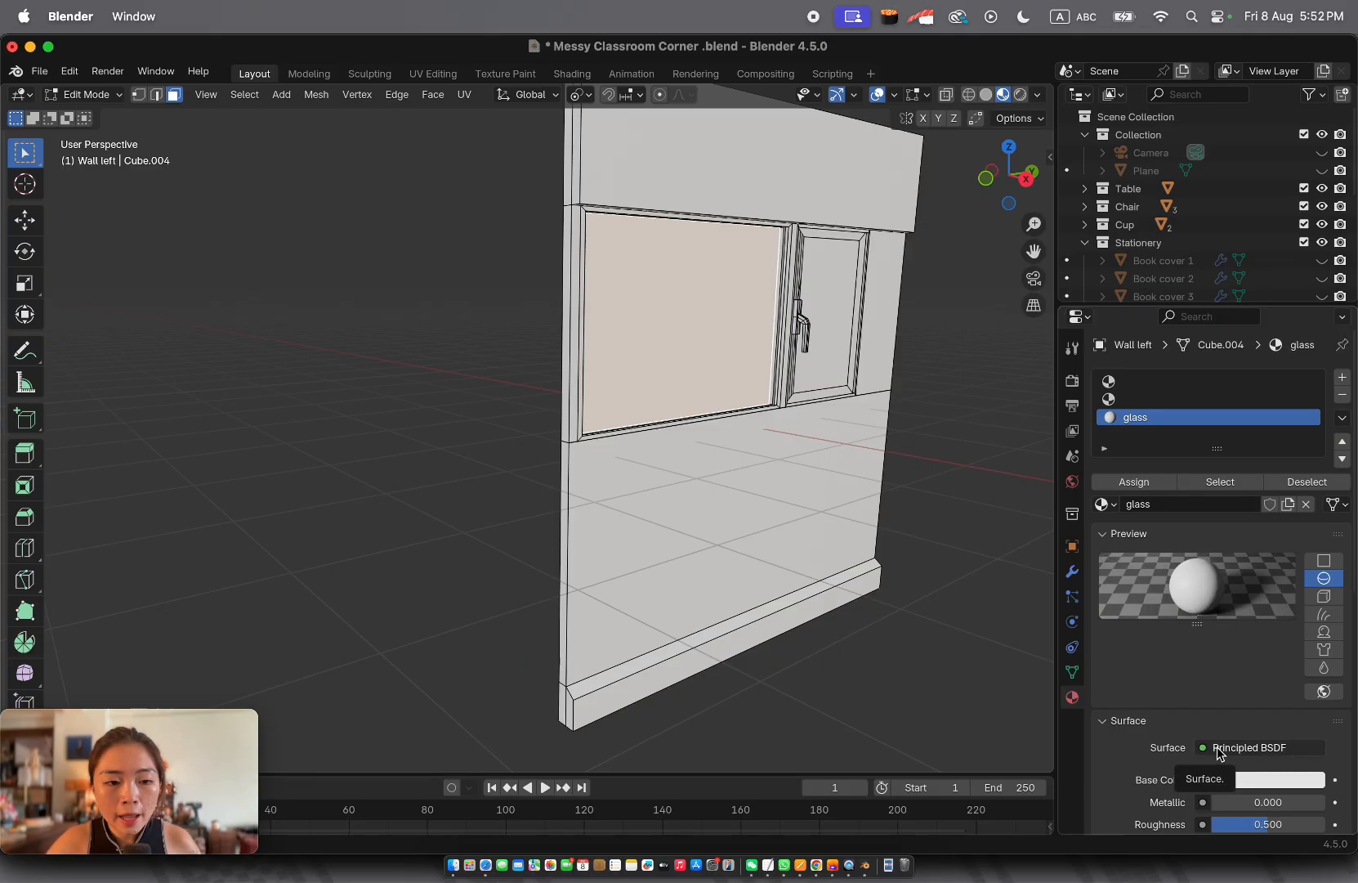
Change the glass material's surface to Glass BSDF and set its roughness to 0
{"action": "left_click", "coordinate": [1219, 750]}
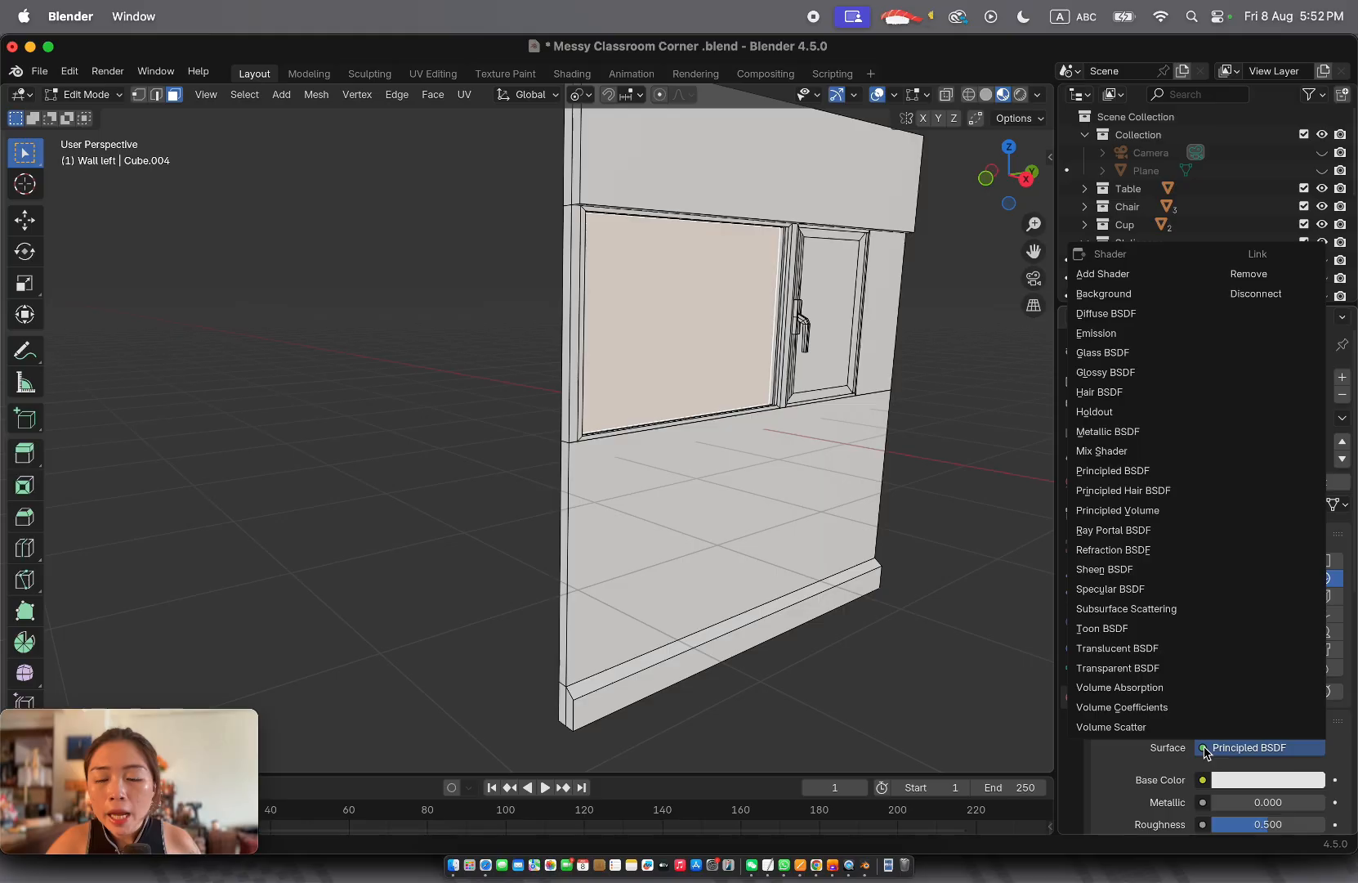
{"action": "left_click", "coordinate": [1113, 354]}
{"action": "scroll", "coordinate": [735, 400], "scroll_direction": "right", "scroll_amount": 10}
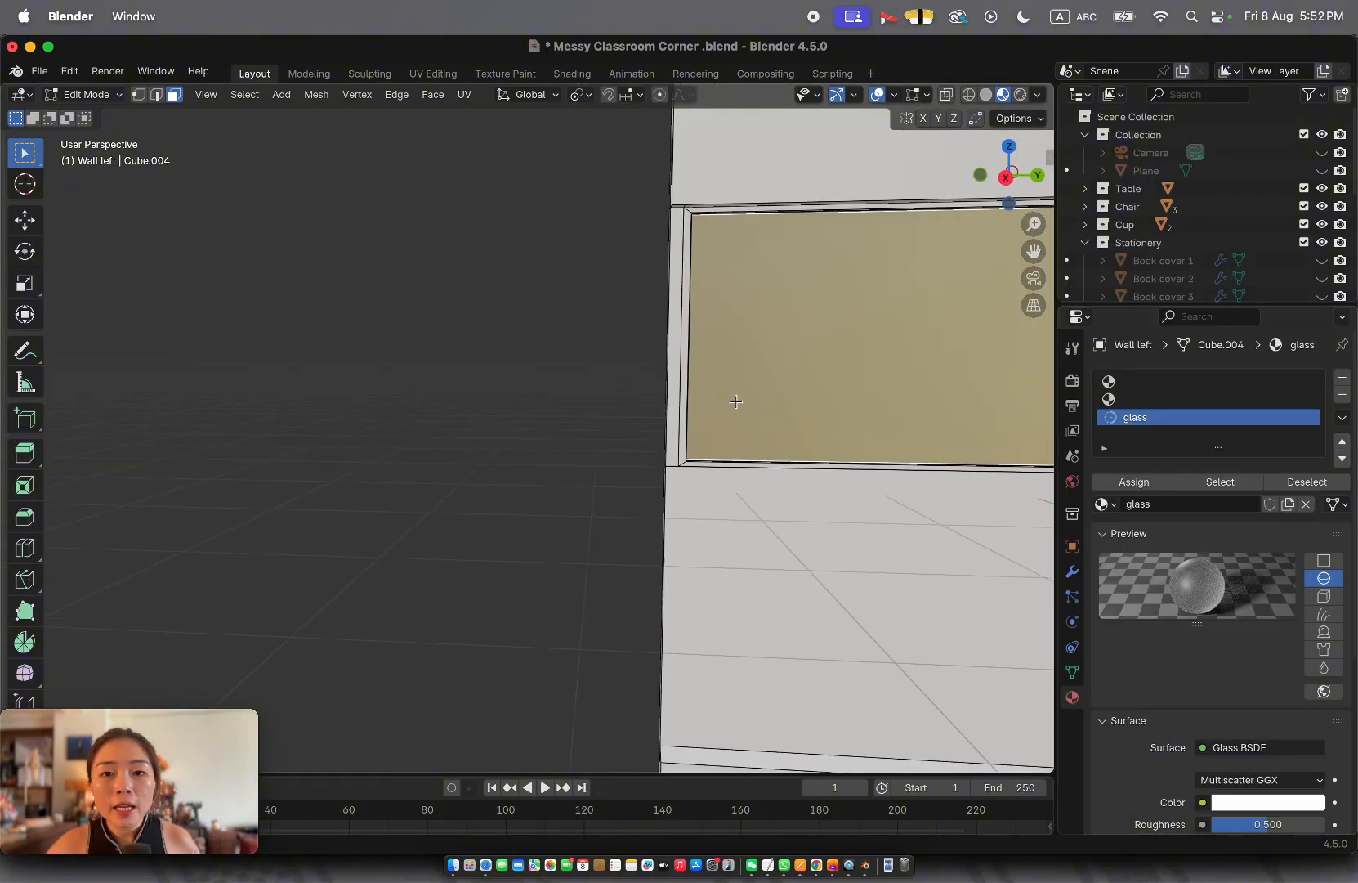
{"action": "scroll", "coordinate": [734, 401], "scroll_direction": "right", "scroll_amount": 5, "text": "shift"}
{"action": "scroll", "coordinate": [735, 401], "scroll_direction": "right", "scroll_amount": 10, "text": "shift"}
{"action": "scroll", "coordinate": [735, 401], "scroll_direction": "right", "scroll_amount": 10}
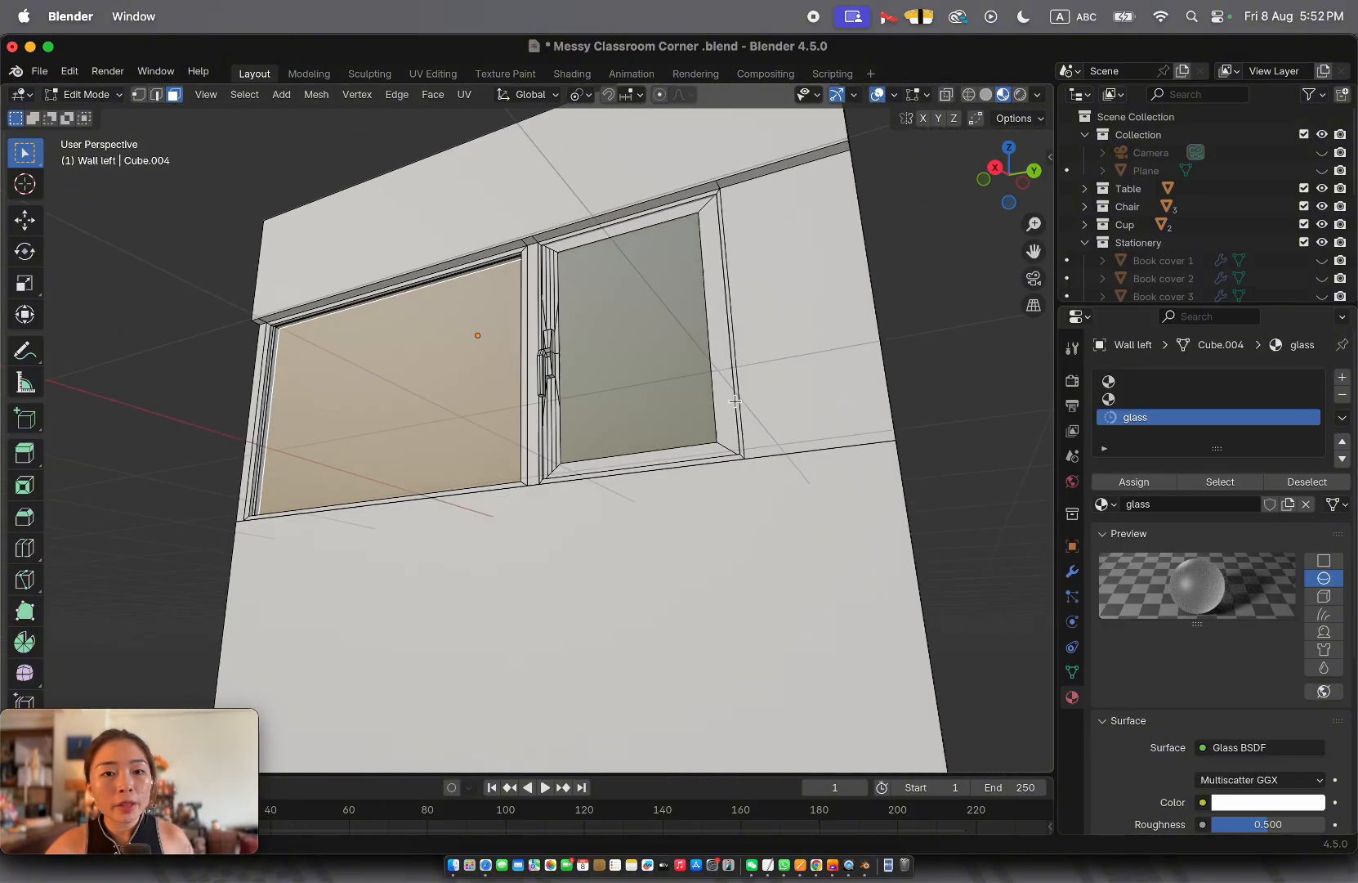
{"action": "scroll", "coordinate": [735, 401], "scroll_direction": "up", "scroll_amount": 4}
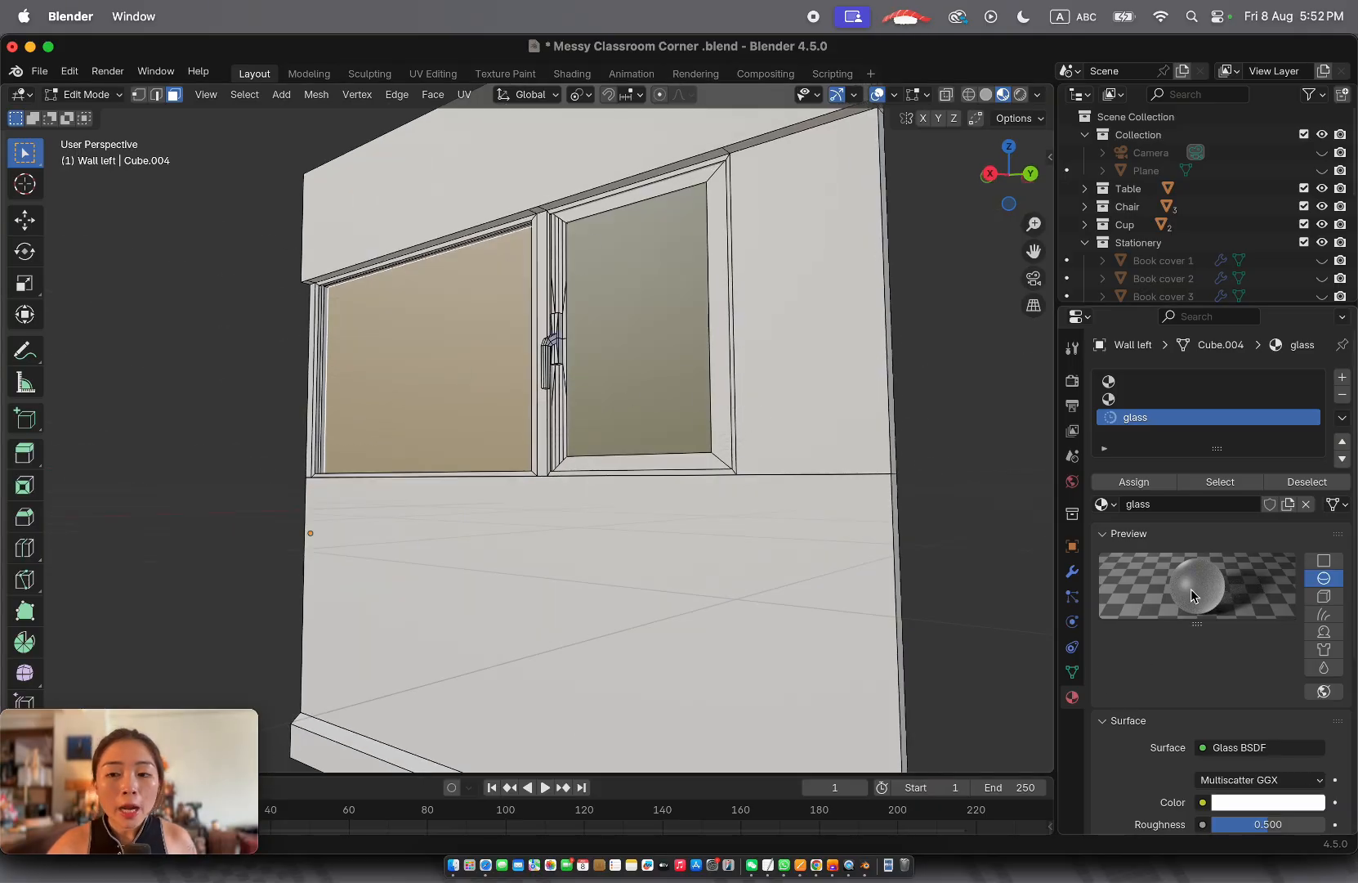
{"action": "scroll", "coordinate": [1225, 765], "scroll_direction": "down", "scroll_amount": 5}
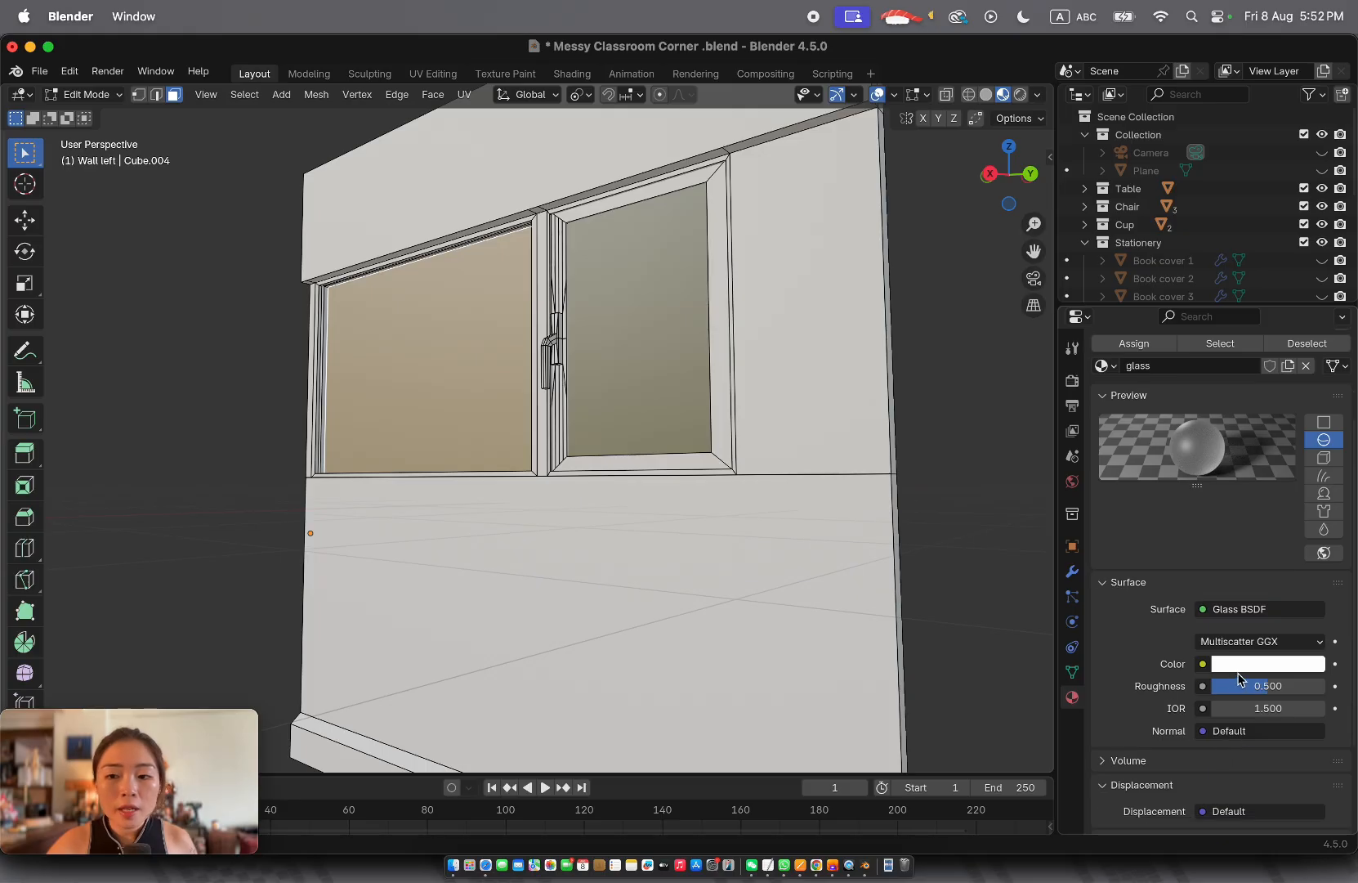
{"action": "left_click_drag", "start_coordinate": [1267, 687], "coordinate": [1210, 687]}
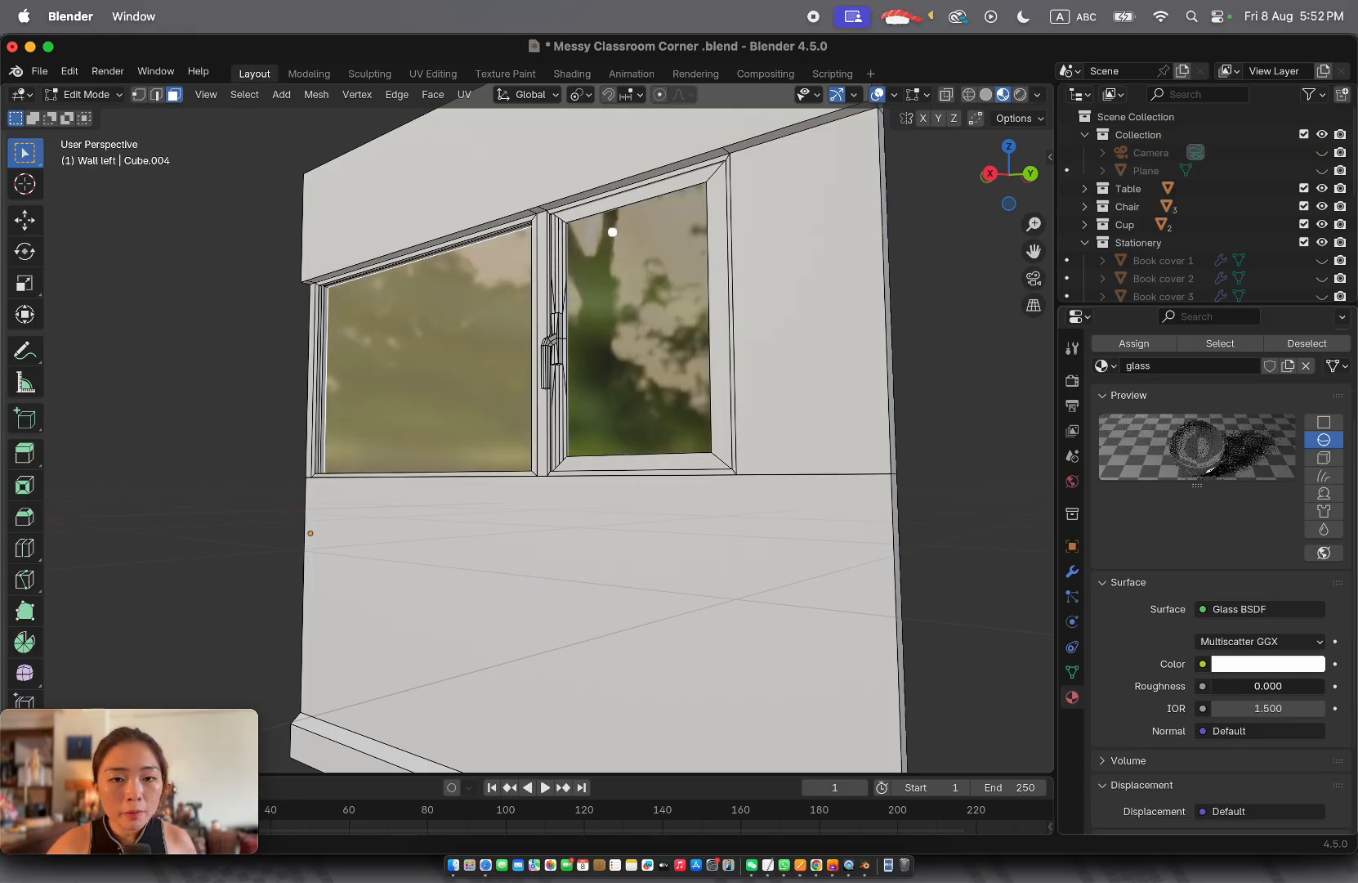
{"action": "left_click_drag", "start_coordinate": [1258, 685], "coordinate": [1076, 658]}
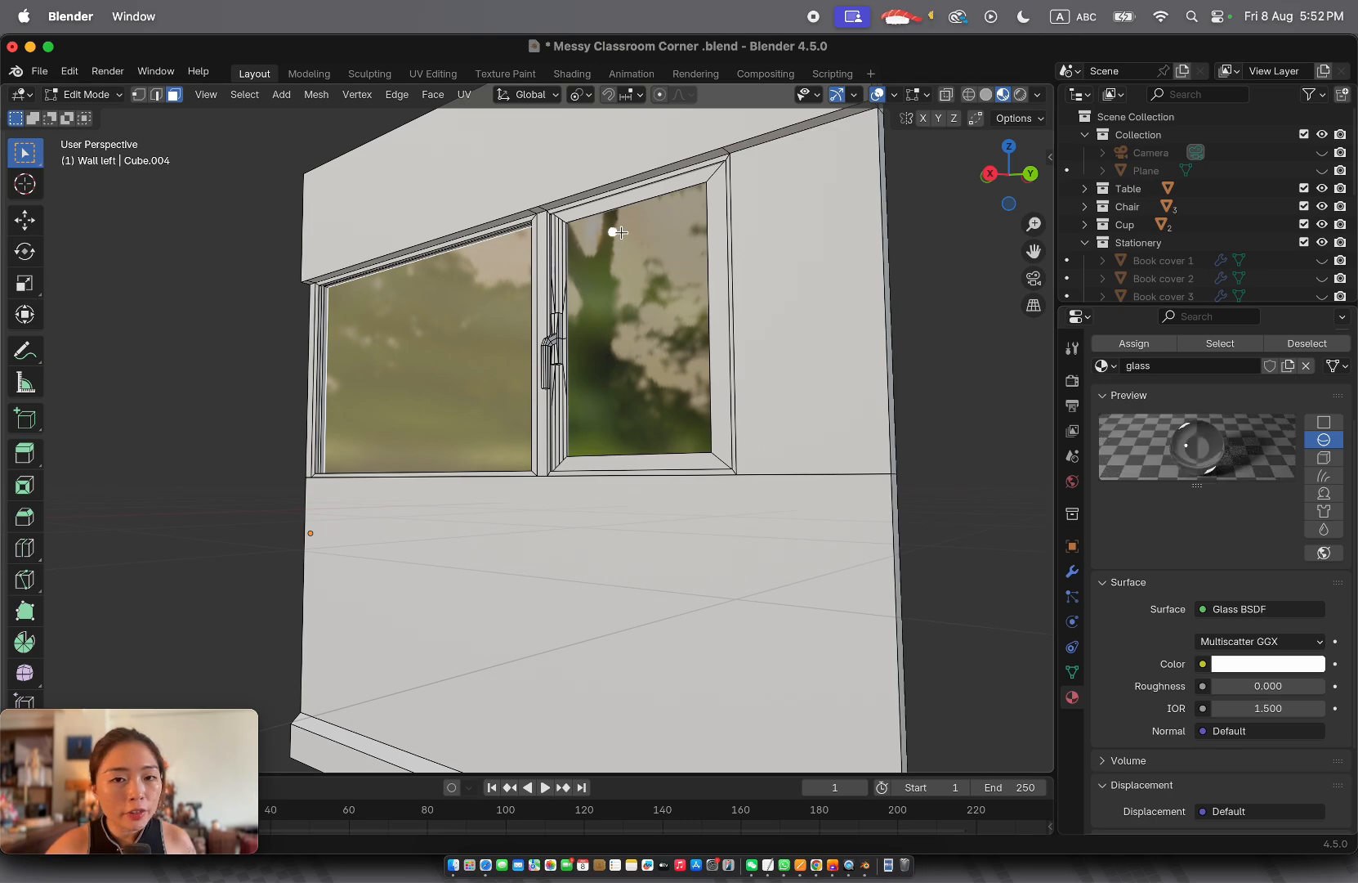
Examine the glass on both window panes from several angles
{"action": "scroll", "coordinate": [622, 234], "scroll_direction": "left", "scroll_amount": 10}
{"action": "scroll", "coordinate": [622, 234], "scroll_direction": "down", "scroll_amount": 5, "text": "ctrl"}
{"action": "scroll", "coordinate": [622, 234], "scroll_direction": "up", "scroll_amount": 5, "text": "ctrl"}
{"action": "scroll", "coordinate": [622, 234], "scroll_direction": "left", "scroll_amount": 5}
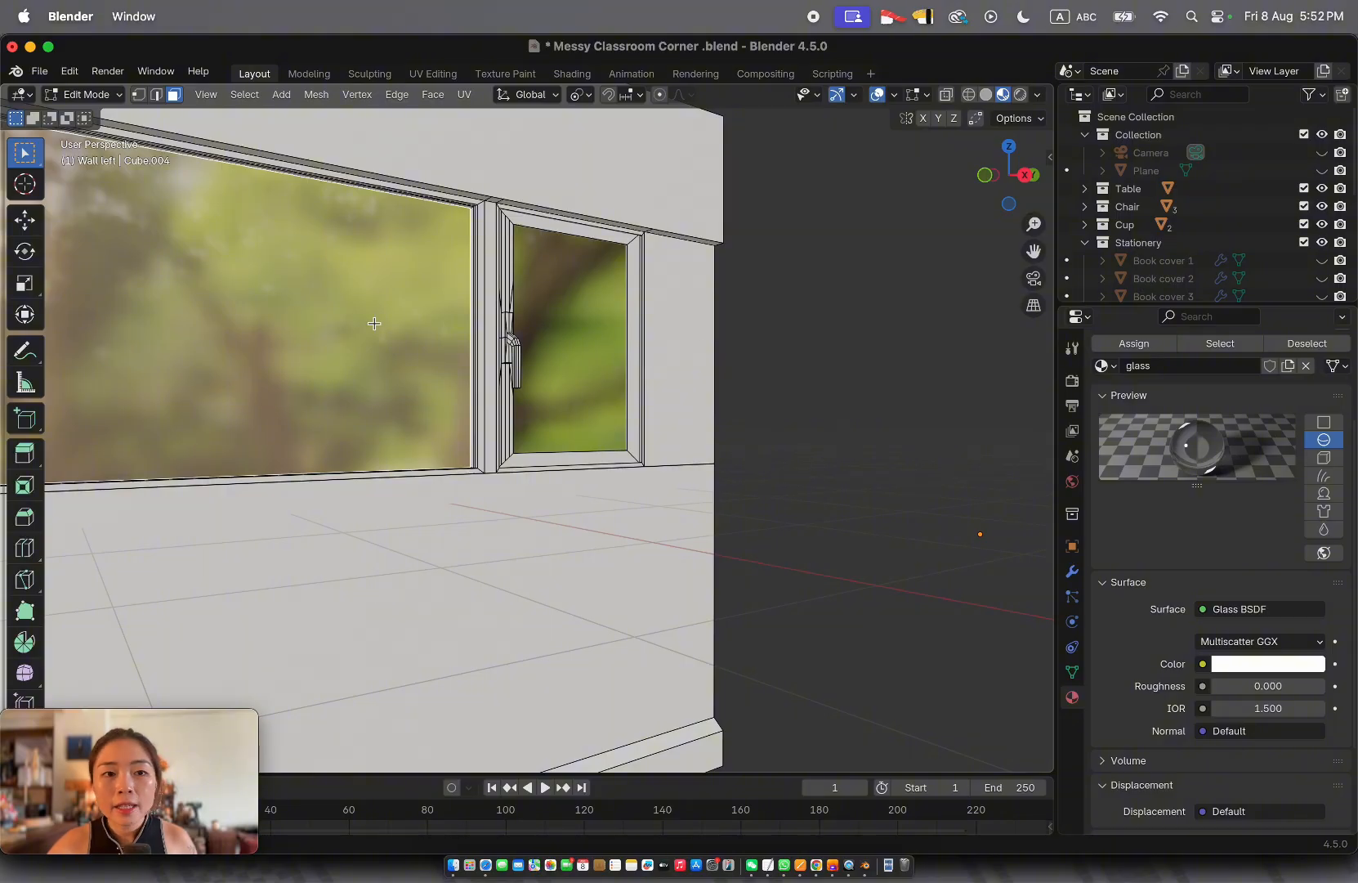
{"action": "scroll", "coordinate": [872, 456], "scroll_direction": "left", "scroll_amount": 10}
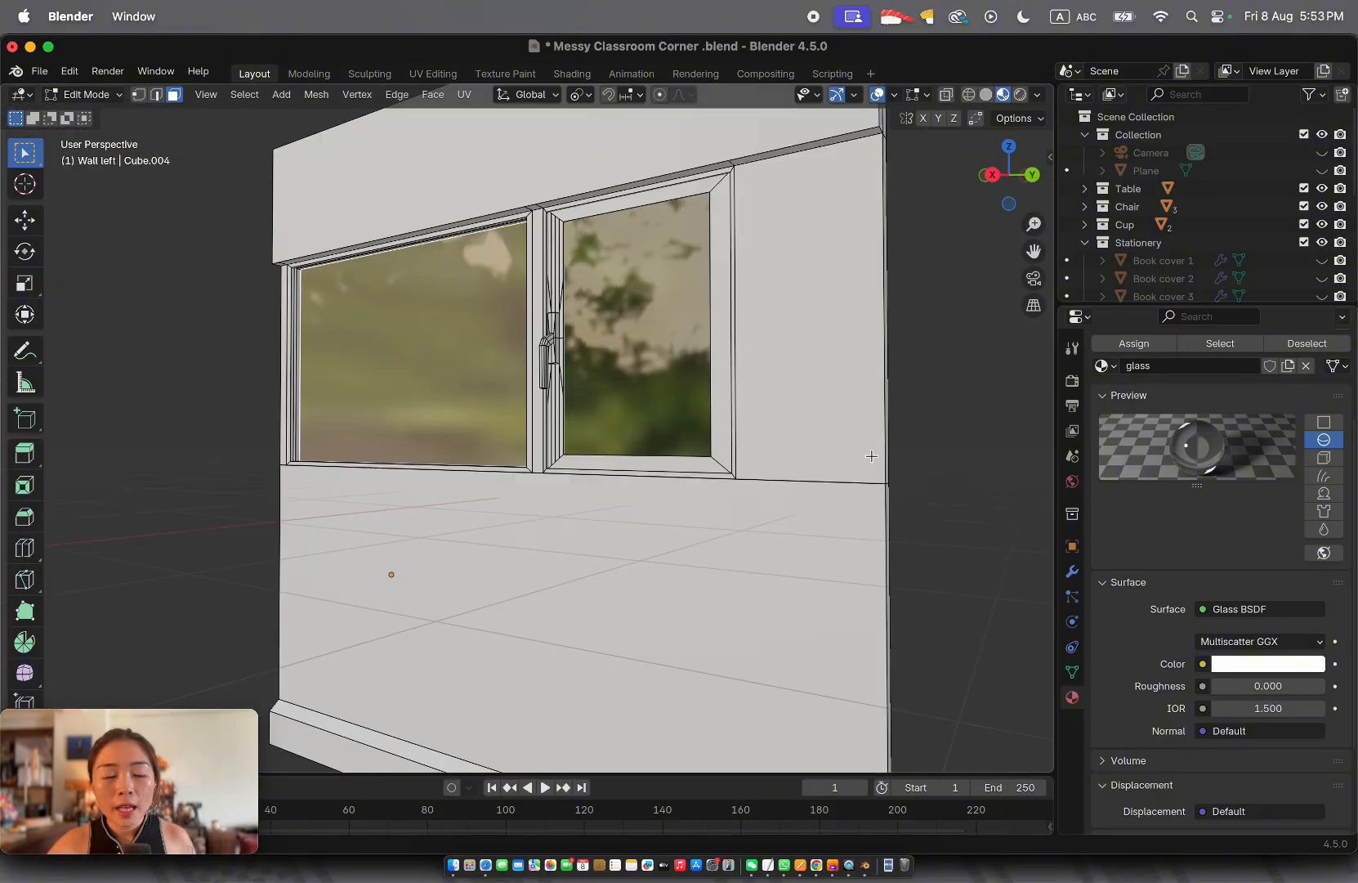
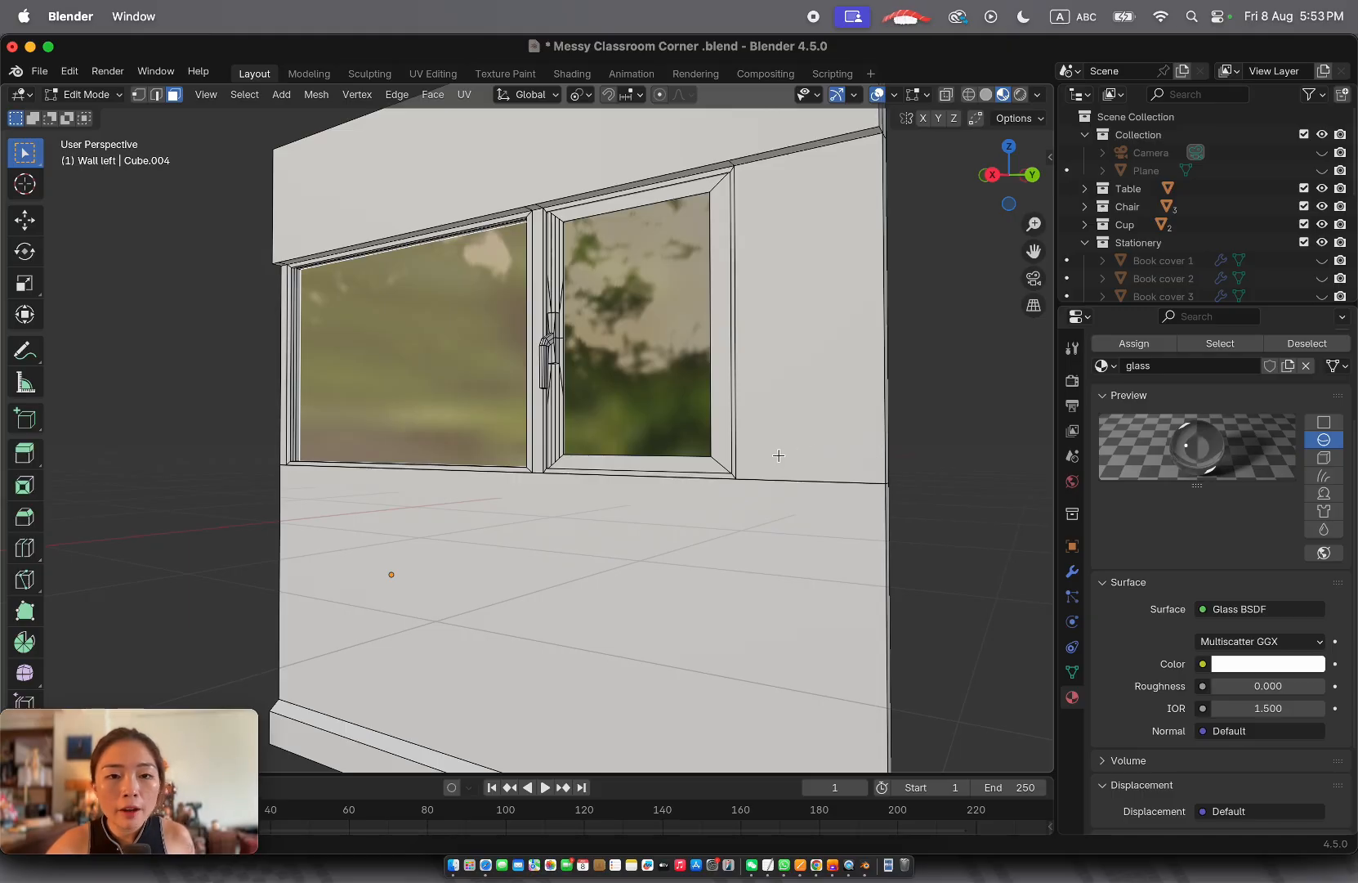
{"action": "scroll", "coordinate": [604, 400], "scroll_direction": "left", "scroll_amount": 10, "text": "shift"}
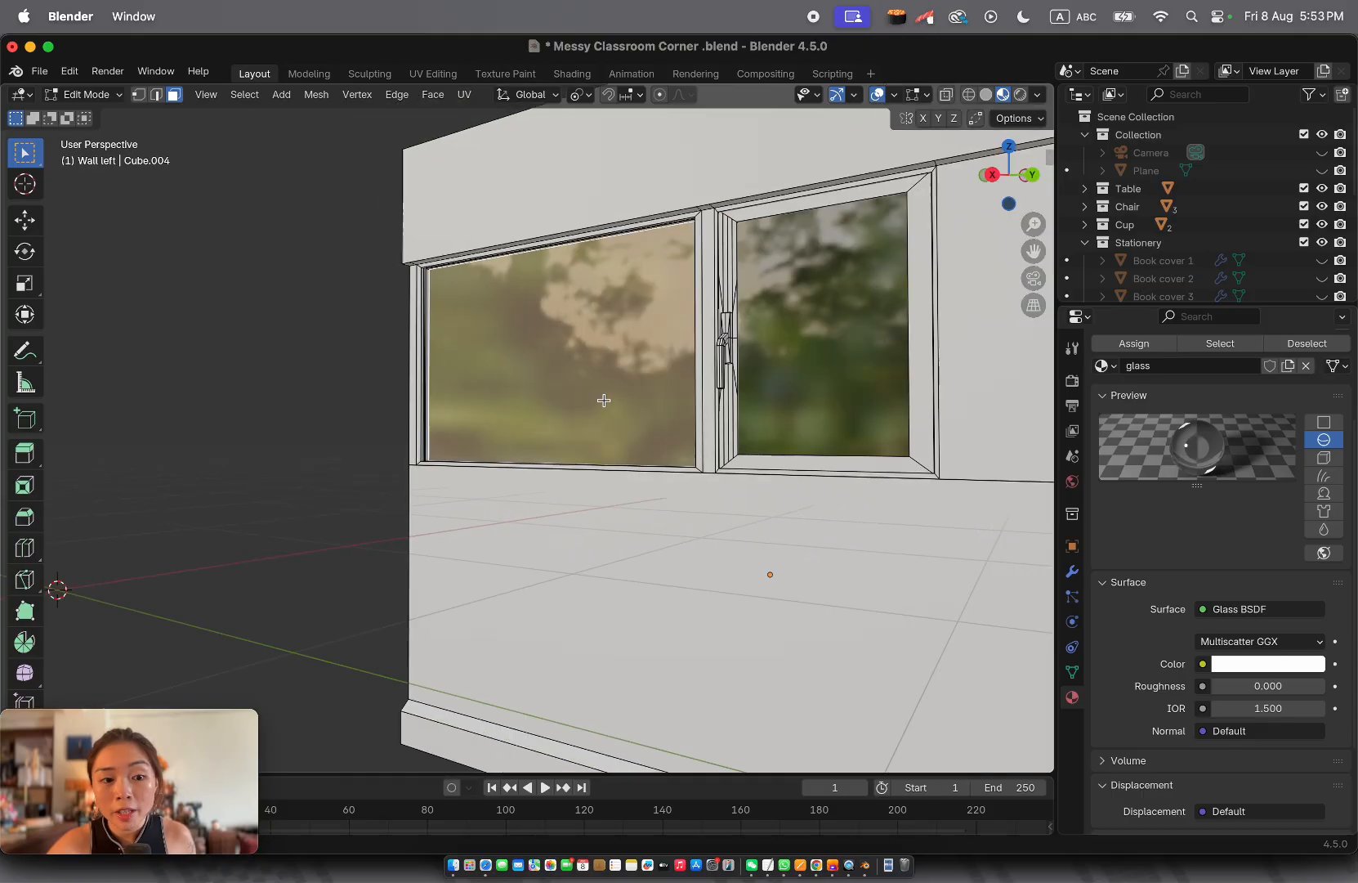
{"action": "scroll", "coordinate": [604, 400], "scroll_direction": "up", "scroll_amount": 5}
{"action": "scroll", "coordinate": [604, 401], "scroll_direction": "down", "scroll_amount": 3}
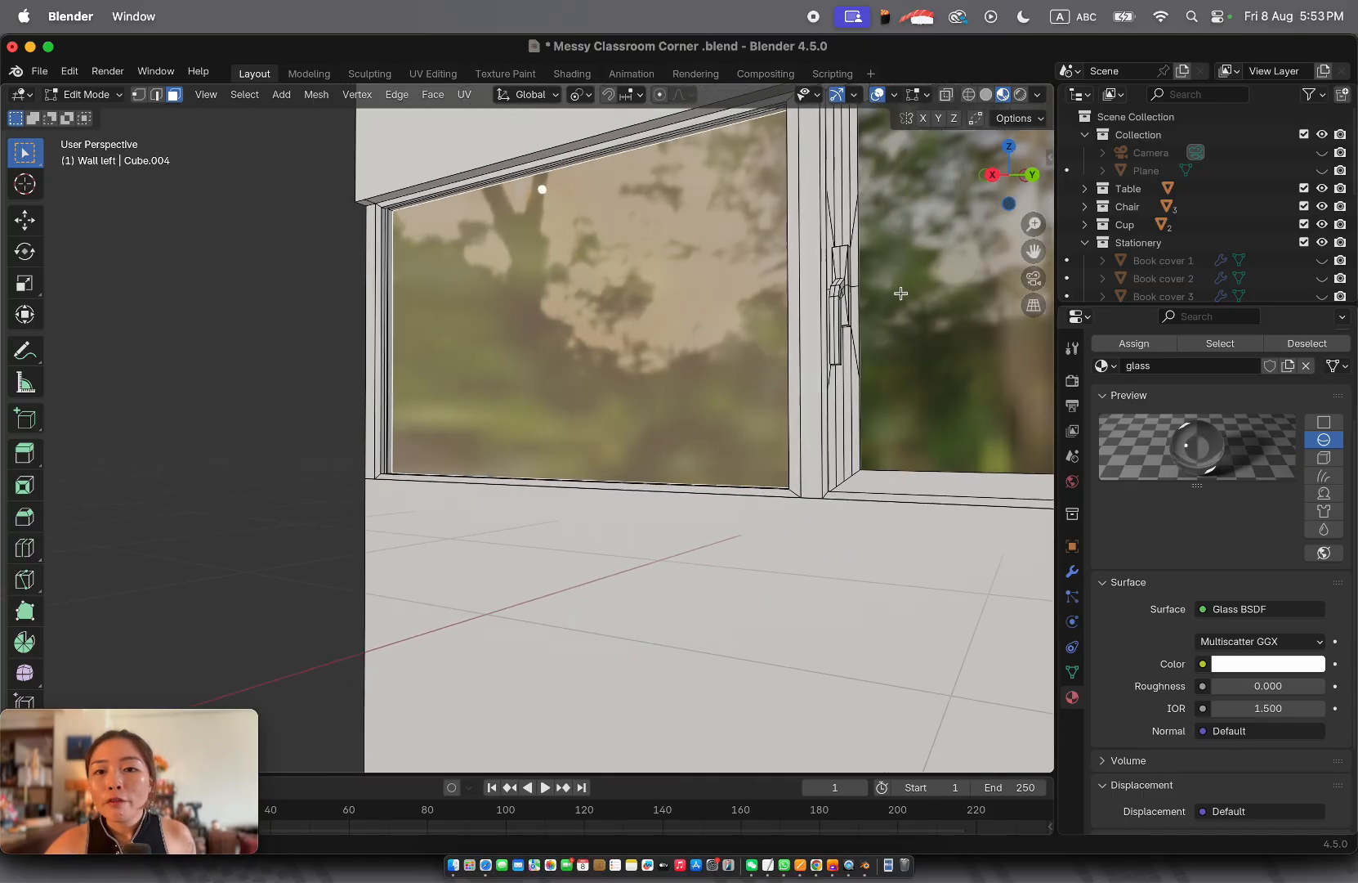
Select the small window's frame together with its handle as linked geometry in the left wall's mesh
{"action": "left_click", "coordinate": [828, 256]}
{"action": "left_click", "coordinate": [846, 251]}
{"action": "scroll", "coordinate": [847, 251], "scroll_direction": "right", "scroll_amount": 5, "text": "shift"}
{"action": "scroll", "coordinate": [826, 246], "scroll_direction": "left", "scroll_amount": 5, "text": "shift"}
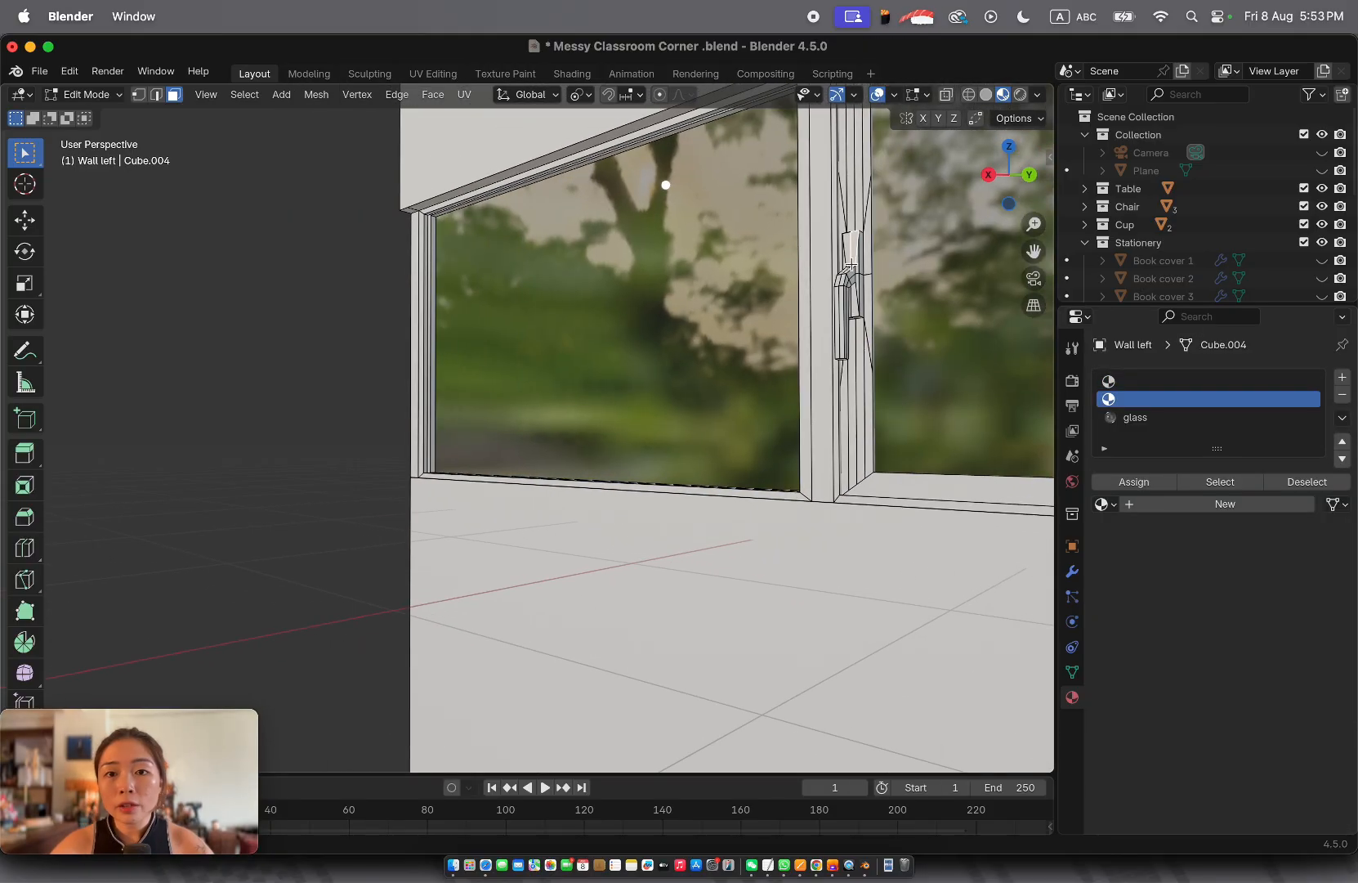
{"action": "key", "text": "l"}
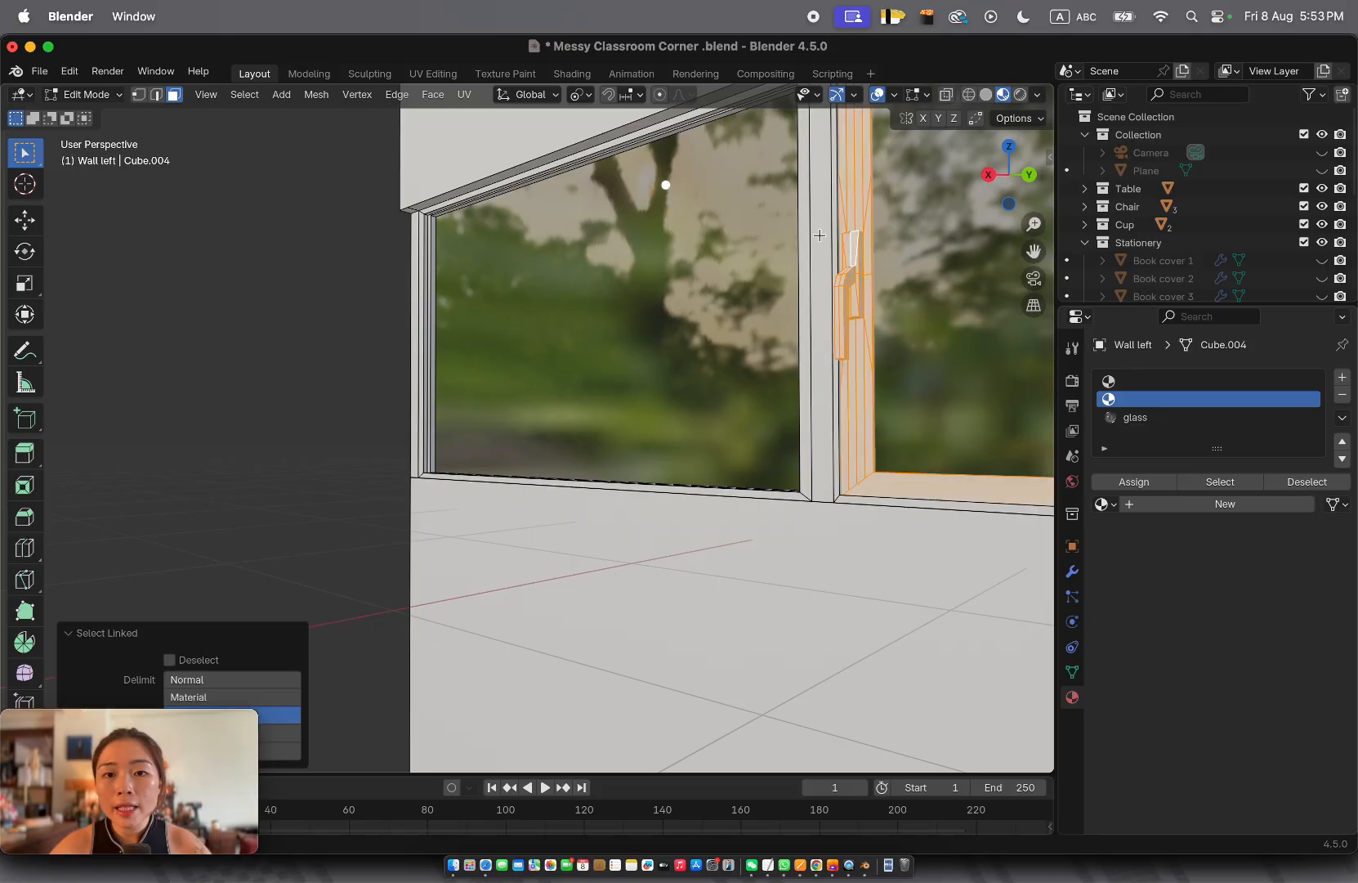
{"action": "scroll", "coordinate": [832, 258], "scroll_direction": "right", "scroll_amount": 8, "text": "shift"}
{"action": "scroll", "coordinate": [832, 258], "scroll_direction": "down", "scroll_amount": 6}
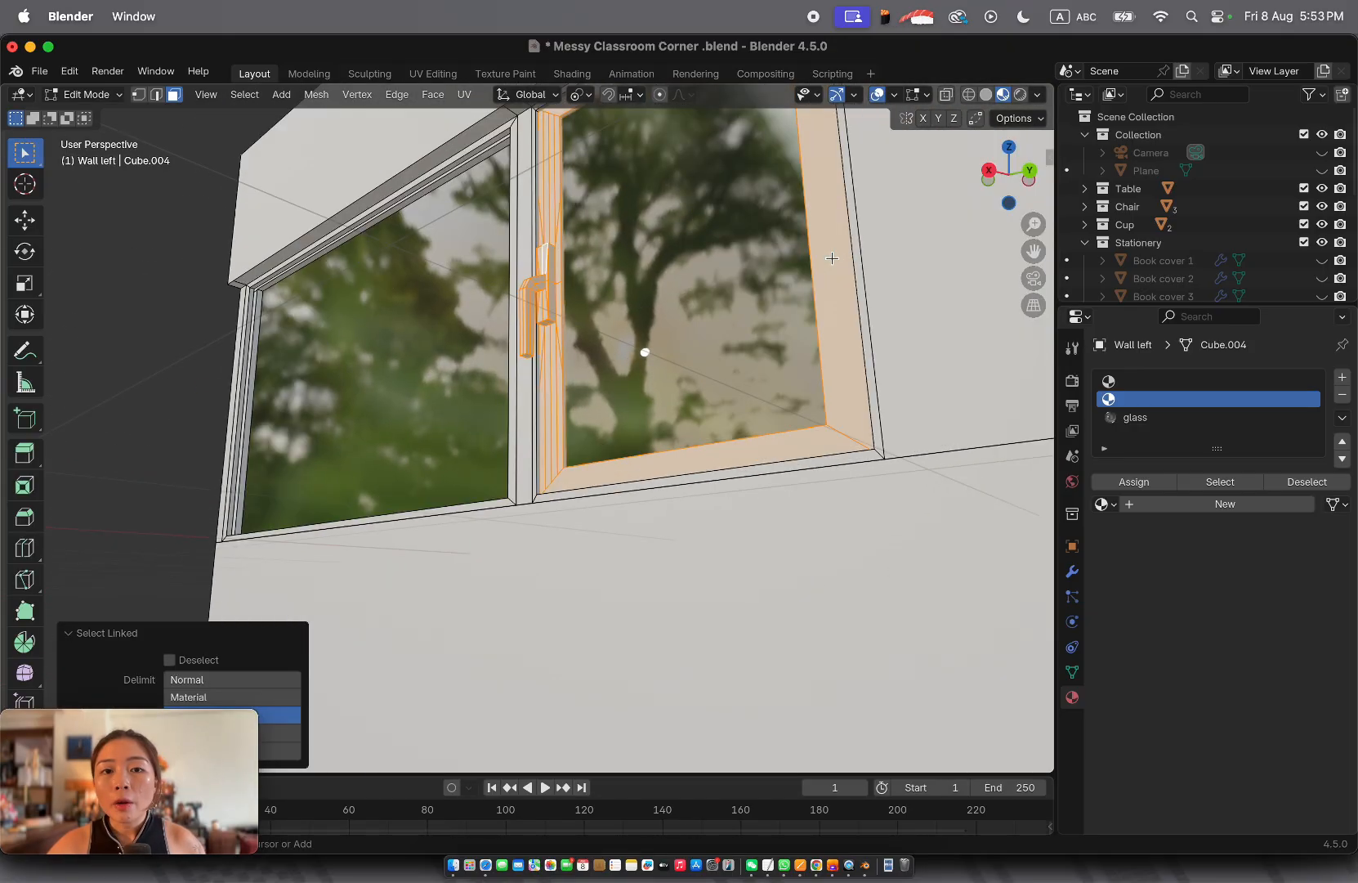
{"action": "scroll", "coordinate": [832, 258], "scroll_direction": "down", "scroll_amount": 4}
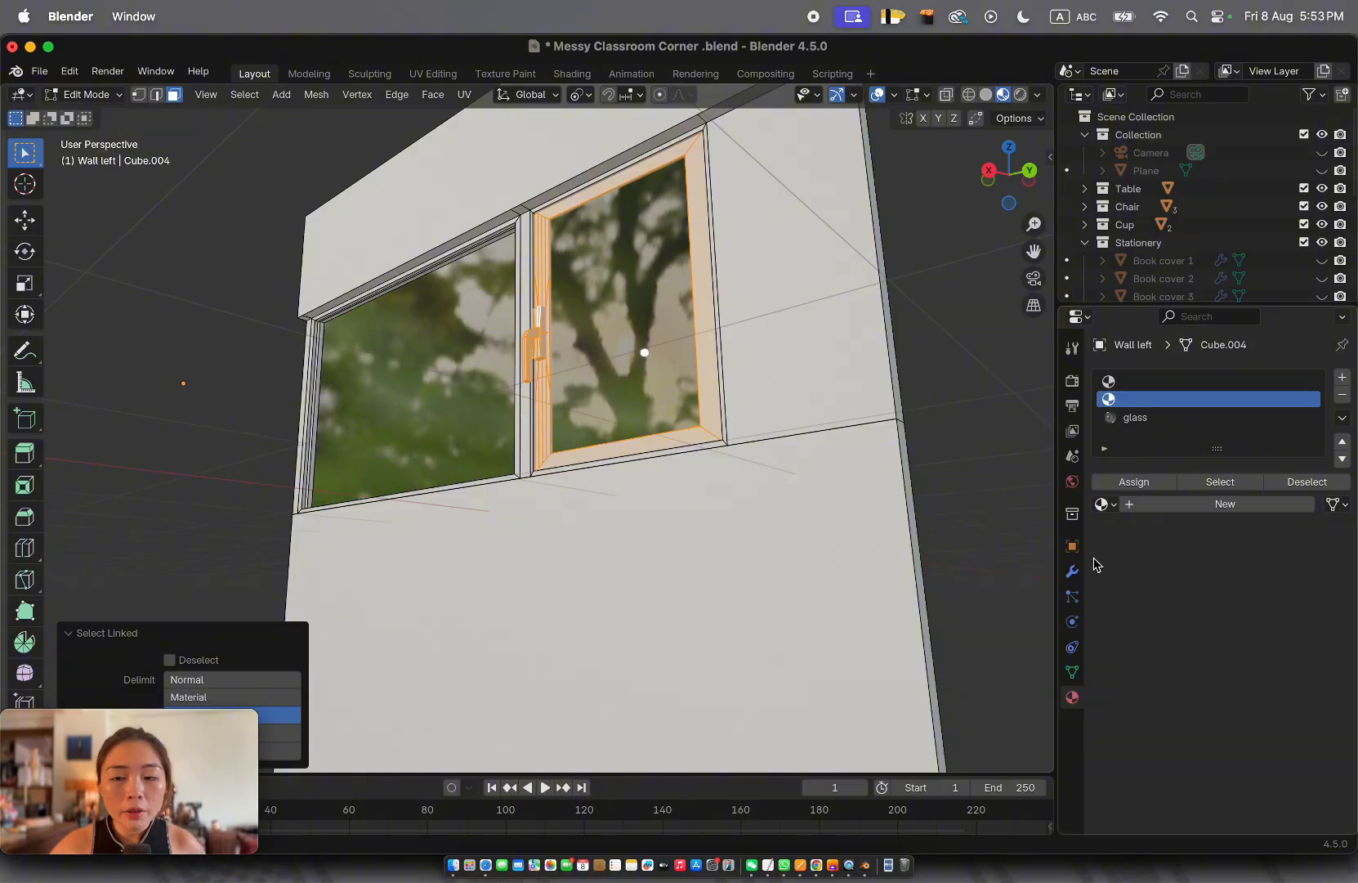
Put the existing silver matte material in the empty second slot and assign it to the selected window frame and handle
{"action": "left_click", "coordinate": [1106, 504]}
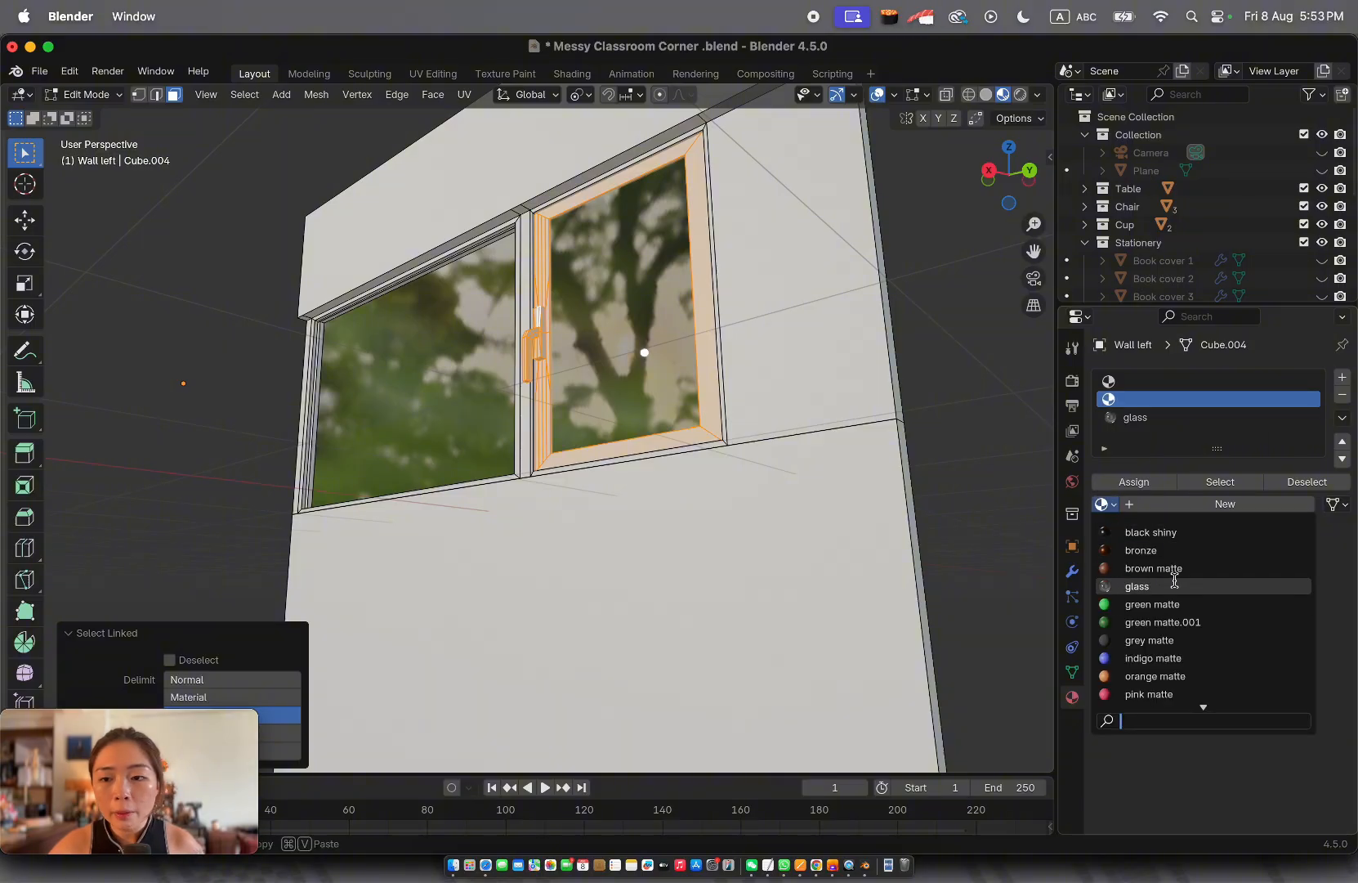
{"action": "scroll", "coordinate": [1158, 635], "scroll_direction": "down", "scroll_amount": 3}
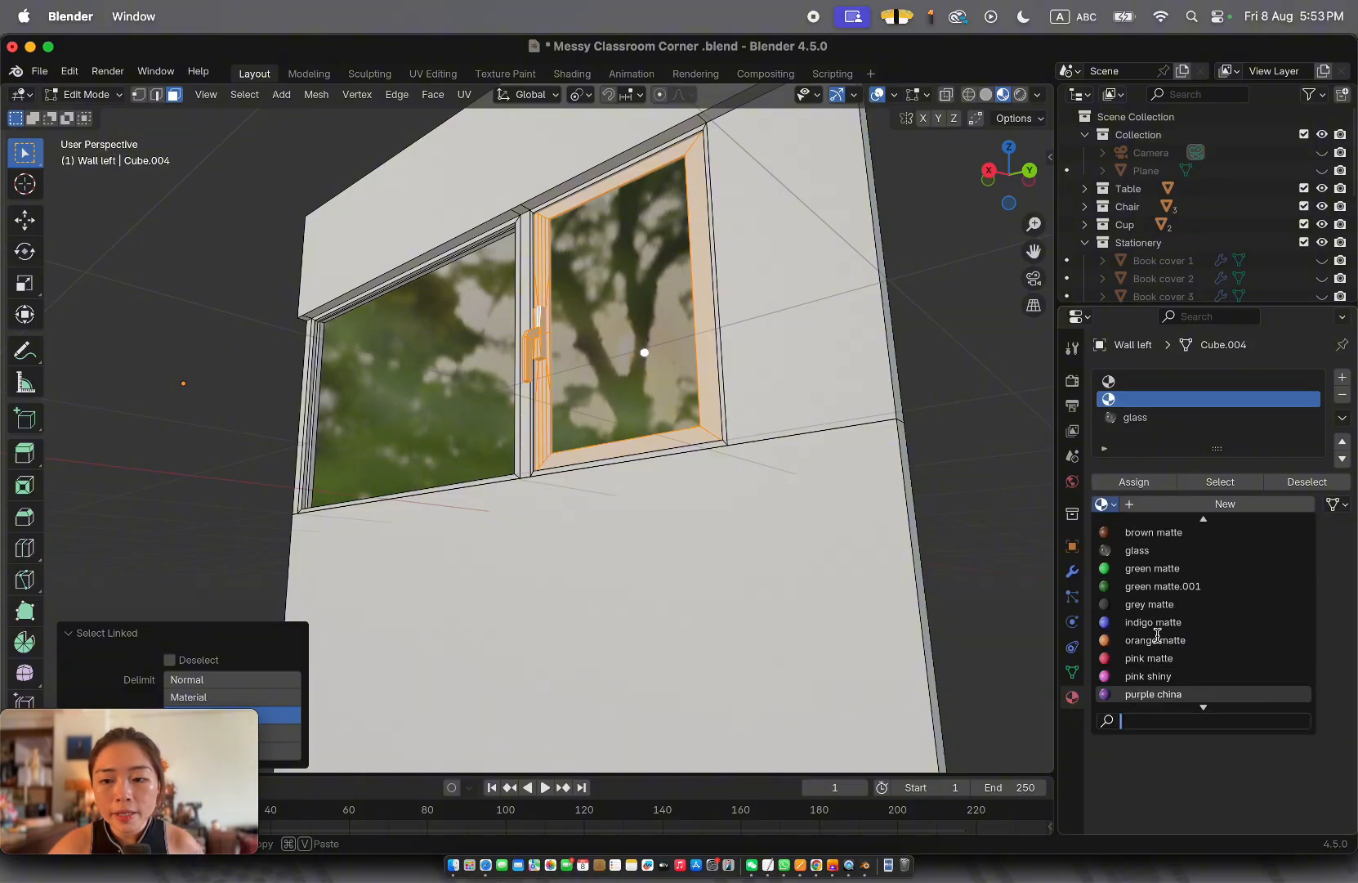
{"action": "scroll", "coordinate": [1157, 638], "scroll_direction": "down", "scroll_amount": 2}
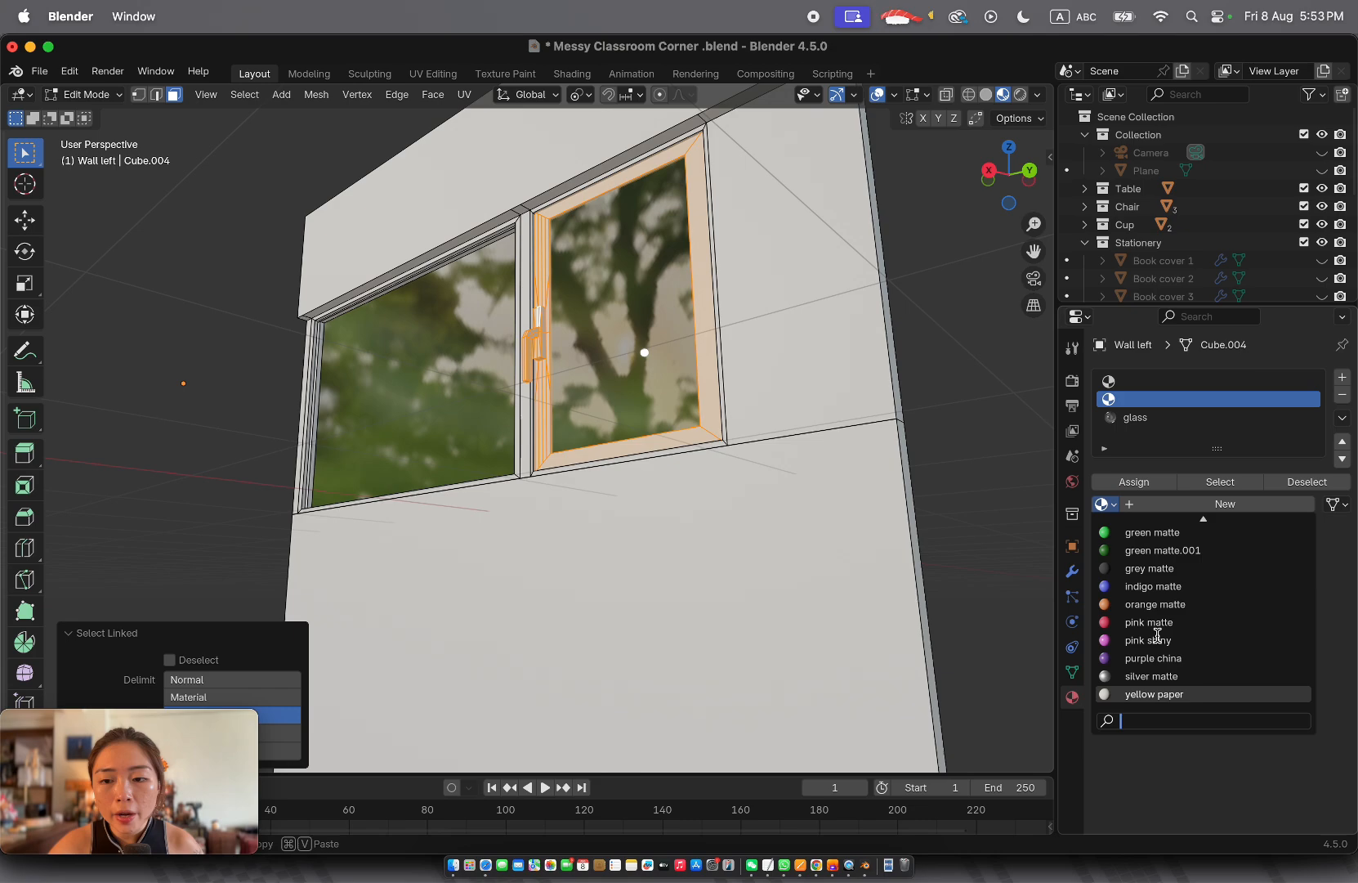
{"action": "left_click", "coordinate": [1167, 678]}
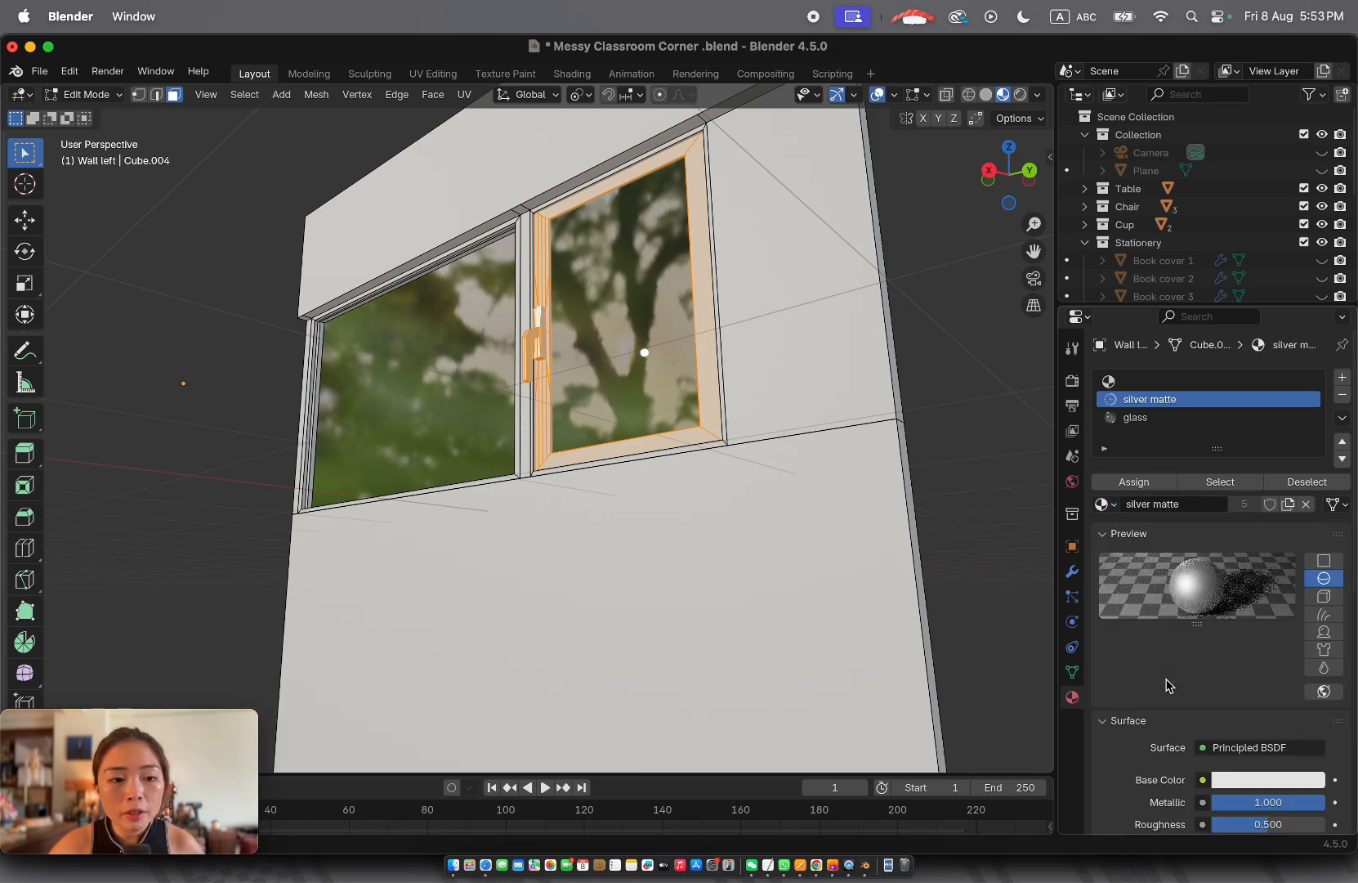
{"action": "left_click", "coordinate": [1135, 482]}
Try to select the geometry linked to the frame around the large window pane, then undo that selection
{"action": "left_click", "coordinate": [680, 388]}
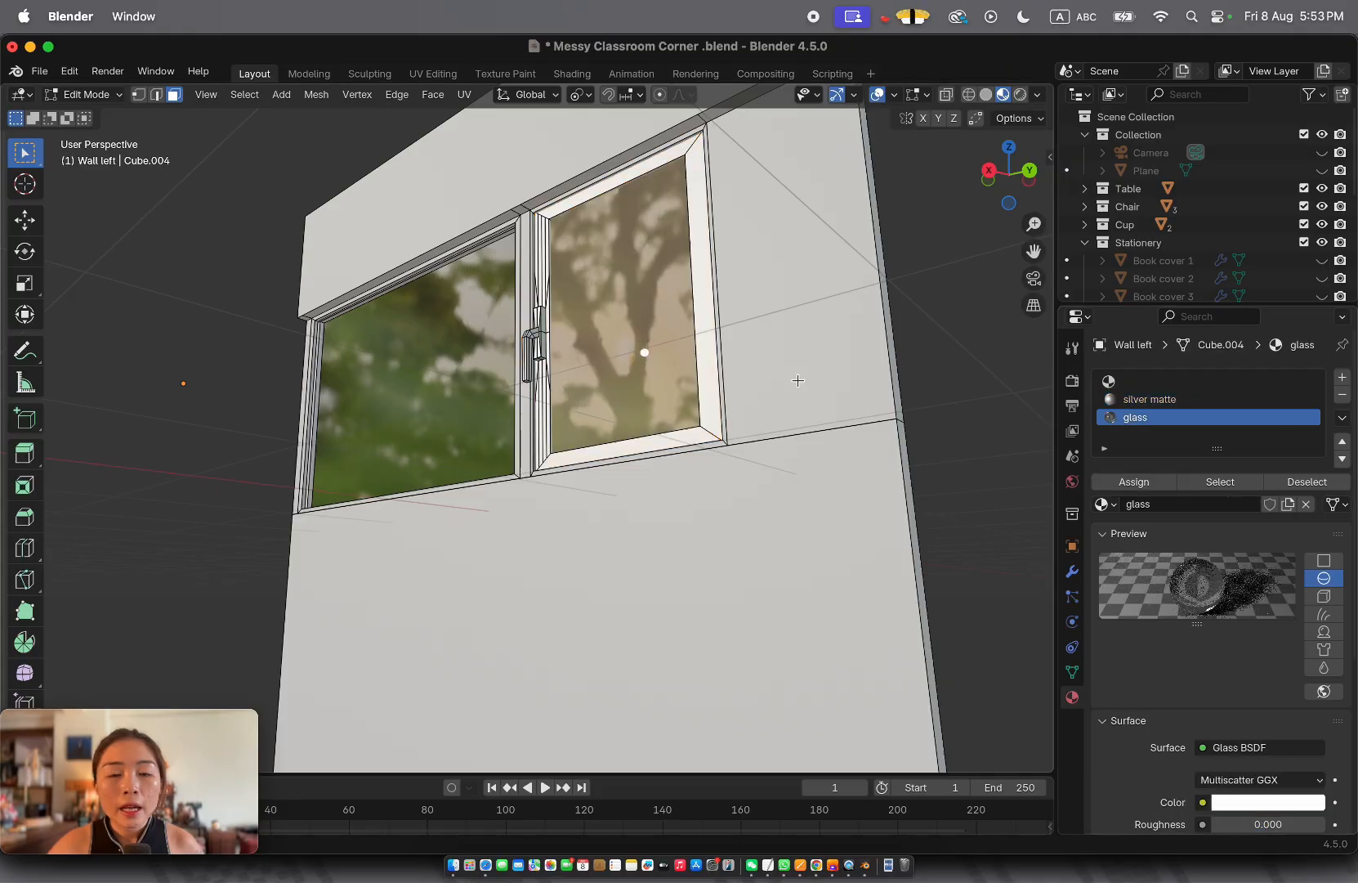
{"action": "left_click", "coordinate": [792, 381]}
{"action": "scroll", "coordinate": [792, 380], "scroll_direction": "left", "scroll_amount": 10}
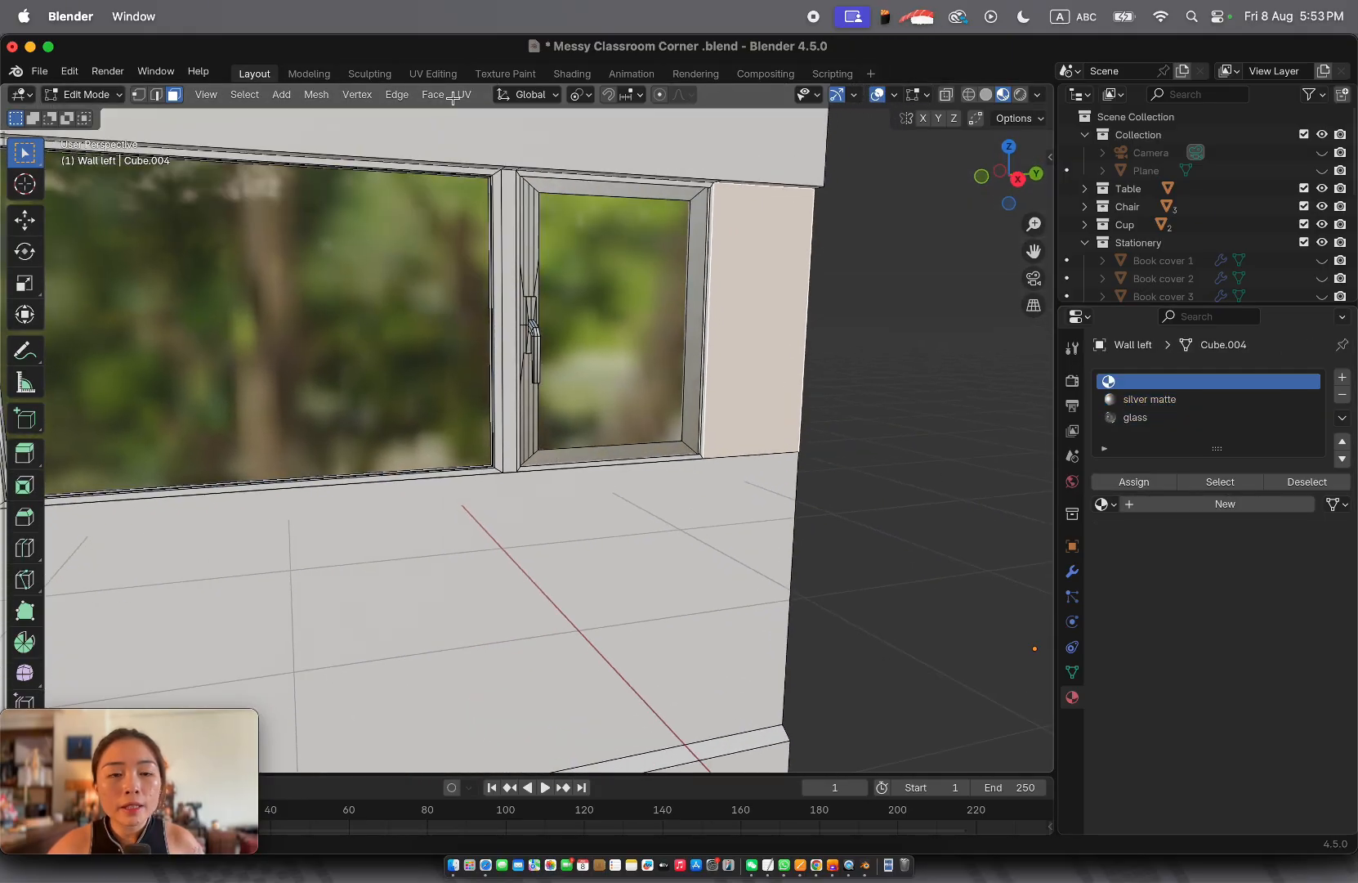
{"action": "left_click", "coordinate": [493, 196]}
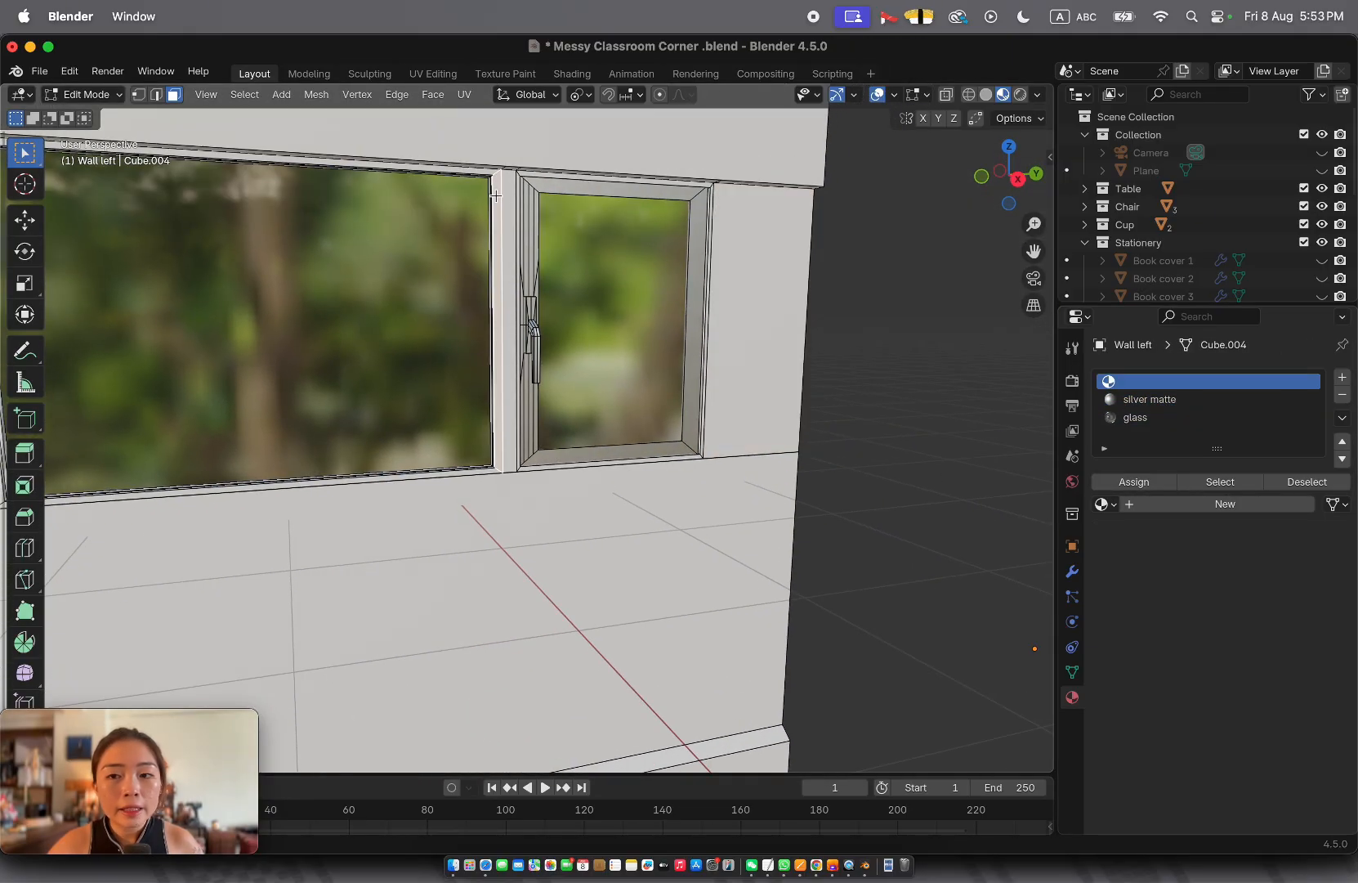
{"action": "scroll", "coordinate": [493, 196], "scroll_direction": "left", "scroll_amount": 10}
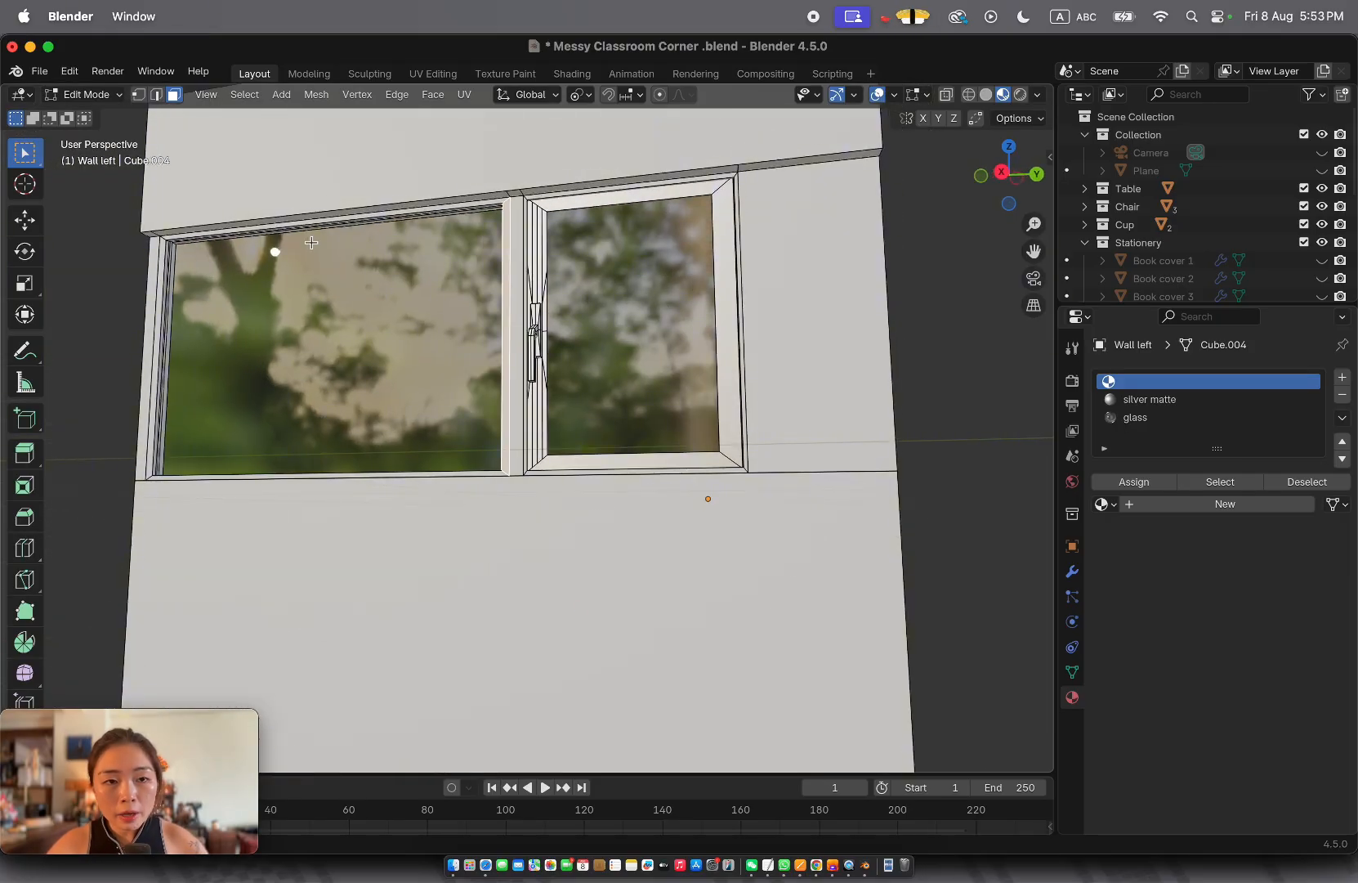
{"action": "scroll", "coordinate": [506, 208], "scroll_direction": "right", "scroll_amount": 3}
{"action": "key", "text": "l"}
{"action": "key", "text": "super+z"}
{"action": "scroll", "coordinate": [505, 207], "scroll_direction": "down", "scroll_amount": 8}
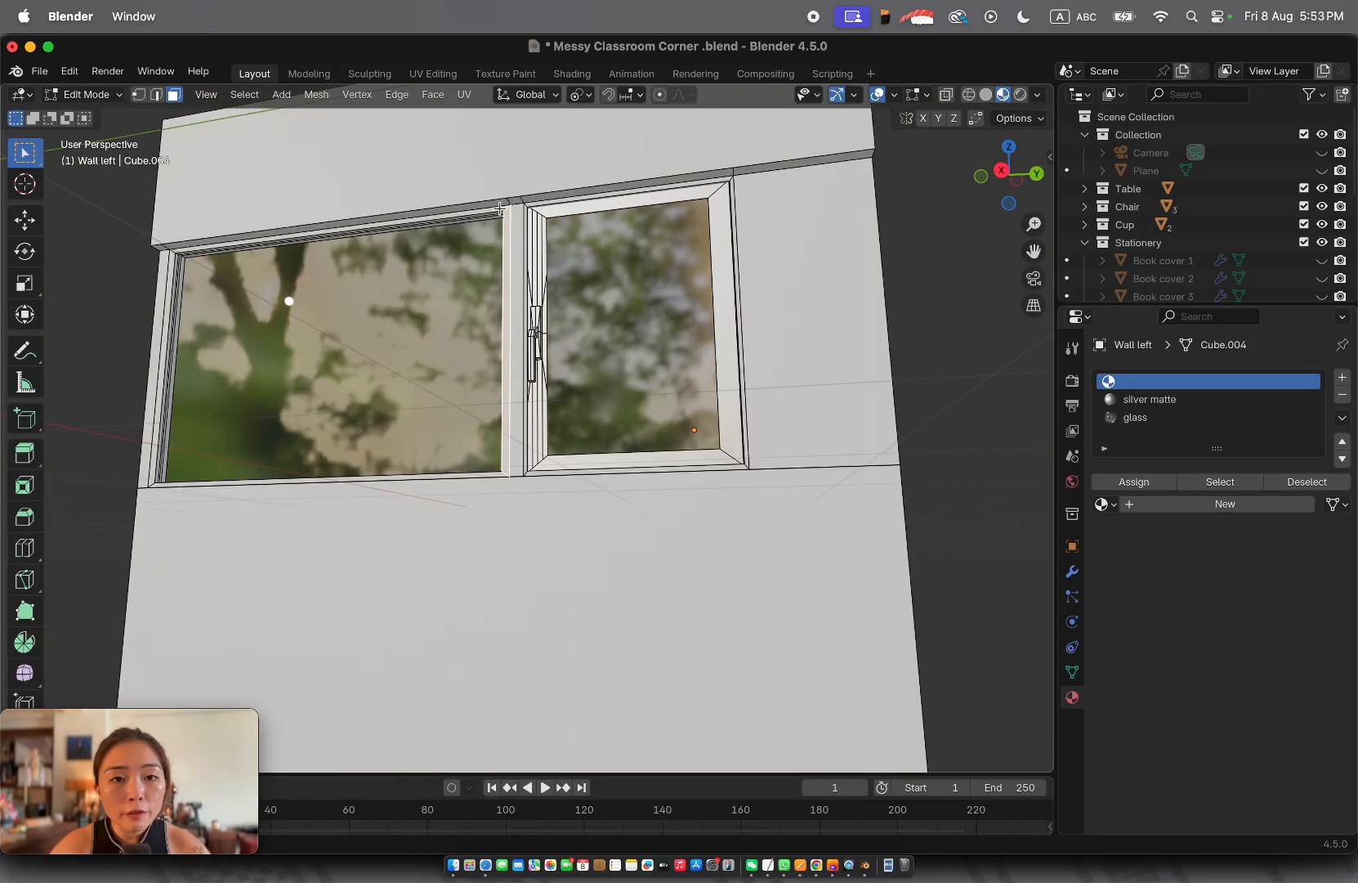
Put the yellow paper material in the left wall's first slot and assign it to the large window's upper frame face
{"action": "left_click", "coordinate": [486, 211]}
{"action": "scroll", "coordinate": [486, 211], "scroll_direction": "left", "scroll_amount": 15}
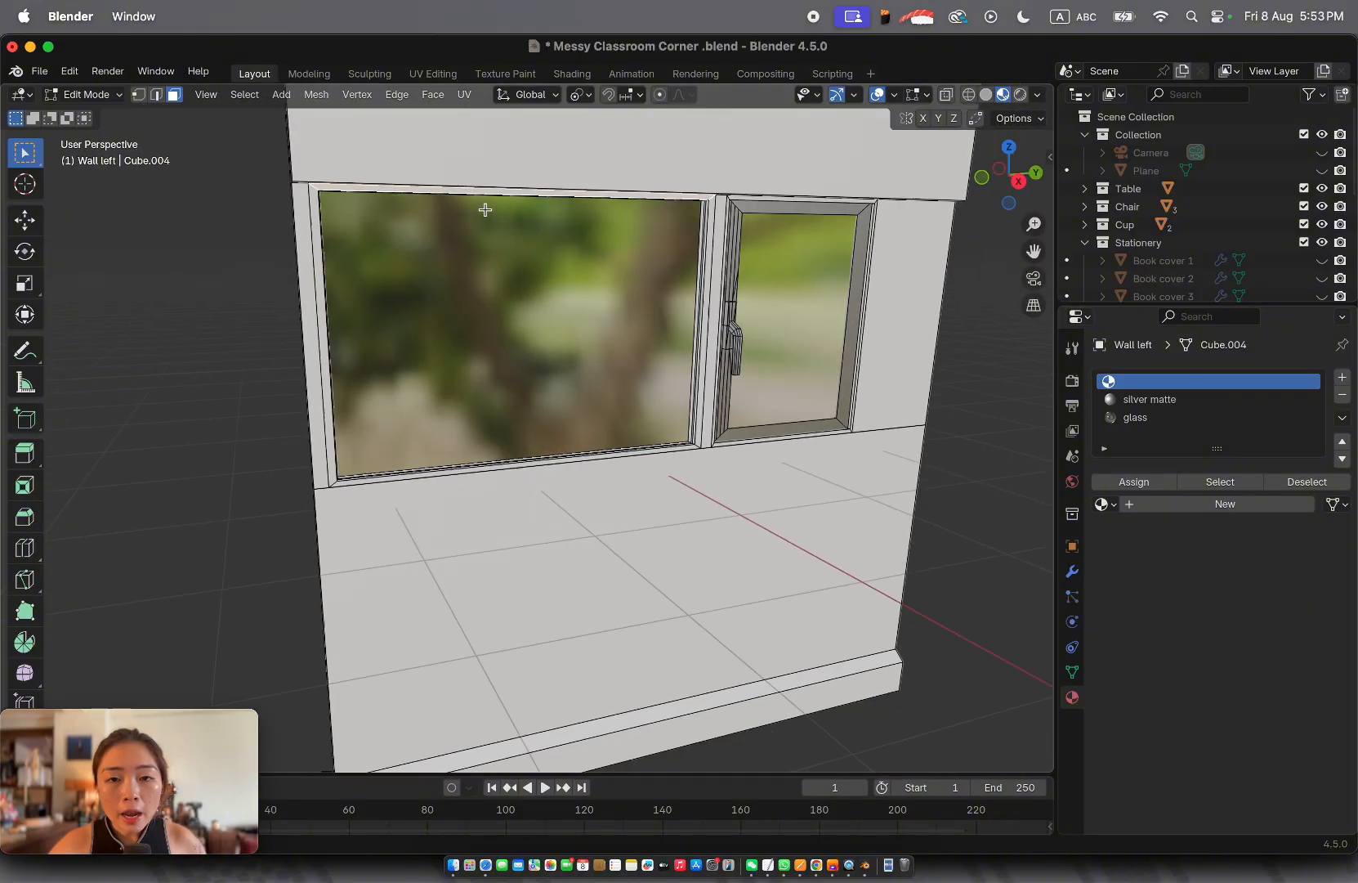
{"action": "scroll", "coordinate": [485, 210], "scroll_direction": "up", "scroll_amount": 10}
{"action": "scroll", "coordinate": [820, 443], "scroll_direction": "left", "scroll_amount": 15}
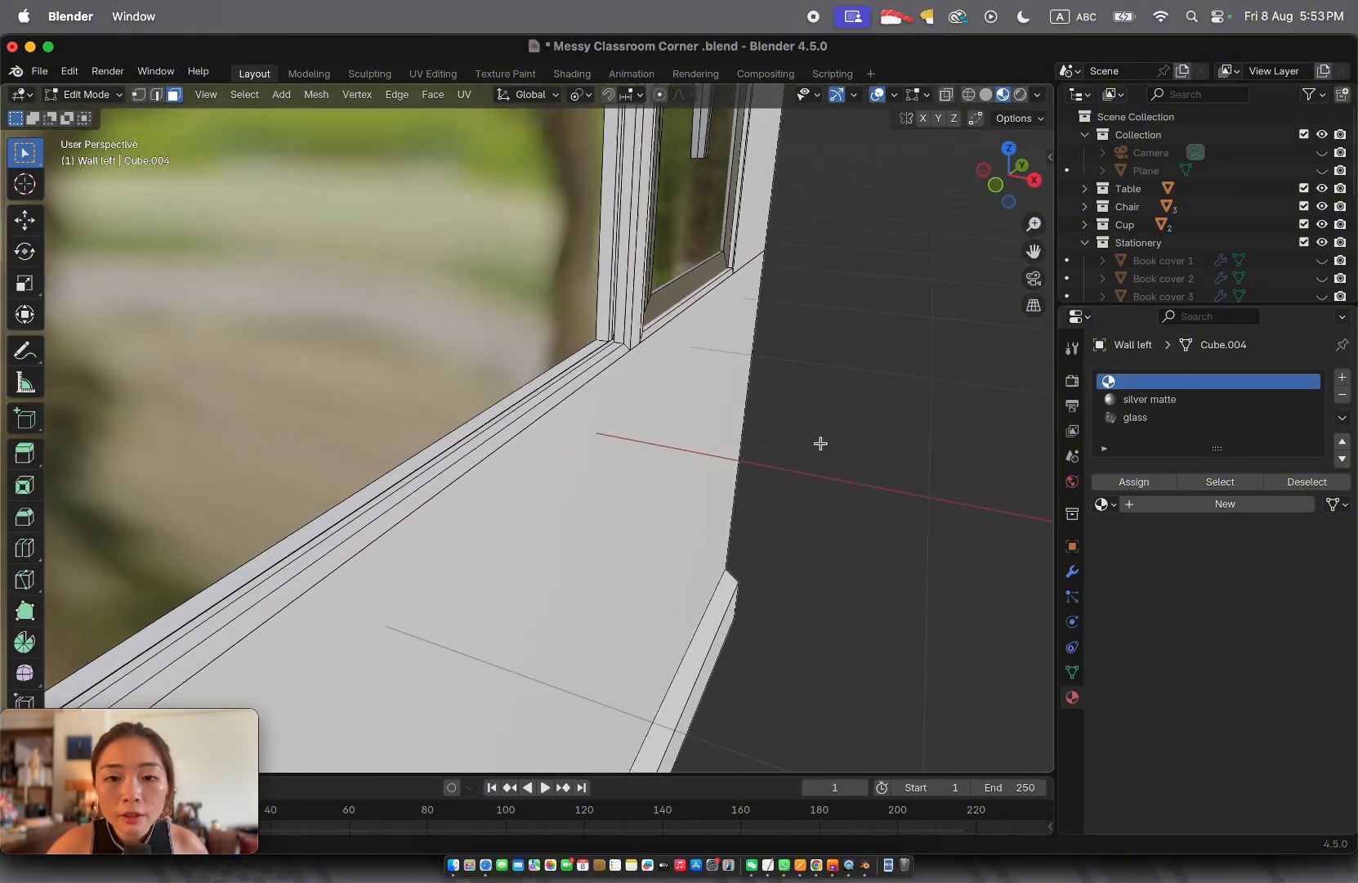
{"action": "scroll", "coordinate": [820, 443], "scroll_direction": "left", "scroll_amount": 10}
{"action": "scroll", "coordinate": [877, 285], "scroll_direction": "right", "scroll_amount": 15}
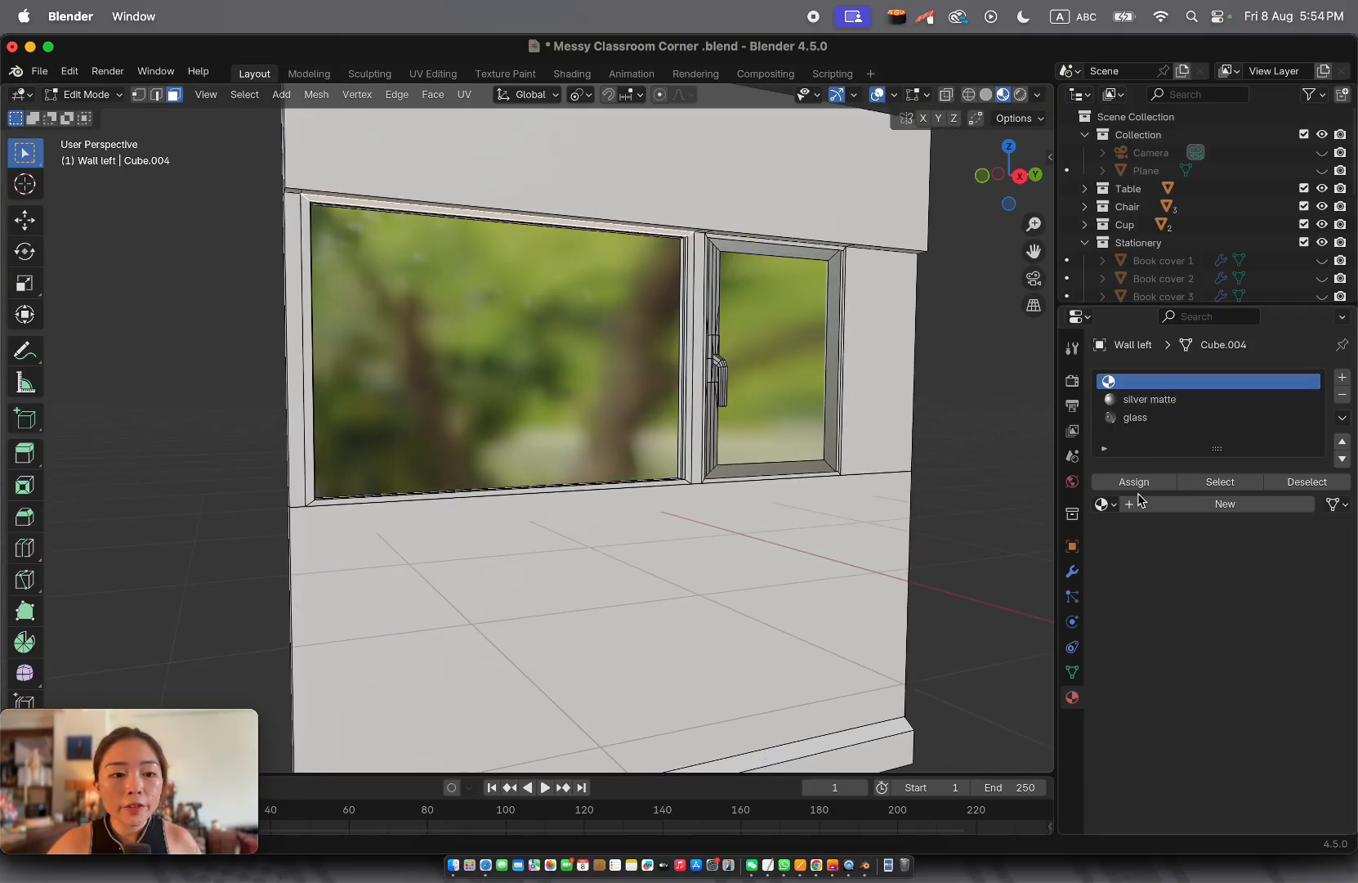
{"action": "left_click", "coordinate": [1108, 504]}
{"action": "type", "text": "ye"}
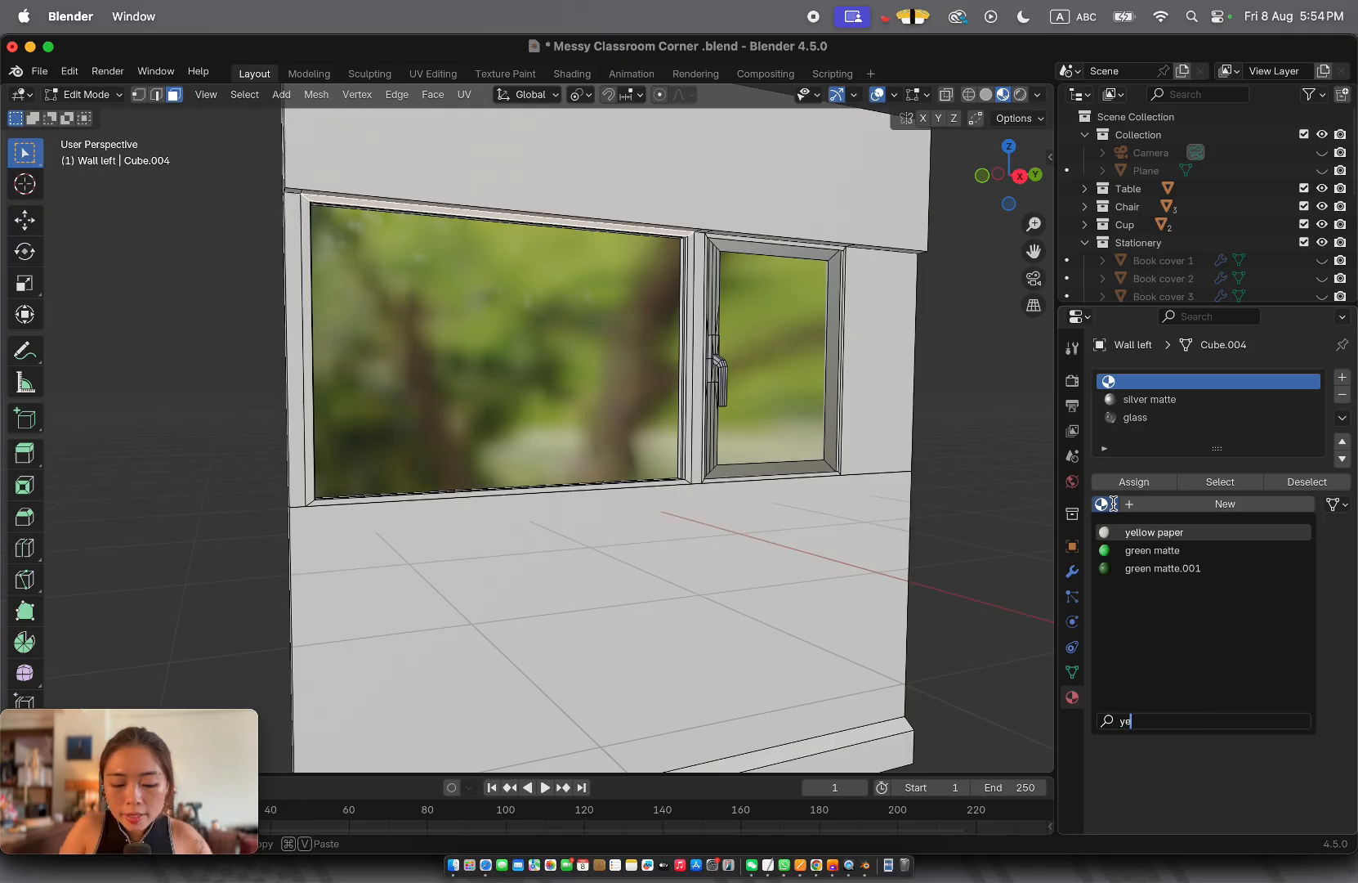
{"action": "type", "text": "llow"}
{"action": "key", "text": "Return"}
{"action": "left_click", "coordinate": [1135, 481]}
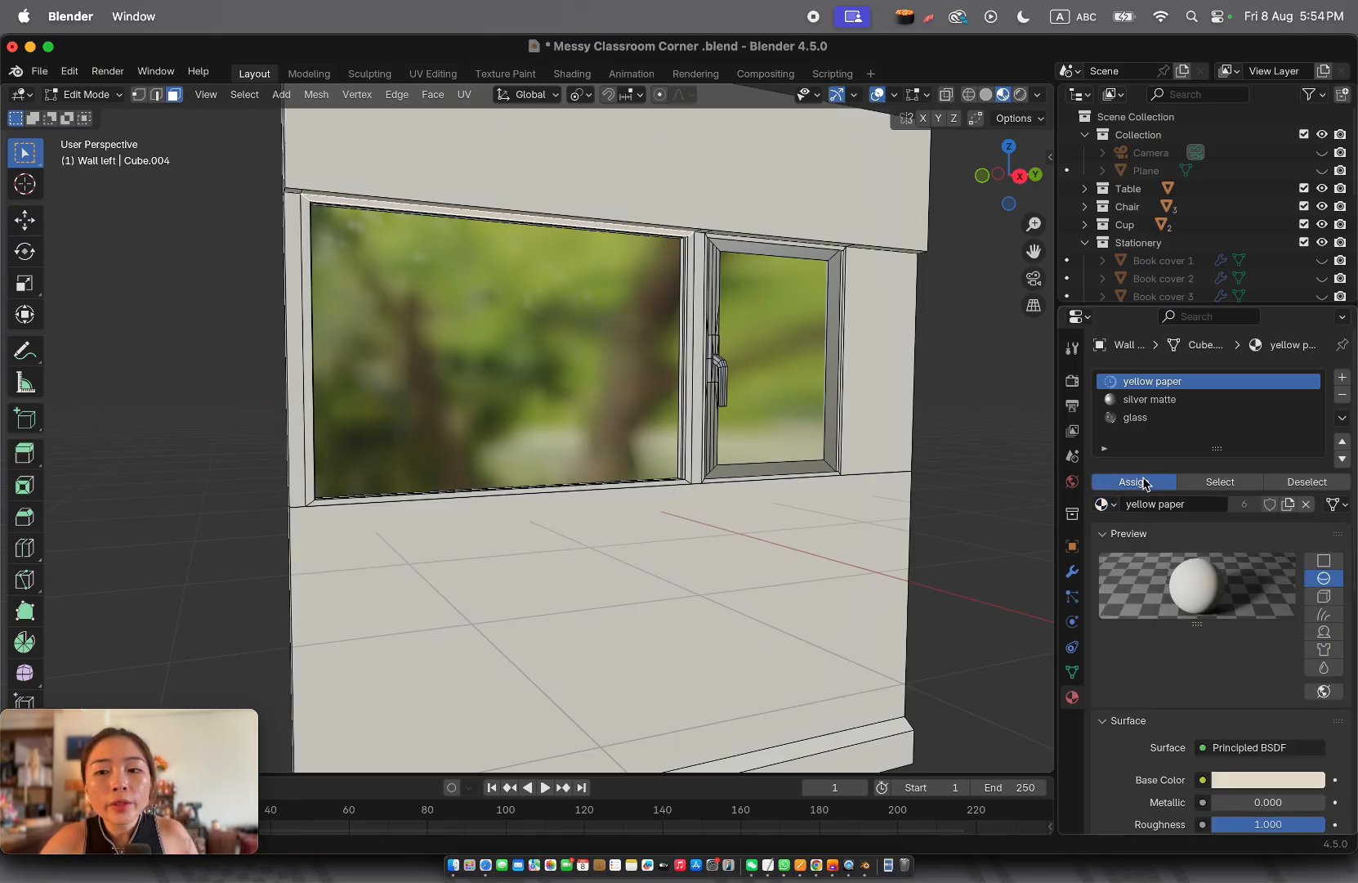
Finish editing the left wall's mesh and bring the rest of the classroom back into view
{"action": "key", "text": "Tab"}
{"action": "scroll", "coordinate": [731, 531], "scroll_direction": "down", "scroll_amount": 4}
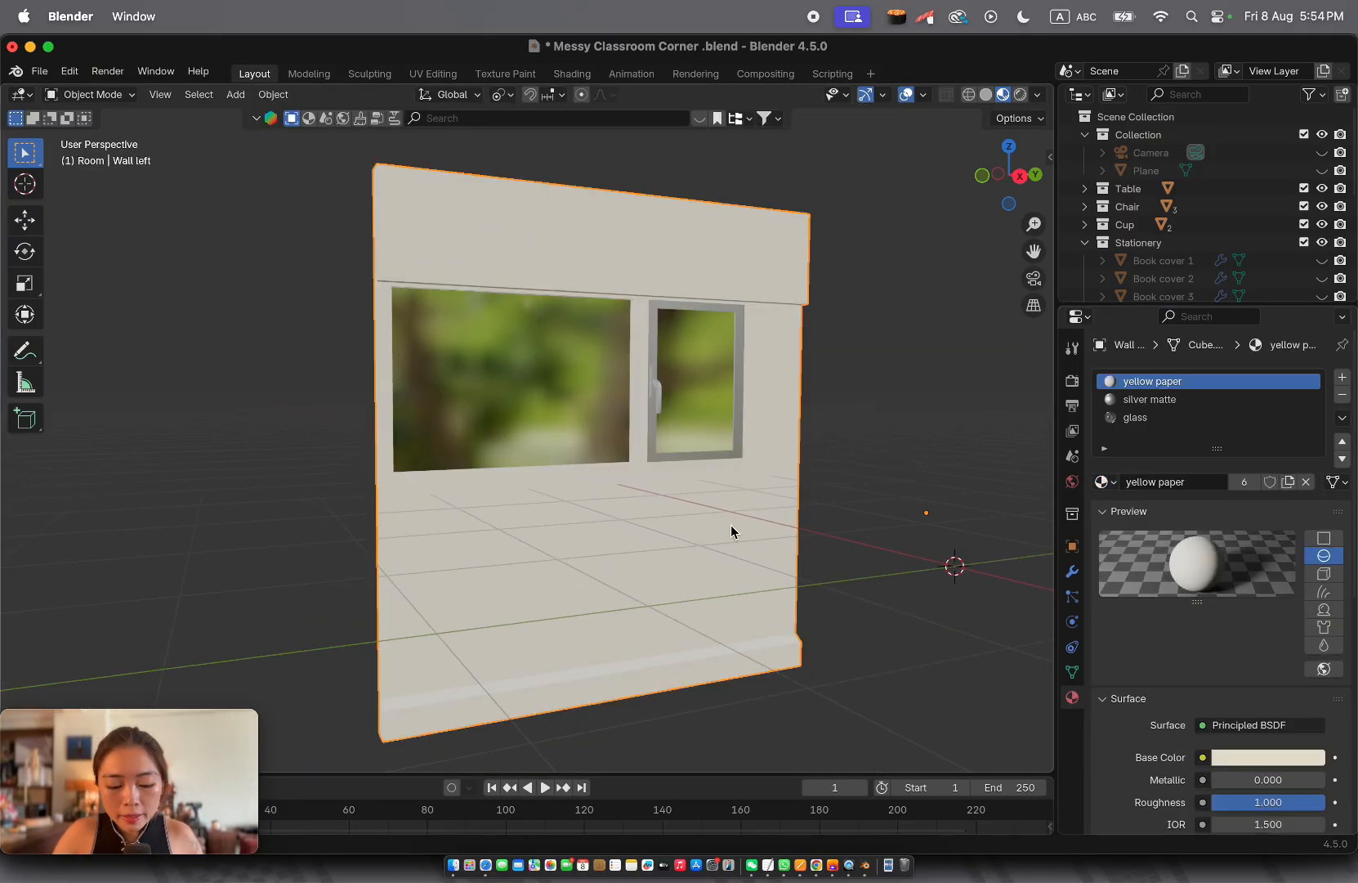
{"action": "key", "text": "slash"}
{"action": "left_click", "coordinate": [211, 486]}
{"action": "scroll", "coordinate": [211, 486], "scroll_direction": "left", "scroll_amount": 5}
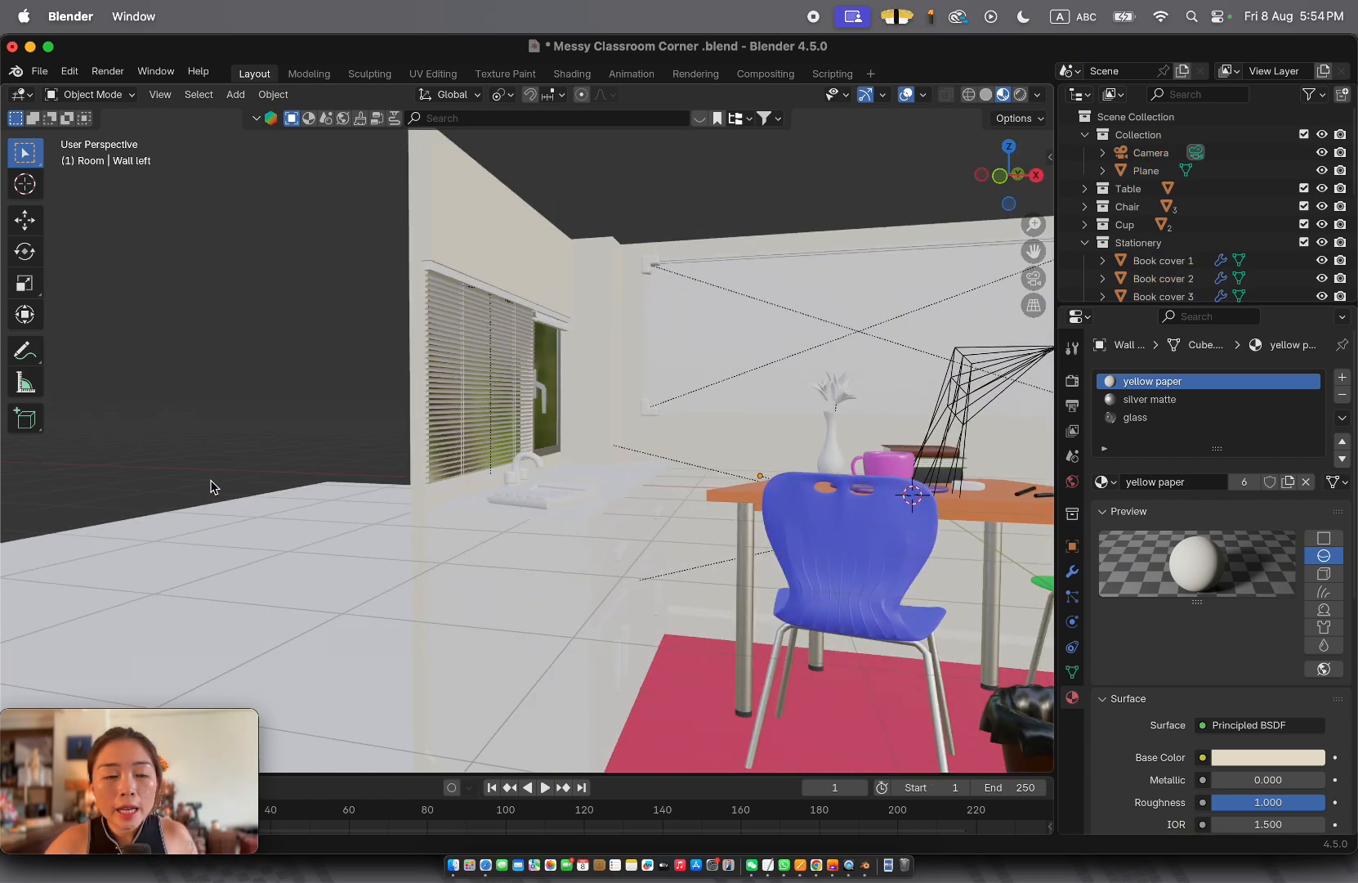
{"action": "scroll", "coordinate": [211, 486], "scroll_direction": "left", "scroll_amount": 10}
{"action": "scroll", "coordinate": [211, 487], "scroll_direction": "right", "scroll_amount": 10}
{"action": "scroll", "coordinate": [212, 486], "scroll_direction": "right", "scroll_amount": 5}
{"action": "scroll", "coordinate": [574, 448], "scroll_direction": "right", "scroll_amount": 5}
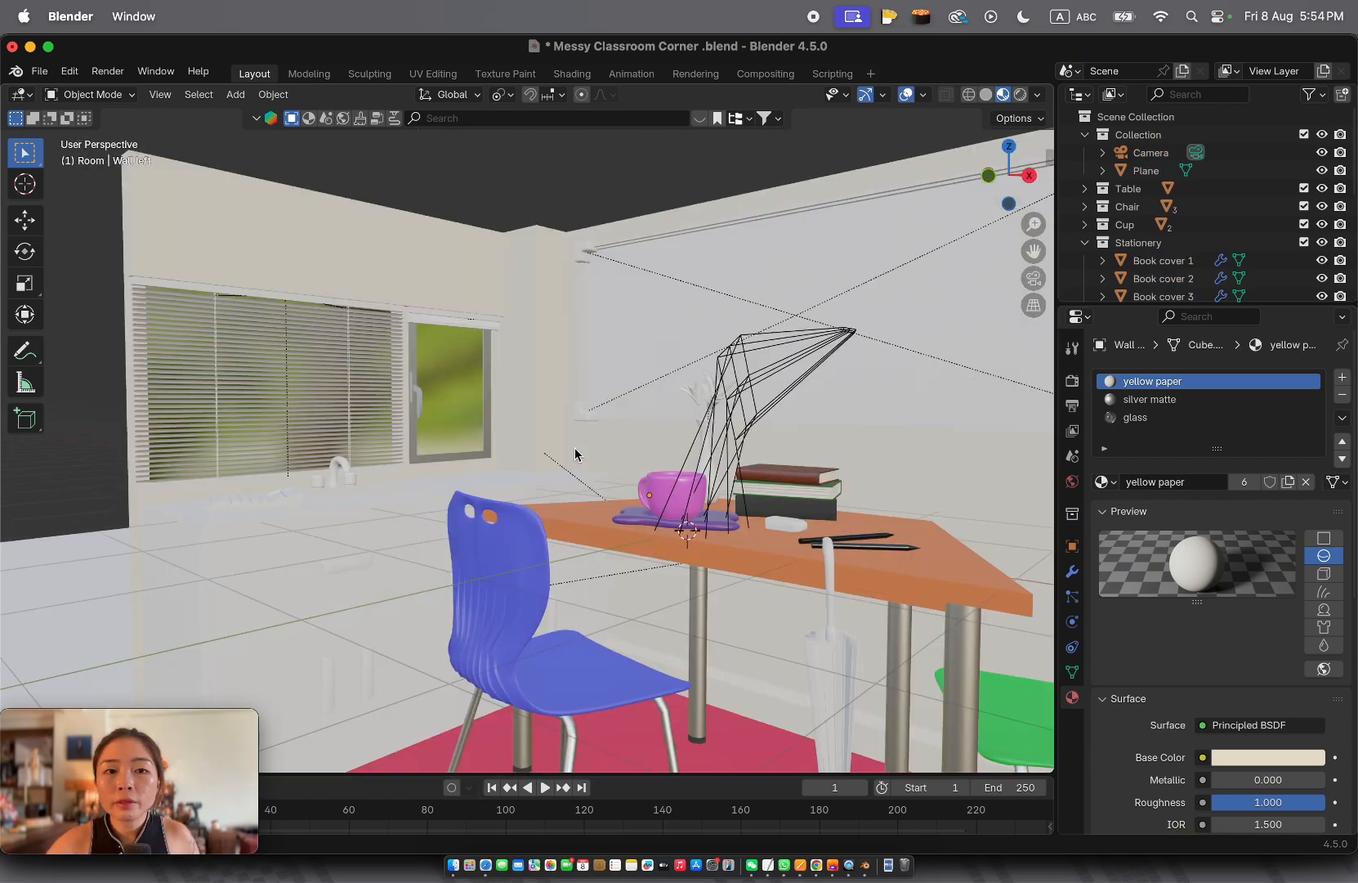
{"action": "scroll", "coordinate": [574, 449], "scroll_direction": "down", "scroll_amount": 10}
{"action": "scroll", "coordinate": [331, 320], "scroll_direction": "up", "scroll_amount": 10}
Create a new material named light green on the large window's blind
{"action": "left_click", "coordinate": [323, 224]}
{"action": "left_click", "coordinate": [207, 360]}
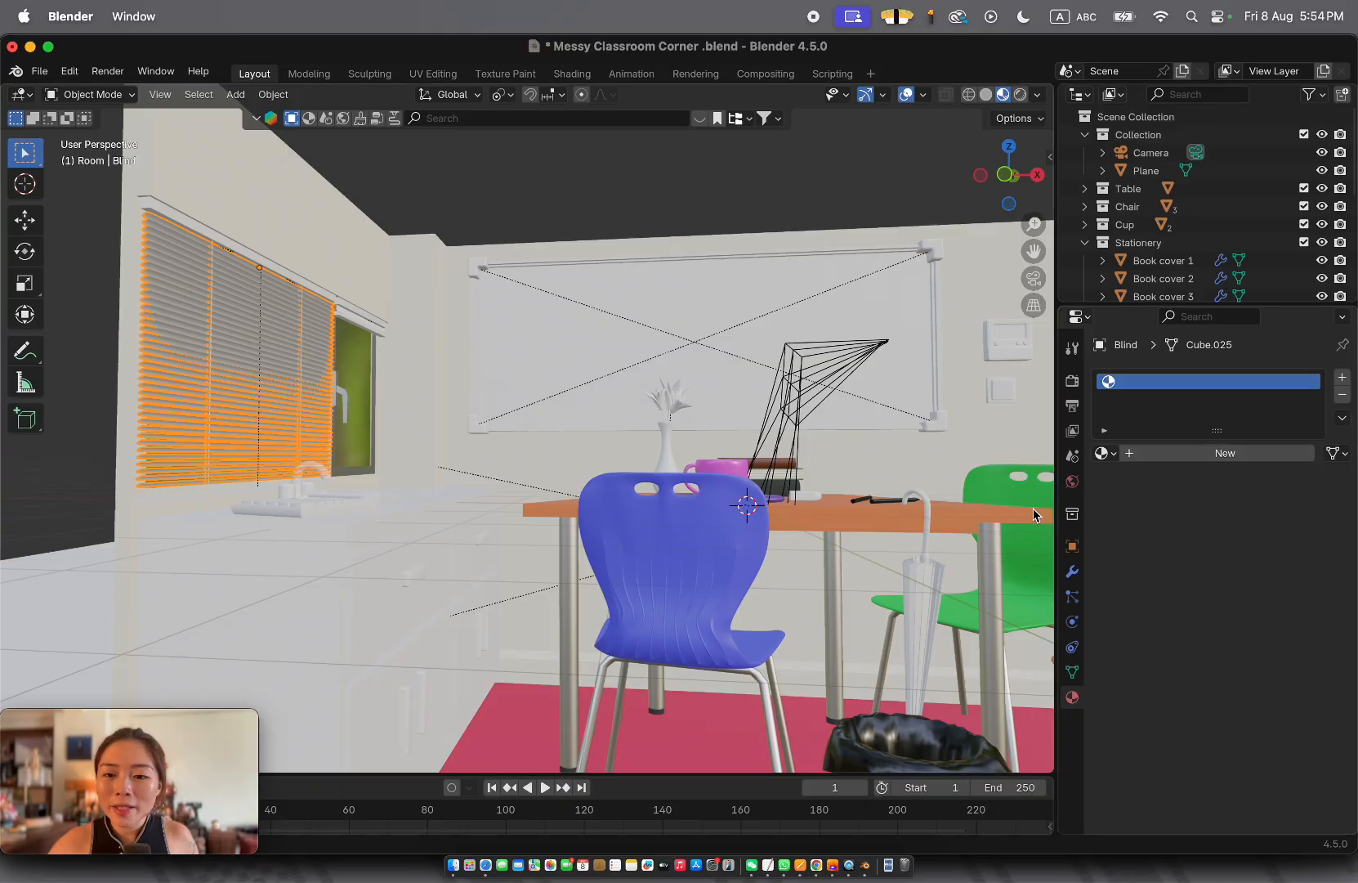
{"action": "left_click", "coordinate": [1186, 453]}
{"action": "double_click", "coordinate": [1186, 453]}
{"action": "type", "text": "ght green"}
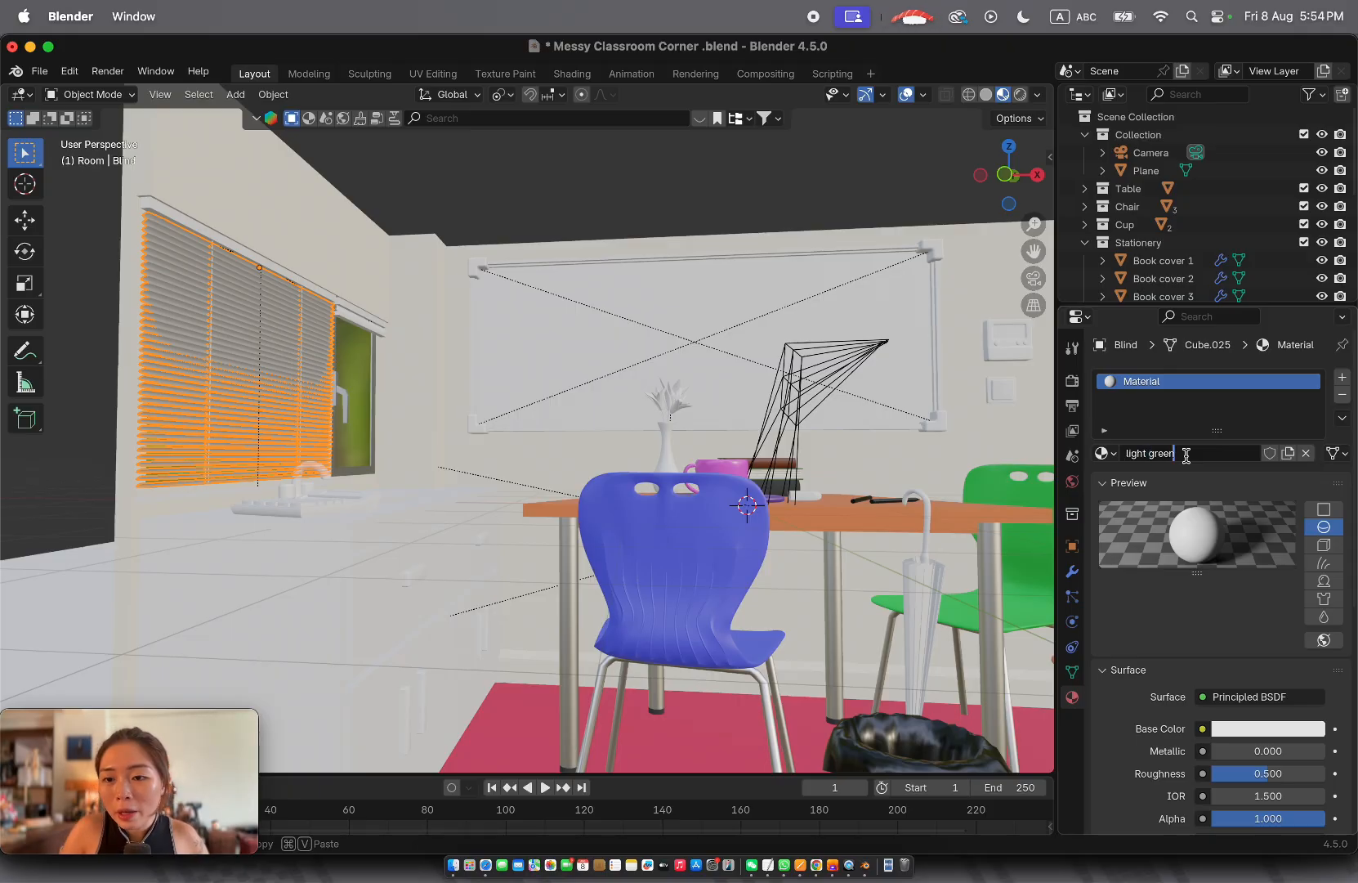
{"action": "key", "text": "Return"}
Set the light green material's base color to a light yellowish green
{"action": "left_click", "coordinate": [1261, 728]}
{"action": "left_click_drag", "start_coordinate": [1215, 503], "coordinate": [1196, 506]}
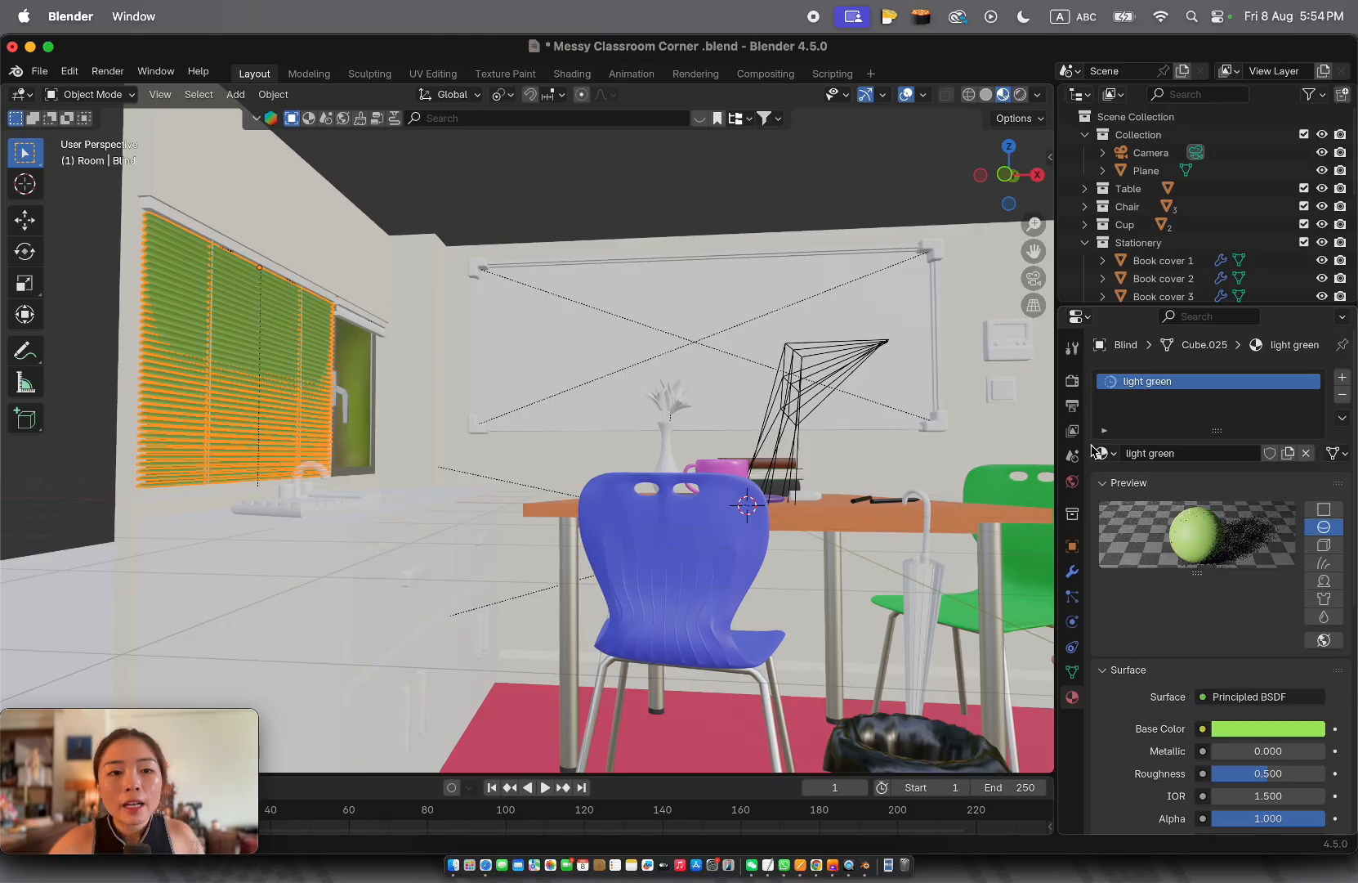
{"action": "middle_click_drag", "start_coordinate": [605, 449], "coordinate": [593, 454]}
{"action": "key", "text": "Tab"}
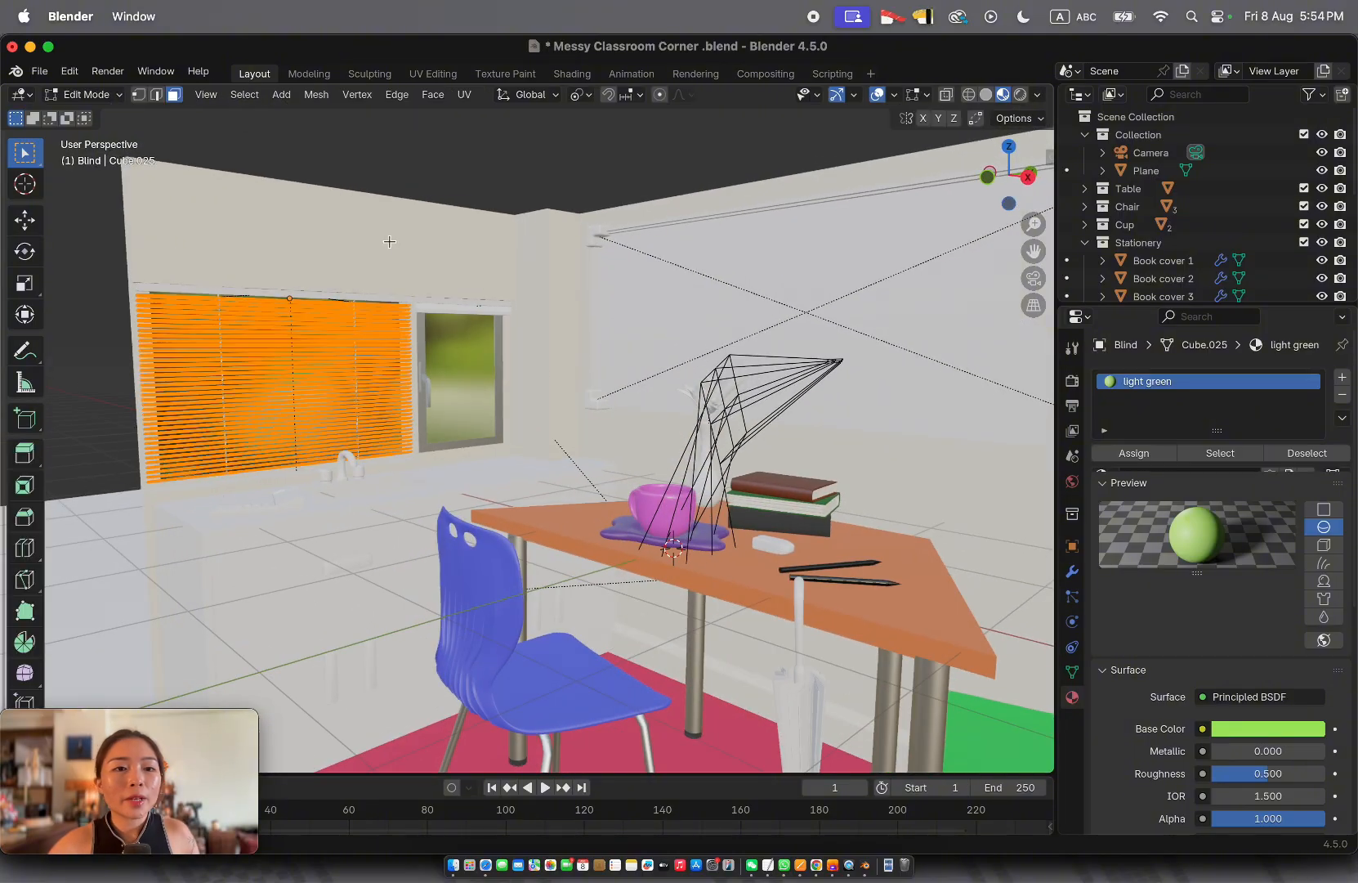
{"action": "key", "text": "Tab"}
Apply the existing light green material to the raised blind slats above the small window
{"action": "left_click", "coordinate": [413, 183]}
{"action": "middle_click_drag", "start_coordinate": [413, 183], "coordinate": [333, 243]}
{"action": "scroll", "coordinate": [415, 249], "scroll_direction": "down", "scroll_amount": 10}
{"action": "scroll", "coordinate": [415, 250], "scroll_direction": "up", "scroll_amount": 10}
{"action": "scroll", "coordinate": [415, 250], "scroll_direction": "down", "scroll_amount": 5}
{"action": "scroll", "coordinate": [416, 251], "scroll_direction": "up", "scroll_amount": 3}
{"action": "left_click", "coordinate": [335, 245]}
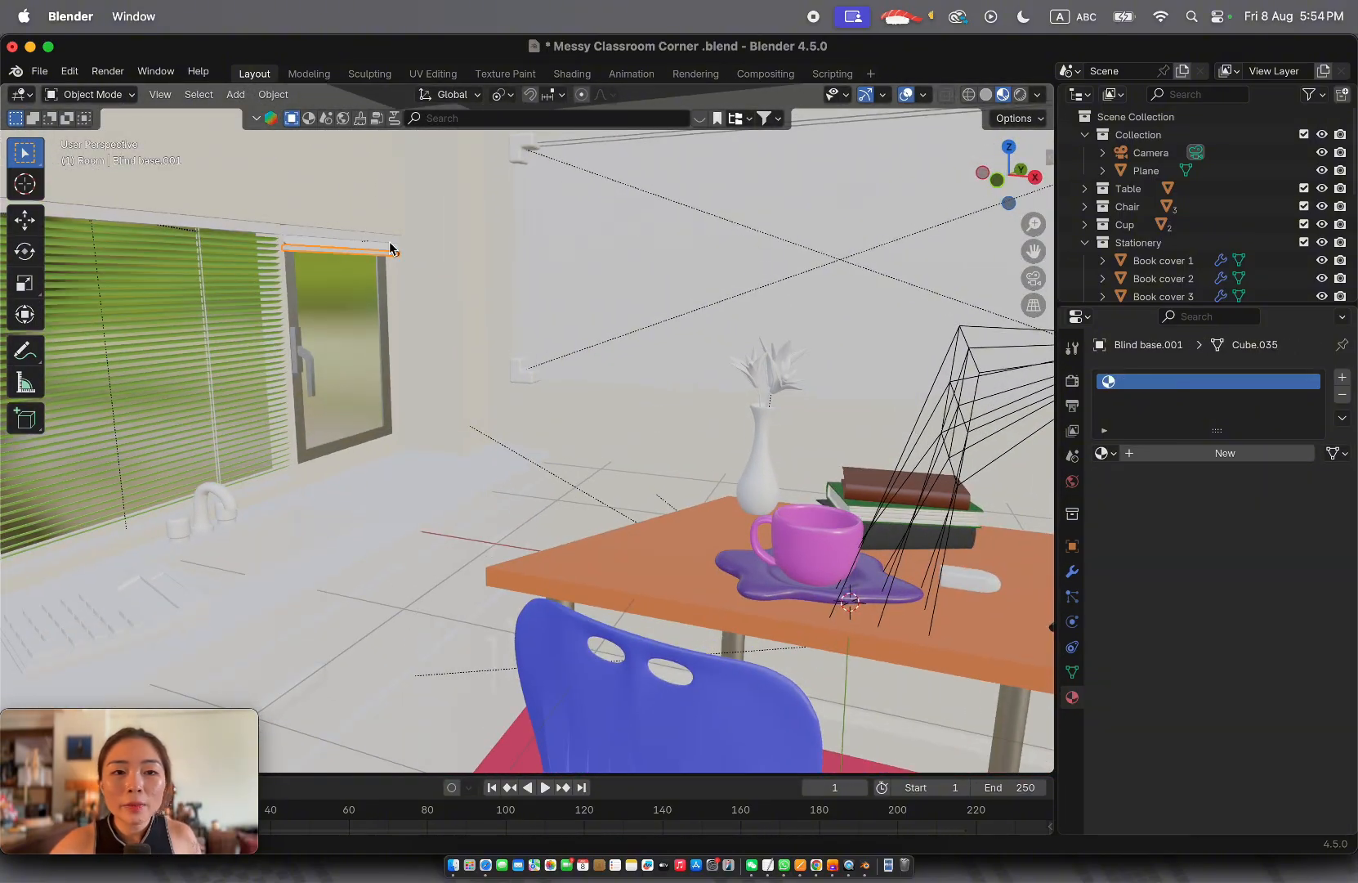
{"action": "left_click", "coordinate": [1103, 453]}
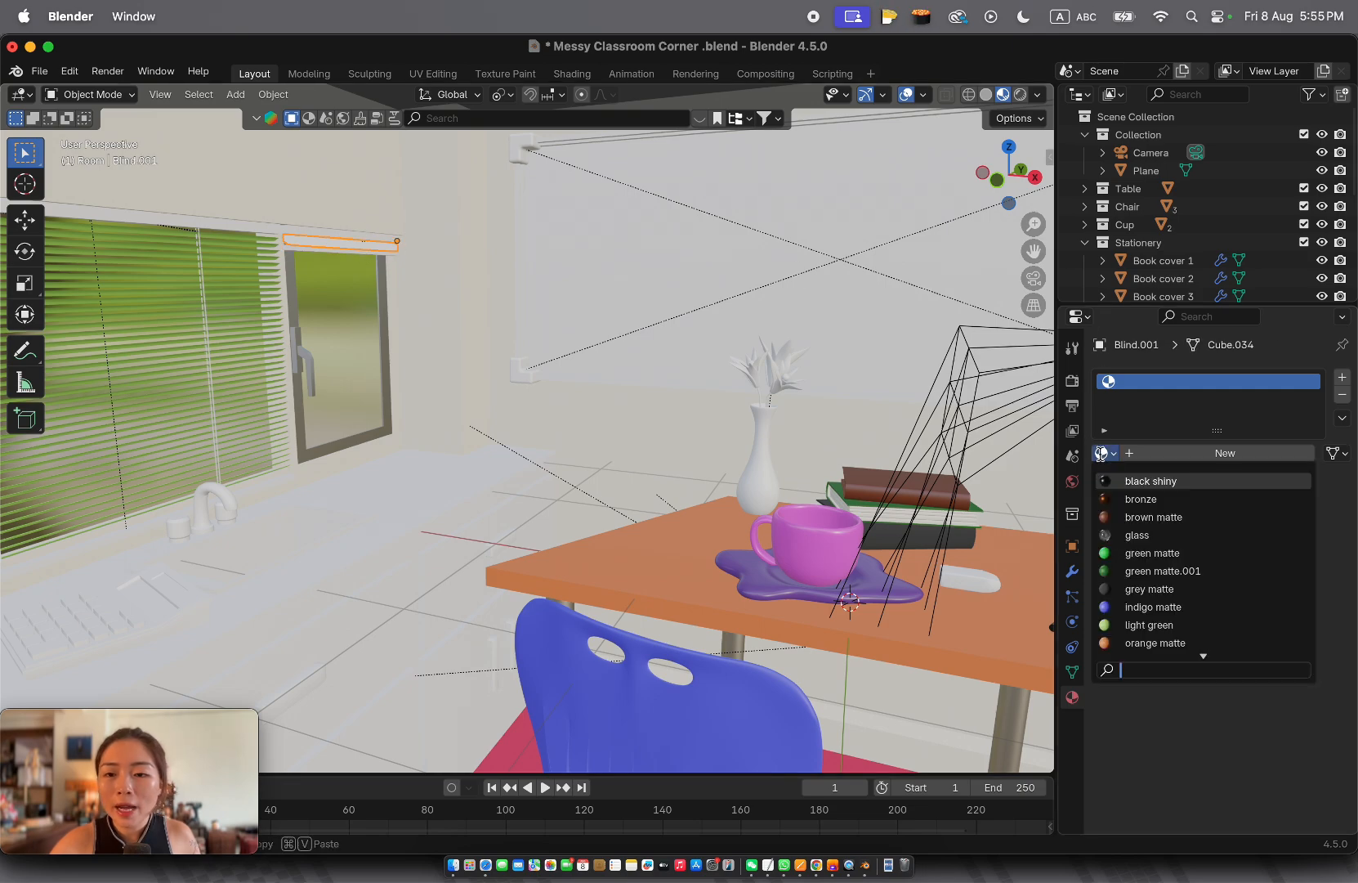
{"action": "left_click", "coordinate": [1126, 625]}
Apply the light green material to the blind head above the large window
{"action": "left_click", "coordinate": [303, 231]}
{"action": "left_click", "coordinate": [207, 226]}
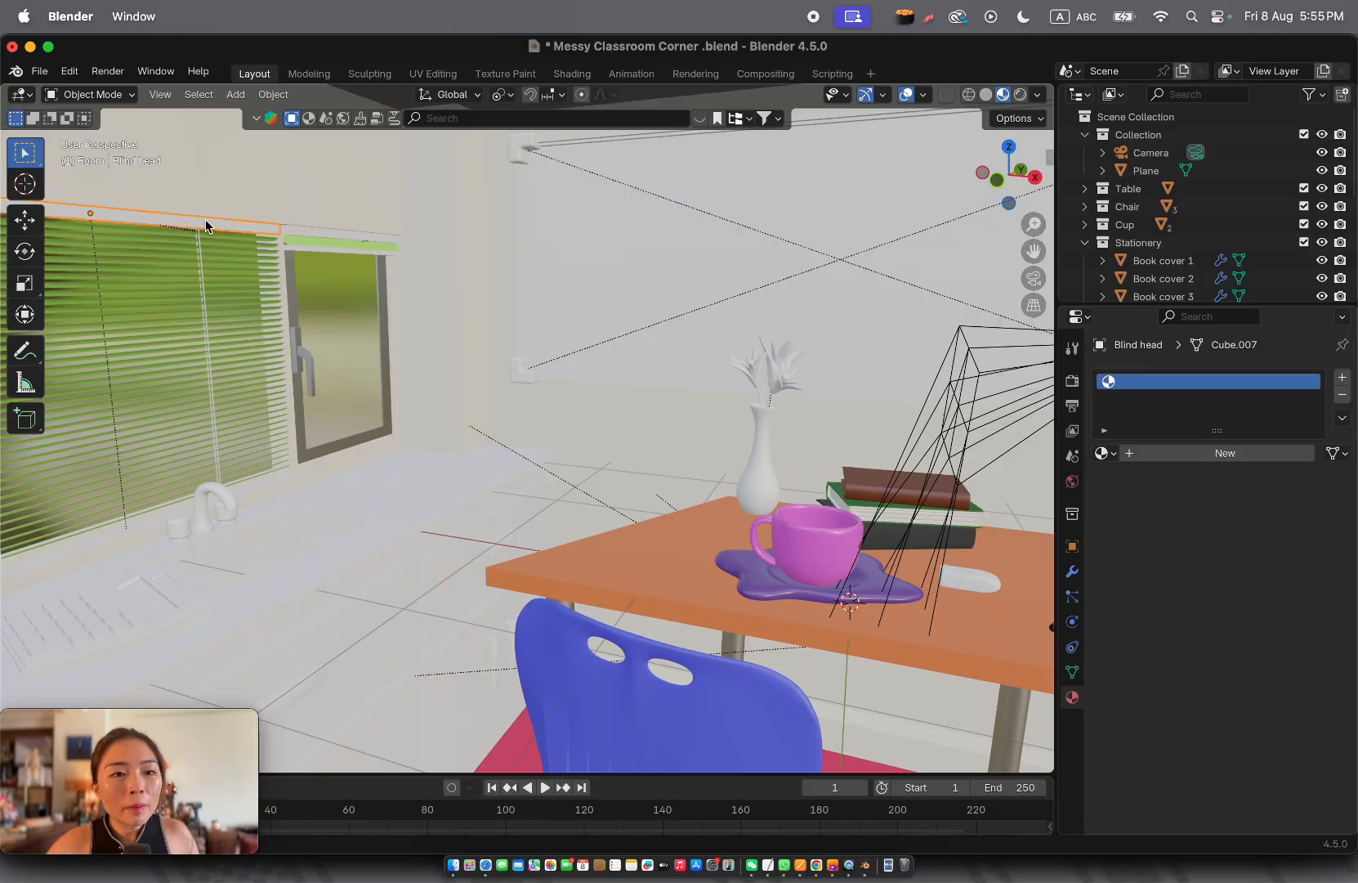
{"action": "left_click", "coordinate": [345, 236]}
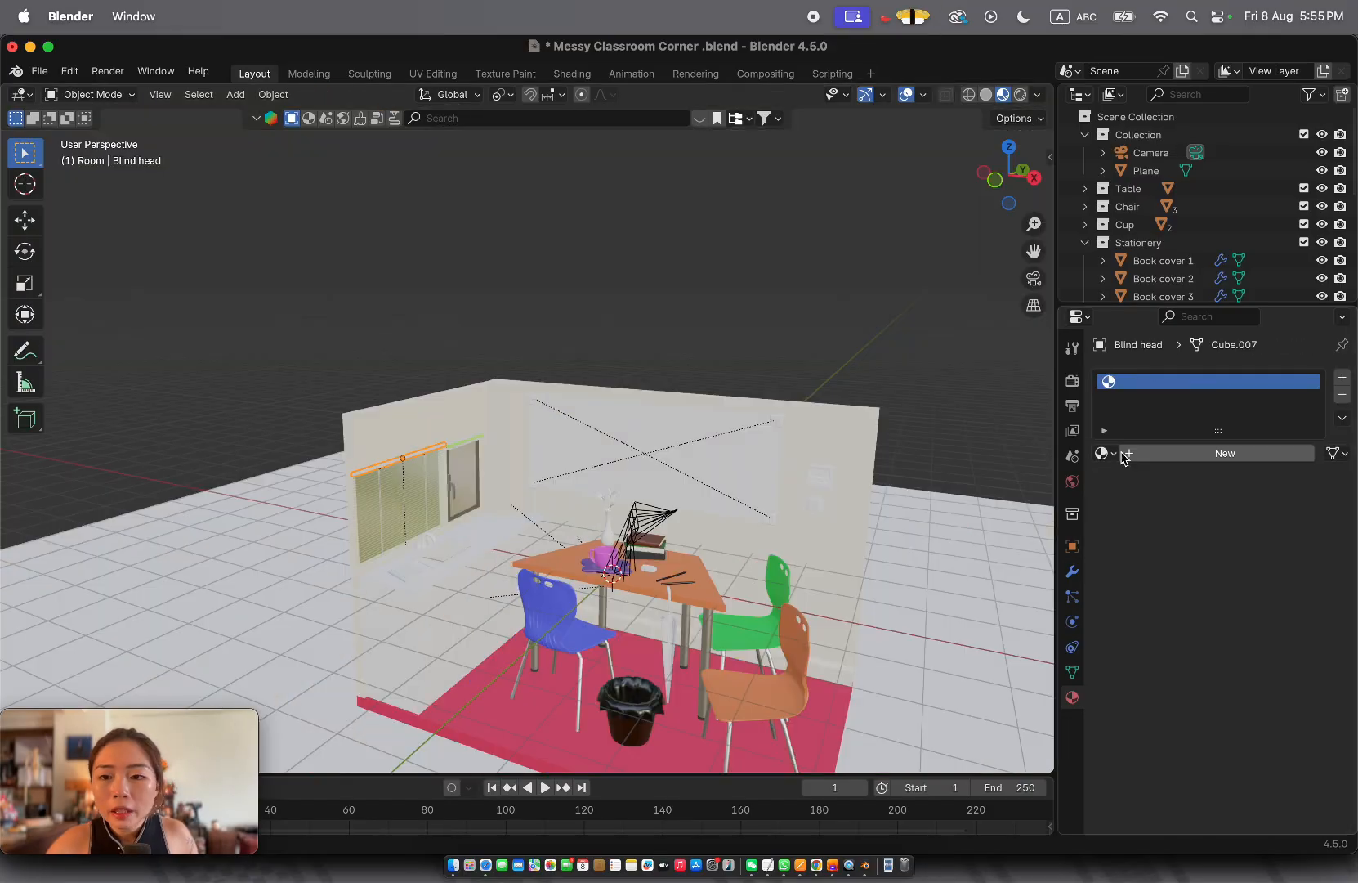
{"action": "left_click", "coordinate": [1105, 453]}
{"action": "type", "text": "gre"}
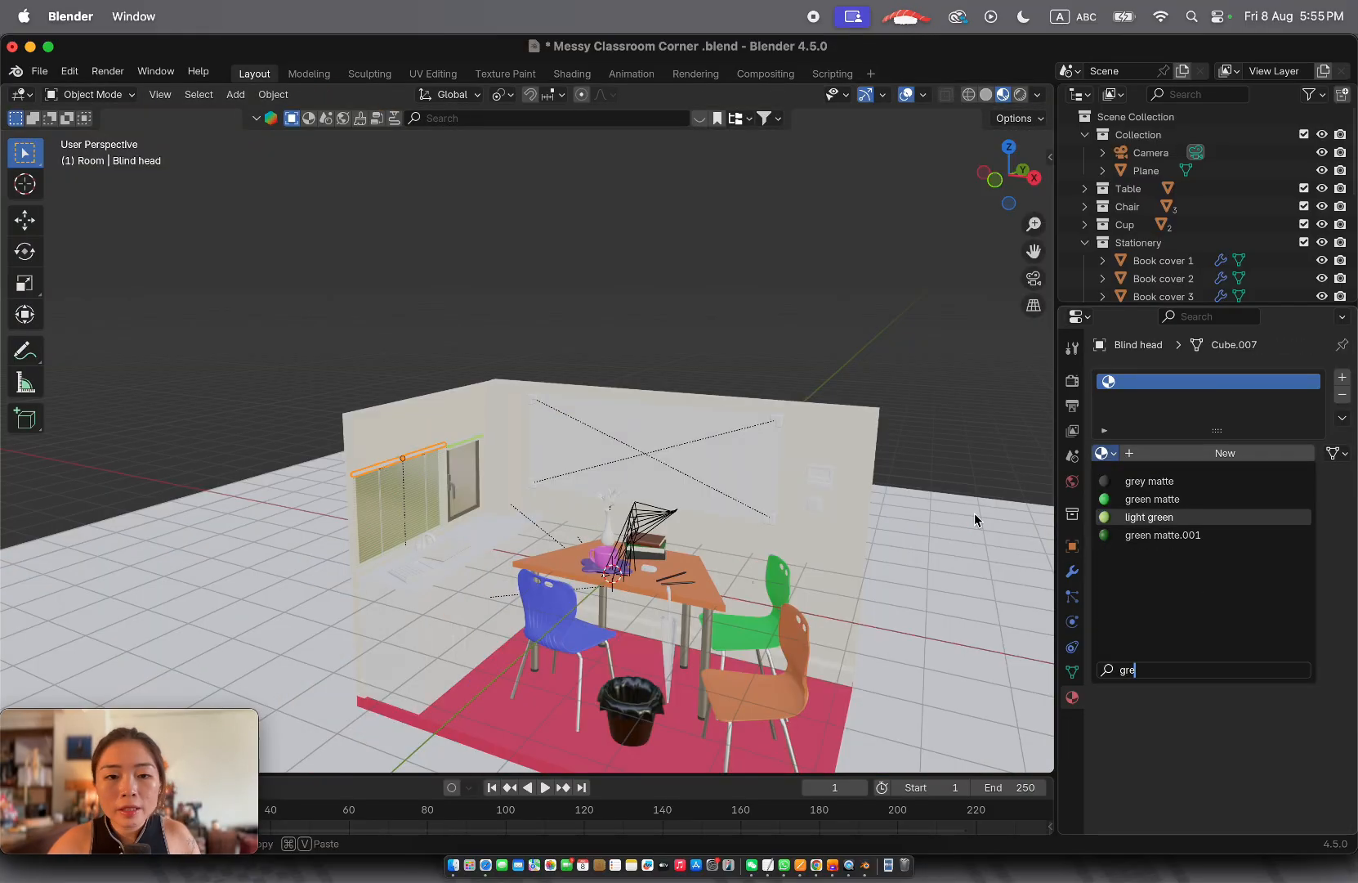
{"action": "left_click", "coordinate": [1149, 517]}
Apply the green matte material to the blind head above the small window
{"action": "scroll", "coordinate": [358, 440], "scroll_direction": "up", "scroll_amount": 10}
{"action": "left_click", "coordinate": [211, 474]}
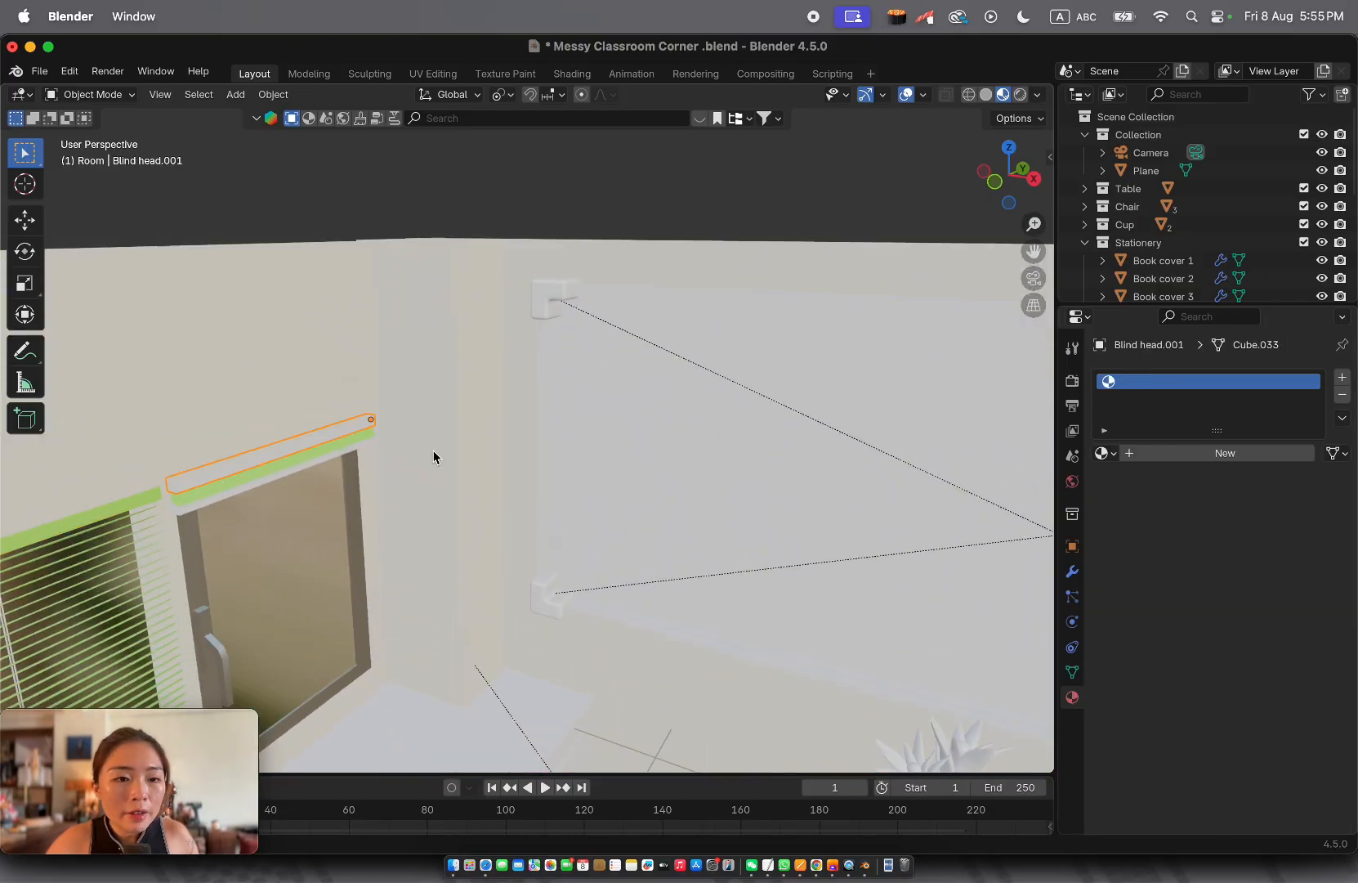
{"action": "left_click", "coordinate": [1112, 456]}
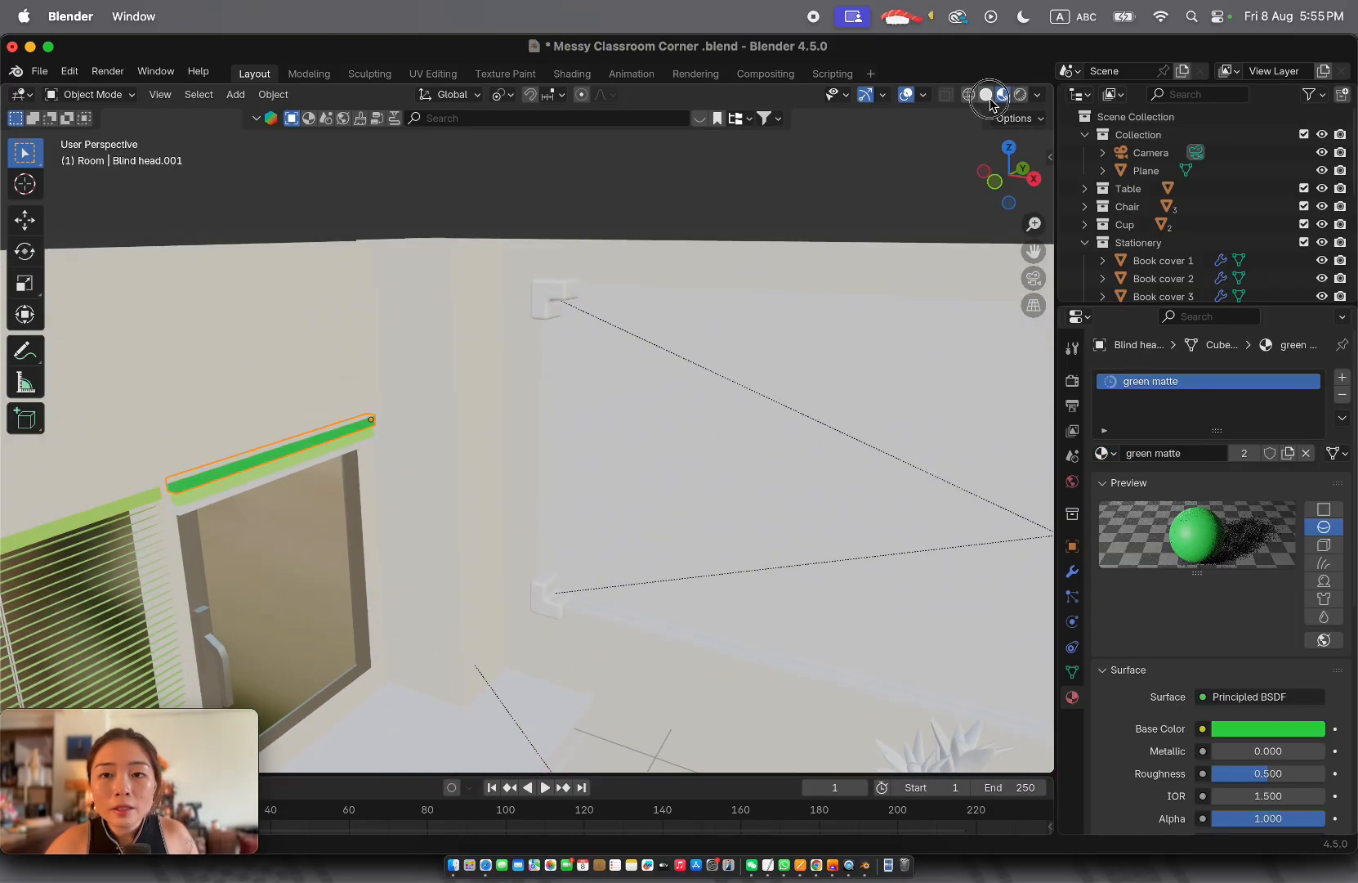
Switch the view to solid shading and apply the light green material to the blind base above the small window
{"action": "left_click", "coordinate": [990, 99]}
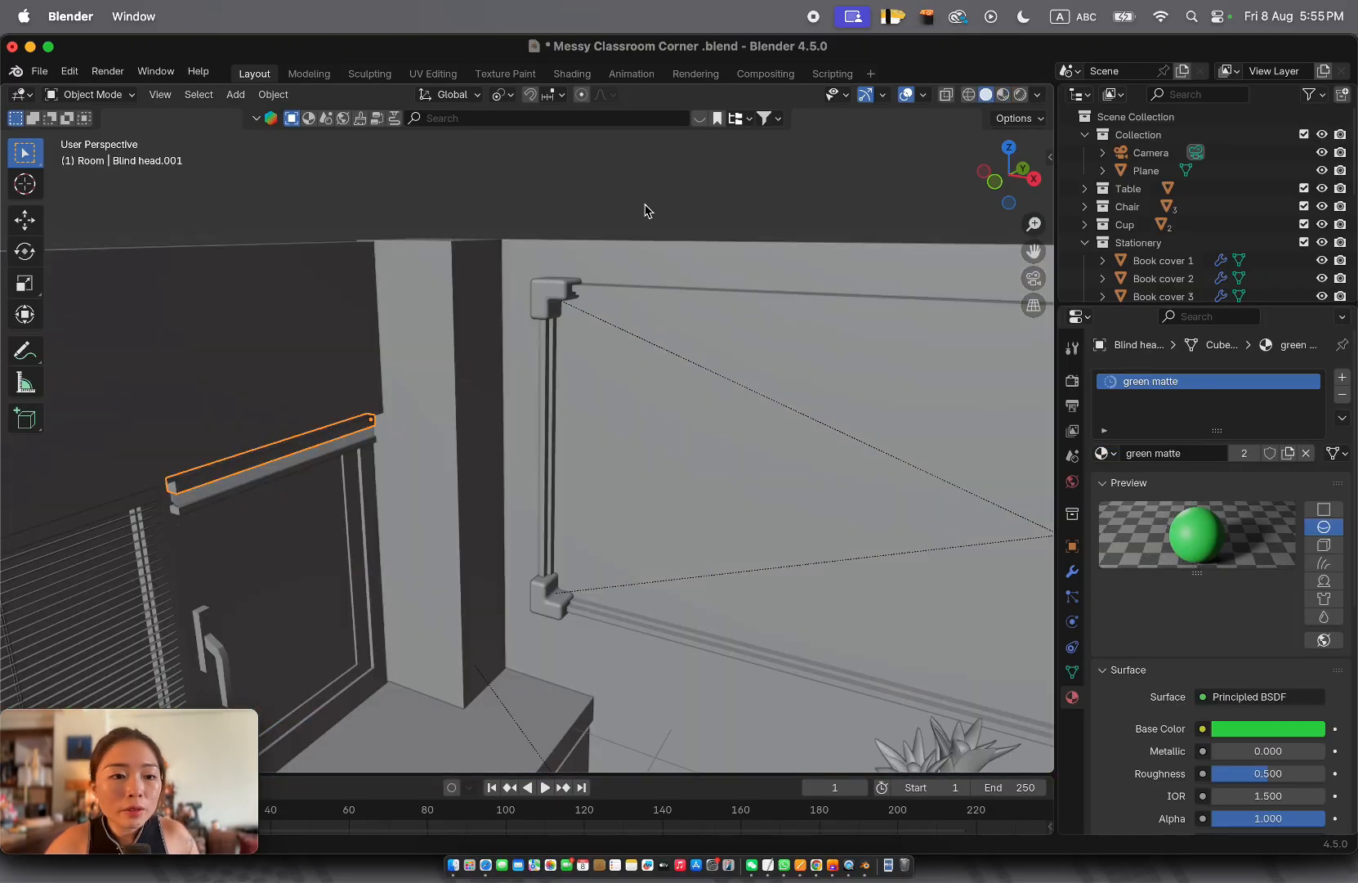
{"action": "scroll", "coordinate": [645, 204], "scroll_direction": "right", "scroll_amount": 10}
{"action": "scroll", "coordinate": [645, 210], "scroll_direction": "right", "scroll_amount": 5}
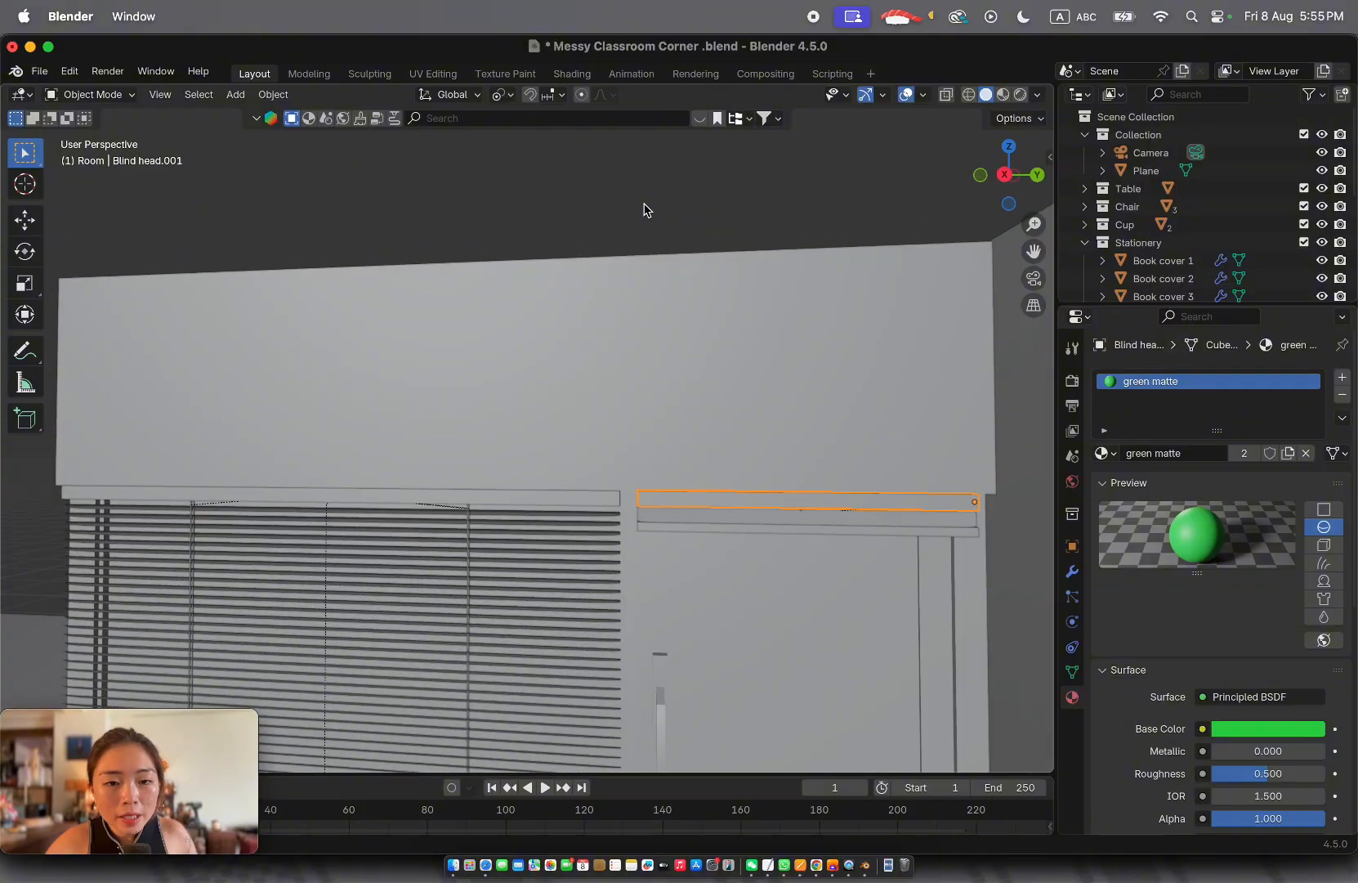
{"action": "left_click", "coordinate": [628, 528]}
{"action": "left_click", "coordinate": [1109, 453]}
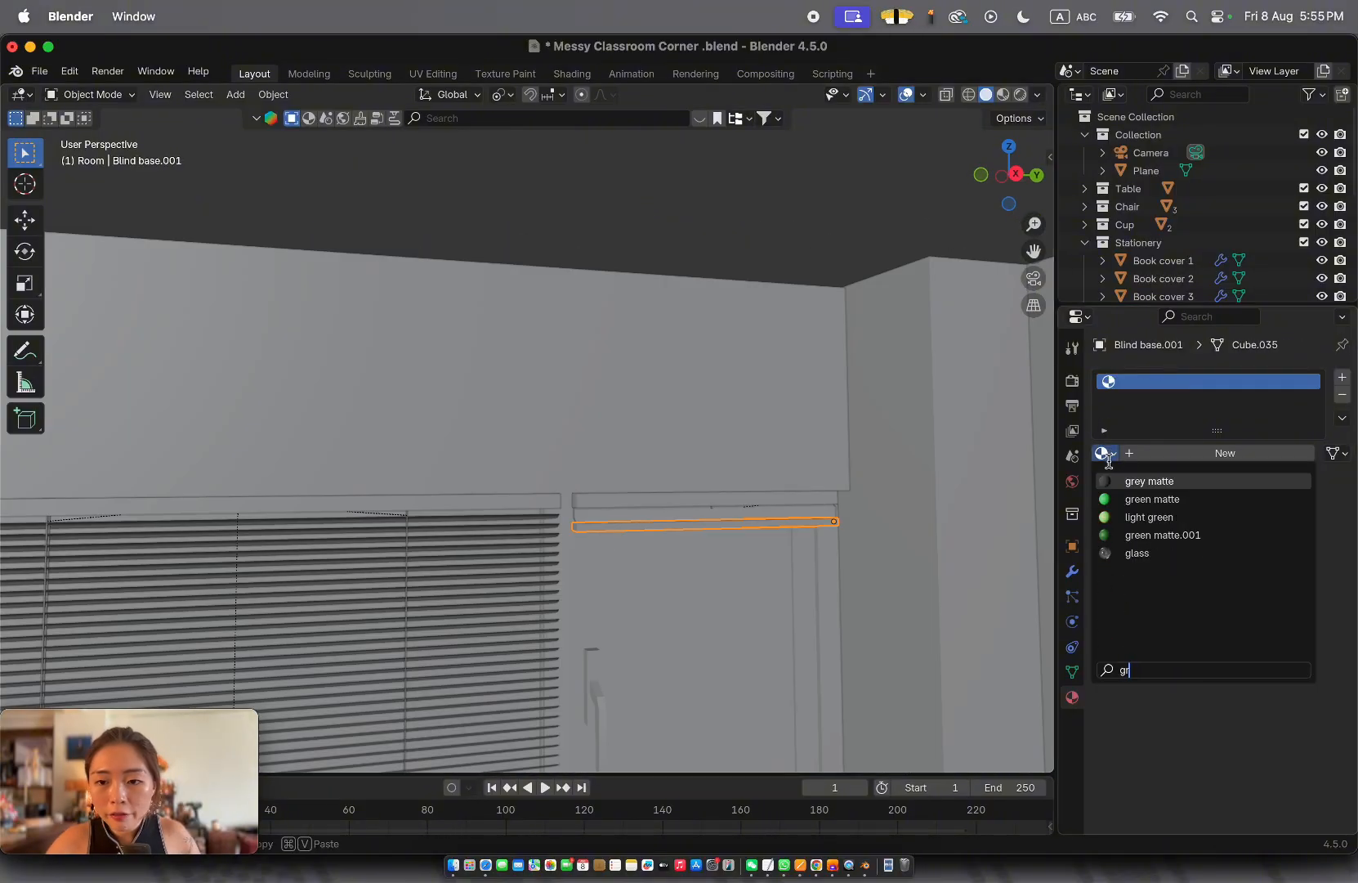
{"action": "type", "text": "gree"}
{"action": "left_click", "coordinate": [1145, 509]}
Apply the light green material to the blind base at the lower edge of the large window
{"action": "scroll", "coordinate": [784, 527], "scroll_direction": "right", "scroll_amount": 10}
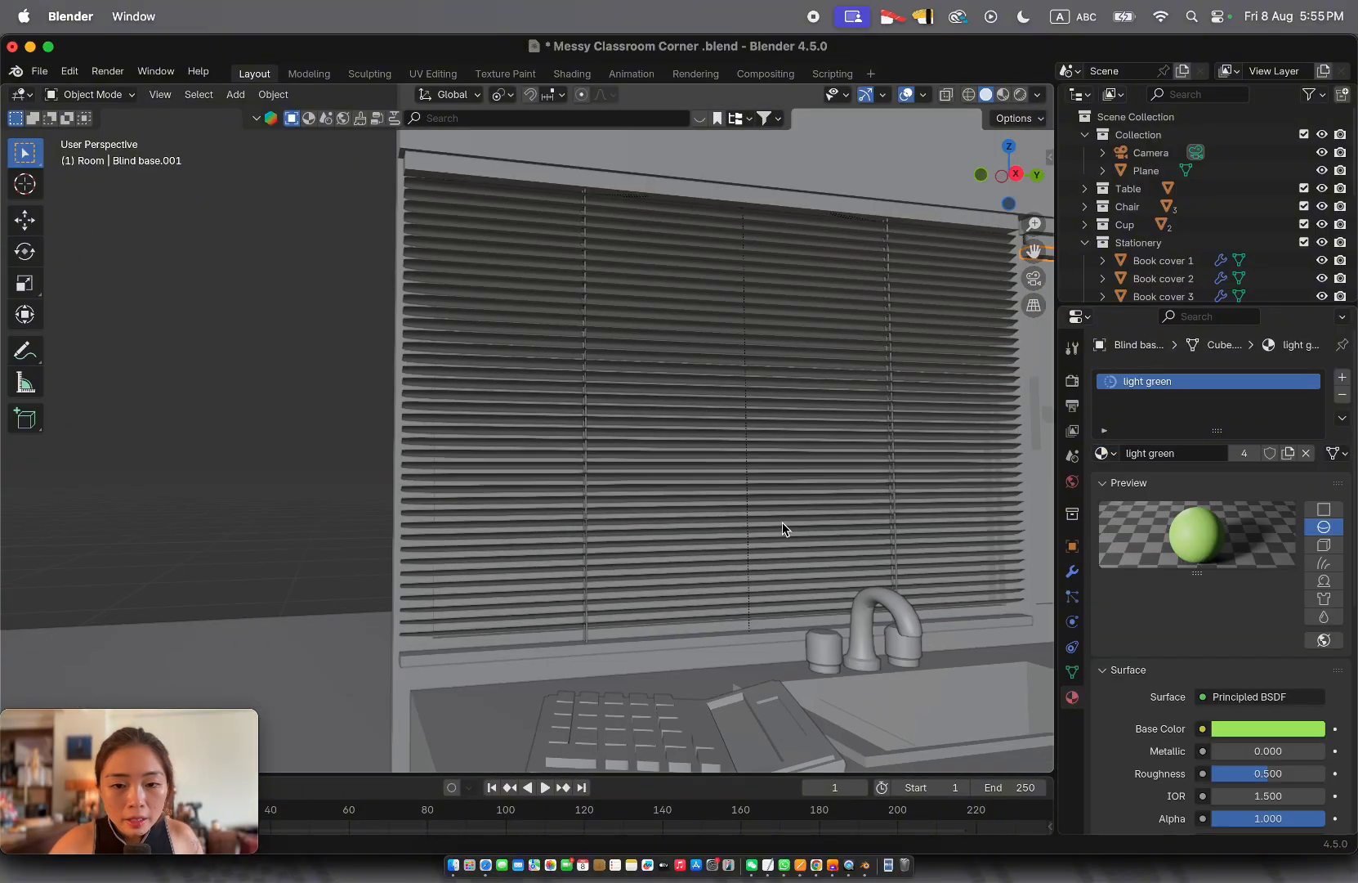
{"action": "left_click", "coordinate": [515, 612]}
{"action": "left_click", "coordinate": [1114, 453]}
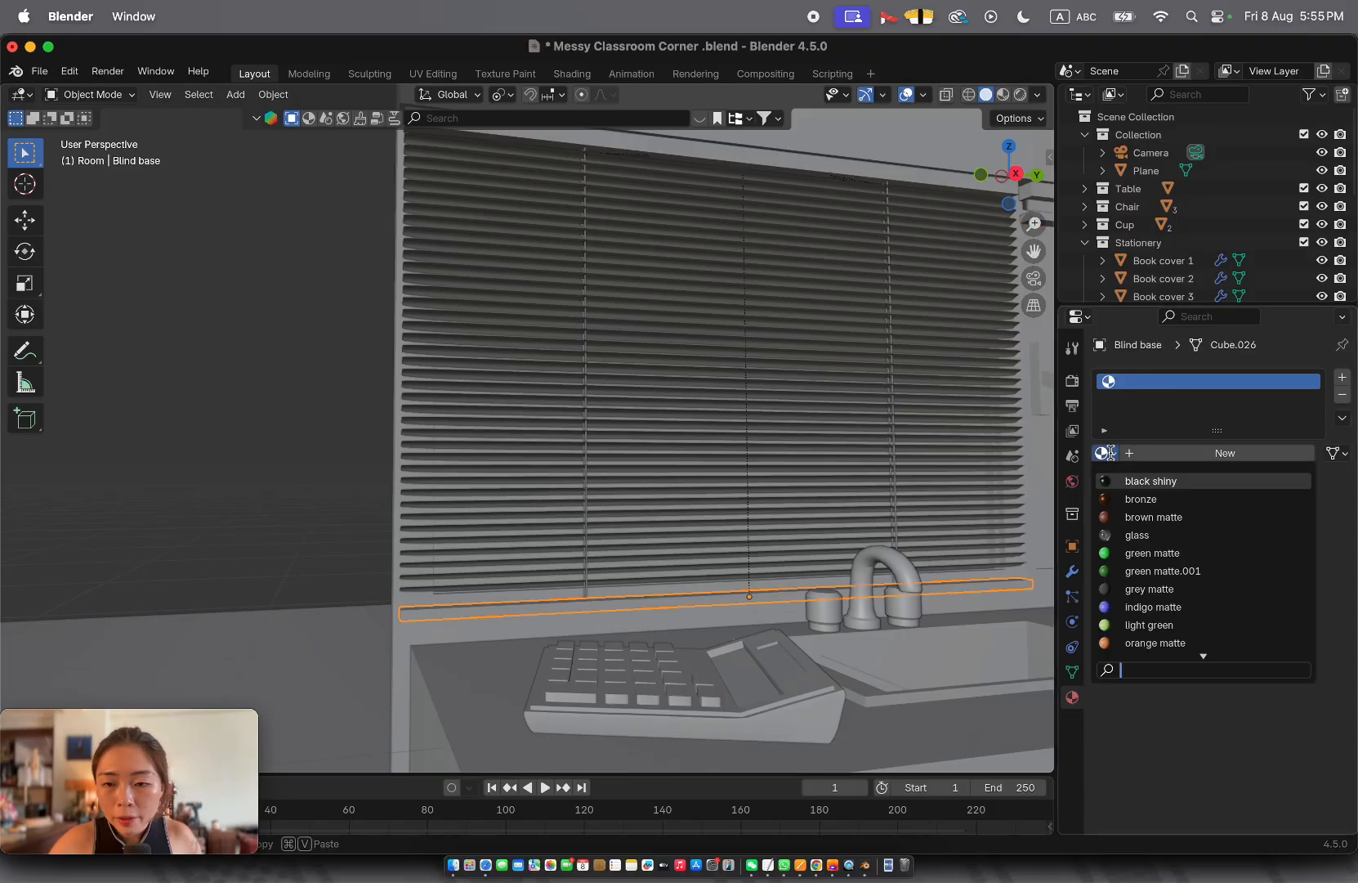
{"action": "left_click", "coordinate": [1171, 626]}
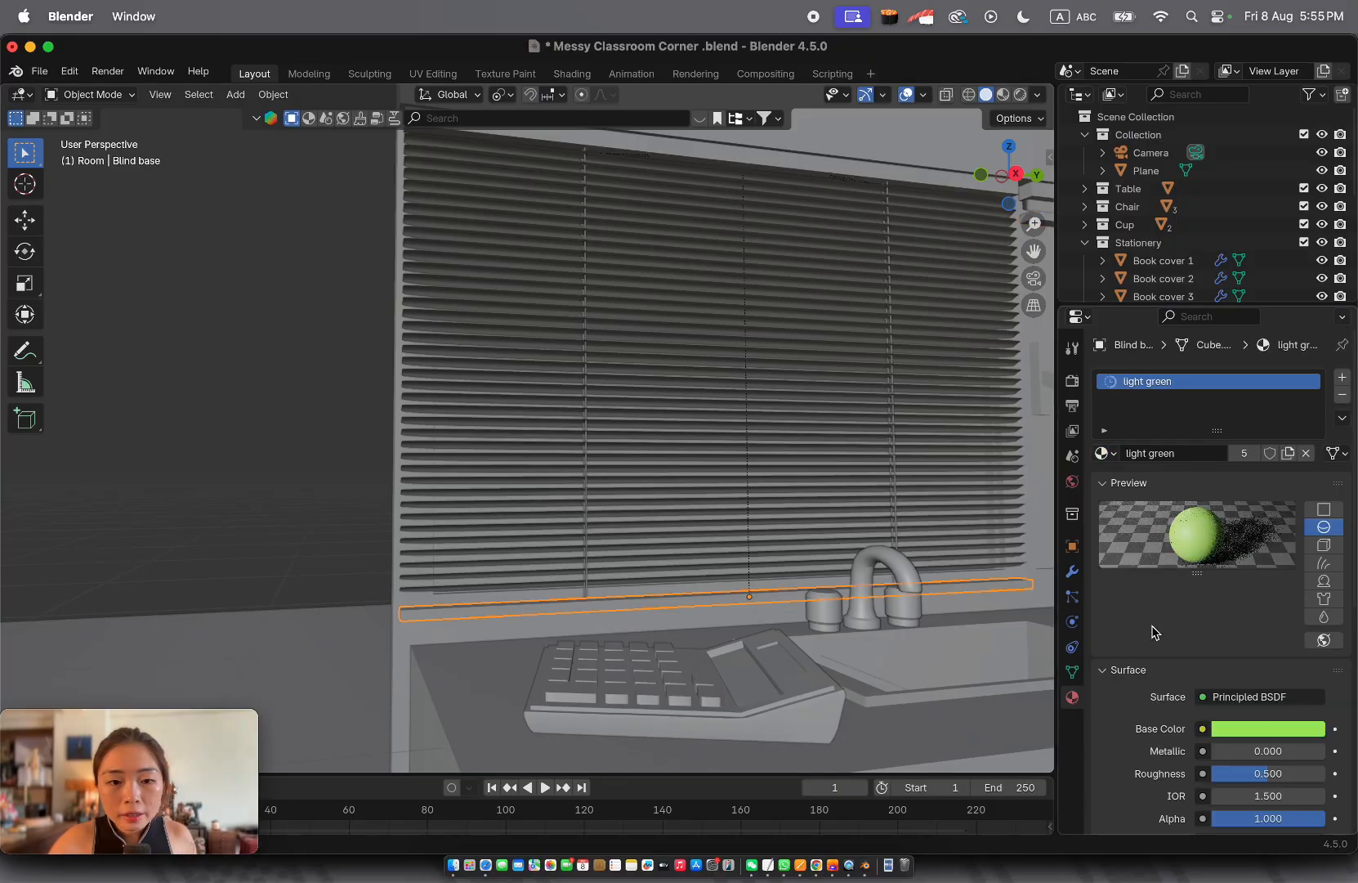
{"action": "left_click", "coordinate": [587, 582]}
{"action": "left_click", "coordinate": [587, 582]}
{"action": "scroll", "coordinate": [785, 444], "scroll_direction": "up", "scroll_amount": 5}
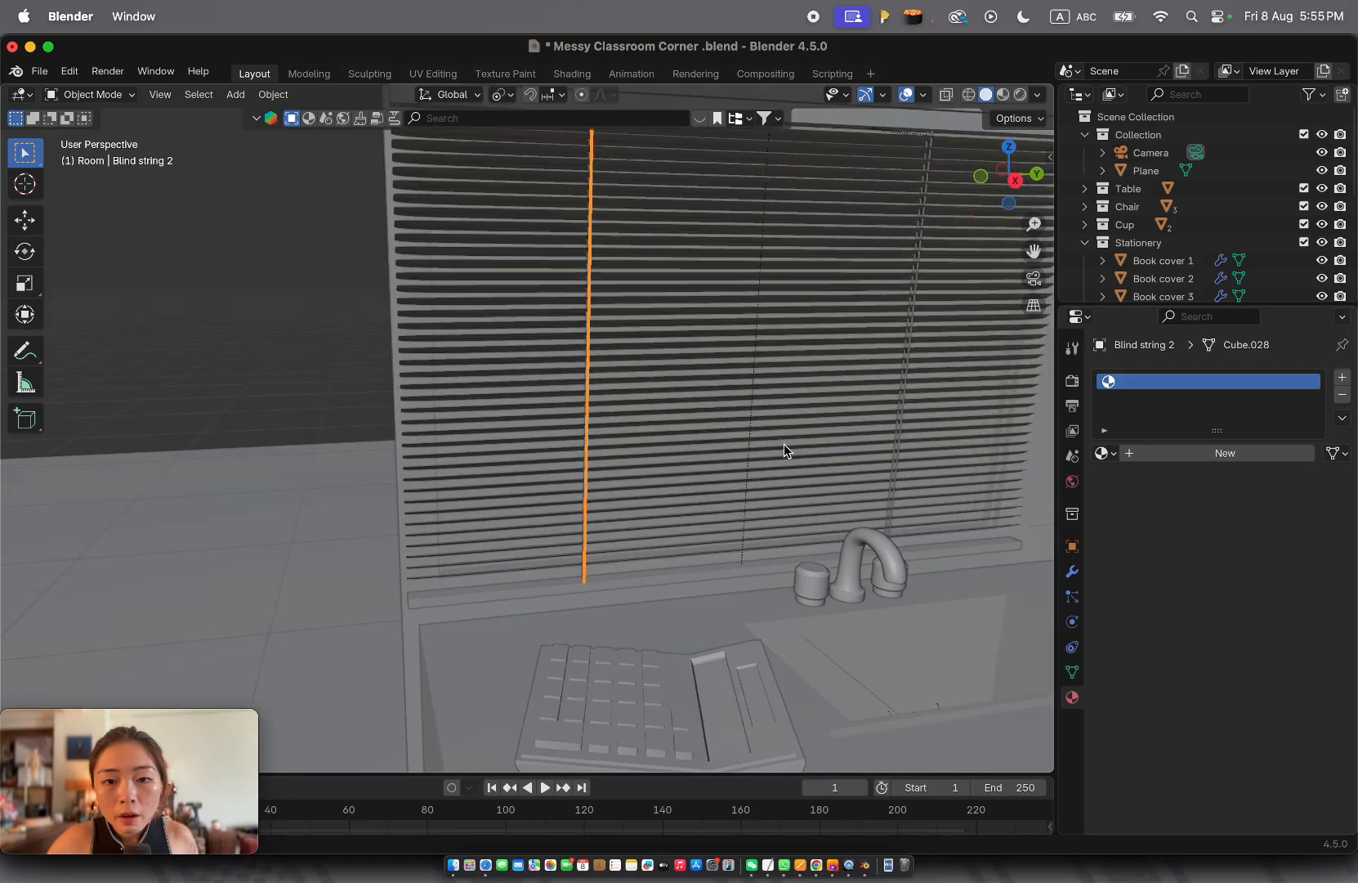
{"action": "scroll", "coordinate": [785, 443], "scroll_direction": "left", "scroll_amount": 10}
{"action": "left_click", "coordinate": [704, 369], "text": "shift"}
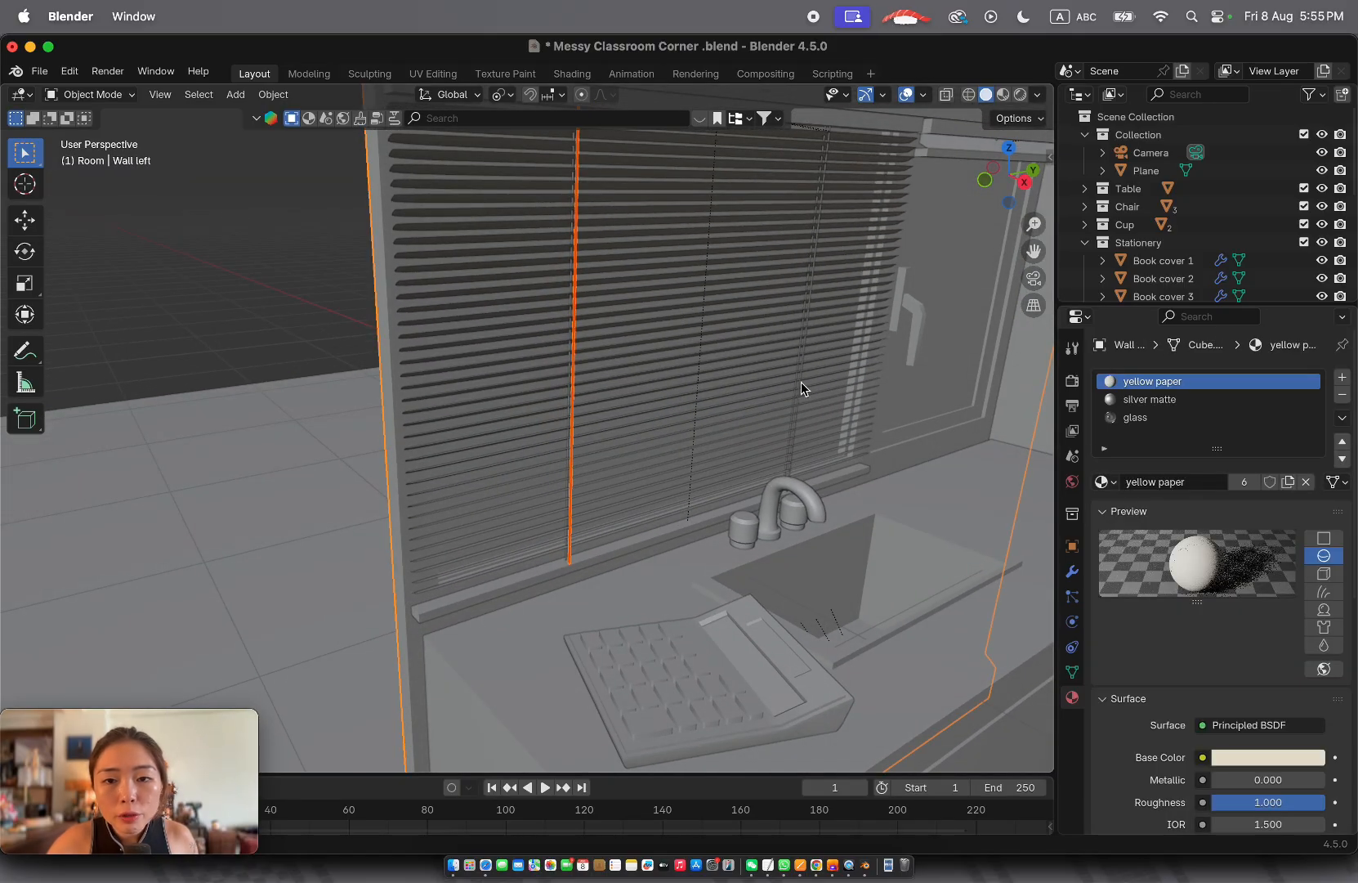
{"action": "left_click", "coordinate": [801, 382]}
{"action": "left_click", "coordinate": [801, 381]}
{"action": "left_click", "coordinate": [812, 236]}
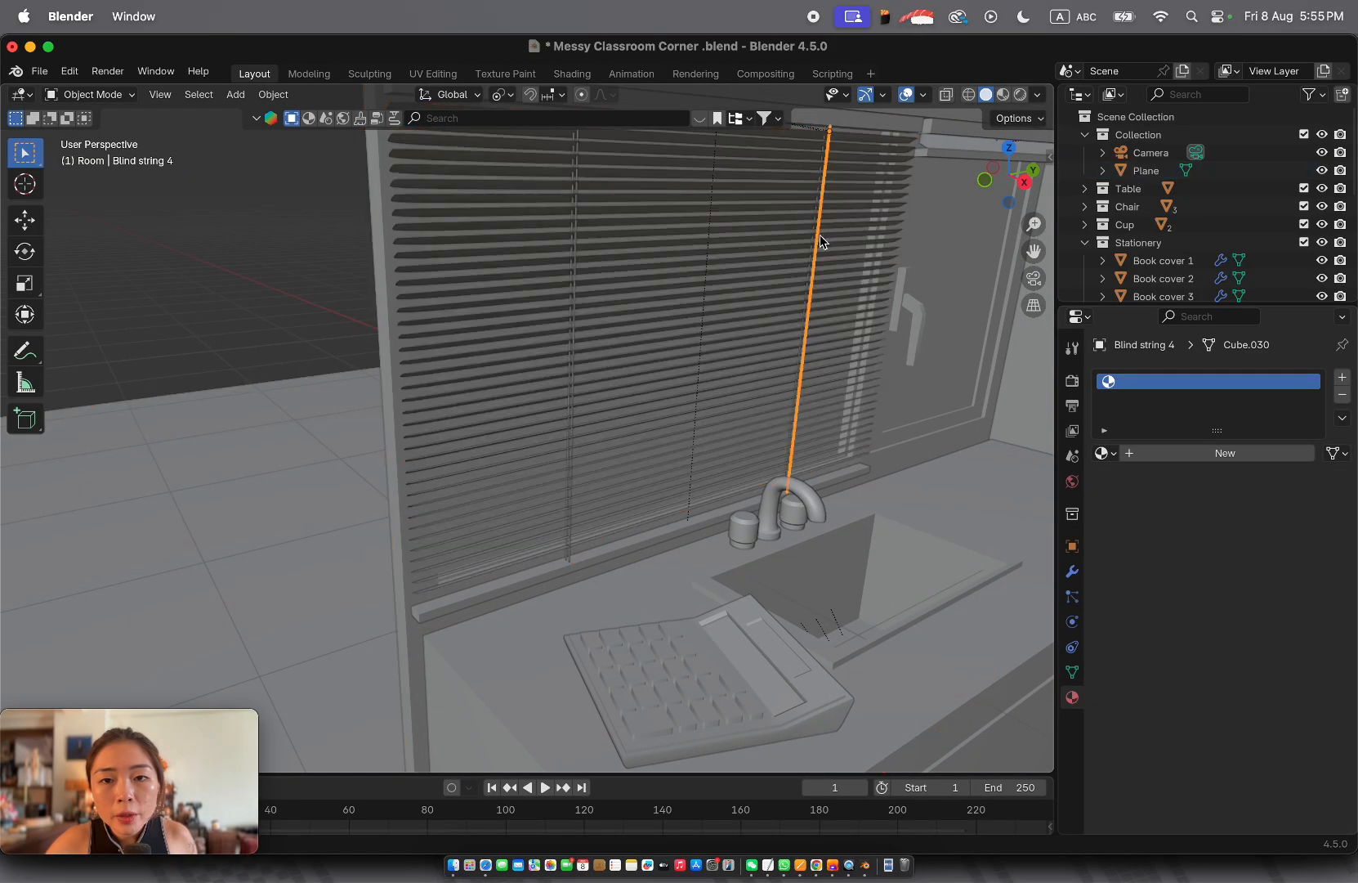
{"action": "left_click", "coordinate": [574, 246], "text": "shift"}
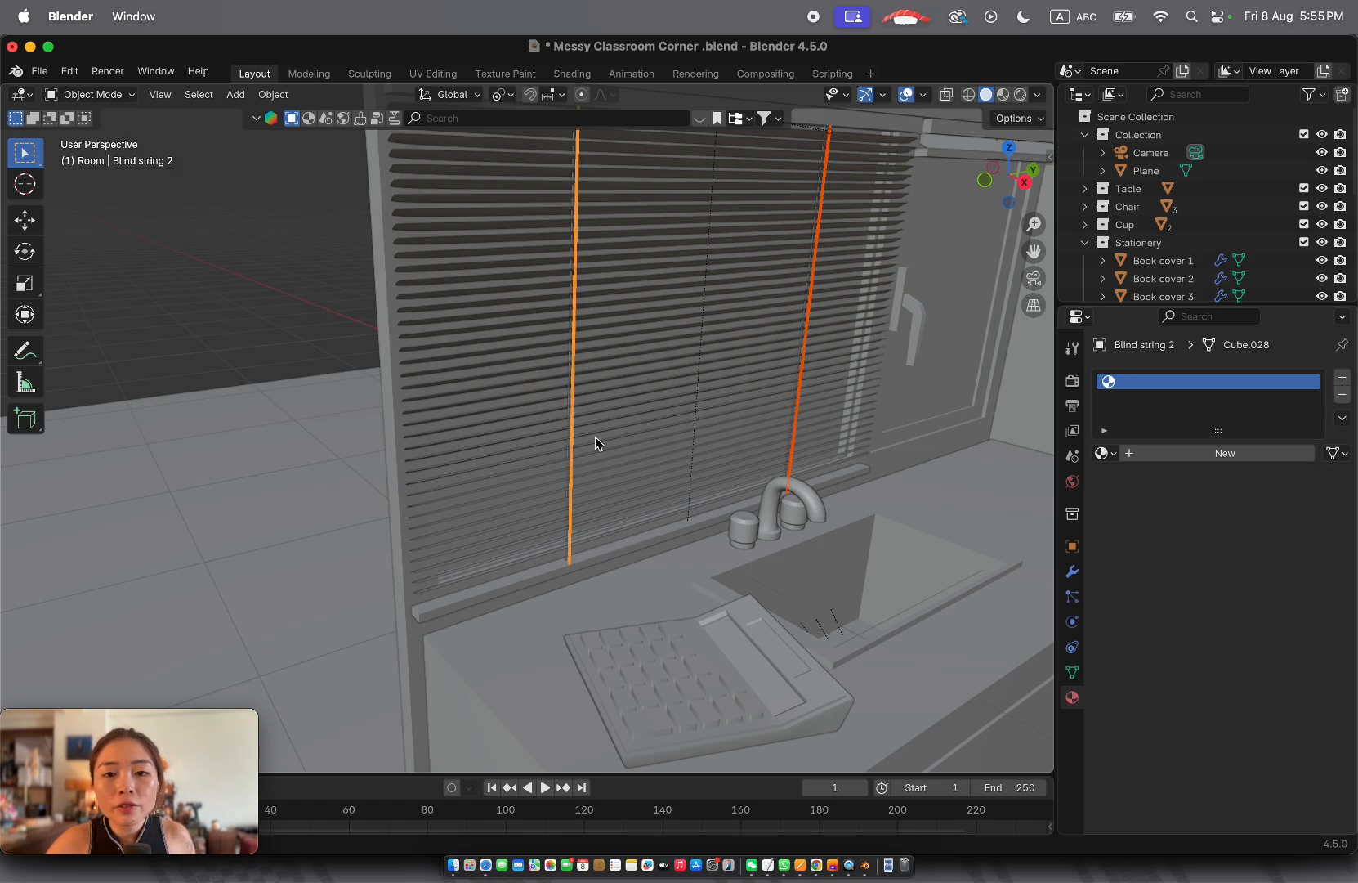
{"action": "scroll", "coordinate": [595, 435], "scroll_direction": "up", "scroll_amount": 10}
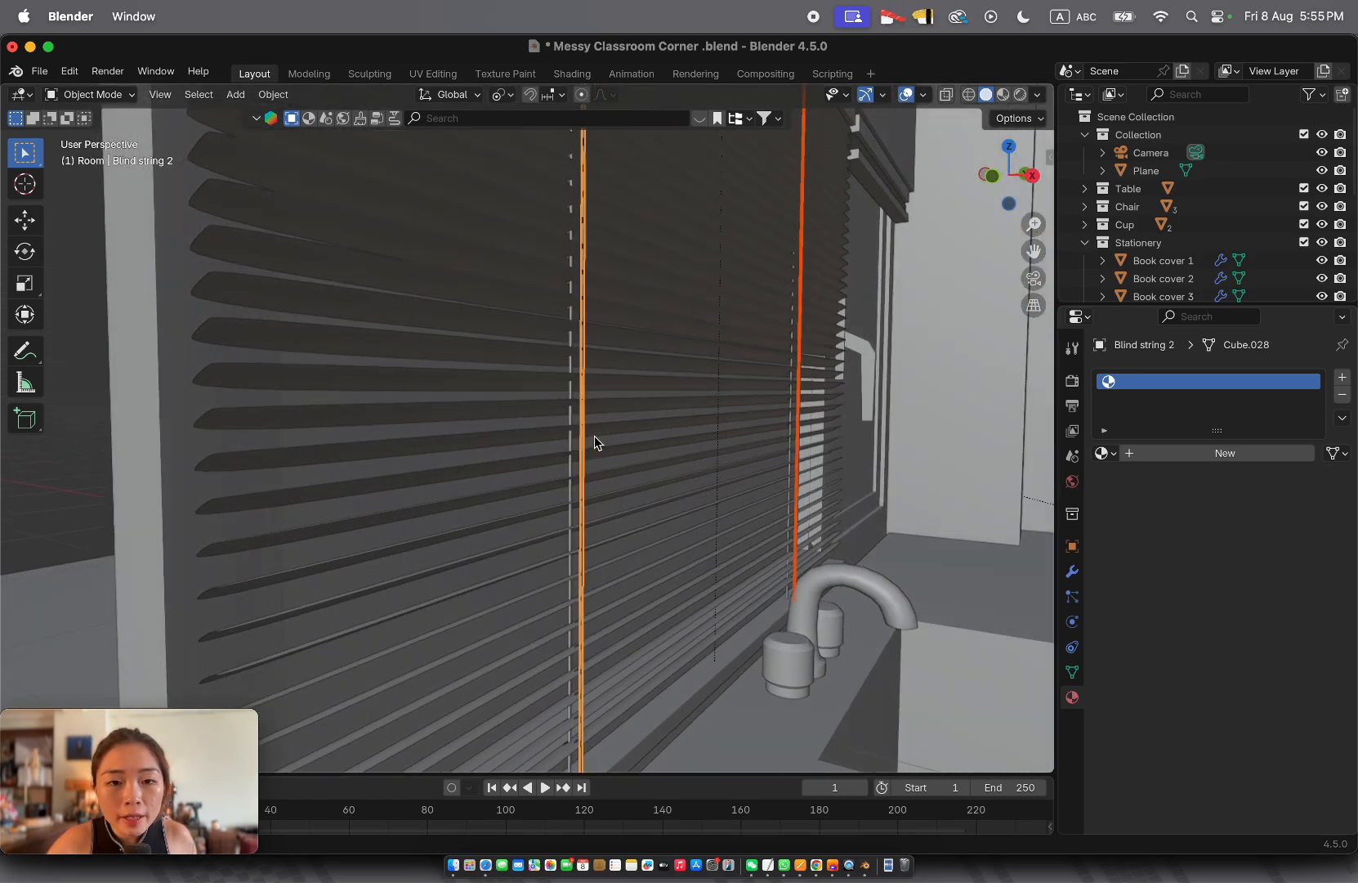
{"action": "scroll", "coordinate": [594, 435], "scroll_direction": "left", "scroll_amount": 1}
{"action": "left_click", "coordinate": [568, 369], "text": "shift"}
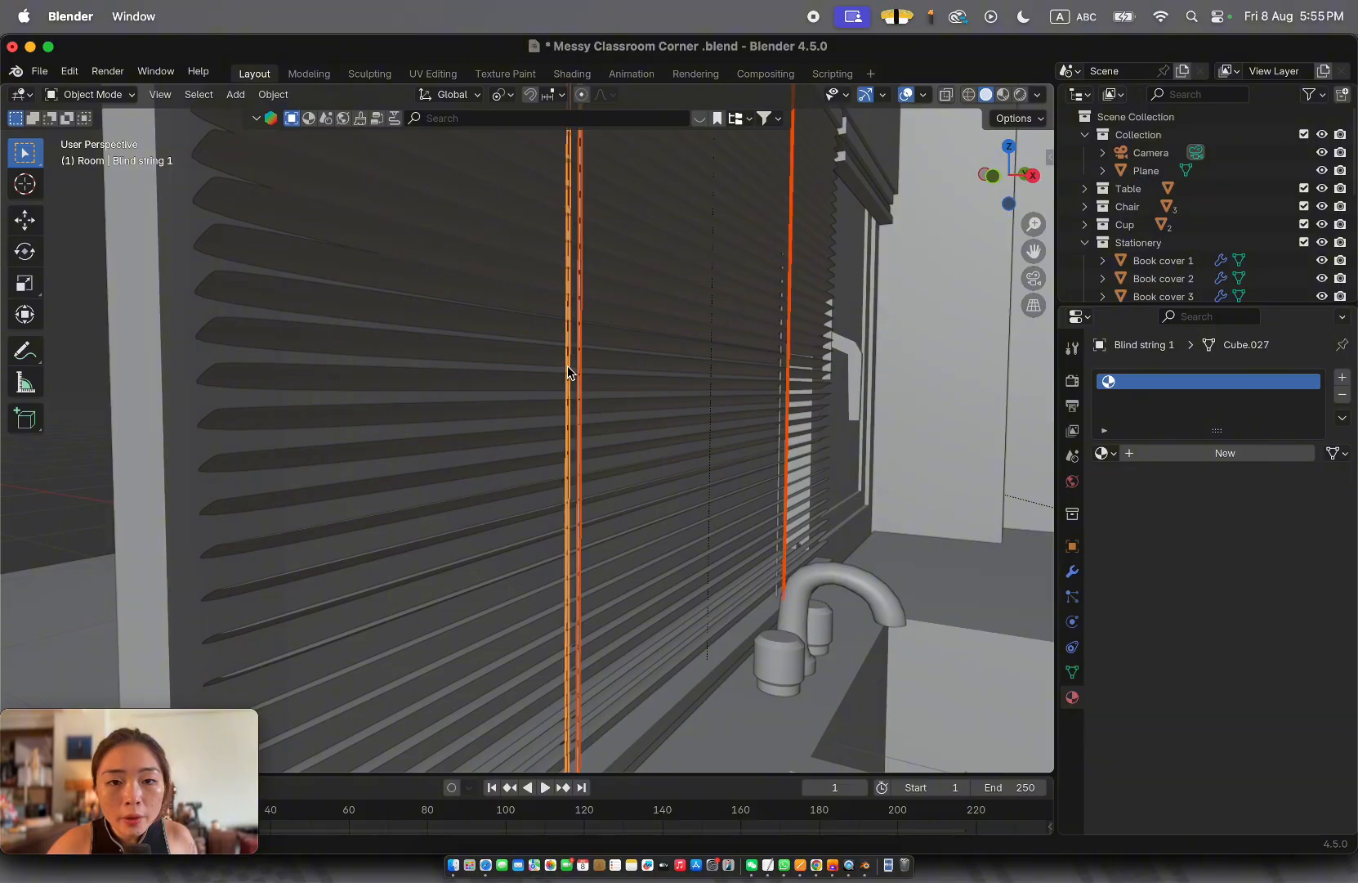
{"action": "left_click", "coordinate": [781, 349], "text": "shift"}
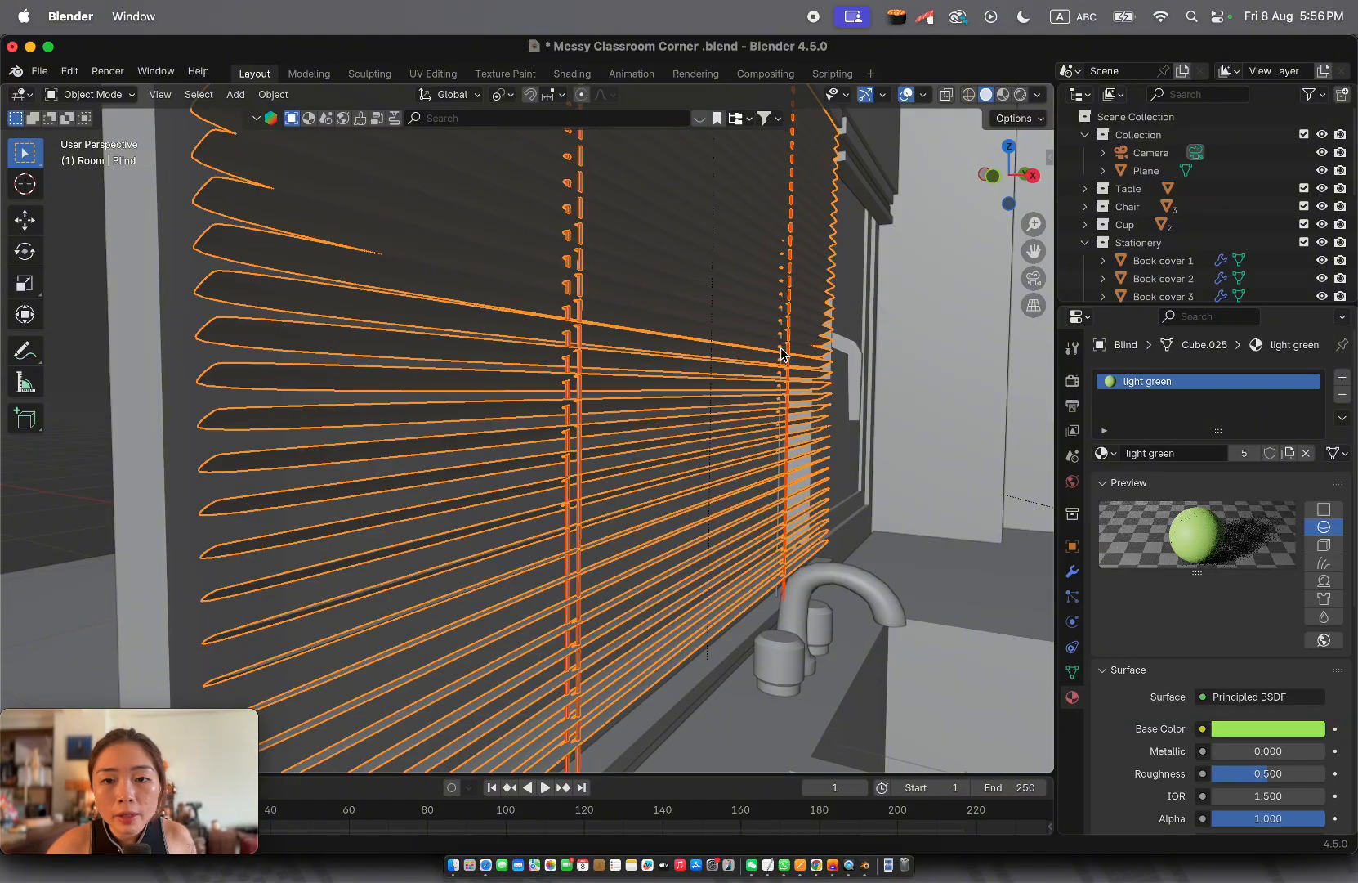
{"action": "key", "text": "super+z"}
{"action": "left_click", "coordinate": [731, 349], "text": "shift"}
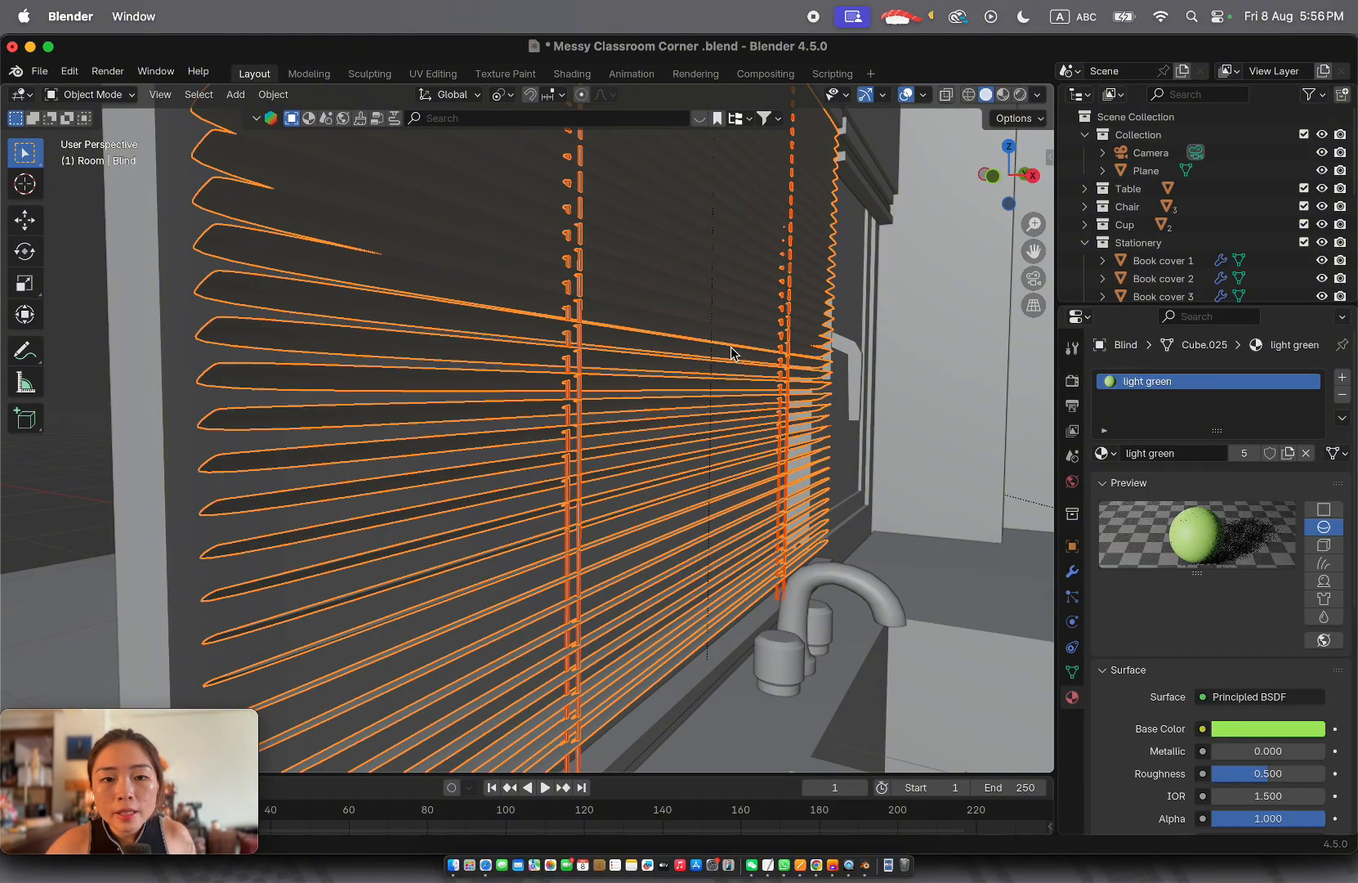
{"action": "left_click", "coordinate": [731, 349], "text": "shift"}
{"action": "left_click", "coordinate": [732, 349], "text": "shift"}
{"action": "scroll", "coordinate": [732, 353], "scroll_direction": "down", "scroll_amount": 8}
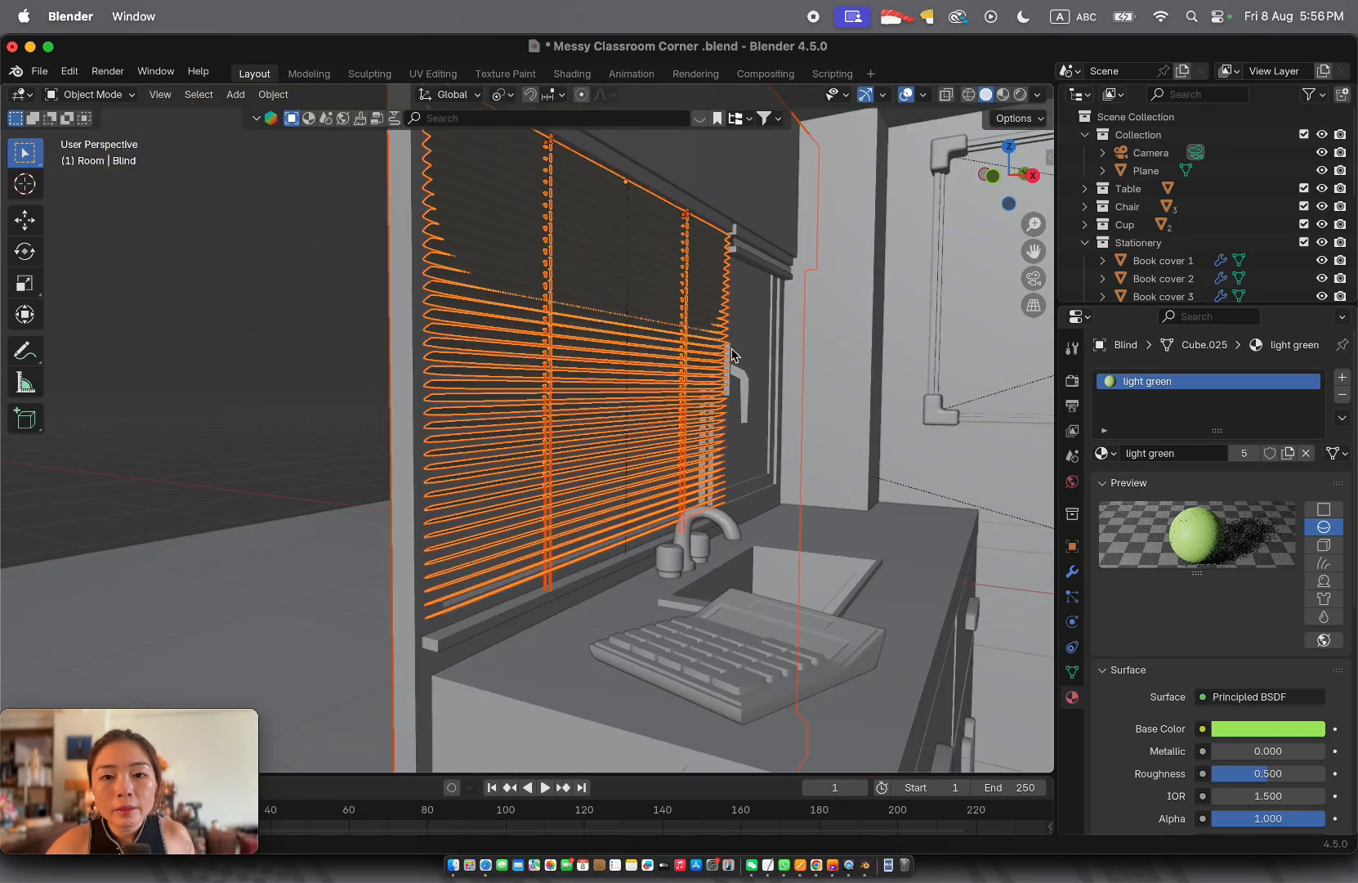
{"action": "scroll", "coordinate": [731, 353], "scroll_direction": "right", "scroll_amount": 10}
Enlarge the scene's object list, expand Blind head, and identify the large window's blind strings 1 to 4
{"action": "left_click_drag", "start_coordinate": [1168, 308], "coordinate": [1165, 496]}
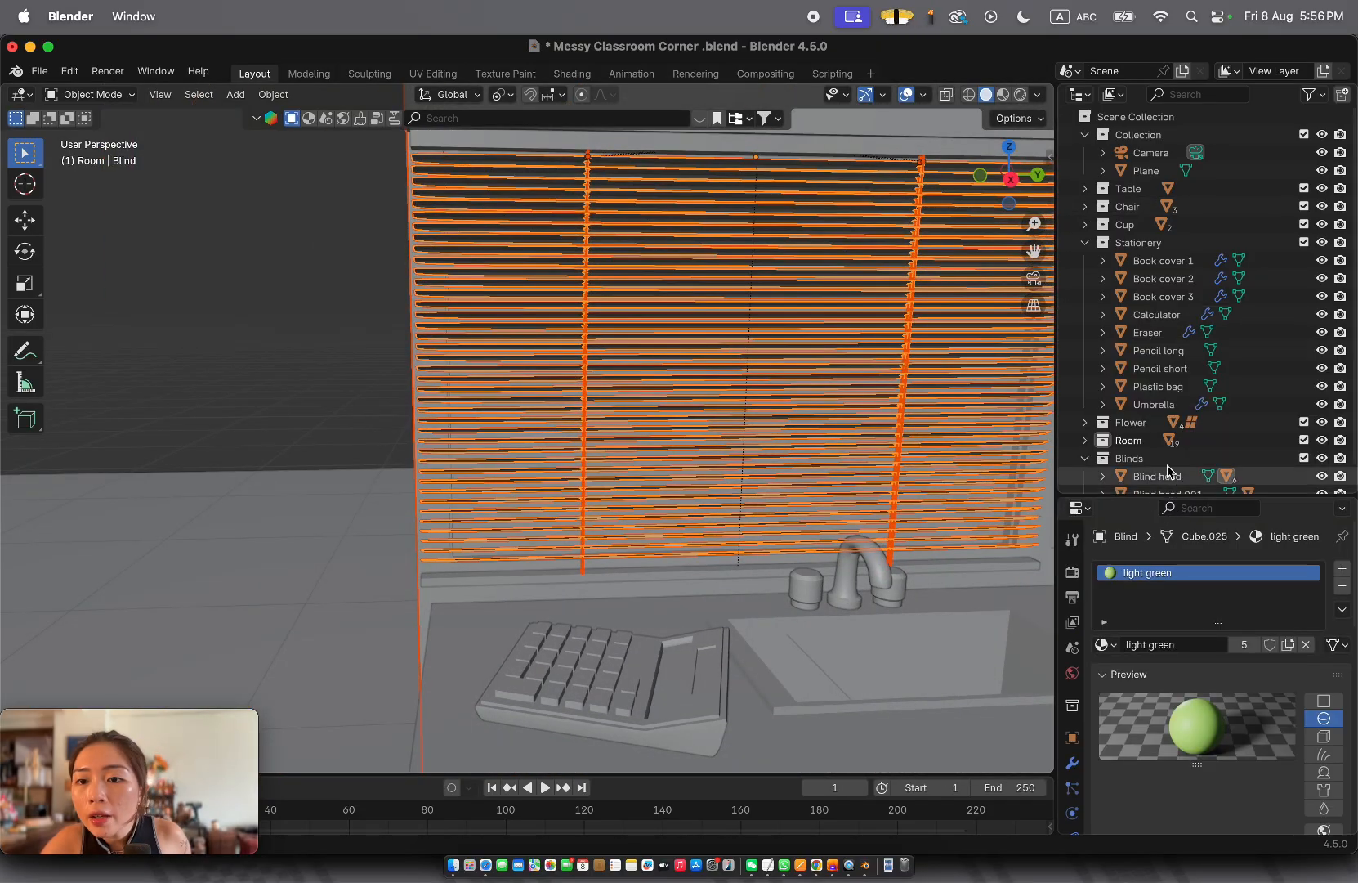
{"action": "scroll", "coordinate": [1204, 309], "scroll_direction": "down", "scroll_amount": 1}
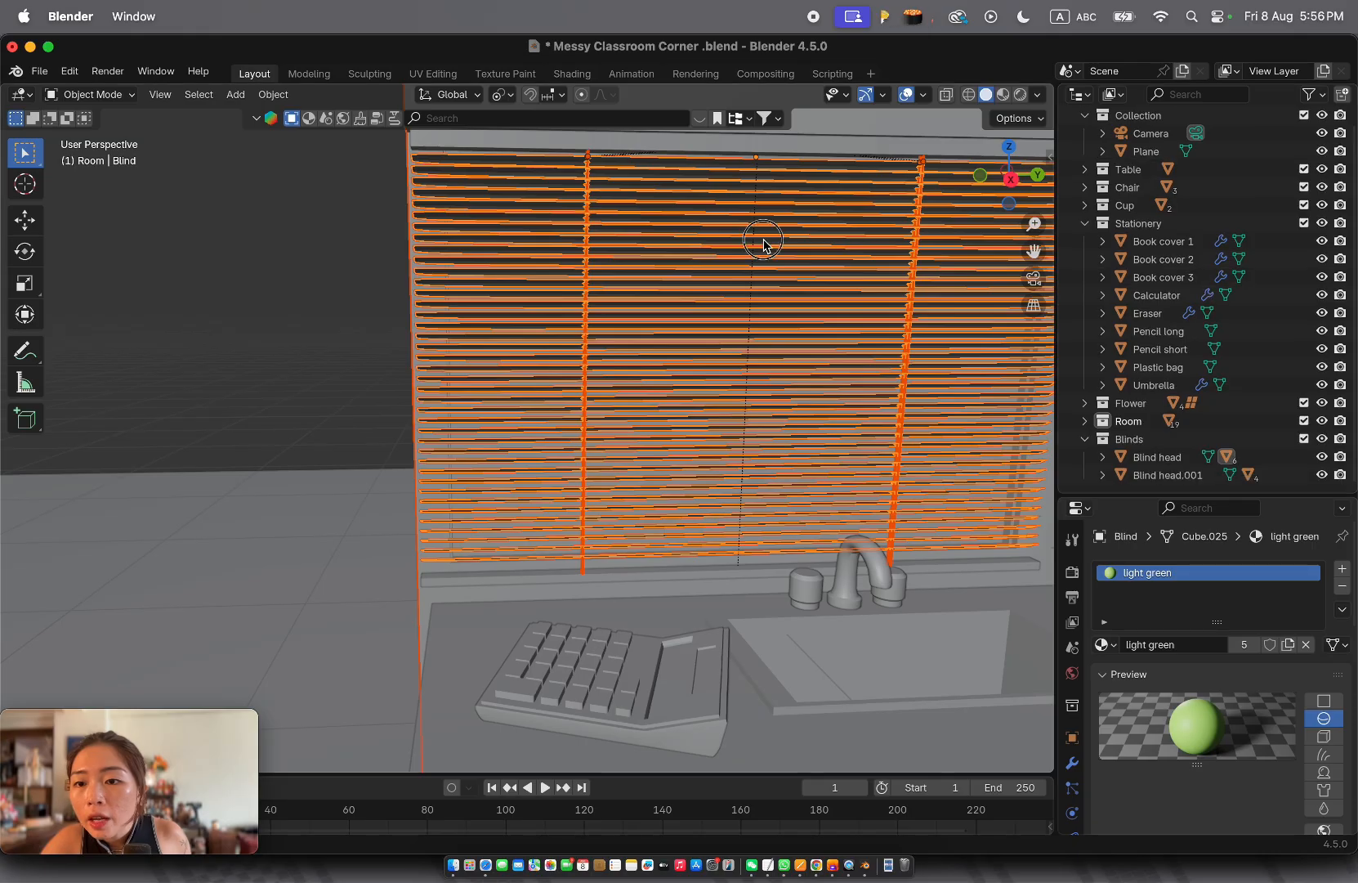
{"action": "left_click", "coordinate": [754, 208]}
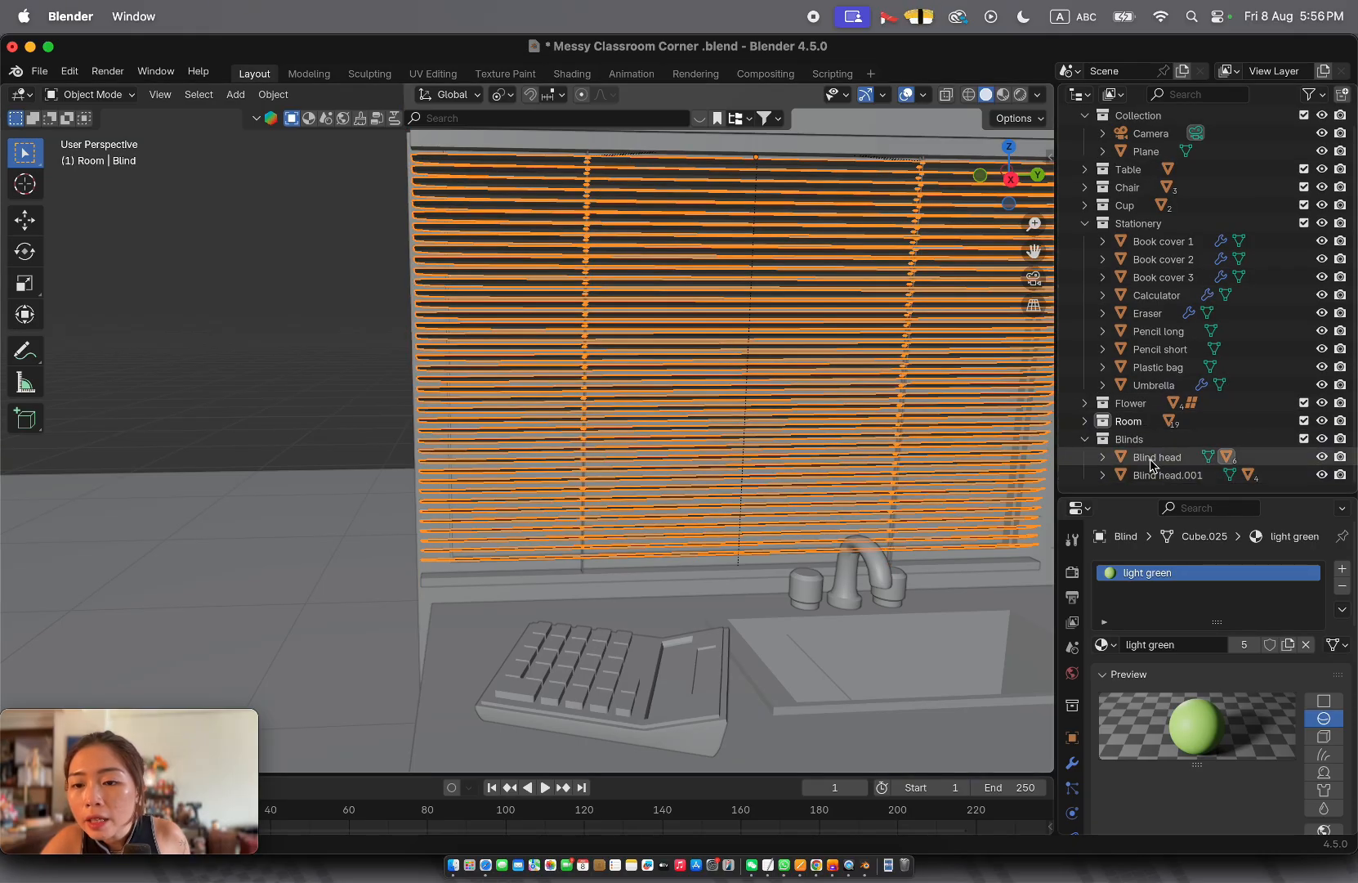
{"action": "left_click", "coordinate": [1102, 457]}
{"action": "scroll", "coordinate": [1226, 421], "scroll_direction": "down", "scroll_amount": 3}
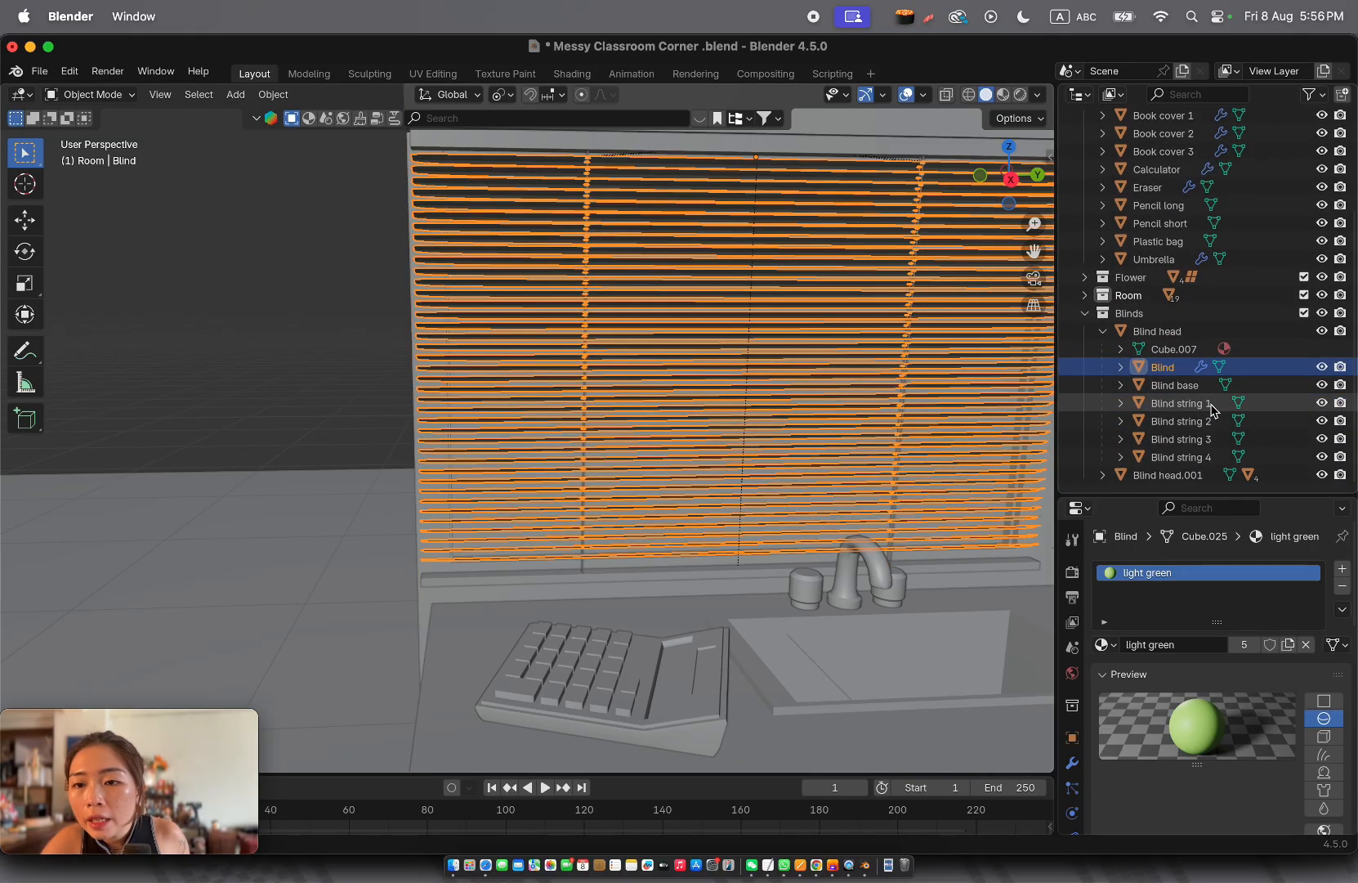
{"action": "left_click", "coordinate": [1211, 410]}
{"action": "left_click", "coordinate": [1208, 421]}
{"action": "left_click", "coordinate": [1201, 439]}
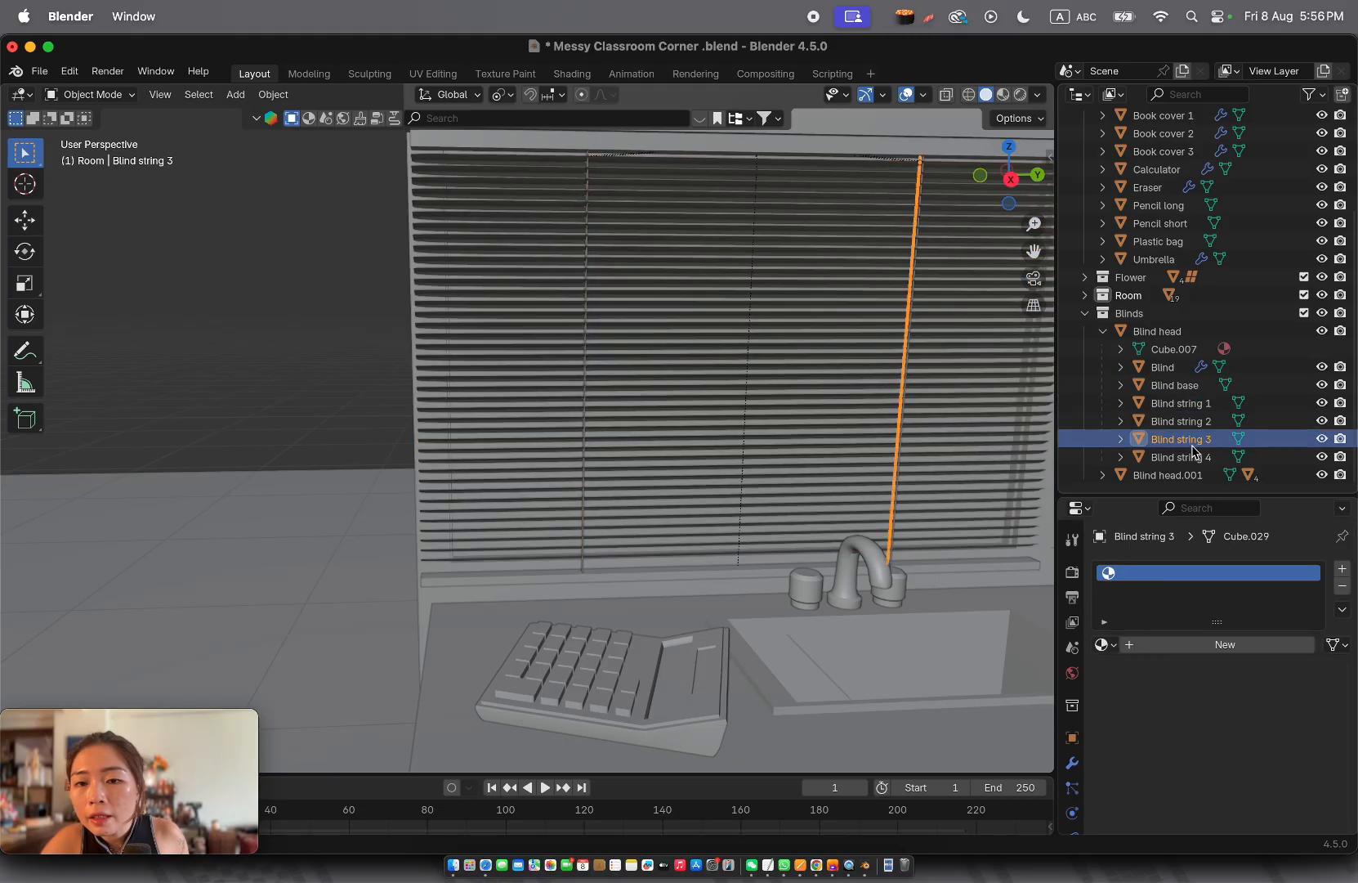
{"action": "left_click", "coordinate": [1196, 457]}
Create a new material on Blind string 1 and name it "string yellow"
{"action": "left_click", "coordinate": [1198, 403]}
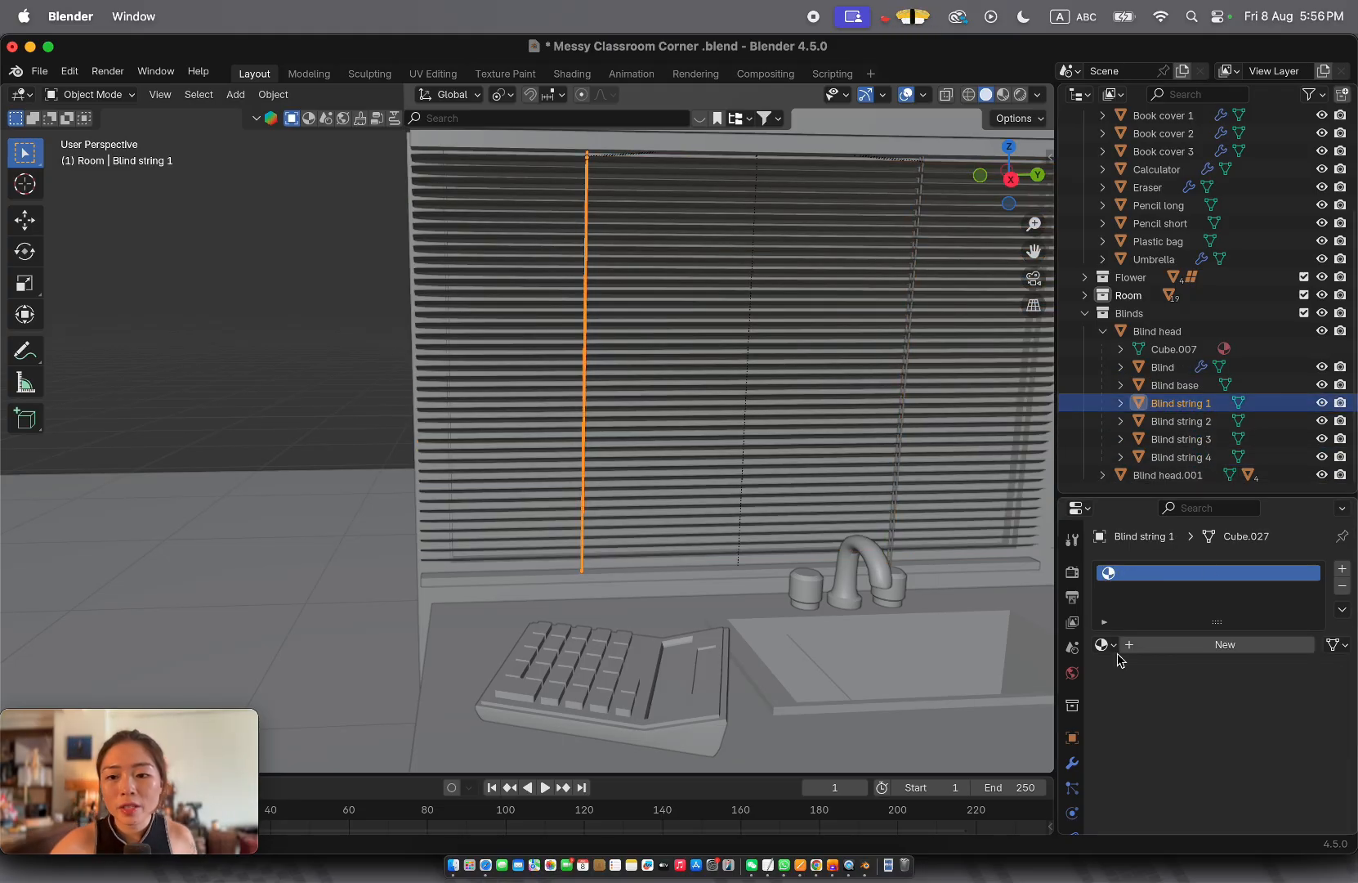
{"action": "left_click", "coordinate": [1218, 645]}
{"action": "left_click", "coordinate": [1104, 644]}
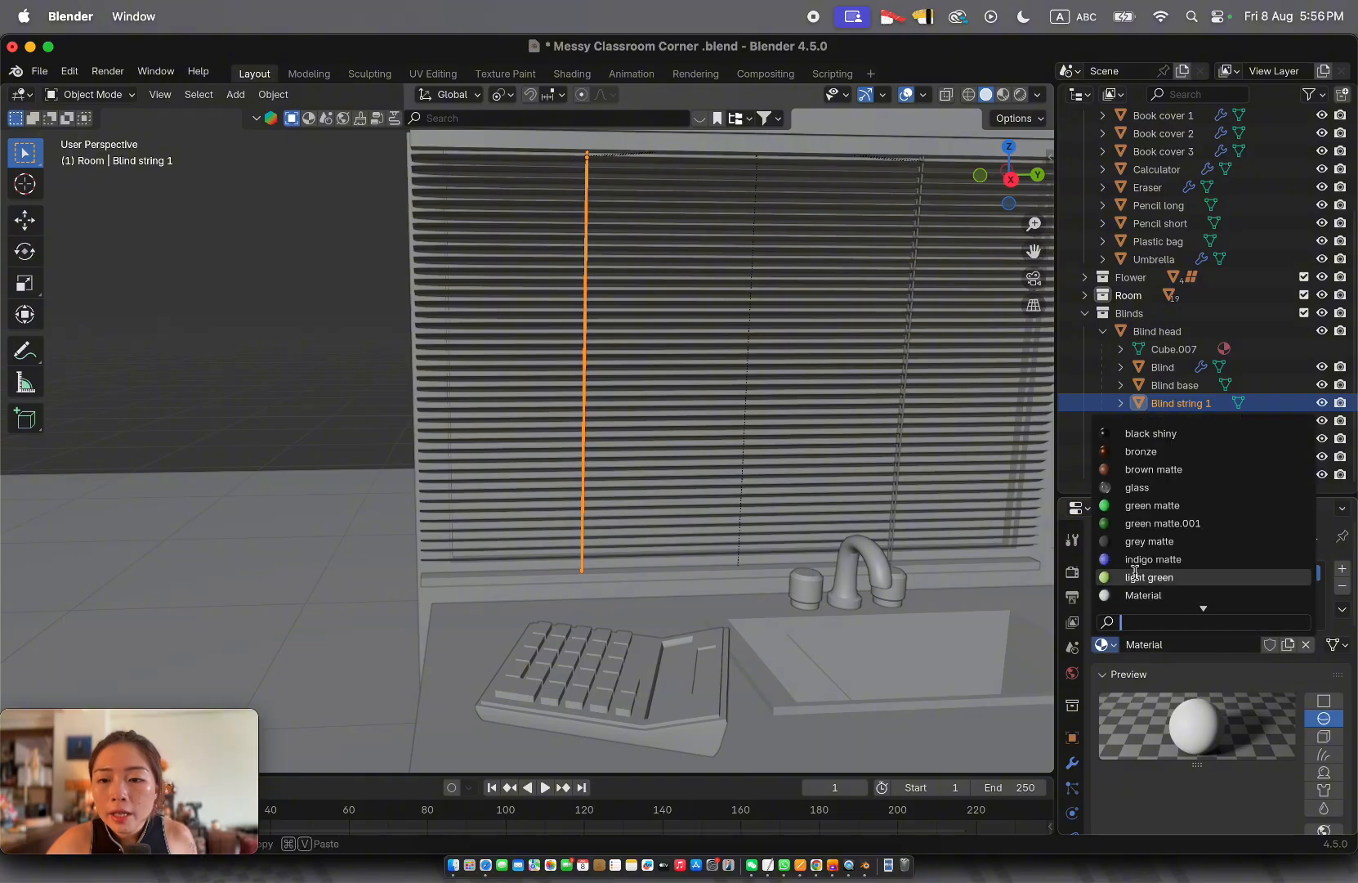
{"action": "left_click", "coordinate": [1174, 645]}
{"action": "type", "text": "string "}
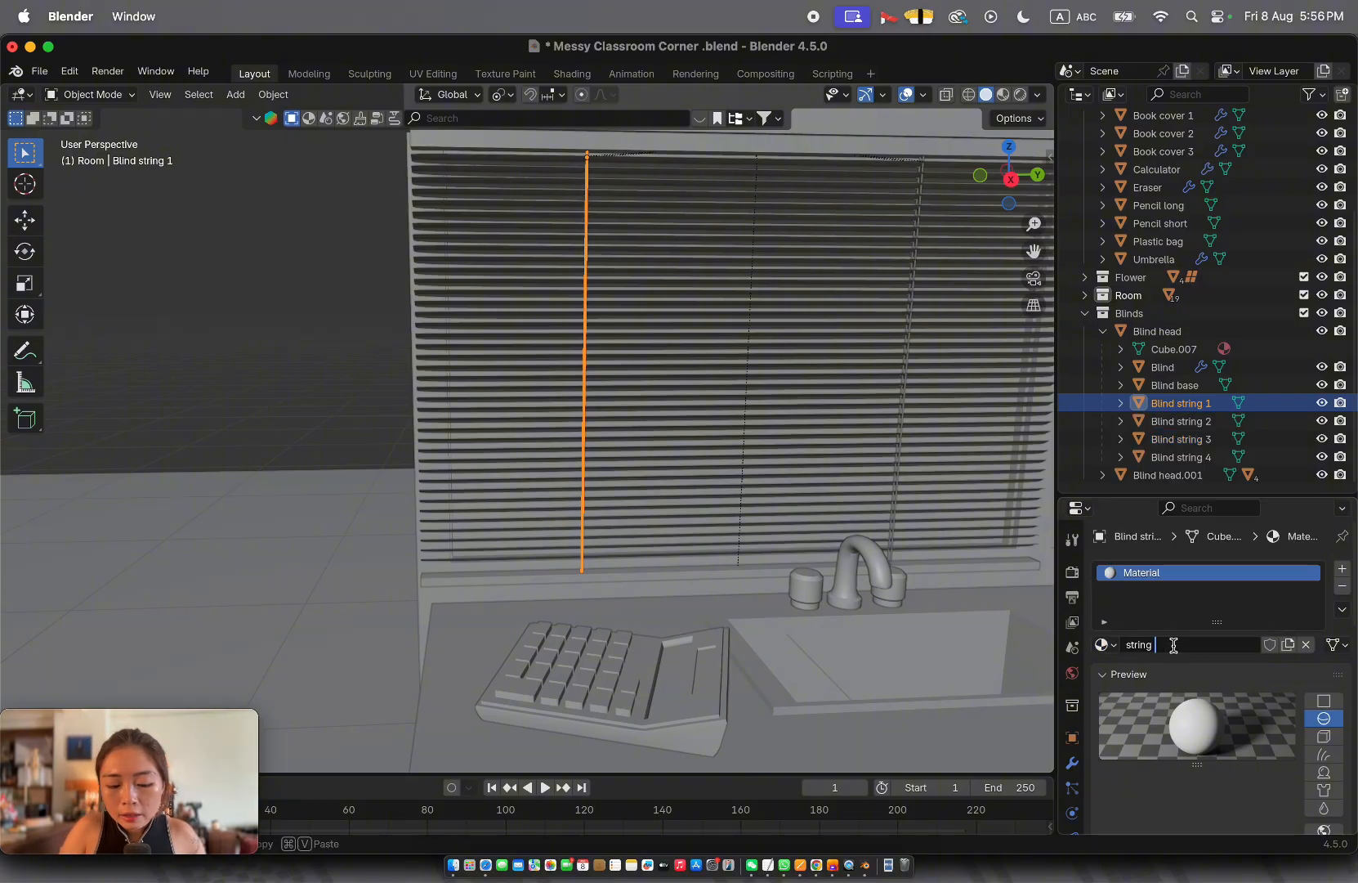
{"action": "type", "text": "yel"}
{"action": "type", "text": "l"}
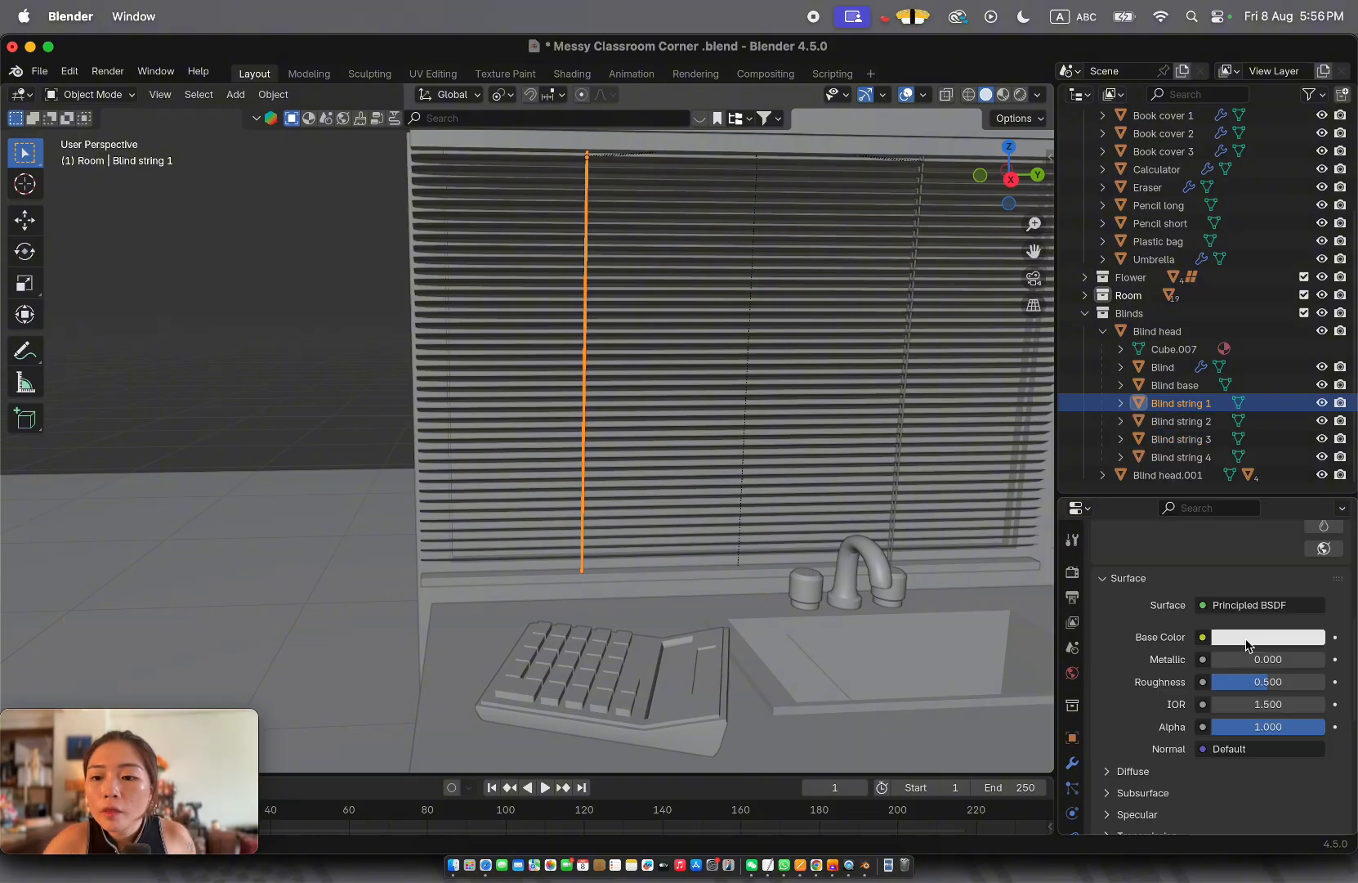
Set the string yellow material's base color to a muted, slightly darkened sandy yellow
{"action": "left_click", "coordinate": [1249, 638]}
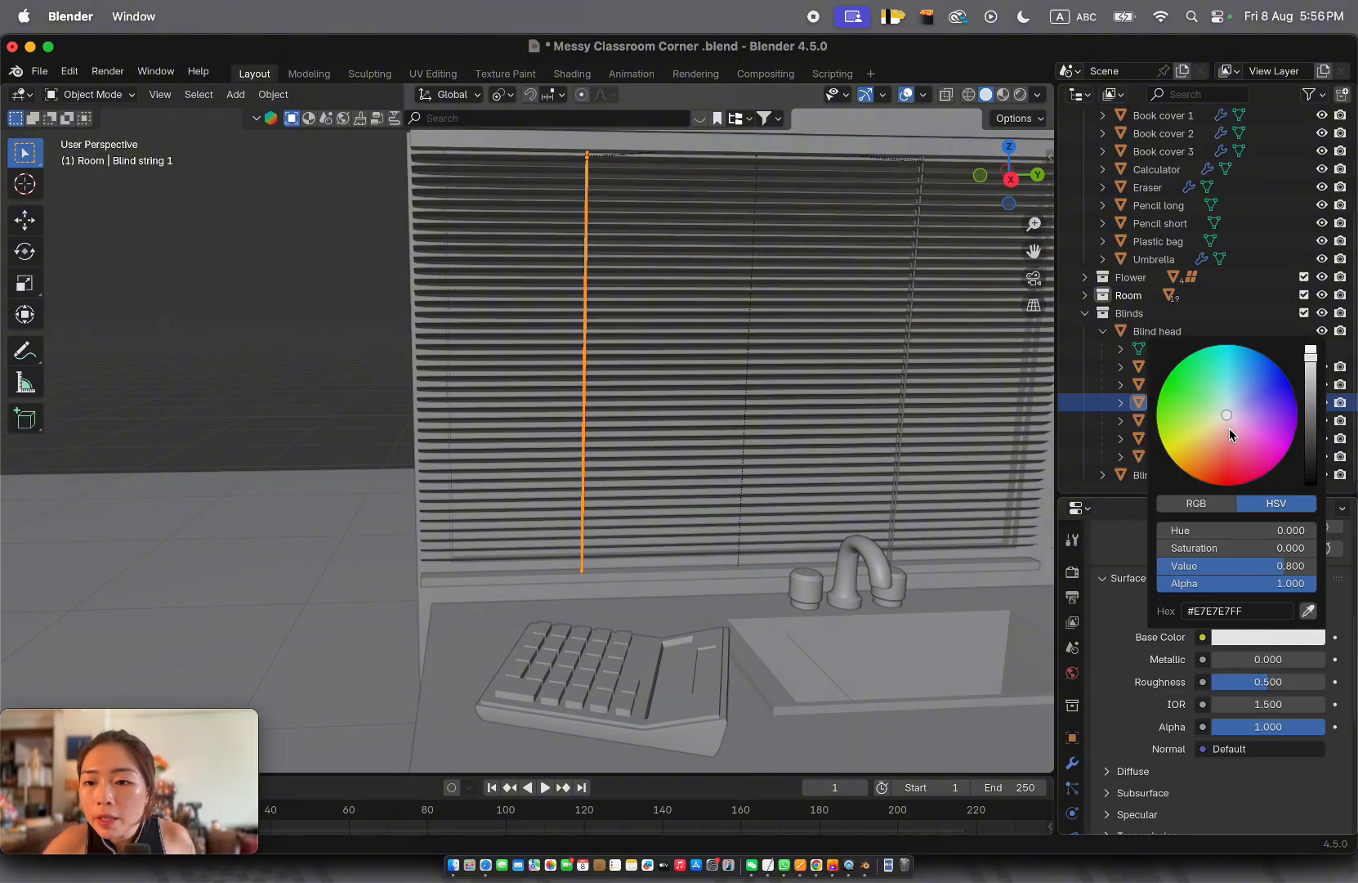
{"action": "left_click_drag", "start_coordinate": [1232, 435], "coordinate": [1211, 431]}
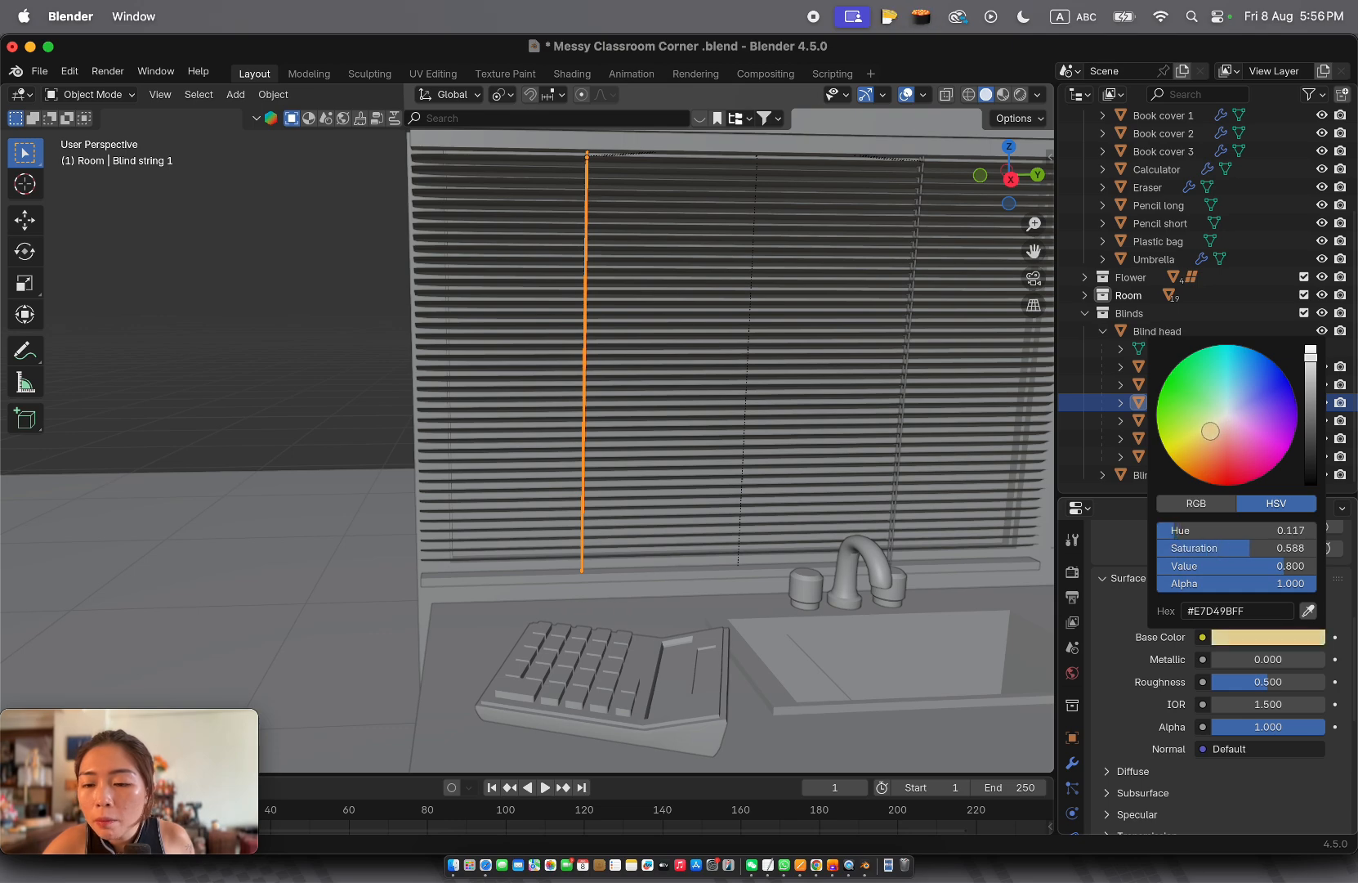
{"action": "left_click_drag", "start_coordinate": [1303, 378], "coordinate": [1304, 390]}
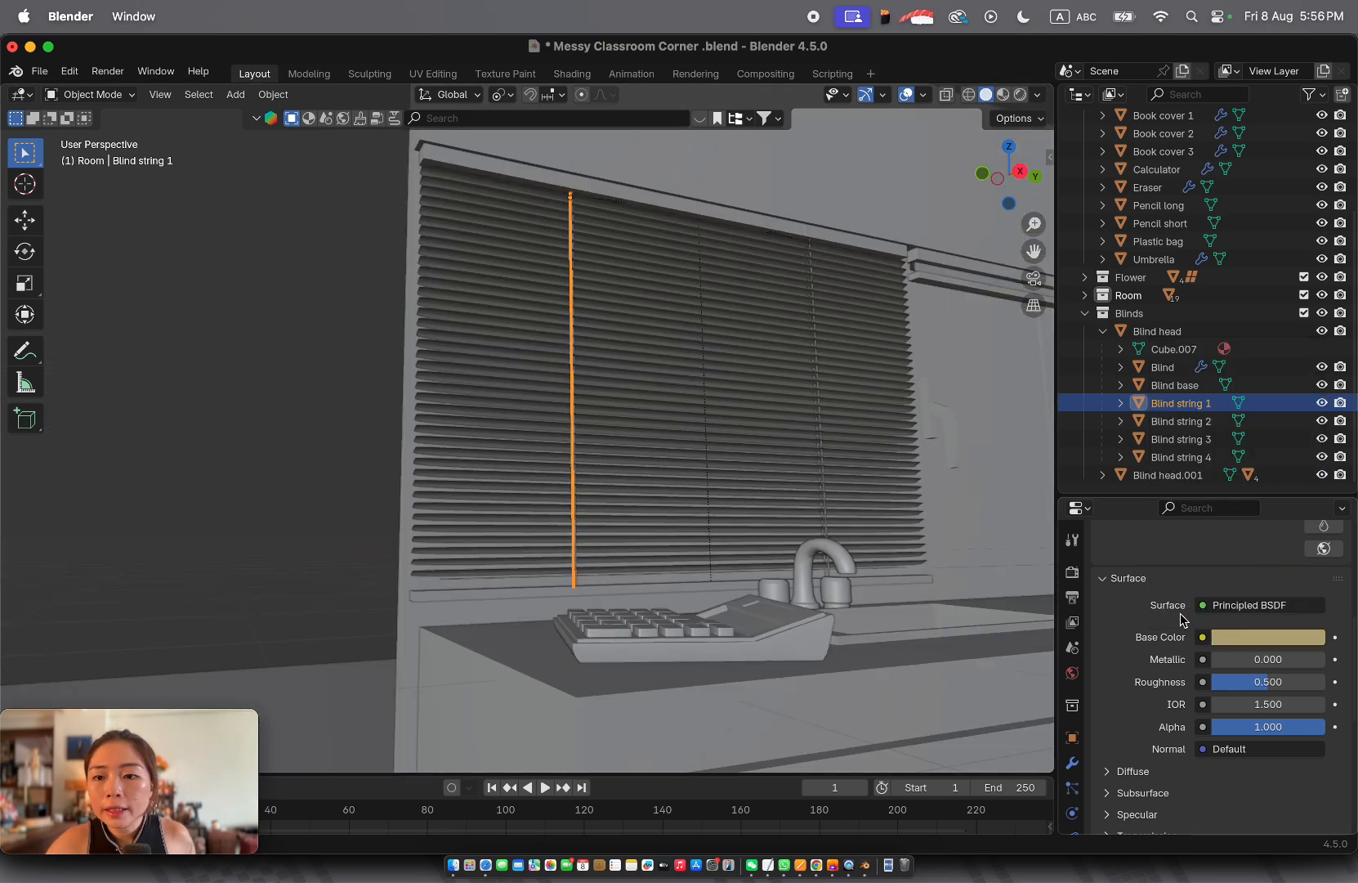
Apply the existing string yellow material to Blind string 2
{"action": "scroll", "coordinate": [1183, 602], "scroll_direction": "up", "scroll_amount": 8}
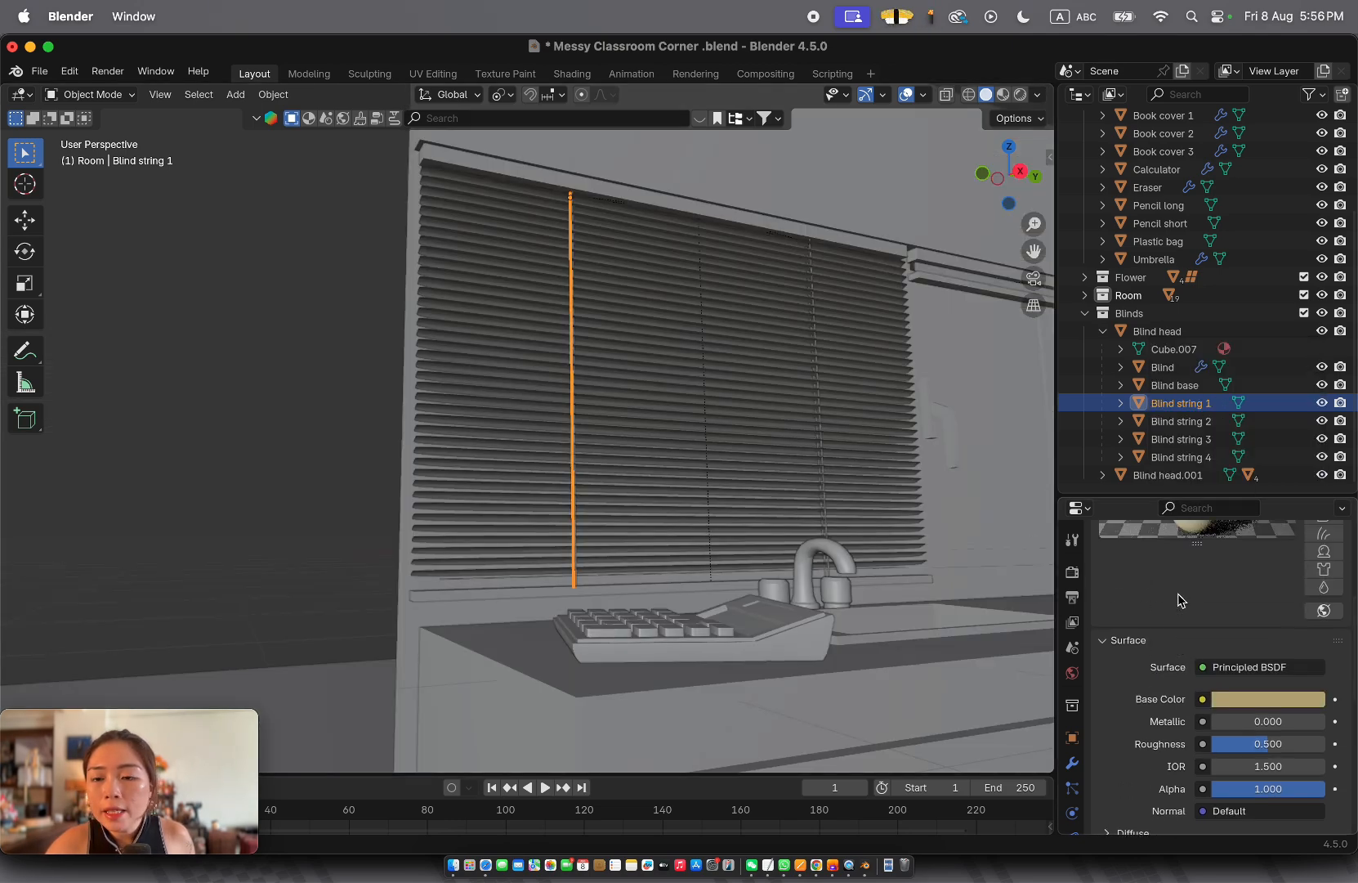
{"action": "left_click", "coordinate": [1181, 421]}
{"action": "left_click", "coordinate": [1104, 643]}
{"action": "type", "text": "str"}
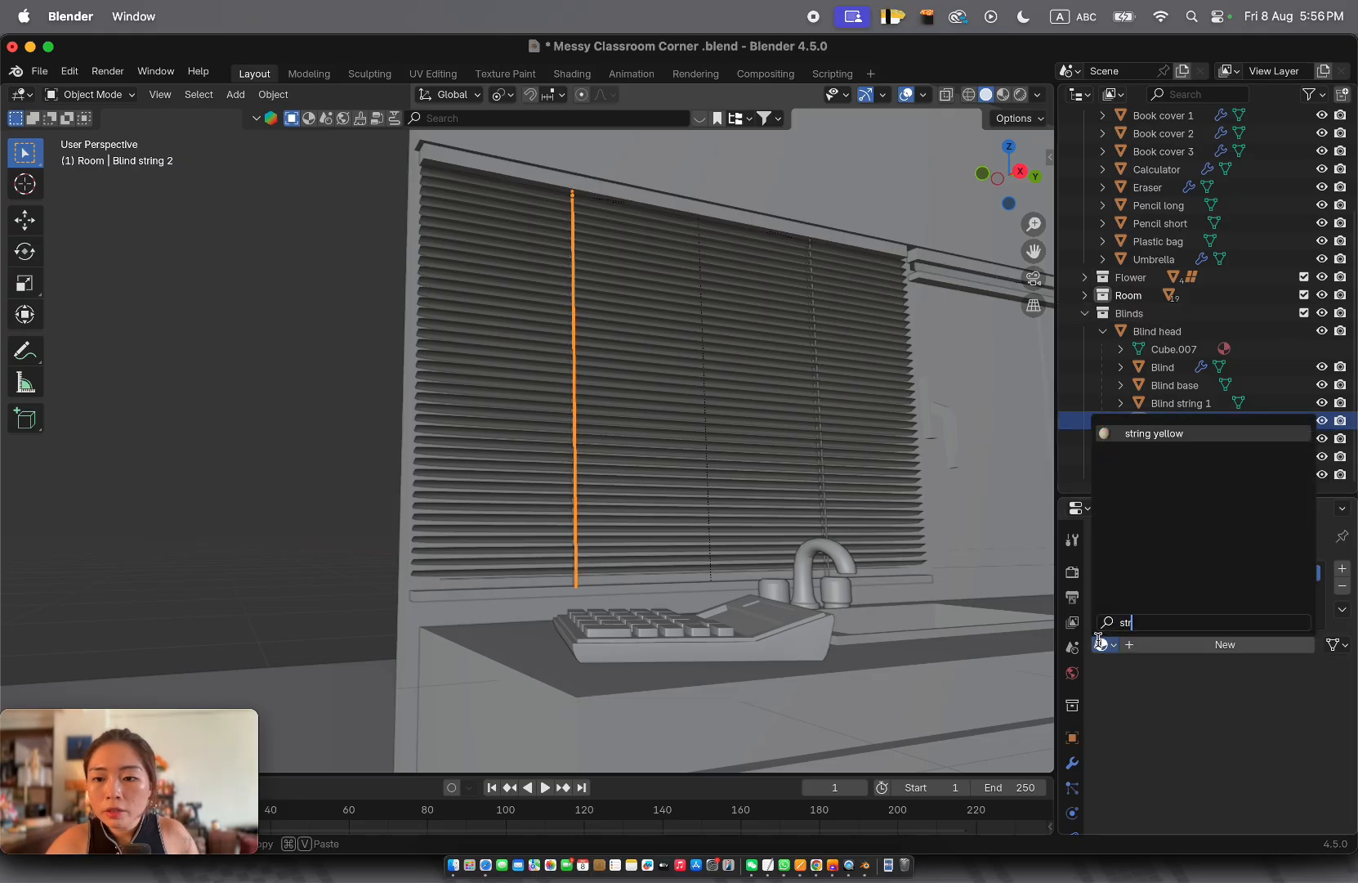
{"action": "left_click", "coordinate": [1154, 433]}
Apply the string yellow material to Blind string 3 and Blind string 4
{"action": "left_click", "coordinate": [1139, 438]}
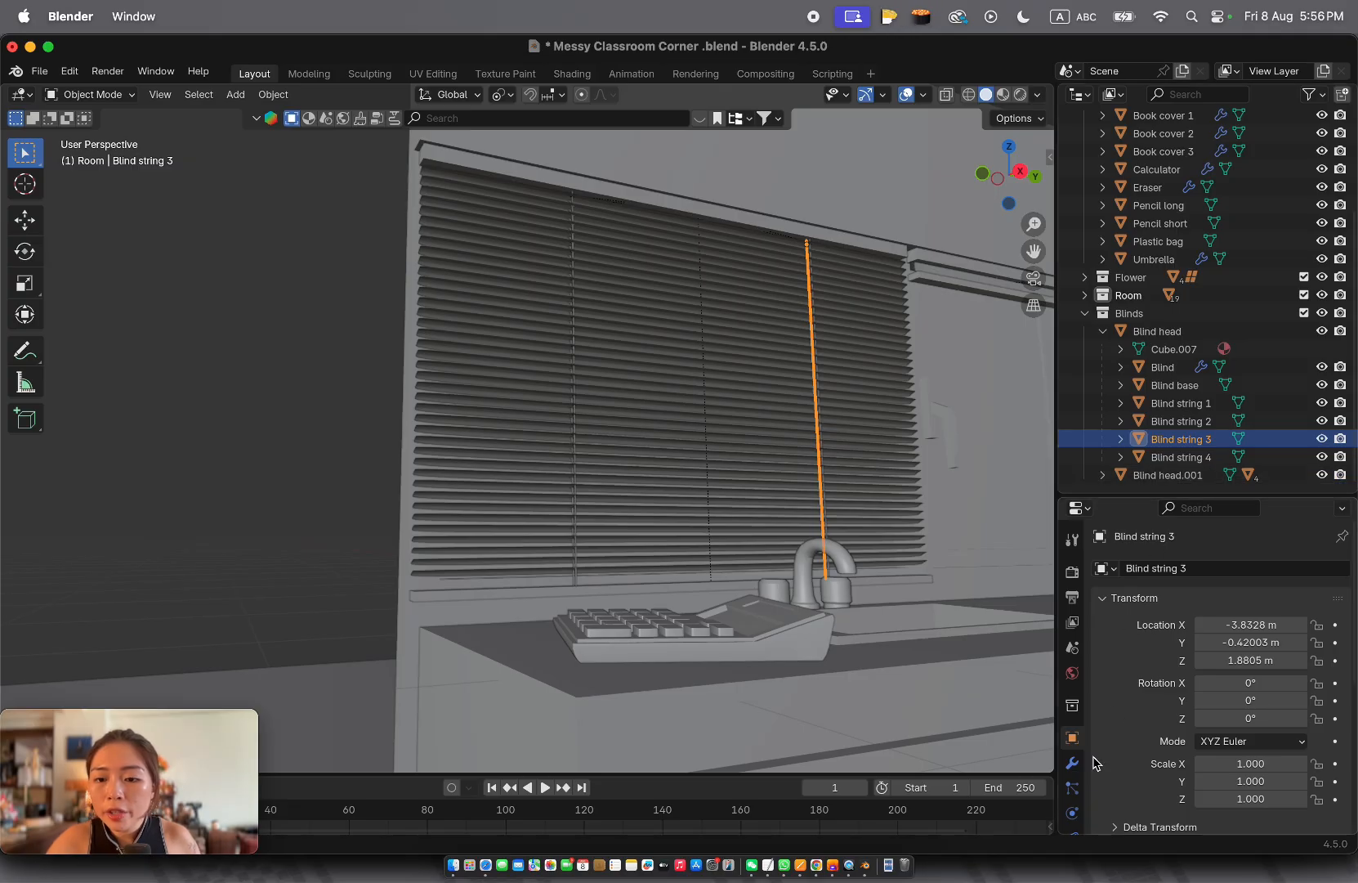
{"action": "scroll", "coordinate": [1074, 811], "scroll_direction": "down", "scroll_amount": 3}
{"action": "left_click", "coordinate": [1073, 812]}
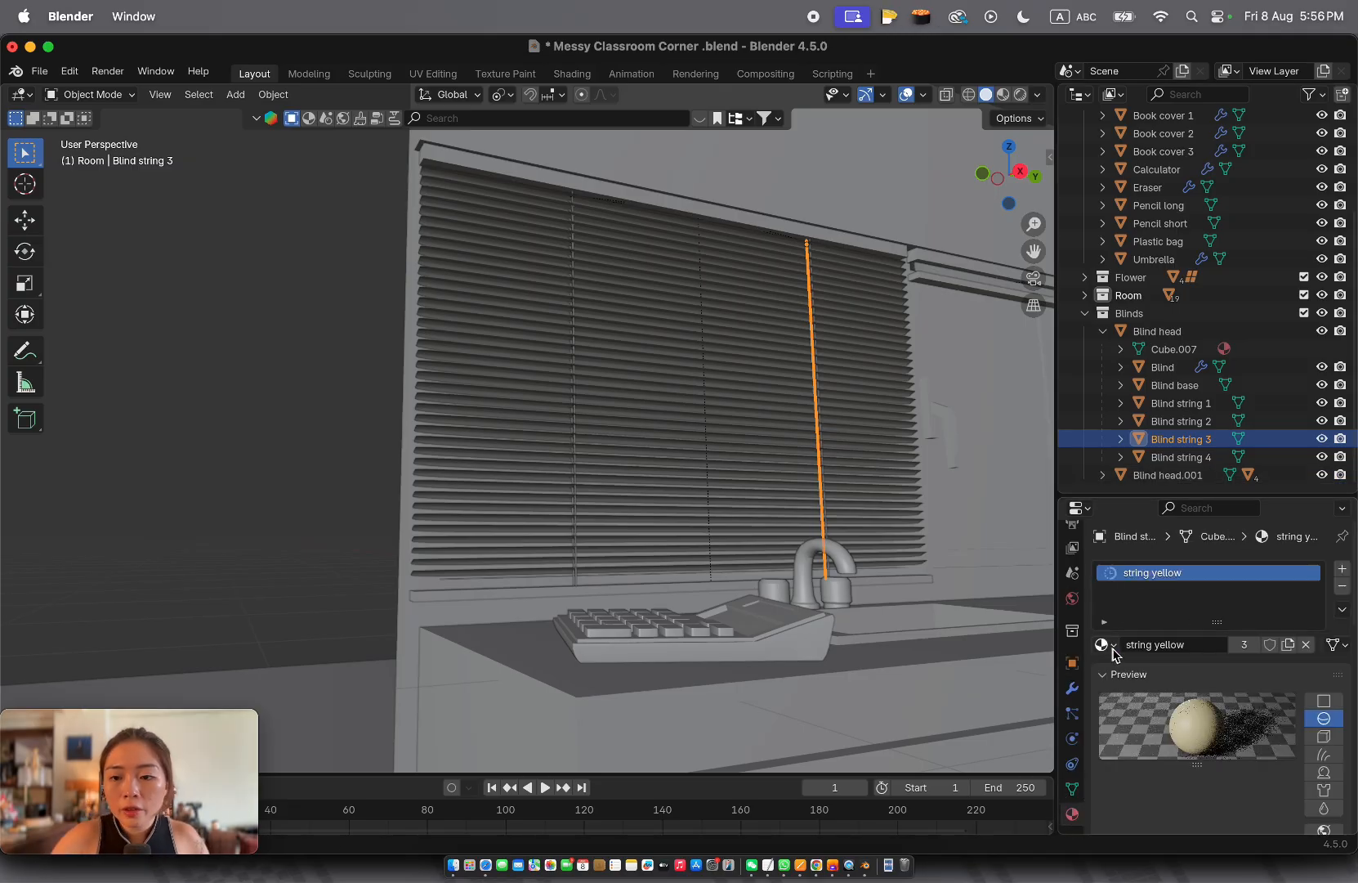
{"action": "left_click", "coordinate": [1177, 457]}
{"action": "left_click", "coordinate": [1104, 645]}
{"action": "left_click", "coordinate": [1155, 447]}
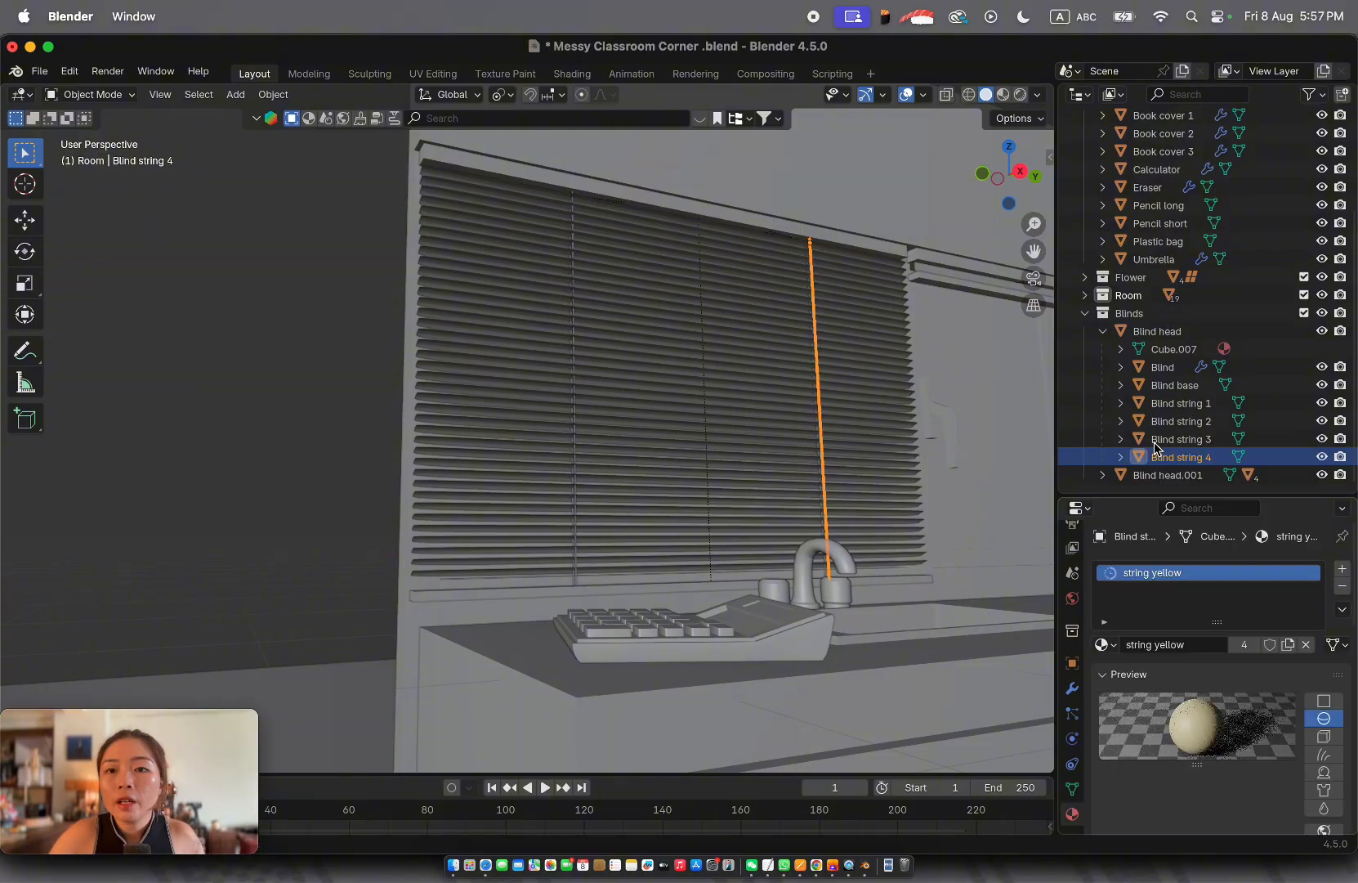
Switch the view to Material Preview shading and inspect the blinds and the rest of the classroom corner
{"action": "left_click", "coordinate": [1002, 93]}
{"action": "left_click", "coordinate": [864, 336]}
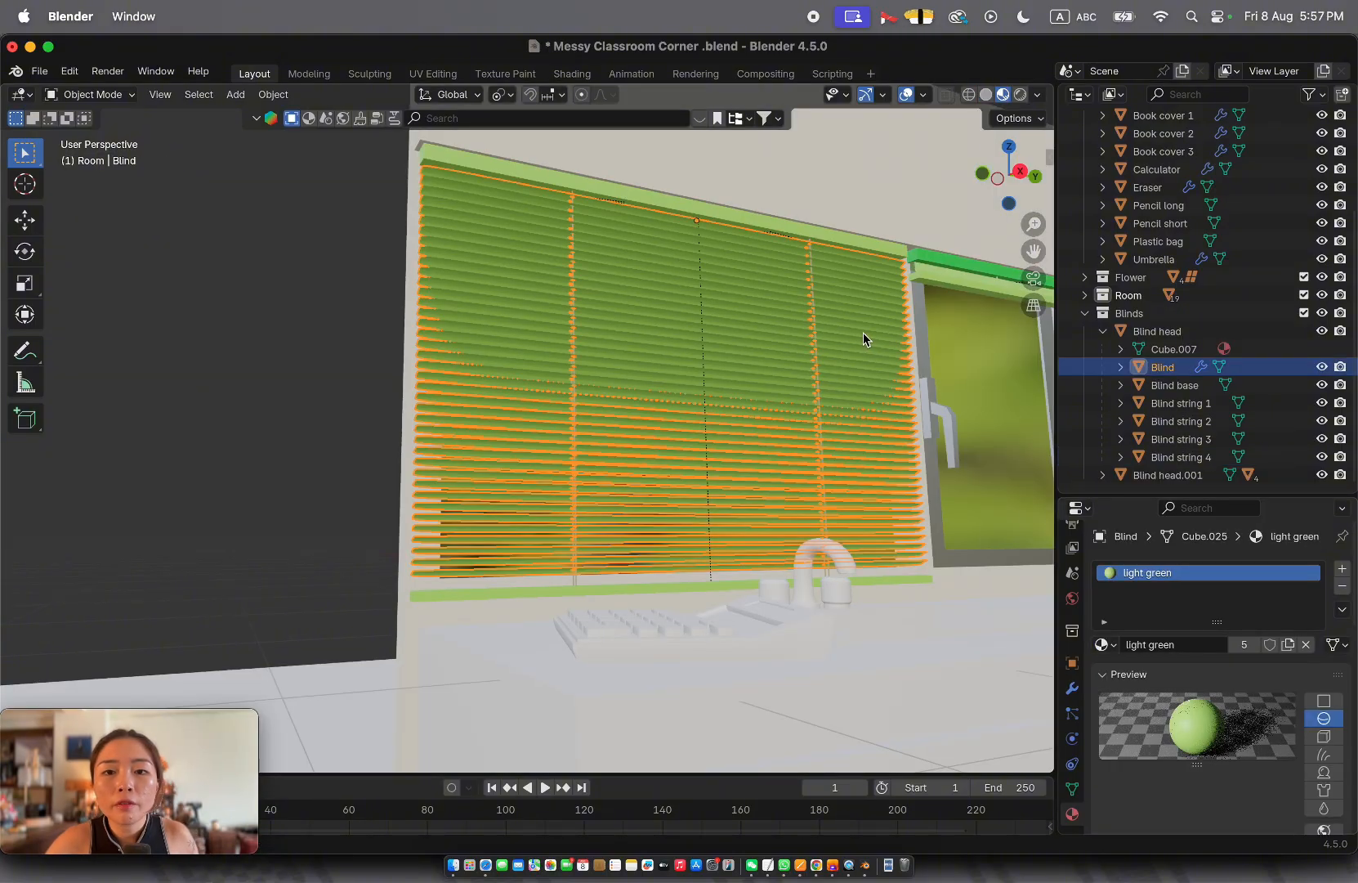
{"action": "scroll", "coordinate": [864, 337], "scroll_direction": "up", "scroll_amount": 5}
{"action": "scroll", "coordinate": [864, 337], "scroll_direction": "right", "scroll_amount": 5, "text": "shift"}
{"action": "scroll", "coordinate": [864, 337], "scroll_direction": "down", "scroll_amount": 8}
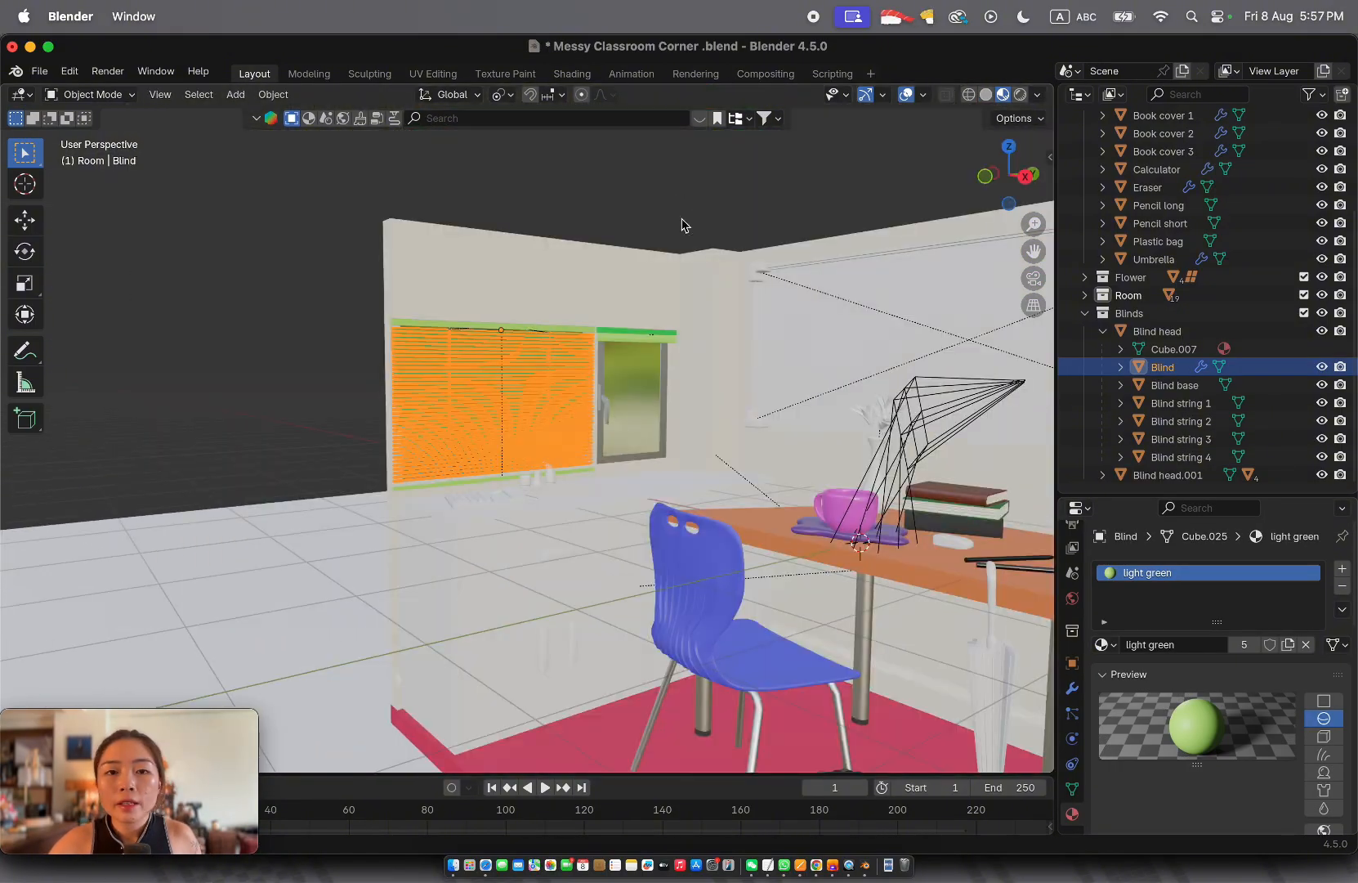
{"action": "left_click", "coordinate": [683, 220]}
{"action": "scroll", "coordinate": [691, 388], "scroll_direction": "right", "scroll_amount": 5, "text": "shift"}
{"action": "left_click", "coordinate": [689, 388]}
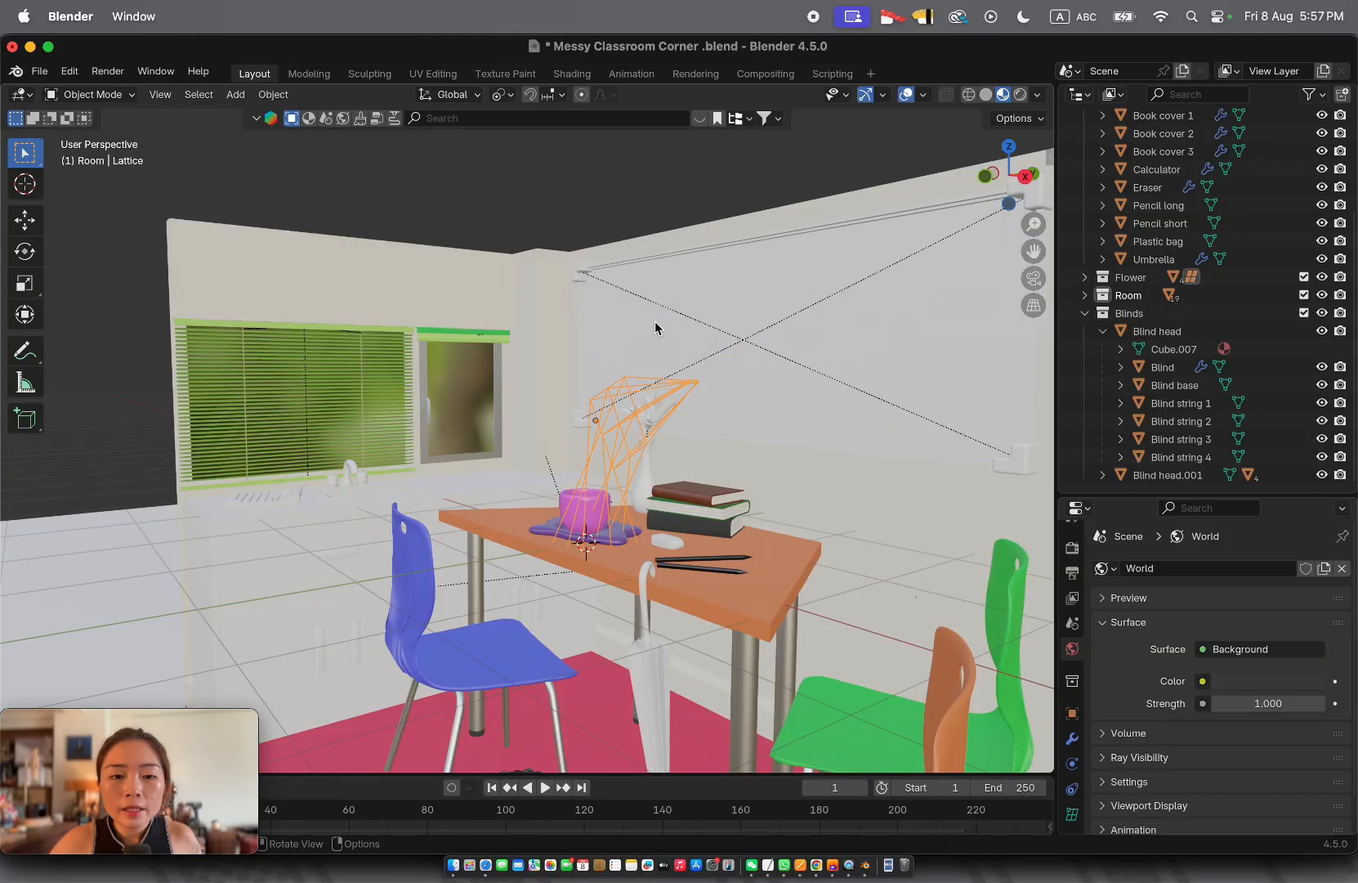
Delete the leftover lattice object standing above the desk
{"action": "scroll", "coordinate": [671, 395], "scroll_direction": "up", "scroll_amount": 8}
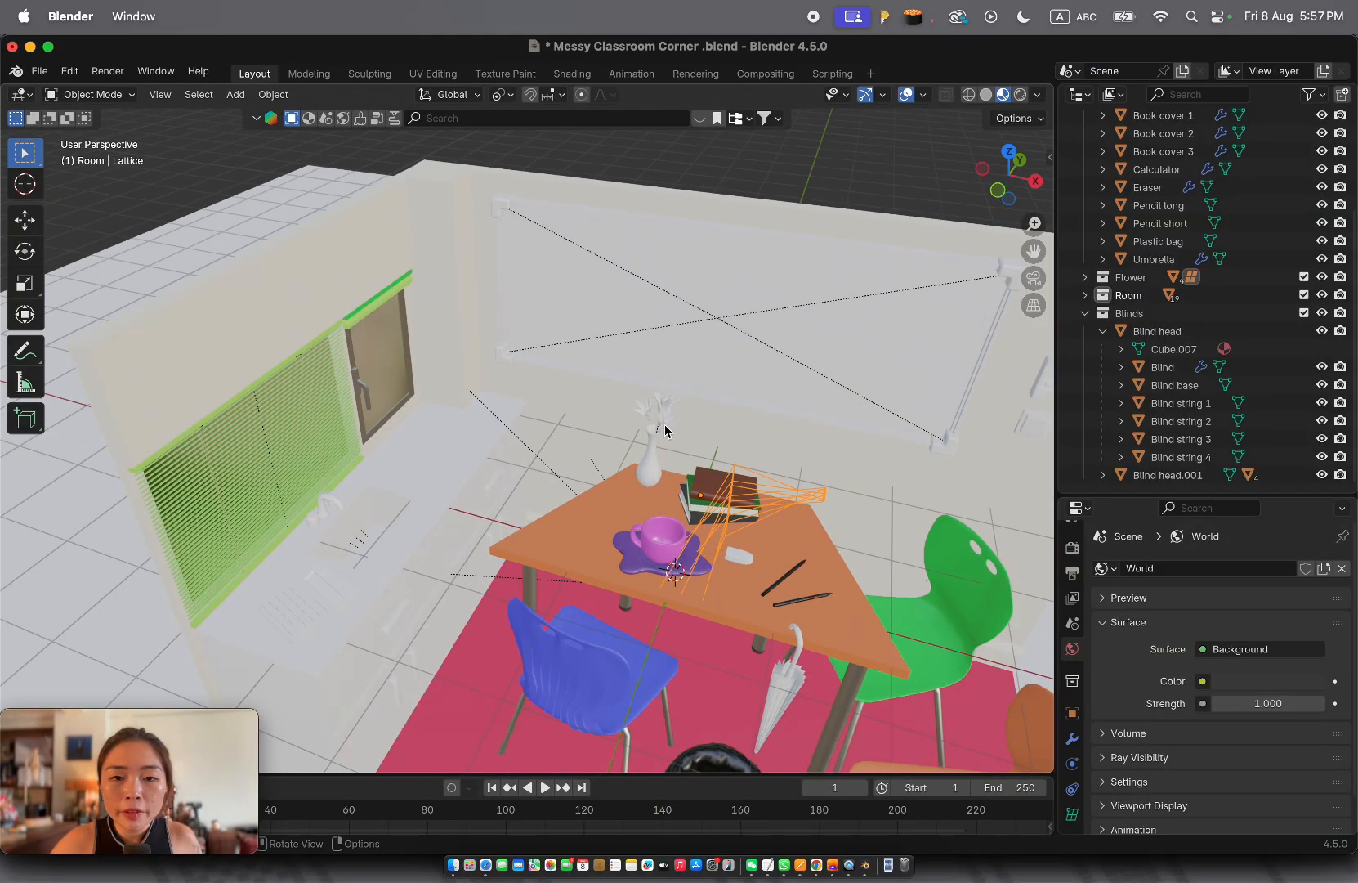
{"action": "key", "text": "x"}
{"action": "left_click", "coordinate": [785, 510]}
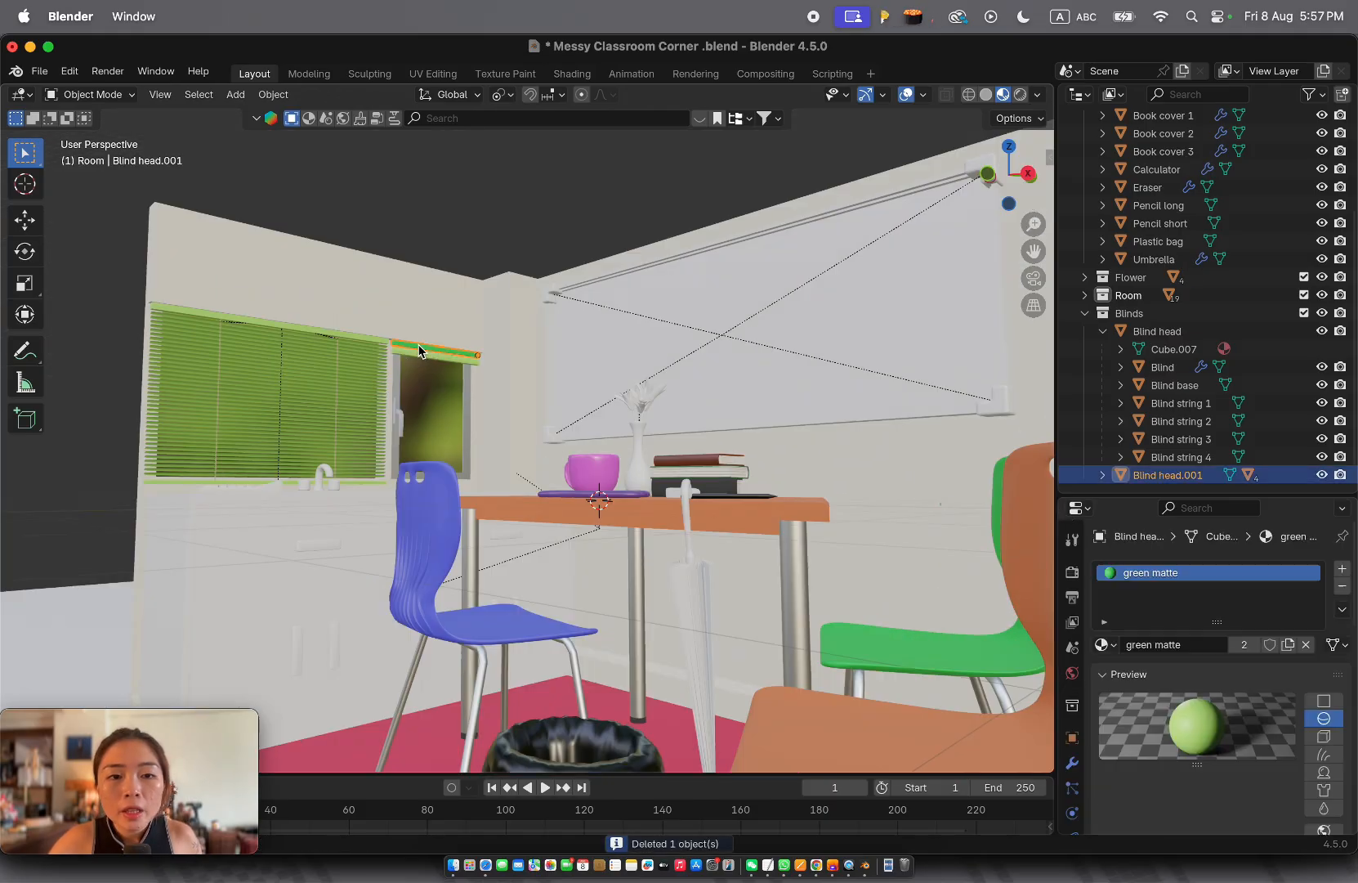
Replace the green matte material on Blind head.001 above the small window with the existing light green material
{"action": "left_click", "coordinate": [1102, 644]}
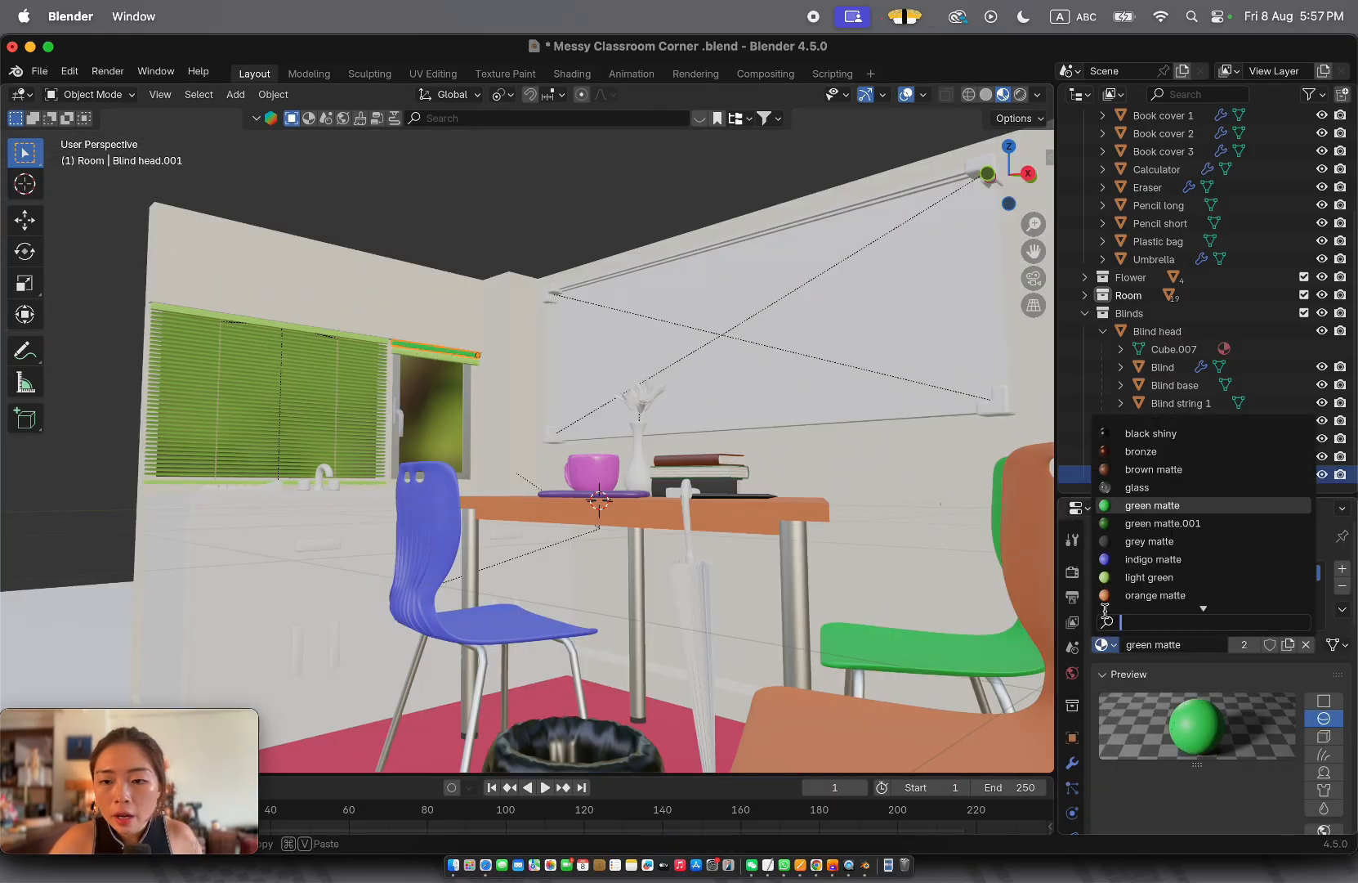
{"action": "left_click", "coordinate": [1128, 572]}
{"action": "left_click", "coordinate": [534, 261]}
{"action": "scroll", "coordinate": [533, 259], "scroll_direction": "up", "scroll_amount": 5}
{"action": "scroll", "coordinate": [533, 259], "scroll_direction": "right", "scroll_amount": 5, "text": "shift"}
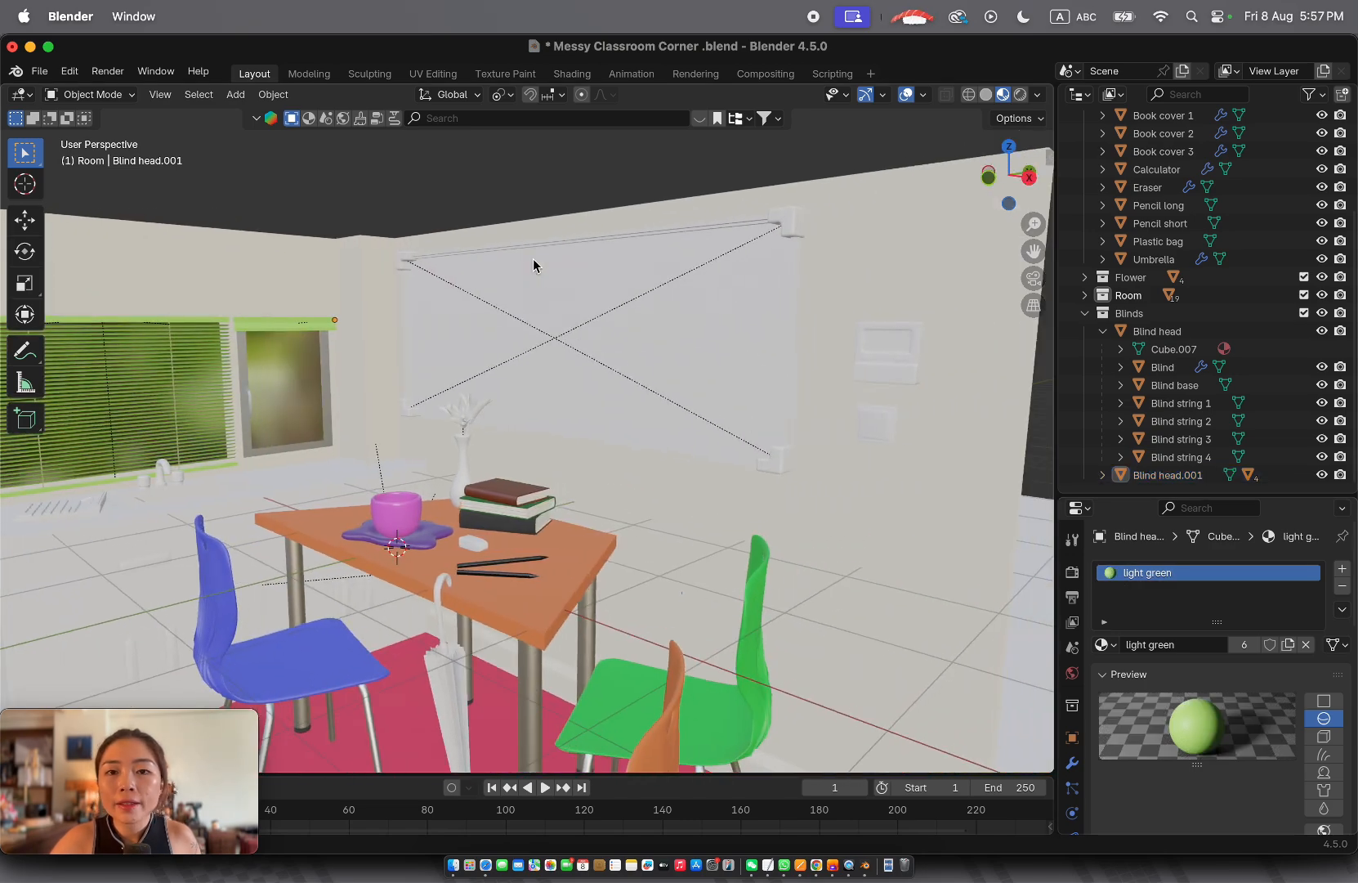
{"action": "scroll", "coordinate": [560, 214], "scroll_direction": "left", "scroll_amount": 5}
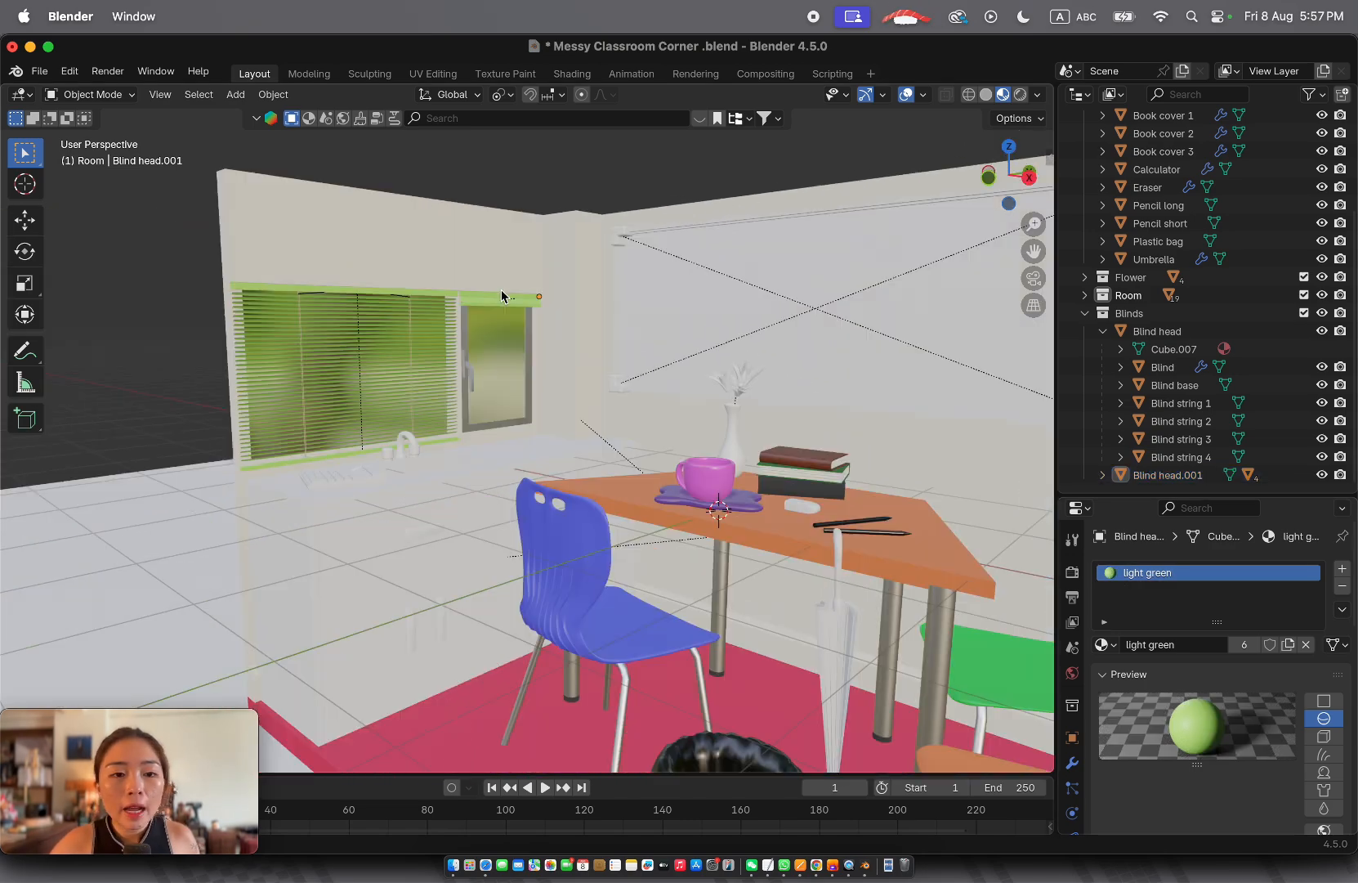
Isolate the counter together with the sink pipe and its two controllers, and view them in Solid shading
{"action": "left_click", "coordinate": [432, 521]}
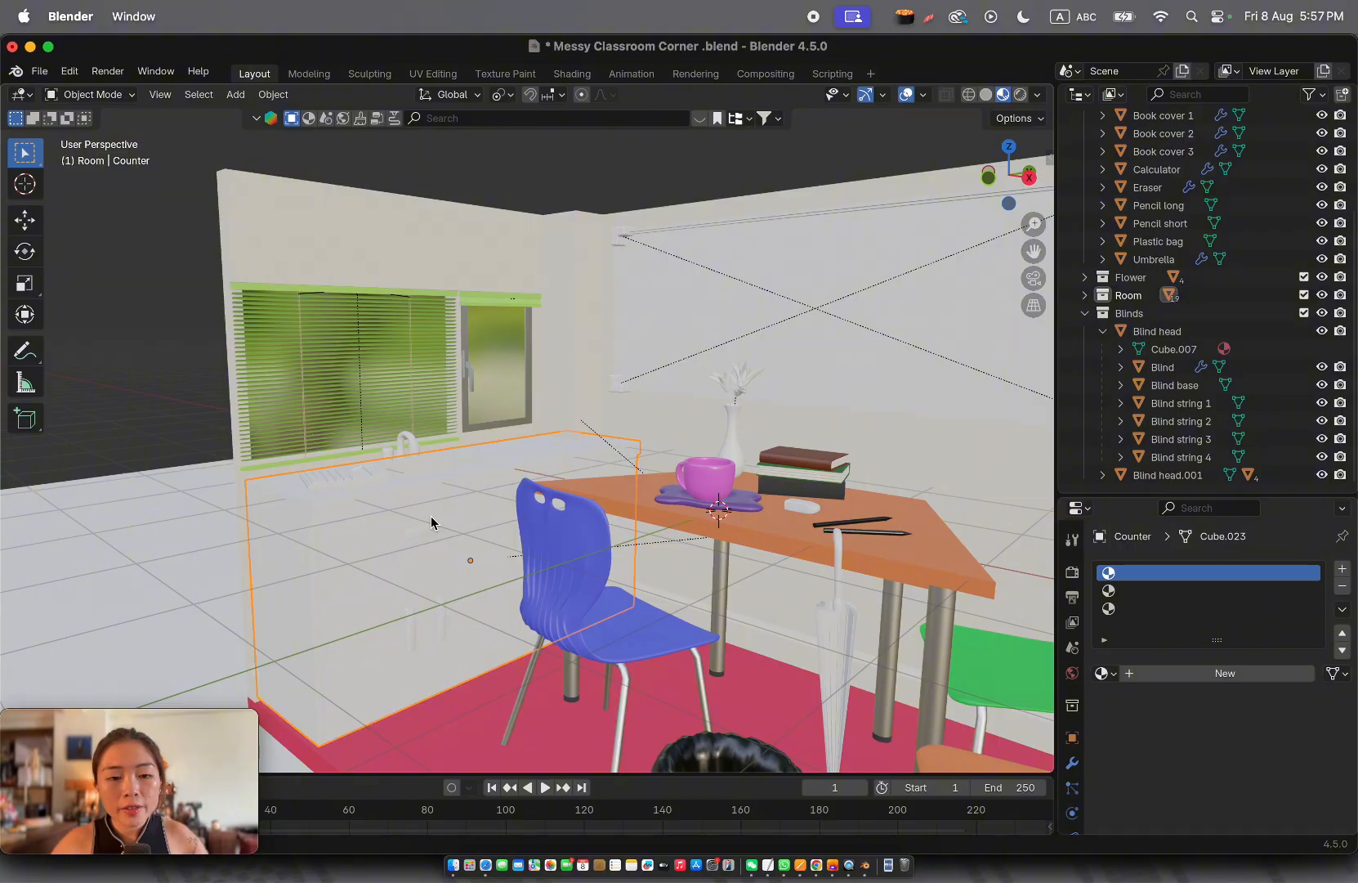
{"action": "key", "text": "shift+h"}
{"action": "scroll", "coordinate": [394, 479], "scroll_direction": "up", "scroll_amount": 5}
{"action": "scroll", "coordinate": [394, 479], "scroll_direction": "right", "scroll_amount": 5}
{"action": "key", "text": "super+z"}
{"action": "left_click", "coordinate": [423, 424], "text": "shift"}
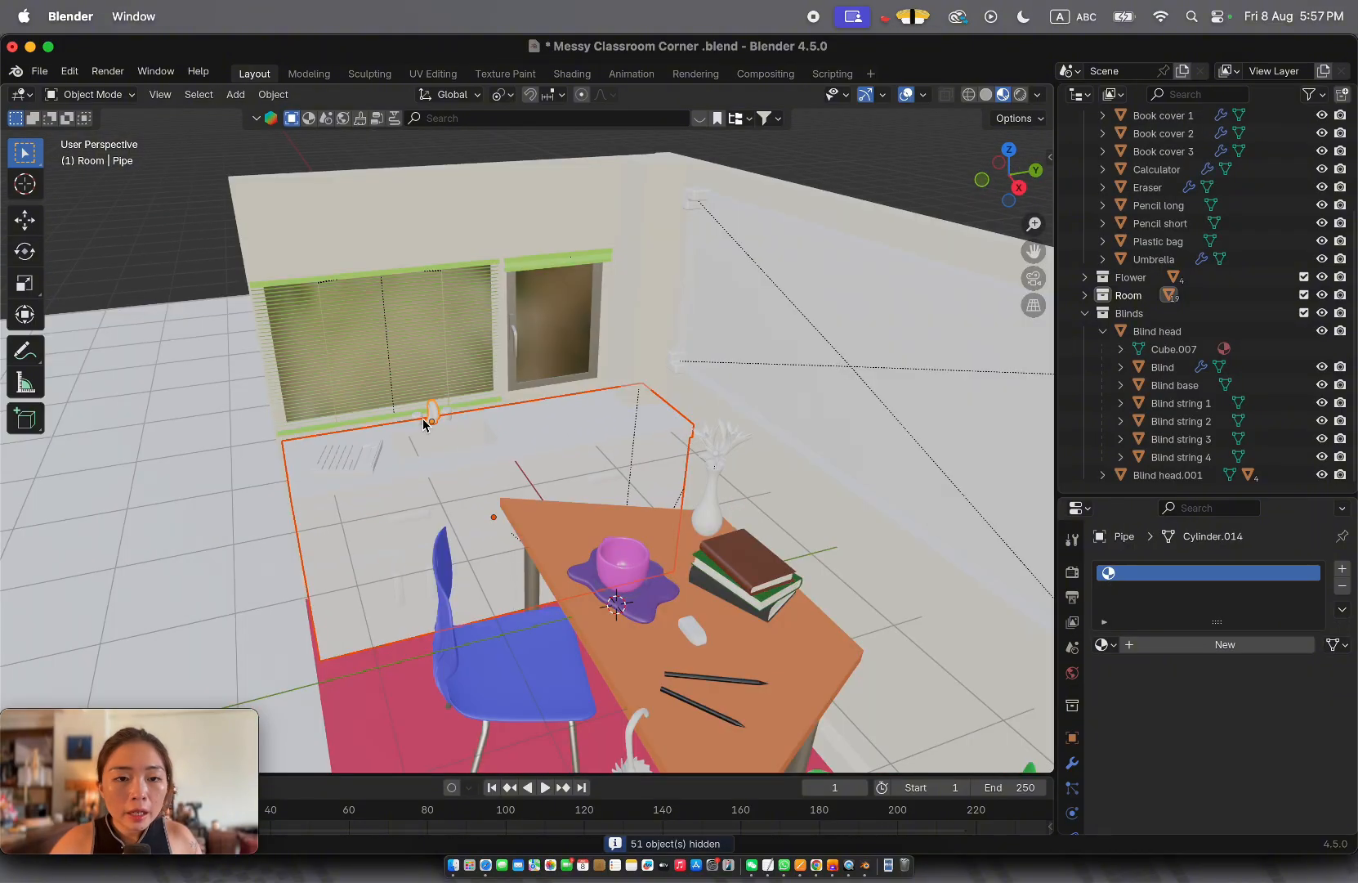
{"action": "left_click", "coordinate": [425, 417], "text": "shift"}
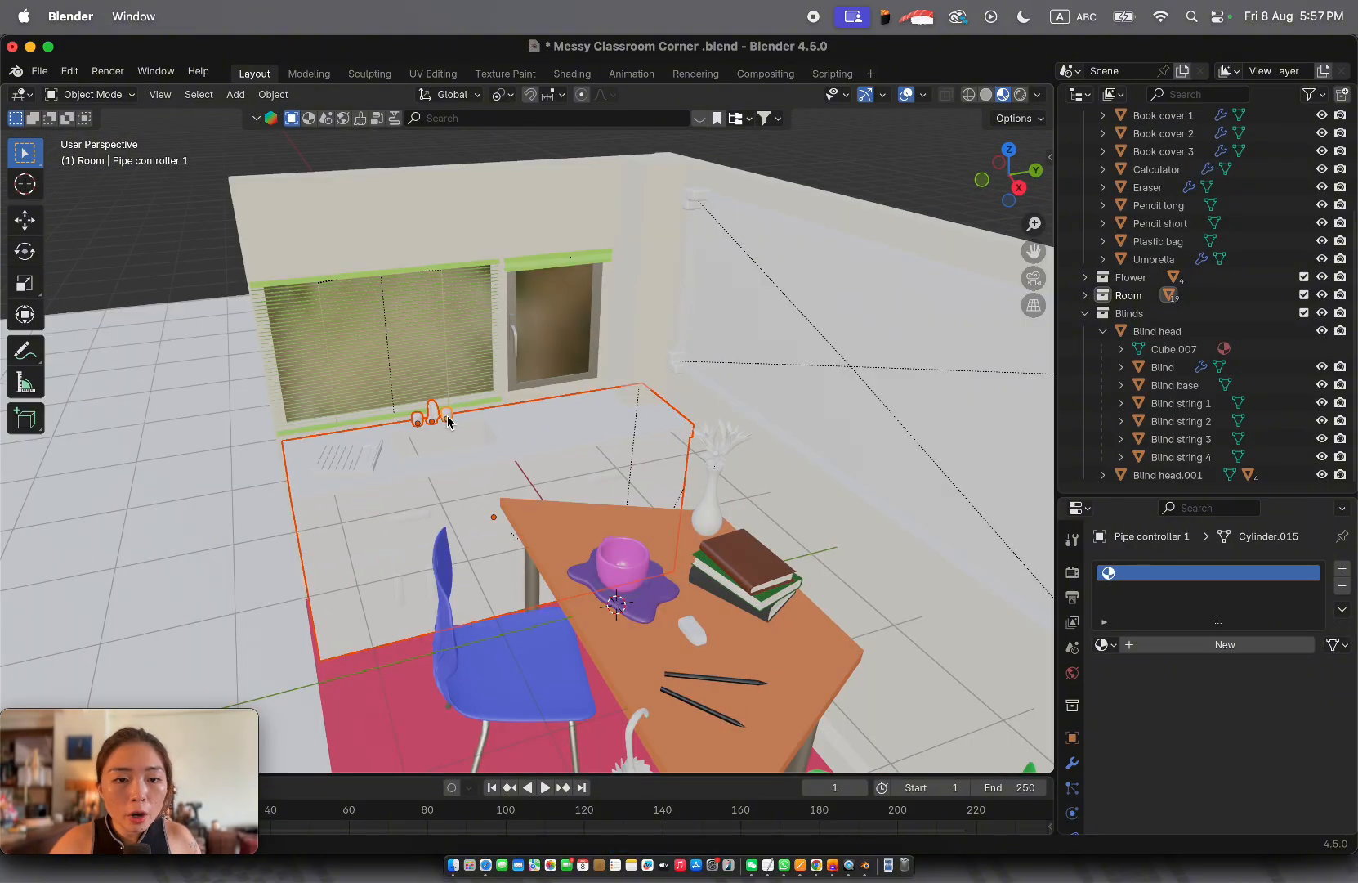
{"action": "key", "text": "shift+h"}
{"action": "left_click", "coordinate": [987, 96]}
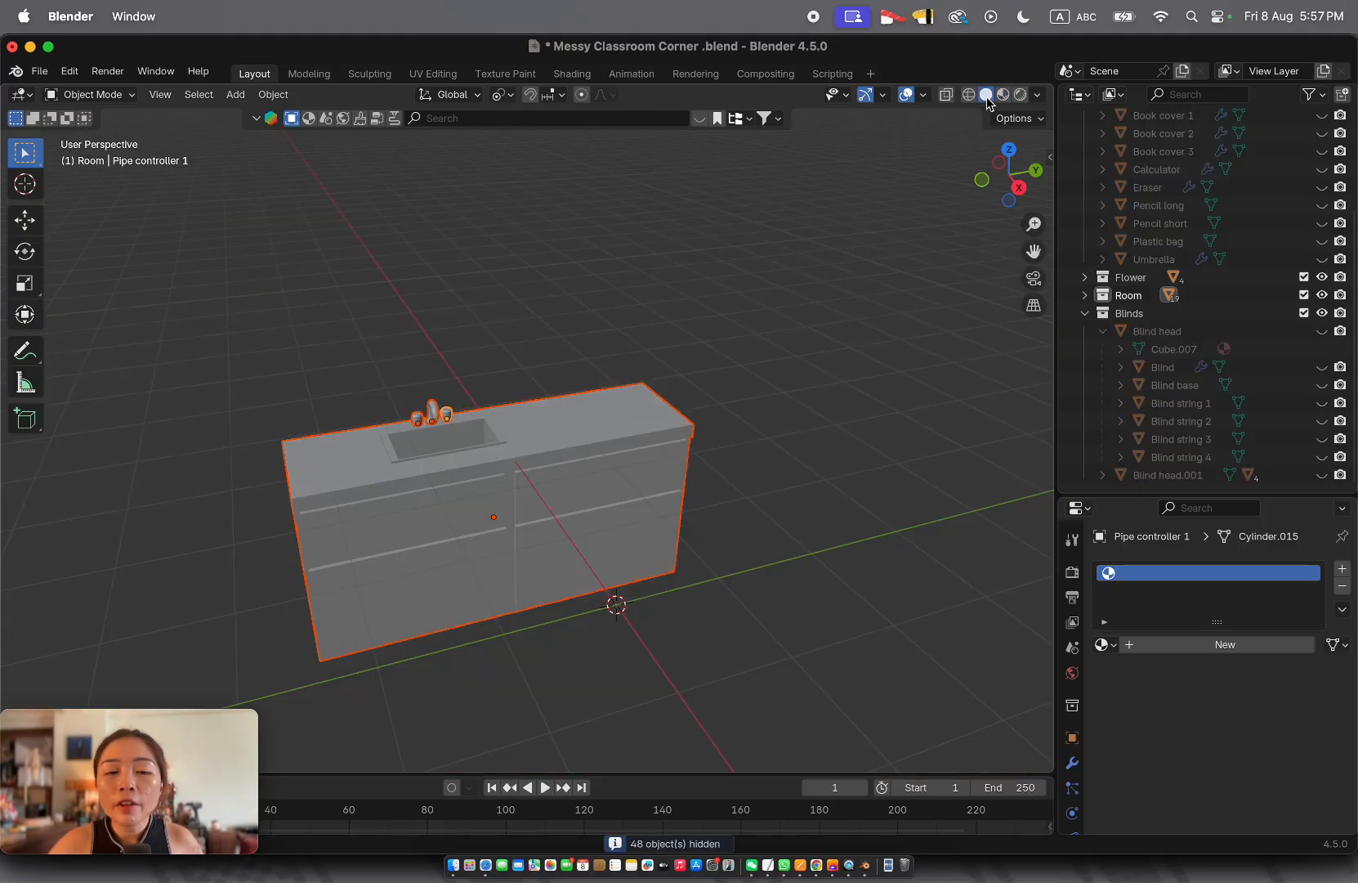
Select the counter and examine its top, sink, sides and drawer fronts from several angles
{"action": "left_click", "coordinate": [693, 437]}
{"action": "scroll", "coordinate": [692, 436], "scroll_direction": "down", "scroll_amount": 5}
{"action": "scroll", "coordinate": [692, 437], "scroll_direction": "up", "scroll_amount": 5, "text": "ctrl"}
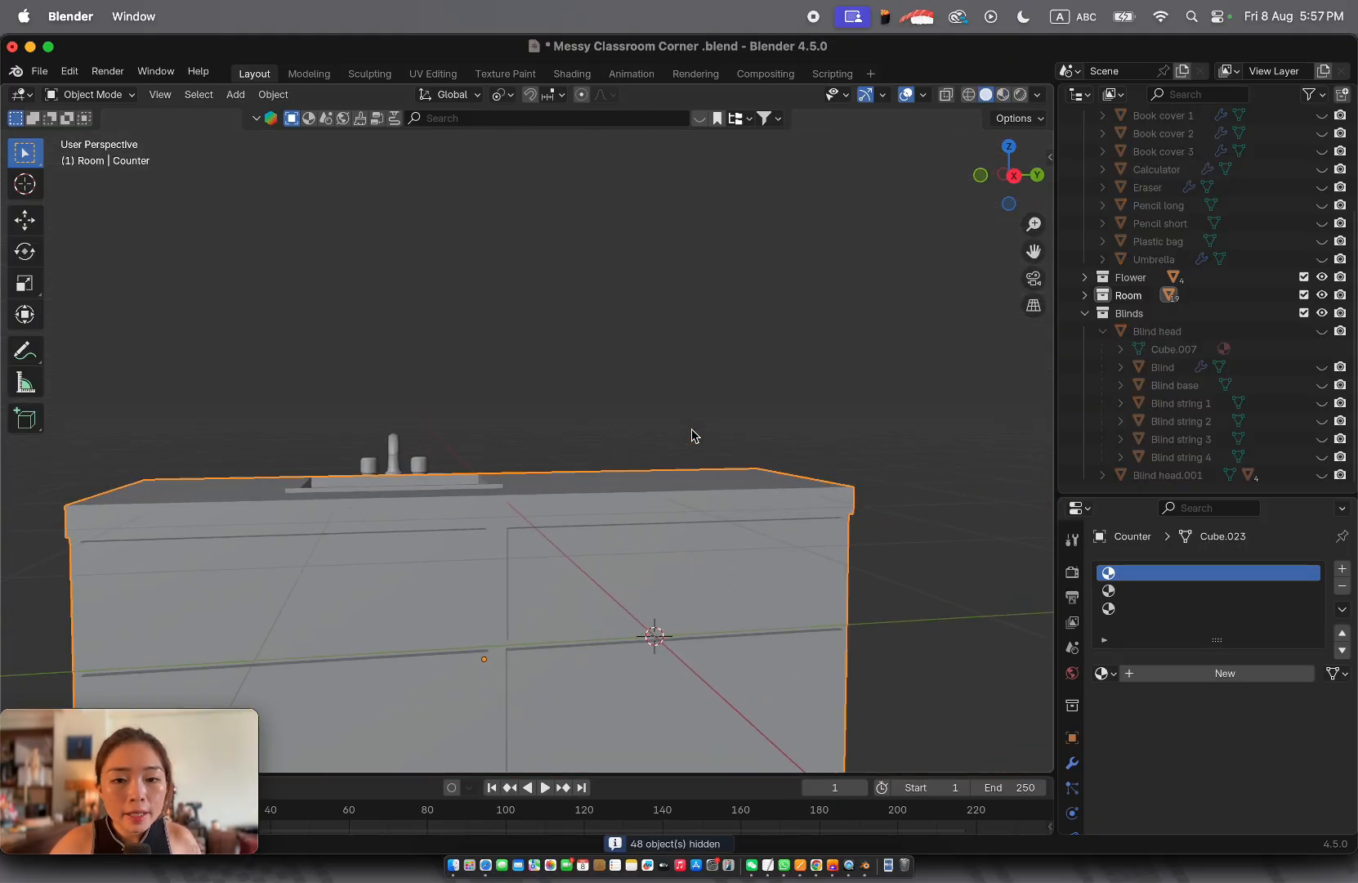
{"action": "scroll", "coordinate": [692, 437], "scroll_direction": "right", "scroll_amount": 5}
{"action": "scroll", "coordinate": [692, 437], "scroll_direction": "right", "scroll_amount": 3}
{"action": "scroll", "coordinate": [692, 437], "scroll_direction": "left", "scroll_amount": 5}
{"action": "scroll", "coordinate": [692, 437], "scroll_direction": "down", "scroll_amount": 5, "text": "ctrl"}
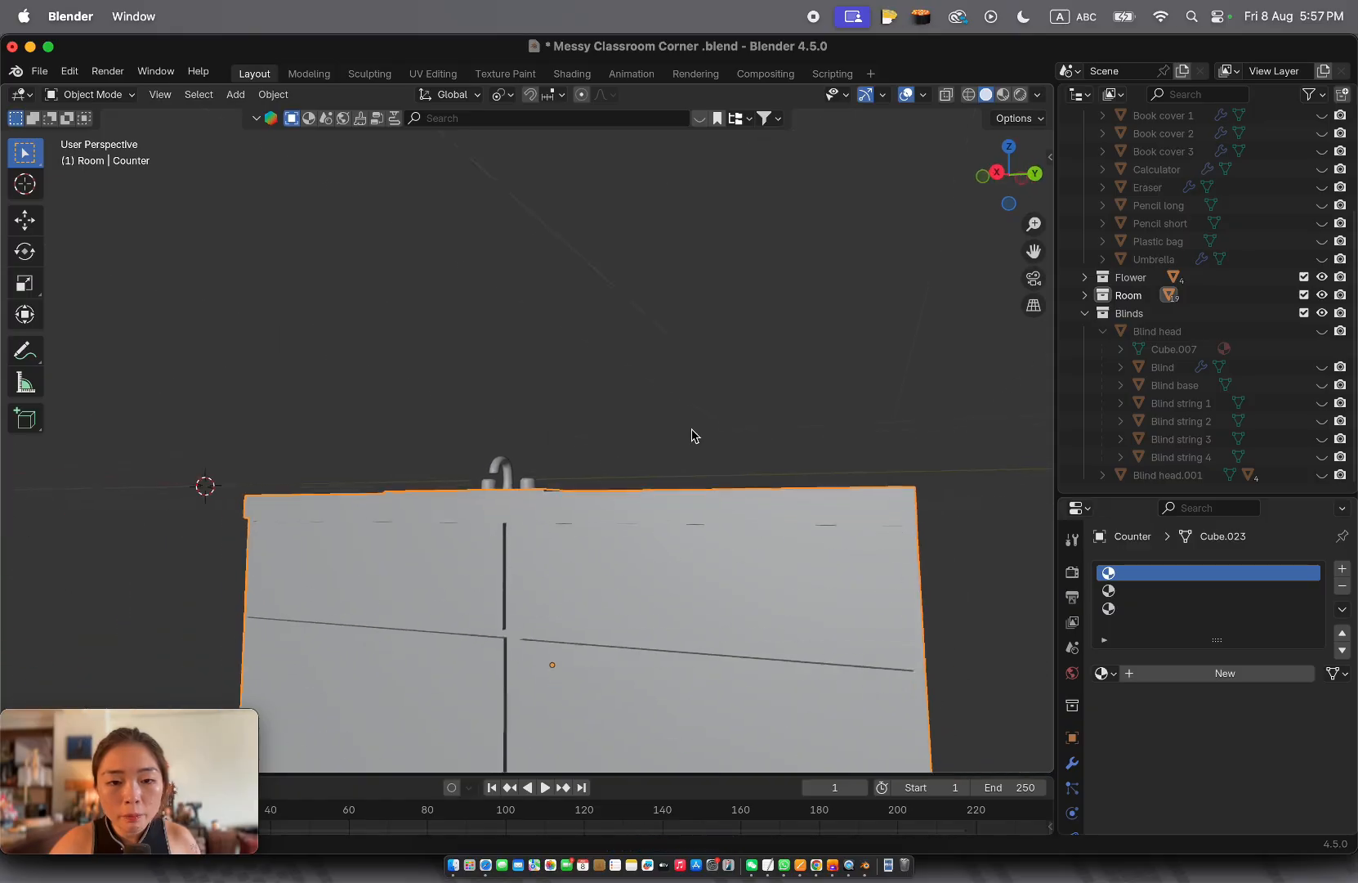
{"action": "scroll", "coordinate": [692, 437], "scroll_direction": "up", "scroll_amount": 5}
{"action": "scroll", "coordinate": [693, 430], "scroll_direction": "up", "scroll_amount": 4}
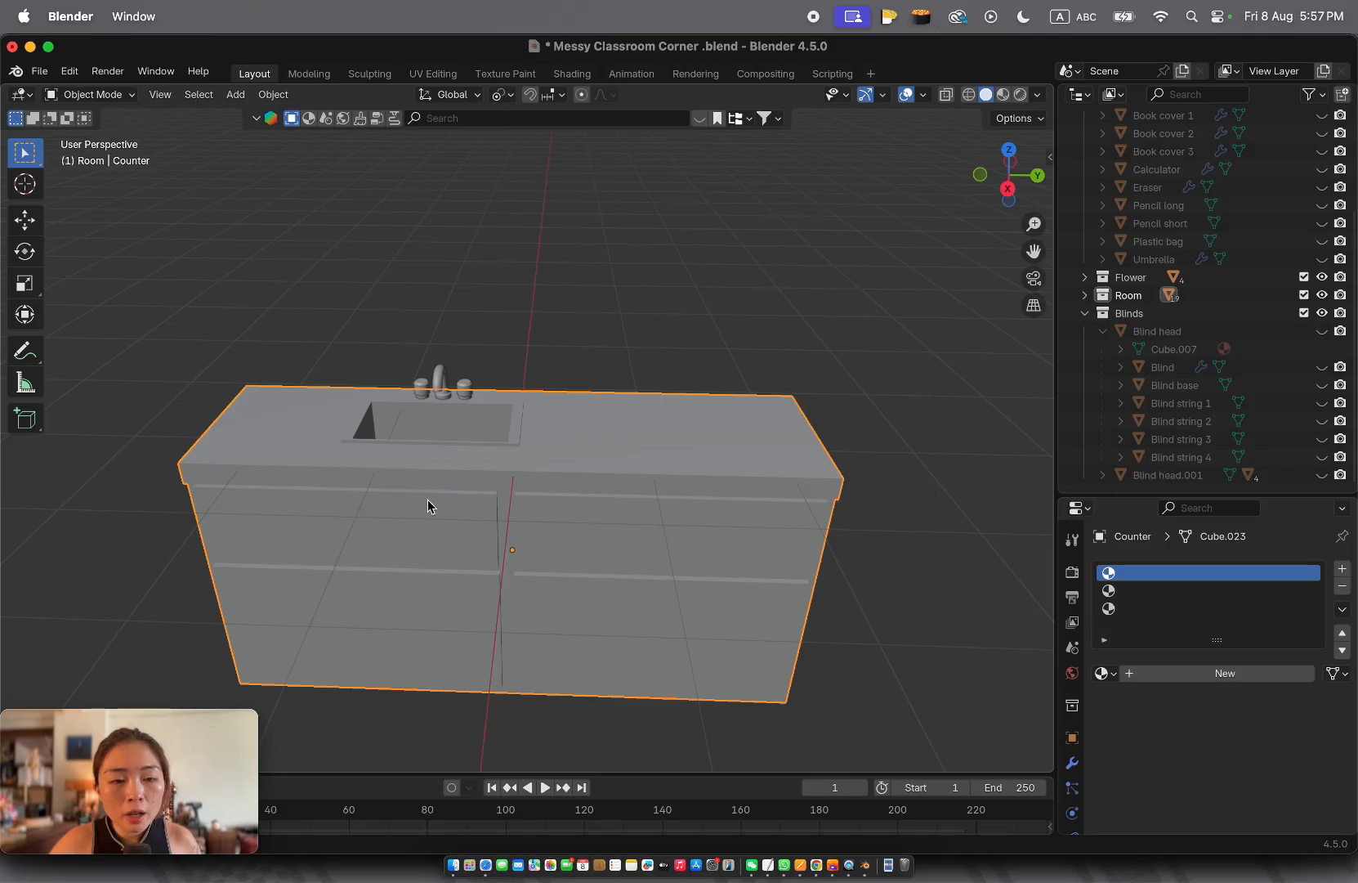
{"action": "scroll", "coordinate": [414, 515], "scroll_direction": "left", "scroll_amount": 10}
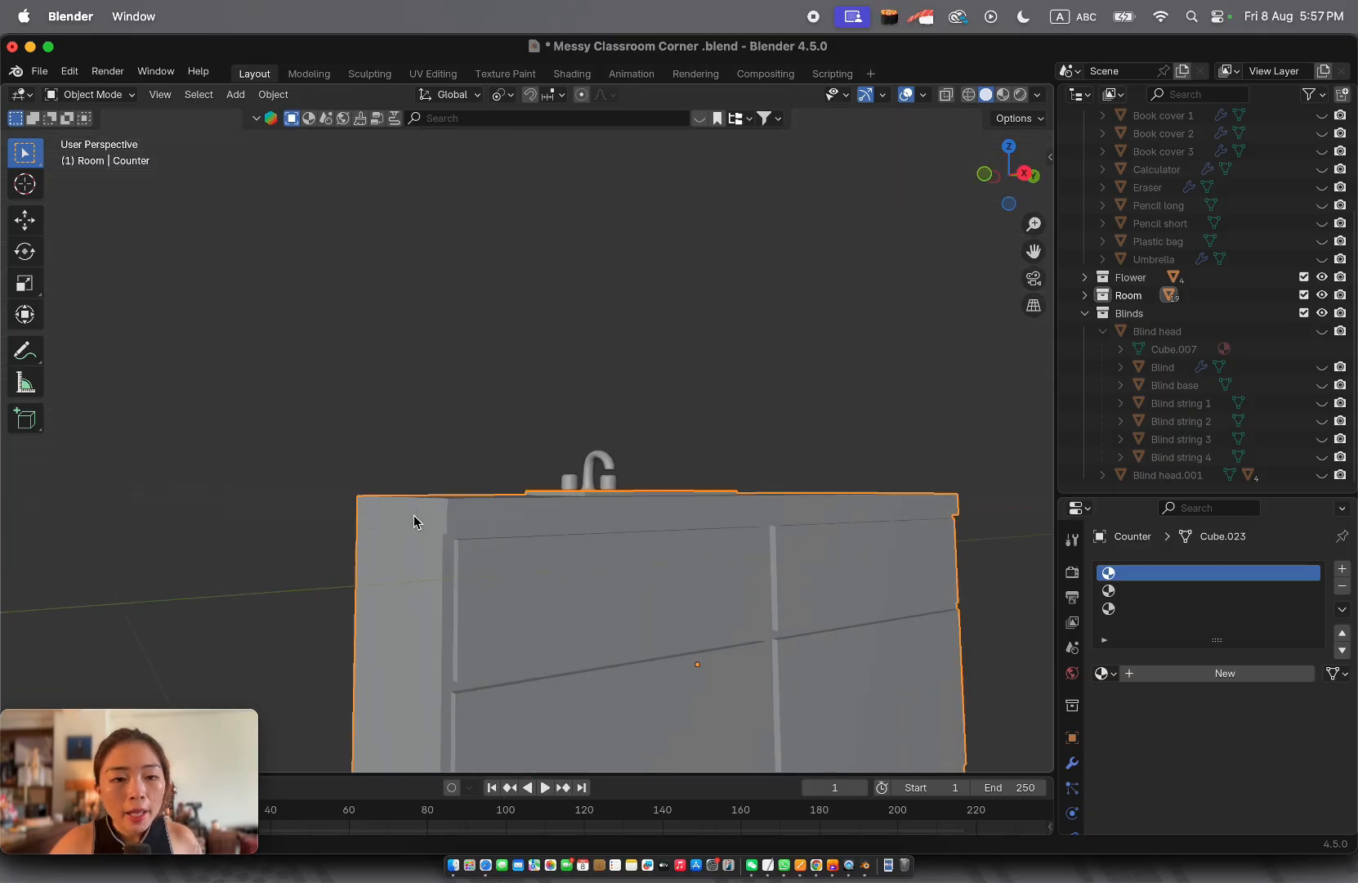
{"action": "scroll", "coordinate": [413, 515], "scroll_direction": "up", "scroll_amount": 8}
{"action": "key", "text": "Tab"}
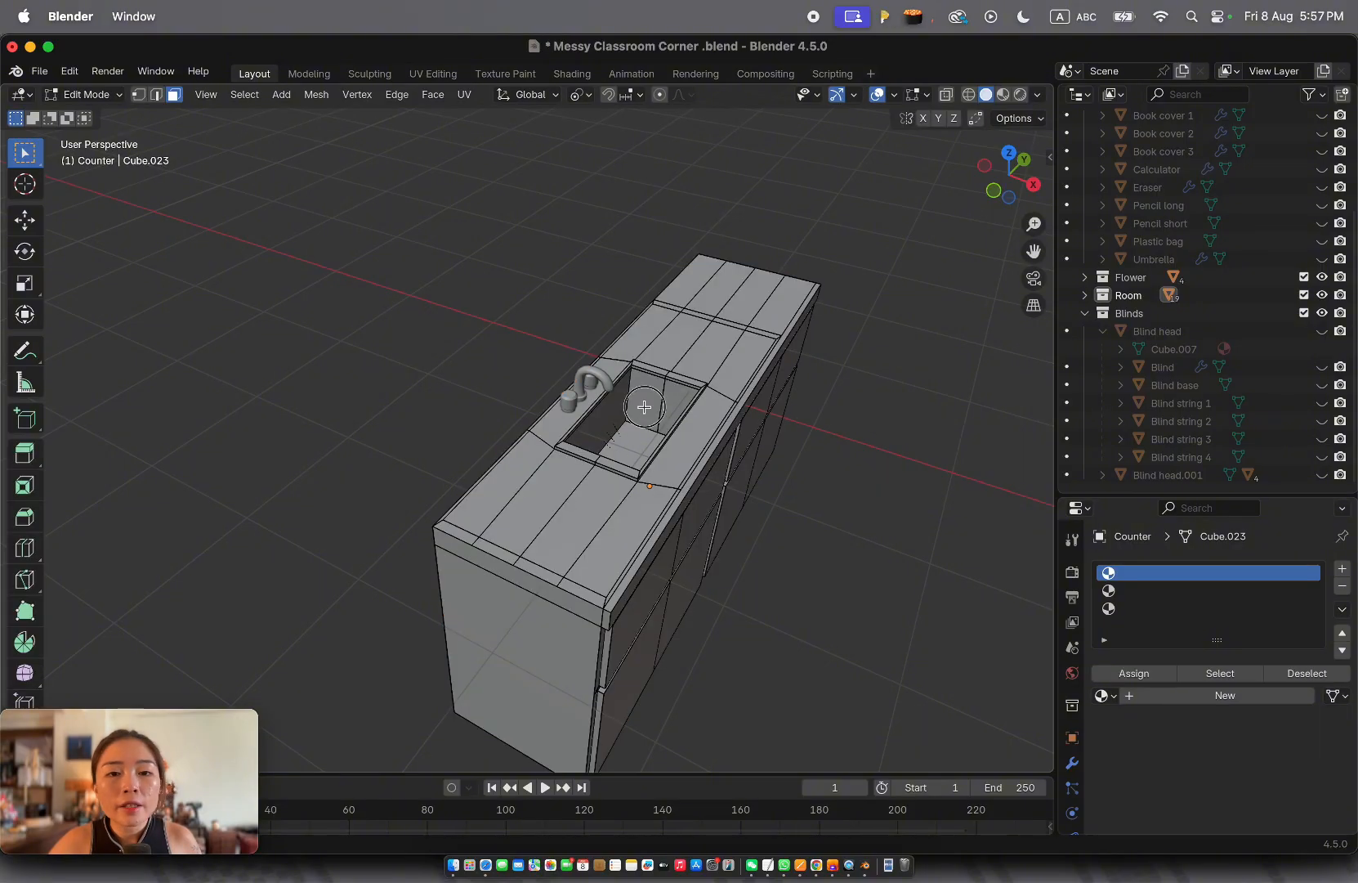
{"action": "left_click", "coordinate": [644, 407]}
{"action": "left_click", "coordinate": [584, 375]}
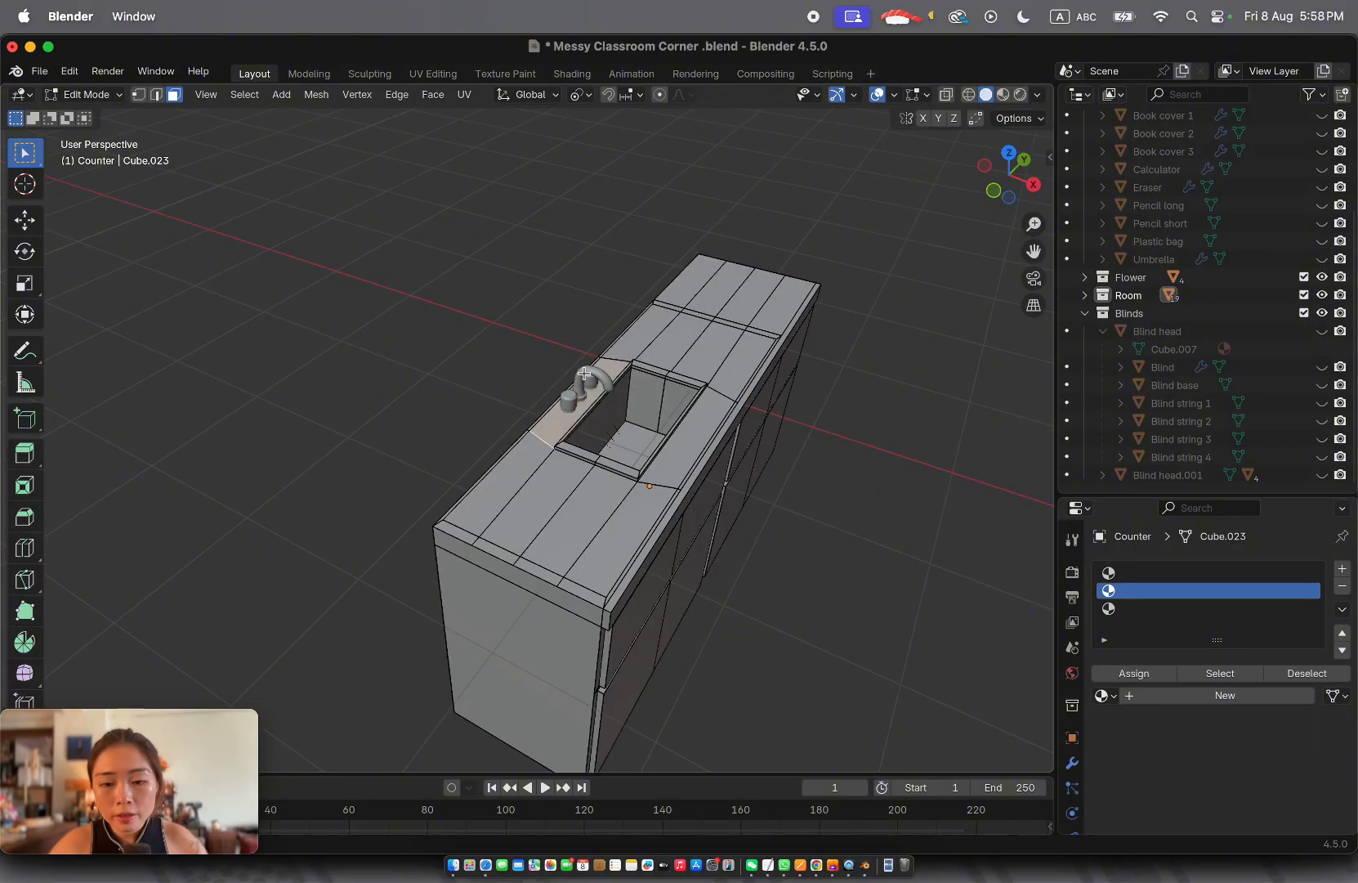
{"action": "key", "text": "Tab"}
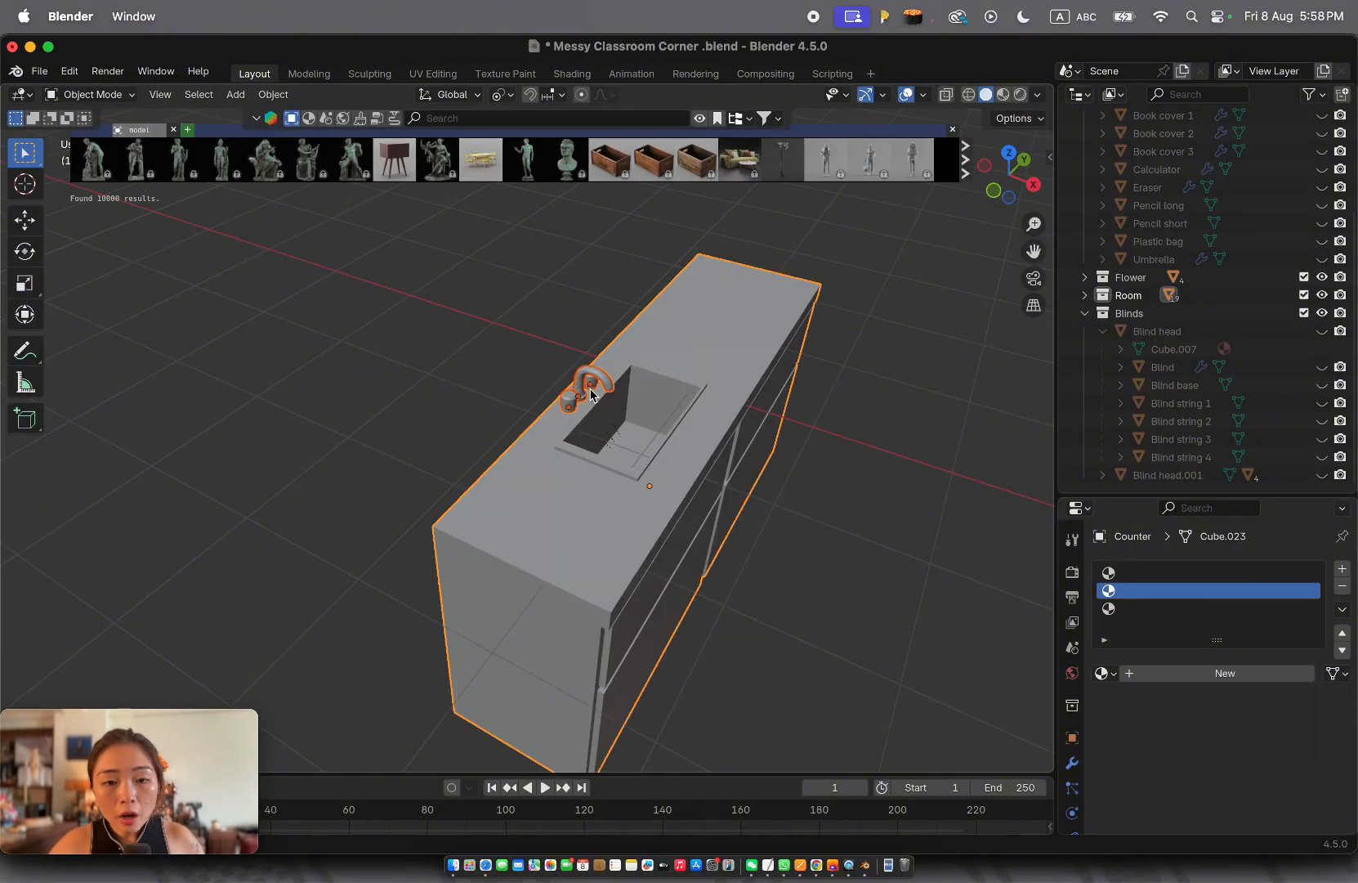
{"action": "key", "text": "Tab"}
{"action": "left_click", "coordinate": [590, 381]}
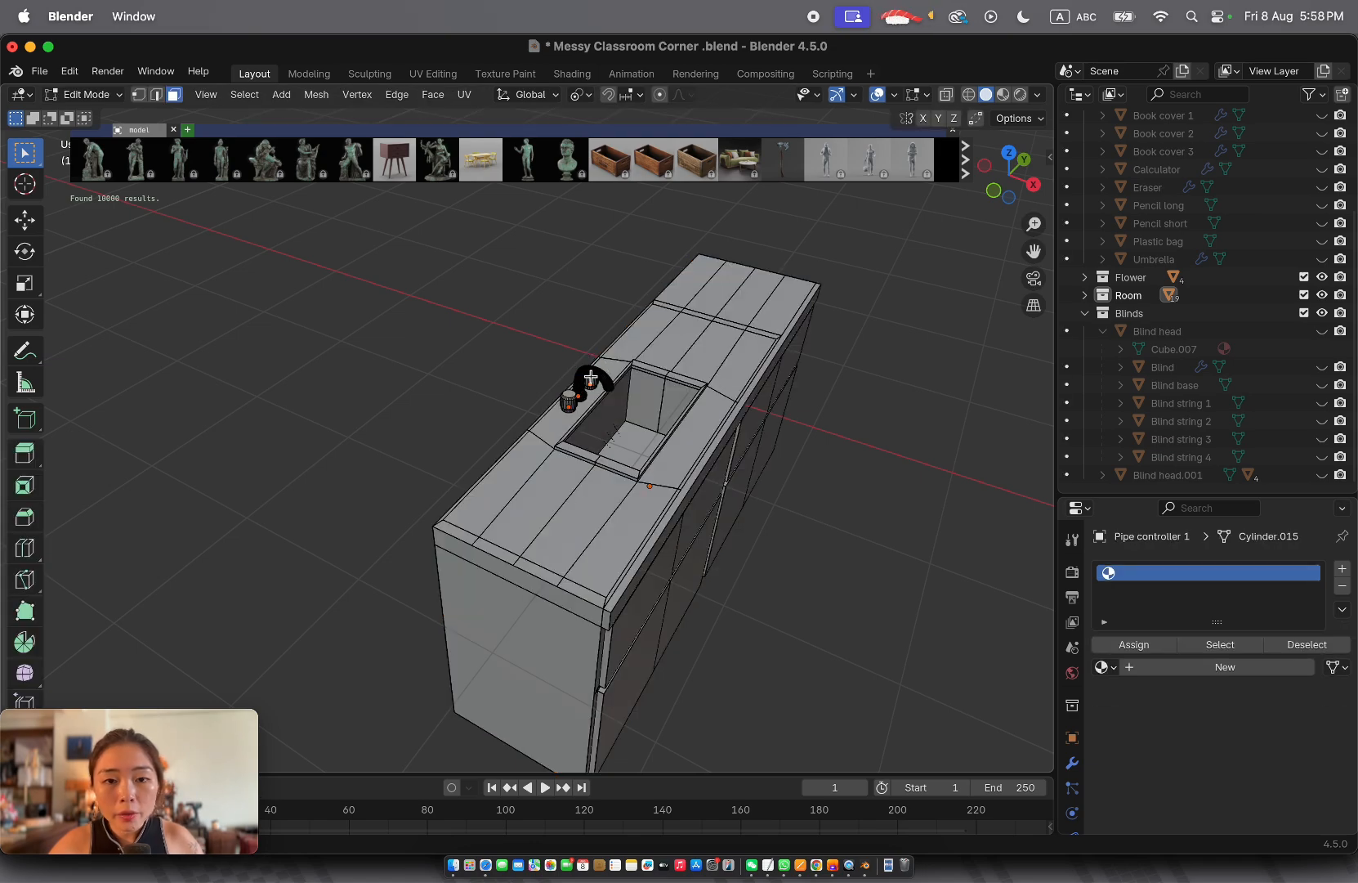
{"action": "left_click", "coordinate": [594, 373]}
{"action": "key", "text": "ctrl+l"}
{"action": "key", "text": "Tab"}
Apply the existing silver matte material to the sink pipe and to the pipe controller
{"action": "middle_click_drag", "start_coordinate": [595, 373], "coordinate": [662, 459]}
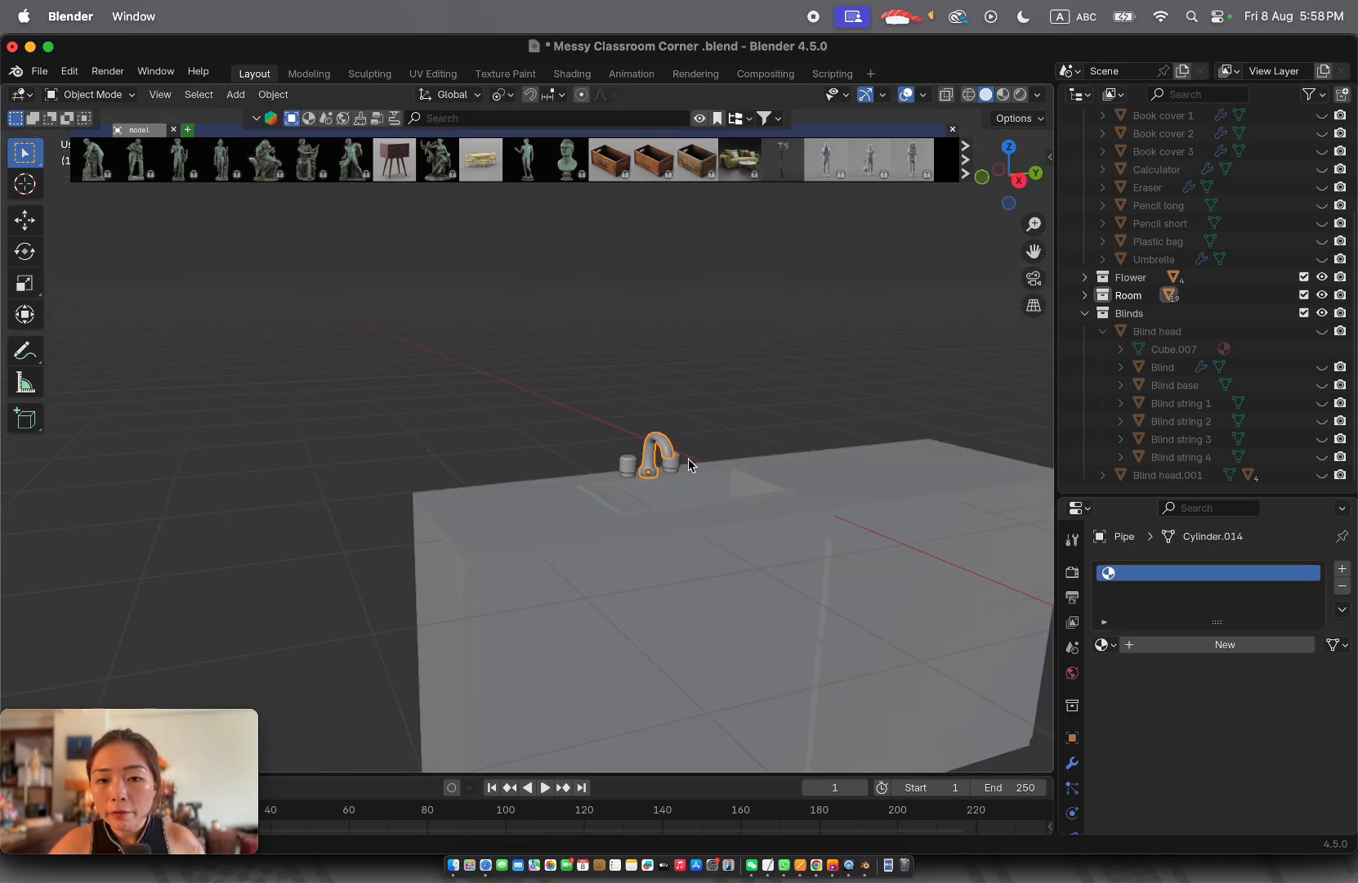
{"action": "left_click", "coordinate": [1105, 644]}
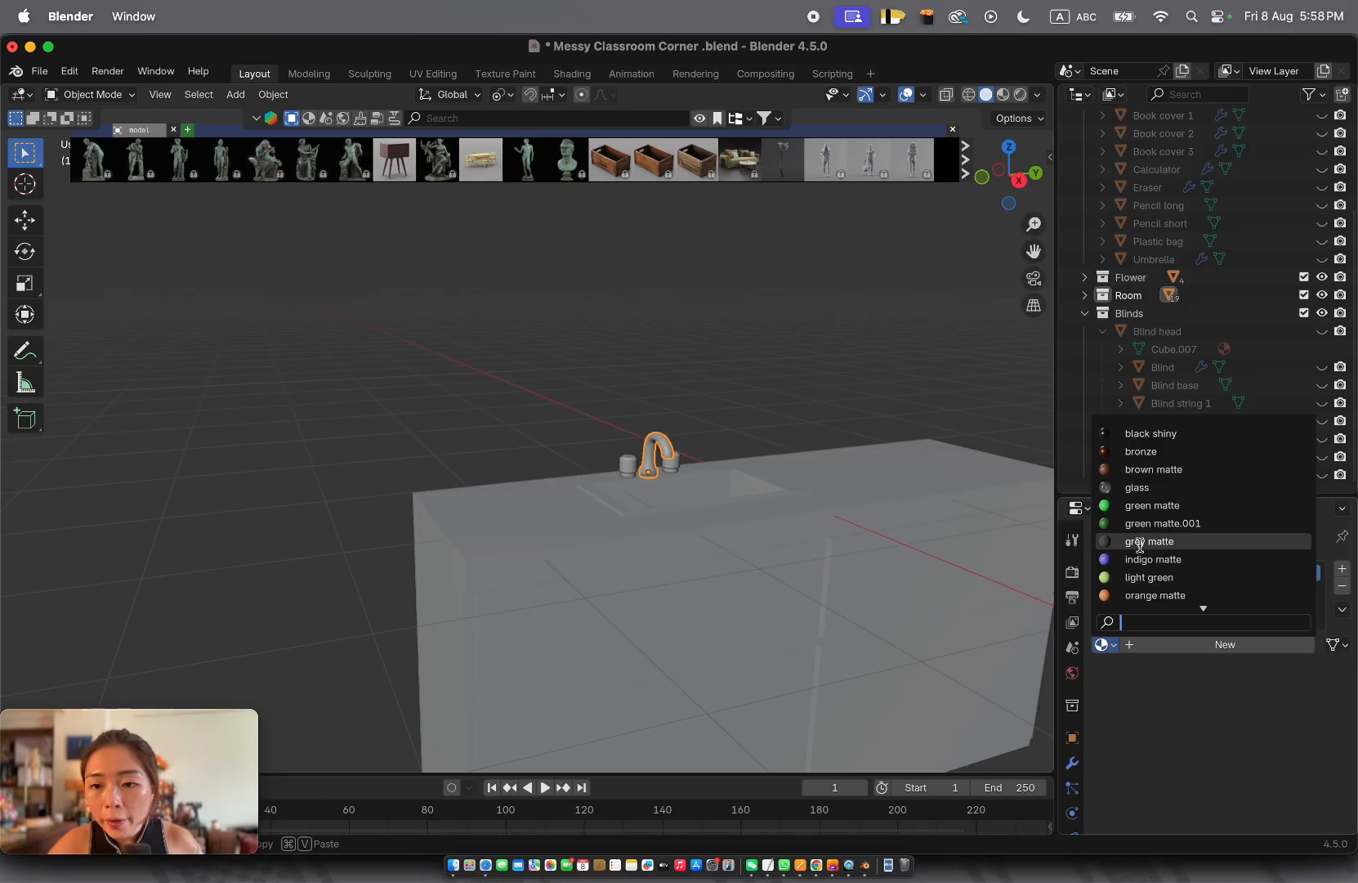
{"action": "type", "text": "sil"}
{"action": "left_click", "coordinate": [1139, 434]}
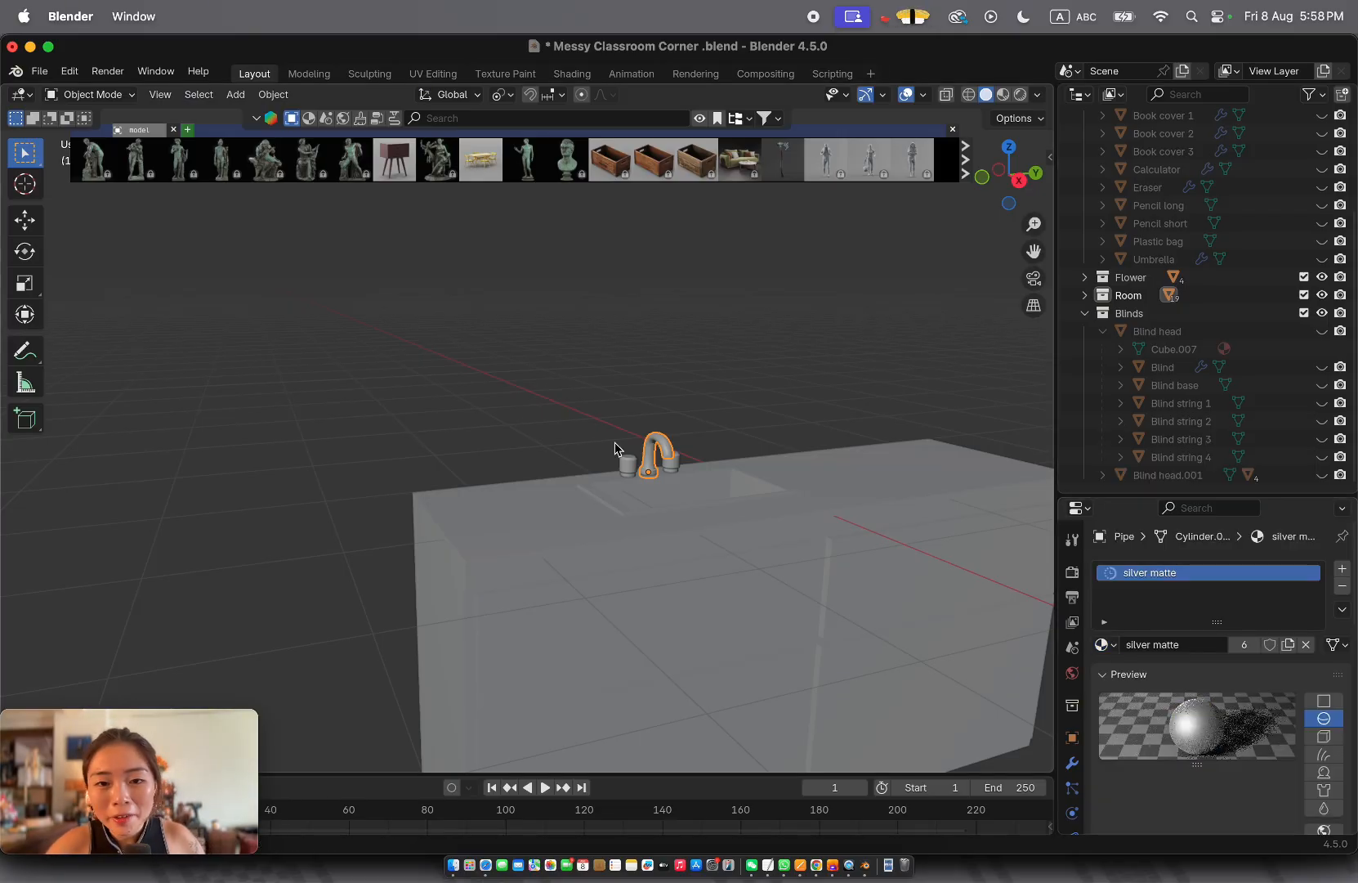
{"action": "left_click", "coordinate": [627, 463]}
{"action": "left_click", "coordinate": [1105, 644]}
{"action": "type", "text": "silv"}
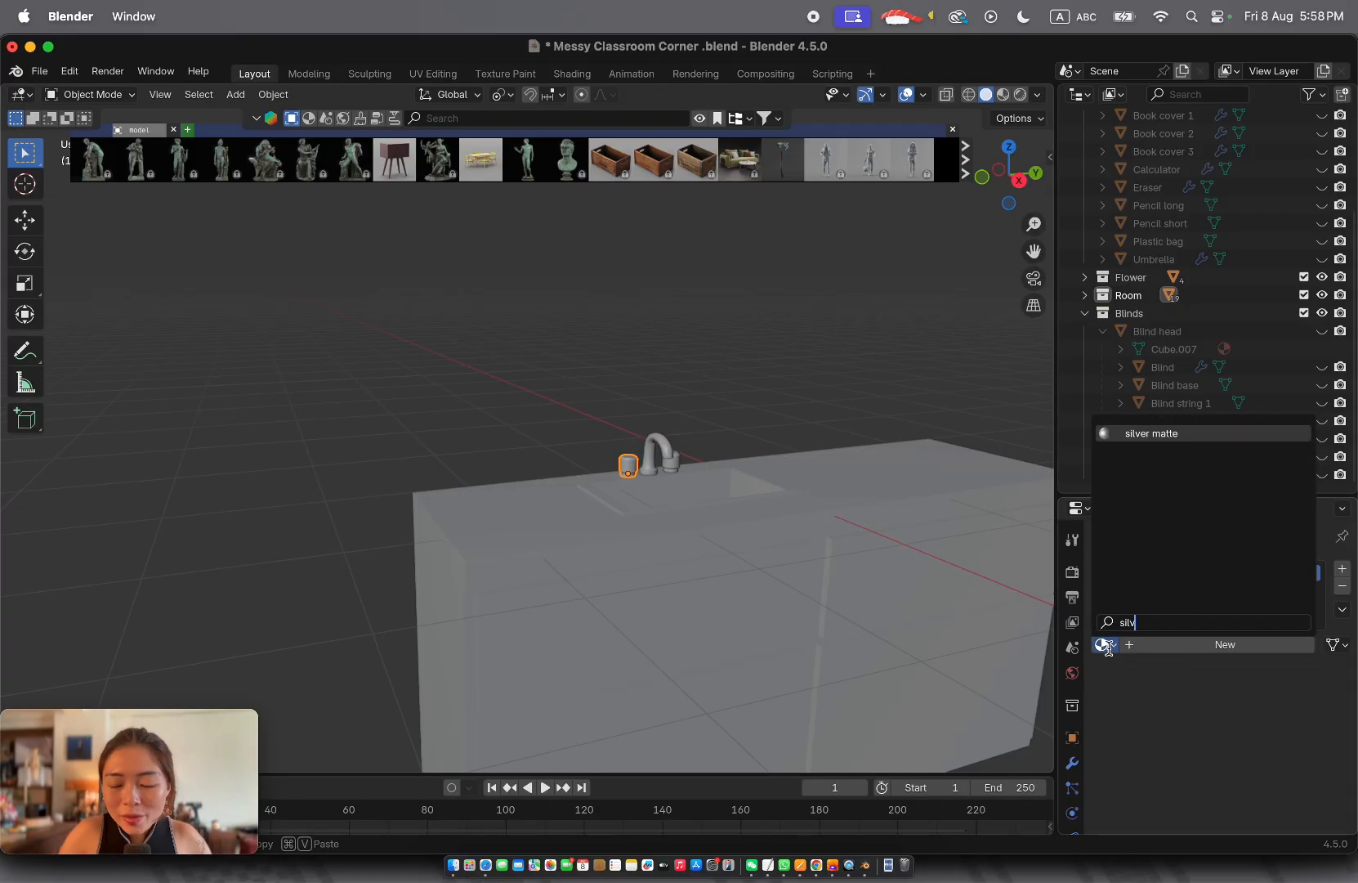
{"action": "key", "text": "Return"}
Put the existing silver matte material in the counter's third slot for the sink faces and check it in Material Preview shading
{"action": "left_click", "coordinate": [658, 500]}
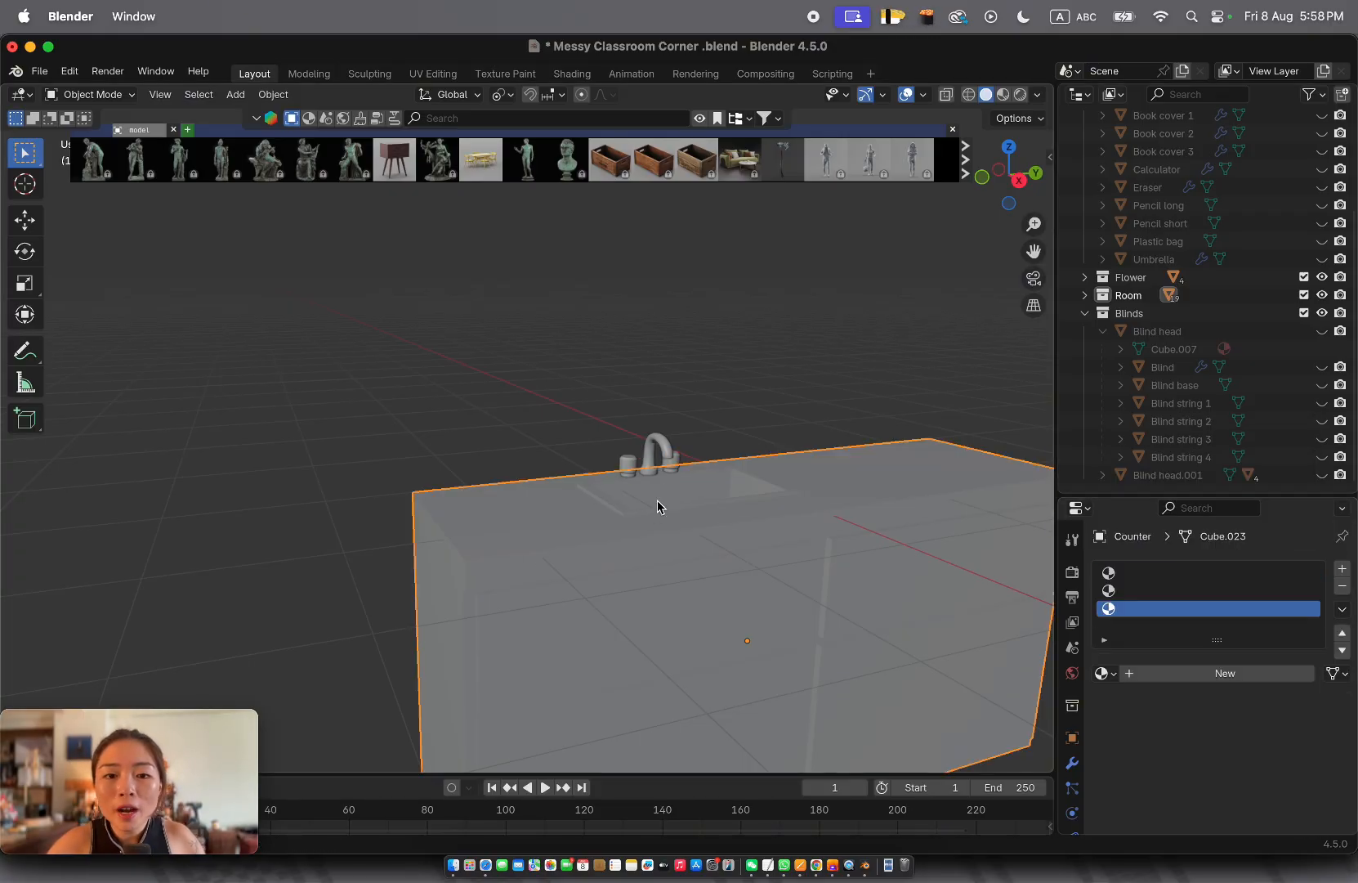
{"action": "key", "text": "Tab"}
{"action": "scroll", "coordinate": [656, 500], "scroll_direction": "up", "scroll_amount": 6}
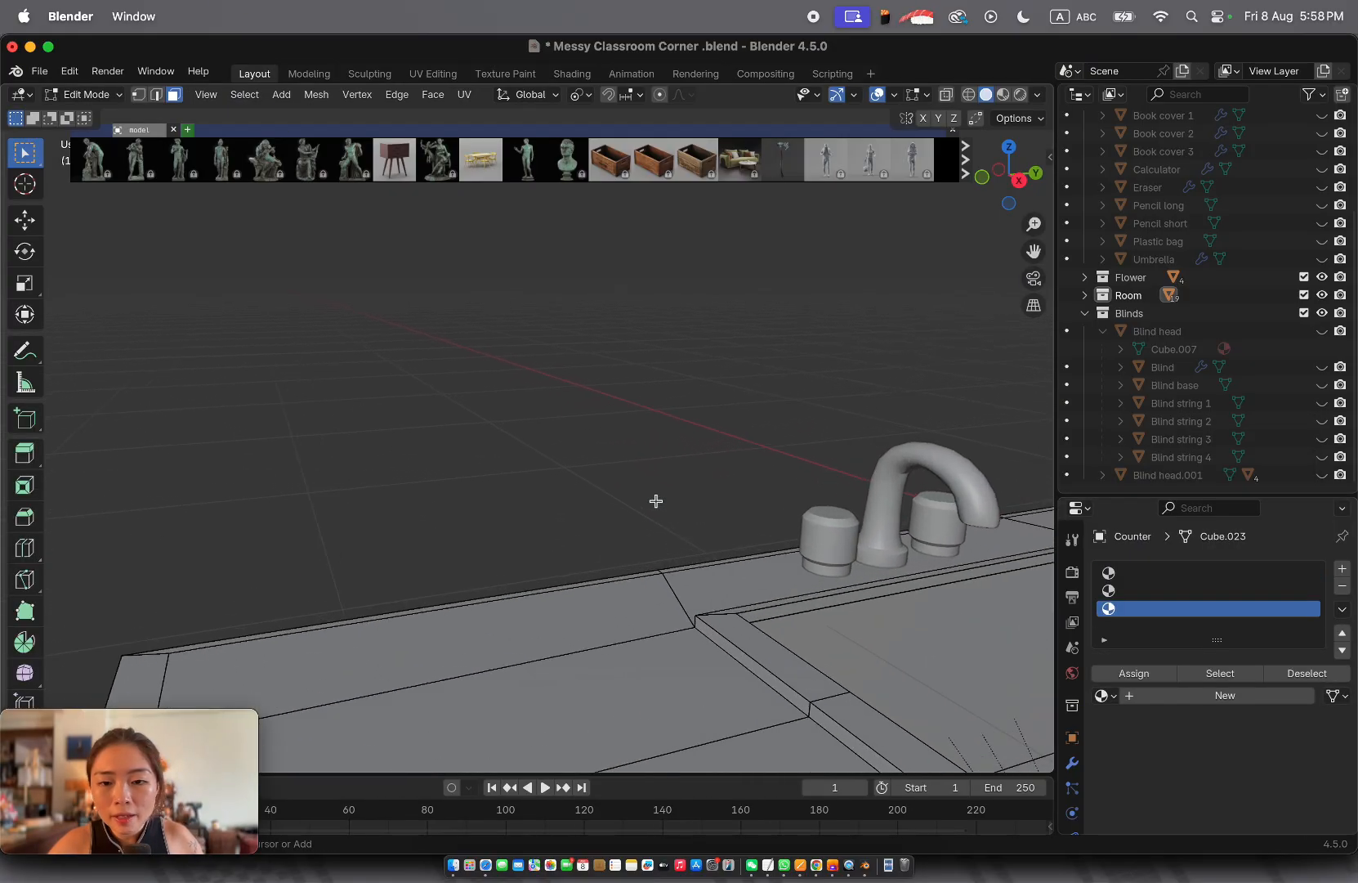
{"action": "middle_click_drag", "start_coordinate": [655, 494], "coordinate": [858, 528]}
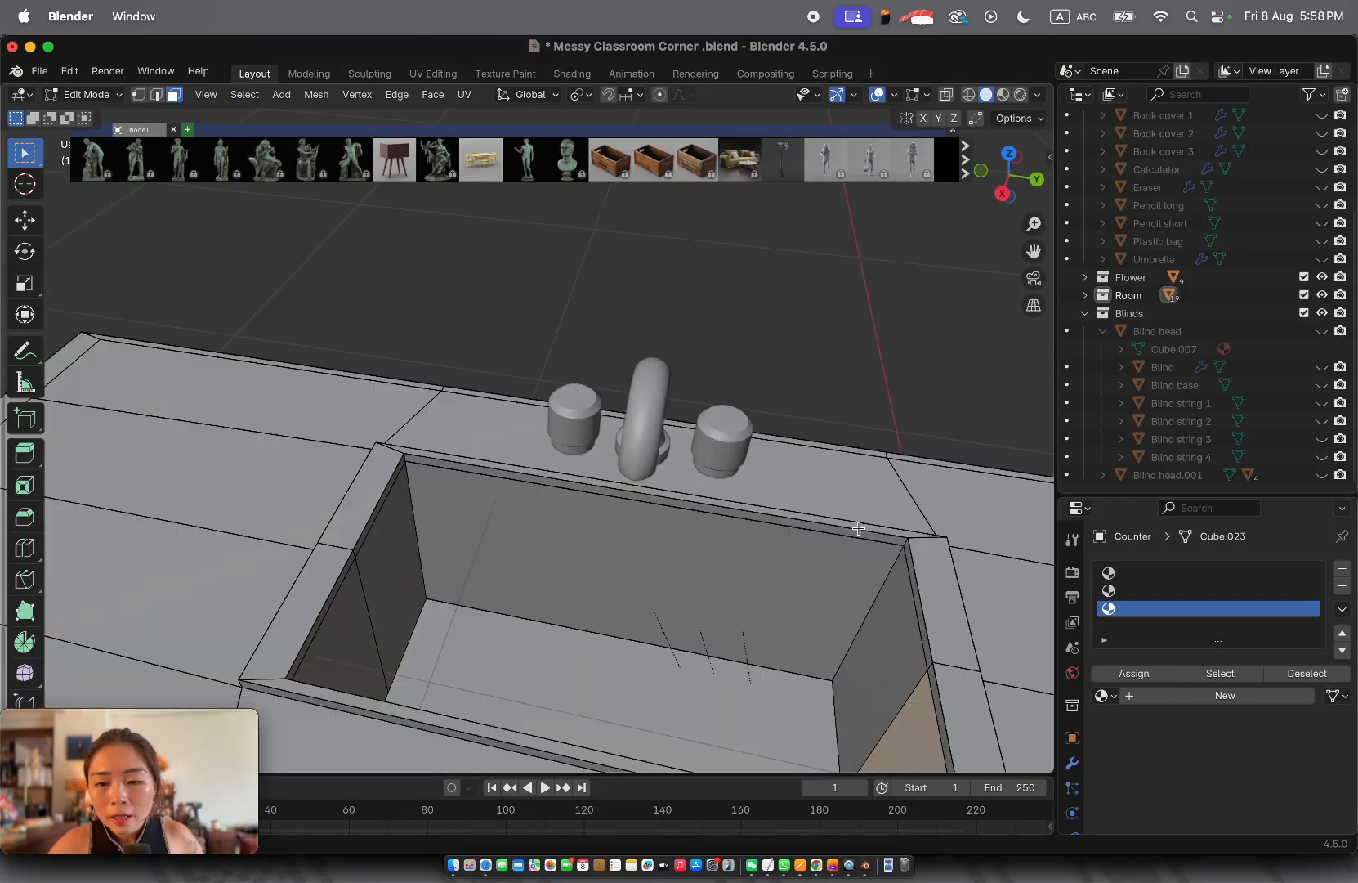
{"action": "left_click", "coordinate": [1237, 591]}
{"action": "left_click", "coordinate": [729, 598]}
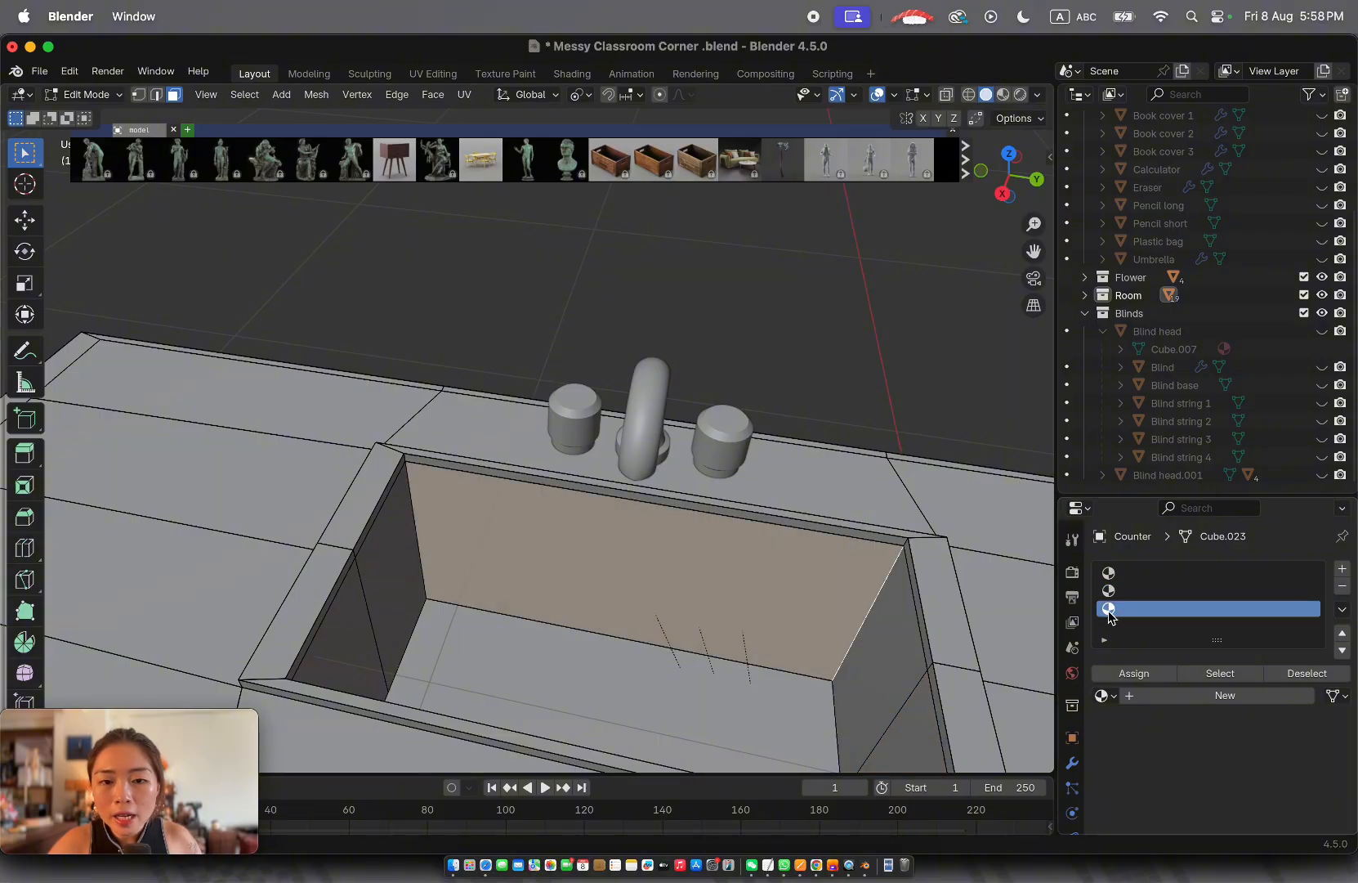
{"action": "left_click", "coordinate": [1112, 693]}
{"action": "type", "text": "s"}
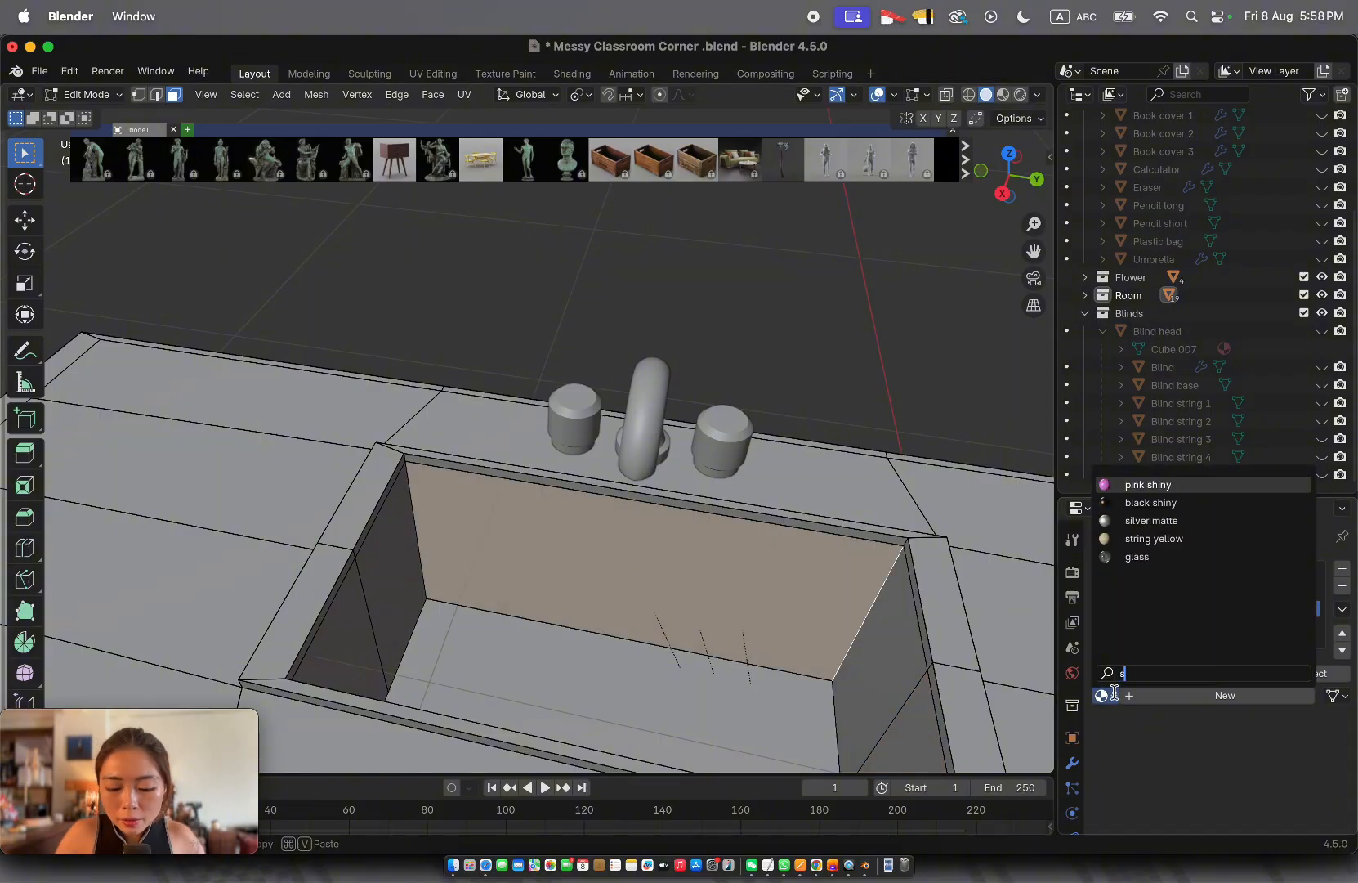
{"action": "type", "text": "ilver"}
{"action": "key", "text": "Return"}
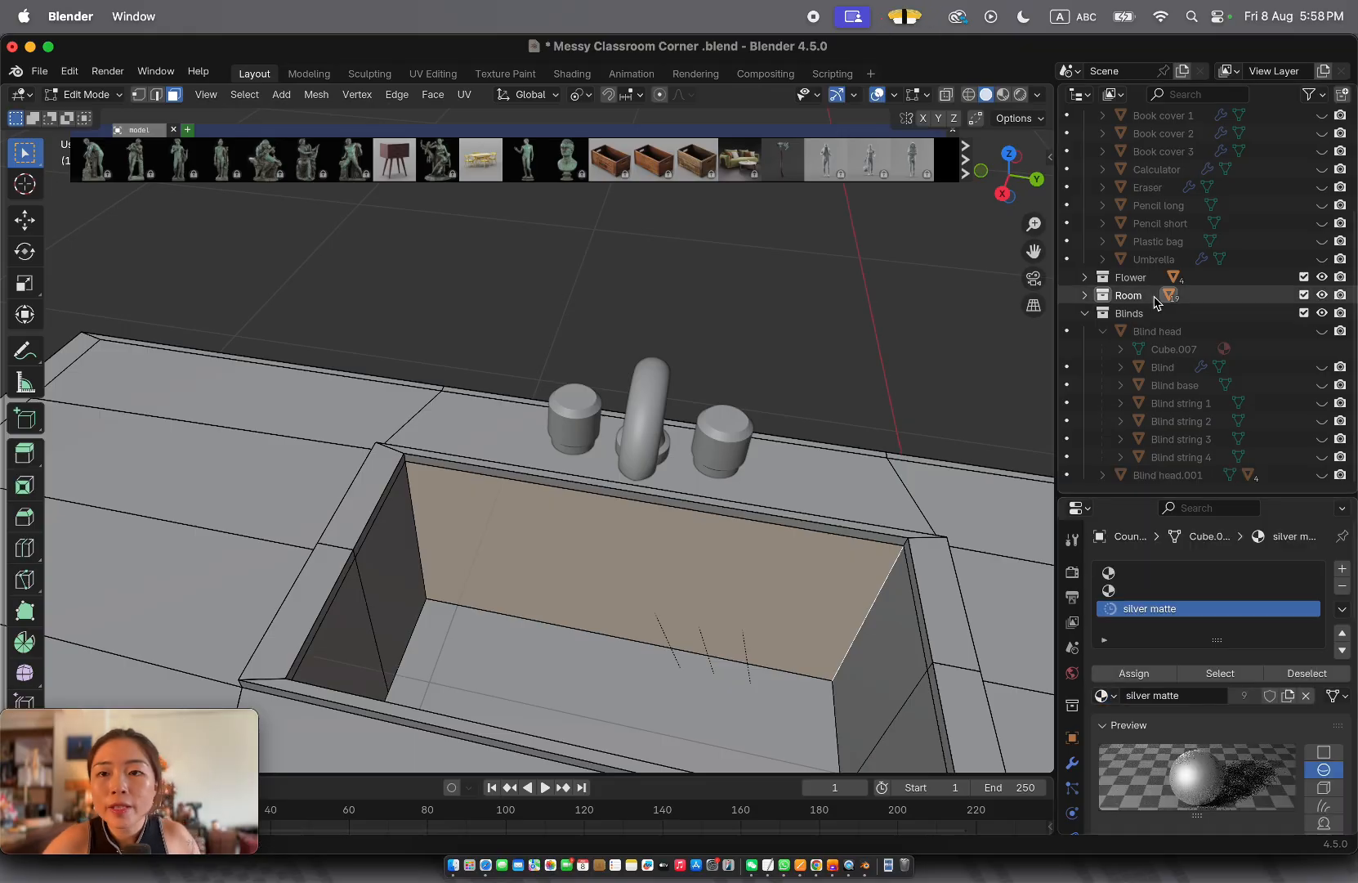
{"action": "left_click", "coordinate": [1002, 94]}
{"action": "scroll", "coordinate": [748, 457], "scroll_direction": "left", "scroll_amount": 10}
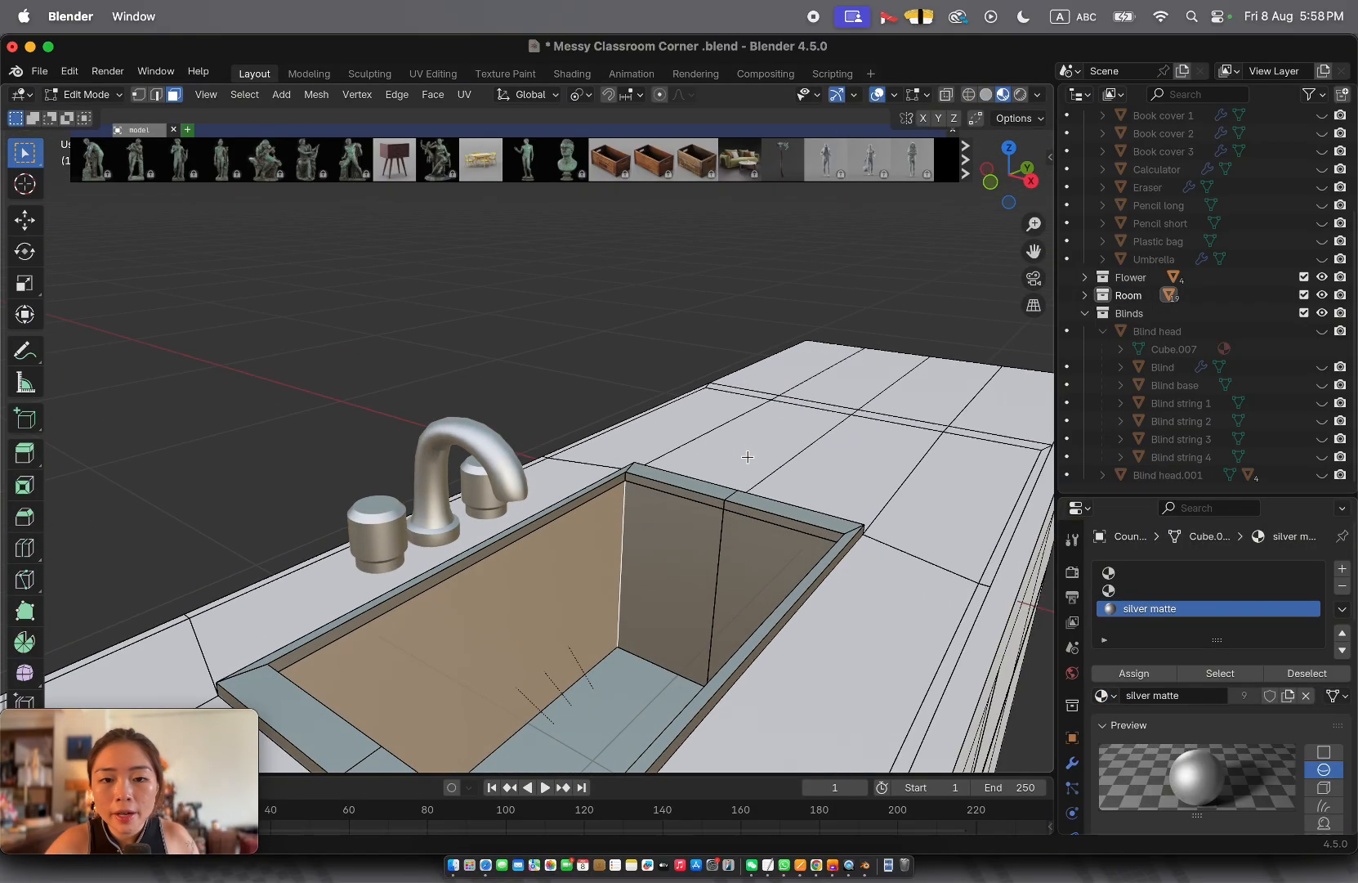
Try to select the countertop faces with linked selection and a box selection in the front view
{"action": "left_click", "coordinate": [721, 455]}
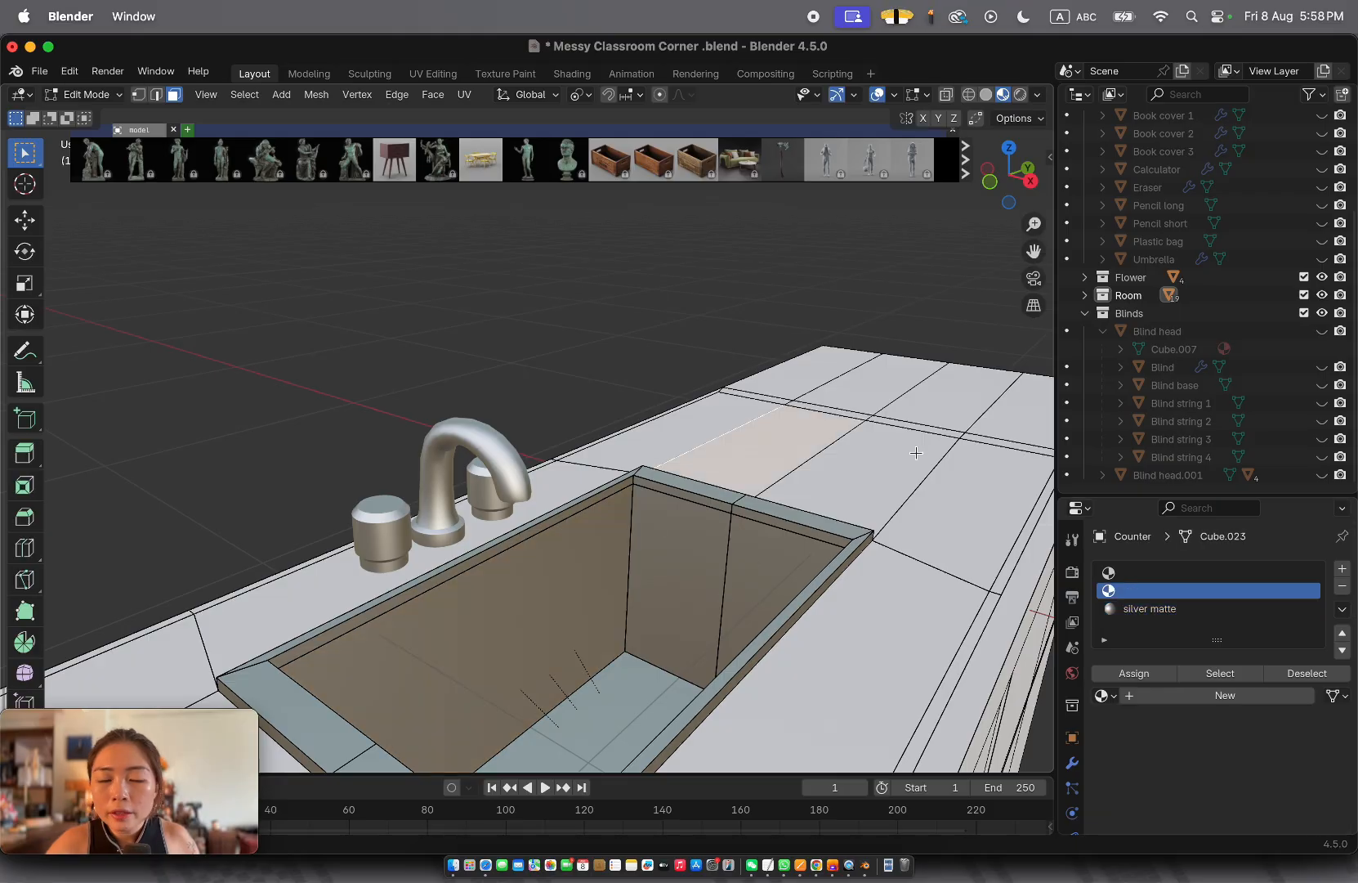
{"action": "scroll", "coordinate": [721, 456], "scroll_direction": "down", "scroll_amount": 6}
{"action": "key", "text": "l"}
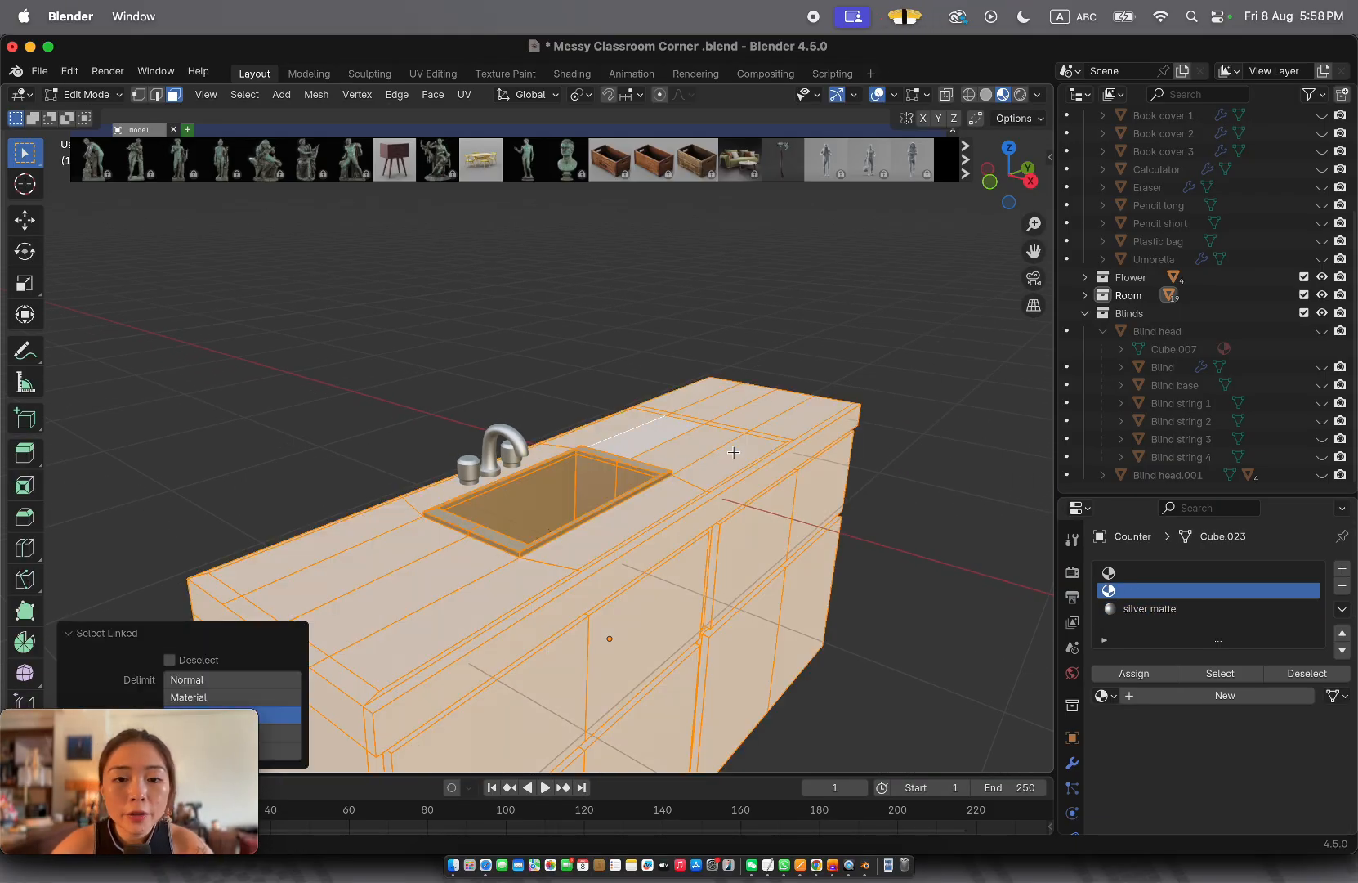
{"action": "scroll", "coordinate": [733, 452], "scroll_direction": "right", "scroll_amount": 5}
{"action": "left_click", "coordinate": [722, 448]}
{"action": "key", "text": "l"}
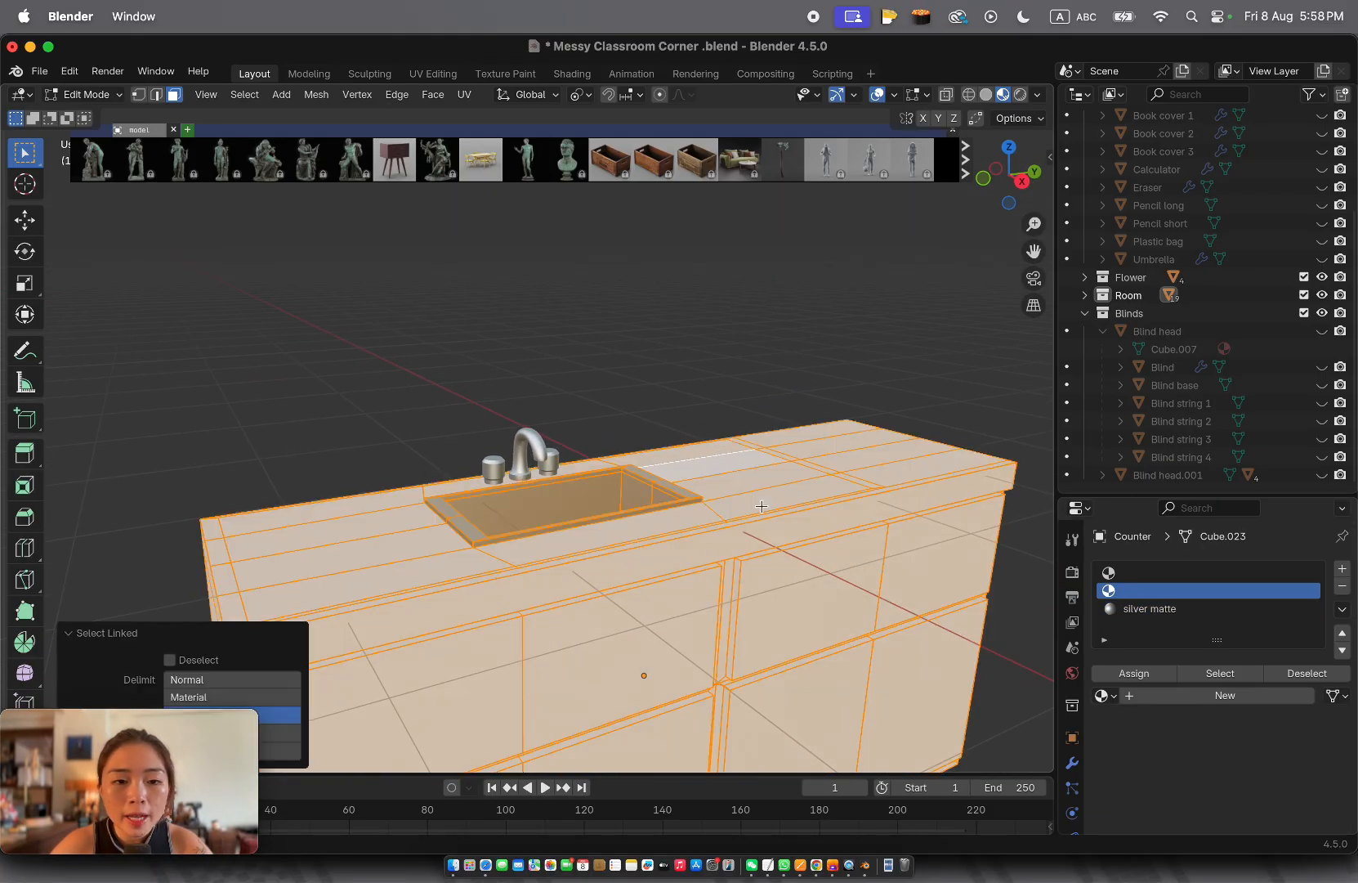
{"action": "key", "text": "KP_1"}
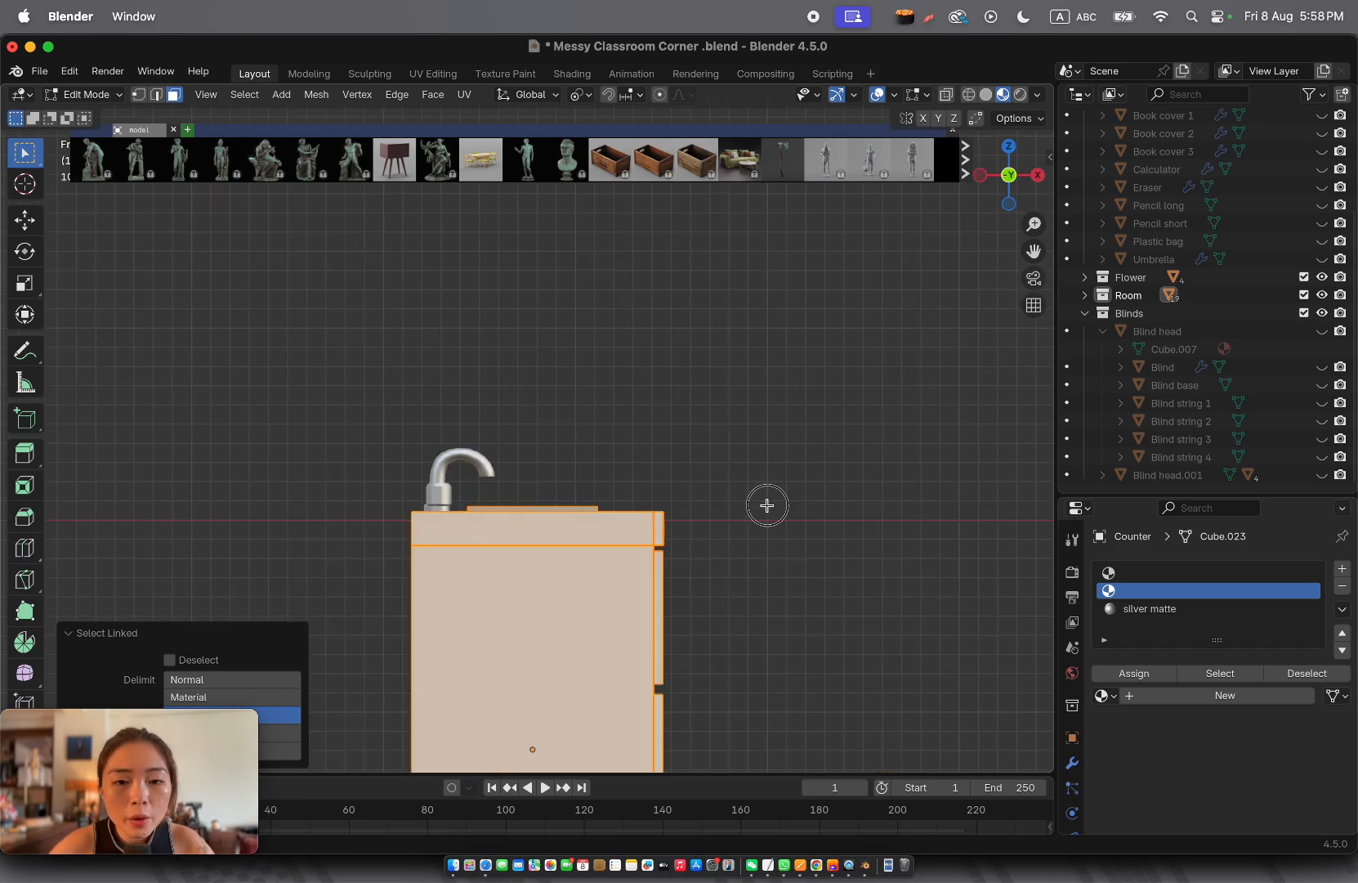
{"action": "left_click_drag", "start_coordinate": [749, 472], "coordinate": [343, 543]}
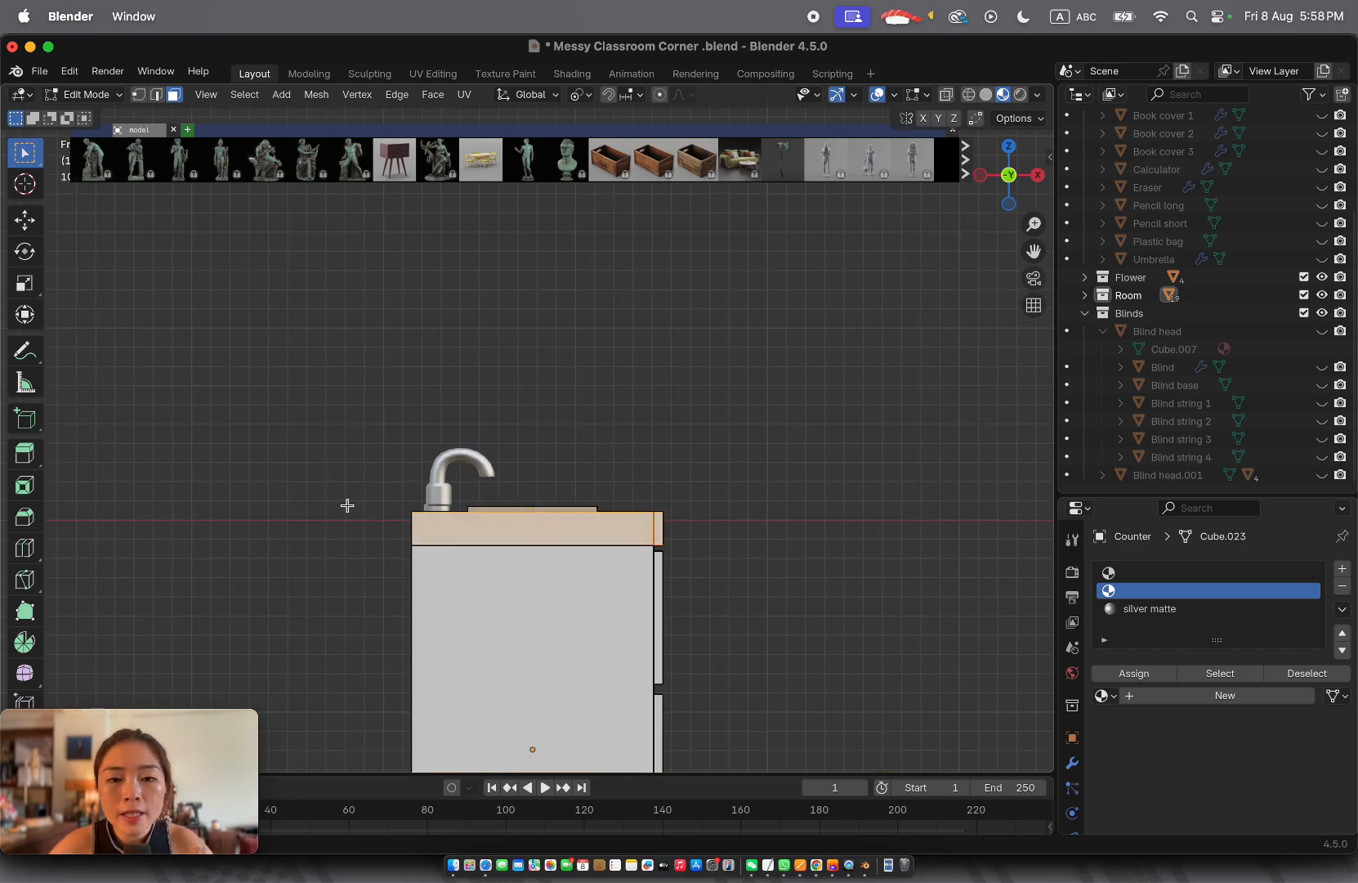
{"action": "mouse_move", "coordinate": [635, 507]}
{"action": "middle_mouse_down"}
{"action": "mouse_move", "coordinate": [626, 543]}
{"action": "mouse_move", "coordinate": [624, 508]}
{"action": "middle_mouse_up"}
Create a new material in the counter's empty second slot and set its roughness to 0.117
{"action": "left_click", "coordinate": [307, 576]}
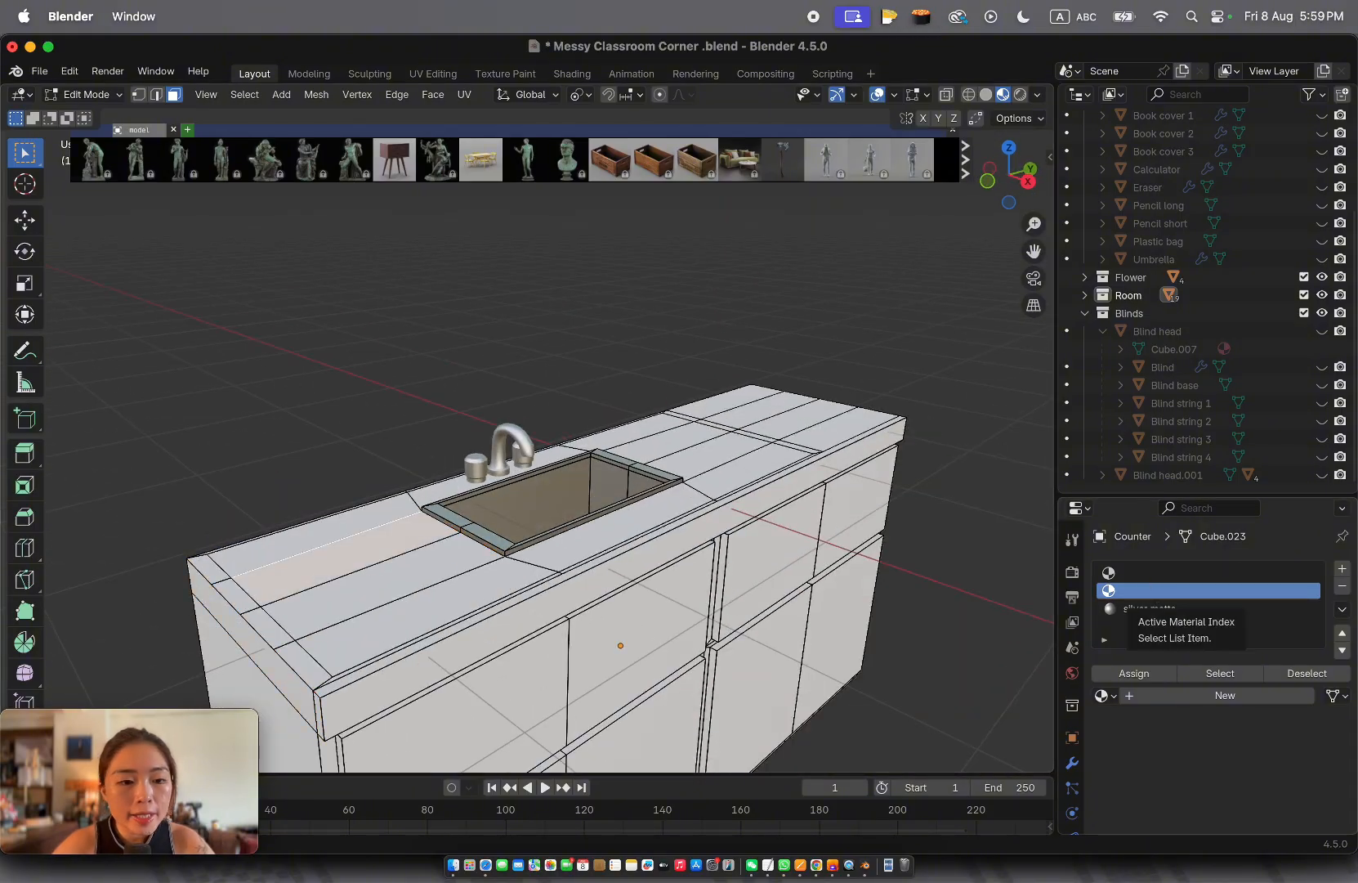
{"action": "left_click", "coordinate": [1106, 695]}
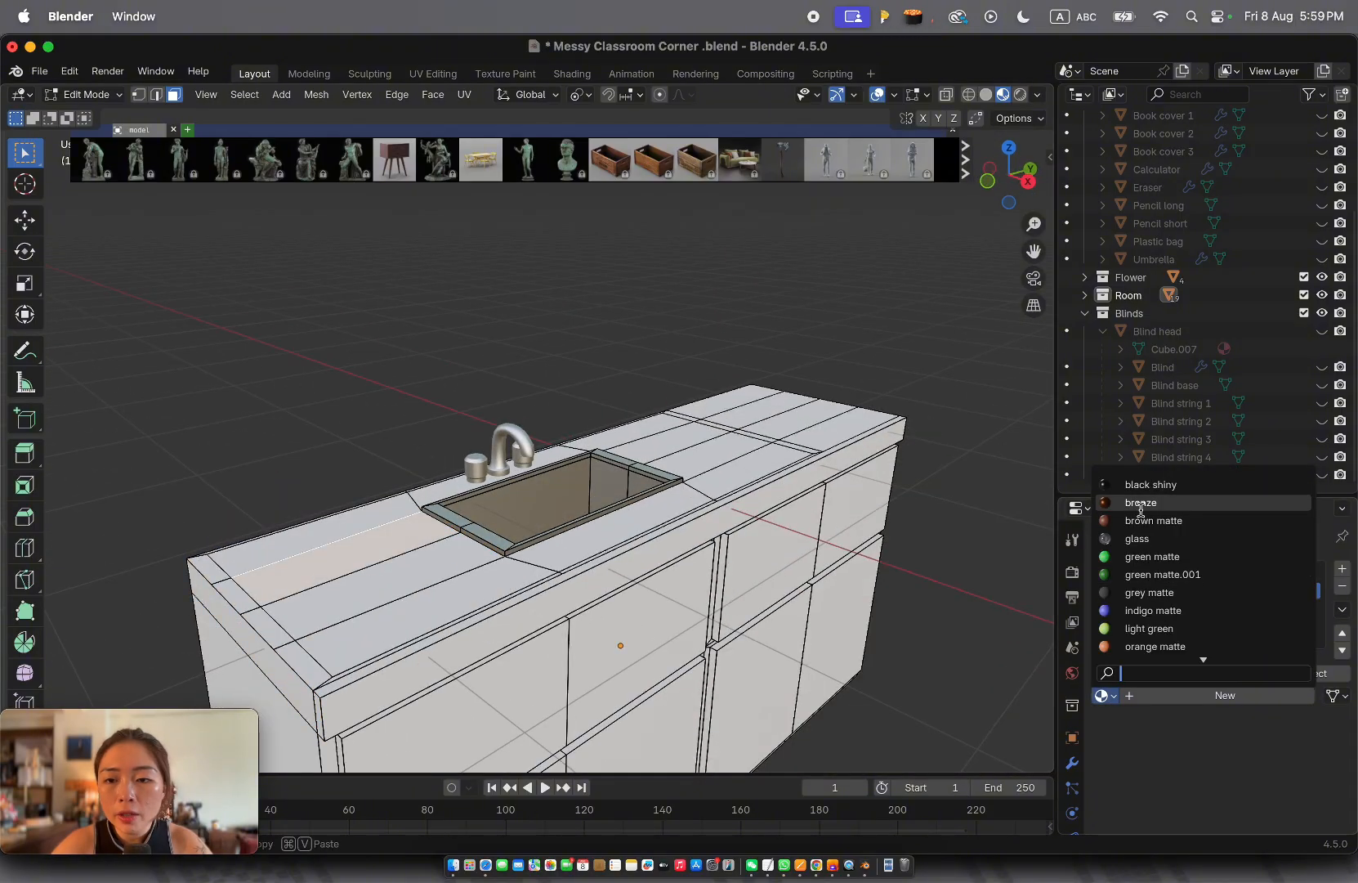
{"action": "scroll", "coordinate": [1156, 575], "scroll_direction": "down", "scroll_amount": 6}
{"action": "scroll", "coordinate": [1161, 576], "scroll_direction": "up", "scroll_amount": 6}
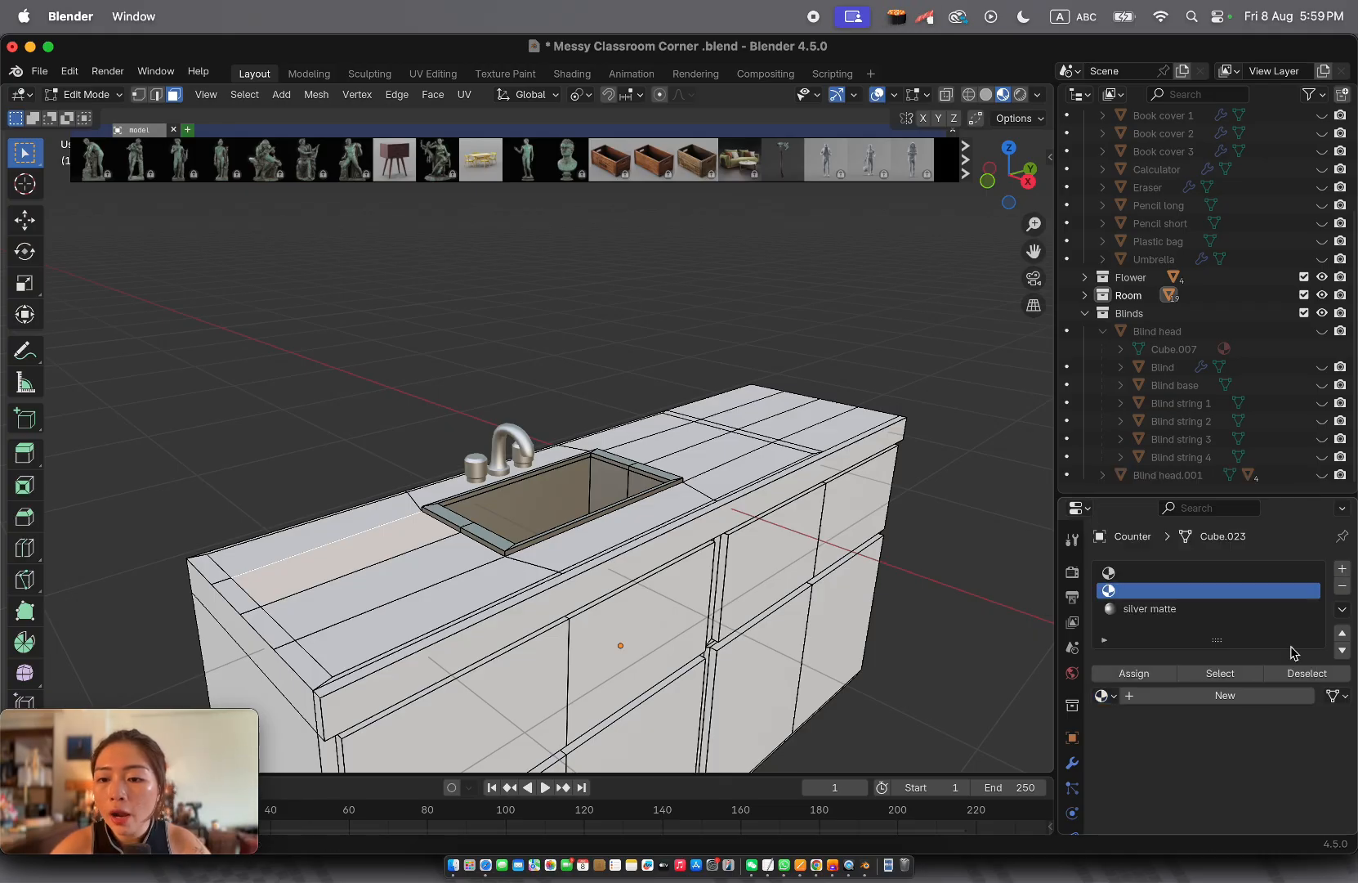
{"action": "left_click", "coordinate": [1227, 699]}
{"action": "scroll", "coordinate": [1225, 720], "scroll_direction": "down", "scroll_amount": 5}
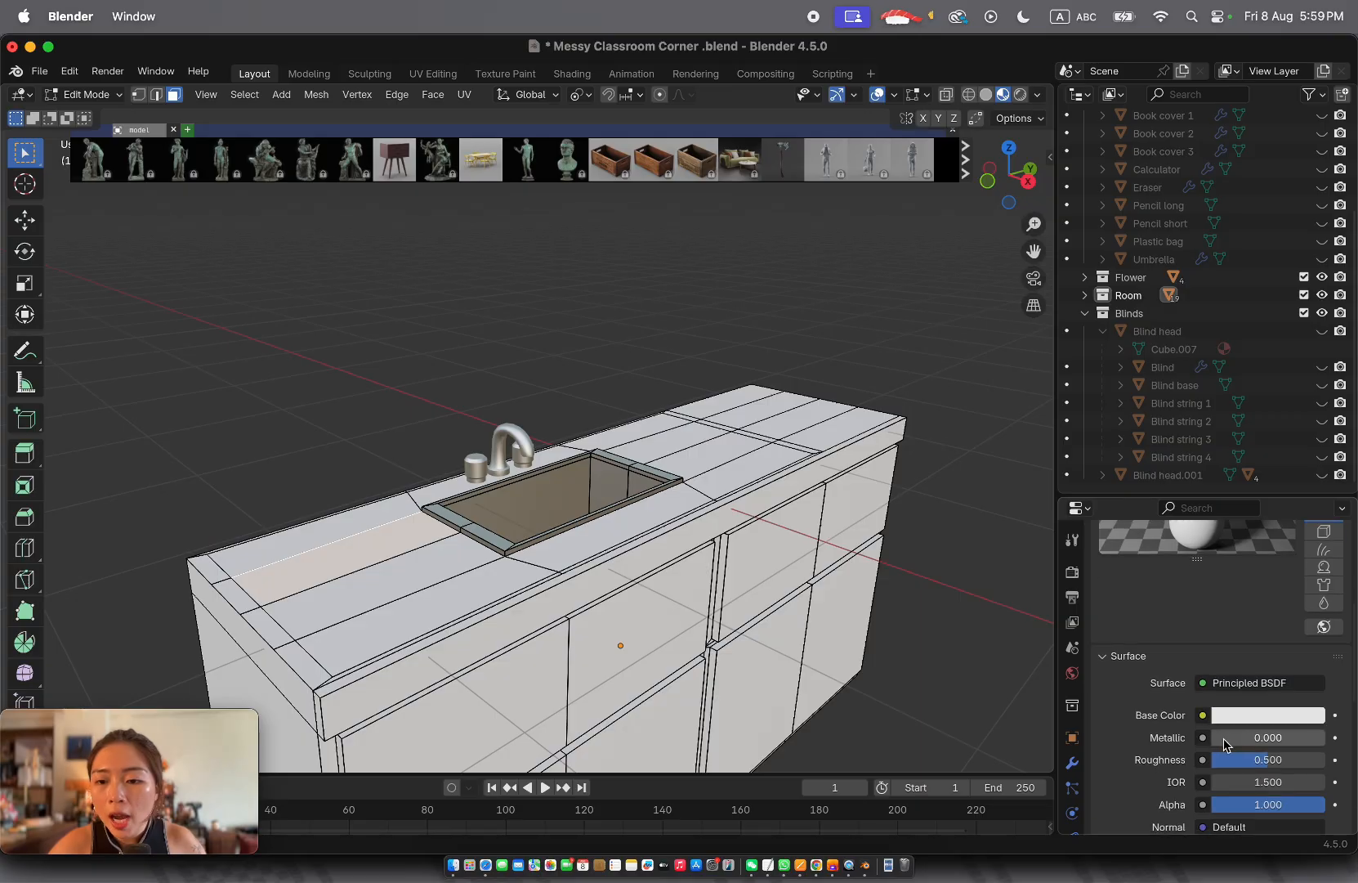
{"action": "left_click_drag", "start_coordinate": [1242, 764], "coordinate": [1204, 764]}
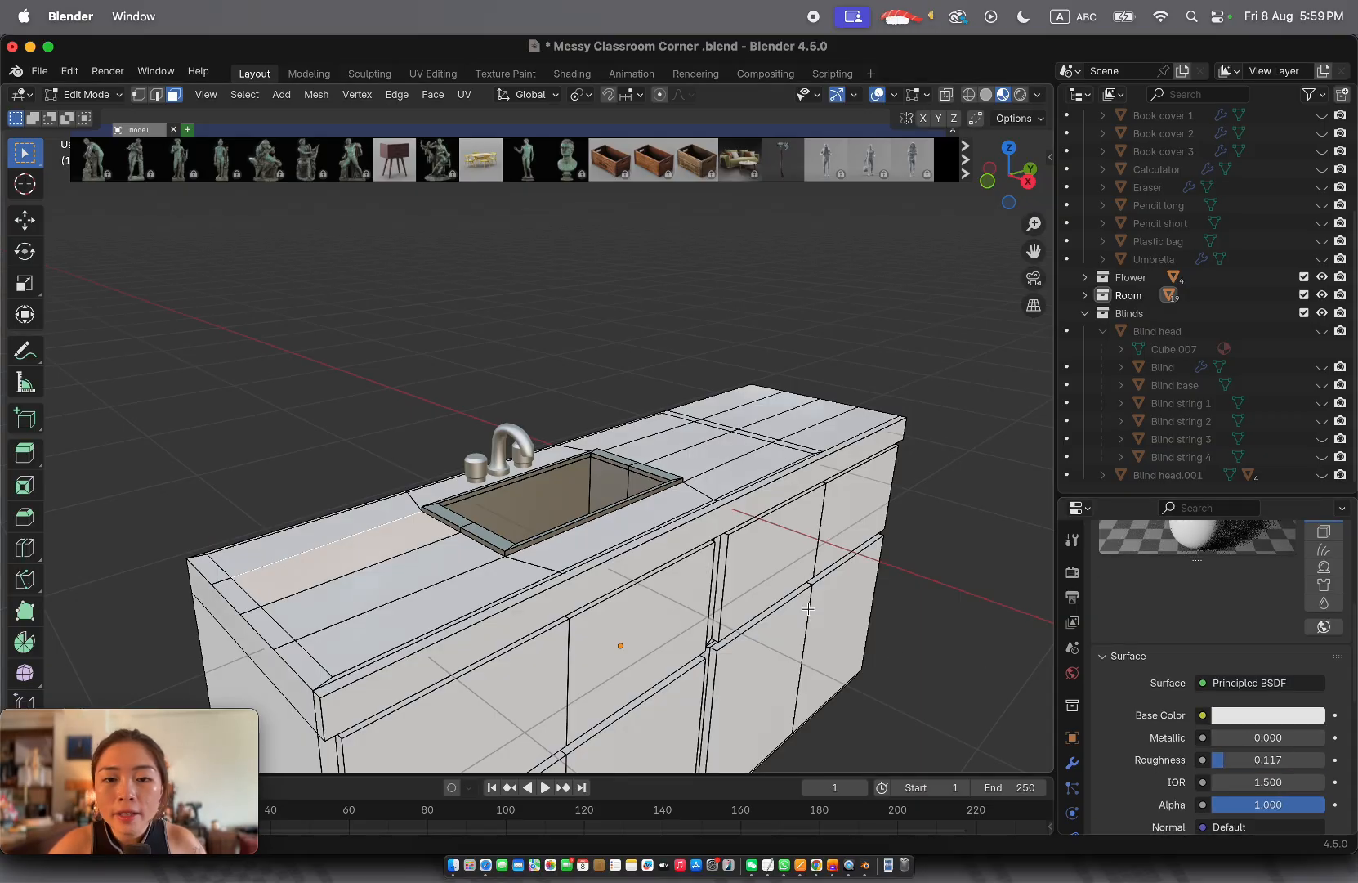
{"action": "scroll", "coordinate": [1167, 697], "scroll_direction": "up", "scroll_amount": 8}
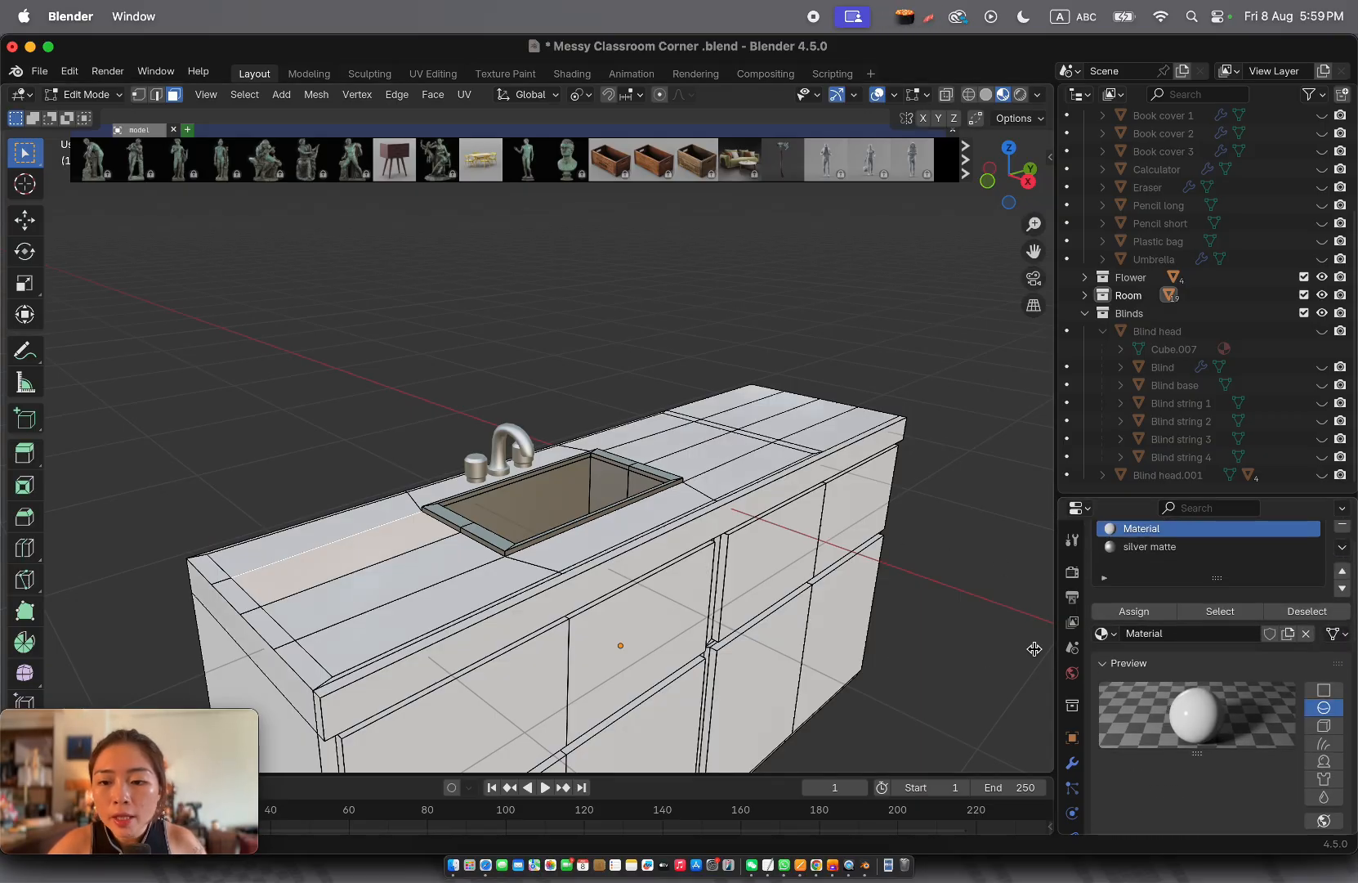
{"action": "scroll", "coordinate": [1210, 559], "scroll_direction": "up", "scroll_amount": 1}
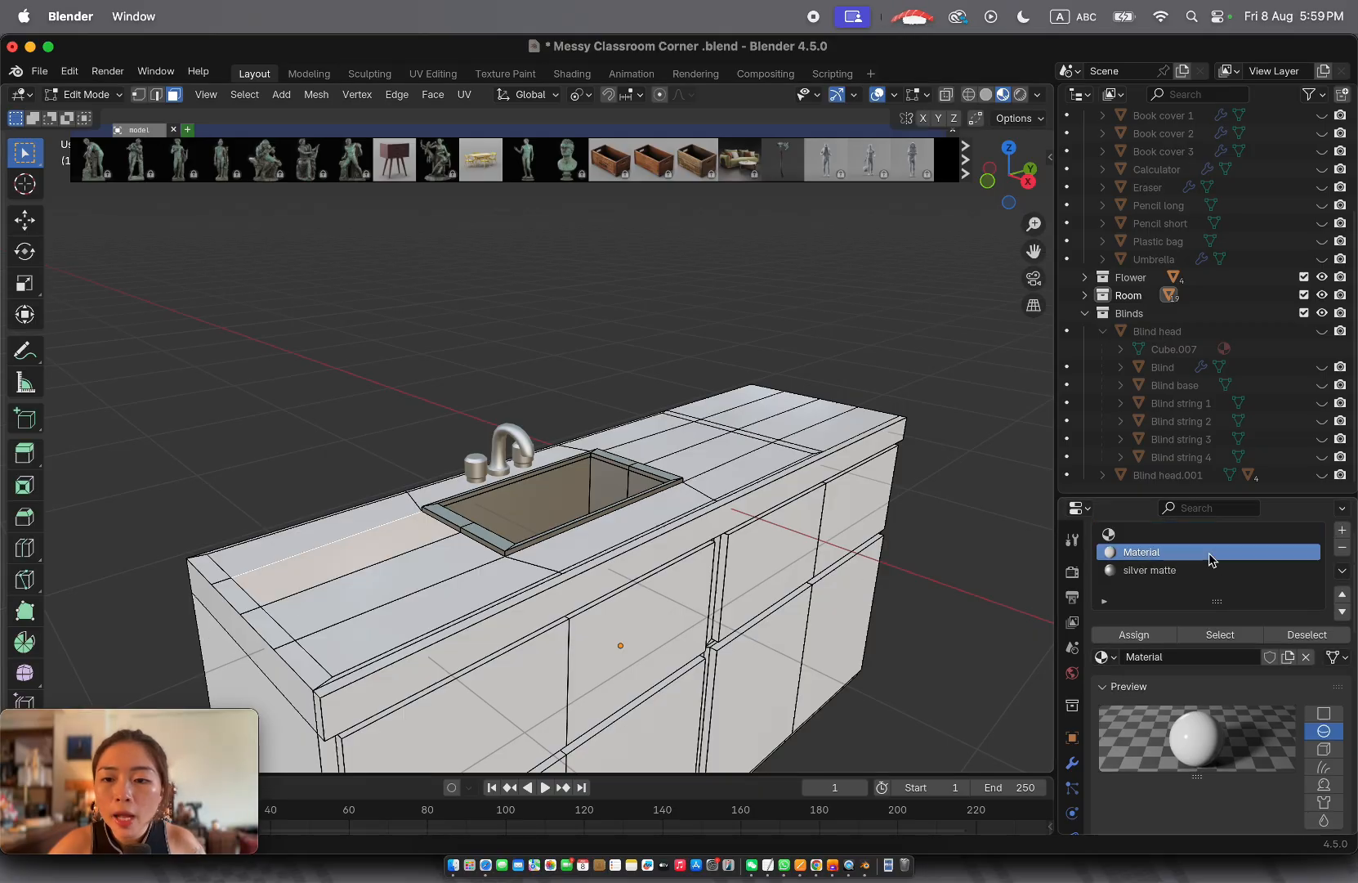
Select an upper drawer front on the counter and create a new material named light brown in the empty first slot
{"action": "middle_click_drag", "start_coordinate": [756, 598], "coordinate": [752, 561]}
{"action": "left_click", "coordinate": [619, 571]}
{"action": "left_click", "coordinate": [646, 557]}
{"action": "left_click", "coordinate": [676, 614]}
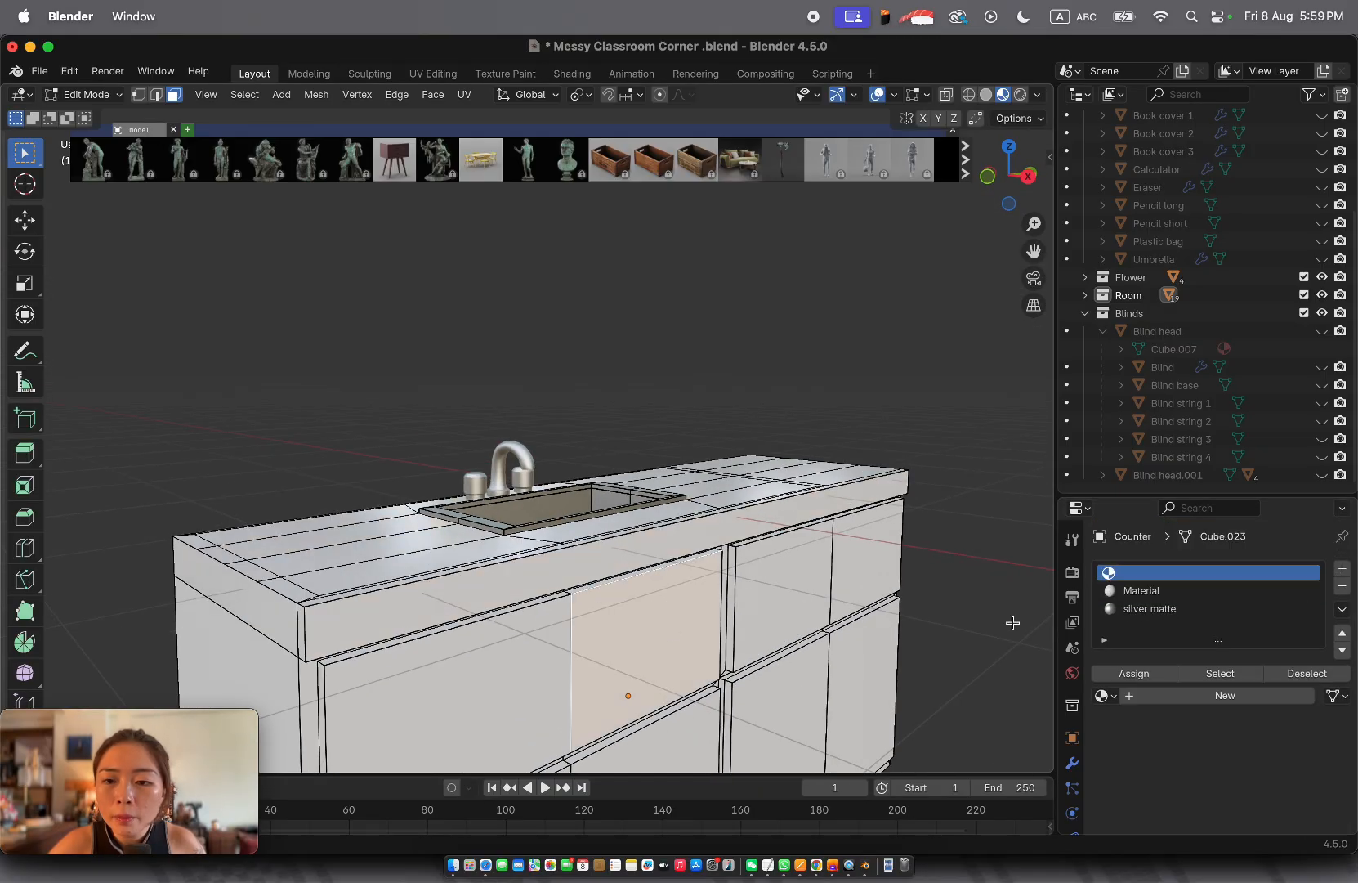
{"action": "left_click", "coordinate": [1105, 695]}
{"action": "scroll", "coordinate": [1132, 572], "scroll_direction": "down", "scroll_amount": 6}
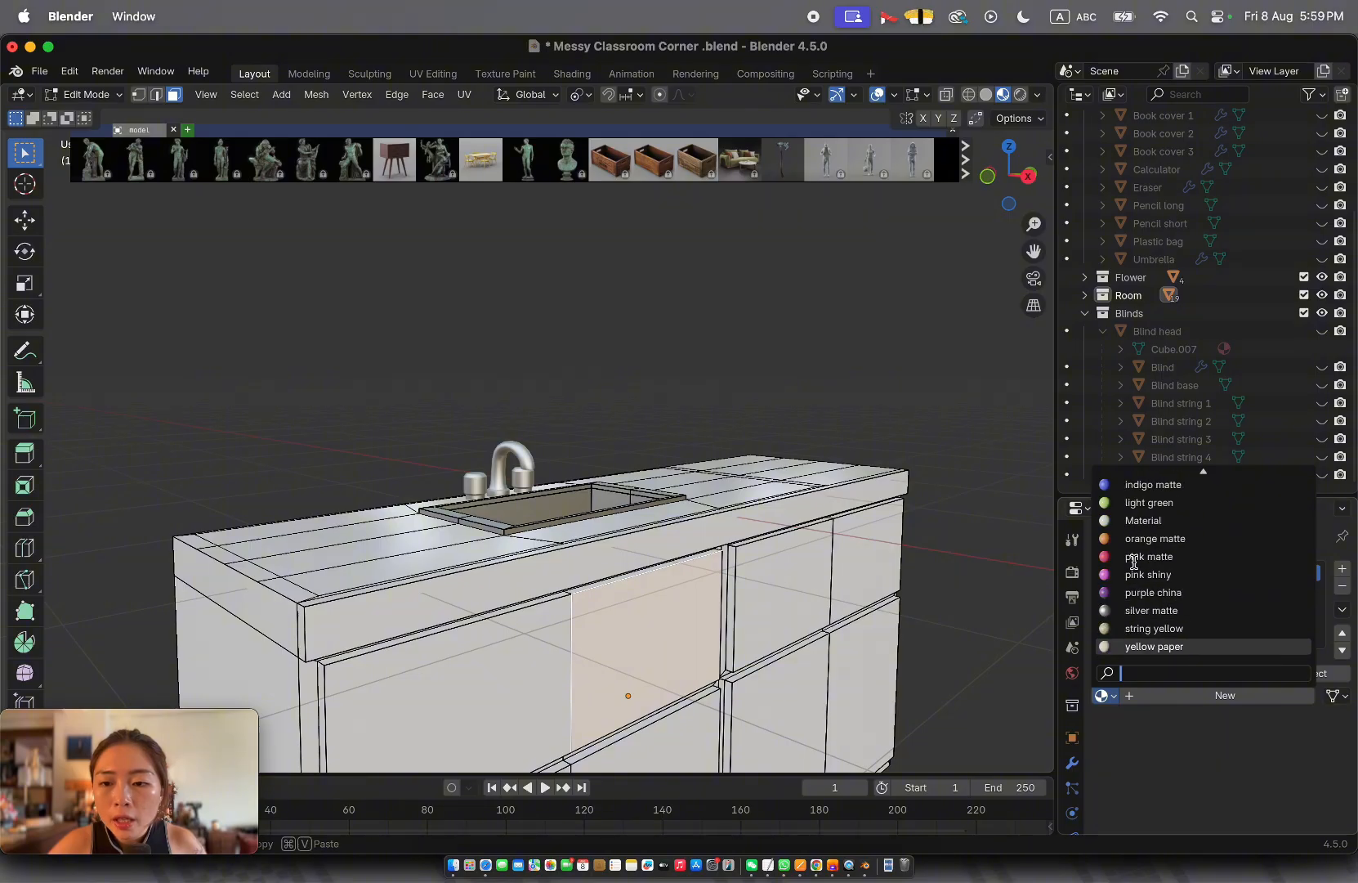
{"action": "left_click", "coordinate": [1195, 696]}
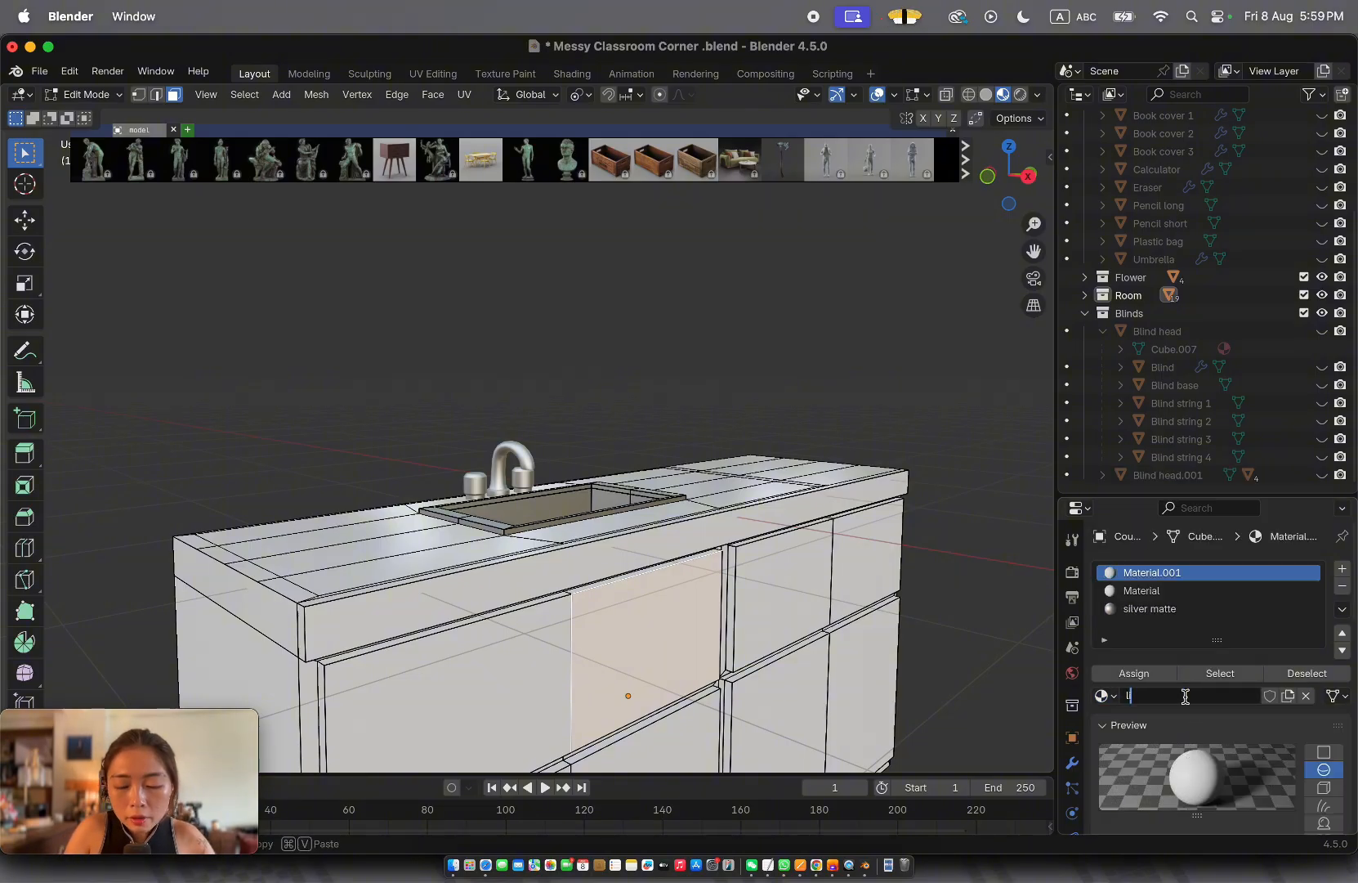
Set the light brown material's base colour to a muted orange-brown with a hue of about 0.05 and a lowered value
{"action": "scroll", "coordinate": [1255, 714], "scroll_direction": "down", "scroll_amount": 6}
{"action": "left_click", "coordinate": [1255, 715]}
{"action": "left_click_drag", "start_coordinate": [1213, 506], "coordinate": [1213, 524]}
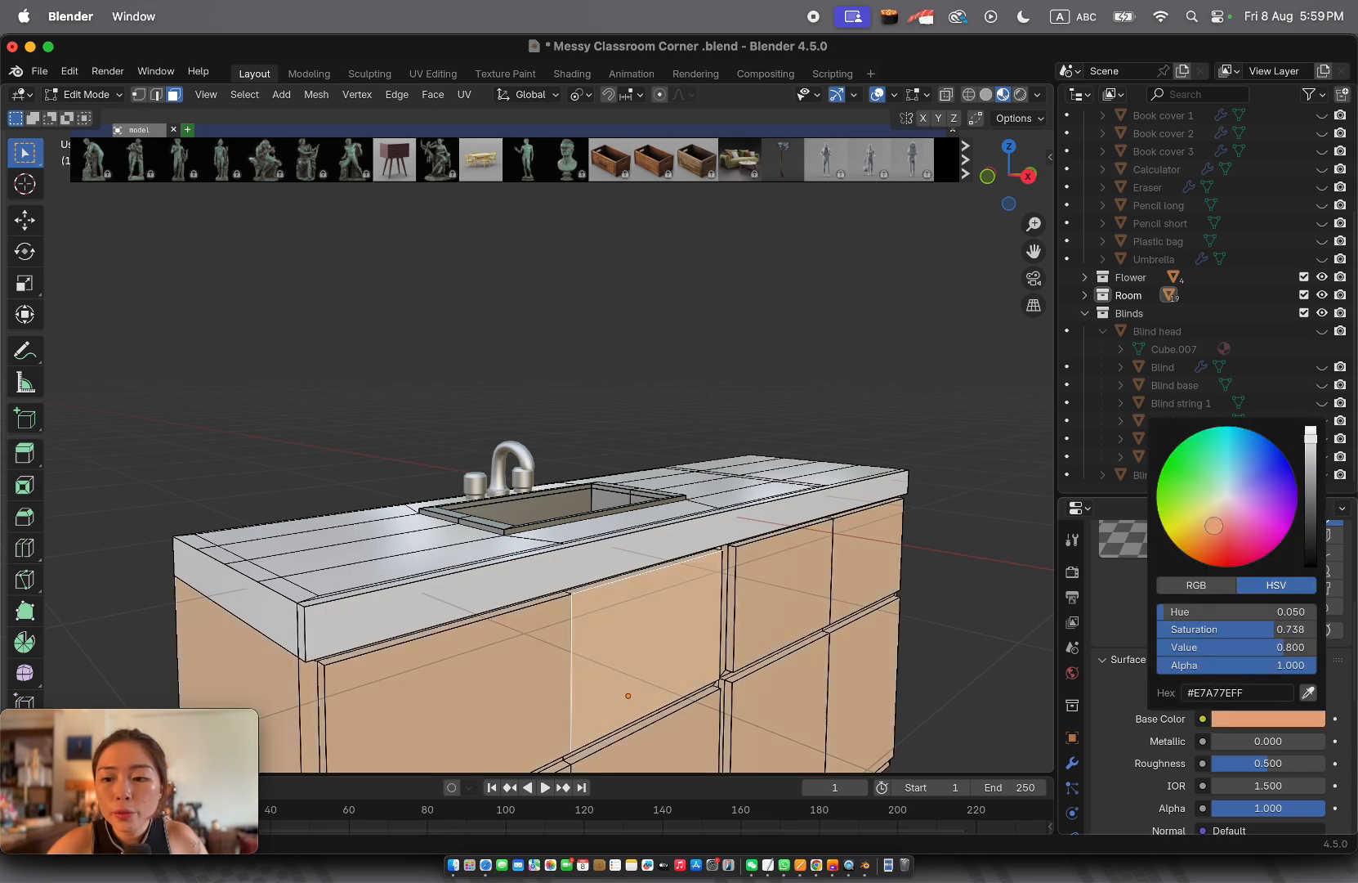
{"action": "left_click_drag", "start_coordinate": [1311, 446], "coordinate": [1311, 472]}
{"action": "left_click", "coordinate": [733, 453]}
{"action": "scroll", "coordinate": [879, 541], "scroll_direction": "down", "scroll_amount": 4}
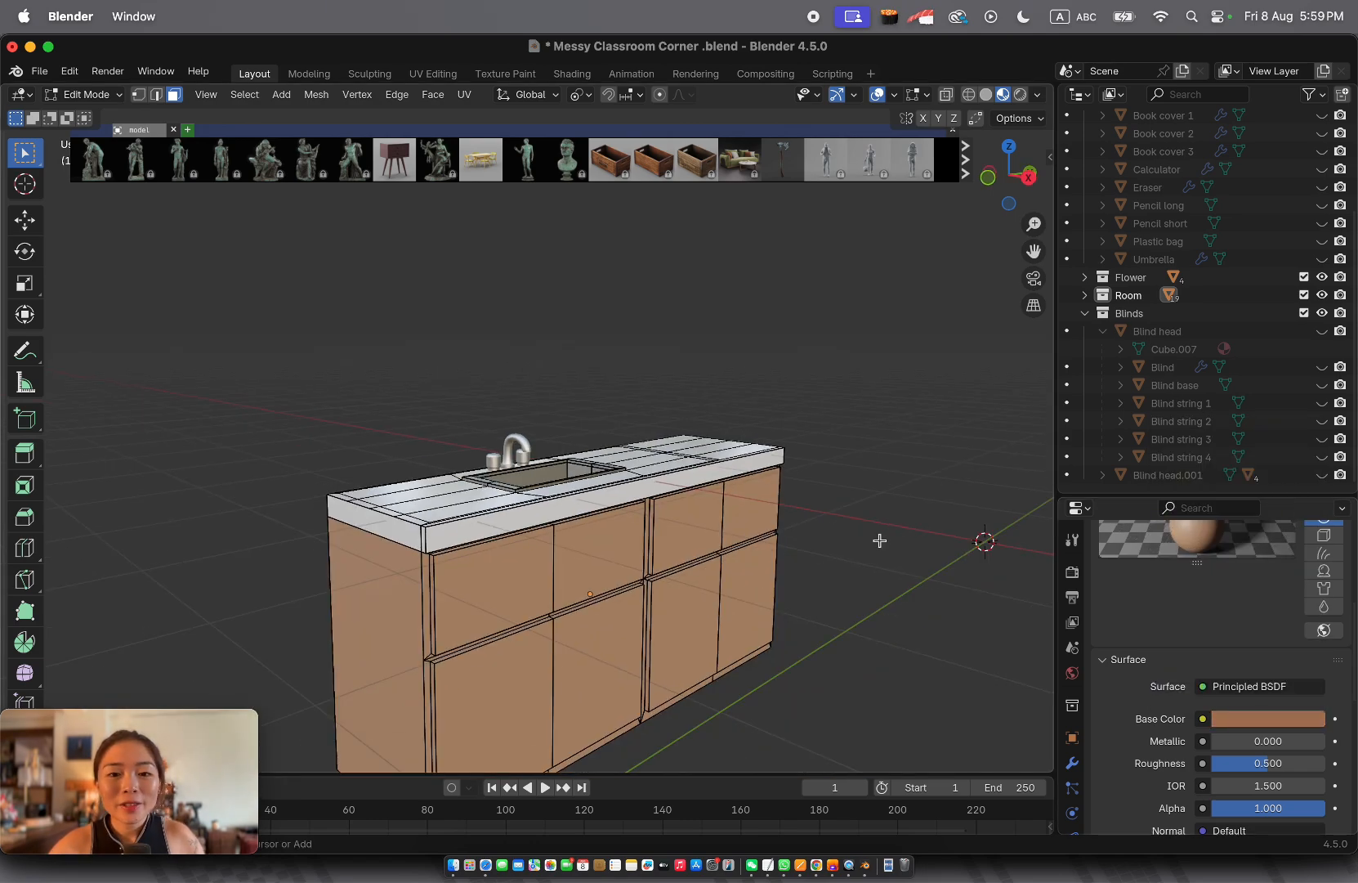
Return to the full scene in Object Mode and apply the existing silver matte material to the cabinet handles
{"action": "scroll", "coordinate": [879, 540], "scroll_direction": "right", "scroll_amount": 8}
{"action": "scroll", "coordinate": [879, 540], "scroll_direction": "right", "scroll_amount": 5}
{"action": "key", "text": "Tab"}
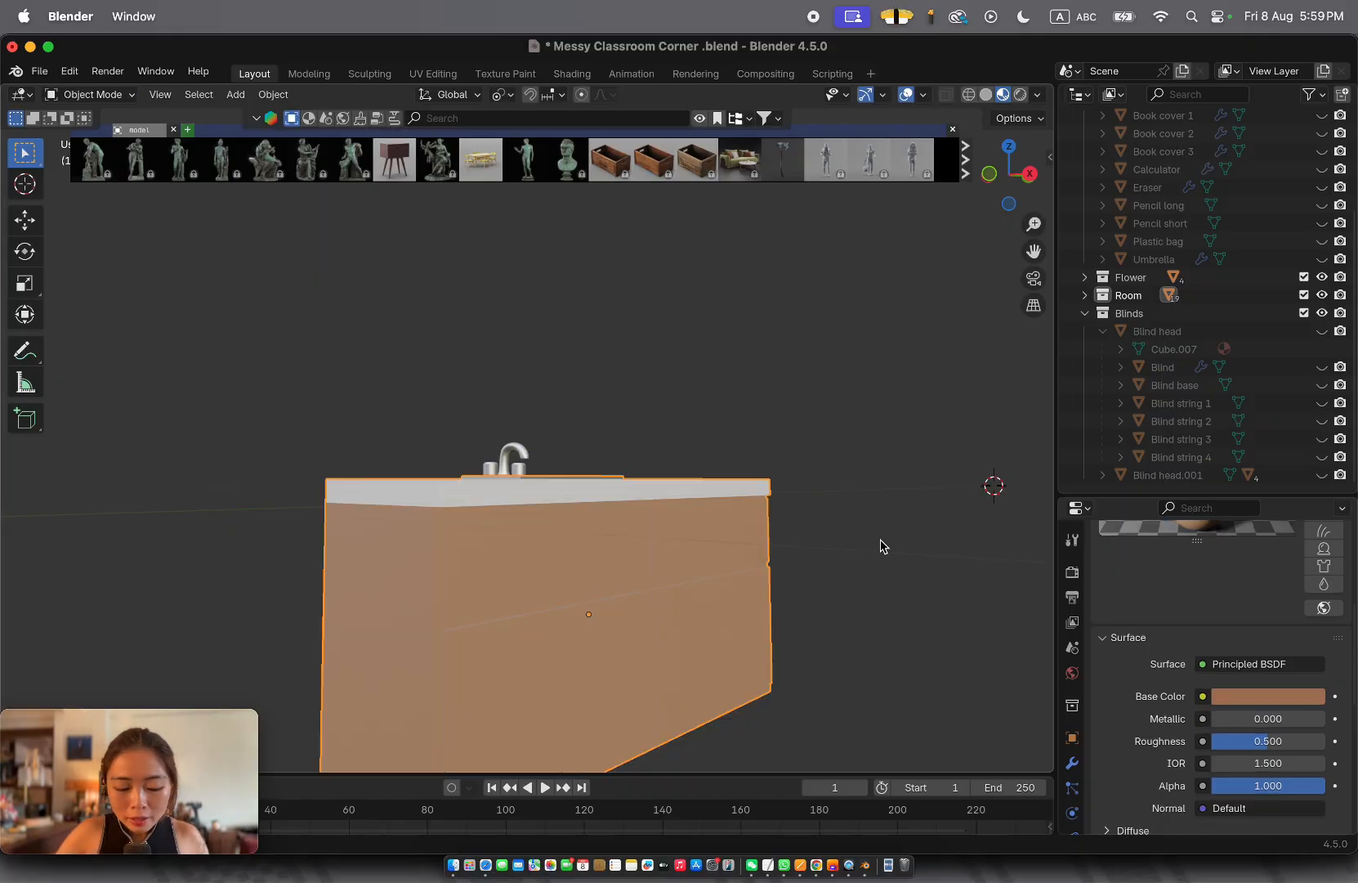
{"action": "key", "text": "KP_Divide"}
{"action": "left_click", "coordinate": [577, 551]}
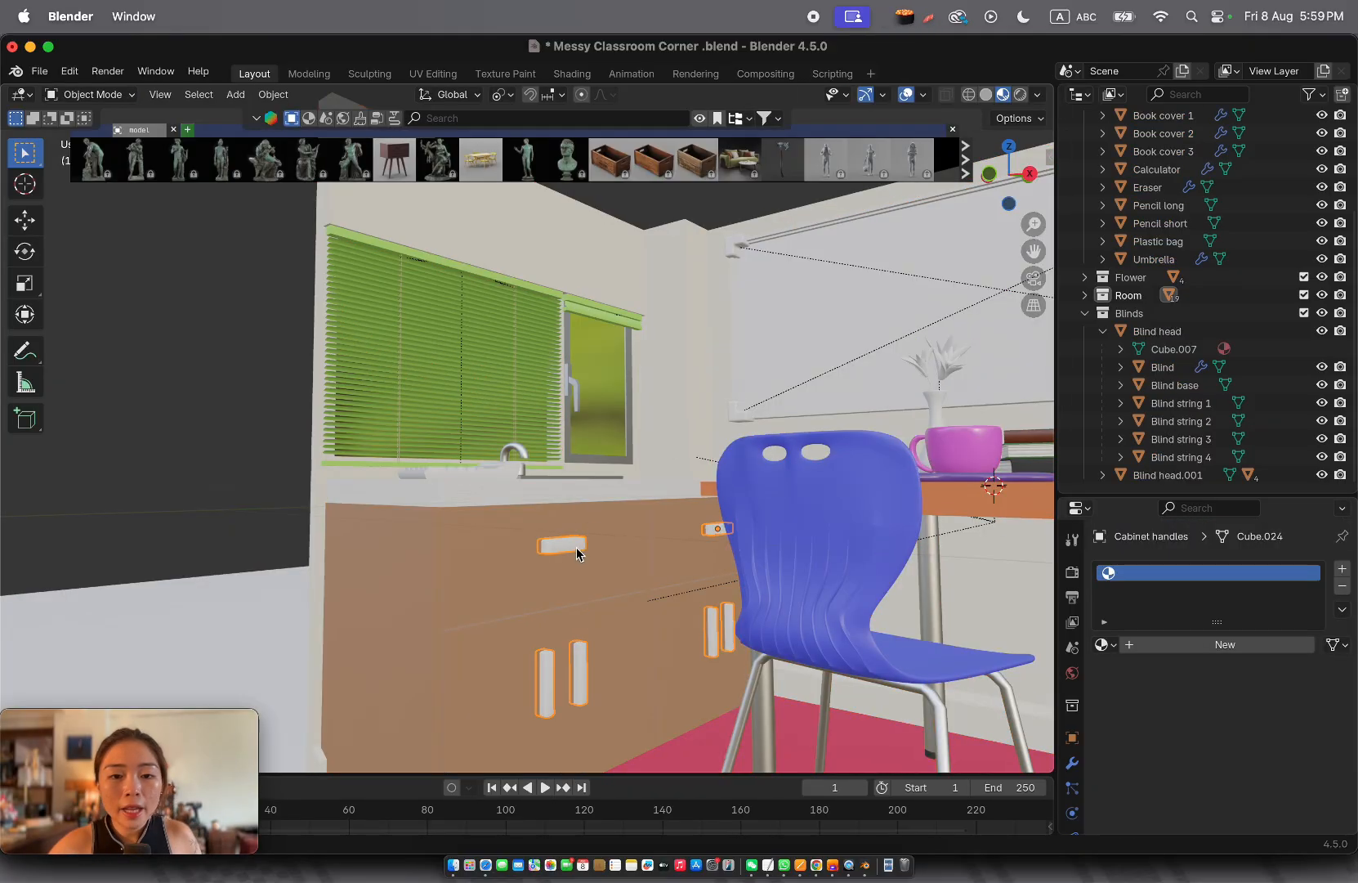
{"action": "left_click", "coordinate": [1105, 645]}
{"action": "type", "text": "silver"}
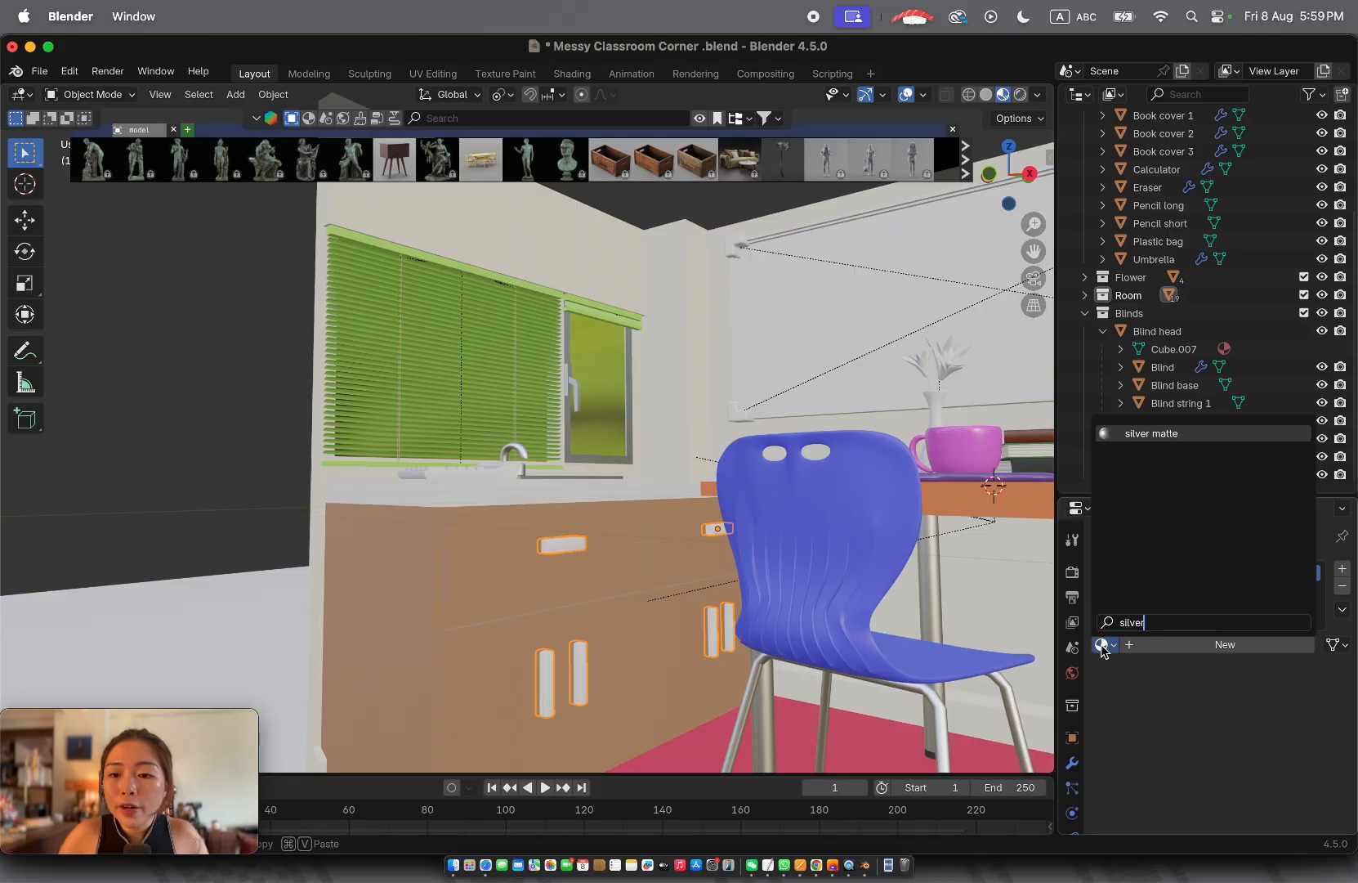
{"action": "key", "text": "Return"}
{"action": "scroll", "coordinate": [531, 655], "scroll_direction": "up", "scroll_amount": 5}
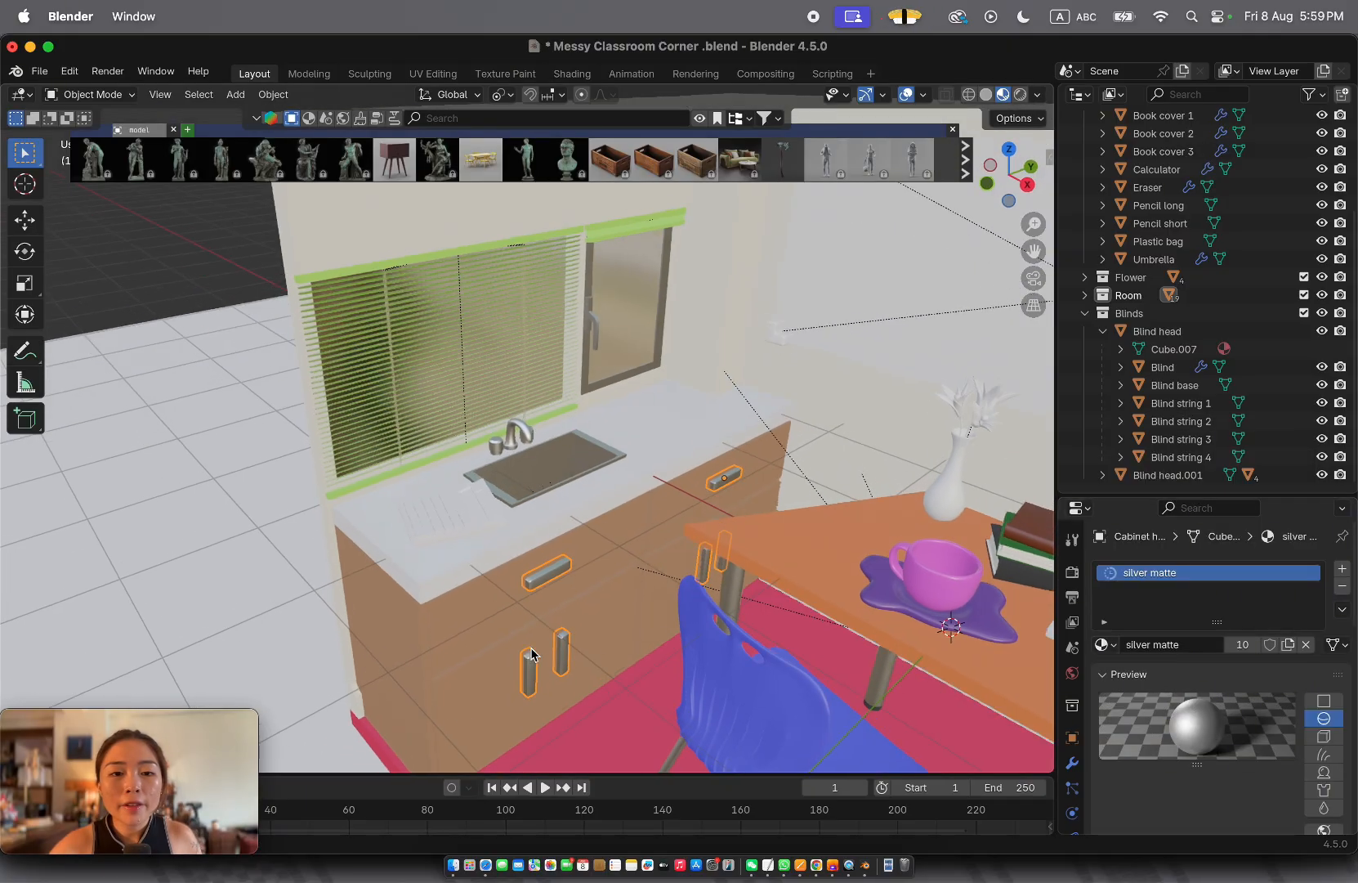
Select the vase standing on the table behind the books and the pink cup
{"action": "left_click", "coordinate": [540, 541]}
{"action": "scroll", "coordinate": [540, 539], "scroll_direction": "up", "scroll_amount": 5}
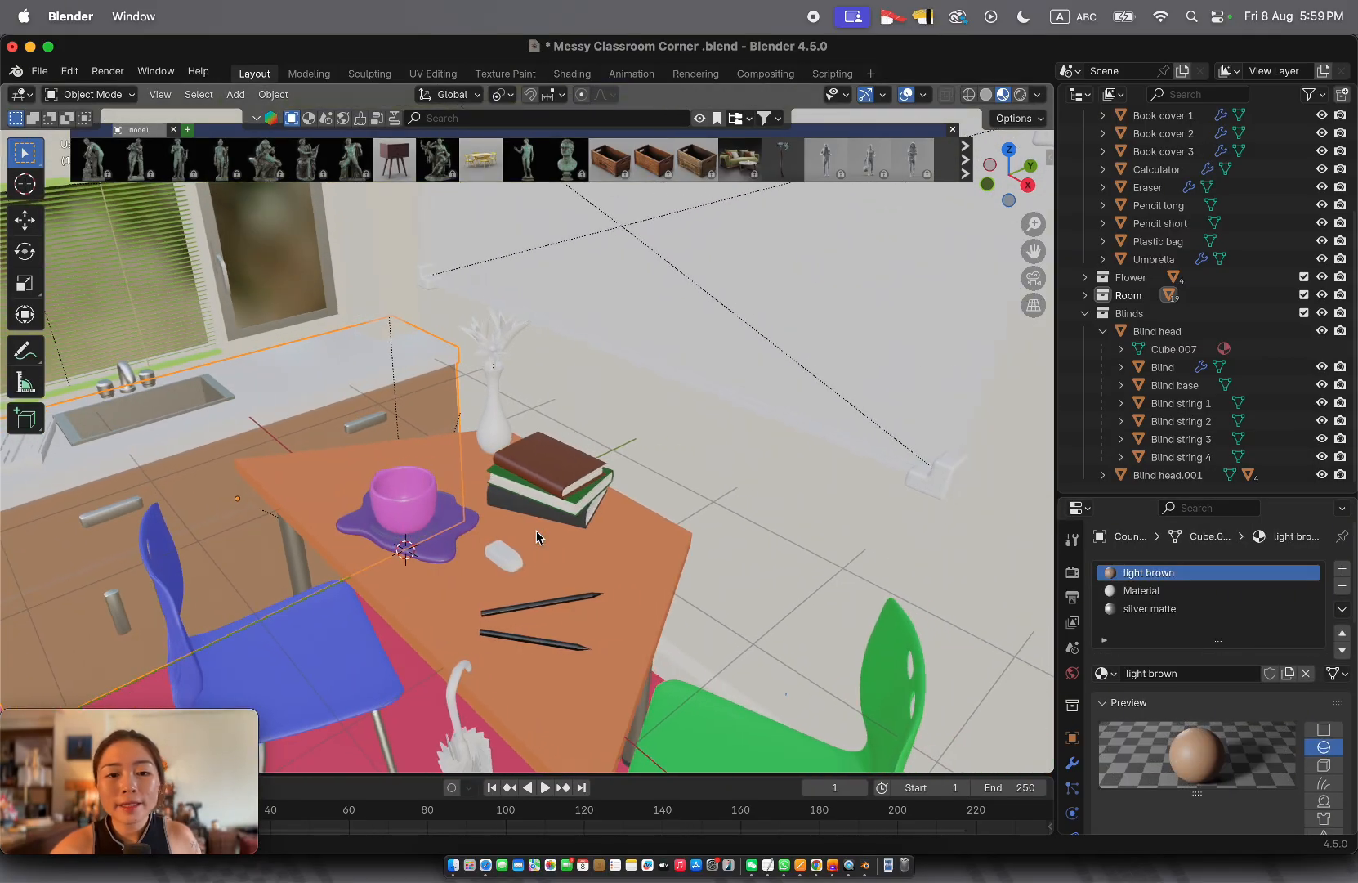
{"action": "left_click", "coordinate": [491, 428]}
{"action": "left_click_drag", "start_coordinate": [448, 296], "coordinate": [520, 371]}
{"action": "left_click", "coordinate": [491, 380]}
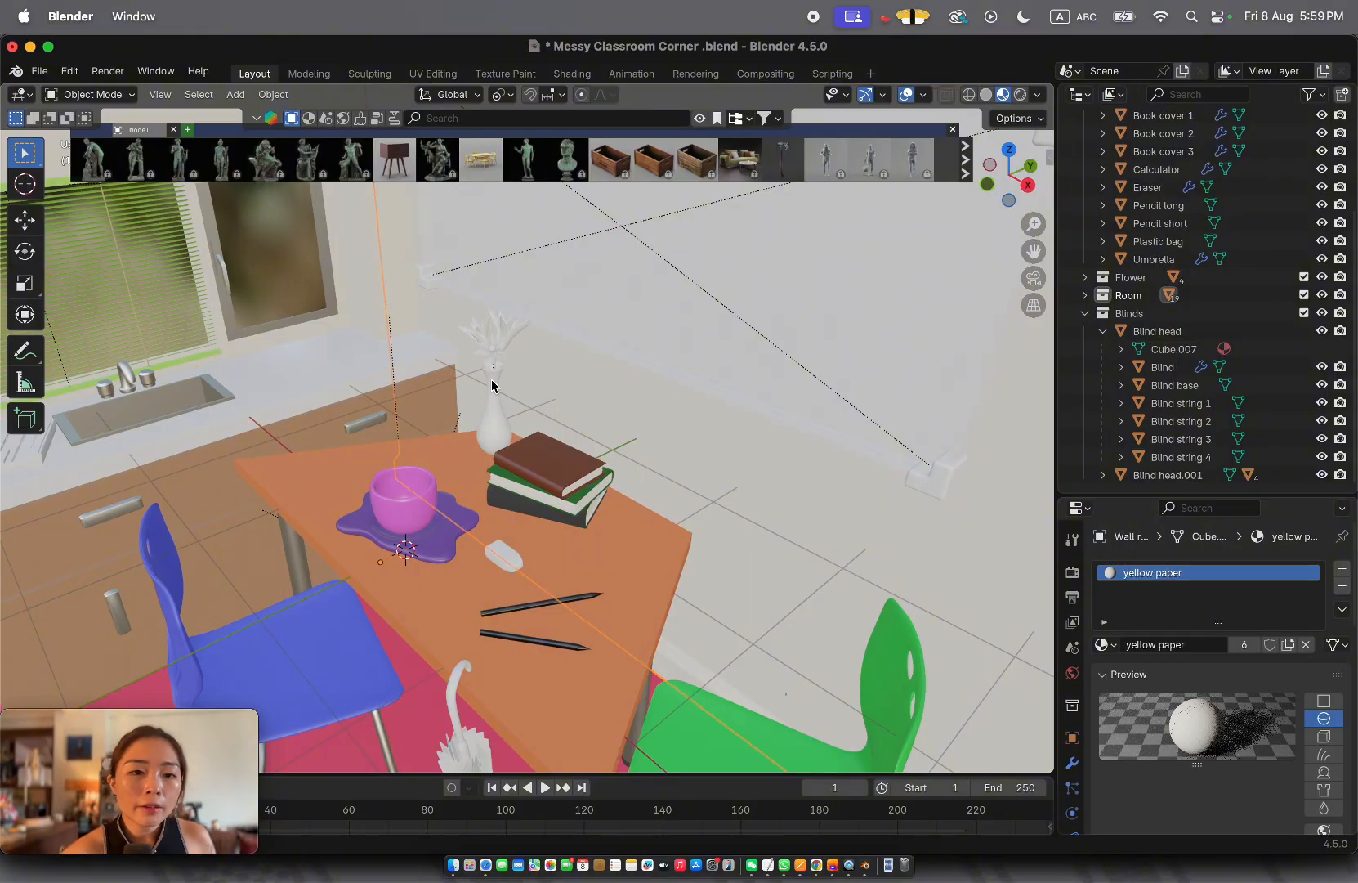
{"action": "left_click", "coordinate": [491, 380]}
{"action": "scroll", "coordinate": [491, 380], "scroll_direction": "down", "scroll_amount": 5}
{"action": "scroll", "coordinate": [491, 379], "scroll_direction": "up", "scroll_amount": 10}
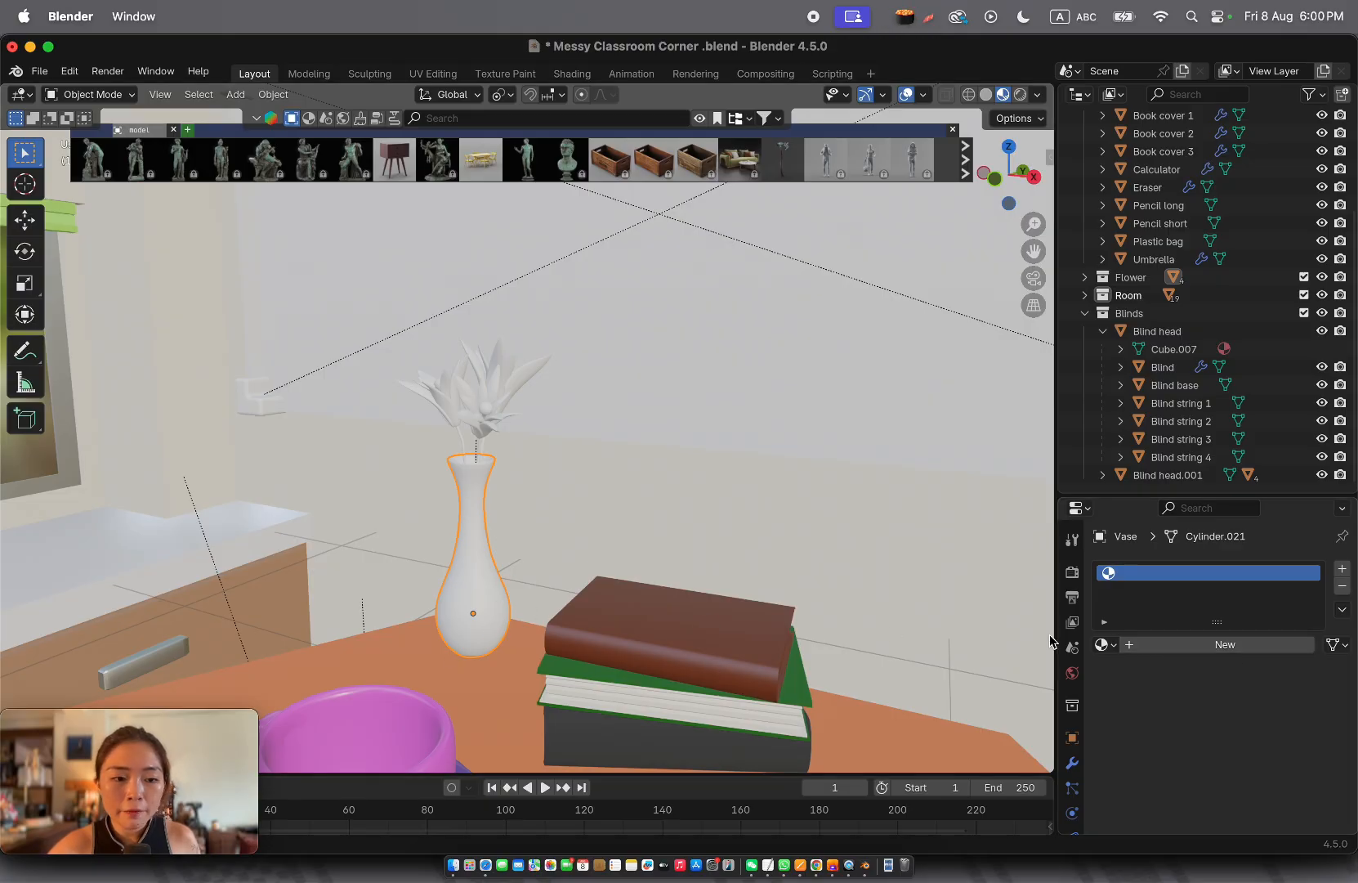
Create a new material for the vase and name it green glass
{"action": "left_click", "coordinate": [1234, 646]}
{"action": "scroll", "coordinate": [1234, 648], "scroll_direction": "down", "scroll_amount": 3}
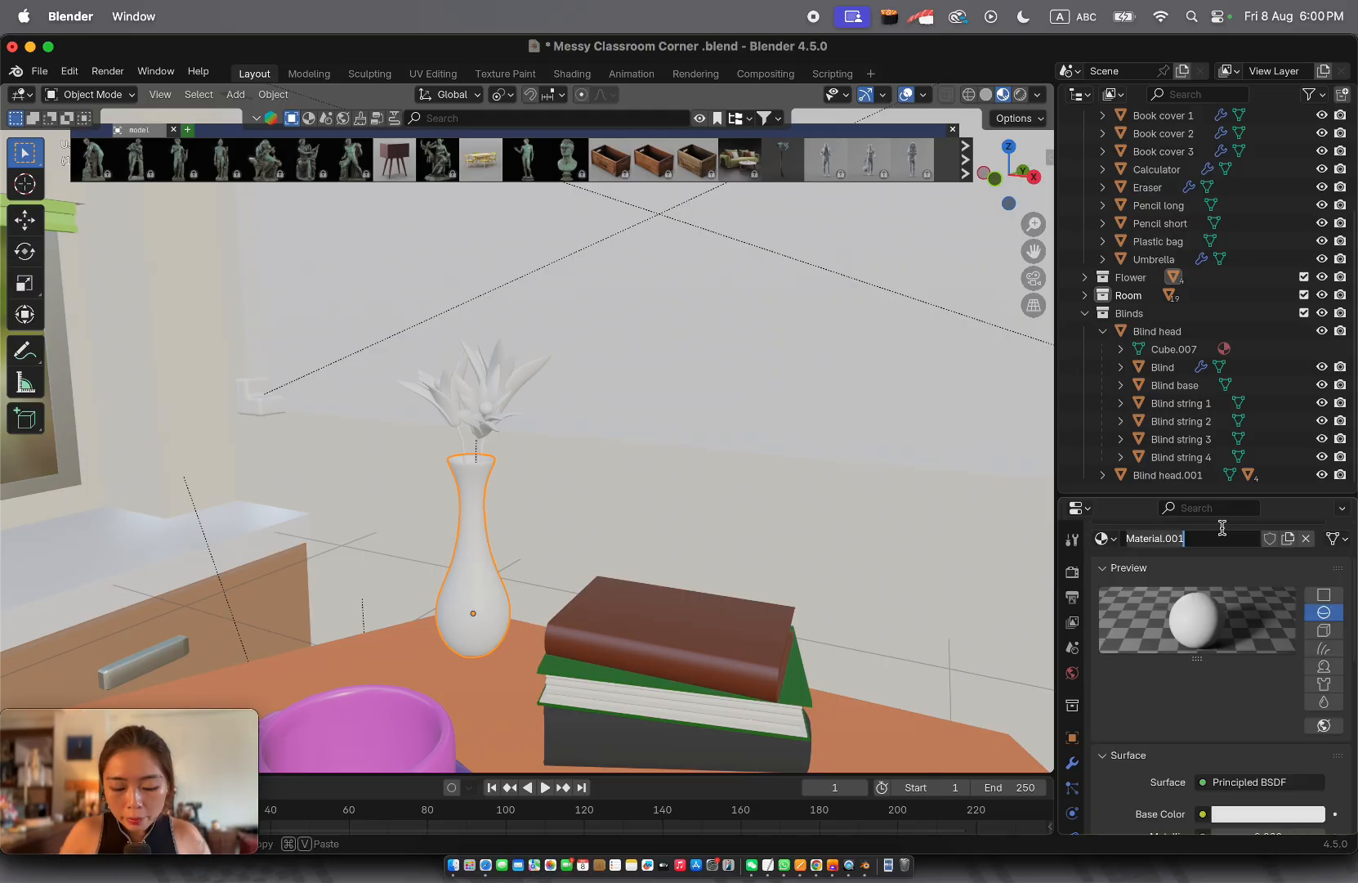
{"action": "left_click", "coordinate": [1222, 535]}
{"action": "type", "text": "gr"}
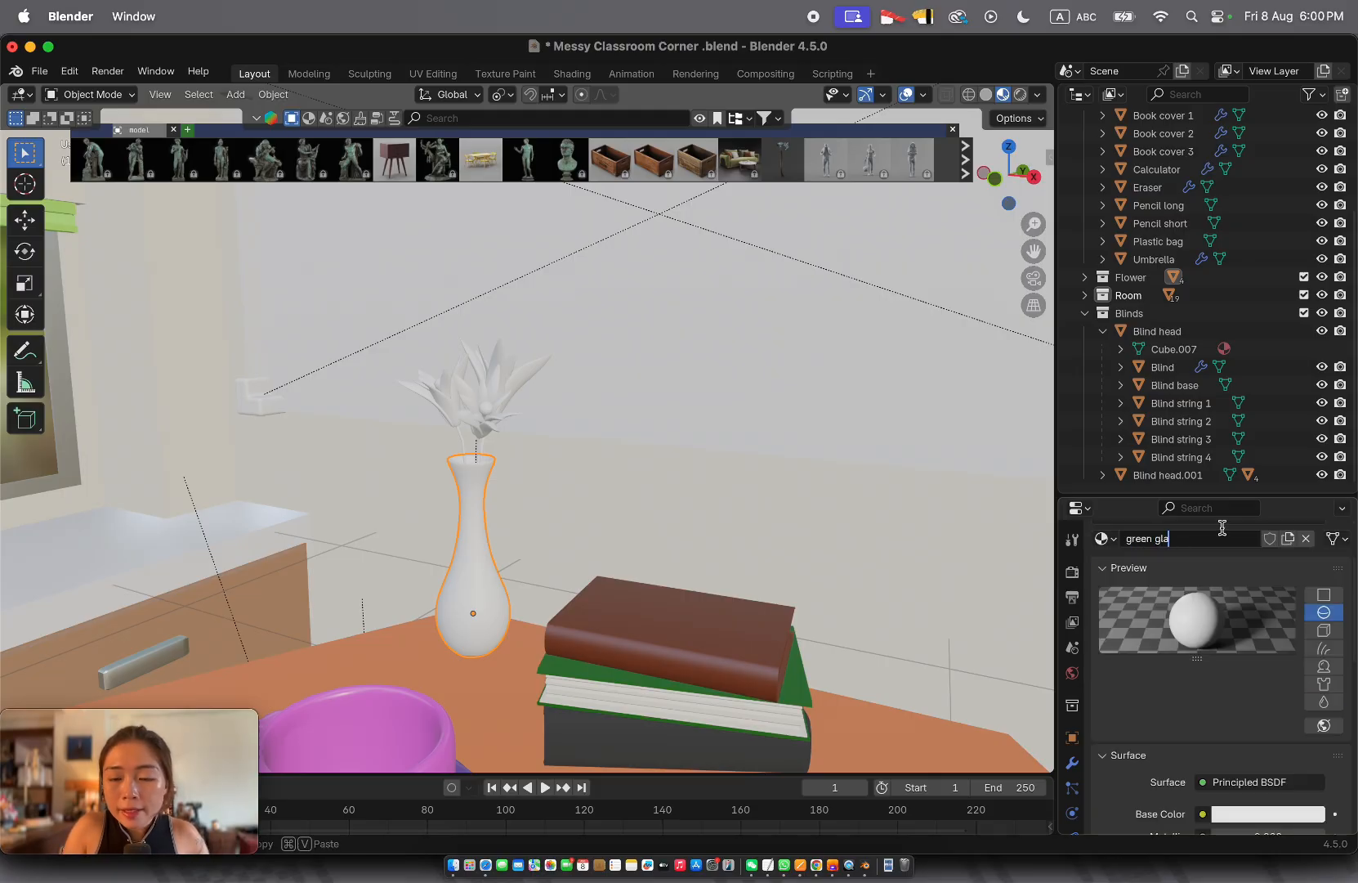
{"action": "type", "text": "een gla"}
{"action": "key", "text": "Return"}
Change the vase material's surface shader to Glass BSDF
{"action": "scroll", "coordinate": [1204, 621], "scroll_direction": "down", "scroll_amount": 5}
{"action": "left_click", "coordinate": [1205, 618]}
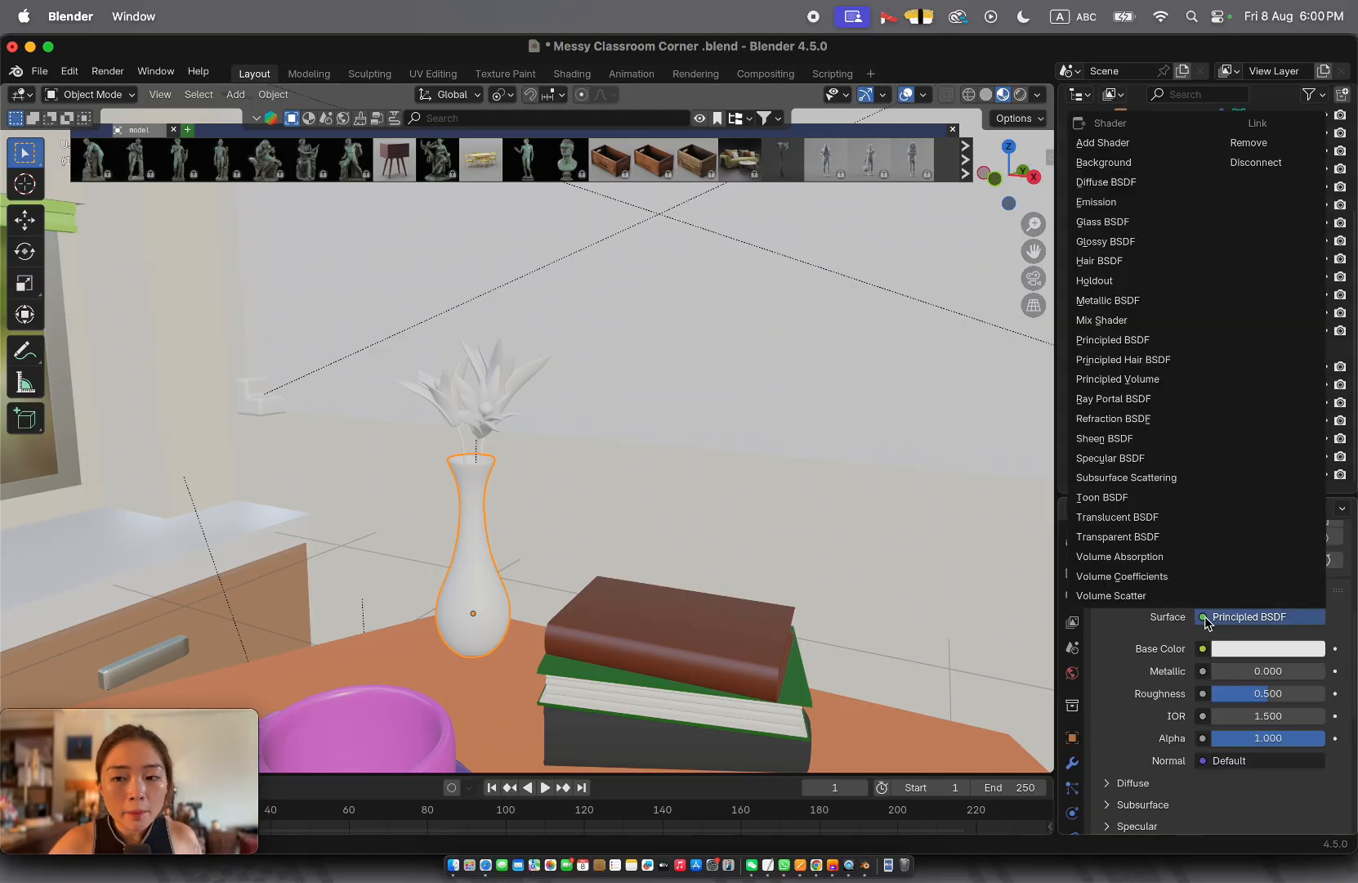
{"action": "left_click", "coordinate": [1109, 229]}
{"action": "scroll", "coordinate": [1186, 693], "scroll_direction": "up", "scroll_amount": 8}
{"action": "scroll", "coordinate": [1187, 693], "scroll_direction": "down", "scroll_amount": 5}
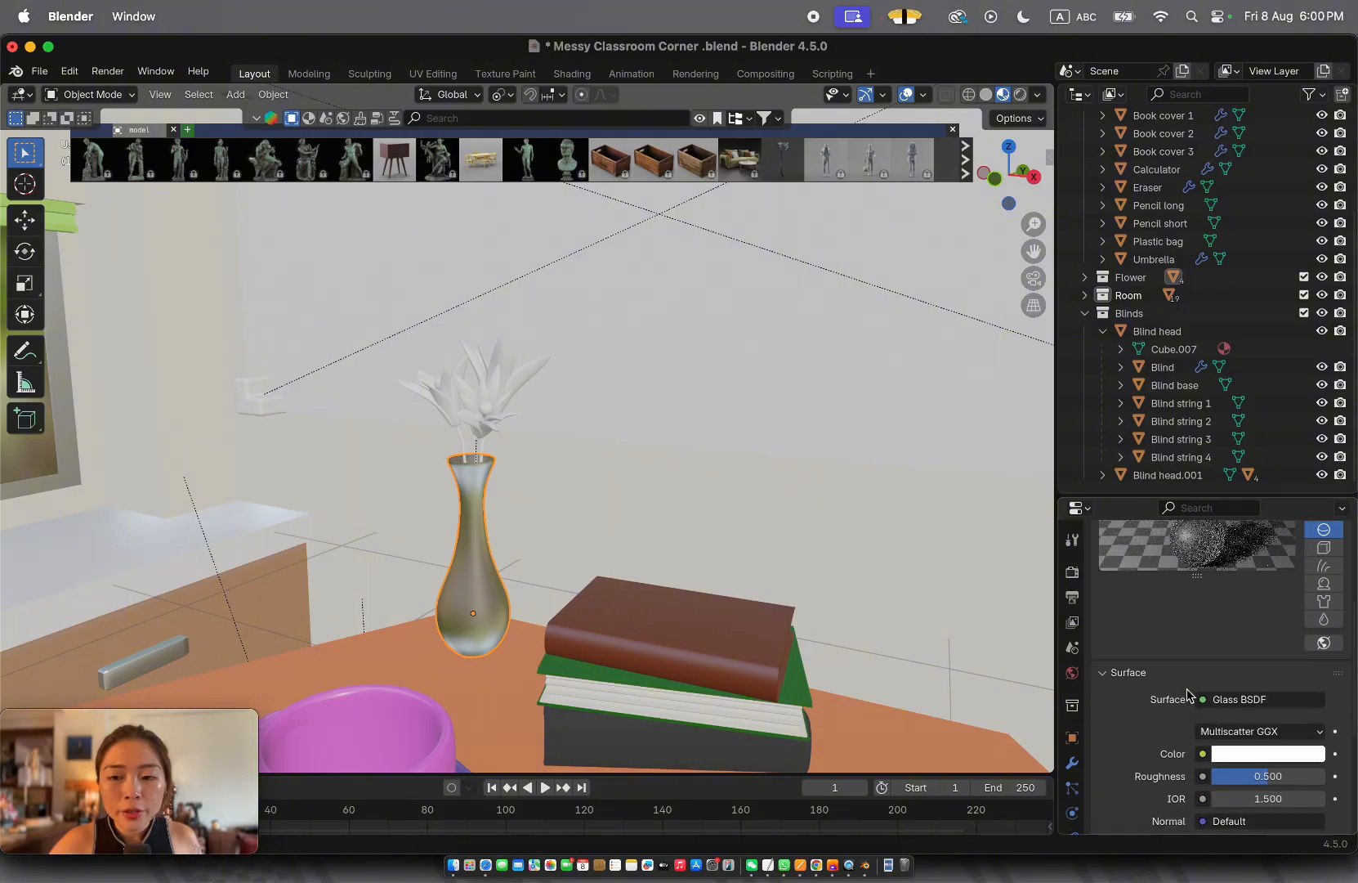
{"action": "scroll", "coordinate": [1194, 633], "scroll_direction": "up", "scroll_amount": 2}
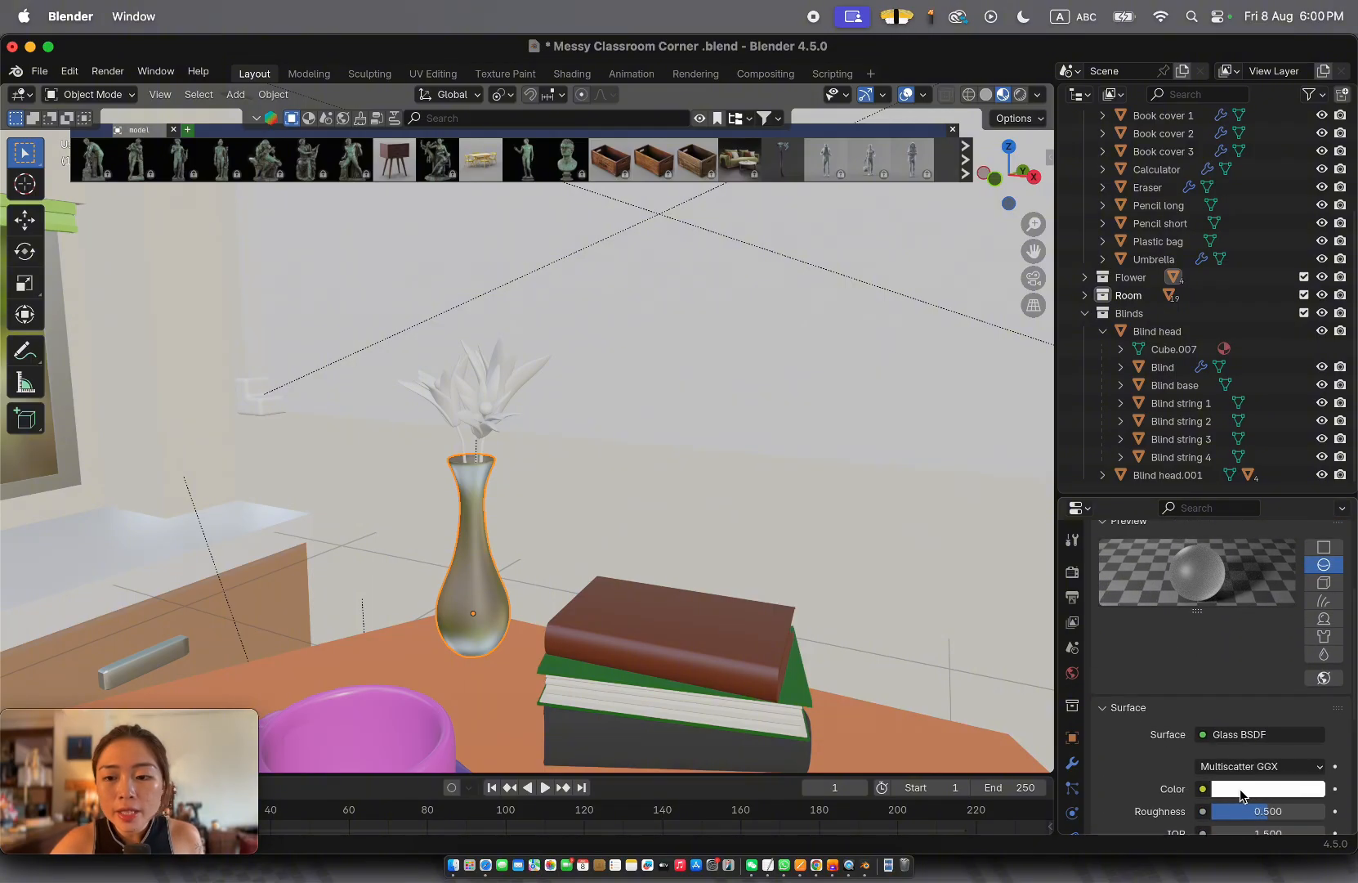
{"action": "scroll", "coordinate": [1248, 796], "scroll_direction": "up", "scroll_amount": 1}
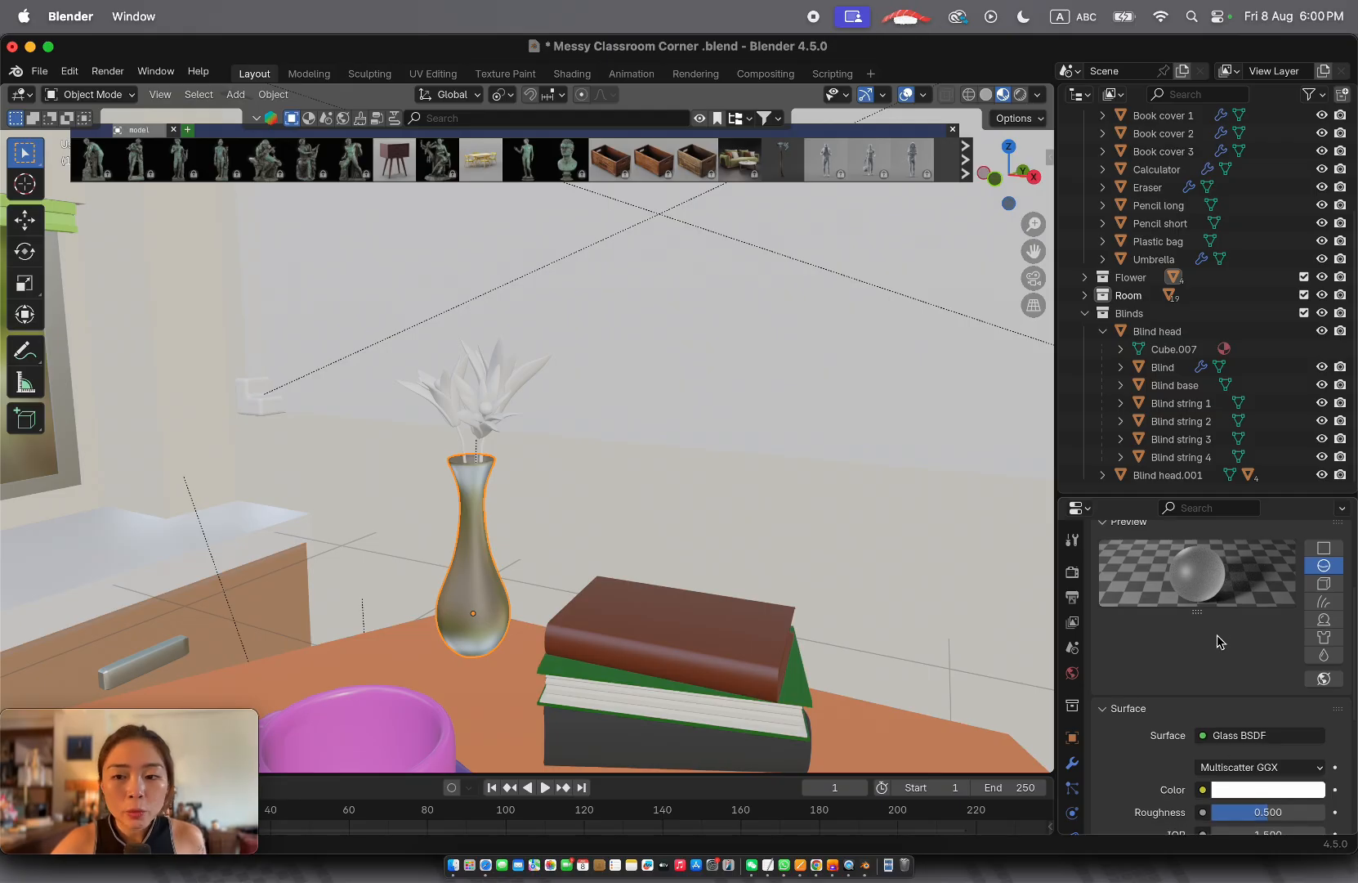
Tint the vase's glass colour pale green and set its roughness to 0
{"action": "left_click", "coordinate": [1243, 790]}
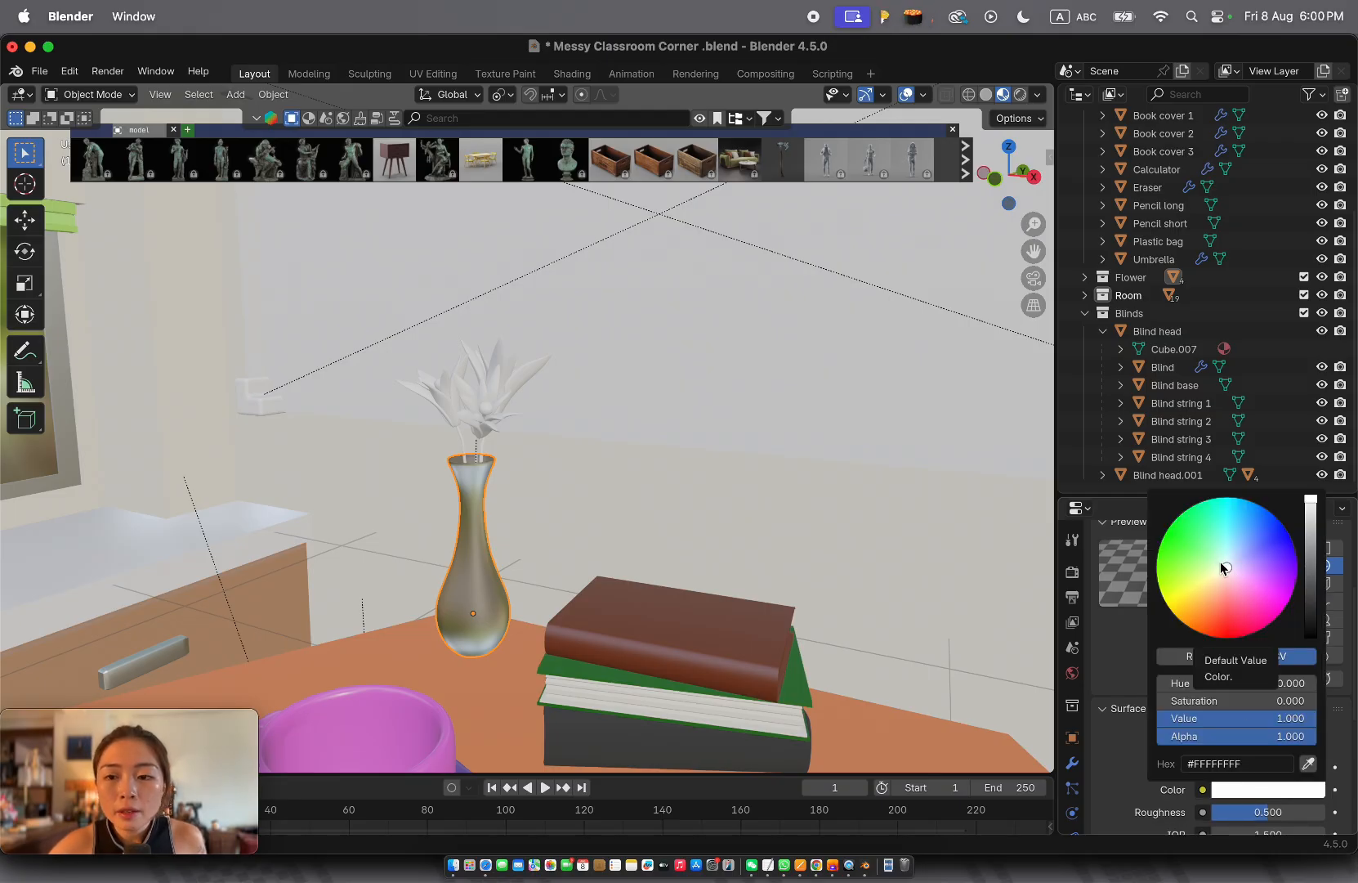
{"action": "left_click", "coordinate": [1220, 563]}
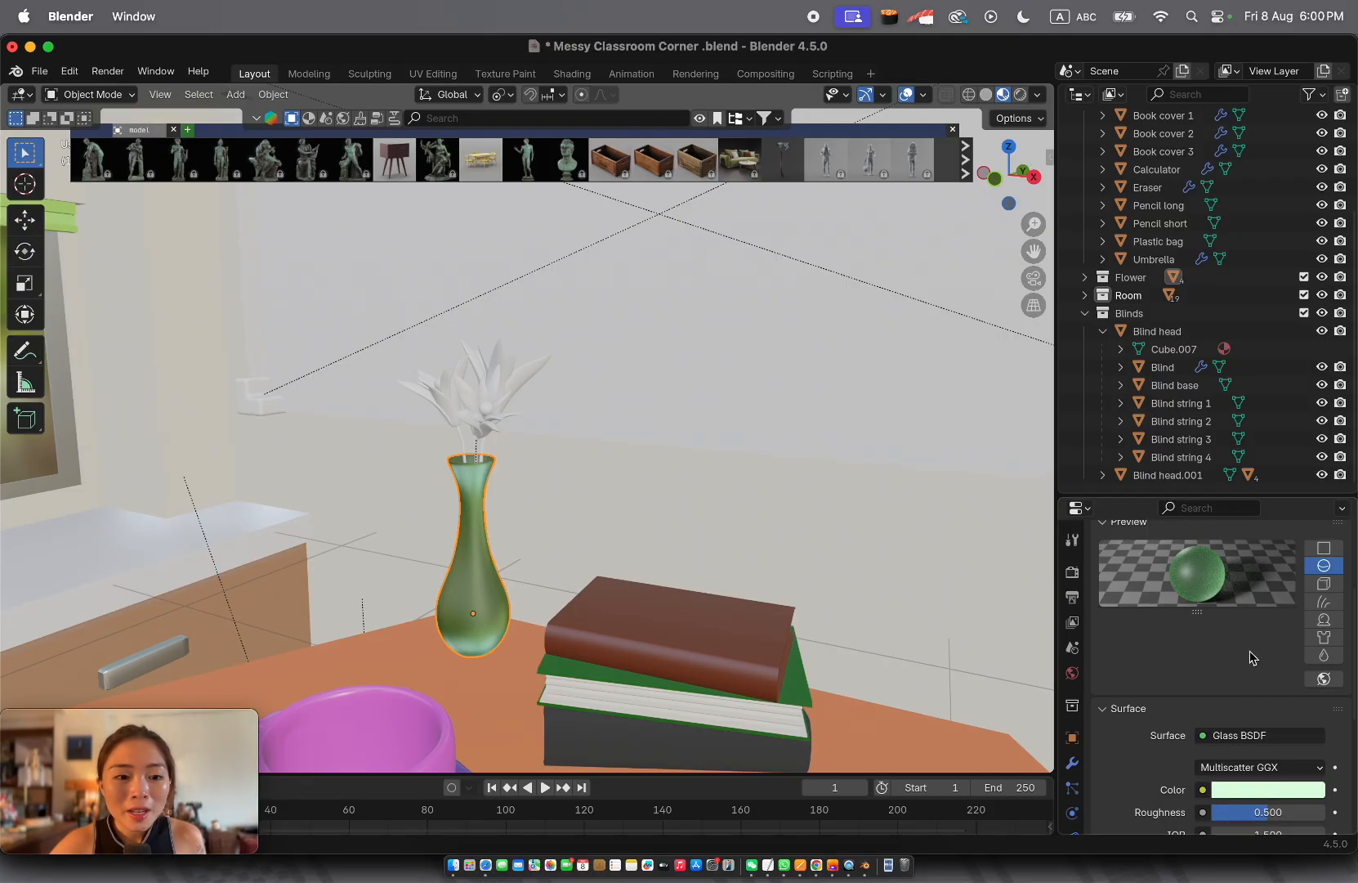
{"action": "left_click_drag", "start_coordinate": [1258, 805], "coordinate": [1202, 806]}
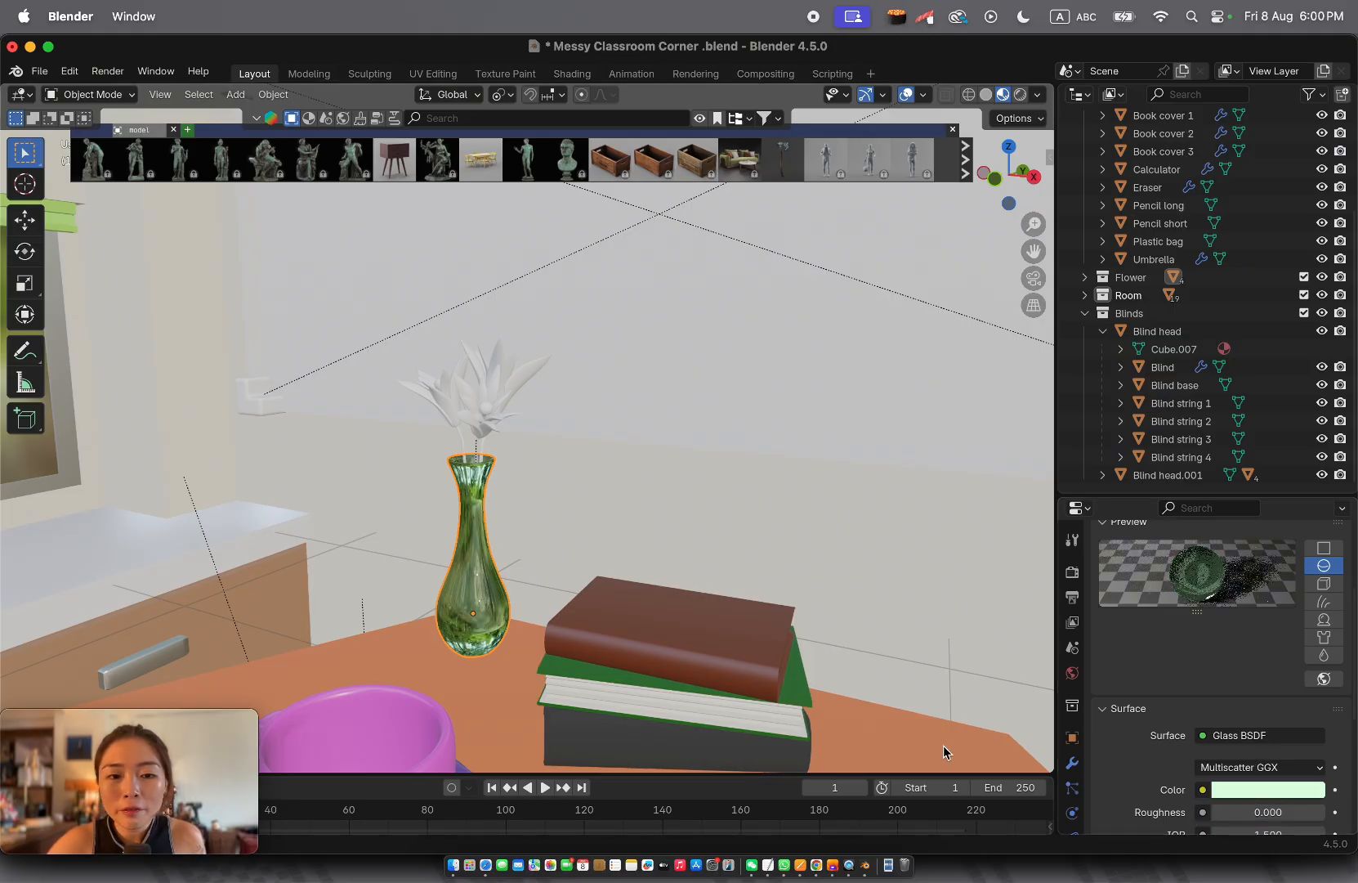
{"action": "scroll", "coordinate": [581, 467], "scroll_direction": "right", "scroll_amount": 8}
{"action": "scroll", "coordinate": [582, 467], "scroll_direction": "left", "scroll_amount": 12}
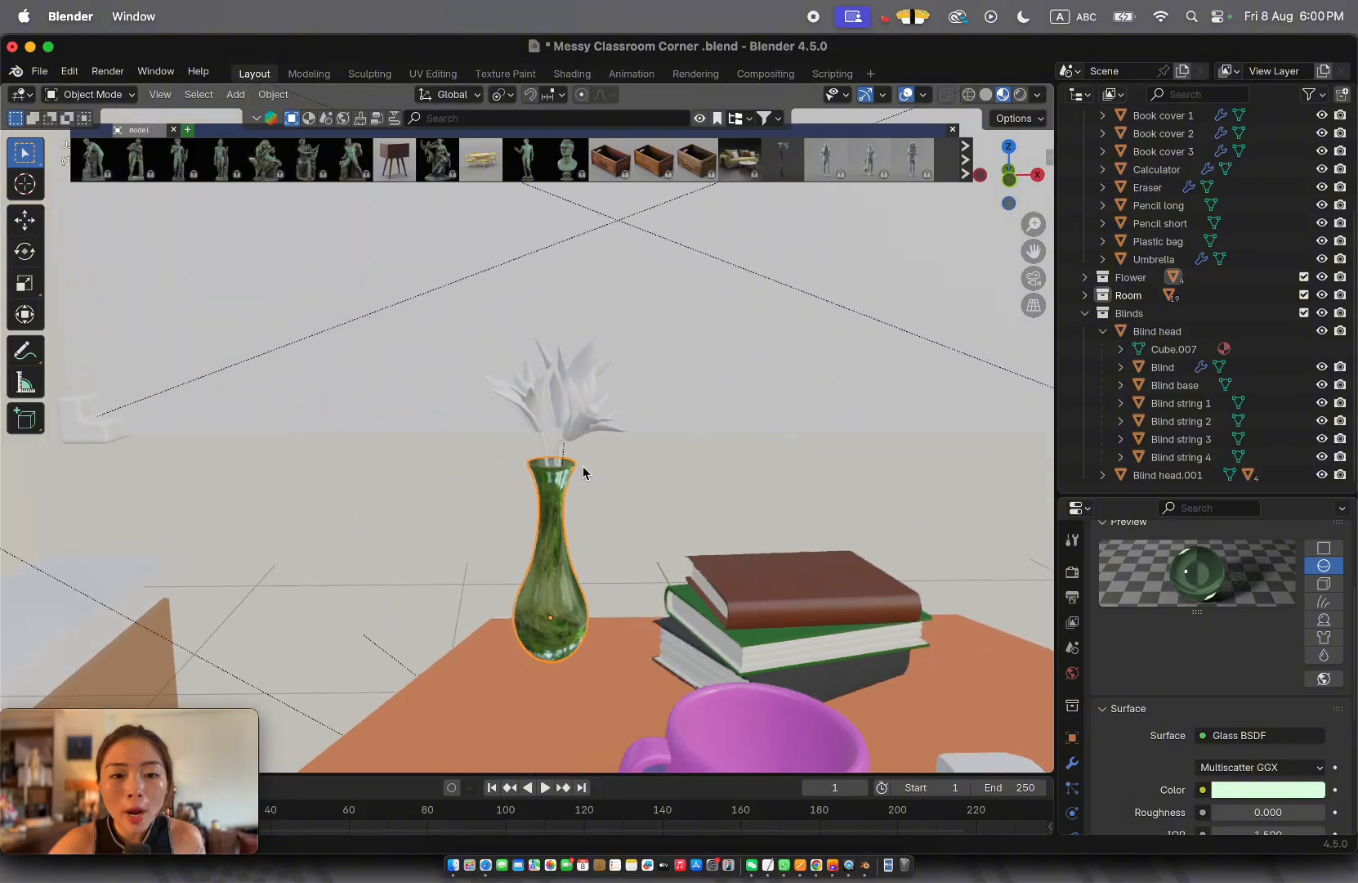
{"action": "scroll", "coordinate": [582, 467], "scroll_direction": "right", "scroll_amount": 10}
{"action": "scroll", "coordinate": [582, 467], "scroll_direction": "left", "scroll_amount": 12}
{"action": "scroll", "coordinate": [583, 467], "scroll_direction": "up", "scroll_amount": 6}
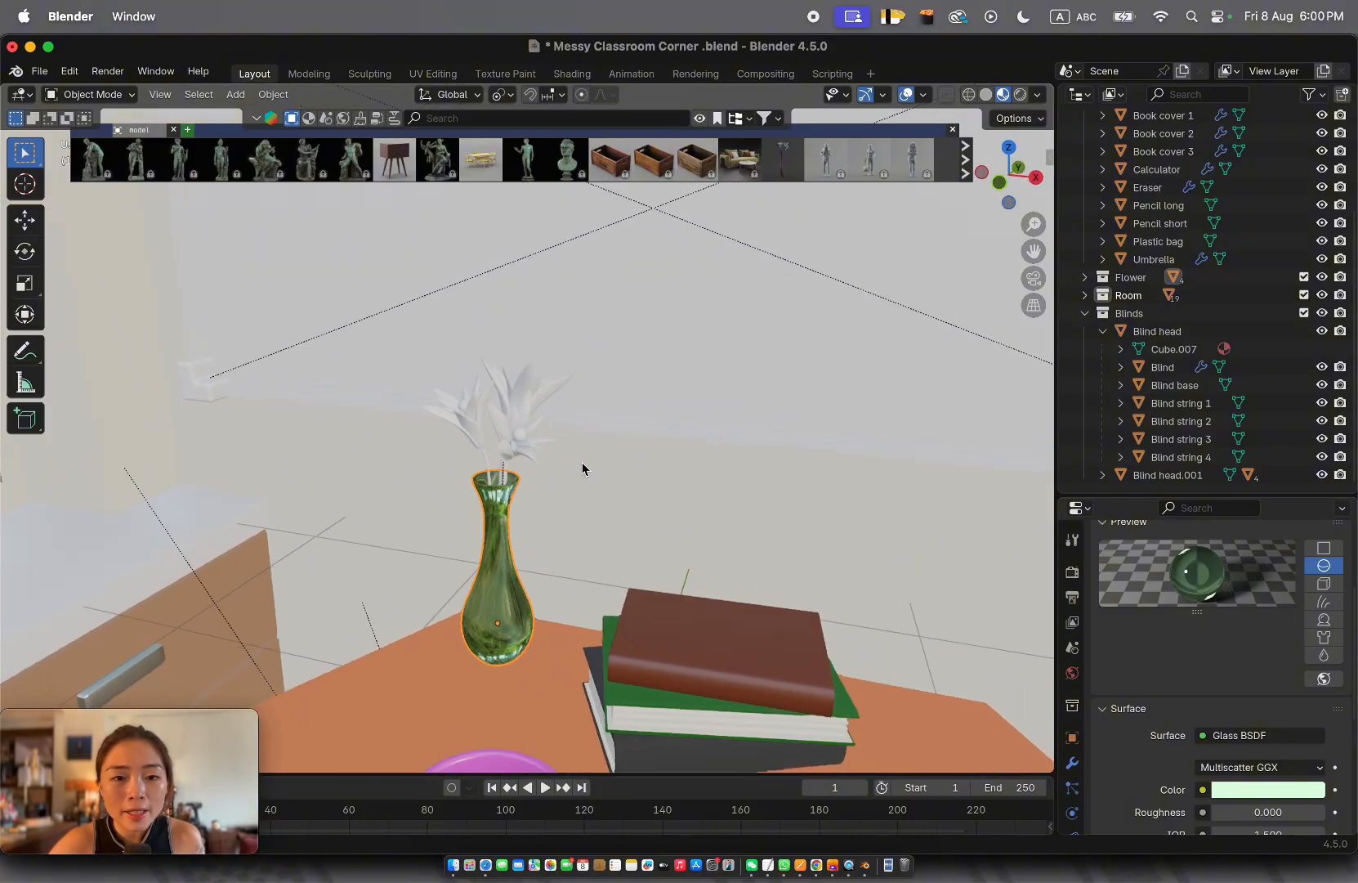
Select the flowers in the vase individually and check their material slots
{"action": "scroll", "coordinate": [583, 466], "scroll_direction": "down", "scroll_amount": 8}
{"action": "left_click", "coordinate": [494, 365]}
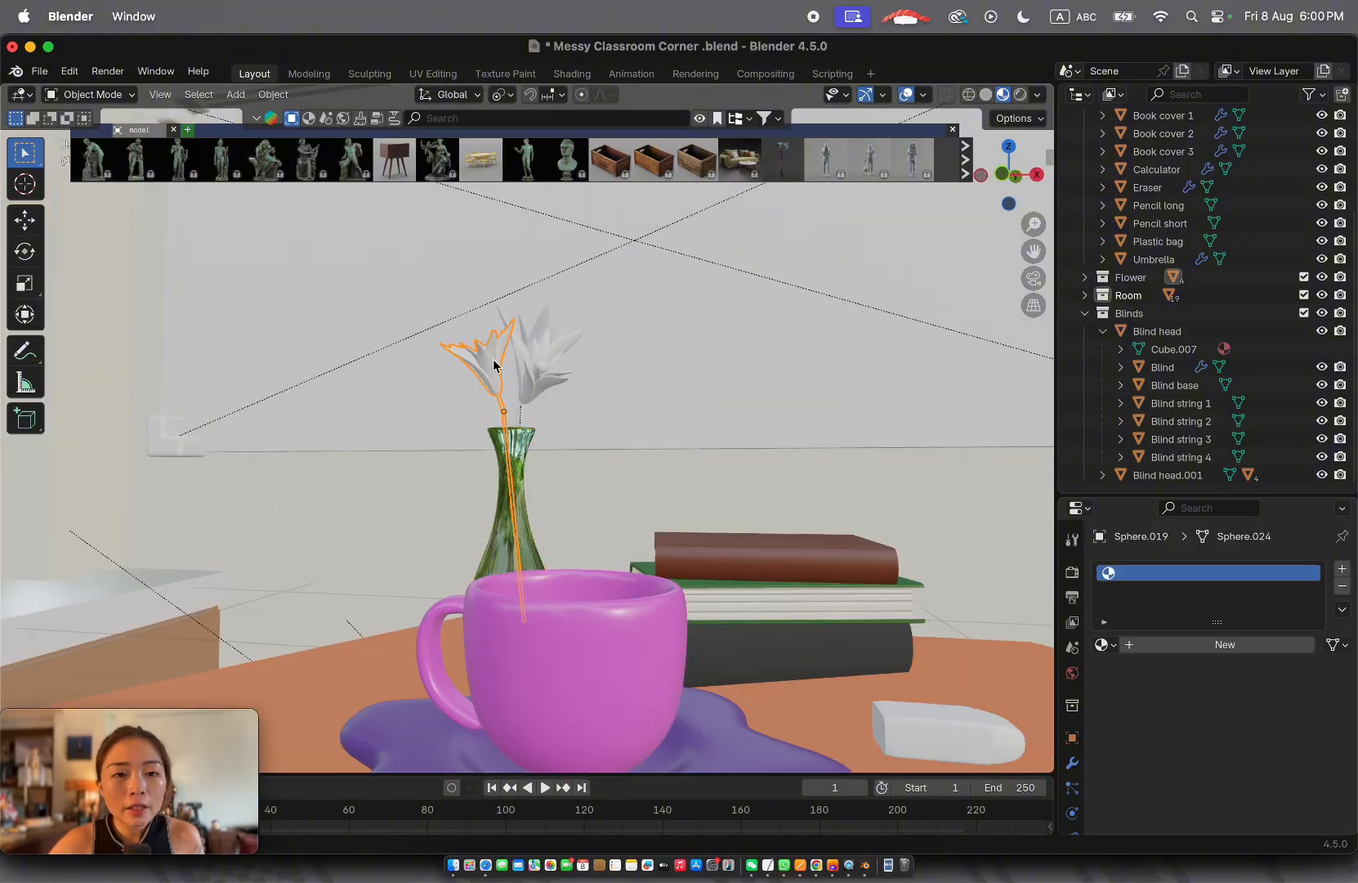
{"action": "left_click", "coordinate": [527, 330]}
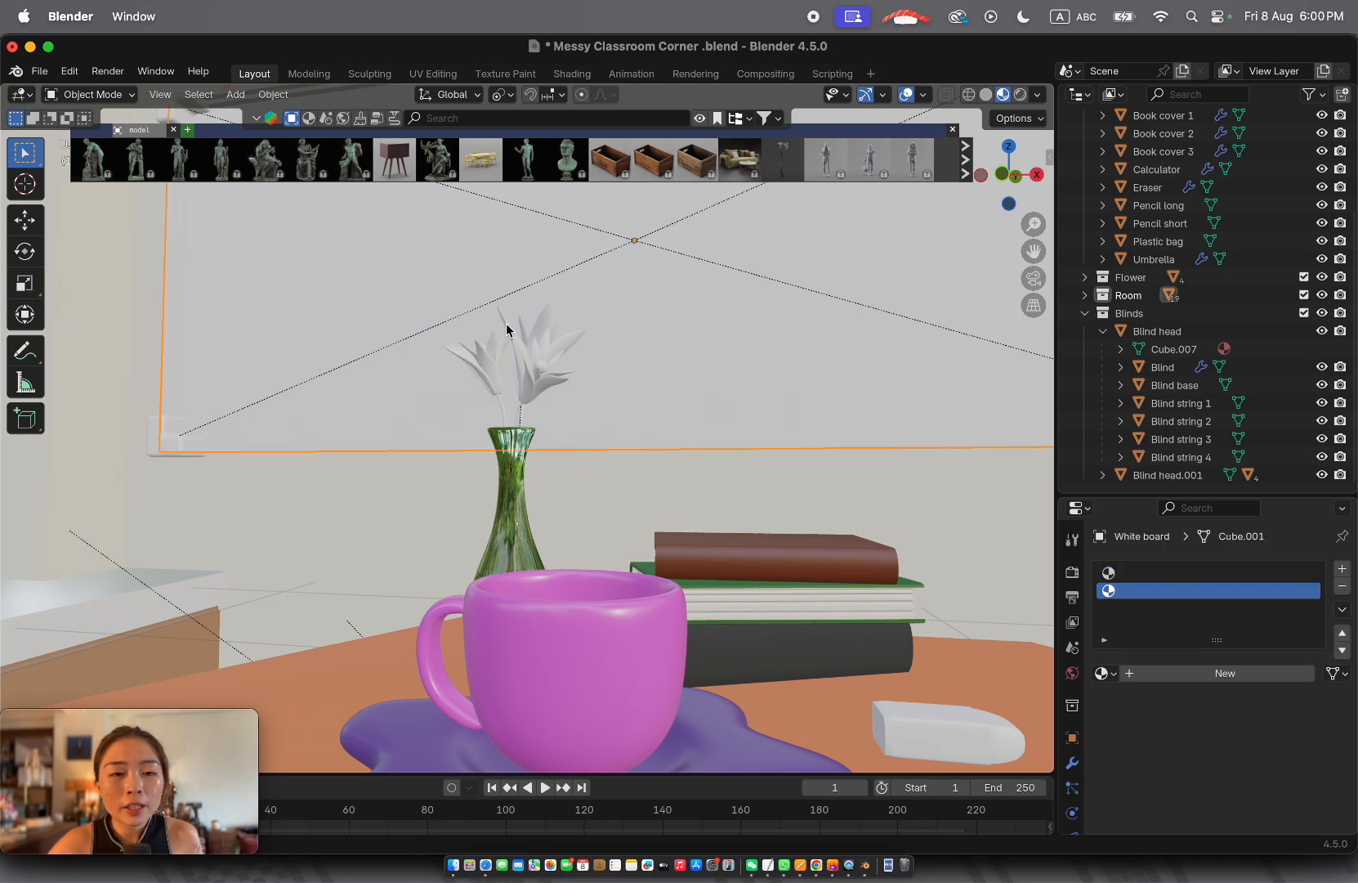
{"action": "left_click", "coordinate": [516, 328]}
Assign the existing string yellow material to the light switch on the wall beside the whiteboard
{"action": "scroll", "coordinate": [559, 372], "scroll_direction": "right", "scroll_amount": 10, "text": "shift"}
{"action": "scroll", "coordinate": [558, 371], "scroll_direction": "up", "scroll_amount": 8, "text": "shift"}
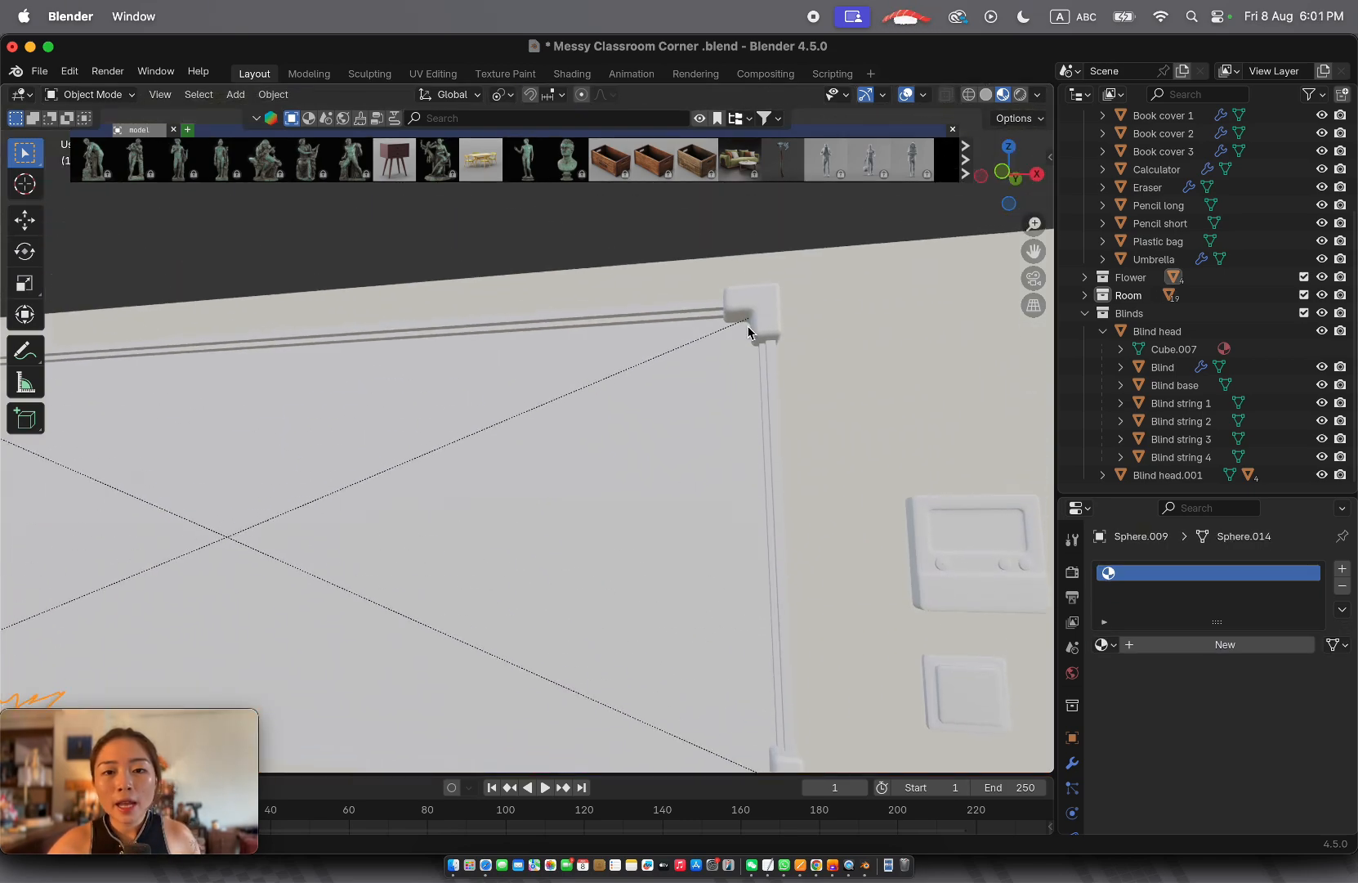
{"action": "left_click", "coordinate": [752, 317]}
{"action": "left_click", "coordinate": [695, 394]}
{"action": "scroll", "coordinate": [568, 470], "scroll_direction": "down", "scroll_amount": 2}
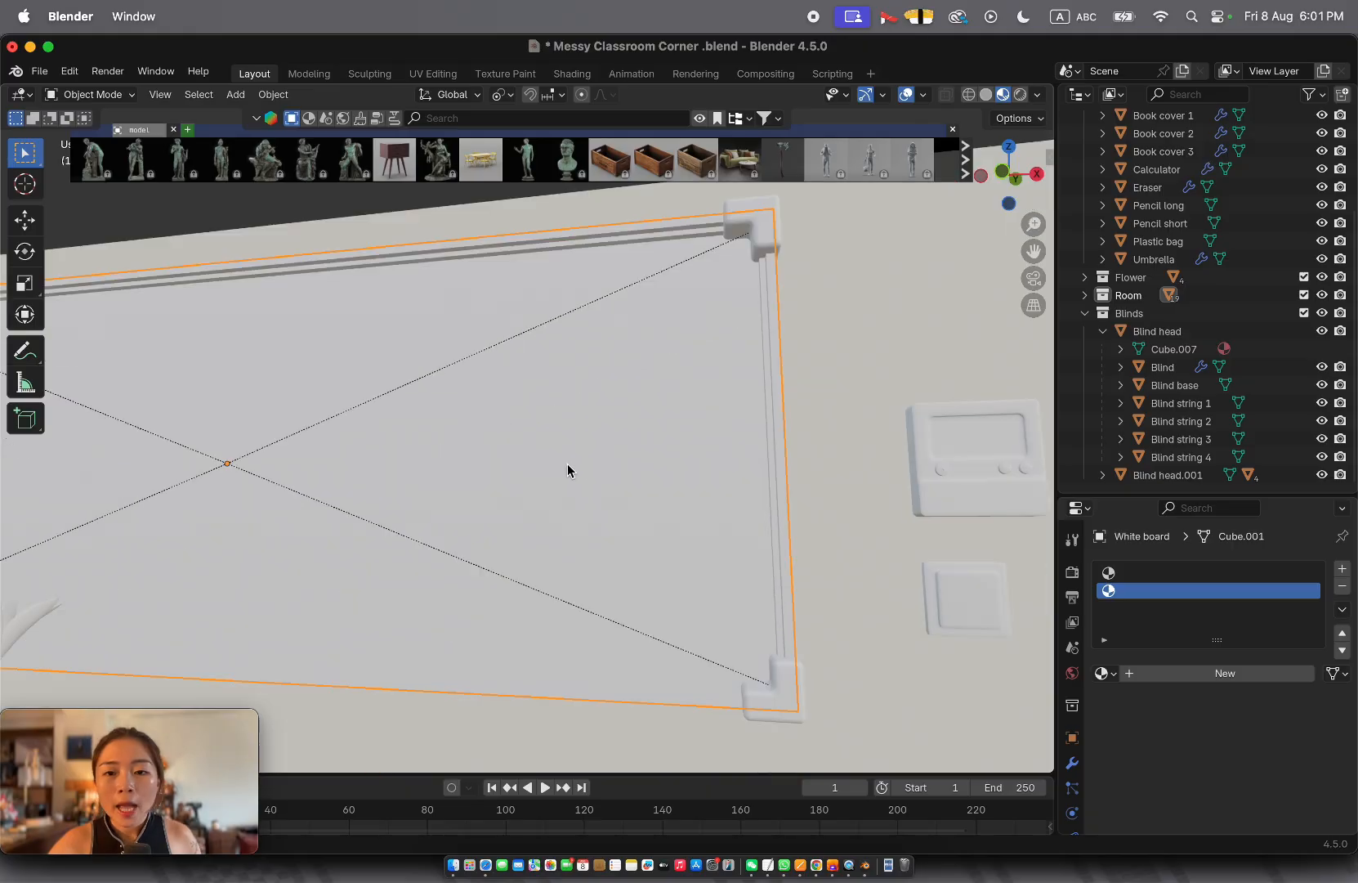
{"action": "scroll", "coordinate": [568, 470], "scroll_direction": "left", "scroll_amount": 10}
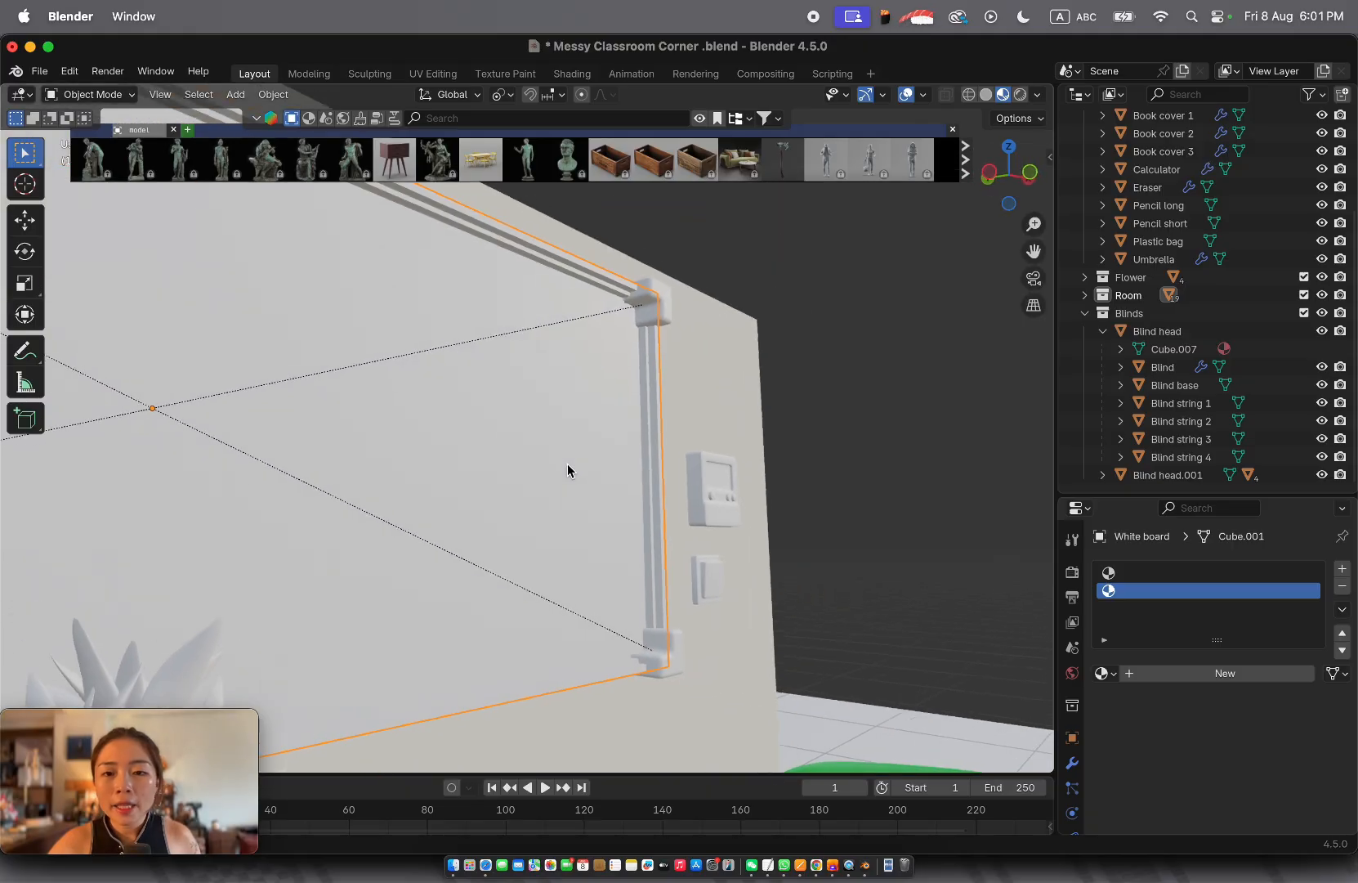
{"action": "left_click", "coordinate": [714, 582]}
{"action": "left_click", "coordinate": [1105, 644]}
{"action": "scroll", "coordinate": [1132, 552], "scroll_direction": "down", "scroll_amount": 5}
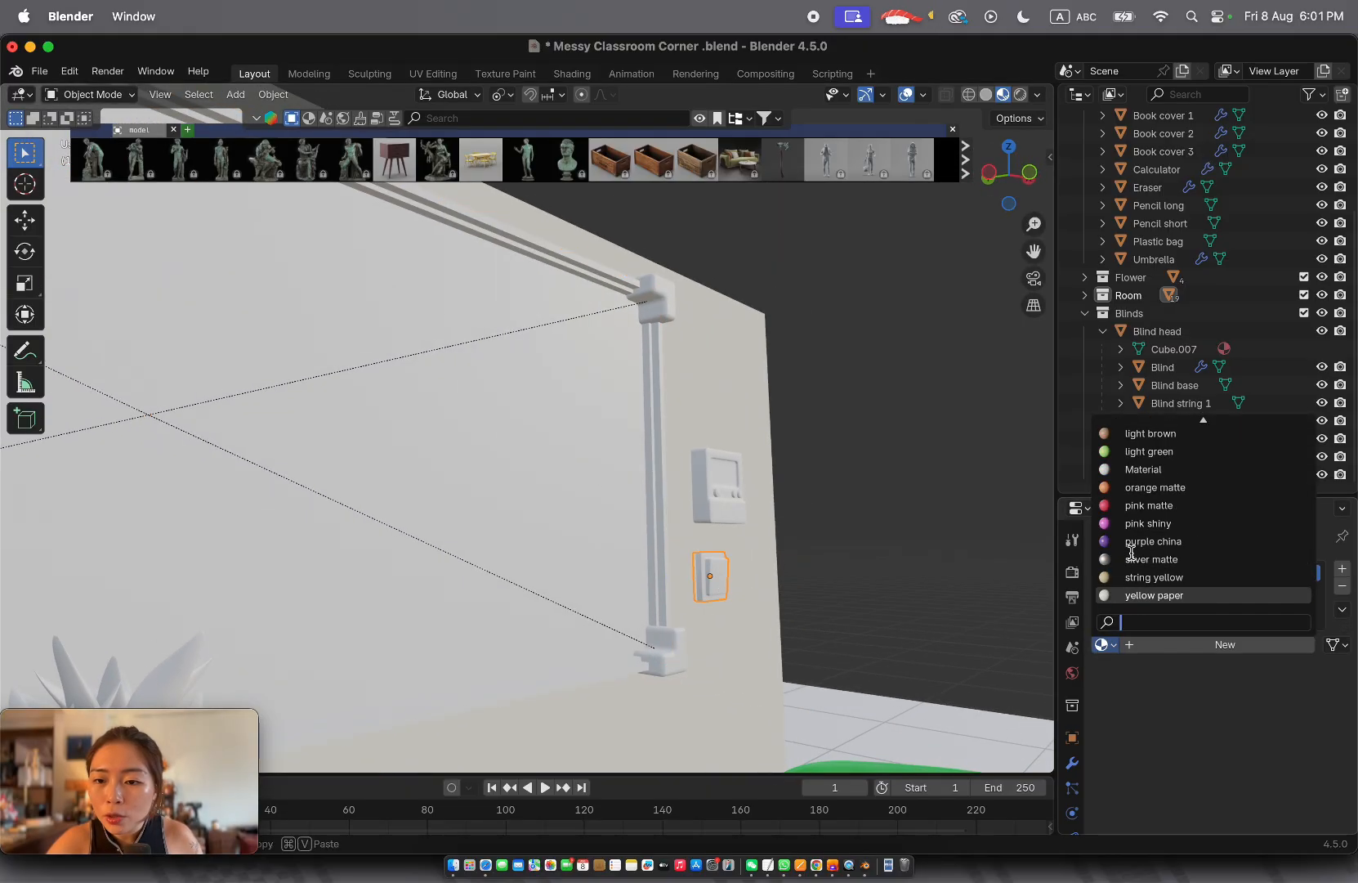
{"action": "left_click", "coordinate": [1140, 577]}
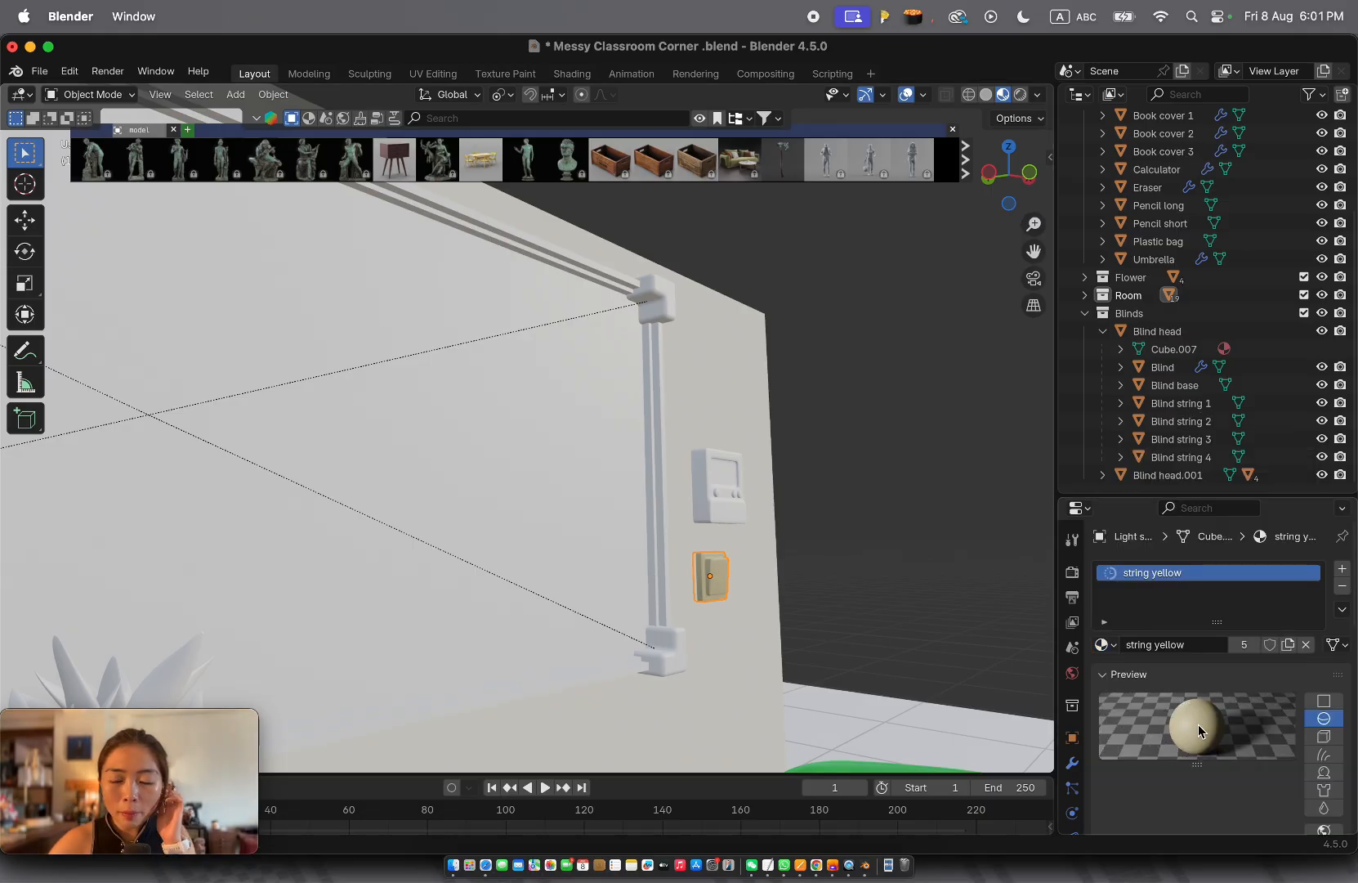
Examine the light switch against the wall and the surrounding room from several angles
{"action": "scroll", "coordinate": [757, 589], "scroll_direction": "right", "scroll_amount": 10}
{"action": "scroll", "coordinate": [756, 589], "scroll_direction": "left", "scroll_amount": 4}
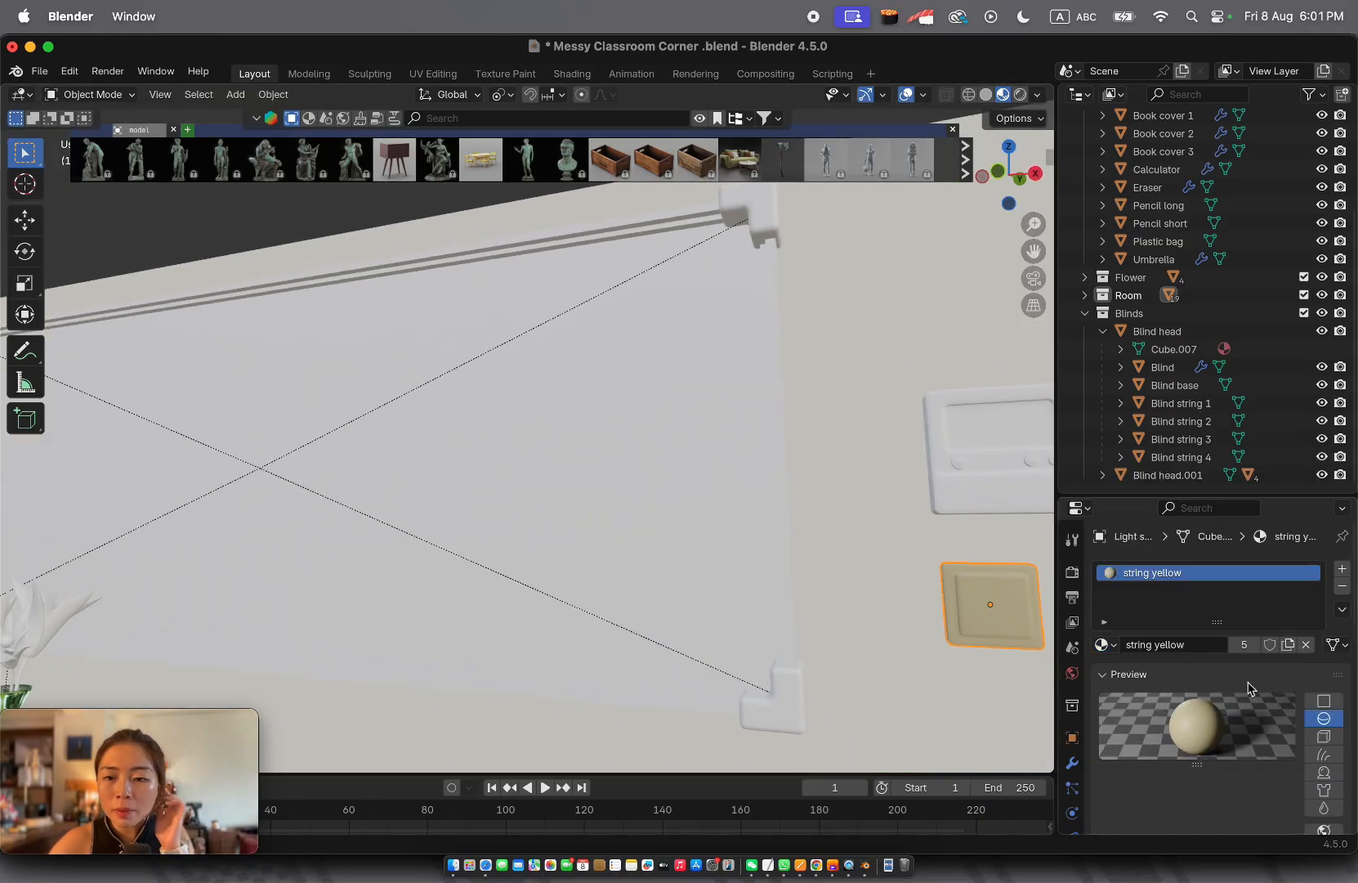
{"action": "scroll", "coordinate": [640, 559], "scroll_direction": "down", "scroll_amount": 10}
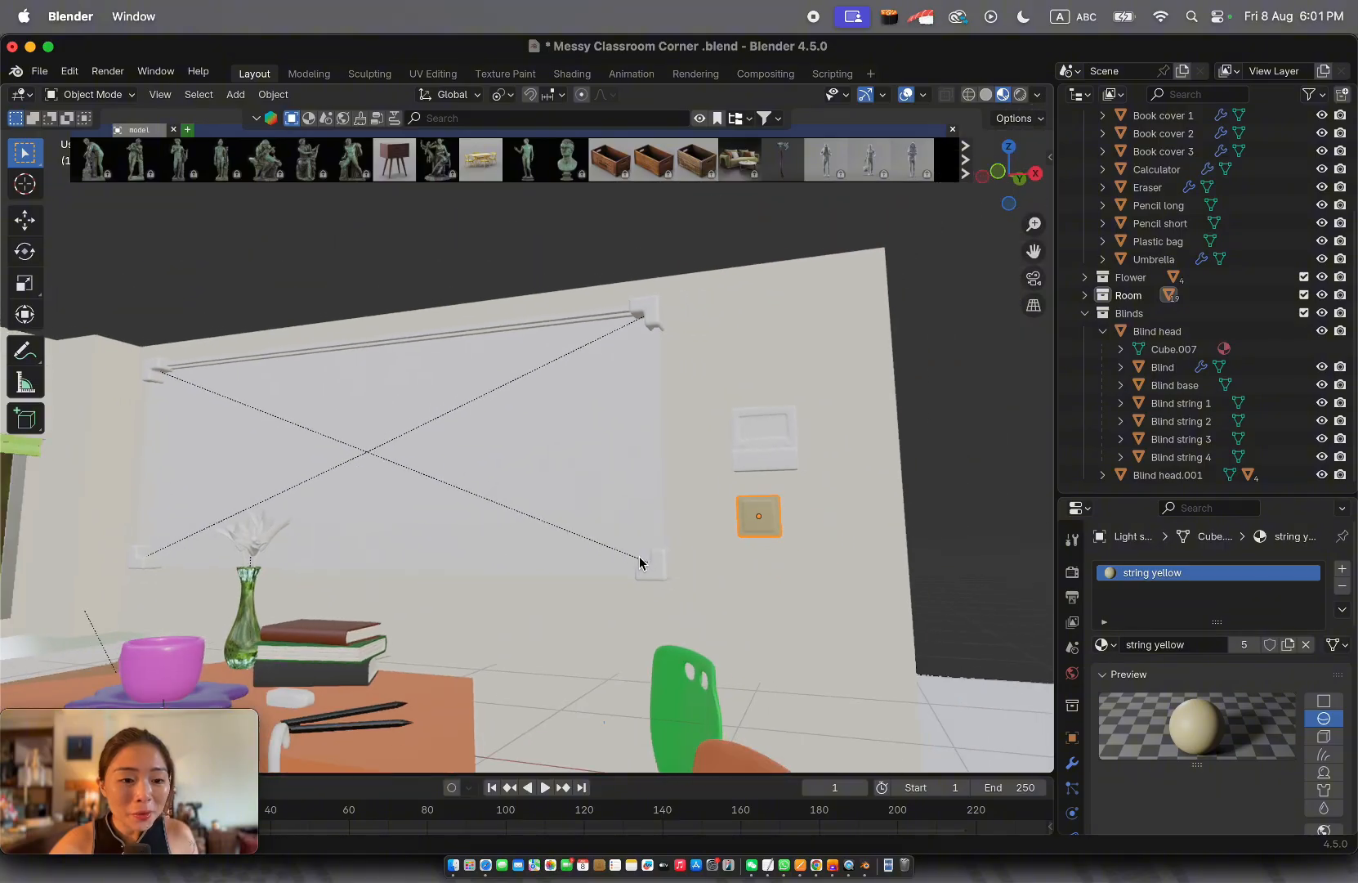
{"action": "scroll", "coordinate": [640, 558], "scroll_direction": "left", "scroll_amount": 4}
{"action": "scroll", "coordinate": [640, 559], "scroll_direction": "right", "scroll_amount": 10}
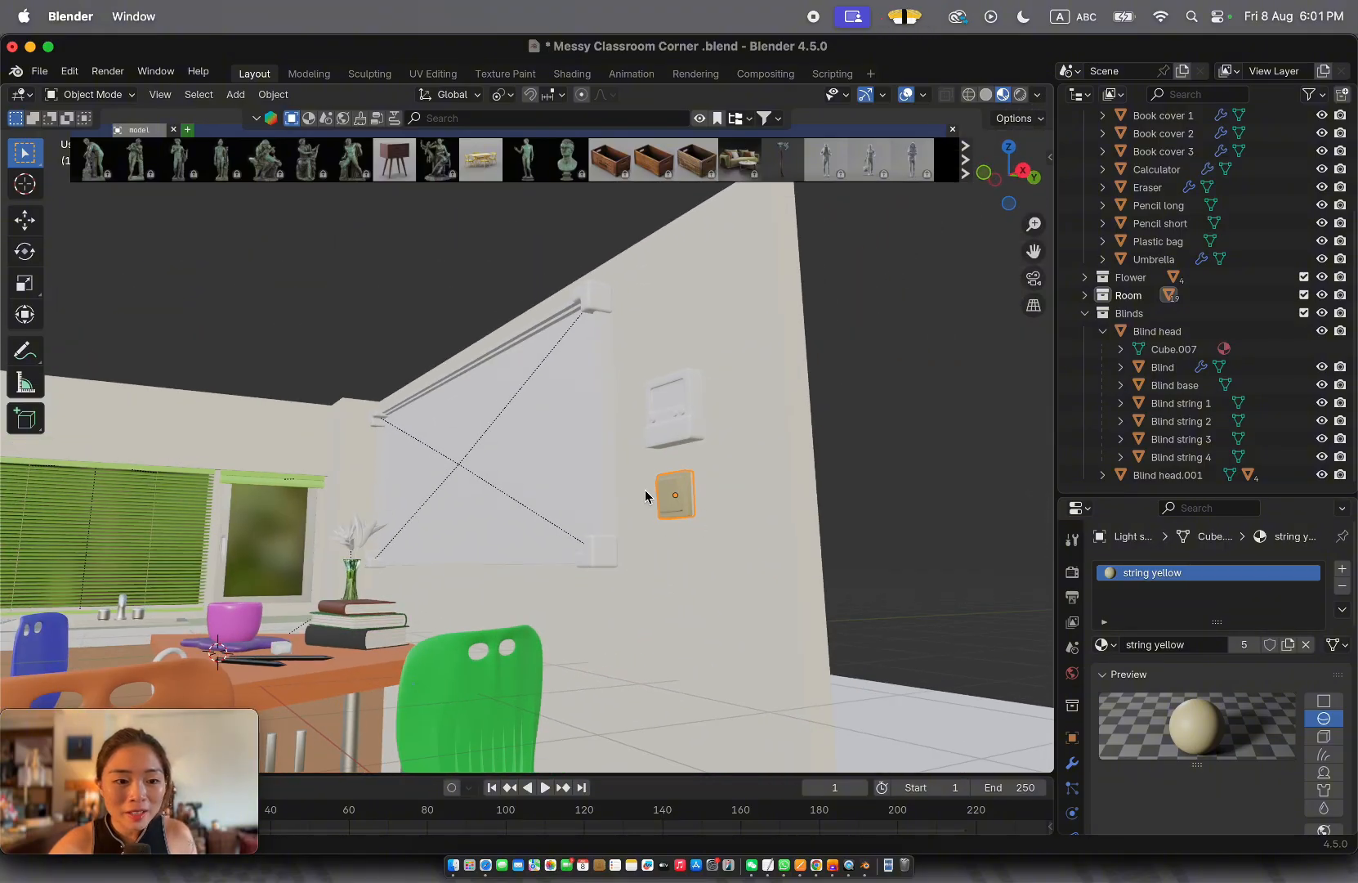
{"action": "scroll", "coordinate": [572, 504], "scroll_direction": "down", "scroll_amount": 5}
{"action": "scroll", "coordinate": [572, 503], "scroll_direction": "up", "scroll_amount": 8}
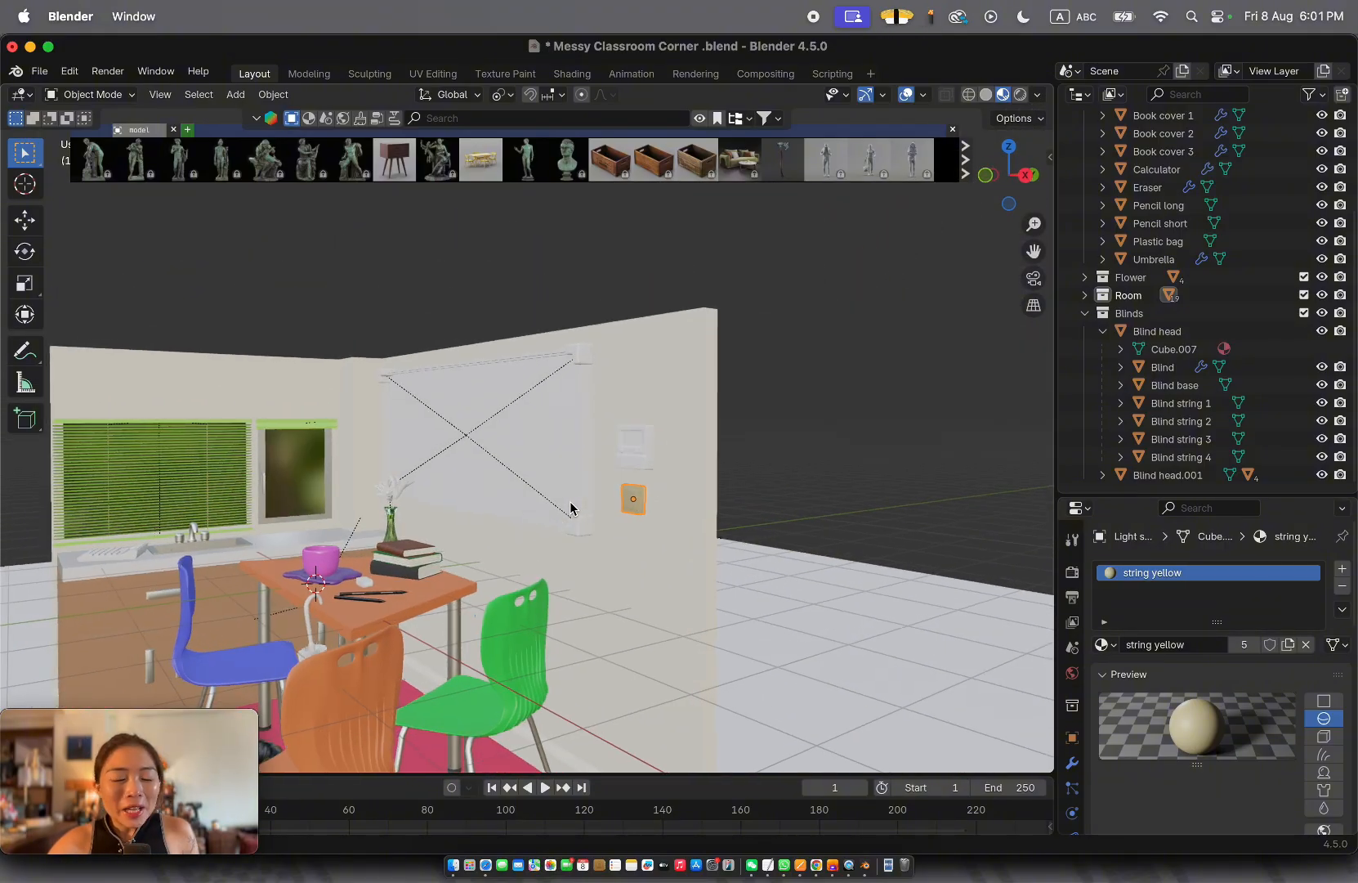
{"action": "scroll", "coordinate": [570, 503], "scroll_direction": "down", "scroll_amount": 8}
{"action": "scroll", "coordinate": [570, 503], "scroll_direction": "left", "scroll_amount": 5, "text": "shift"}
{"action": "scroll", "coordinate": [570, 501], "scroll_direction": "up", "scroll_amount": 10}
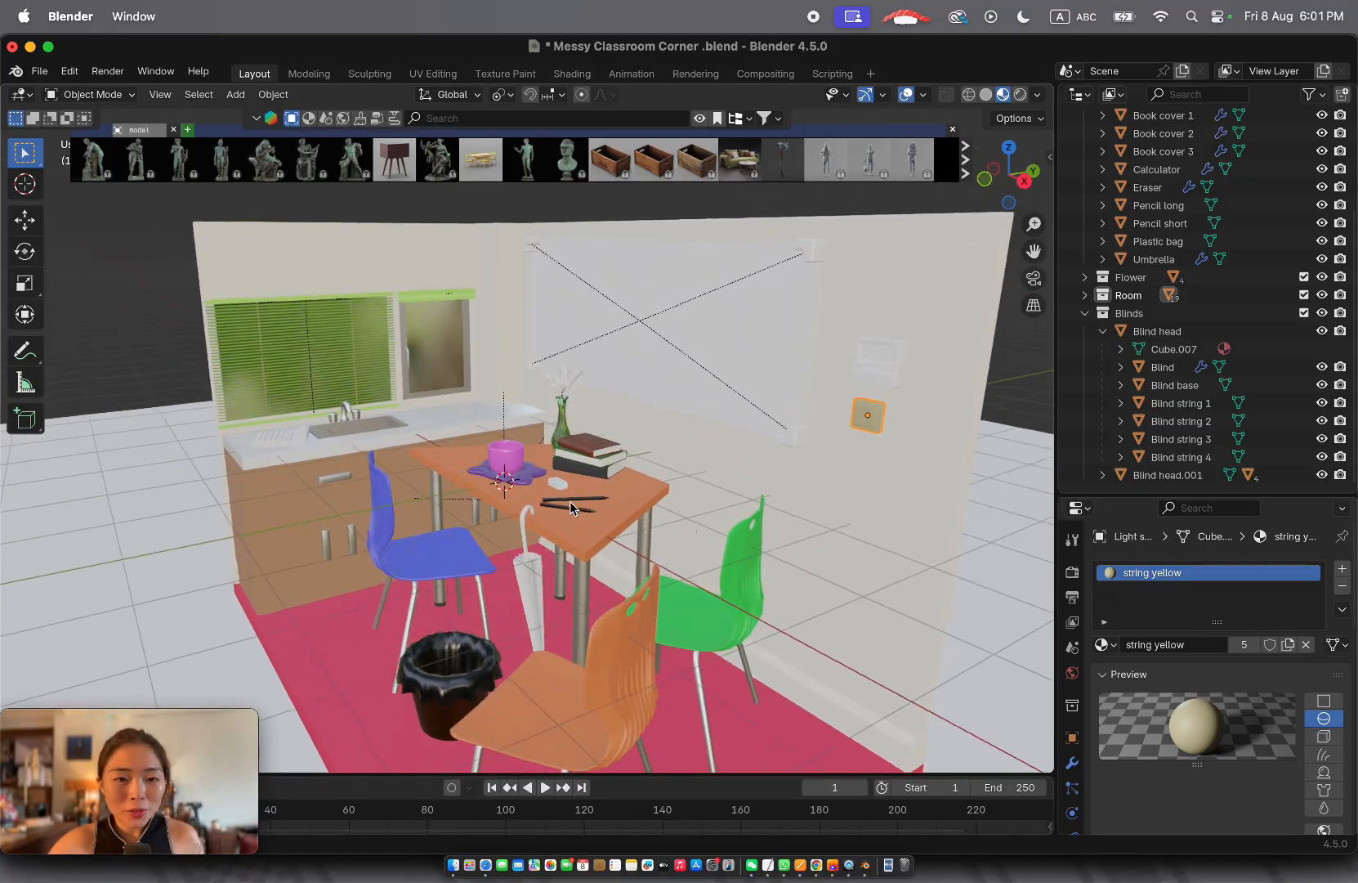
Check the umbrella's material slot and select the eraser on the table
{"action": "left_click", "coordinate": [525, 592]}
{"action": "scroll", "coordinate": [533, 547], "scroll_direction": "up", "scroll_amount": 10}
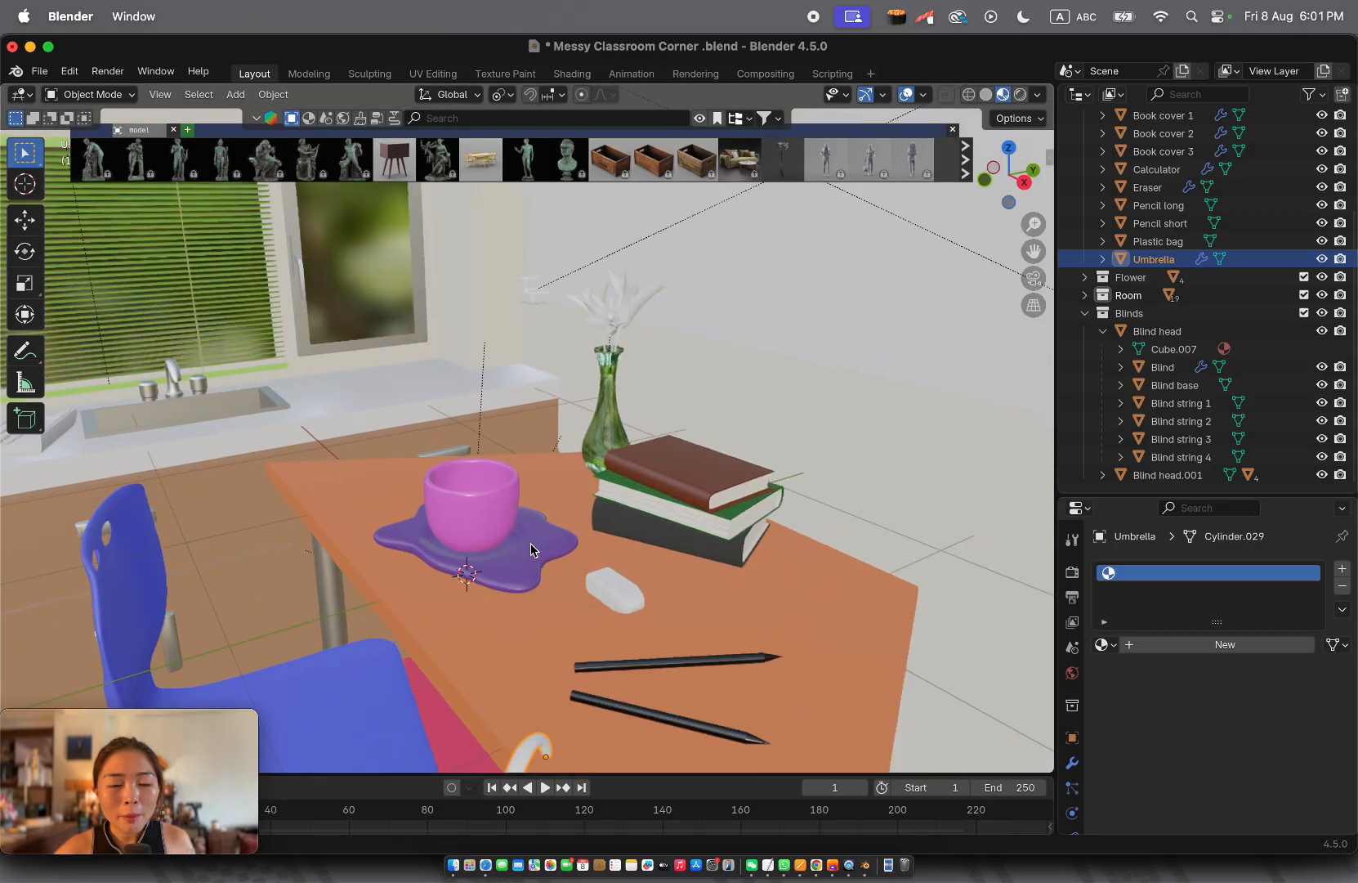
{"action": "left_click", "coordinate": [704, 746]}
{"action": "scroll", "coordinate": [703, 746], "scroll_direction": "left", "scroll_amount": 5}
{"action": "scroll", "coordinate": [703, 747], "scroll_direction": "right", "scroll_amount": 3, "text": "shift"}
{"action": "scroll", "coordinate": [703, 746], "scroll_direction": "right", "scroll_amount": 5}
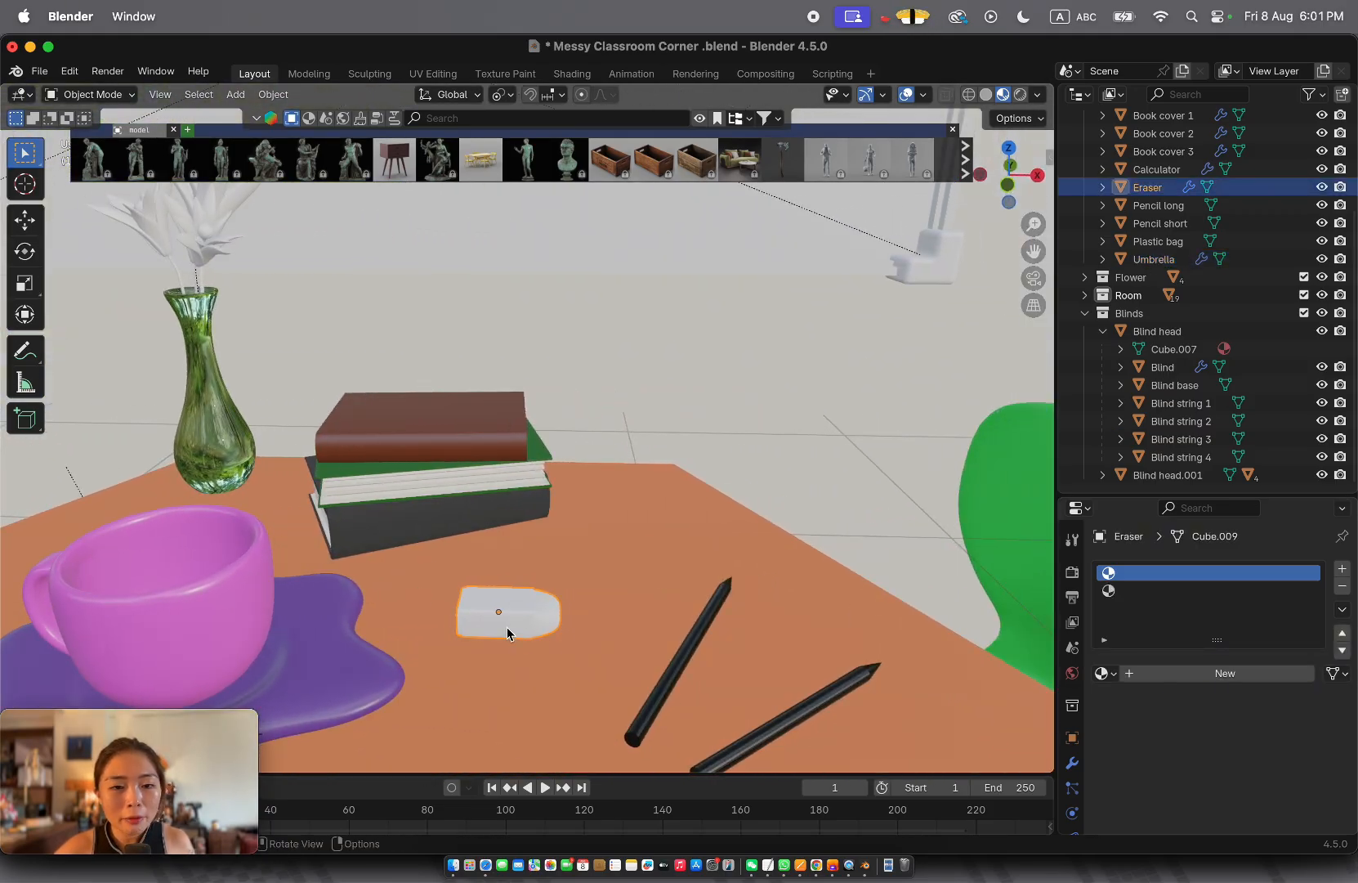
{"action": "scroll", "coordinate": [505, 624], "scroll_direction": "right", "scroll_amount": 10}
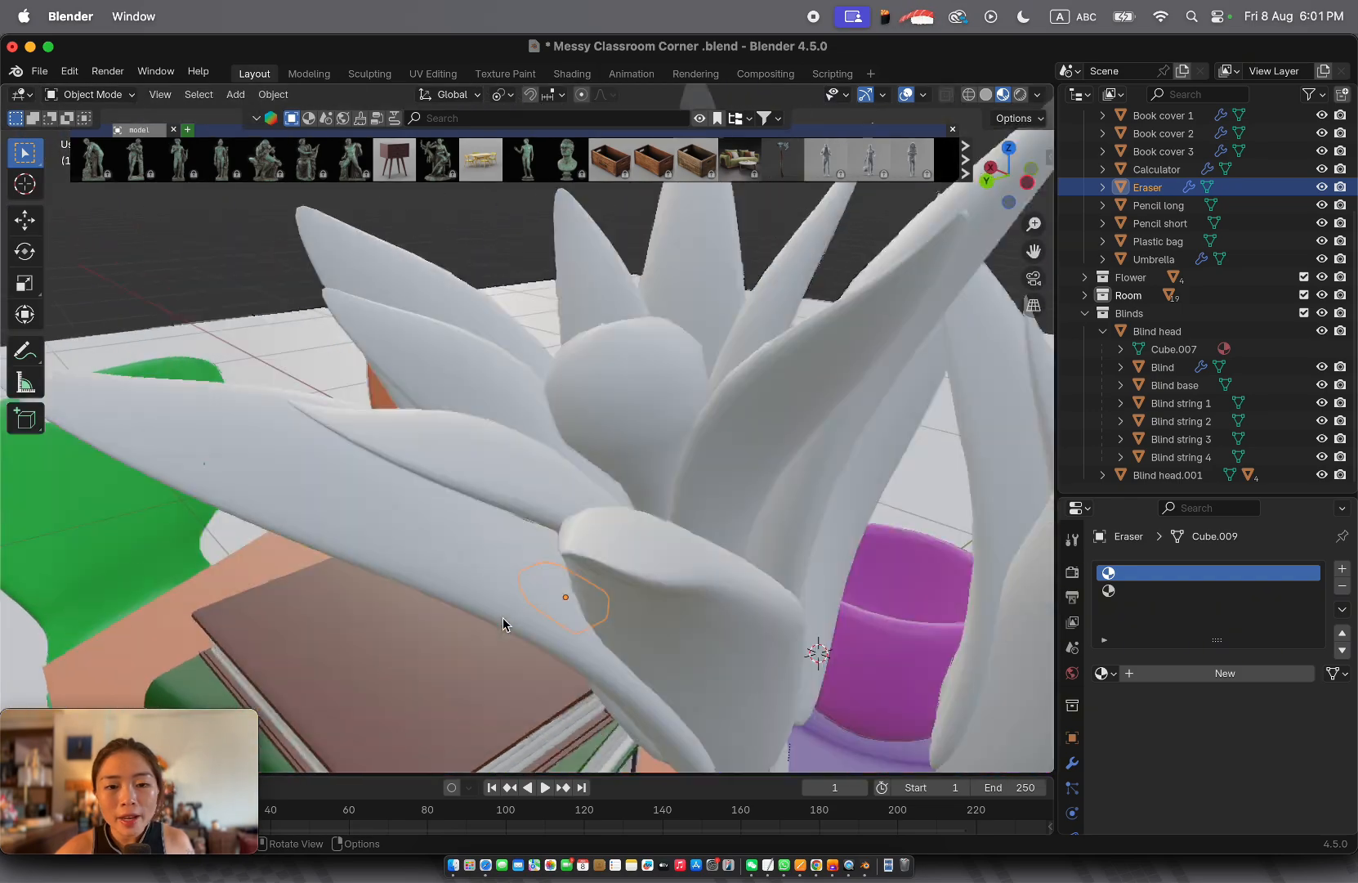
Select the linked faces of the eraser's exposed rubber and set its material slot to yellow paper
{"action": "key", "text": "Tab"}
{"action": "left_click", "coordinate": [532, 559]}
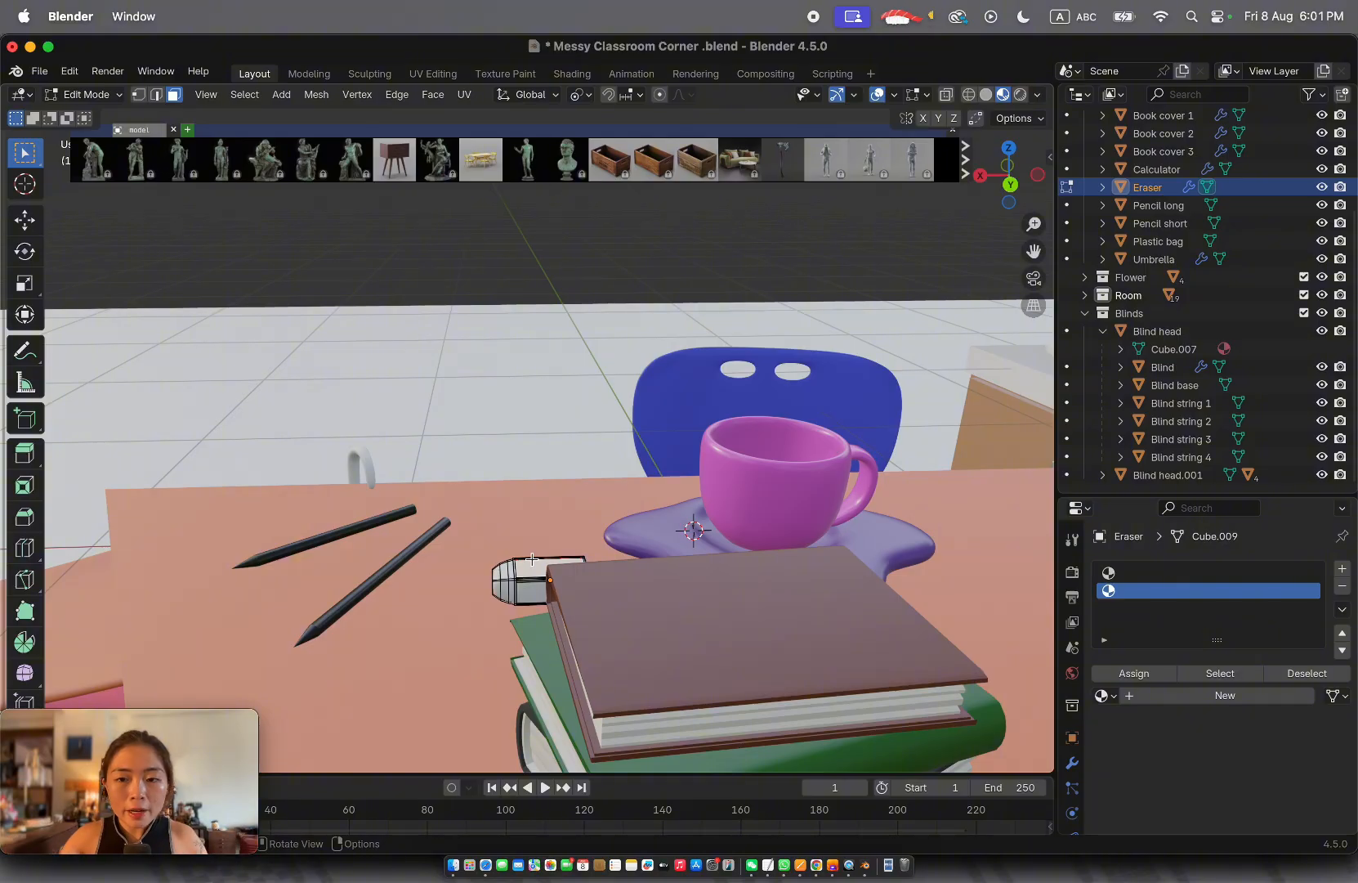
{"action": "left_click", "coordinate": [507, 574]}
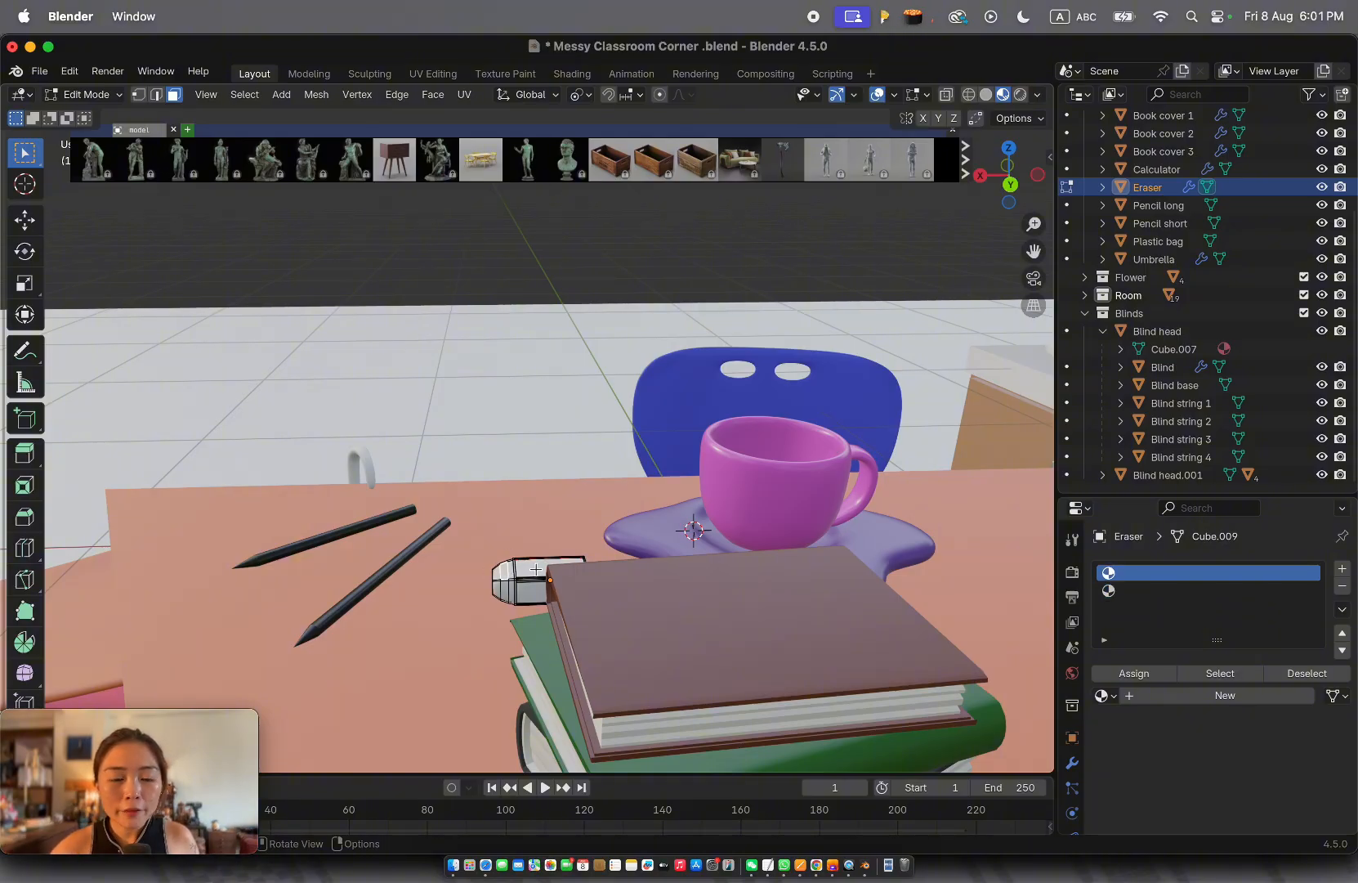
{"action": "key", "text": "Tab"}
{"action": "key", "text": "Tab"}
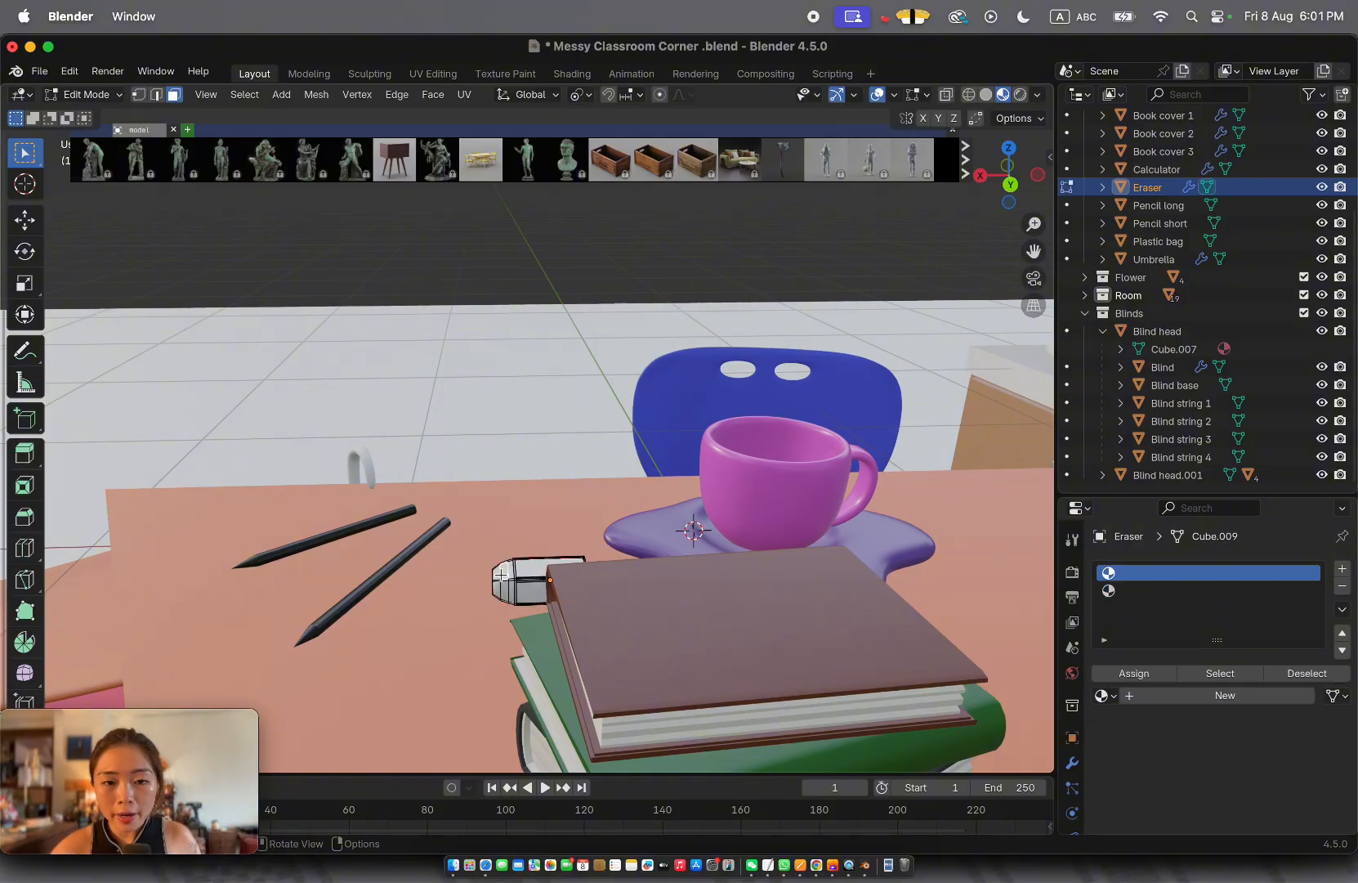
{"action": "key", "text": "l"}
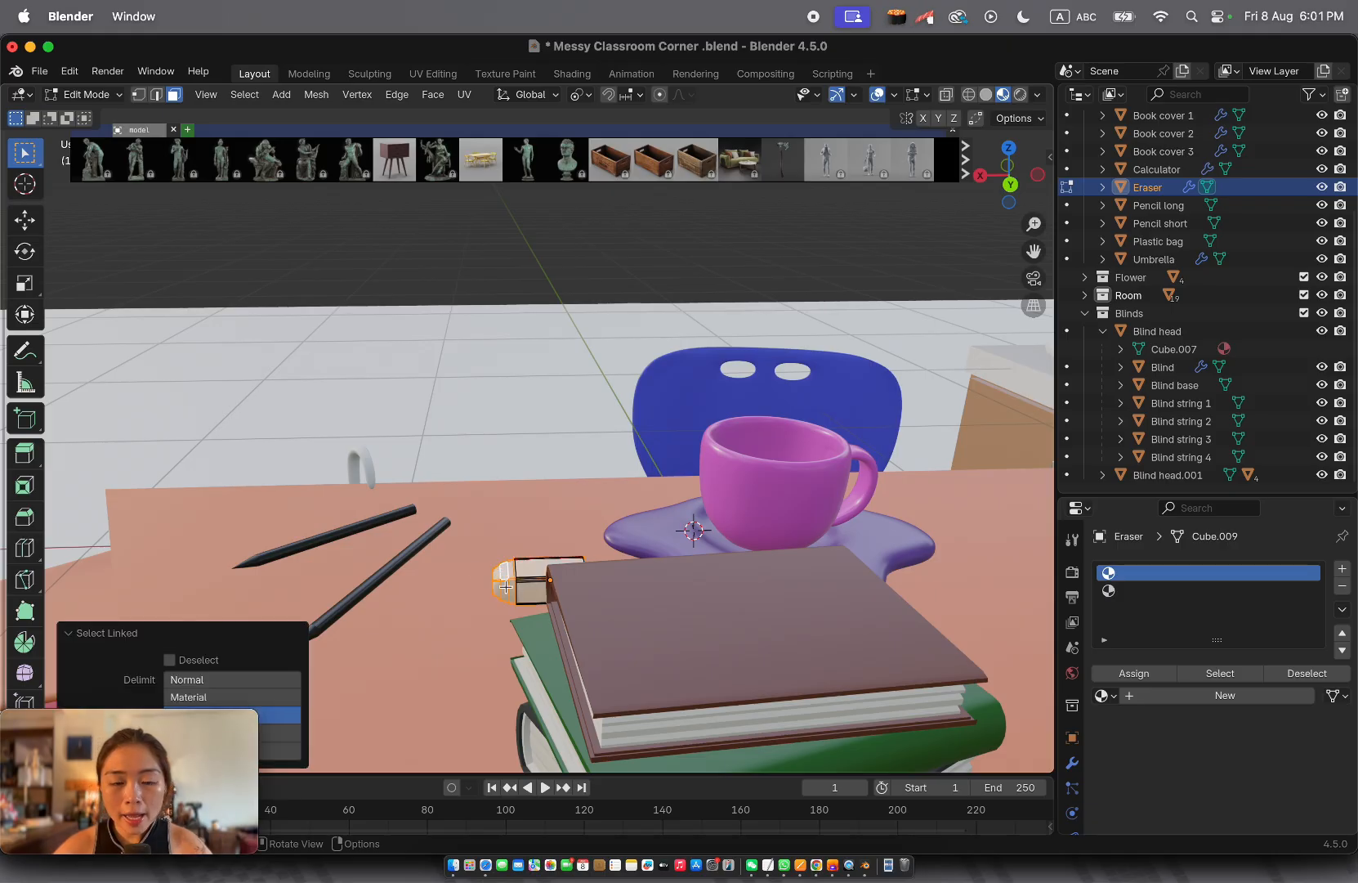
{"action": "left_click", "coordinate": [1105, 695]}
{"action": "scroll", "coordinate": [1142, 560], "scroll_direction": "down", "scroll_amount": 13}
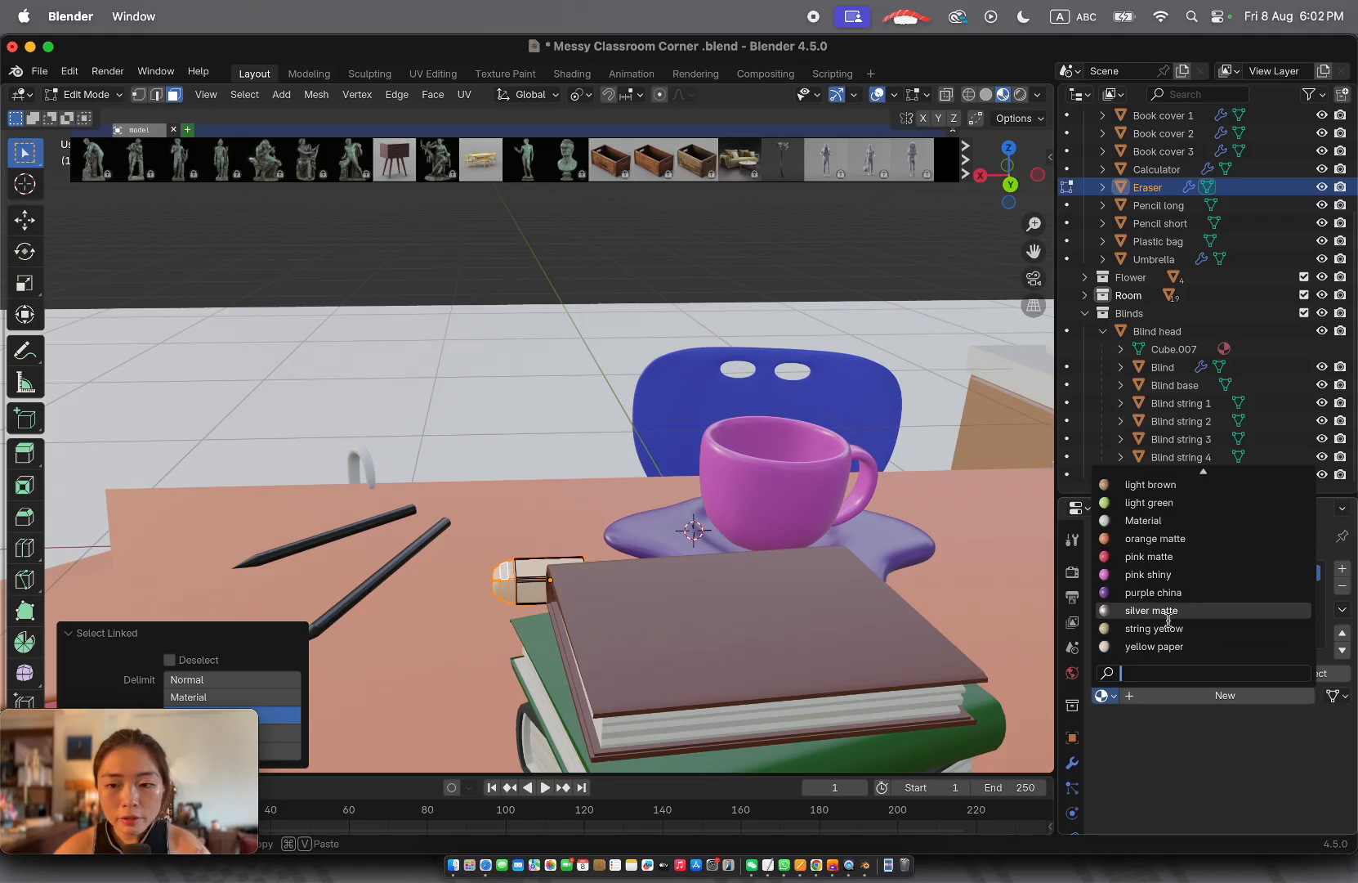
{"action": "left_click", "coordinate": [1217, 649]}
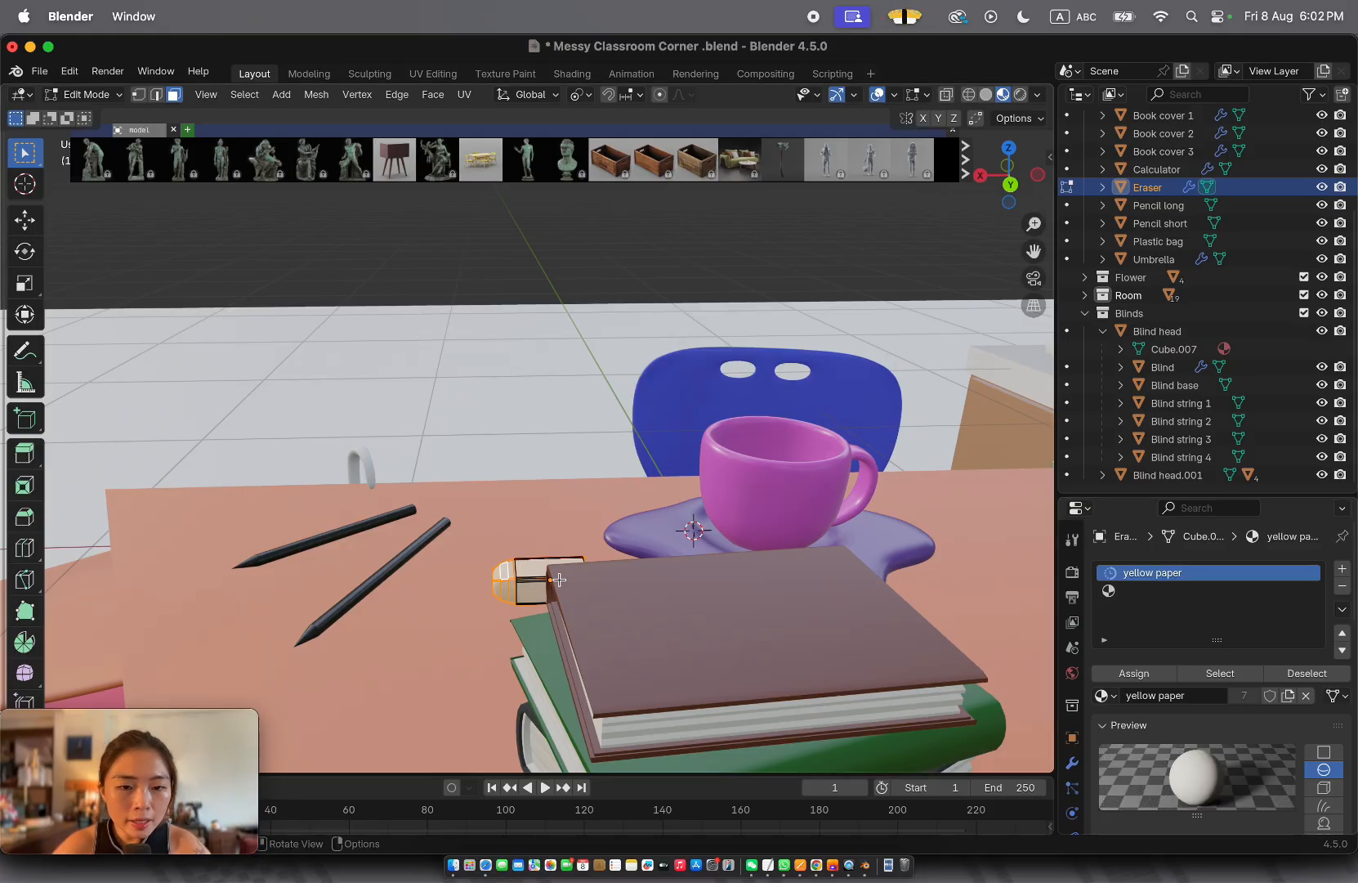
Select the linked faces of the eraser's sleeve and create a new material named sky blue in its slot
{"action": "left_click", "coordinate": [528, 573]}
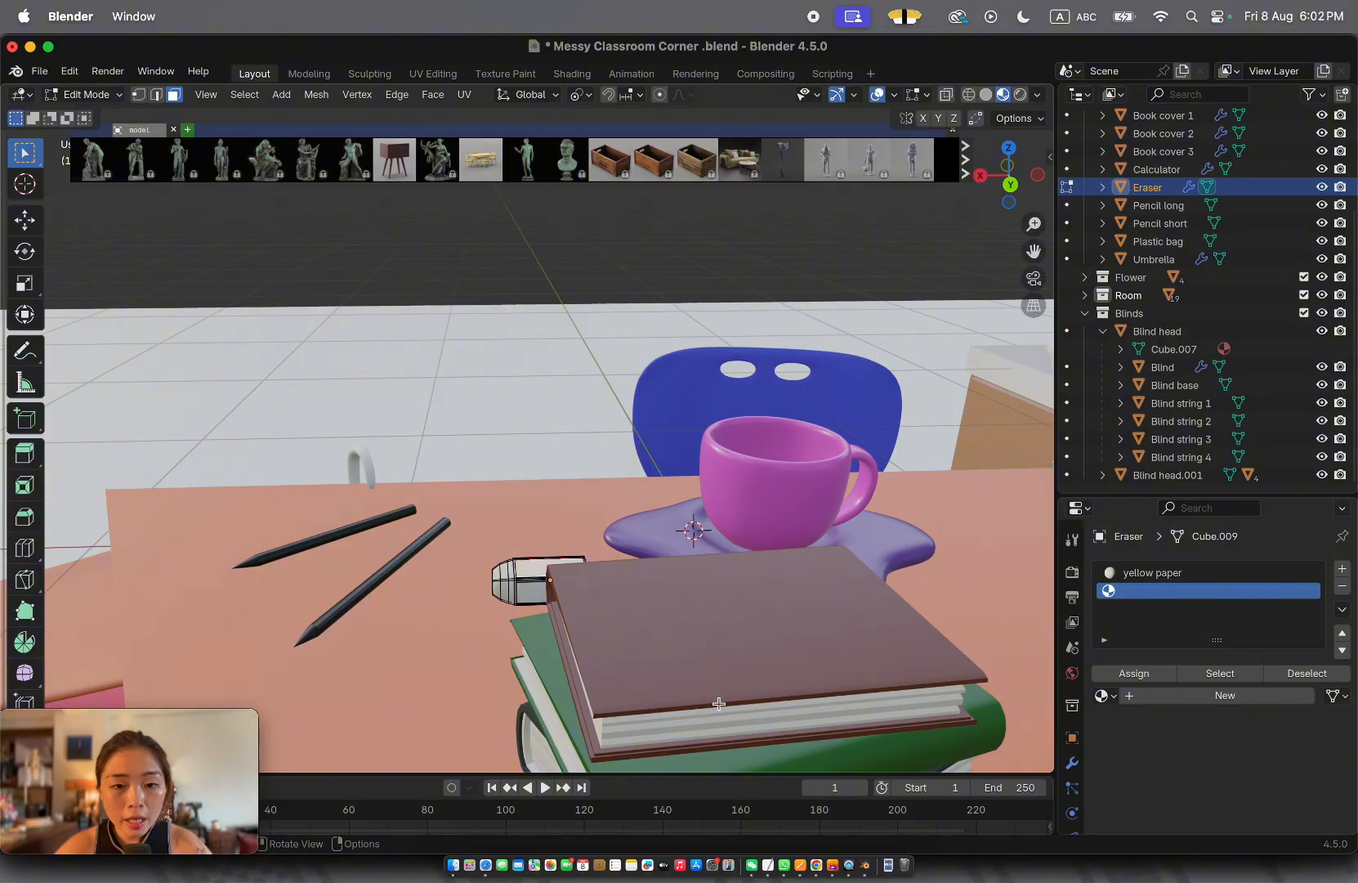
{"action": "key", "text": "l"}
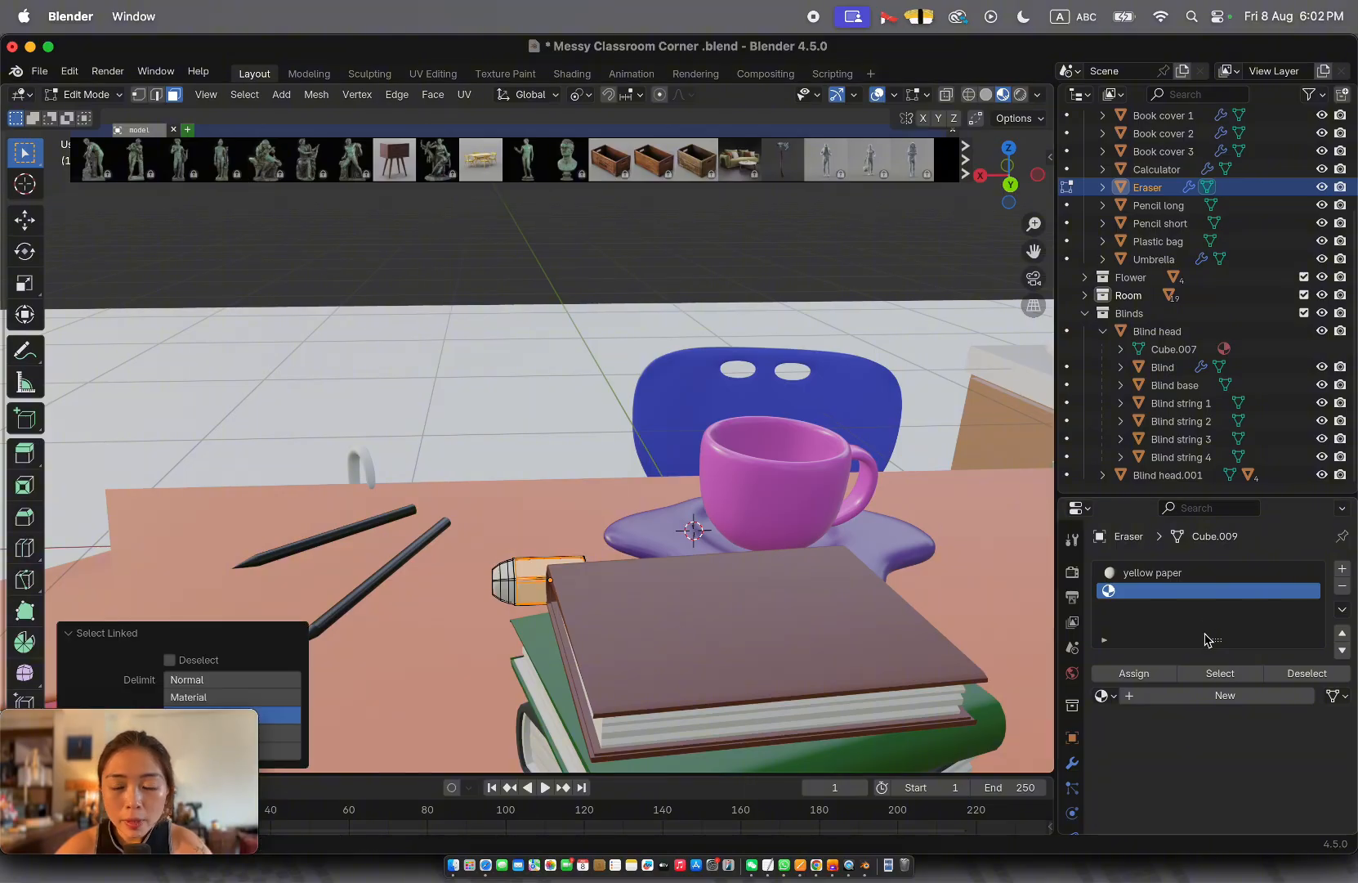
{"action": "left_click", "coordinate": [1132, 694]}
{"action": "left_click", "coordinate": [1185, 694]}
{"action": "type", "text": "sky blue"}
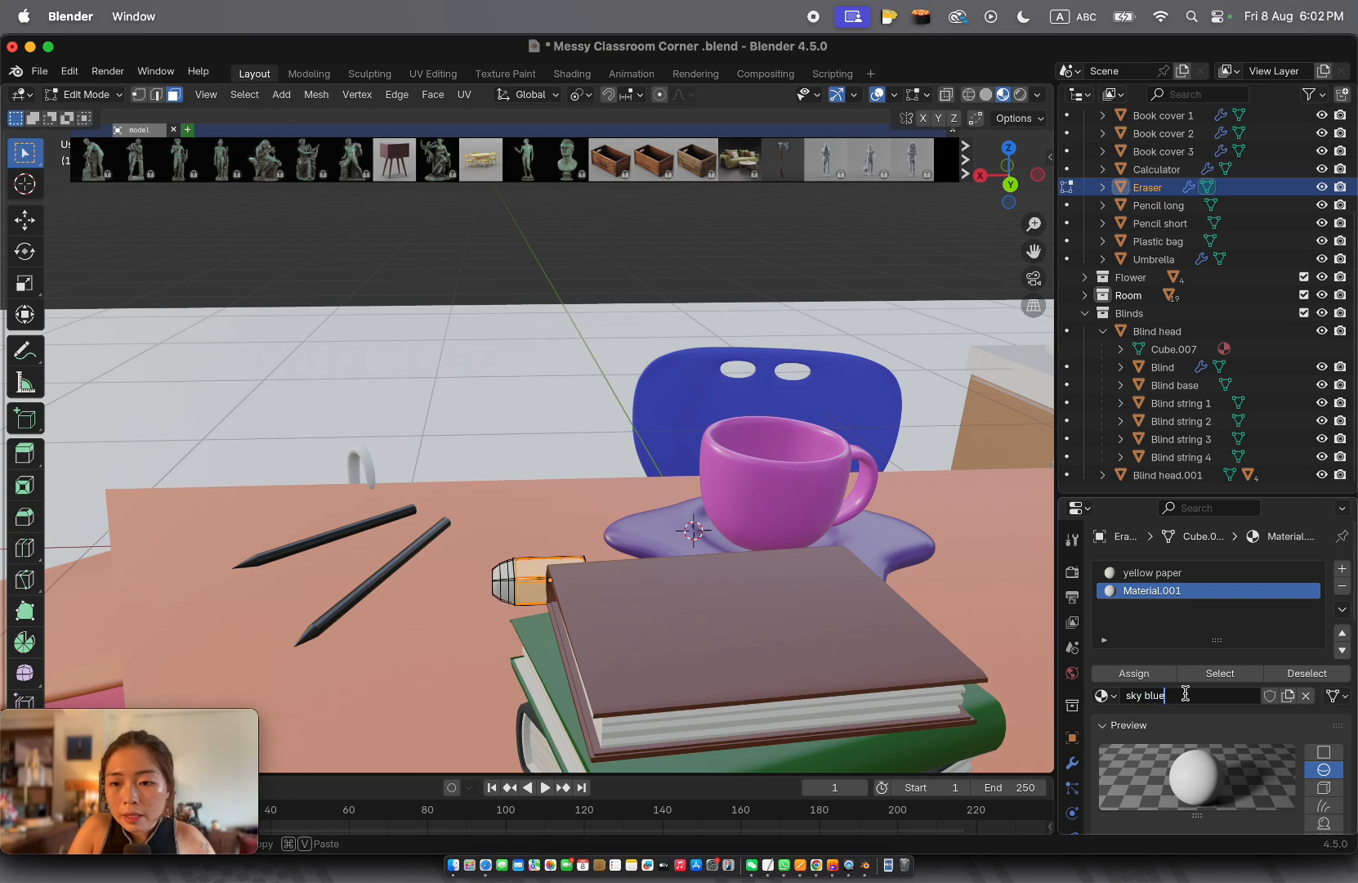
{"action": "key", "text": "Return"}
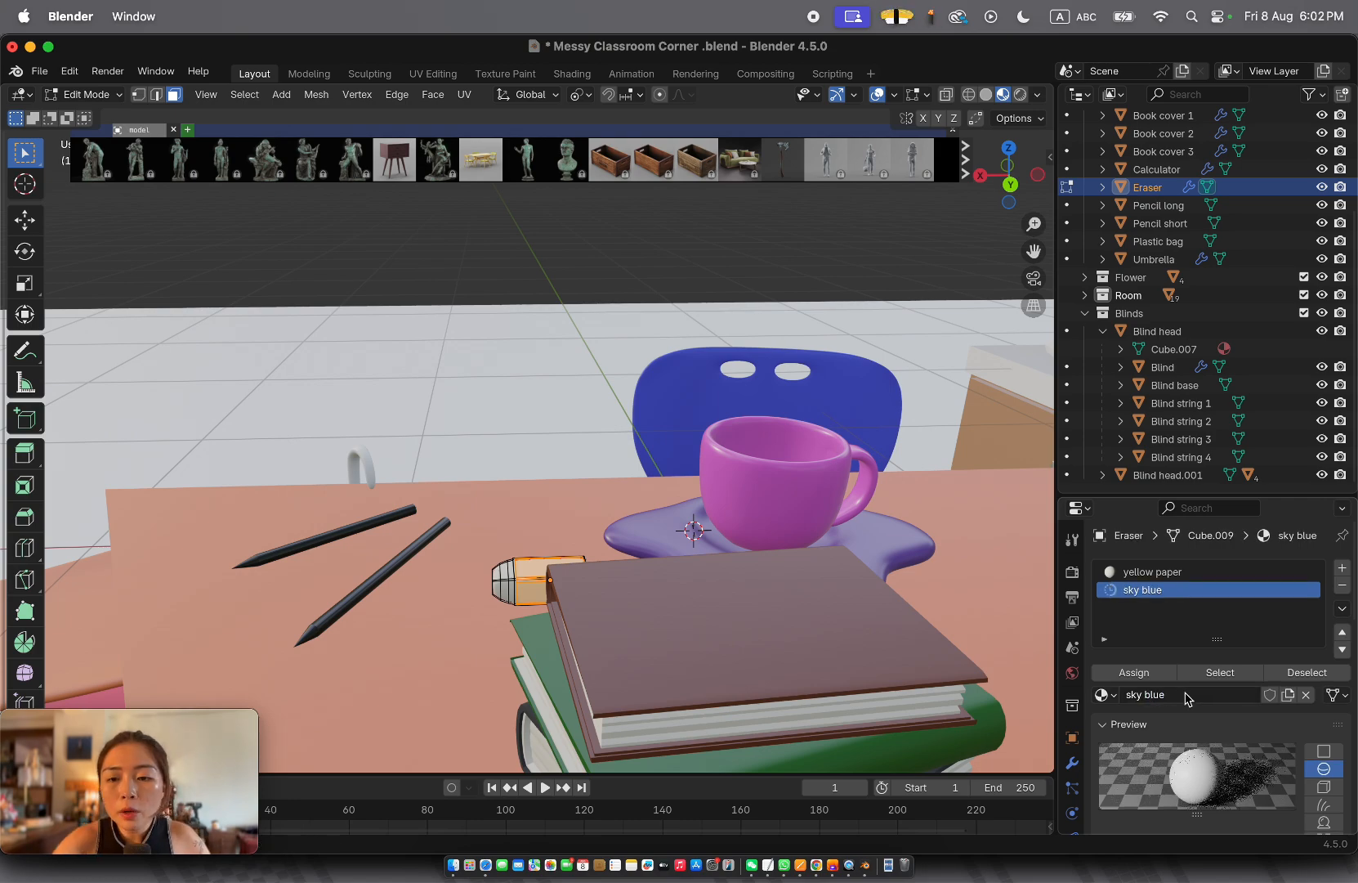
Set the sky blue material's base colour to light blue #63B4E7 and its roughness to 0.152, and finish editing the eraser
{"action": "scroll", "coordinate": [1248, 809], "scroll_direction": "down", "scroll_amount": 5}
{"action": "left_click", "coordinate": [1248, 809]}
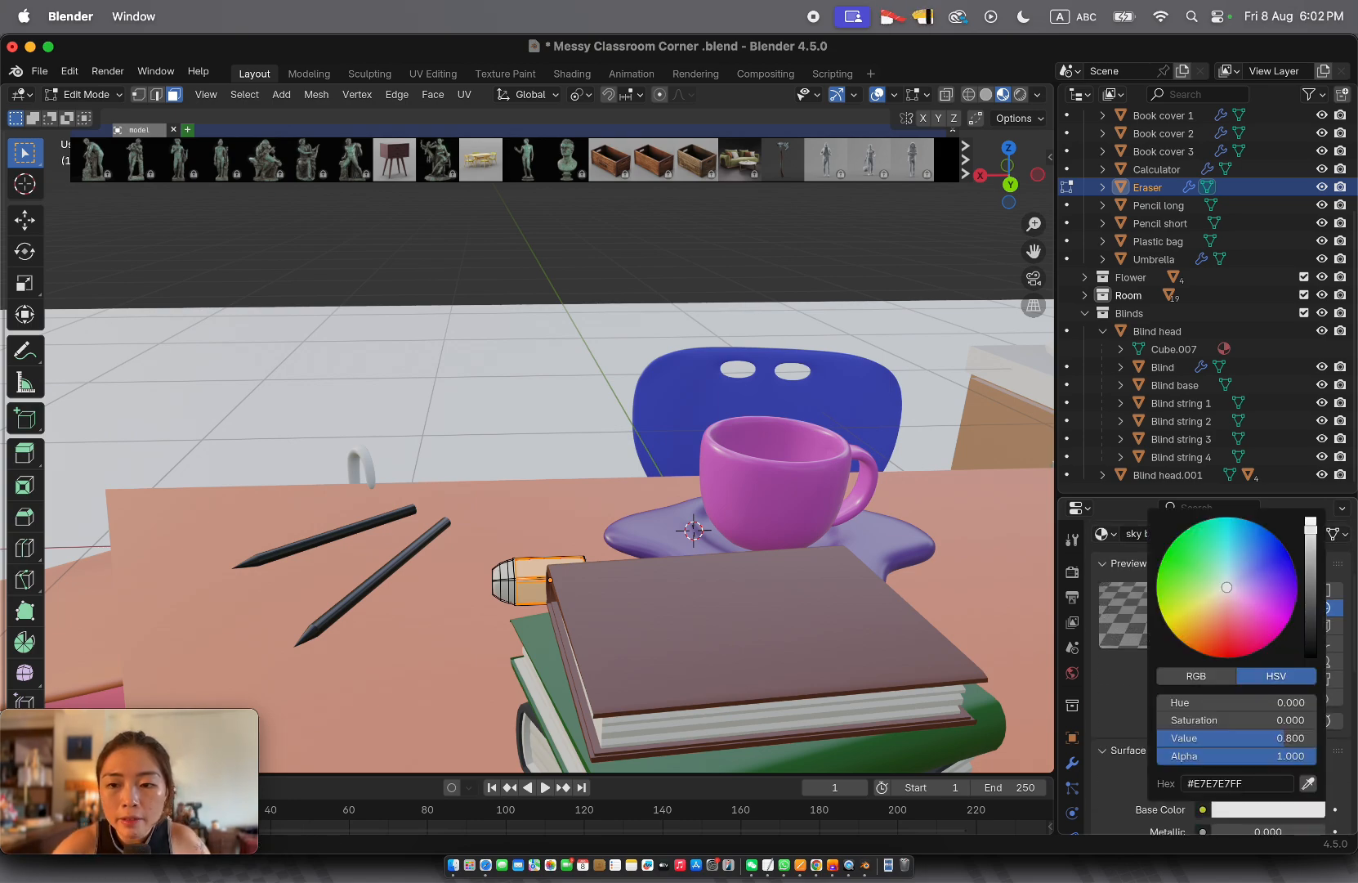
{"action": "mouse_move", "coordinate": [1235, 578]}
{"action": "left_mouse_down"}
{"action": "mouse_move", "coordinate": [1262, 555]}
{"action": "mouse_move", "coordinate": [1243, 550]}
{"action": "left_mouse_up"}
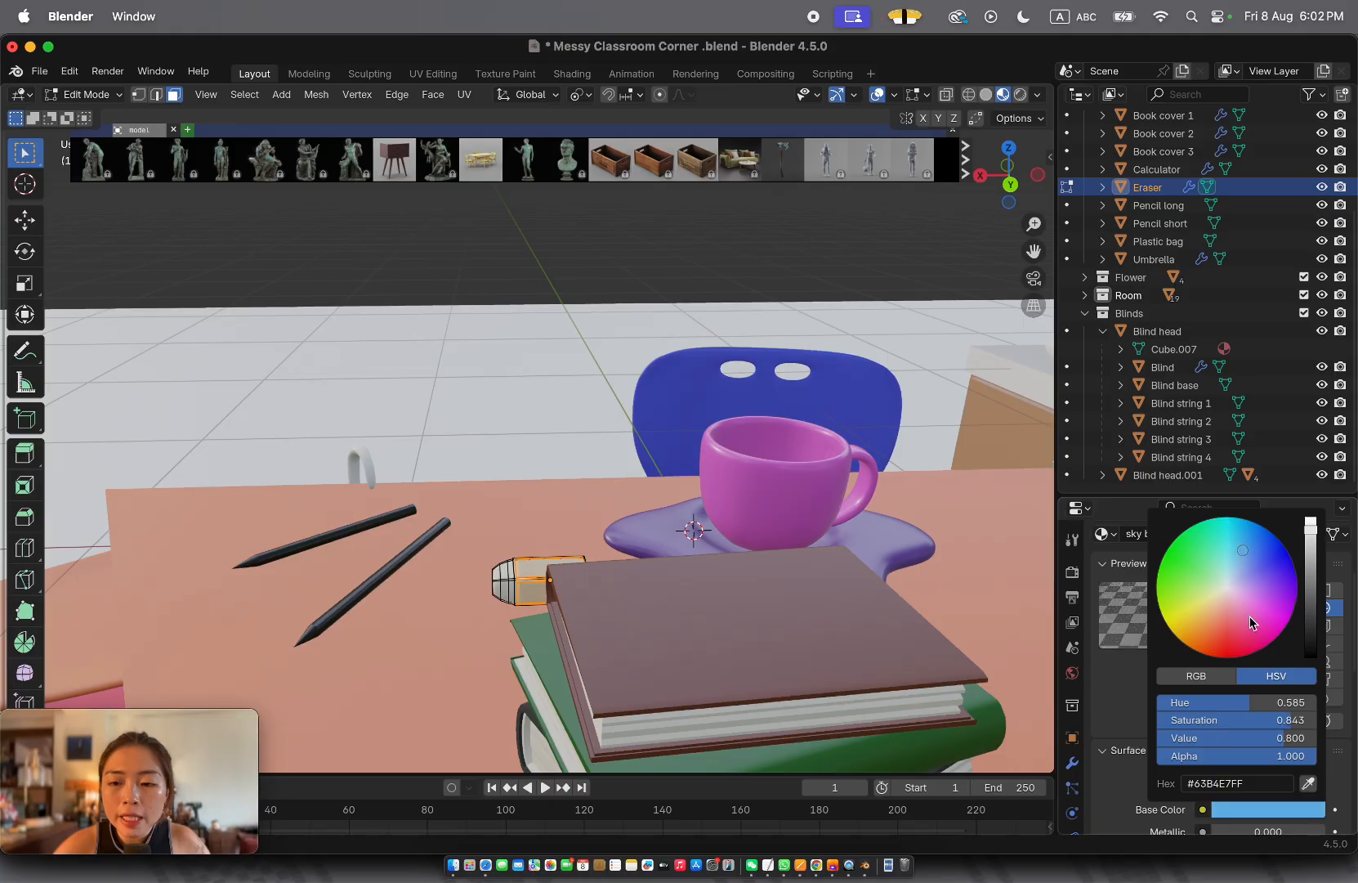
{"action": "scroll", "coordinate": [1182, 822], "scroll_direction": "down", "scroll_amount": 5}
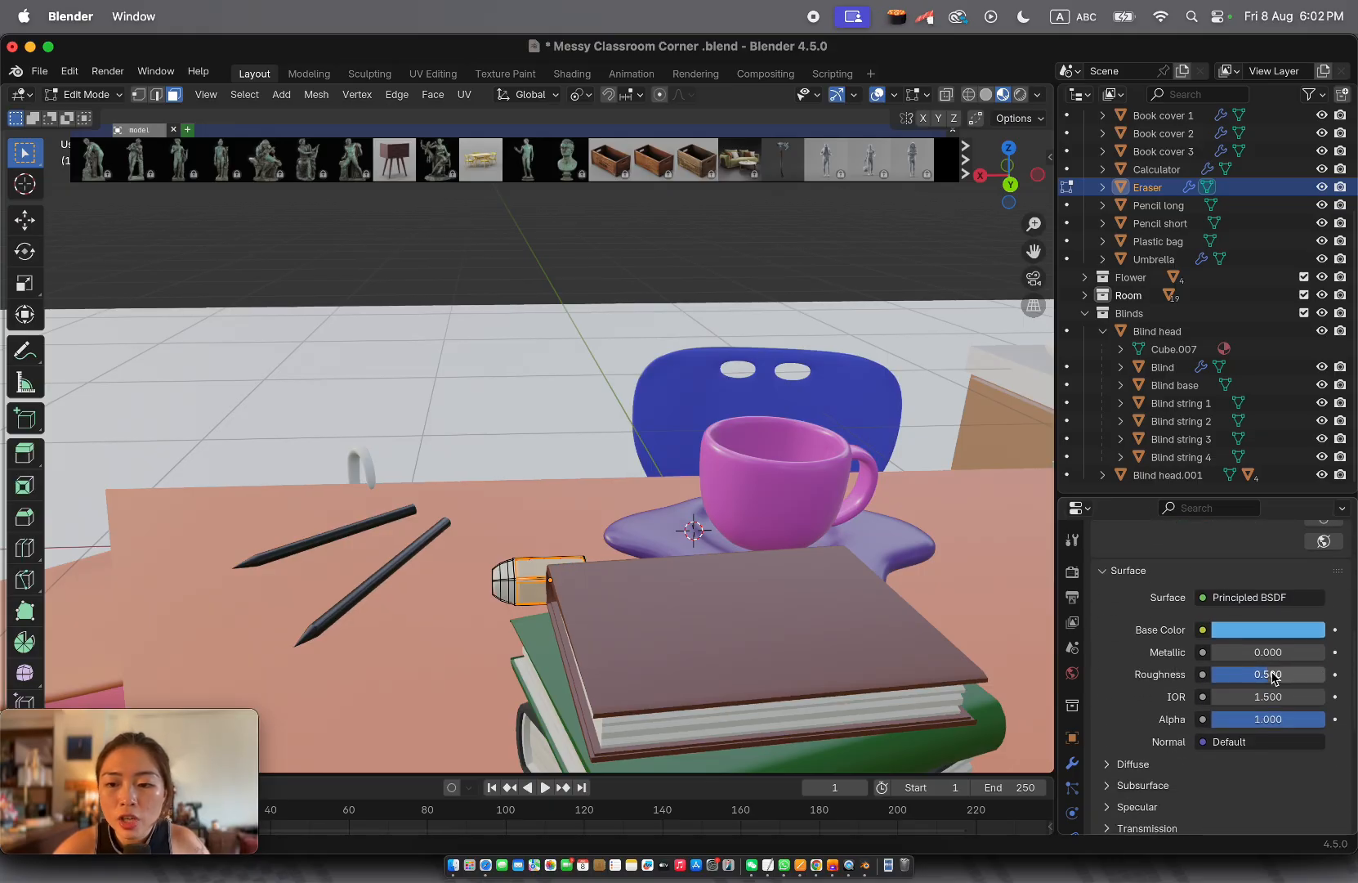
{"action": "left_click_drag", "start_coordinate": [1273, 677], "coordinate": [1228, 681]}
{"action": "scroll", "coordinate": [647, 541], "scroll_direction": "left", "scroll_amount": 10}
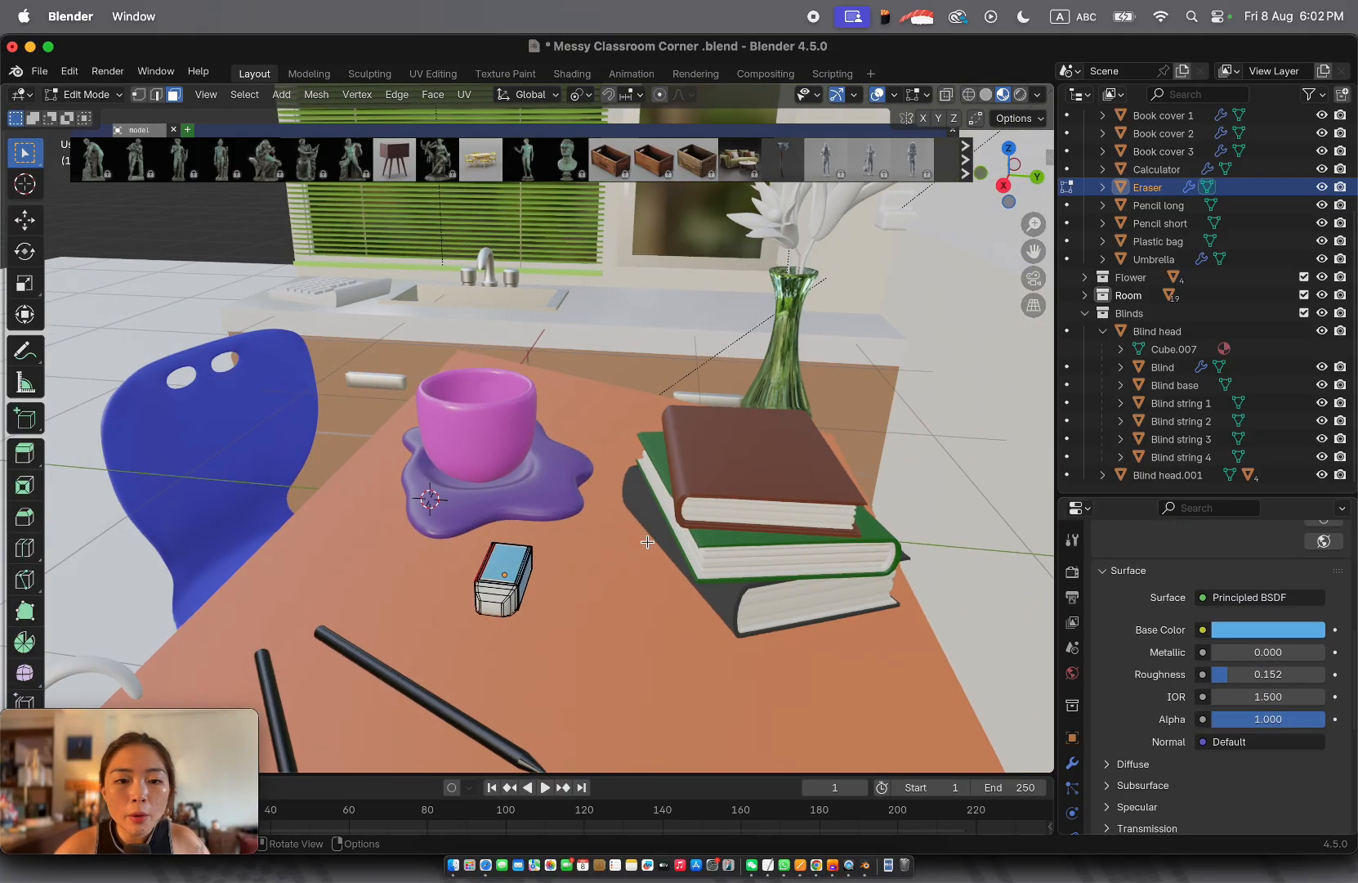
{"action": "key", "text": "Tab"}
Examine the two-coloured eraser up close and among the other objects on the table
{"action": "scroll", "coordinate": [647, 541], "scroll_direction": "left", "scroll_amount": 8}
{"action": "scroll", "coordinate": [647, 541], "scroll_direction": "down", "scroll_amount": 5, "text": "ctrl"}
{"action": "scroll", "coordinate": [647, 541], "scroll_direction": "down", "scroll_amount": 10, "text": "ctrl"}
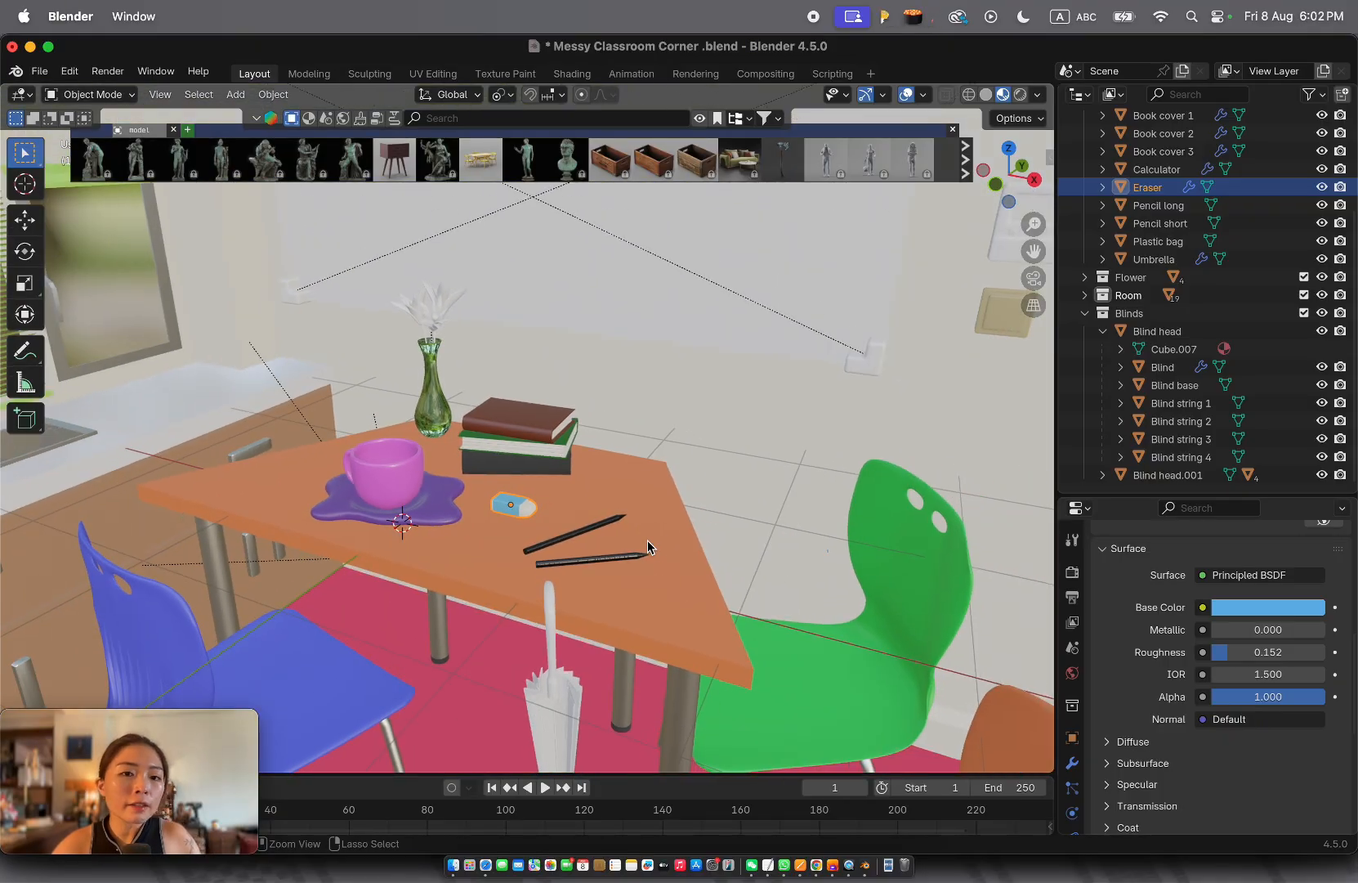
{"action": "scroll", "coordinate": [648, 541], "scroll_direction": "right", "scroll_amount": 3}
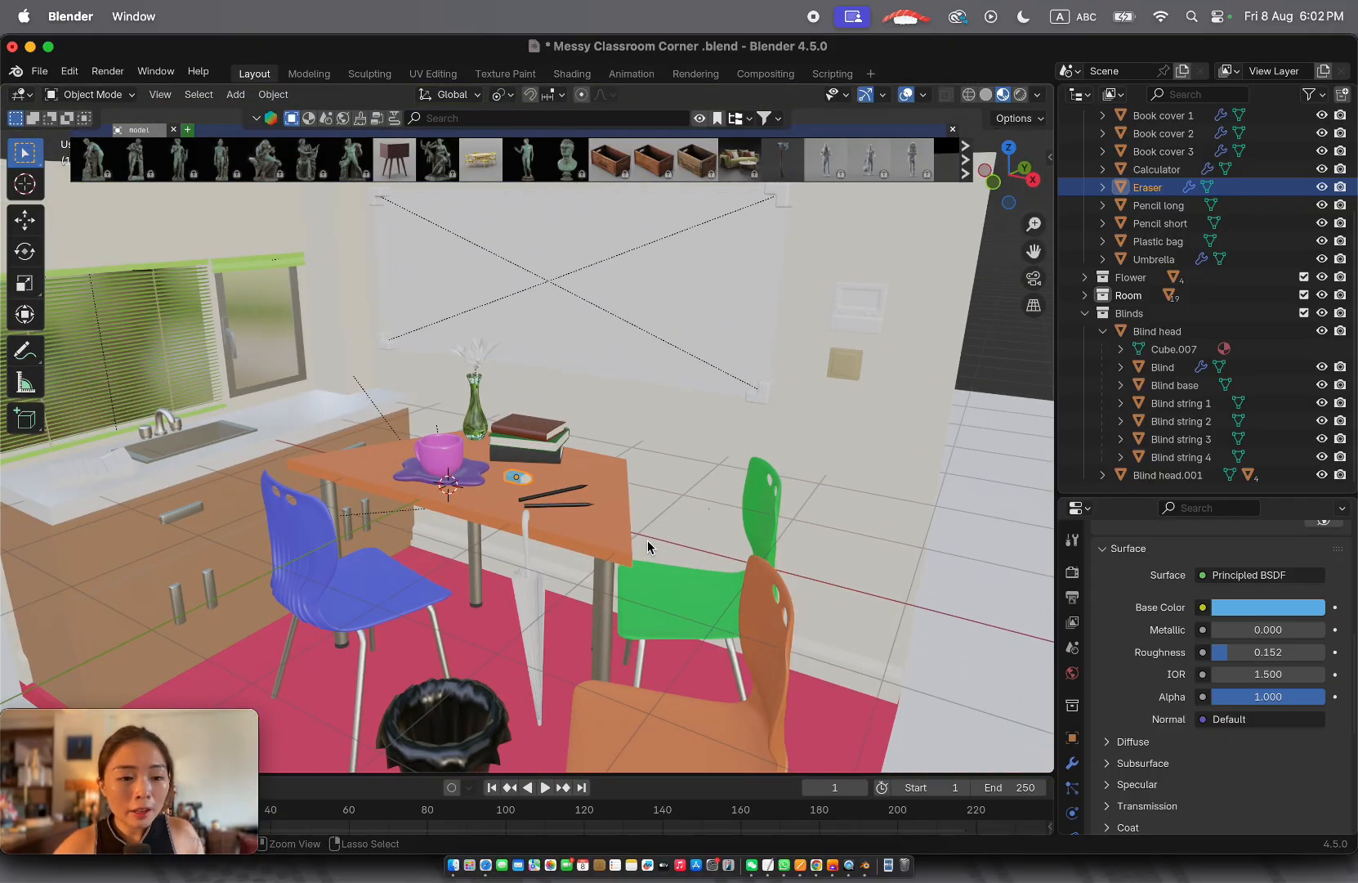
{"action": "scroll", "coordinate": [648, 540], "scroll_direction": "up", "scroll_amount": 15, "text": "ctrl"}
{"action": "scroll", "coordinate": [647, 541], "scroll_direction": "down", "scroll_amount": 5, "text": "shift"}
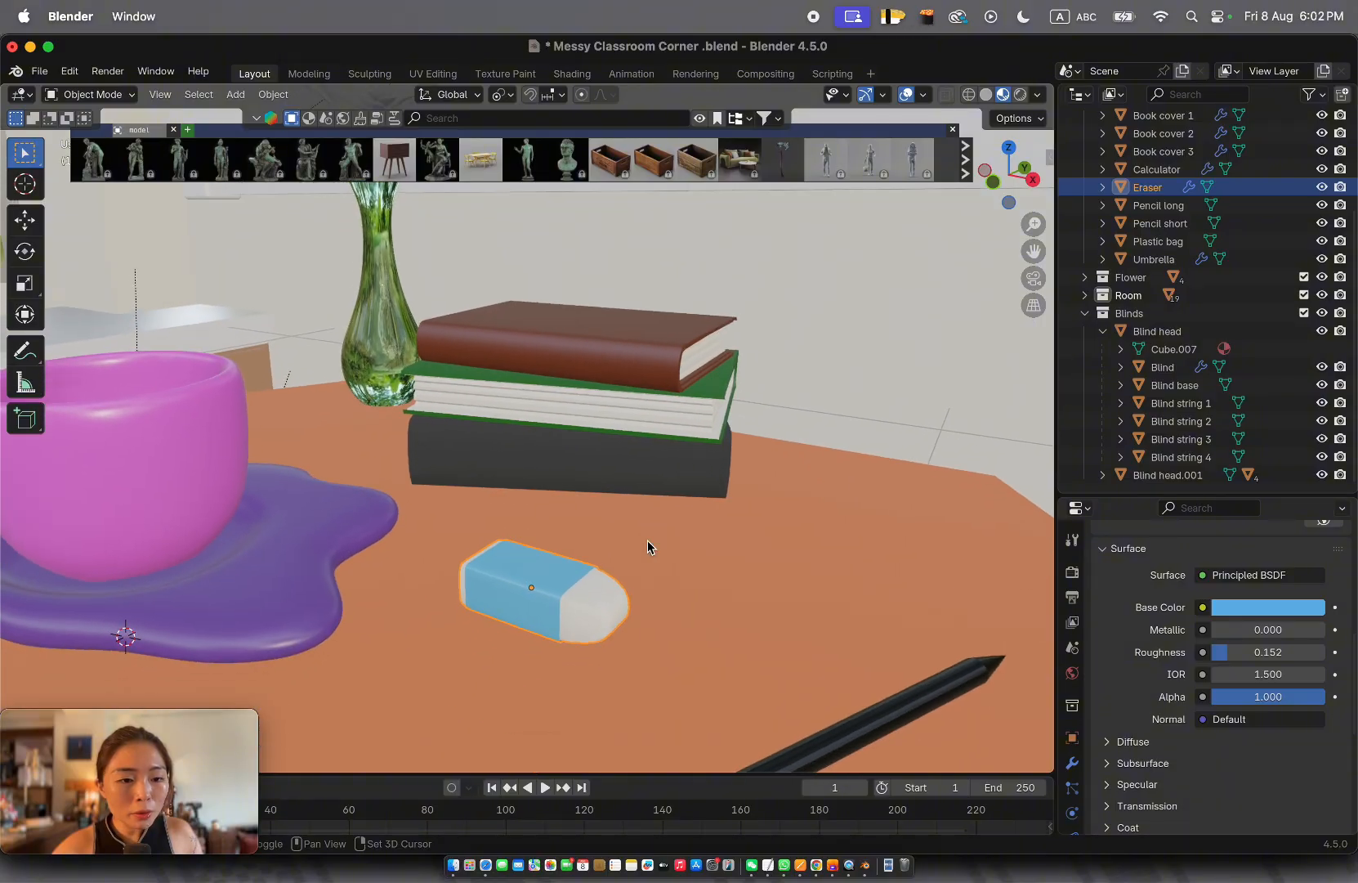
{"action": "scroll", "coordinate": [647, 541], "scroll_direction": "up", "scroll_amount": 5, "text": "ctrl"}
{"action": "scroll", "coordinate": [648, 541], "scroll_direction": "down", "scroll_amount": 1, "text": "ctrl"}
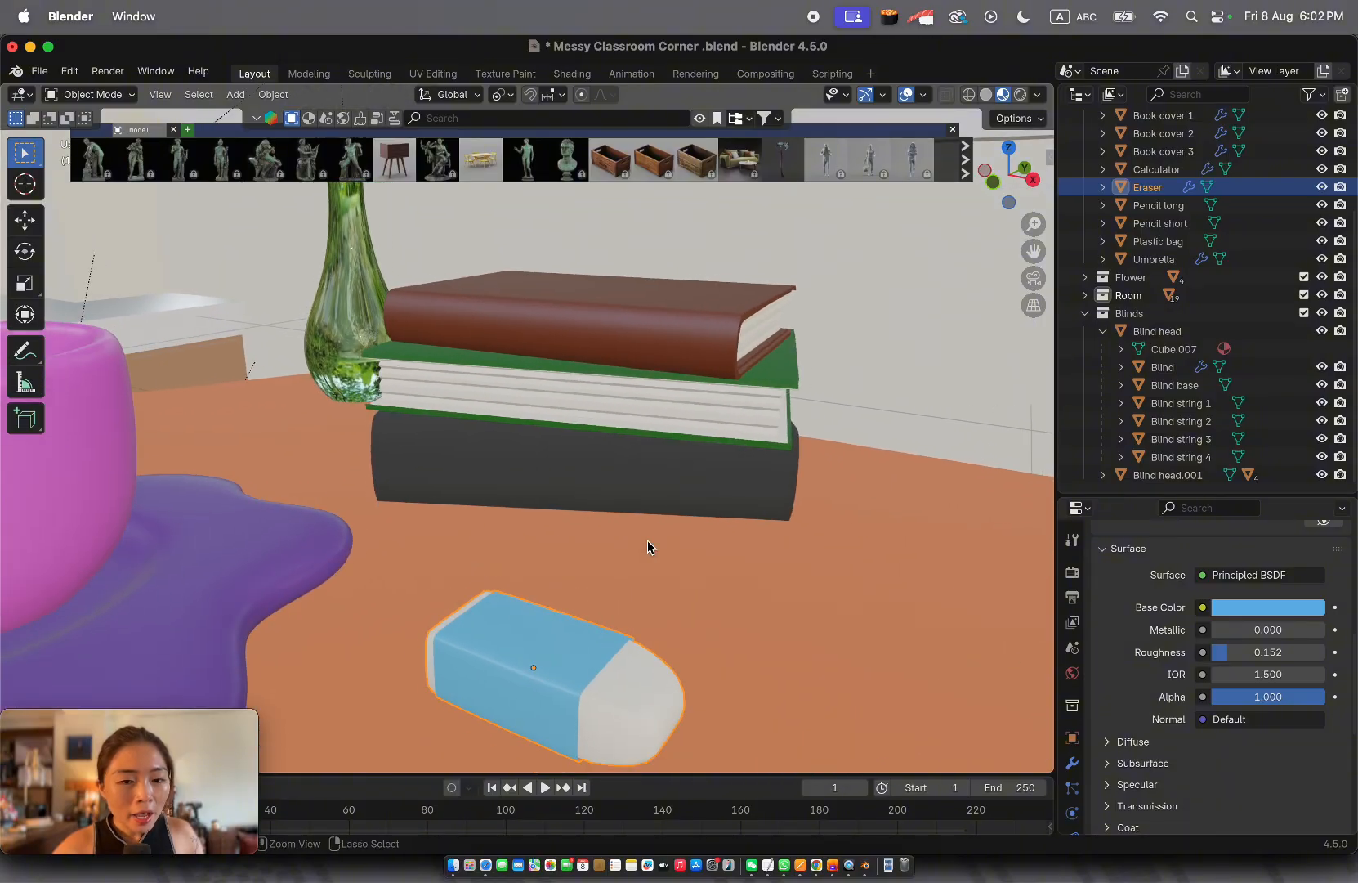
{"action": "scroll", "coordinate": [647, 540], "scroll_direction": "down", "scroll_amount": 10, "text": "ctrl"}
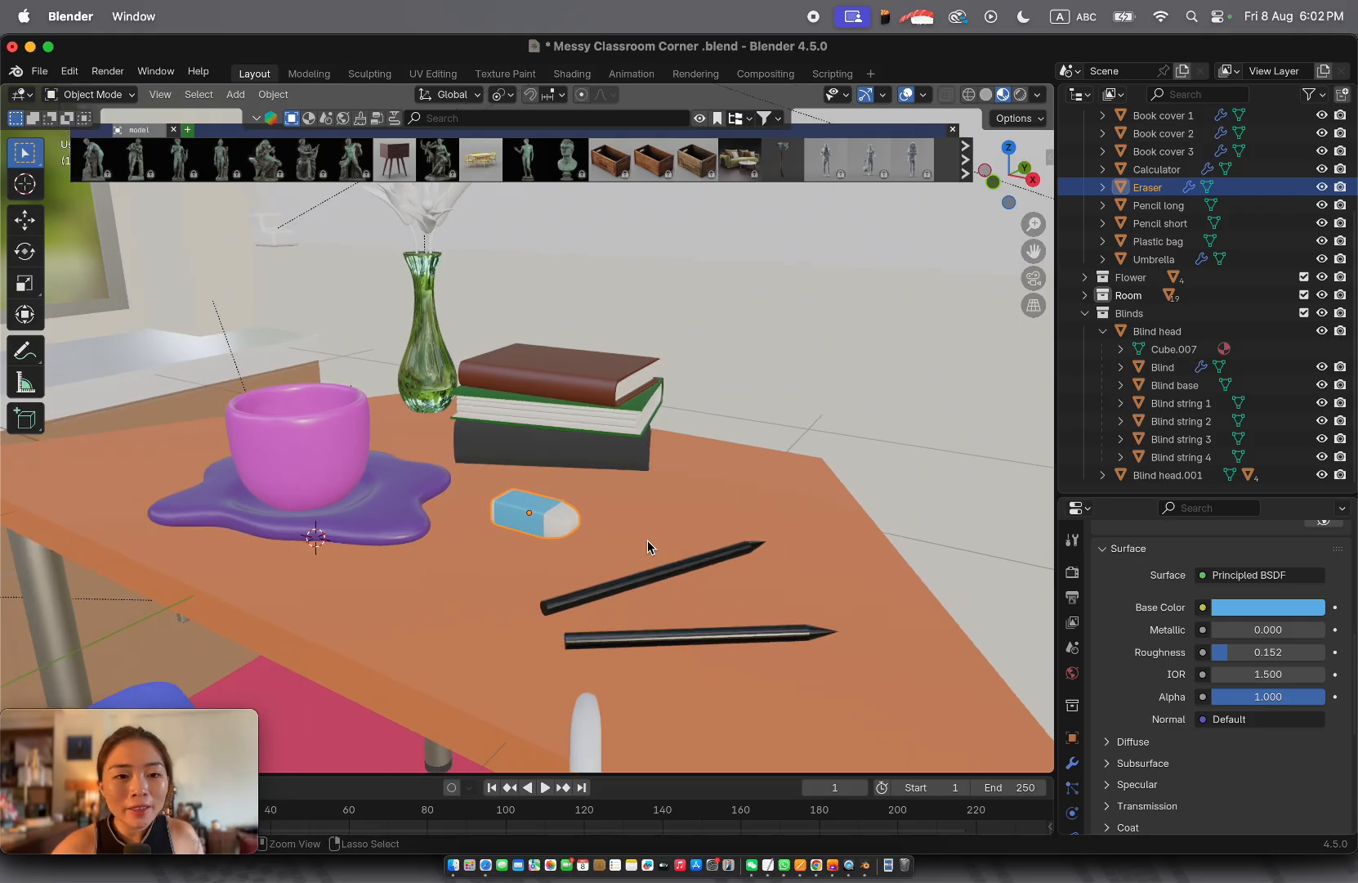
Review the whole classroom corner from different angles for objects that still need materials
{"action": "scroll", "coordinate": [648, 540], "scroll_direction": "down", "scroll_amount": 5, "text": "ctrl"}
{"action": "scroll", "coordinate": [647, 541], "scroll_direction": "right", "scroll_amount": 10}
{"action": "scroll", "coordinate": [647, 540], "scroll_direction": "left", "scroll_amount": 5, "text": "shift"}
{"action": "scroll", "coordinate": [647, 541], "scroll_direction": "left", "scroll_amount": 10}
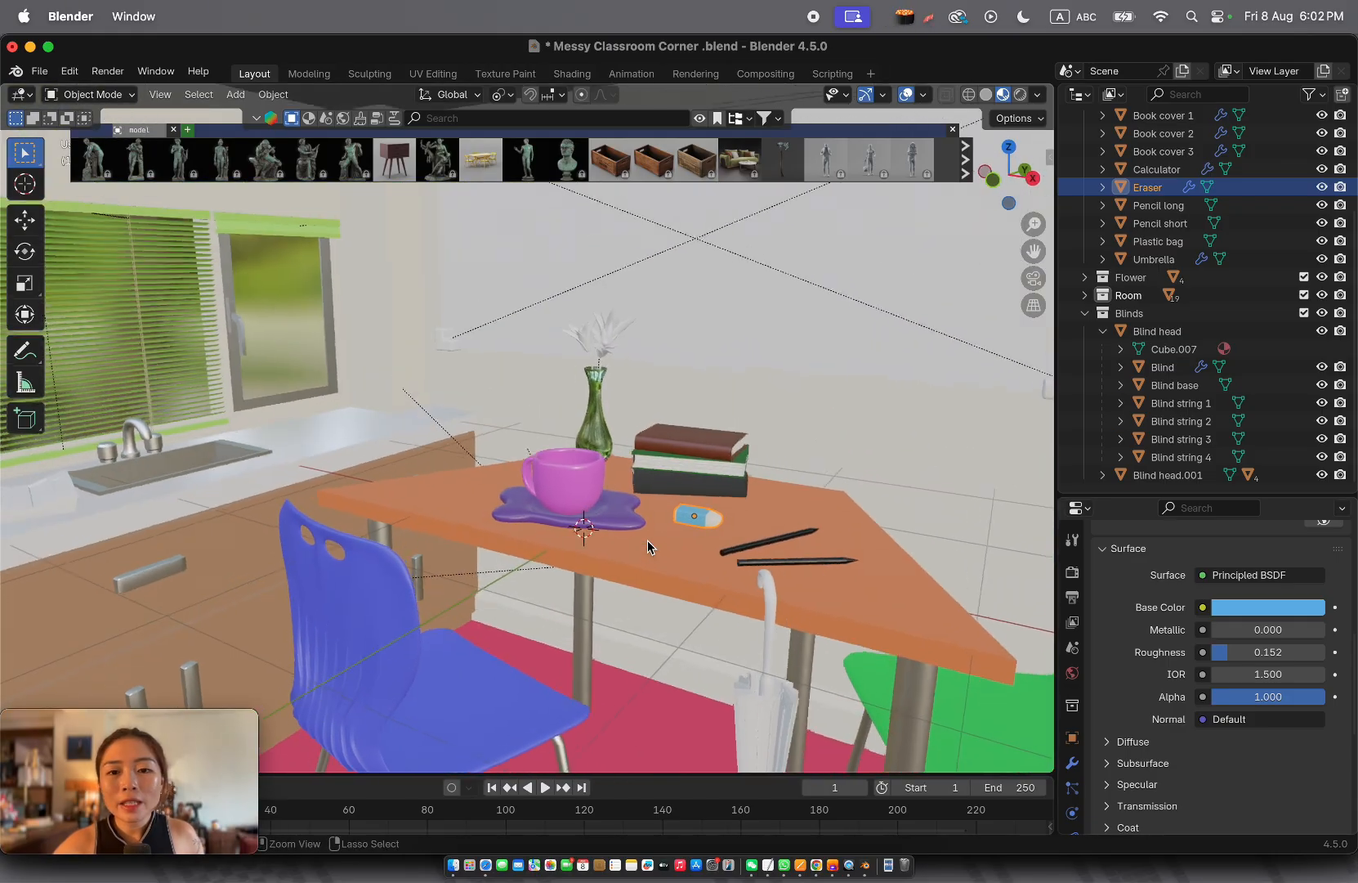
{"action": "scroll", "coordinate": [647, 540], "scroll_direction": "down", "scroll_amount": 5, "text": "ctrl"}
{"action": "scroll", "coordinate": [647, 540], "scroll_direction": "down", "scroll_amount": 5}
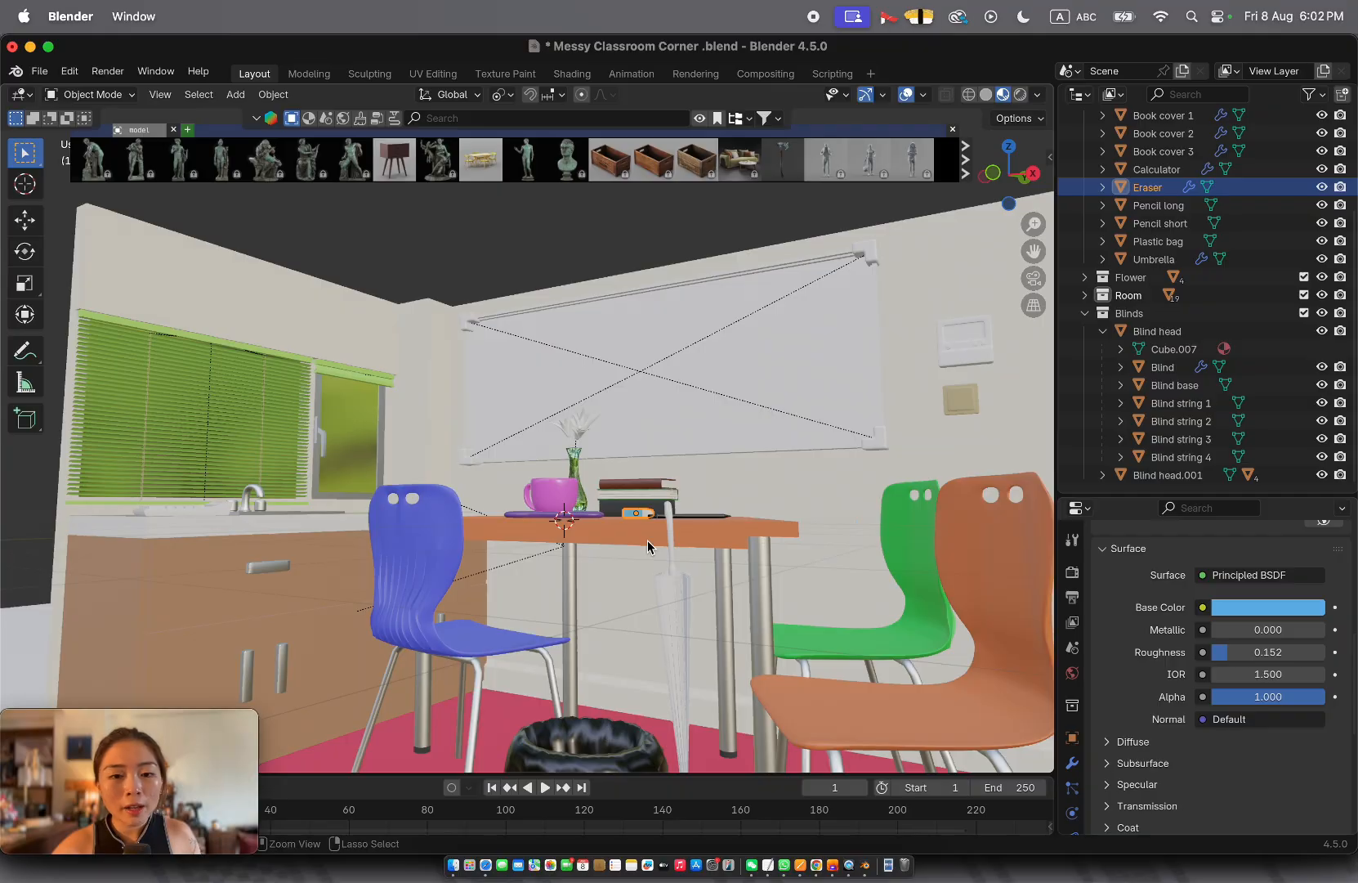
{"action": "scroll", "coordinate": [648, 541], "scroll_direction": "down", "scroll_amount": 5, "text": "ctrl"}
{"action": "scroll", "coordinate": [647, 540], "scroll_direction": "up", "scroll_amount": 5}
{"action": "scroll", "coordinate": [647, 546], "scroll_direction": "left", "scroll_amount": 5}
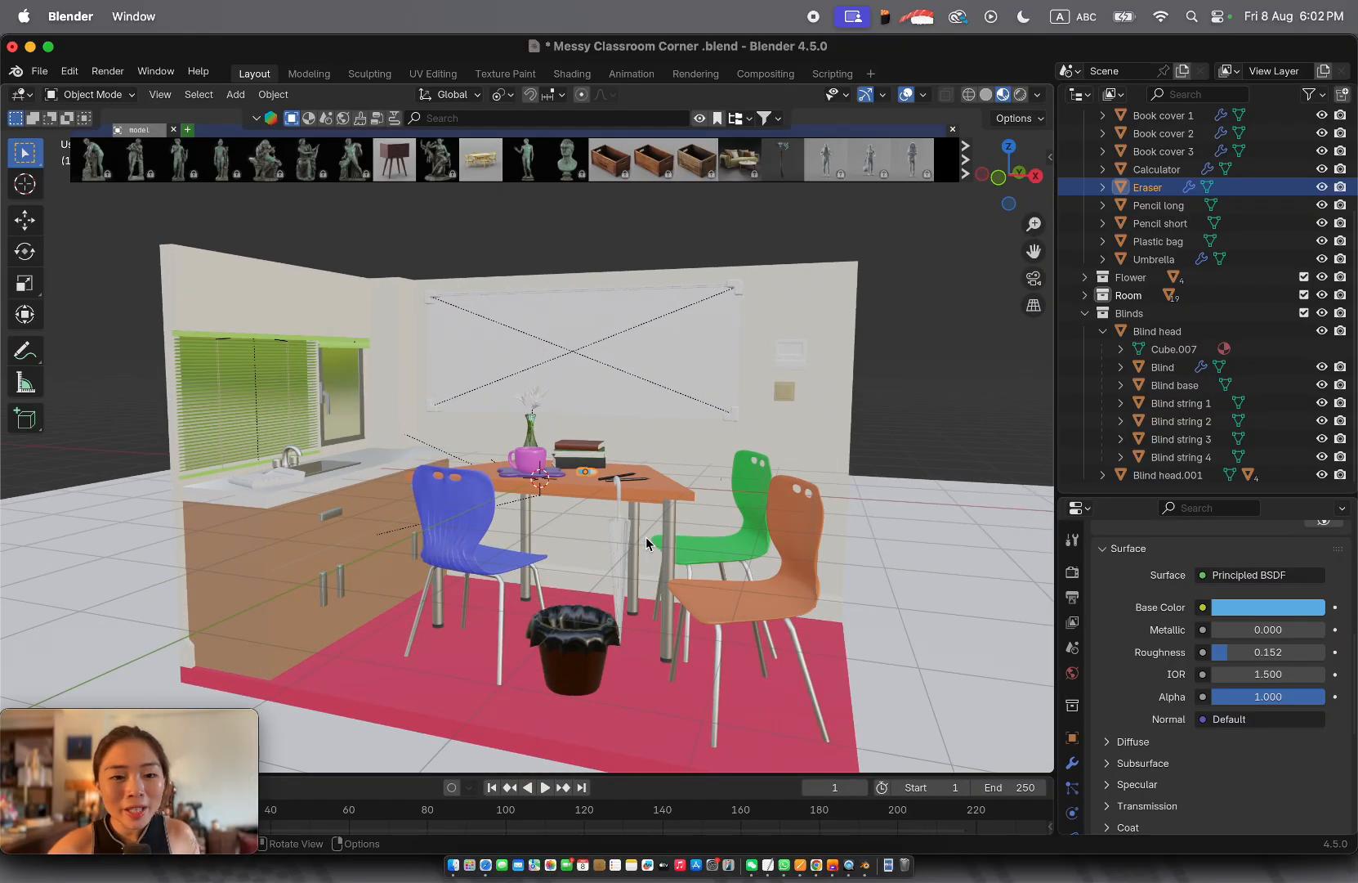
Select the calculator on the counter and show the scene in rendered shading
{"action": "left_click", "coordinate": [288, 492]}
{"action": "scroll", "coordinate": [279, 491], "scroll_direction": "left", "scroll_amount": 3}
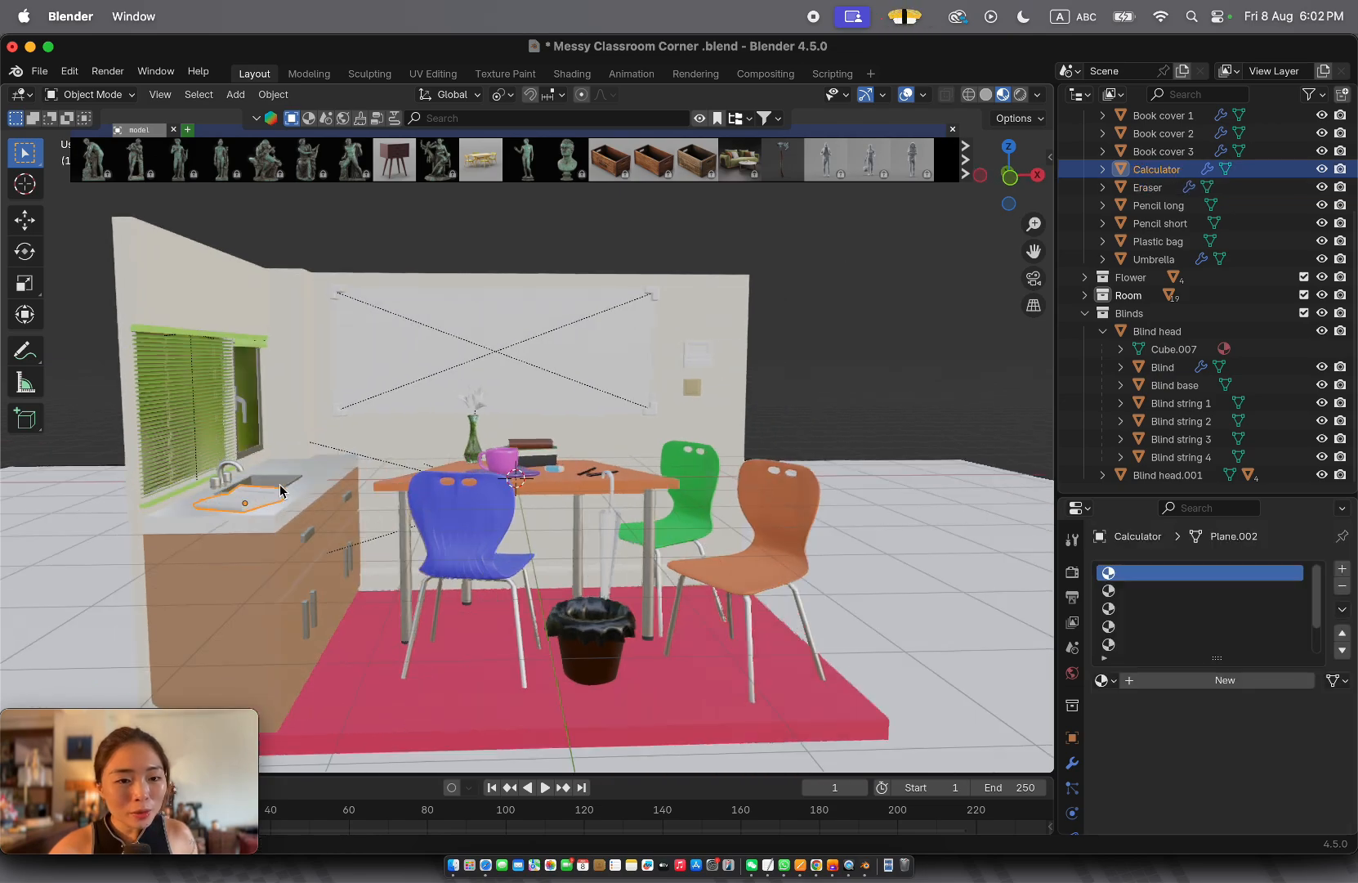
{"action": "scroll", "coordinate": [279, 490], "scroll_direction": "up", "scroll_amount": 4}
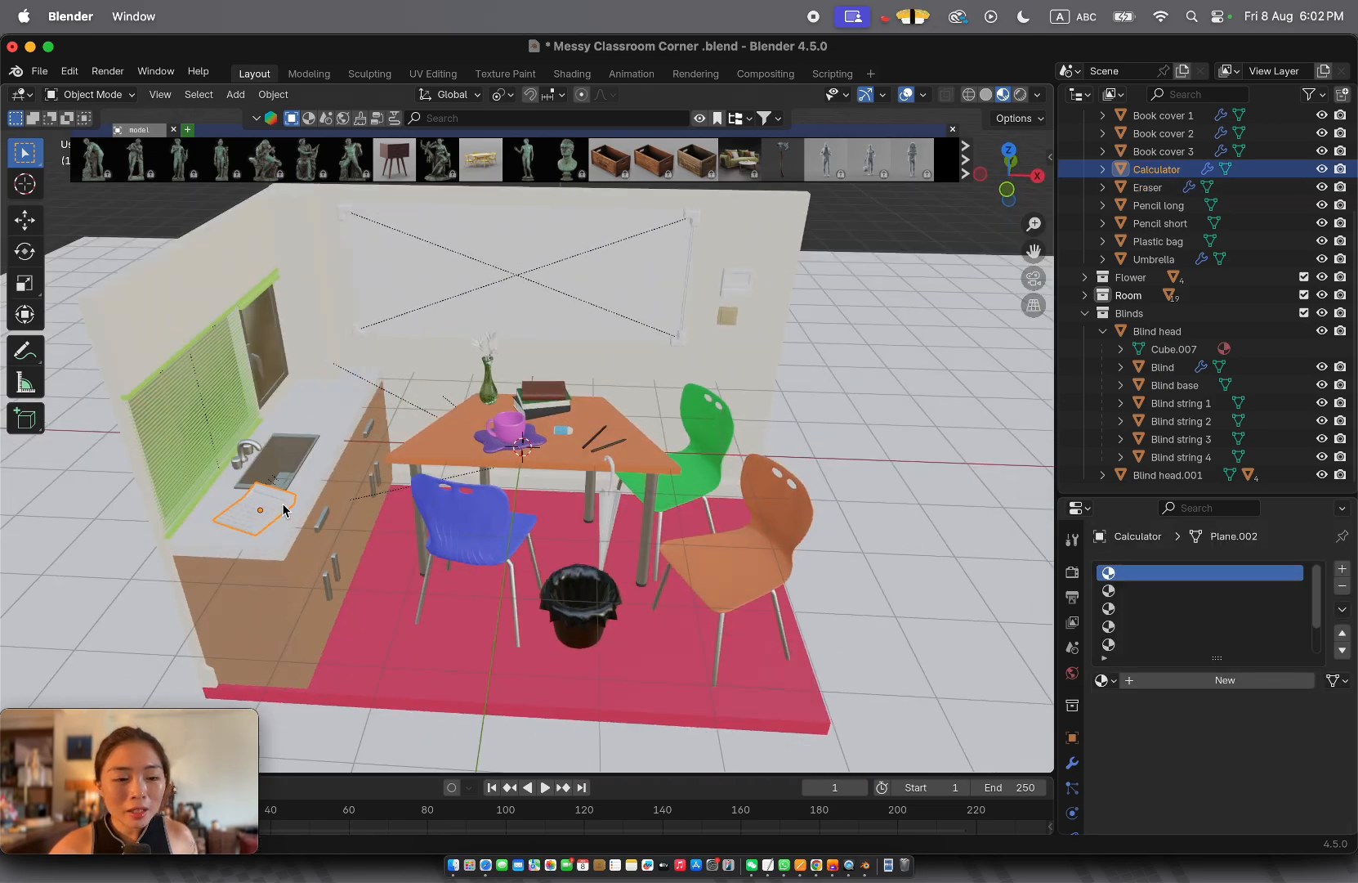
{"action": "left_click", "coordinate": [1020, 95]}
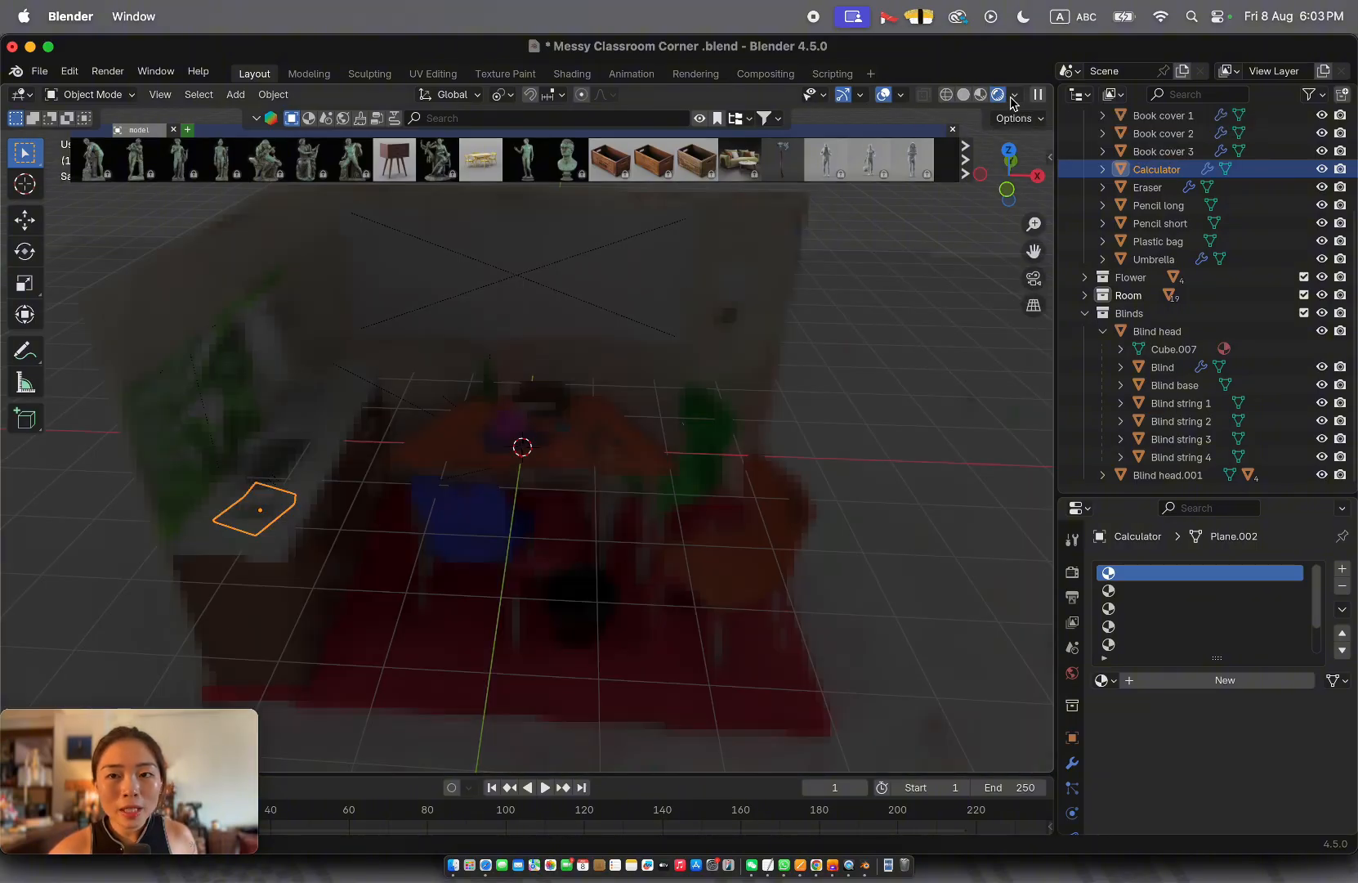
Examine the rendered classroom corner from afar and up close, including the camera above it
{"action": "scroll", "coordinate": [785, 416], "scroll_direction": "down", "scroll_amount": 5}
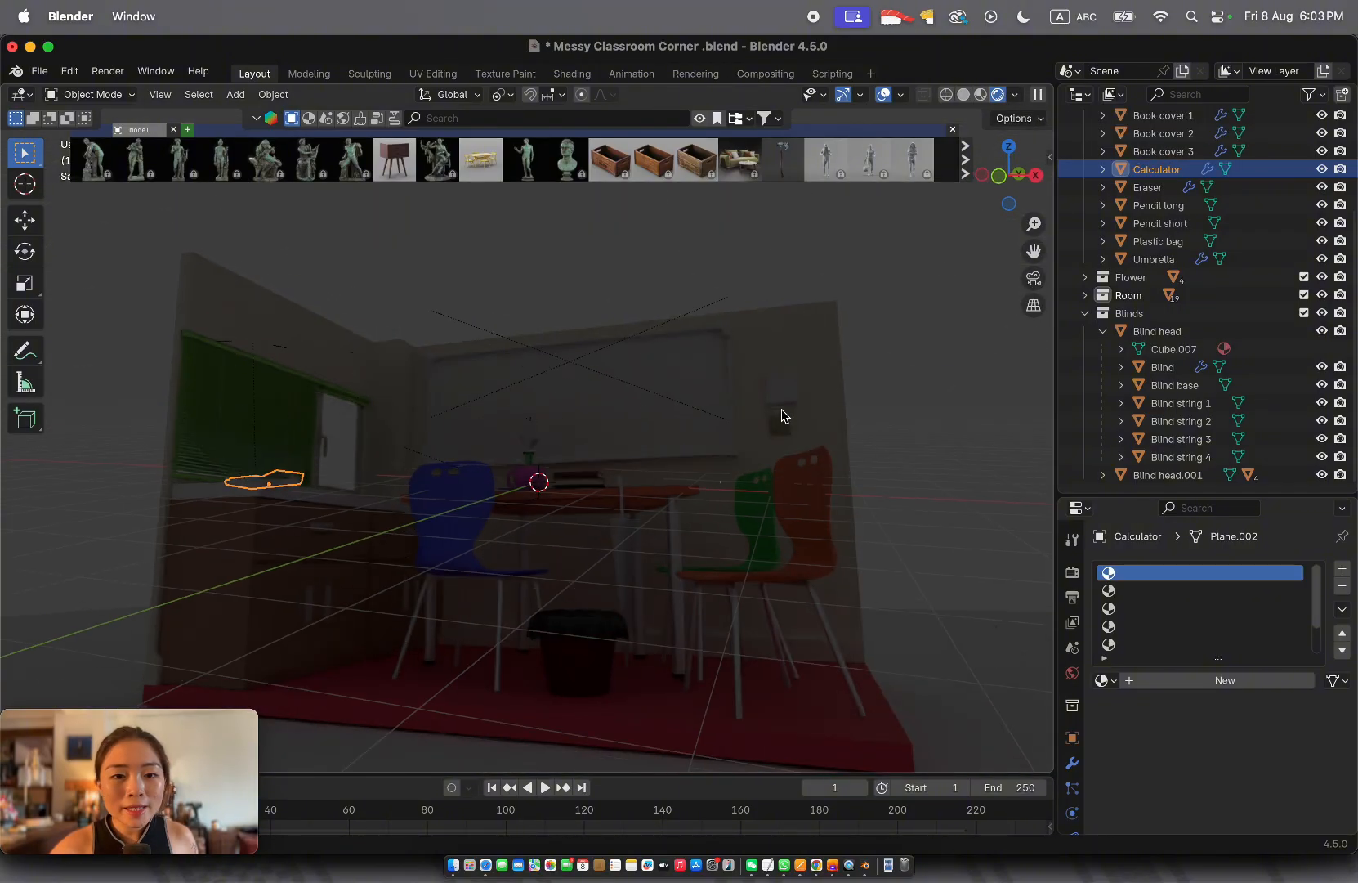
{"action": "scroll", "coordinate": [781, 415], "scroll_direction": "down", "scroll_amount": 8}
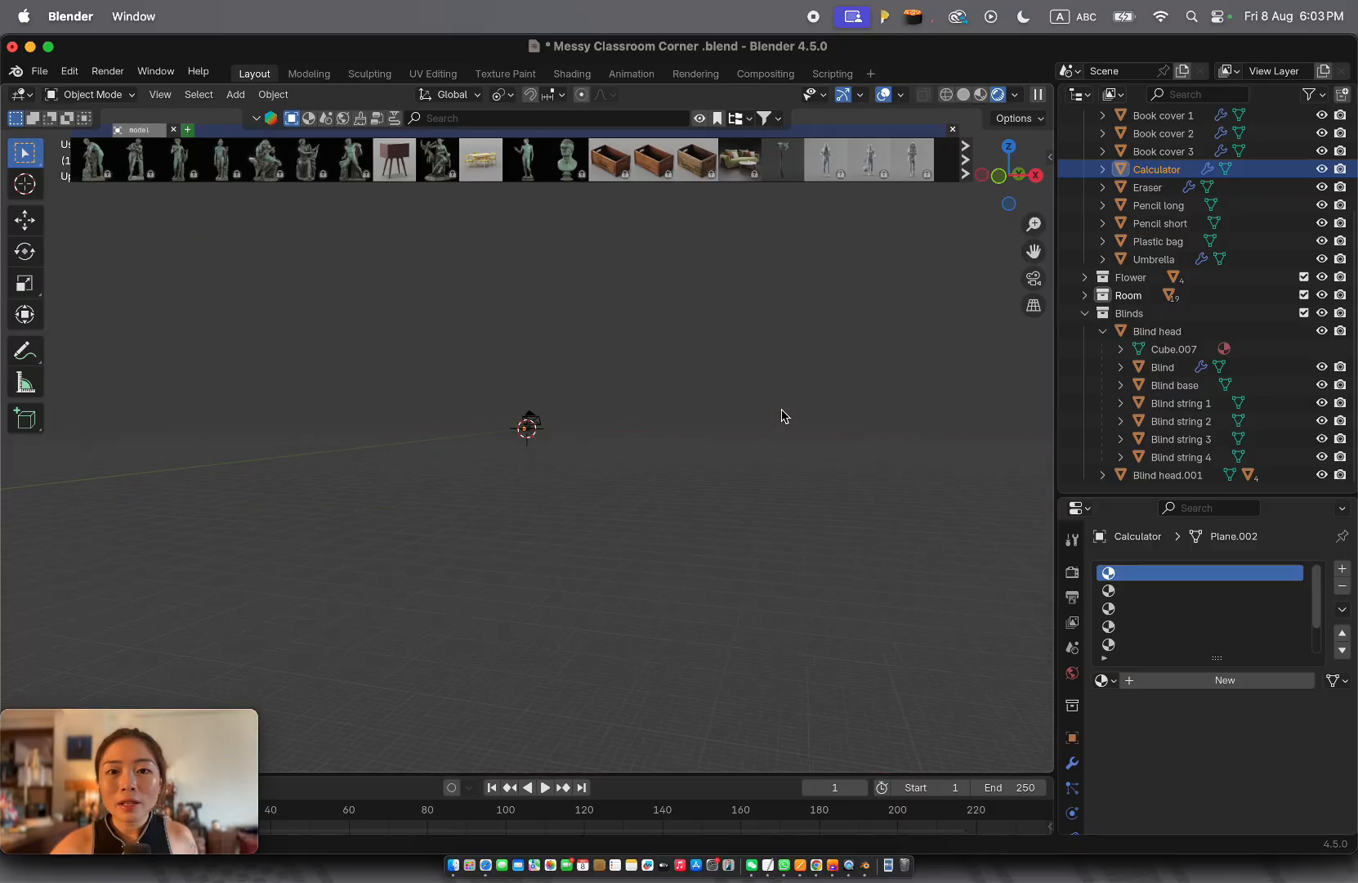
{"action": "scroll", "coordinate": [783, 415], "scroll_direction": "up", "scroll_amount": 4}
{"action": "scroll", "coordinate": [782, 415], "scroll_direction": "up", "scroll_amount": 1}
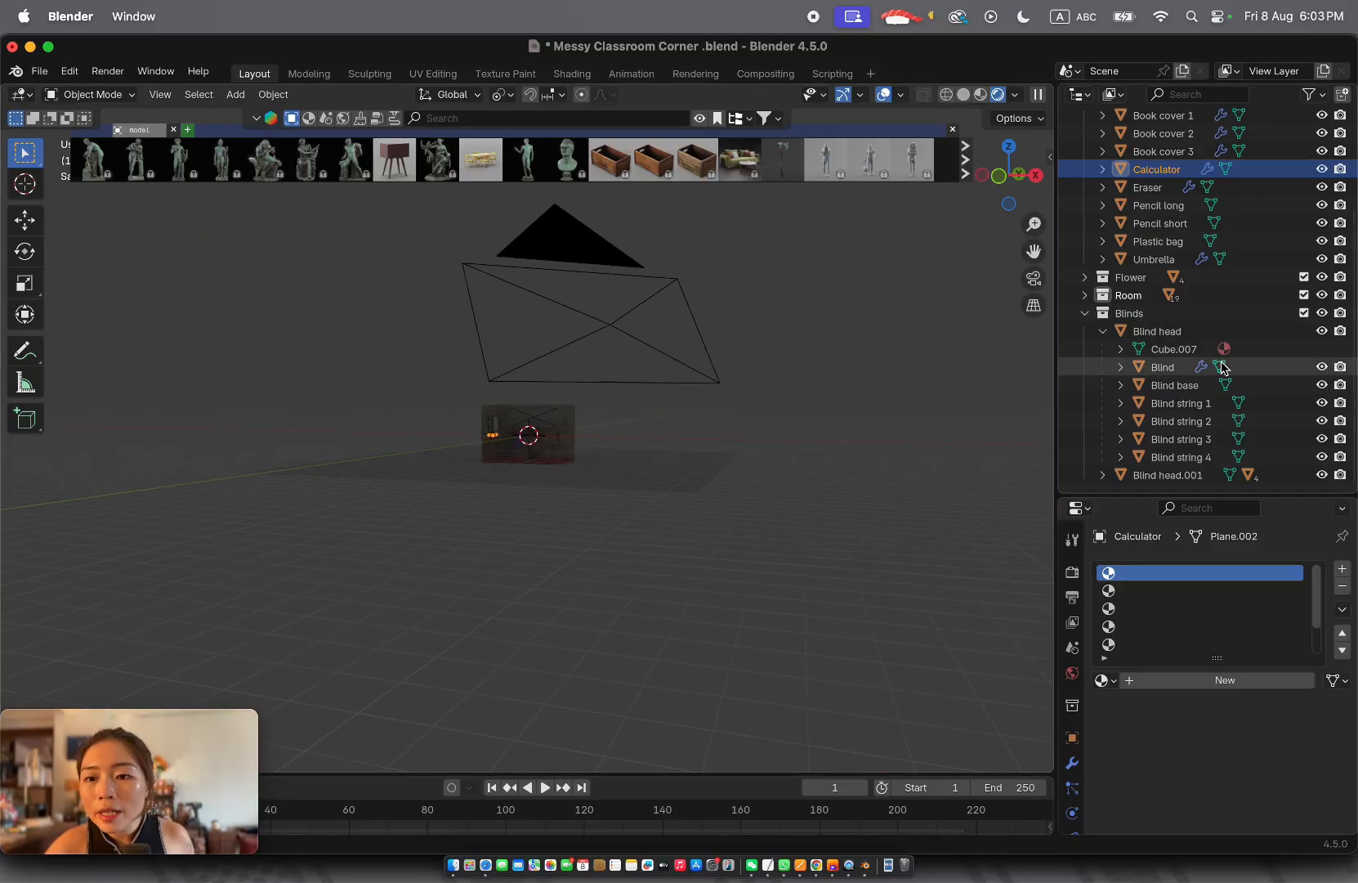
{"action": "scroll", "coordinate": [1222, 367], "scroll_direction": "up", "scroll_amount": 3}
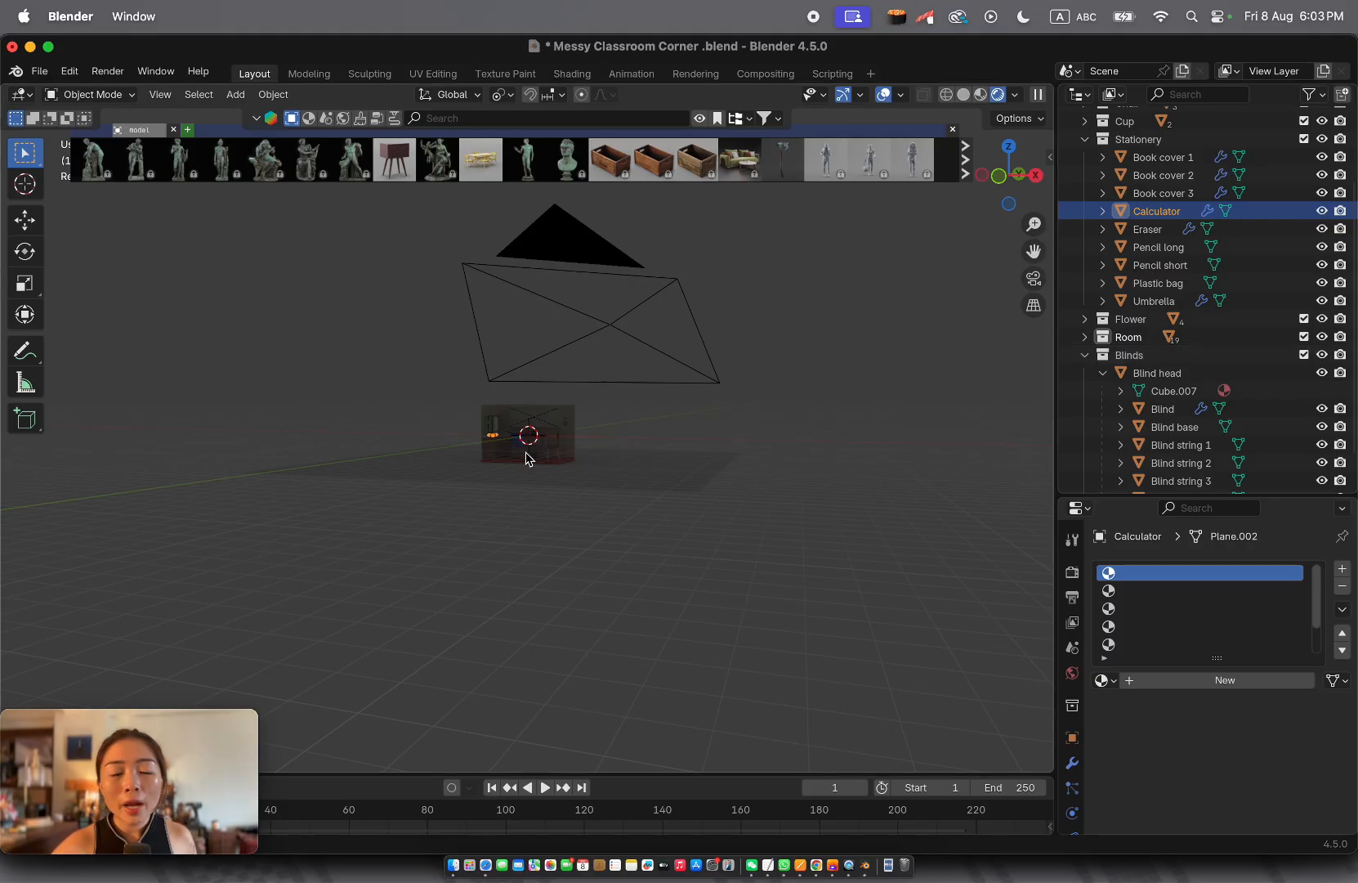
{"action": "scroll", "coordinate": [508, 456], "scroll_direction": "up", "scroll_amount": 8}
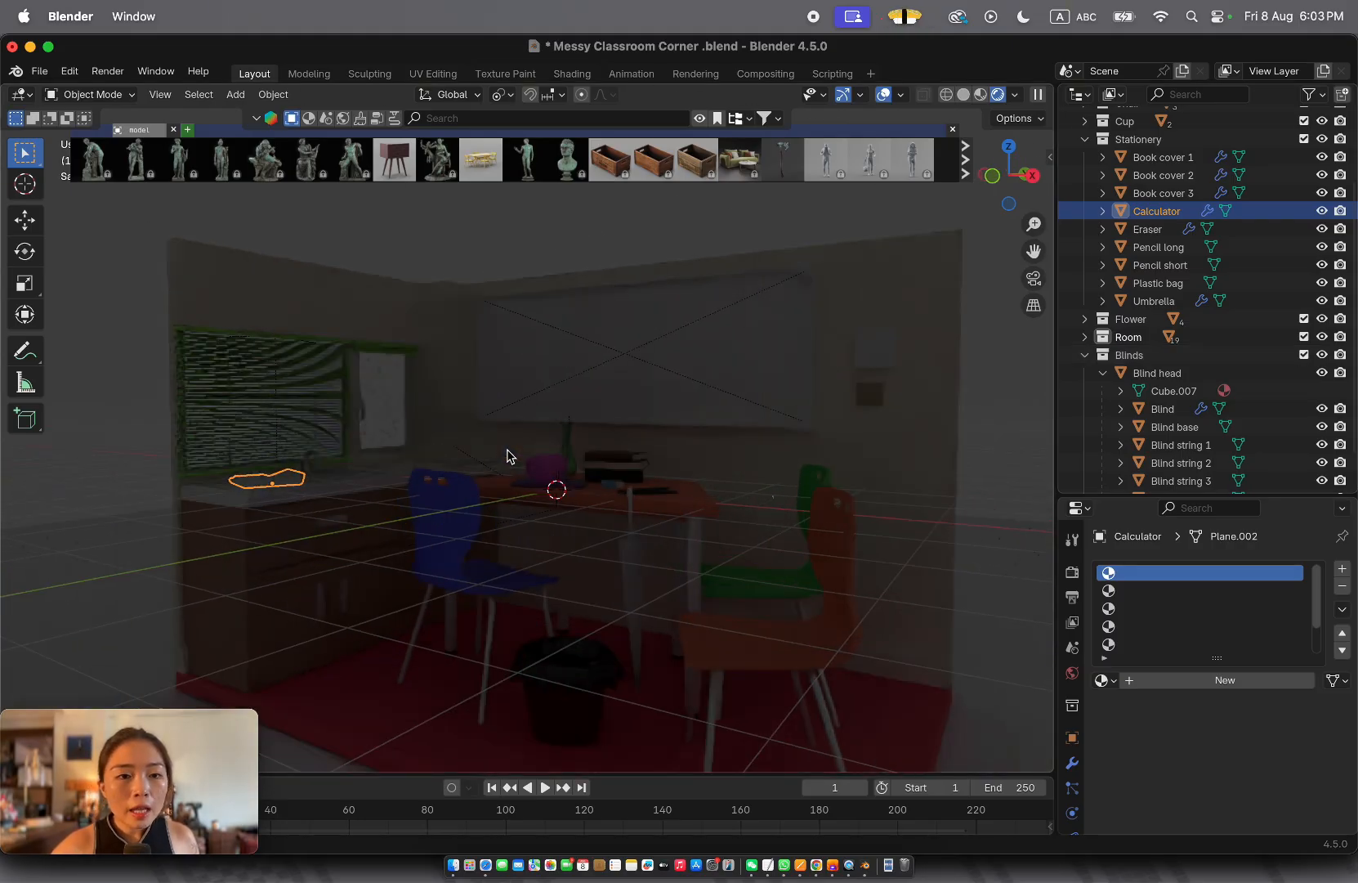
{"action": "scroll", "coordinate": [507, 456], "scroll_direction": "down", "scroll_amount": 2}
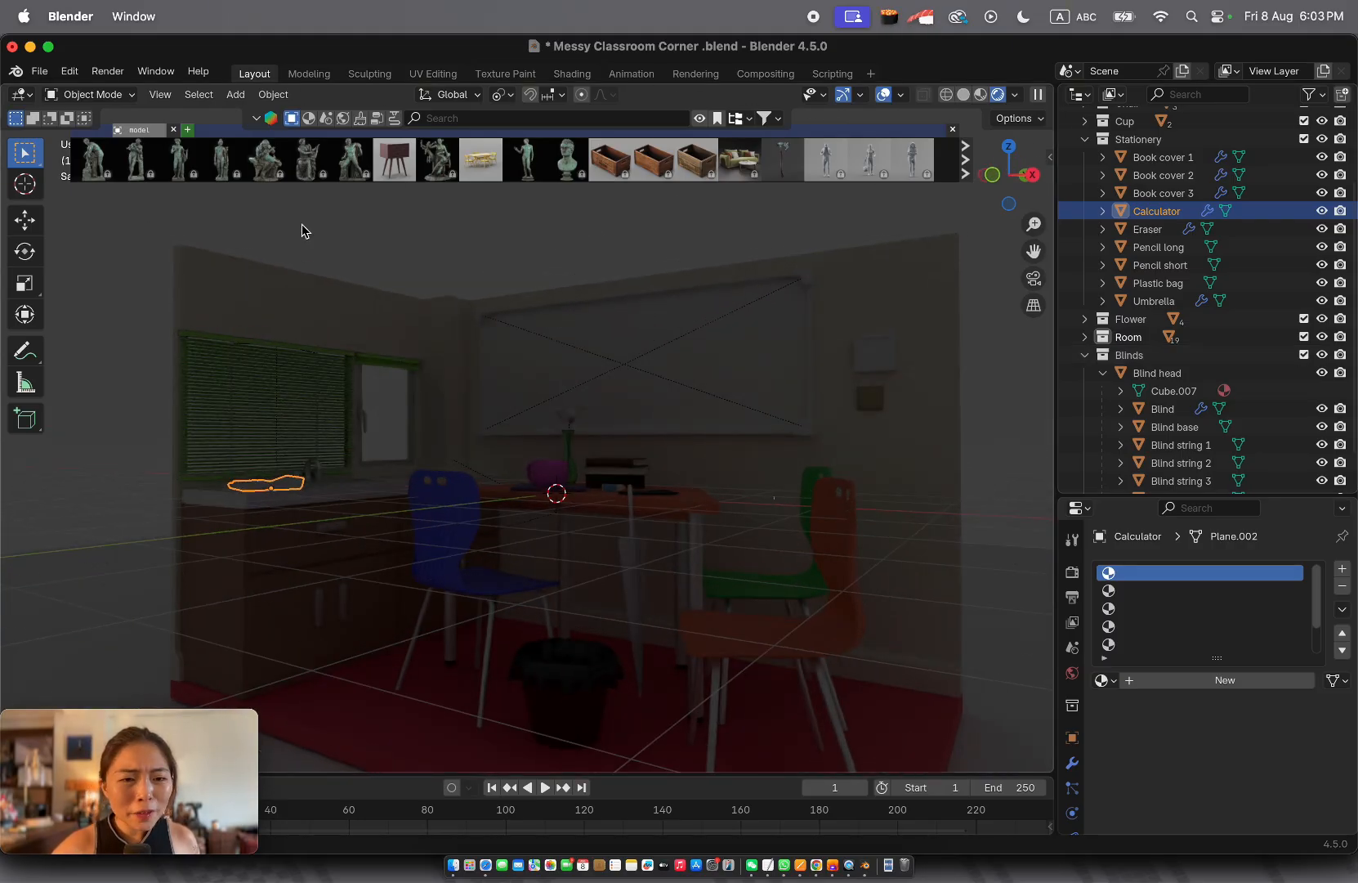
Select the left wall and examine the room's rendered lighting through the camera and from other angles
{"action": "left_click", "coordinate": [400, 426]}
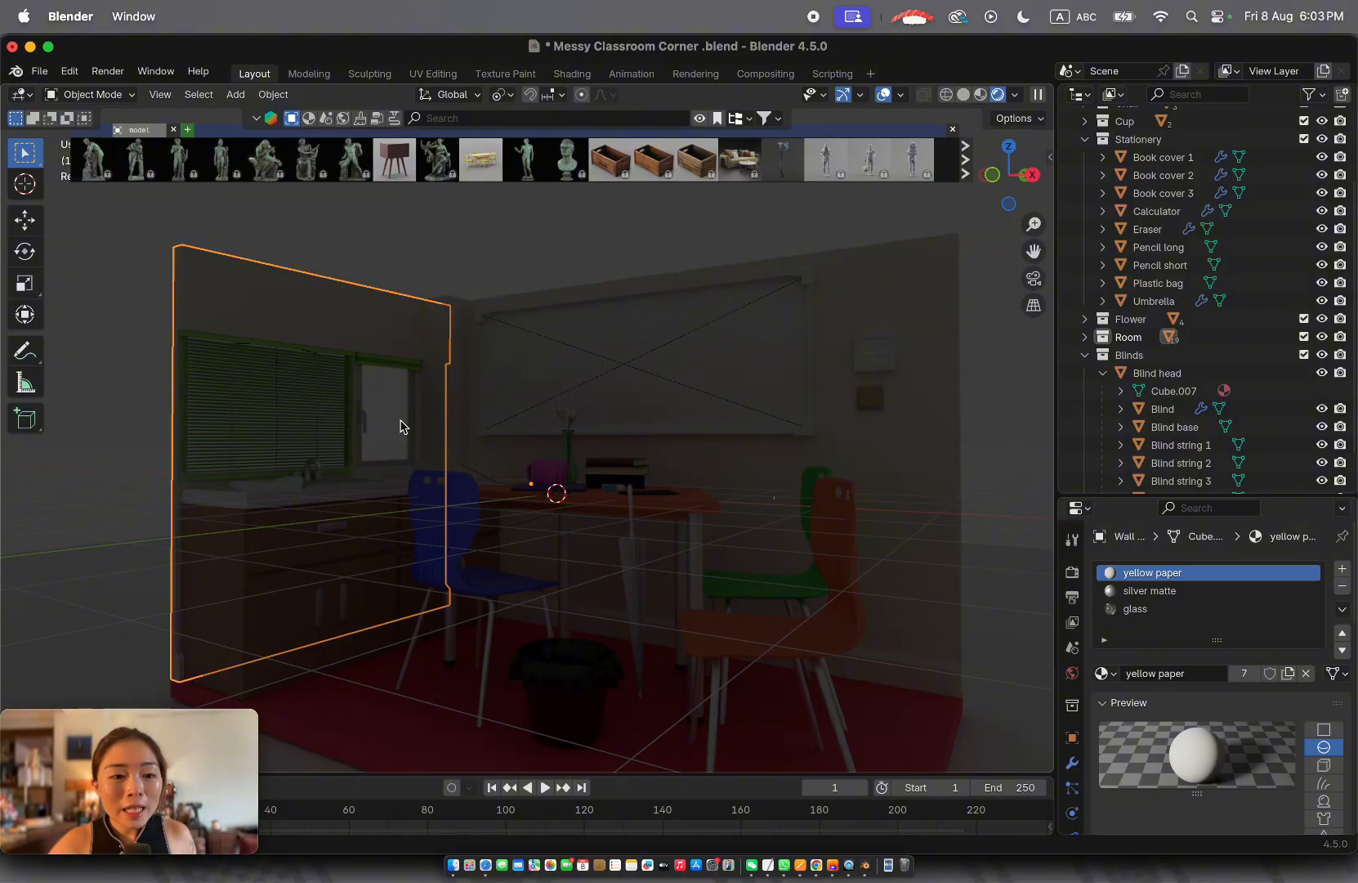
{"action": "scroll", "coordinate": [423, 426], "scroll_direction": "right", "scroll_amount": 1}
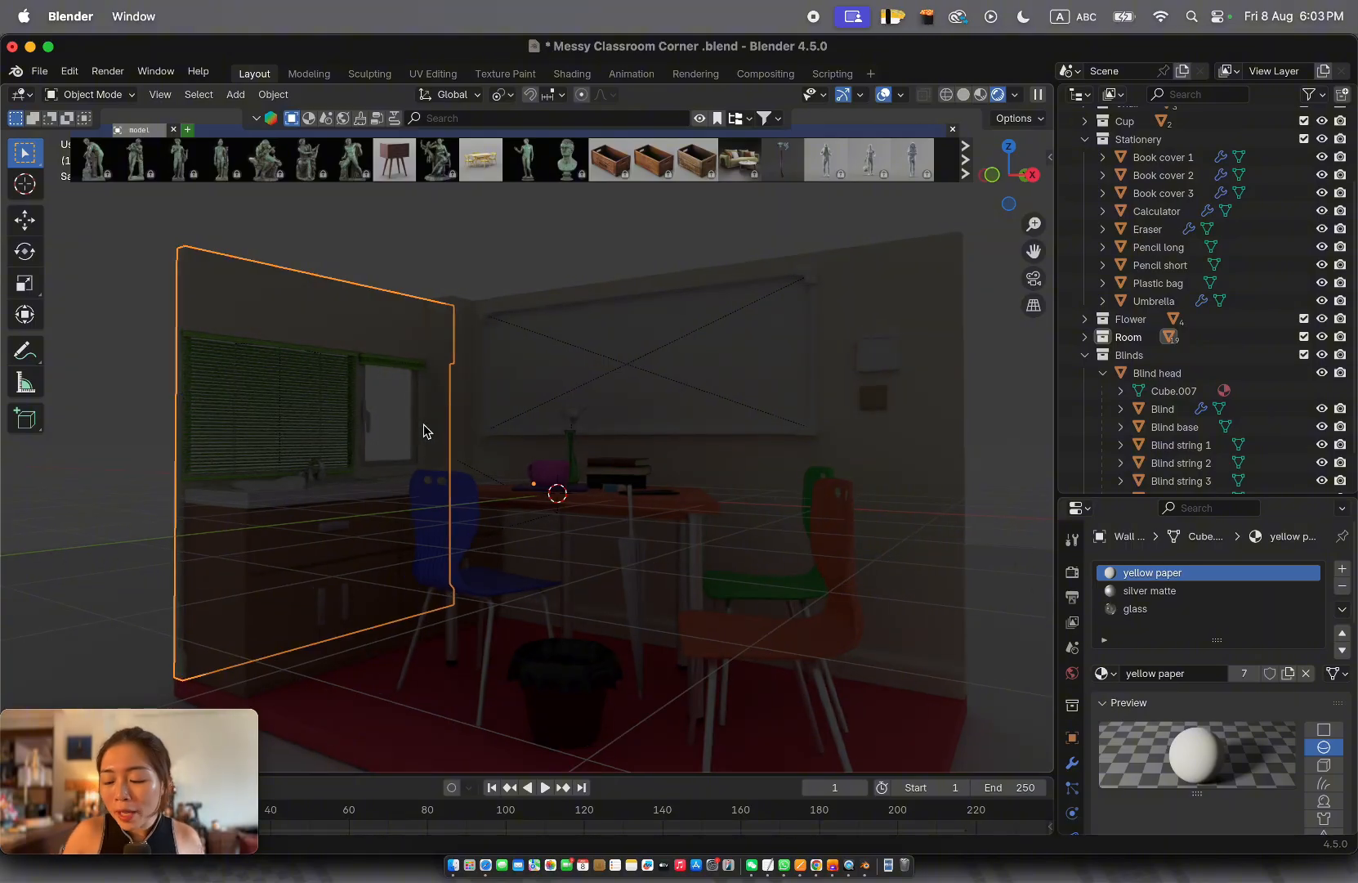
{"action": "scroll", "coordinate": [423, 431], "scroll_direction": "down", "scroll_amount": 5}
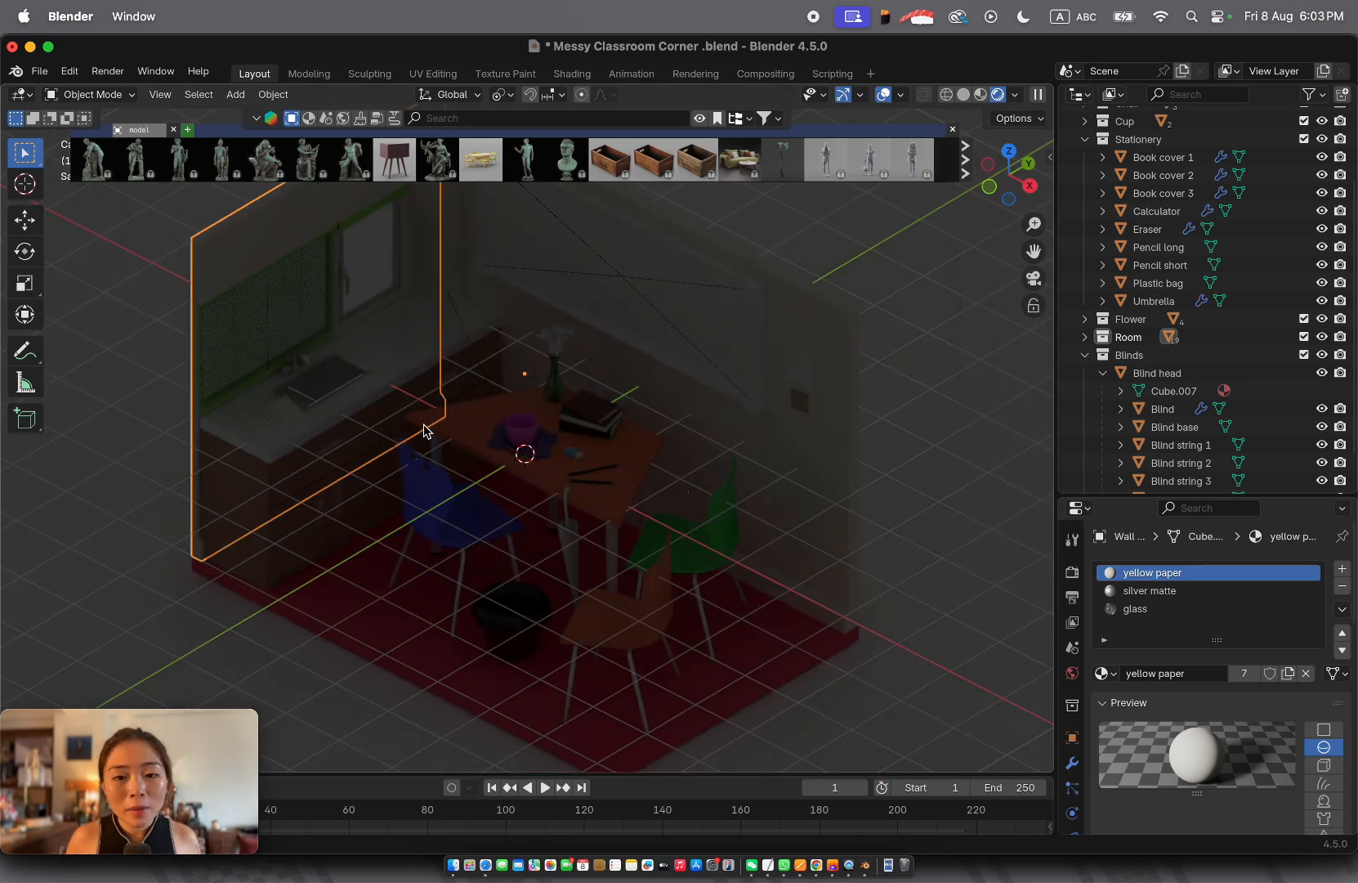
{"action": "scroll", "coordinate": [840, 446], "scroll_direction": "down", "scroll_amount": 2}
{"action": "scroll", "coordinate": [840, 446], "scroll_direction": "right", "scroll_amount": 2}
{"action": "scroll", "coordinate": [840, 447], "scroll_direction": "up", "scroll_amount": 3}
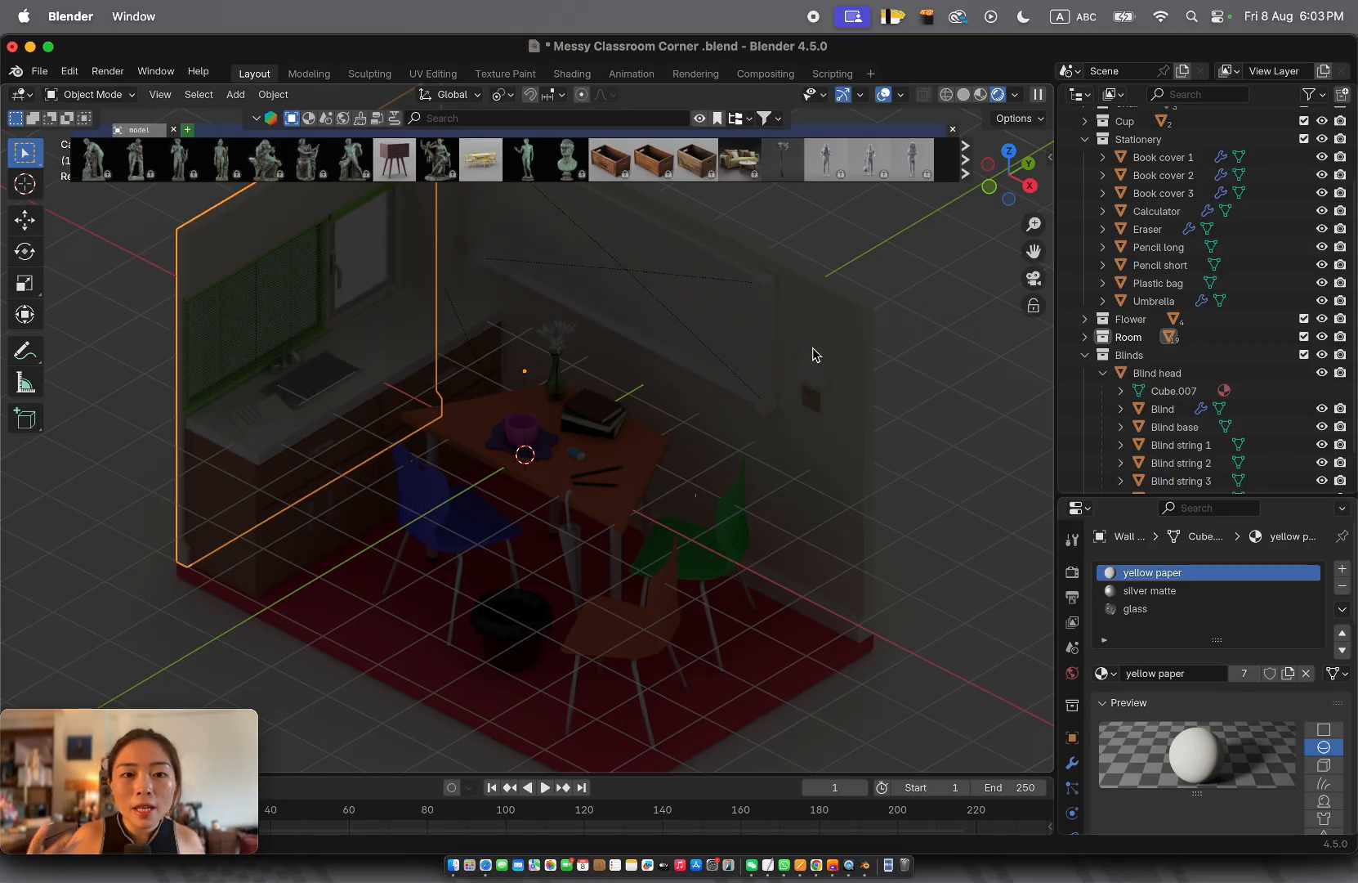
{"action": "scroll", "coordinate": [829, 348], "scroll_direction": "left", "scroll_amount": 5}
{"action": "scroll", "coordinate": [828, 347], "scroll_direction": "down", "scroll_amount": 5}
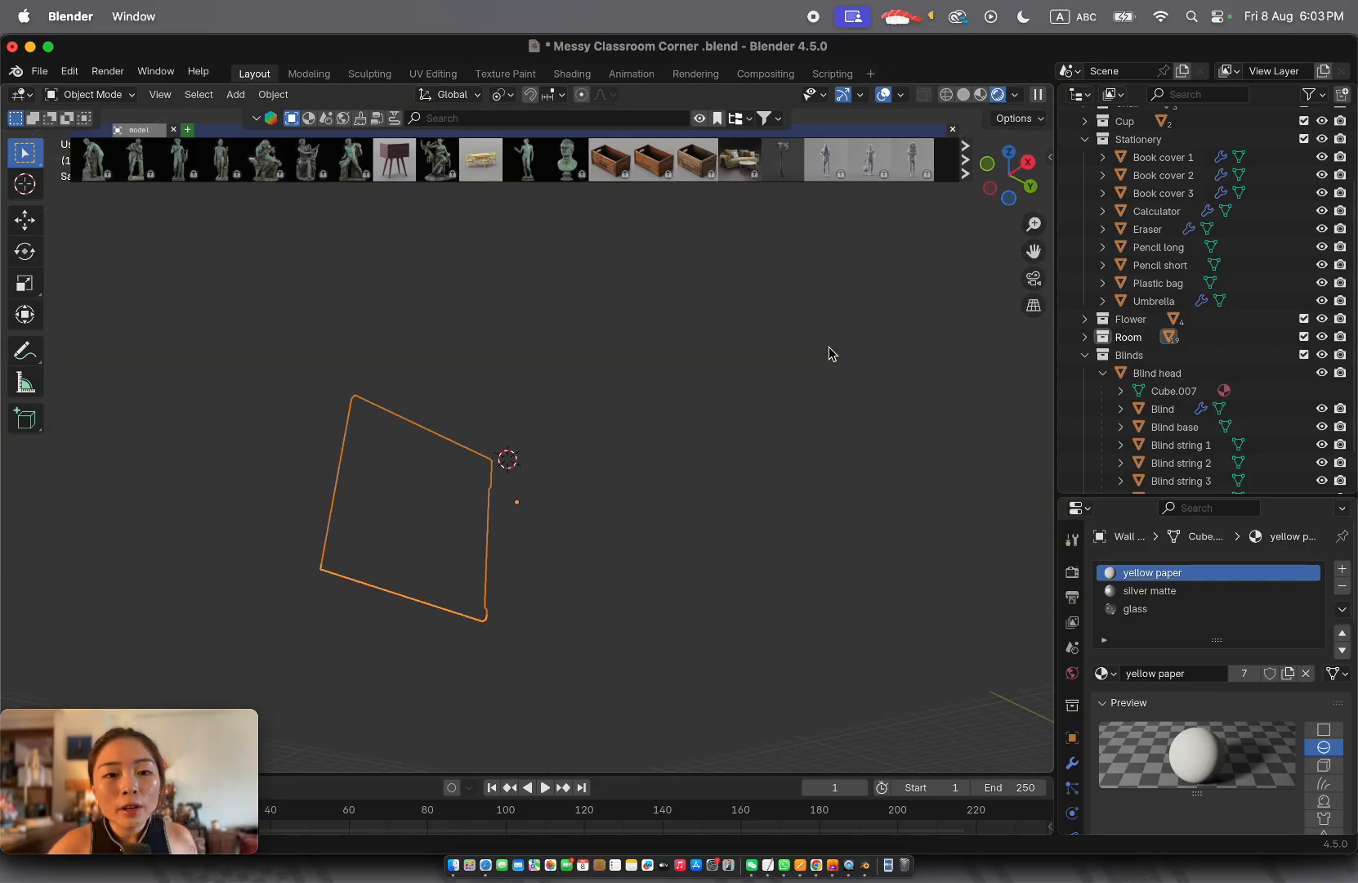
{"action": "scroll", "coordinate": [829, 347], "scroll_direction": "up", "scroll_amount": 2}
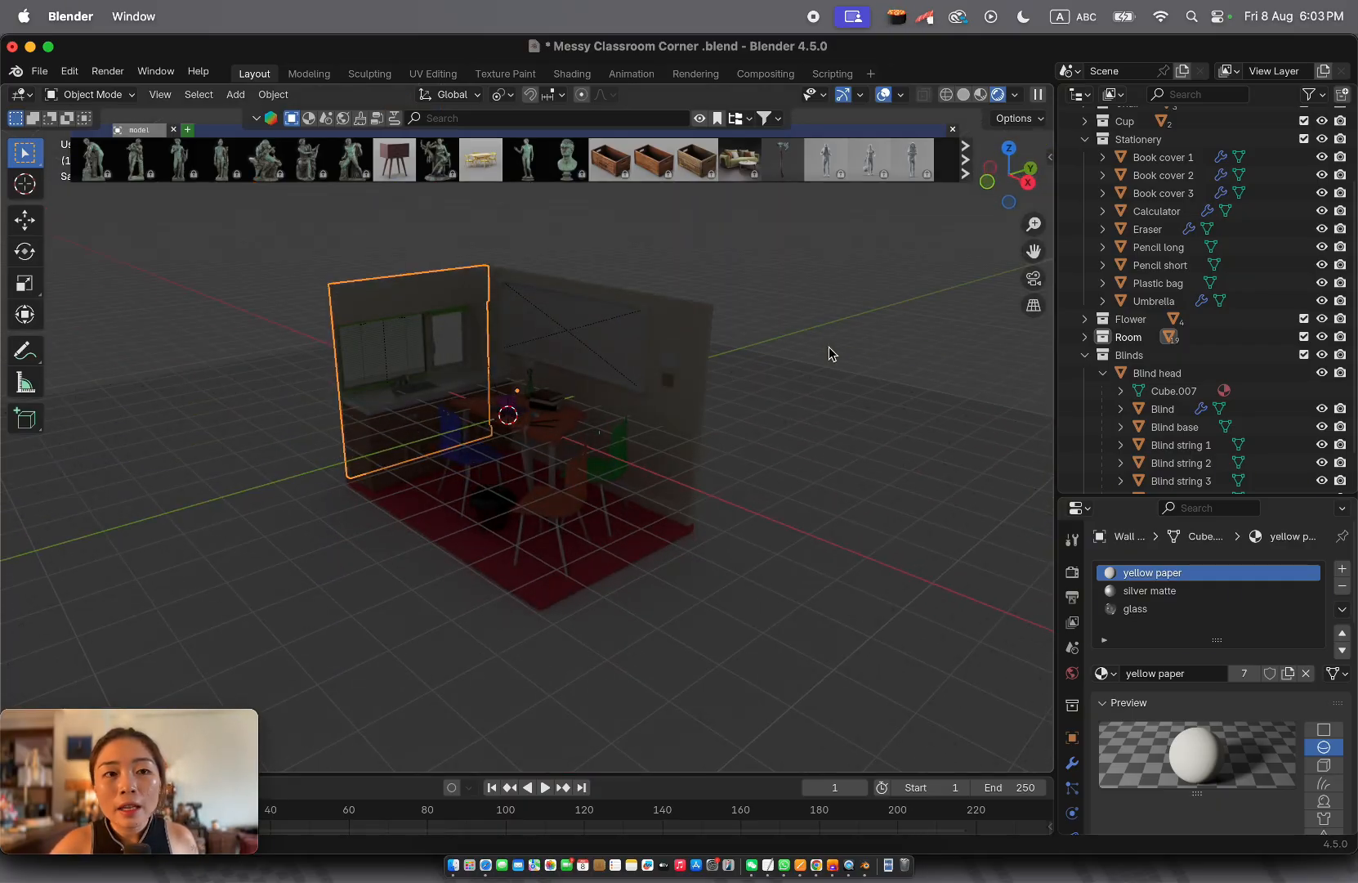
{"action": "scroll", "coordinate": [829, 347], "scroll_direction": "up", "scroll_amount": 4}
{"action": "scroll", "coordinate": [829, 347], "scroll_direction": "down", "scroll_amount": 4}
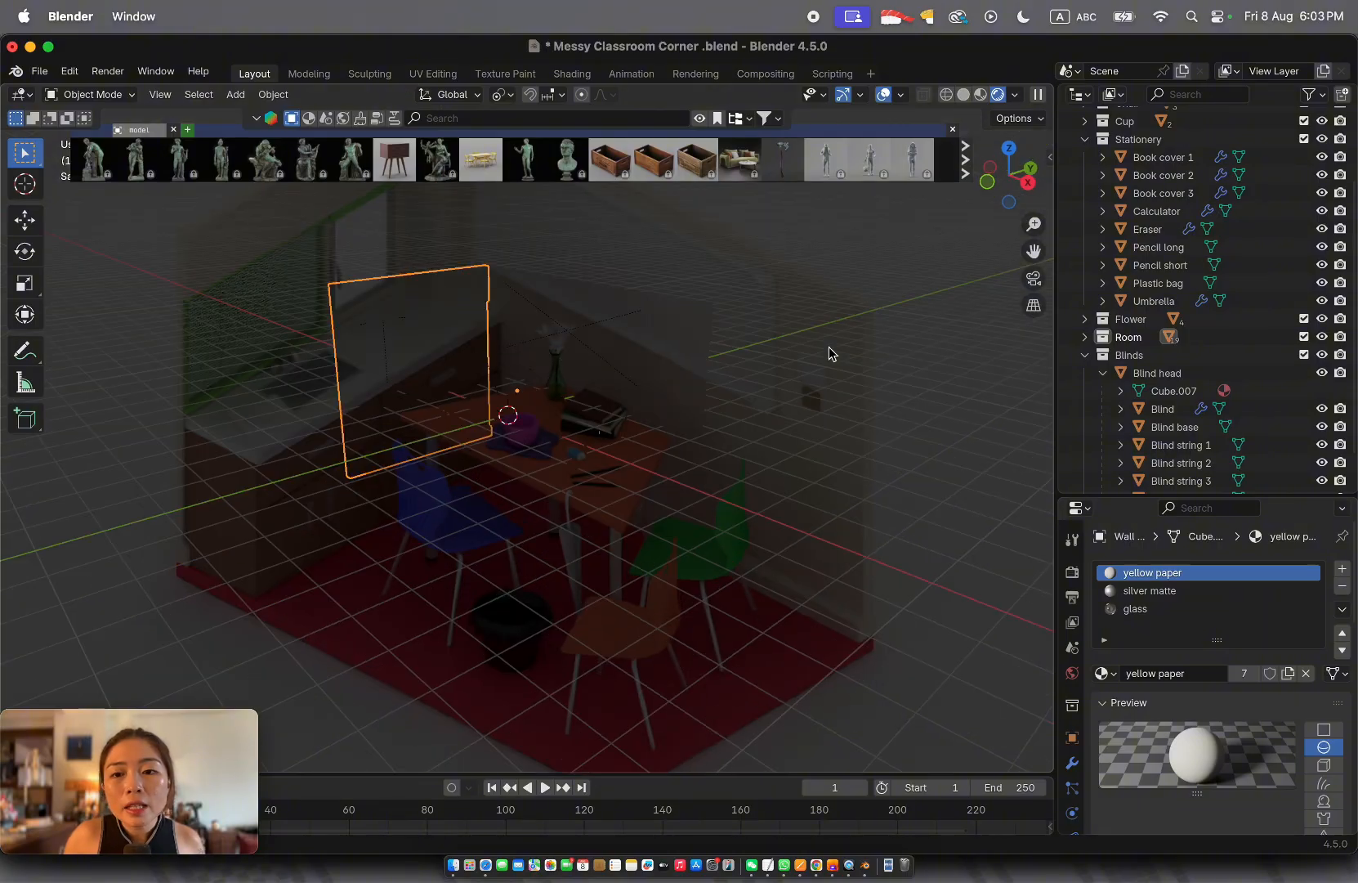
Select the left wall's window pane in edit mode and change its glass material's surface shader to Emission
{"action": "key", "text": "Tab"}
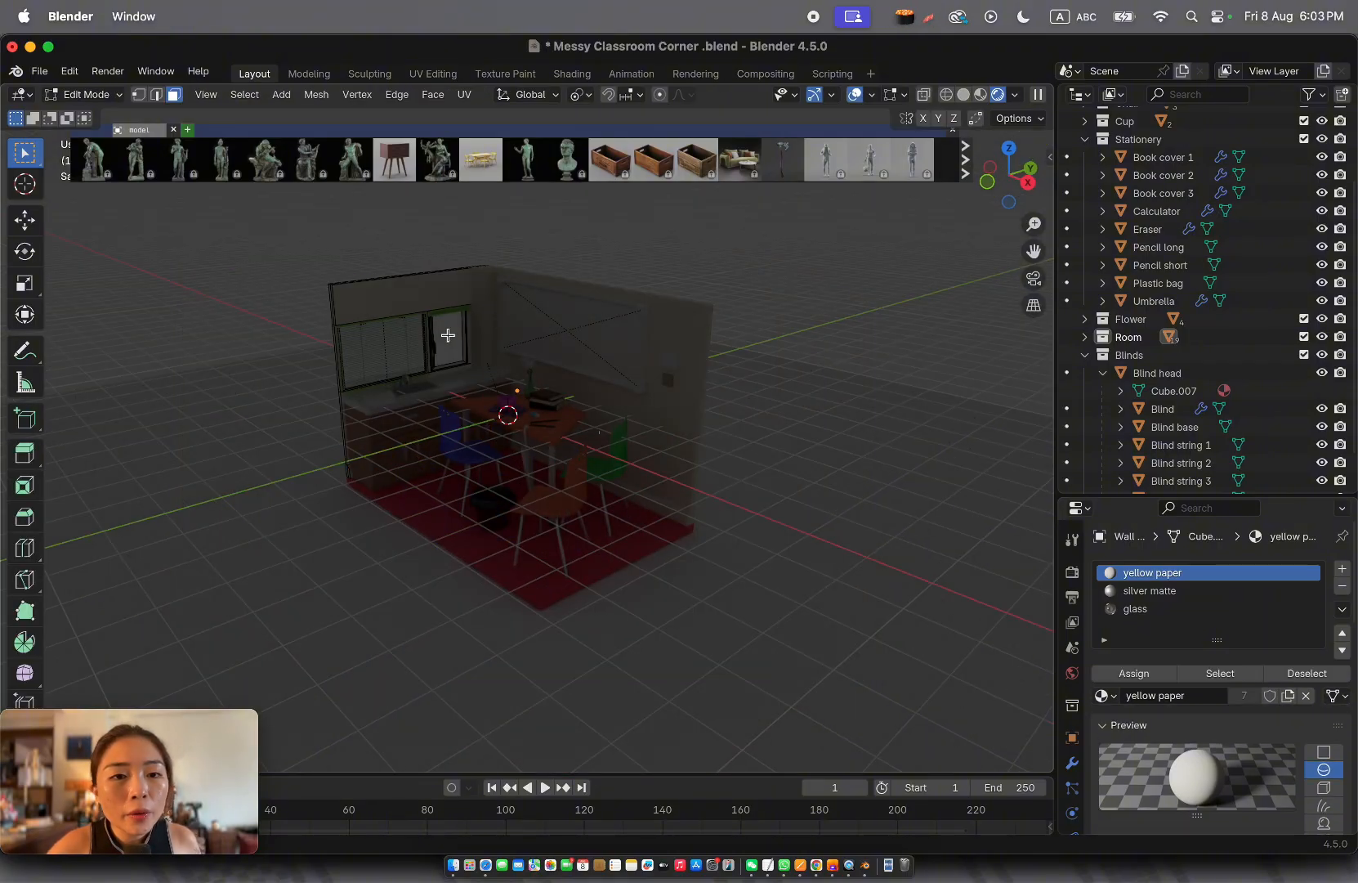
{"action": "left_click", "coordinate": [448, 339]}
{"action": "scroll", "coordinate": [1292, 628], "scroll_direction": "down", "scroll_amount": 1}
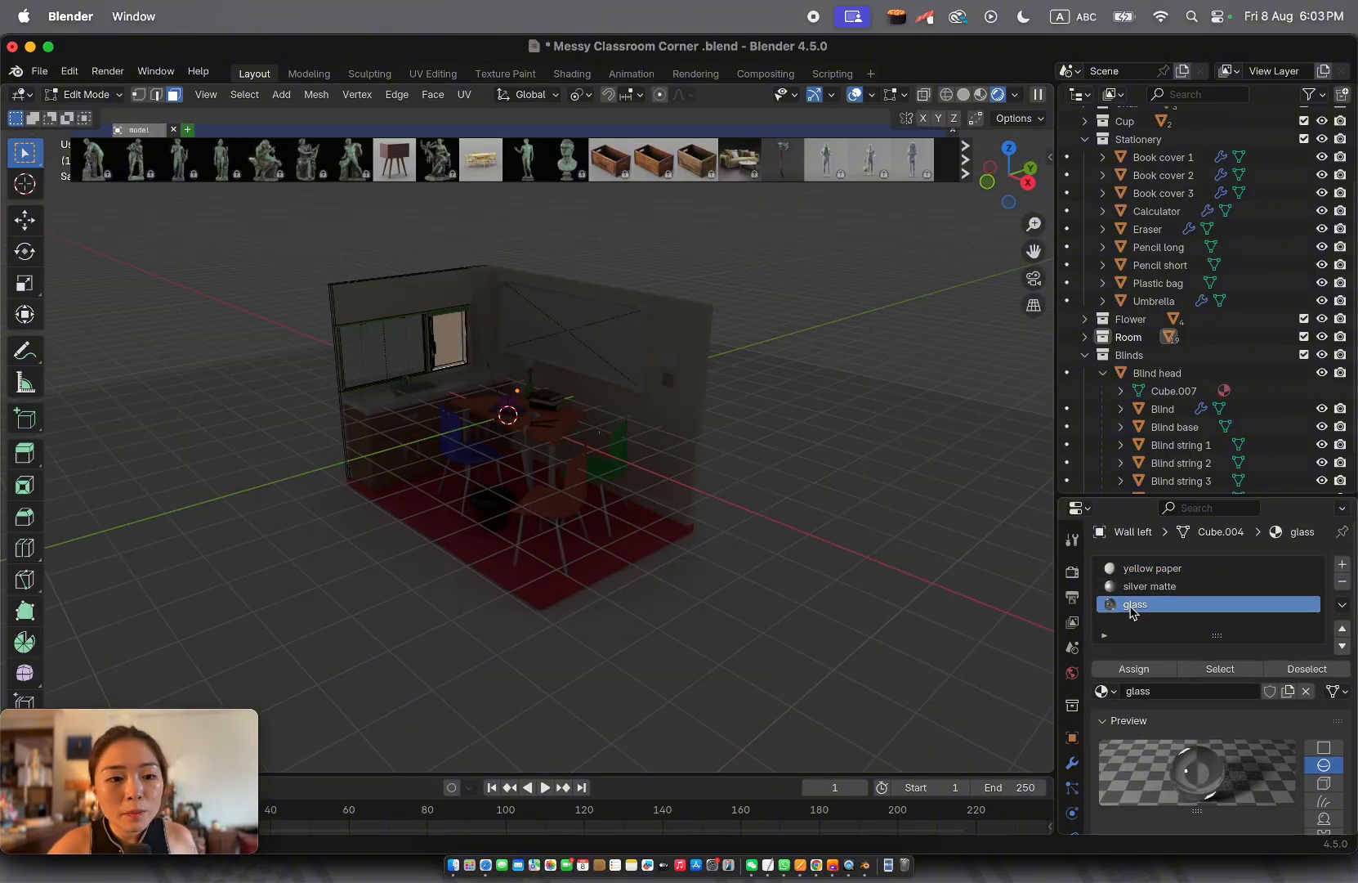
{"action": "scroll", "coordinate": [1289, 628], "scroll_direction": "down", "scroll_amount": 6}
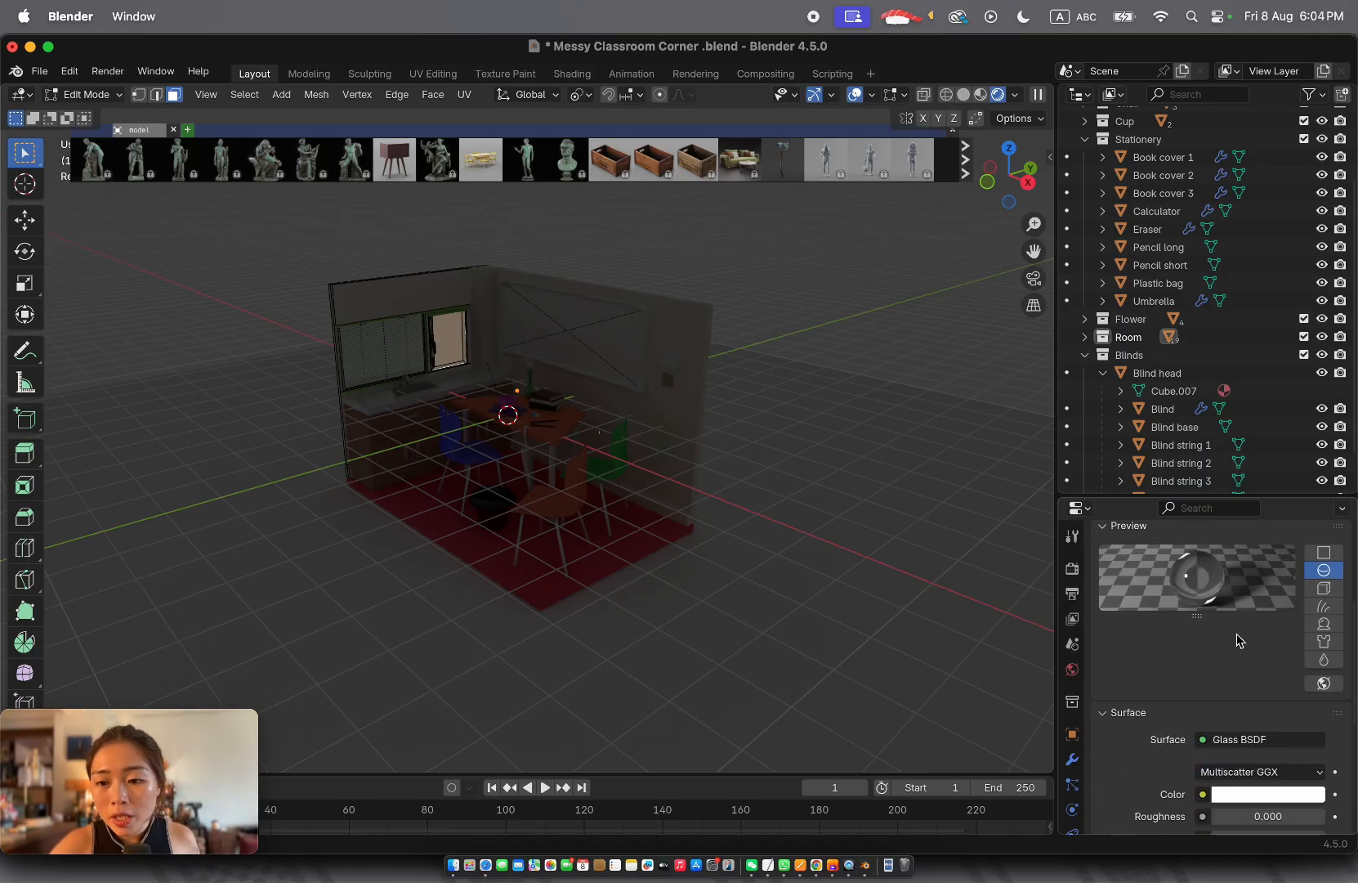
{"action": "left_click_drag", "start_coordinate": [1213, 495], "coordinate": [1193, 215]}
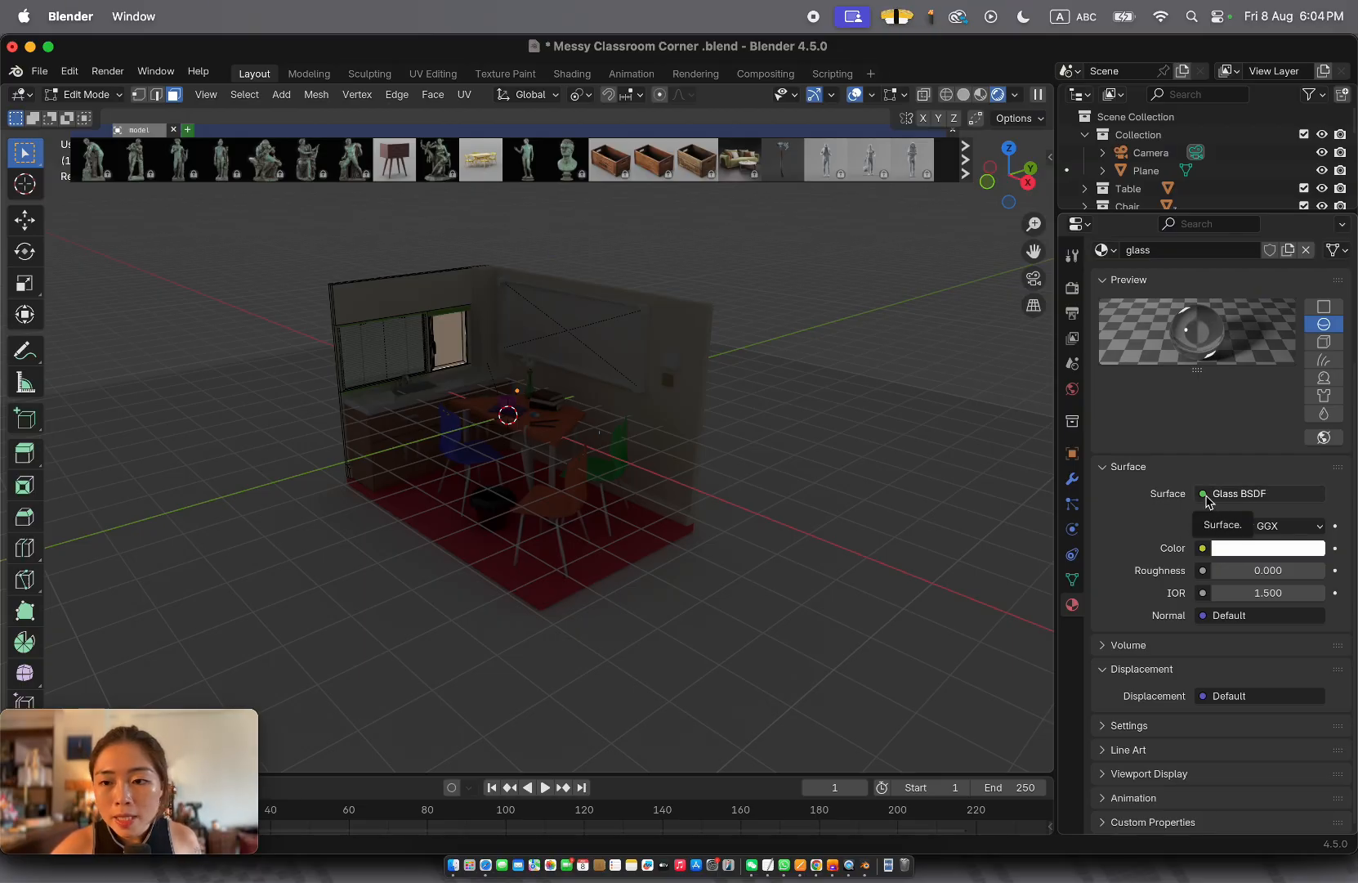
{"action": "left_click", "coordinate": [1208, 495]}
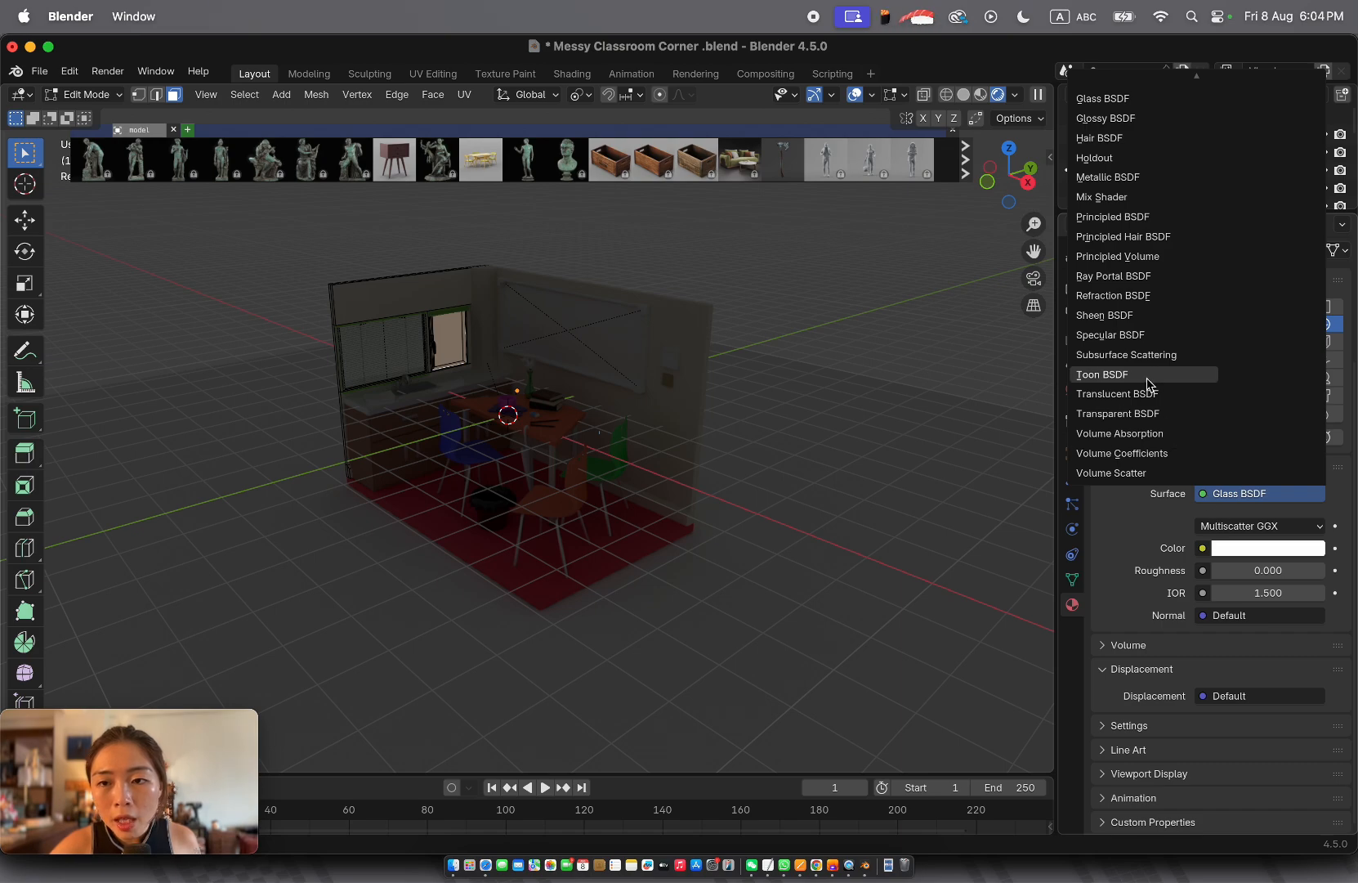
{"action": "scroll", "coordinate": [1100, 157], "scroll_direction": "up", "scroll_amount": 3}
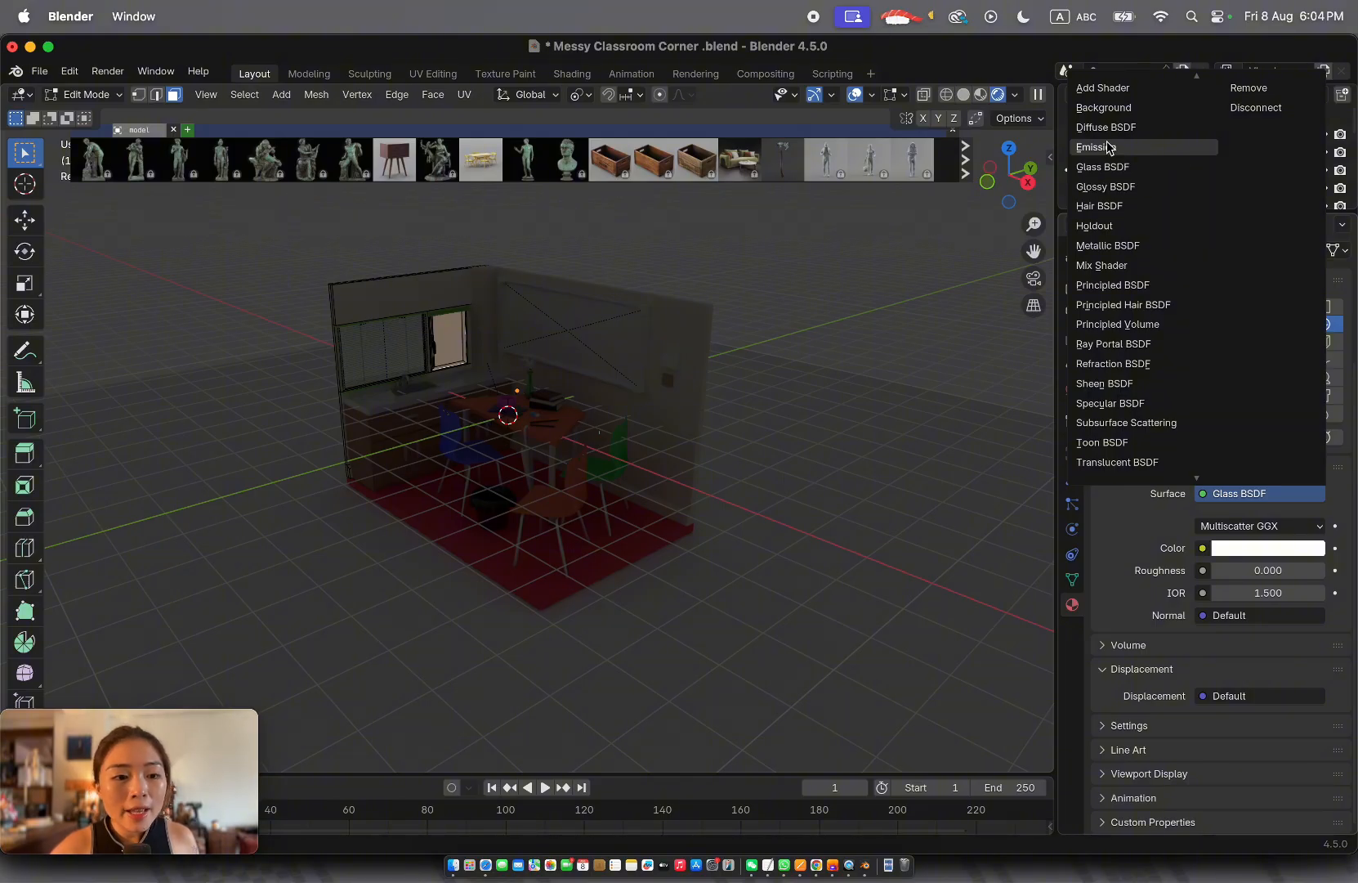
{"action": "left_click", "coordinate": [1096, 147]}
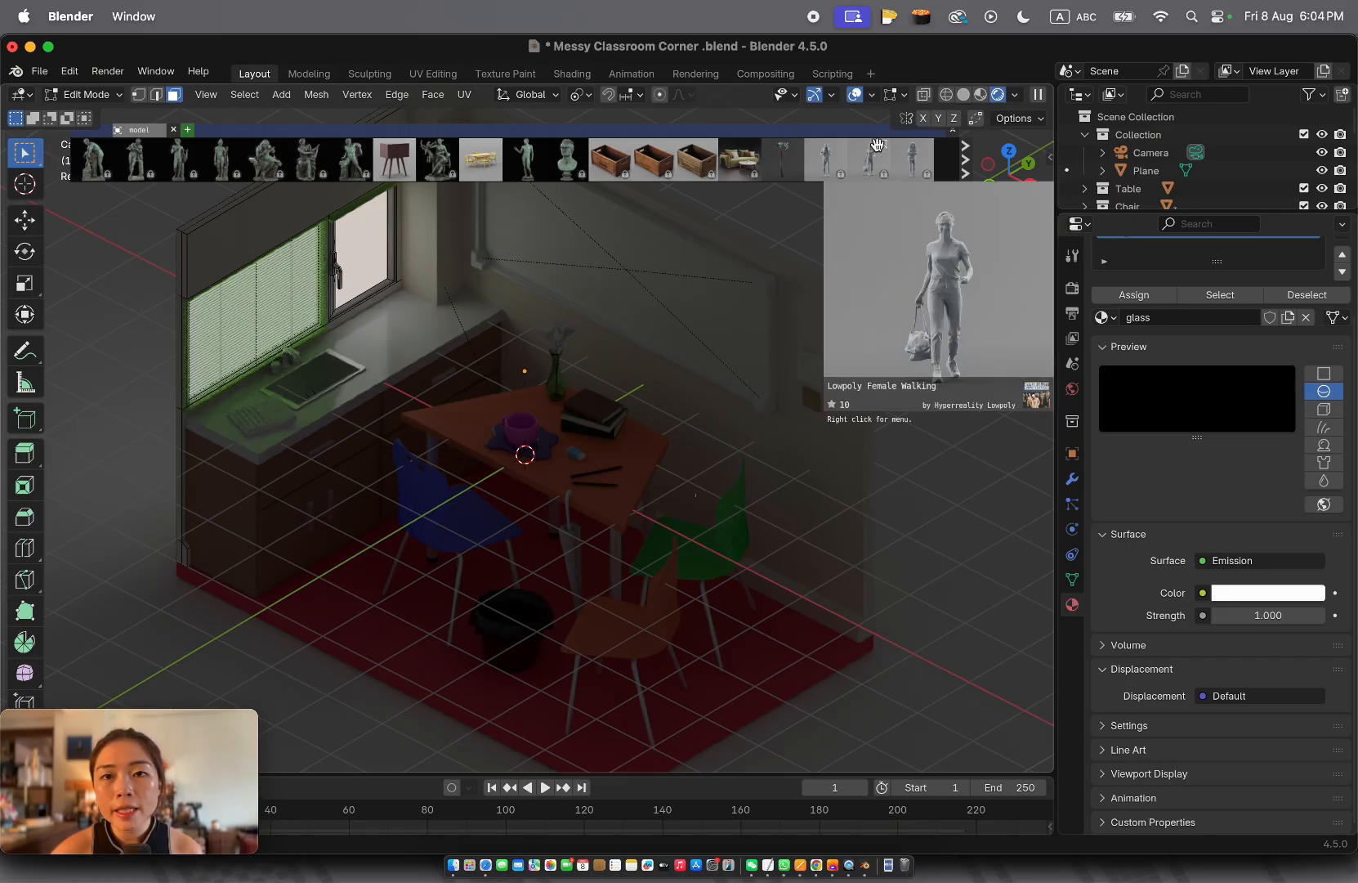
Open the viewport's view settings in solid shading, fit the whole camera frame in view, and return to rendered shading
{"action": "left_click", "coordinate": [964, 94]}
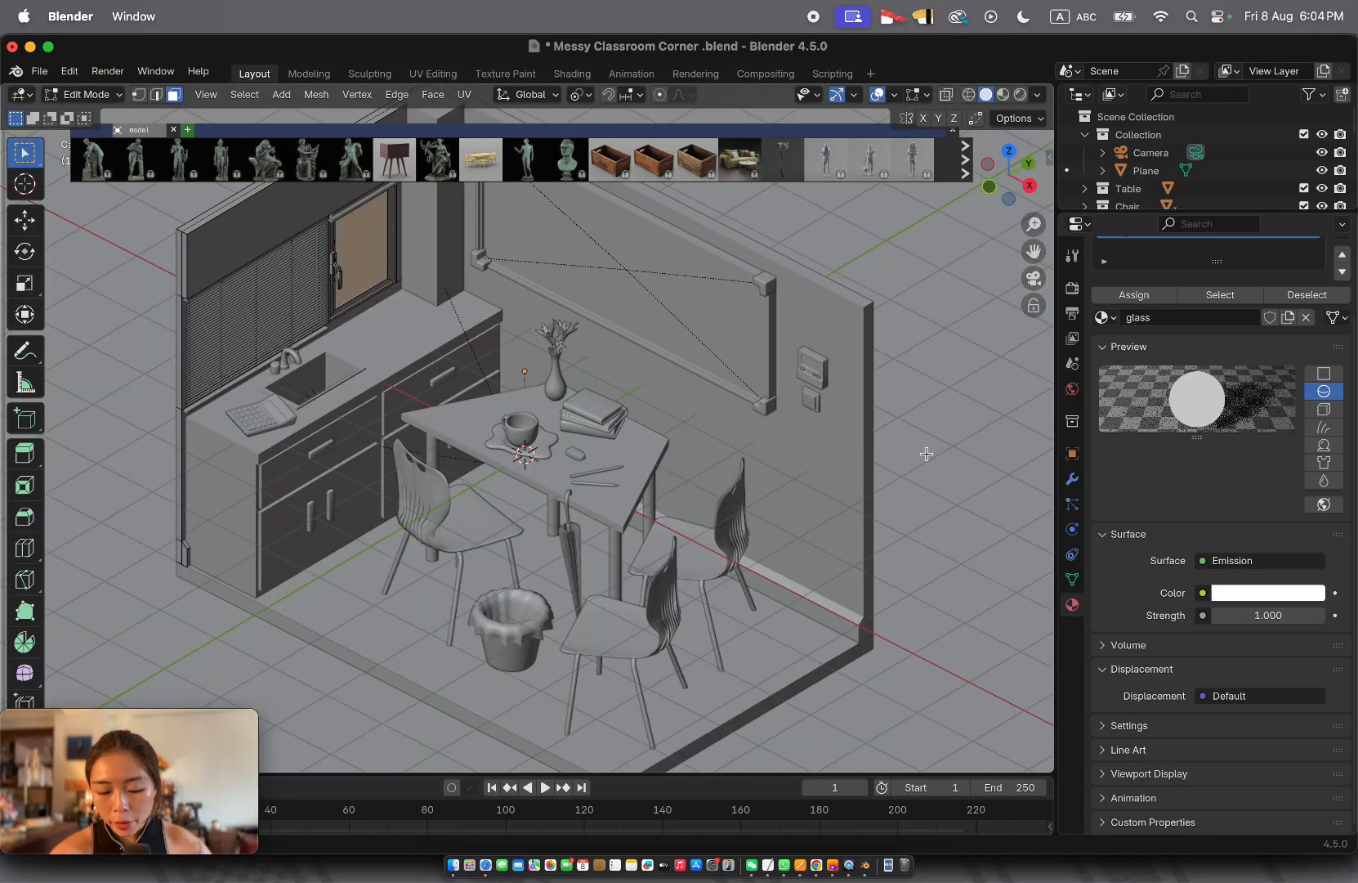
{"action": "key", "text": "n"}
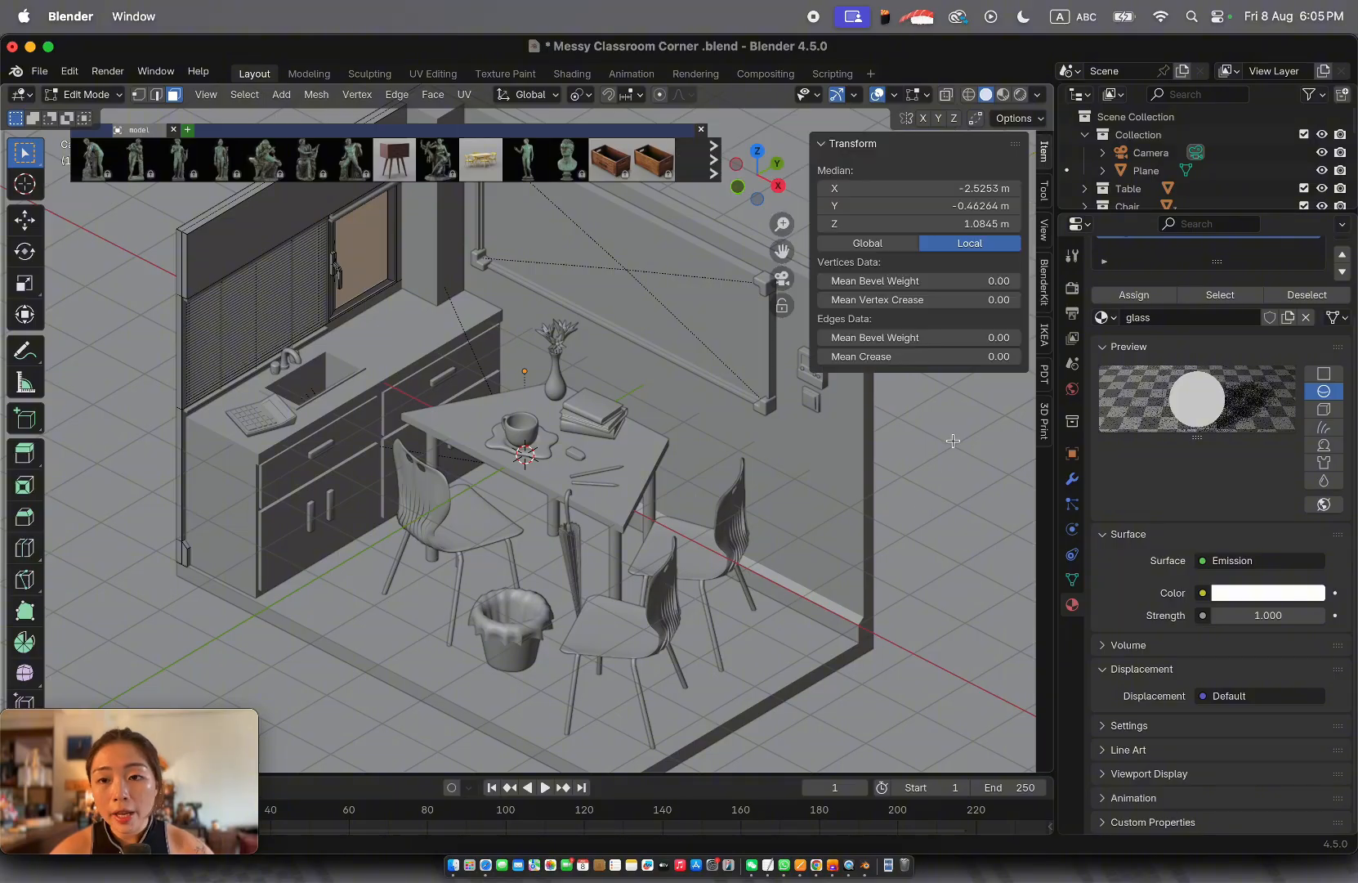
{"action": "left_click", "coordinate": [1046, 232]}
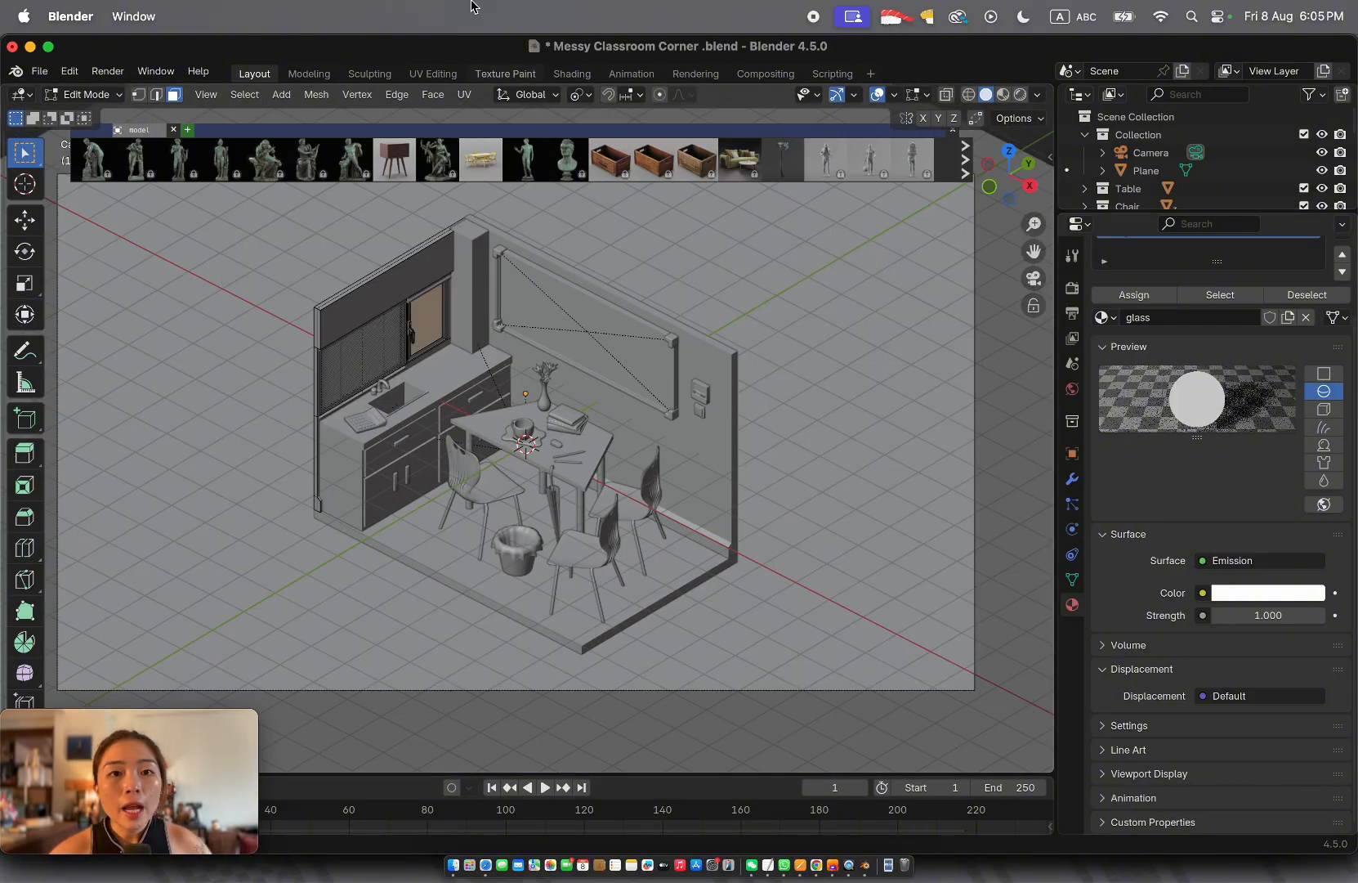
{"action": "left_click", "coordinate": [1021, 95]}
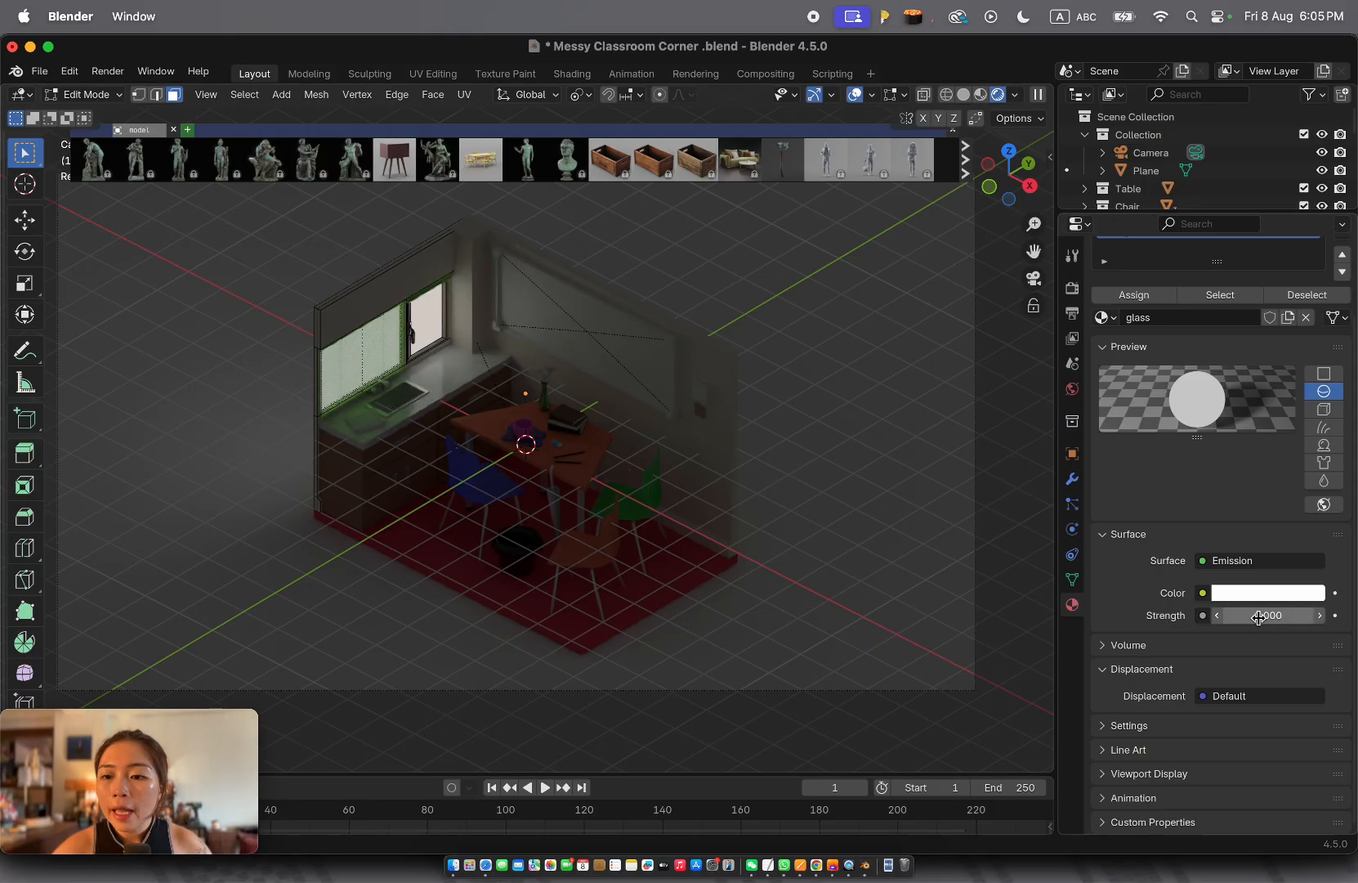
Set the emission strength of the window's glass material to 17.4 and its colour to light peach
{"action": "left_click_drag", "start_coordinate": [1258, 617], "coordinate": [1308, 615]}
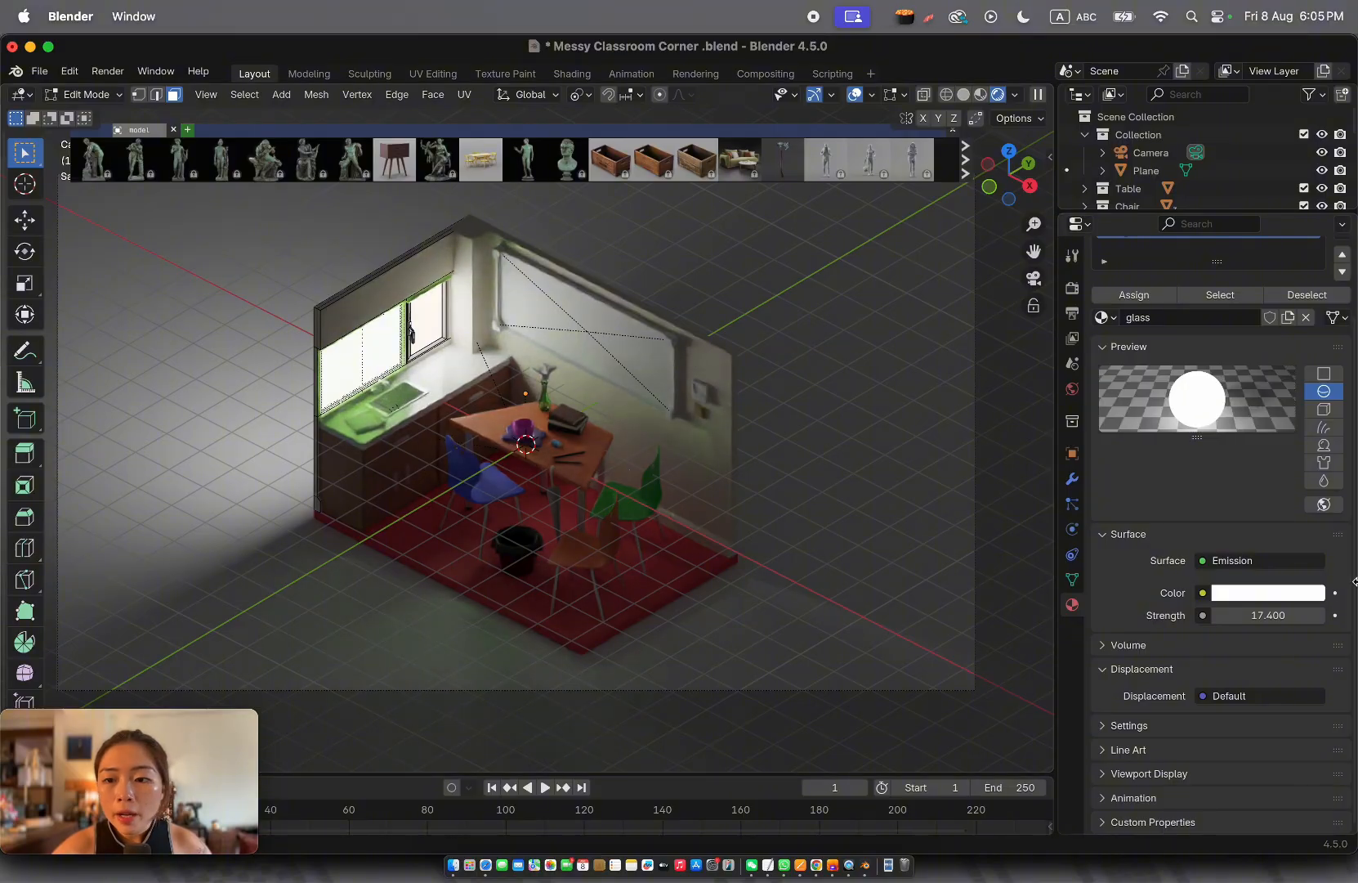
{"action": "left_click", "coordinate": [1268, 590]}
{"action": "mouse_move", "coordinate": [1229, 377]}
{"action": "left_mouse_down"}
{"action": "mouse_move", "coordinate": [1268, 374]}
{"action": "mouse_move", "coordinate": [1285, 354]}
{"action": "mouse_move", "coordinate": [1220, 346]}
{"action": "mouse_move", "coordinate": [1261, 405]}
{"action": "mouse_move", "coordinate": [1222, 409]}
{"action": "mouse_move", "coordinate": [1219, 389]}
{"action": "left_mouse_up"}
{"action": "left_click", "coordinate": [1259, 614]}
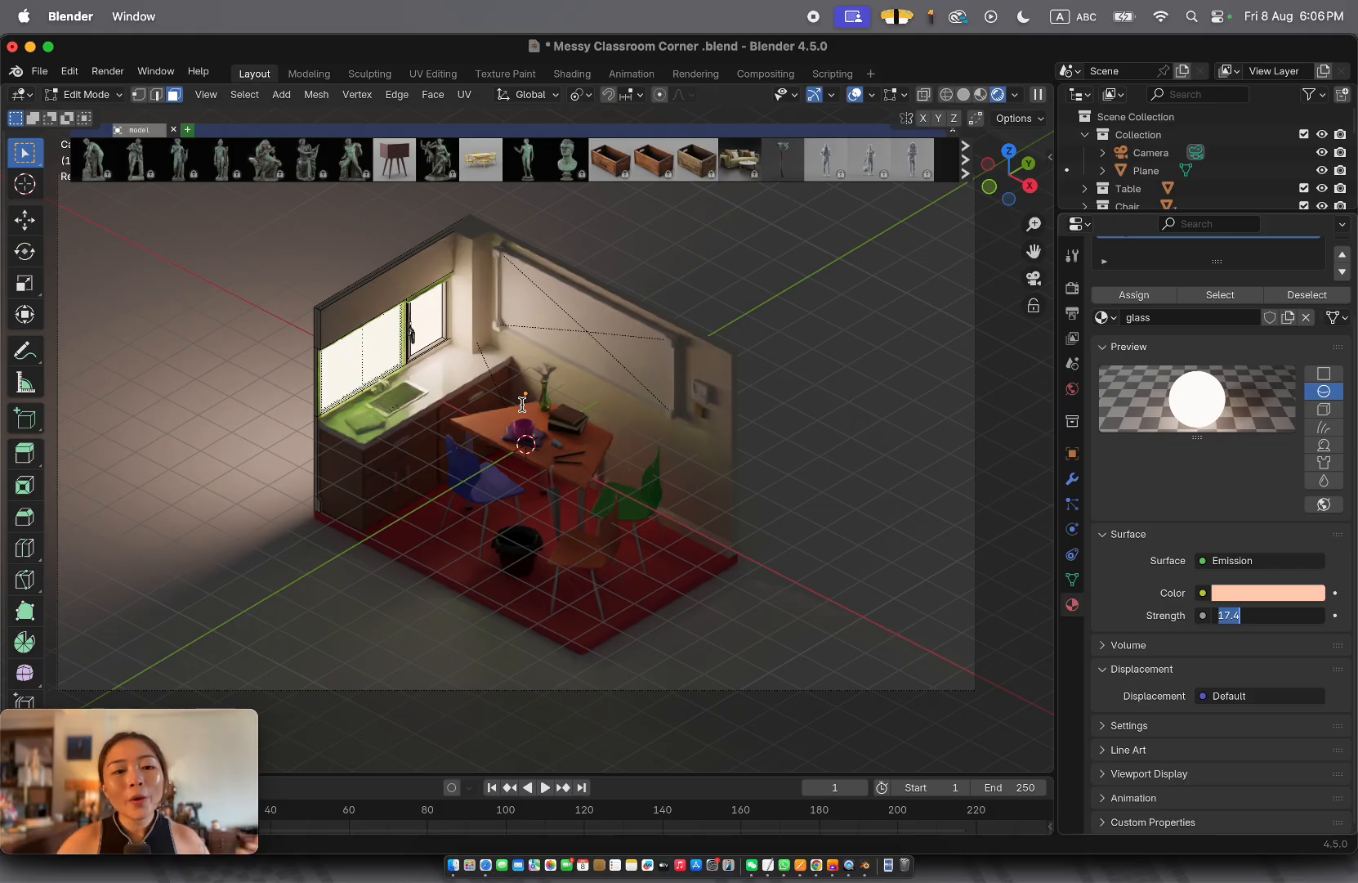
{"action": "key", "text": "Return"}
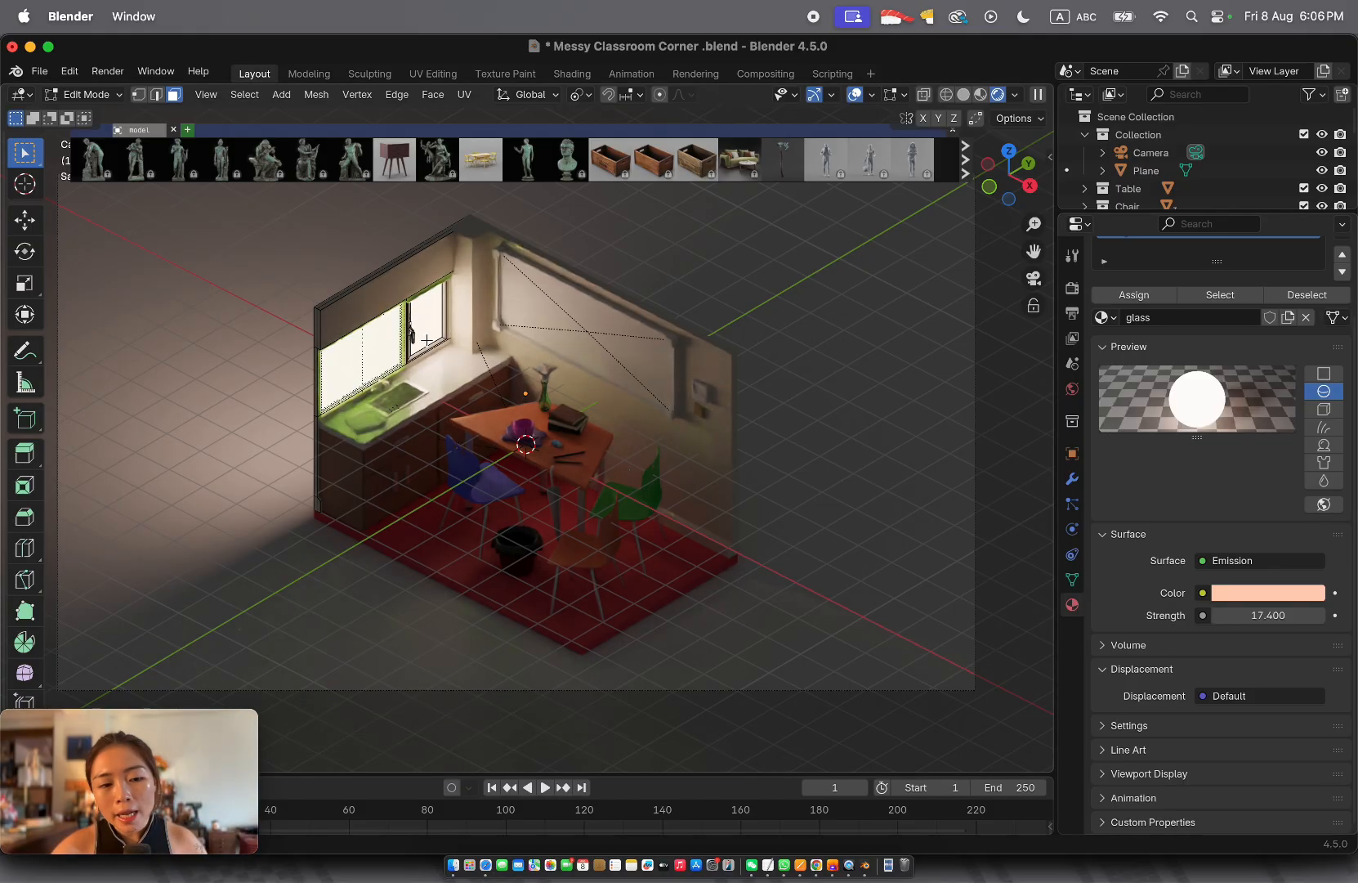
Add an area light to the scene in object mode and raise it along Z above the table
{"action": "key", "text": "shift+a"}
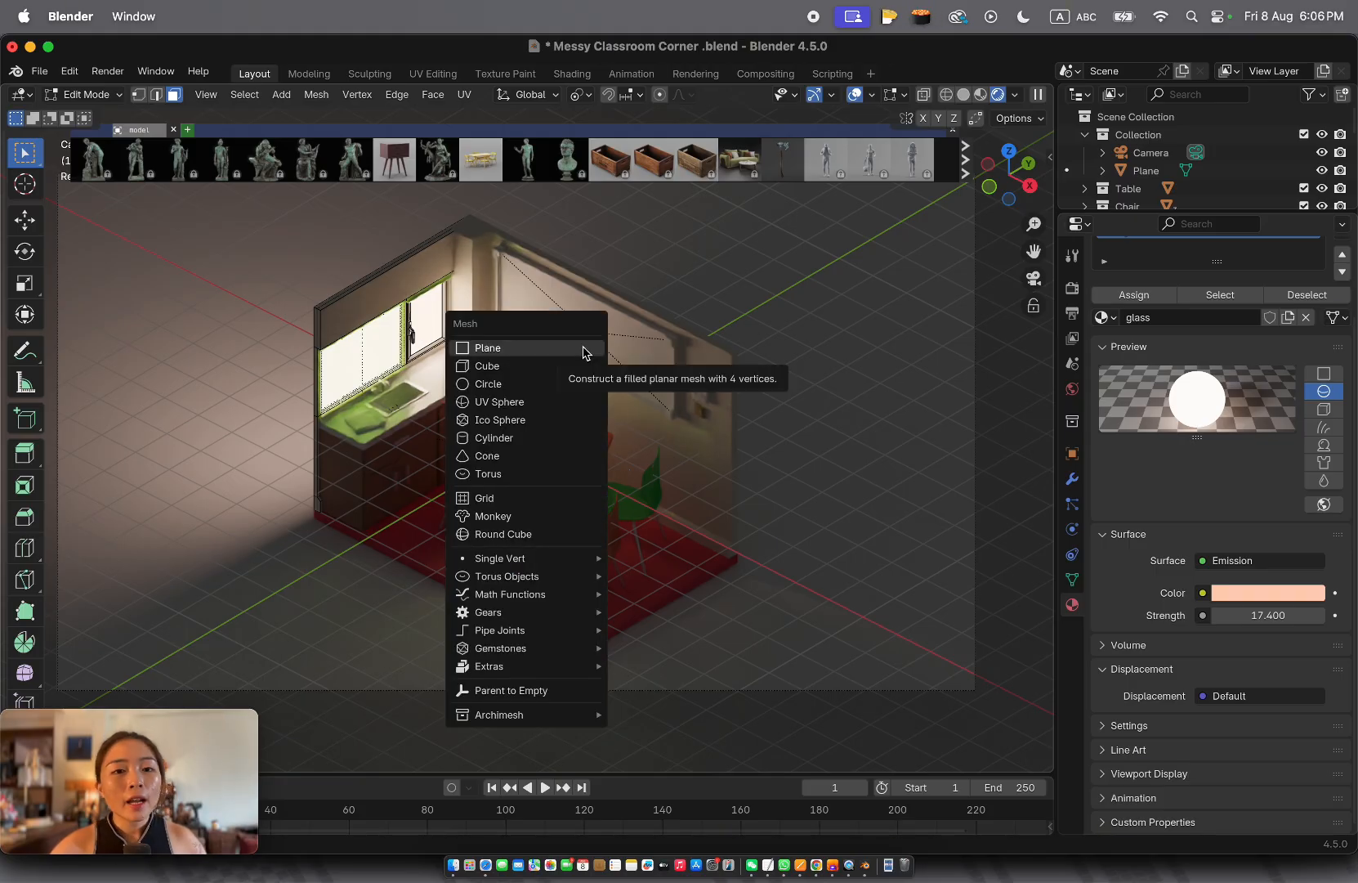
{"action": "key", "text": "Tab"}
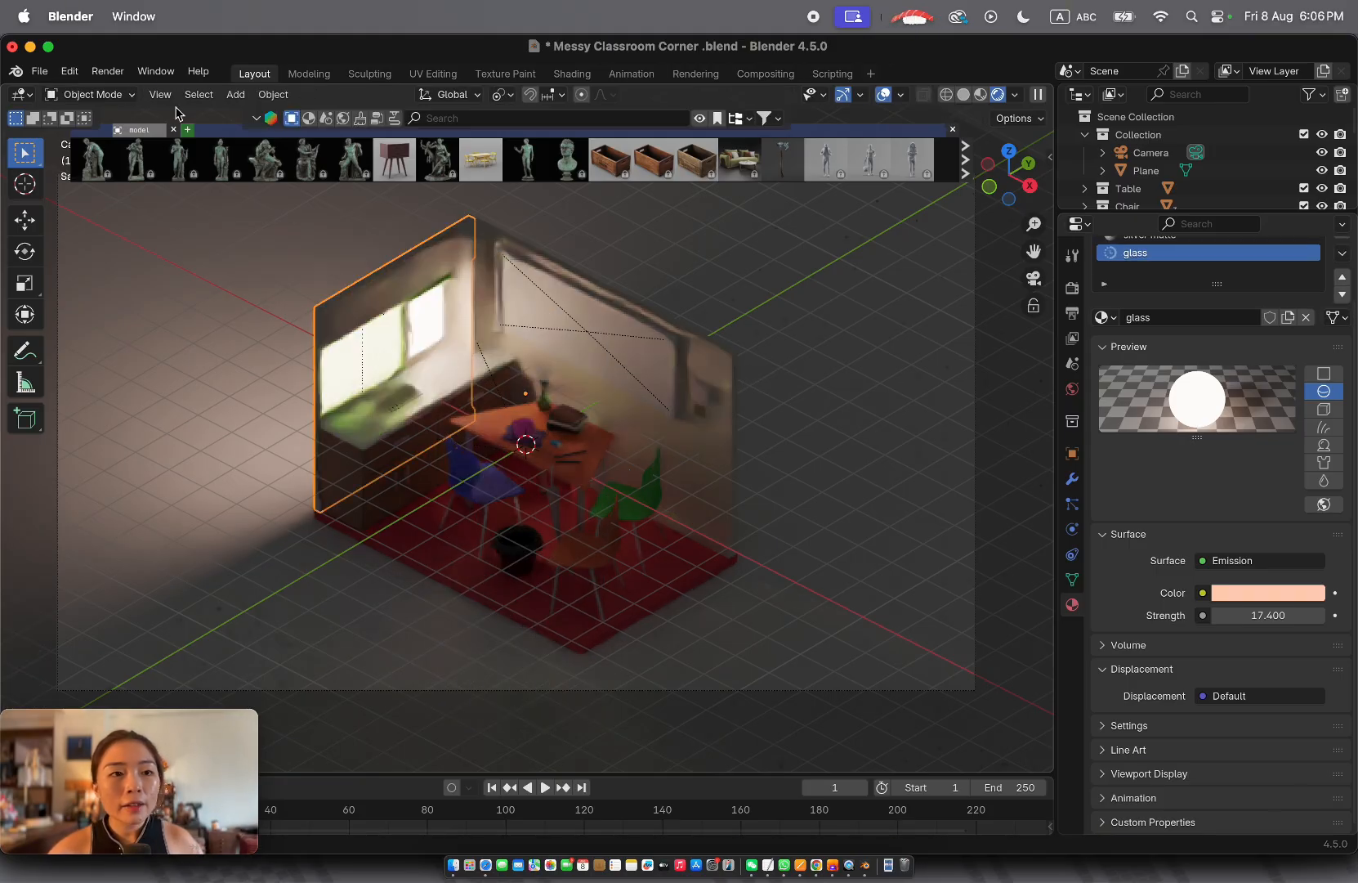
{"action": "key", "text": "shift+a"}
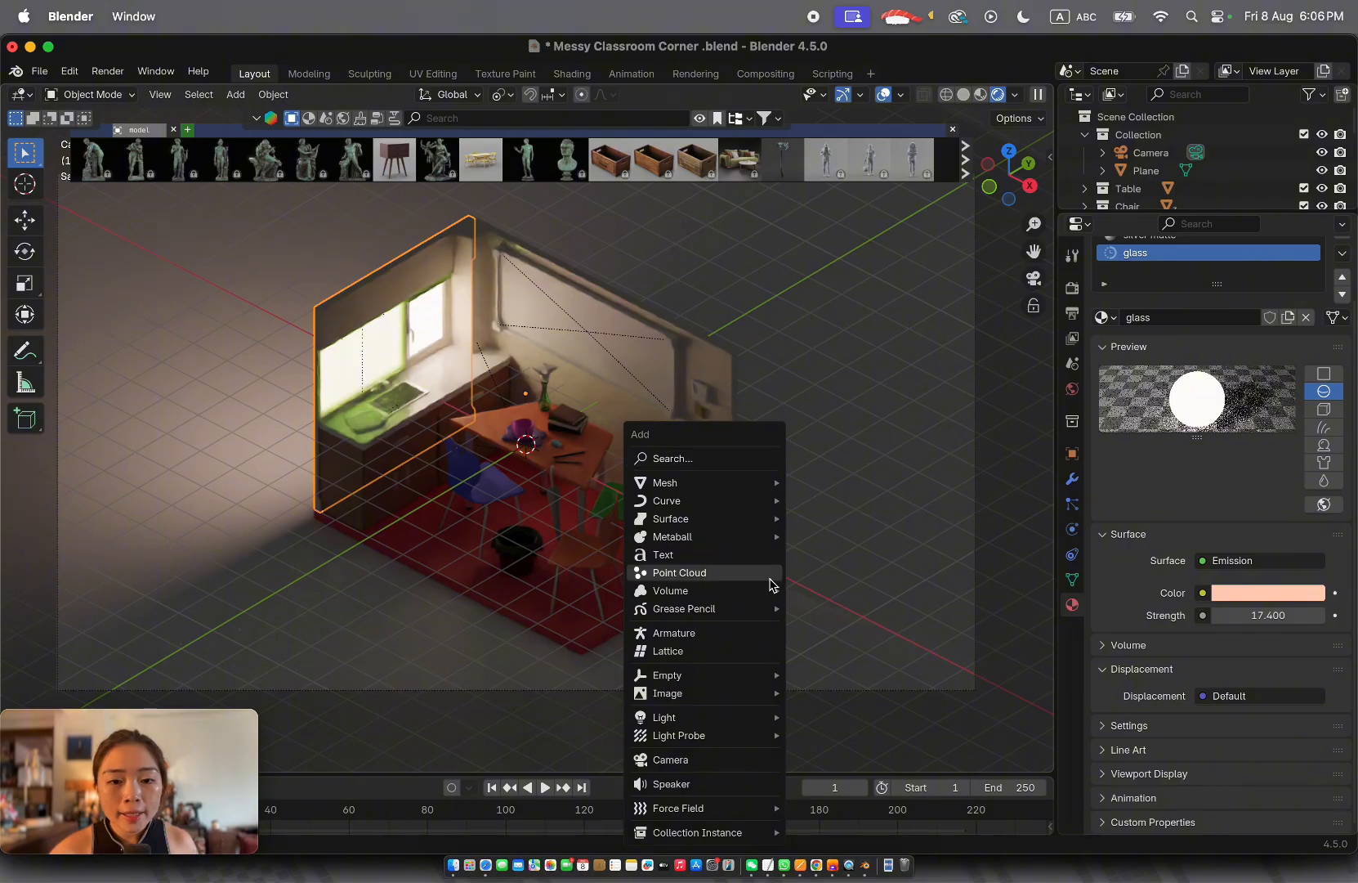
{"action": "mouse_move", "coordinate": [769, 718]}
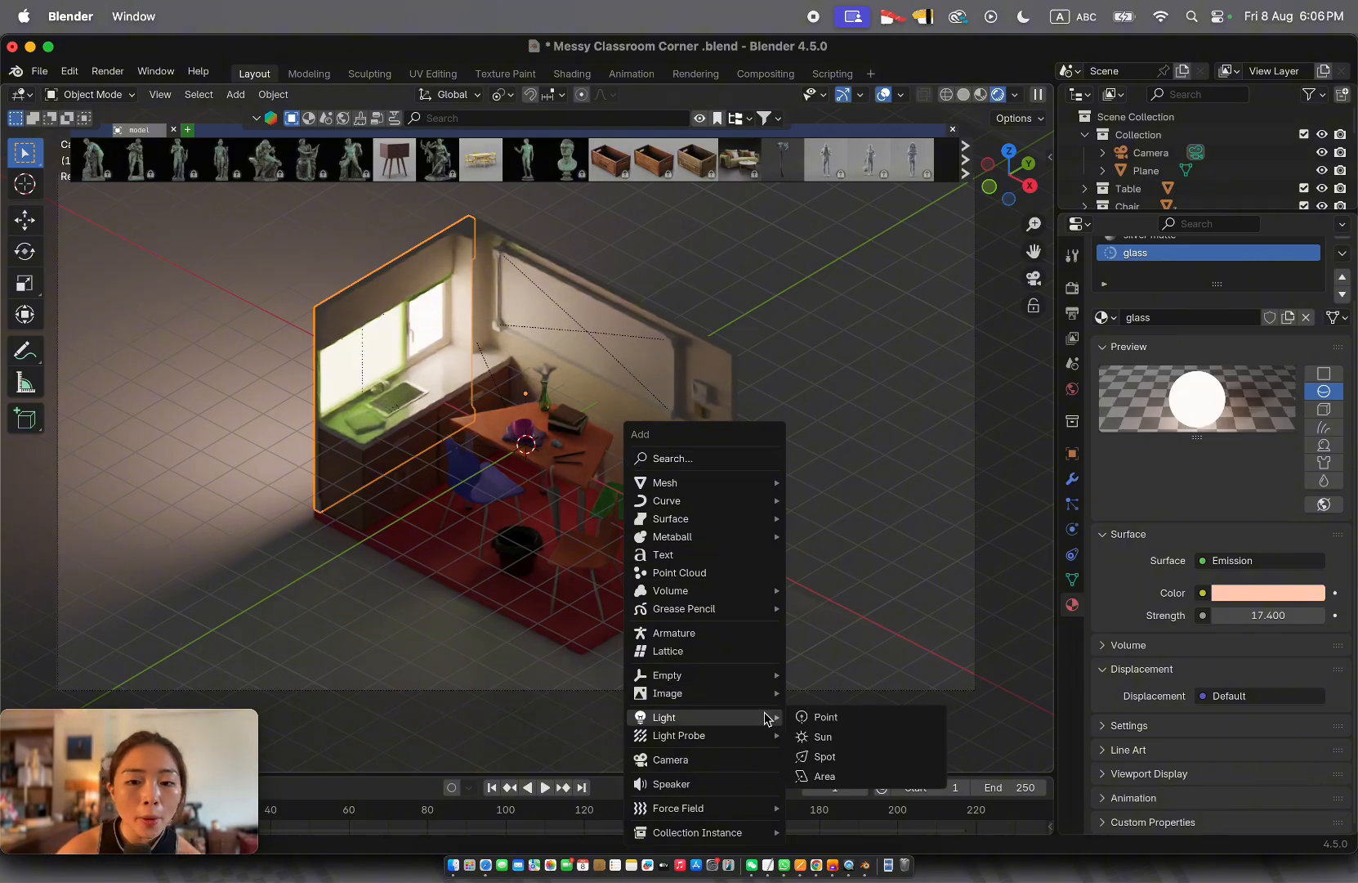
{"action": "left_click", "coordinate": [879, 775]}
{"action": "key", "text": "g"}
{"action": "key", "text": "z"}
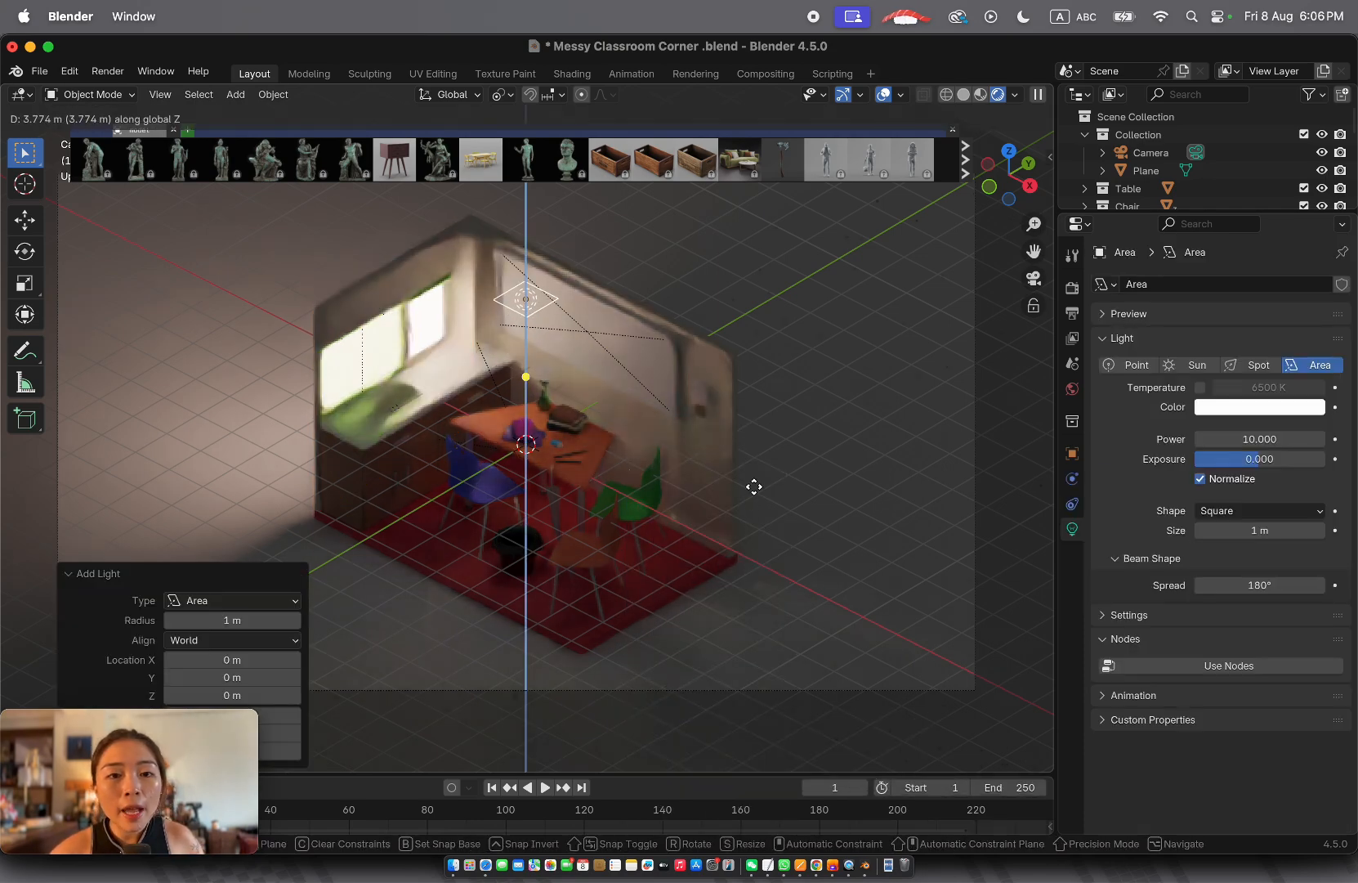
{"action": "left_click", "coordinate": [738, 521]}
Lower the emission strength of the left wall's glass material to 1.6 and set the area light's power to 69.4
{"action": "left_click", "coordinate": [430, 317]}
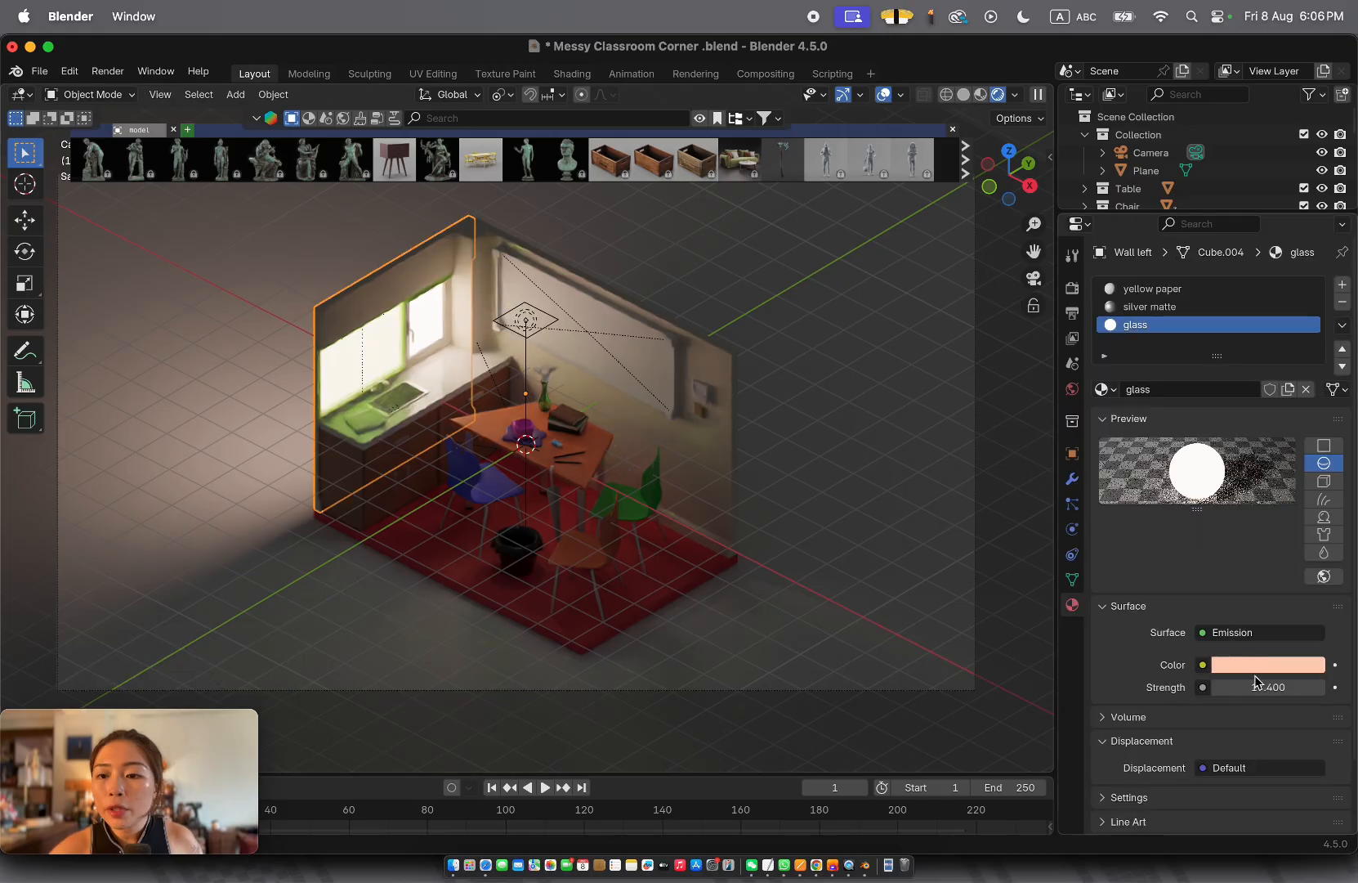
{"action": "left_click_drag", "start_coordinate": [1255, 687], "coordinate": [1128, 687]}
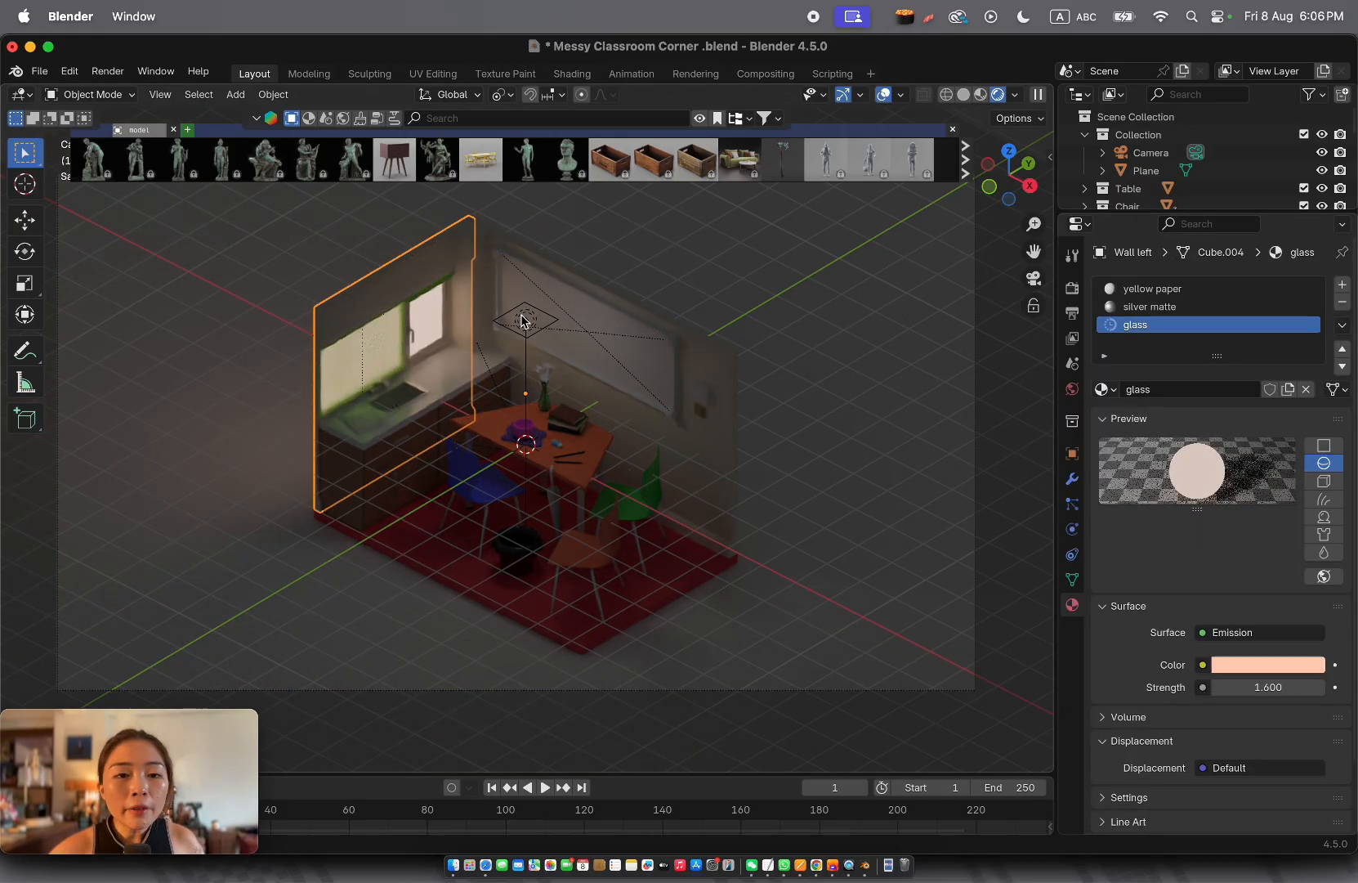
{"action": "left_click", "coordinate": [523, 320]}
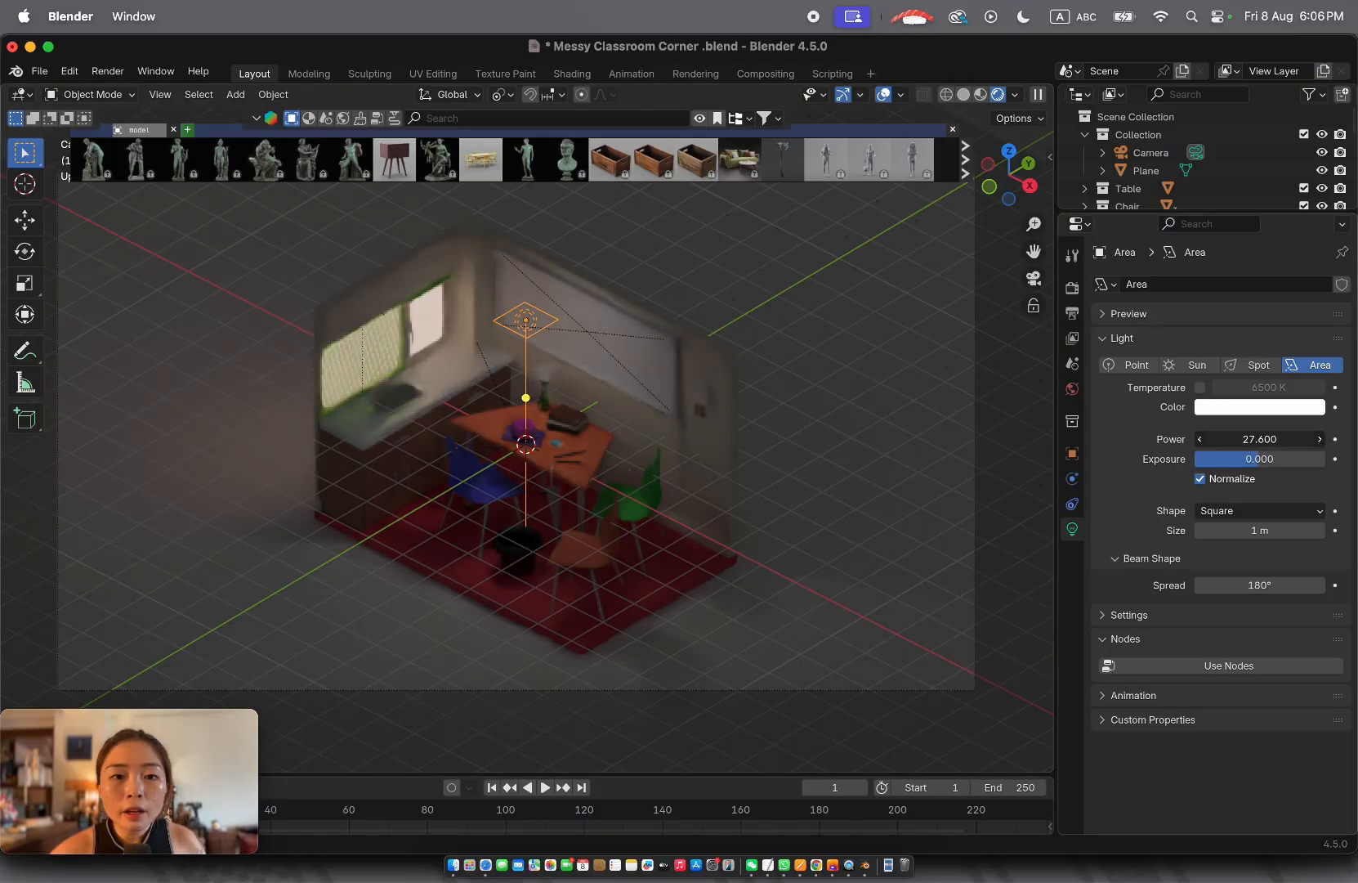
{"action": "left_click_drag", "start_coordinate": [1262, 439], "coordinate": [1225, 440]}
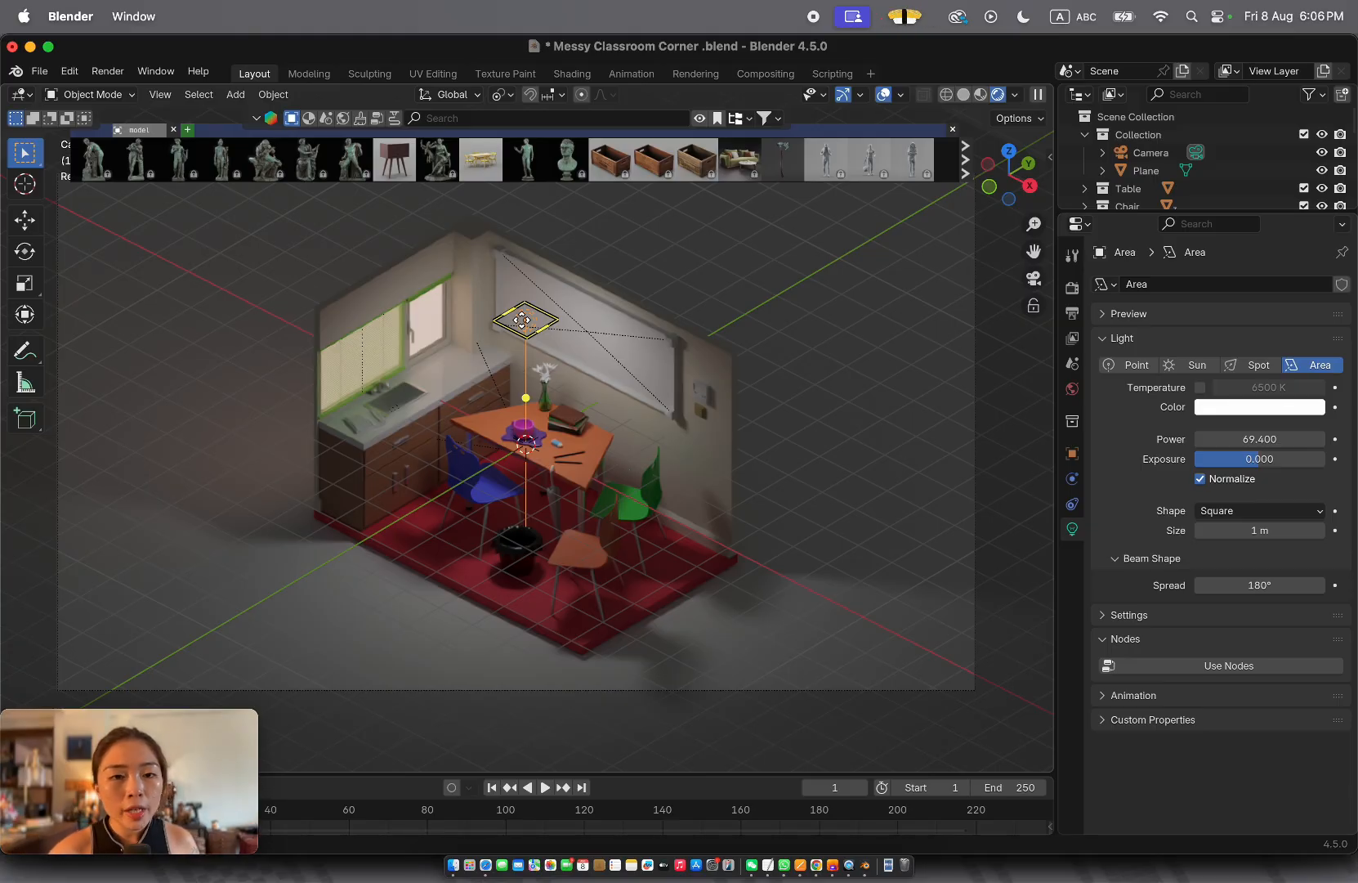
Lower the area light about 0.29 m above the table and try tilting it toward the window
{"action": "key", "text": "KP_0"}
{"action": "key", "text": "g"}
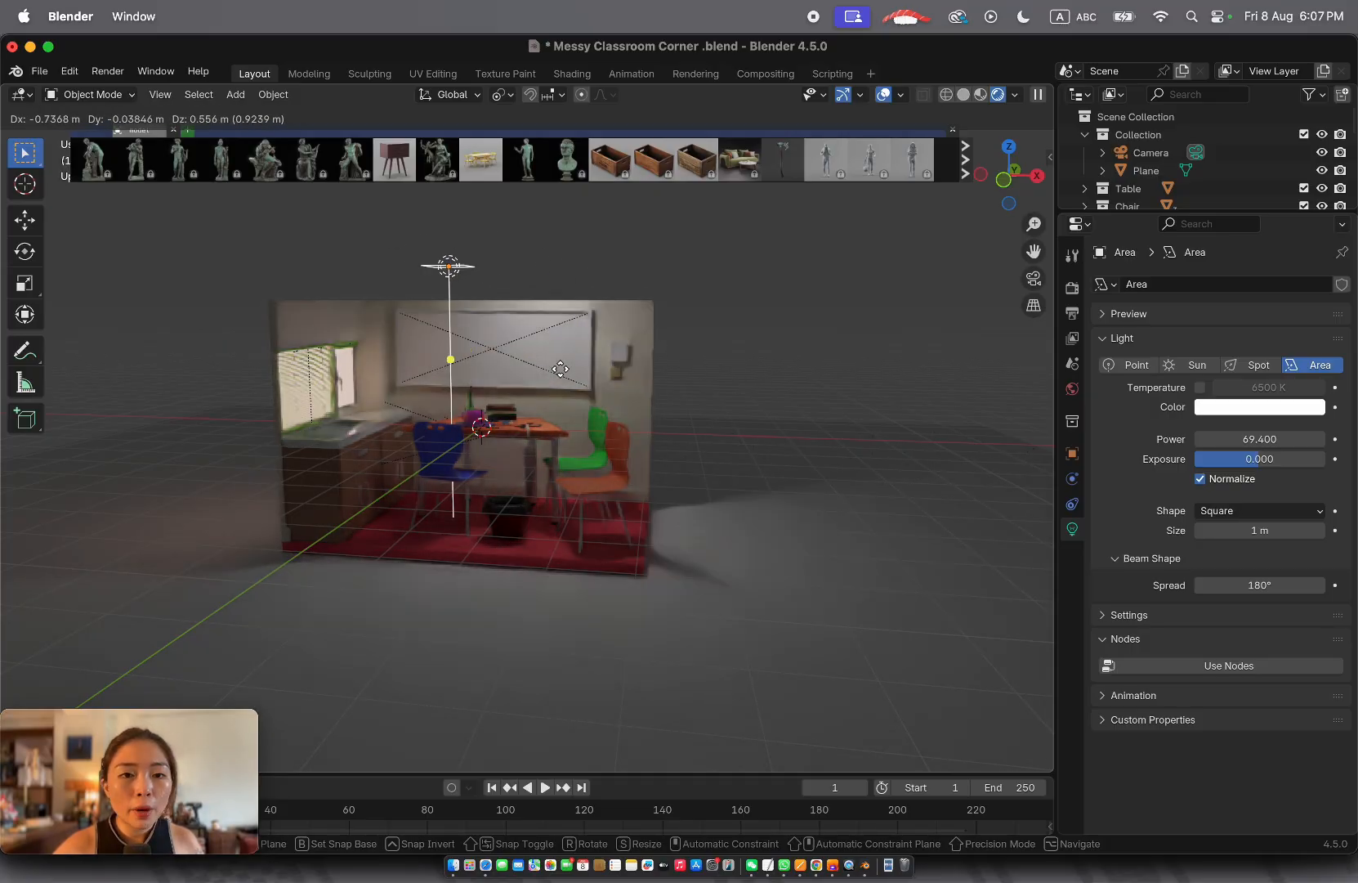
{"action": "left_click", "coordinate": [604, 397]}
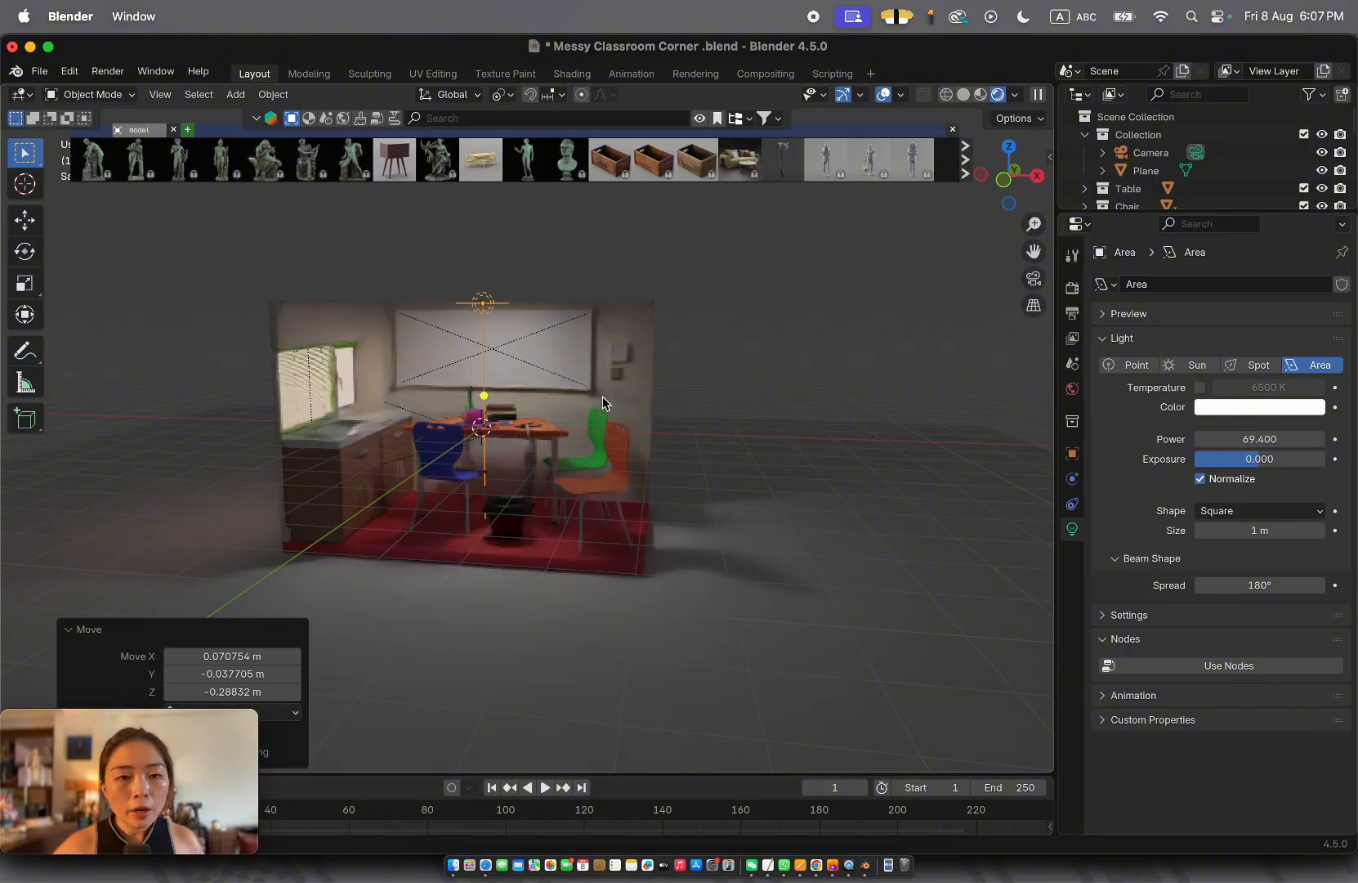
{"action": "key", "text": "r"}
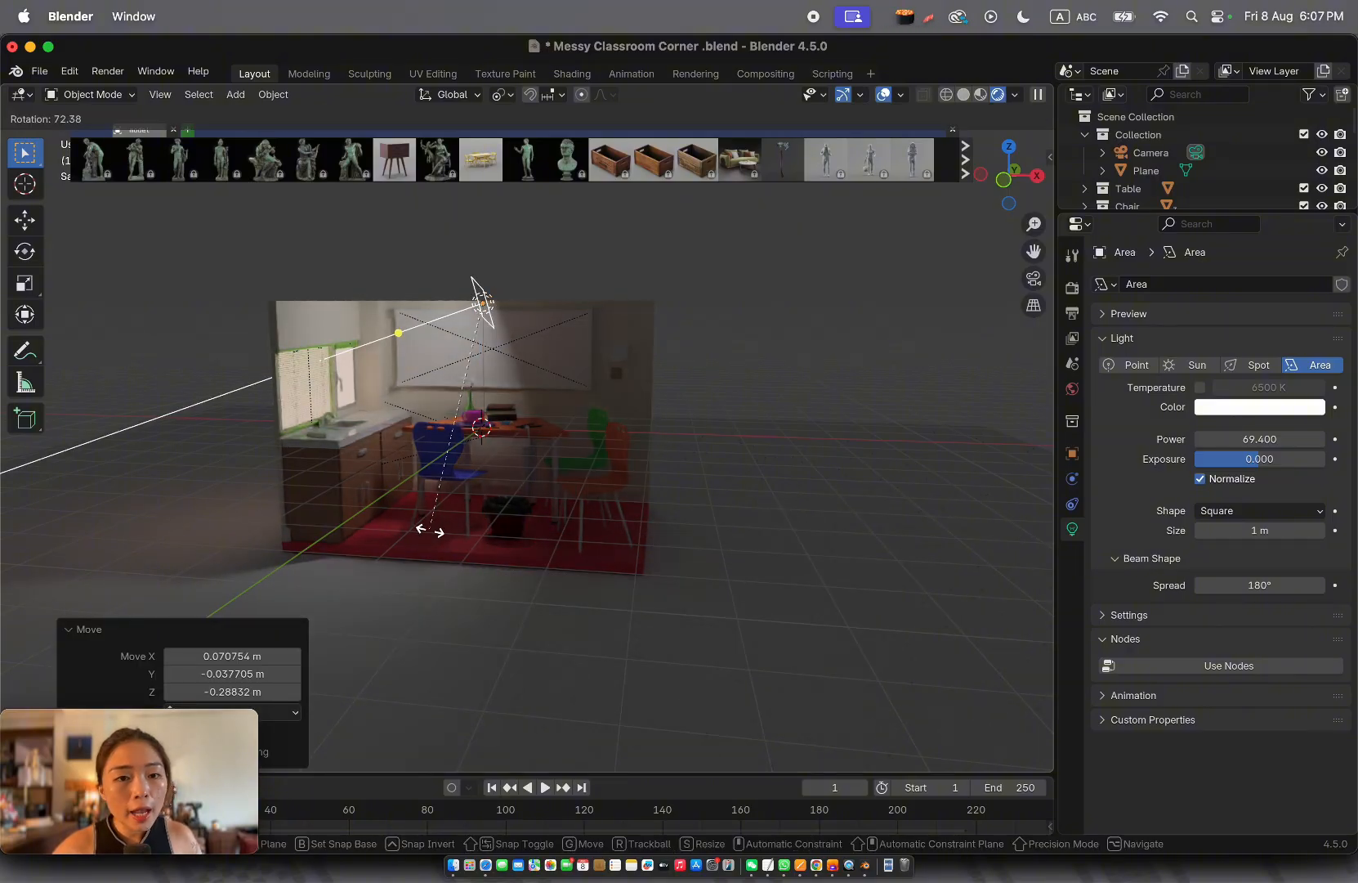
{"action": "key", "text": "Escape"}
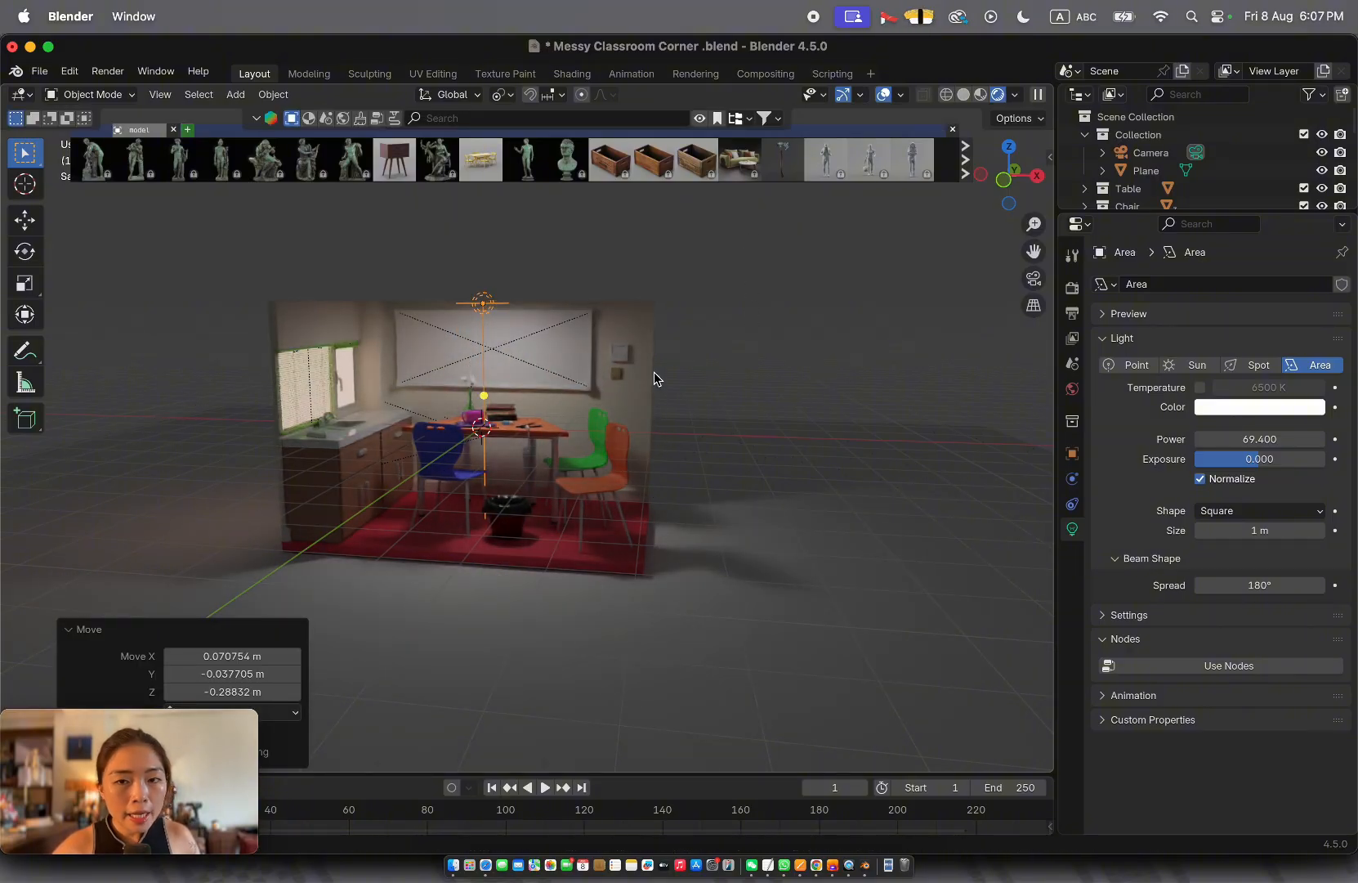
Set the area light's power to 70
{"action": "left_click", "coordinate": [1226, 442]}
{"action": "type", "text": "70"}
{"action": "key", "text": "Return"}
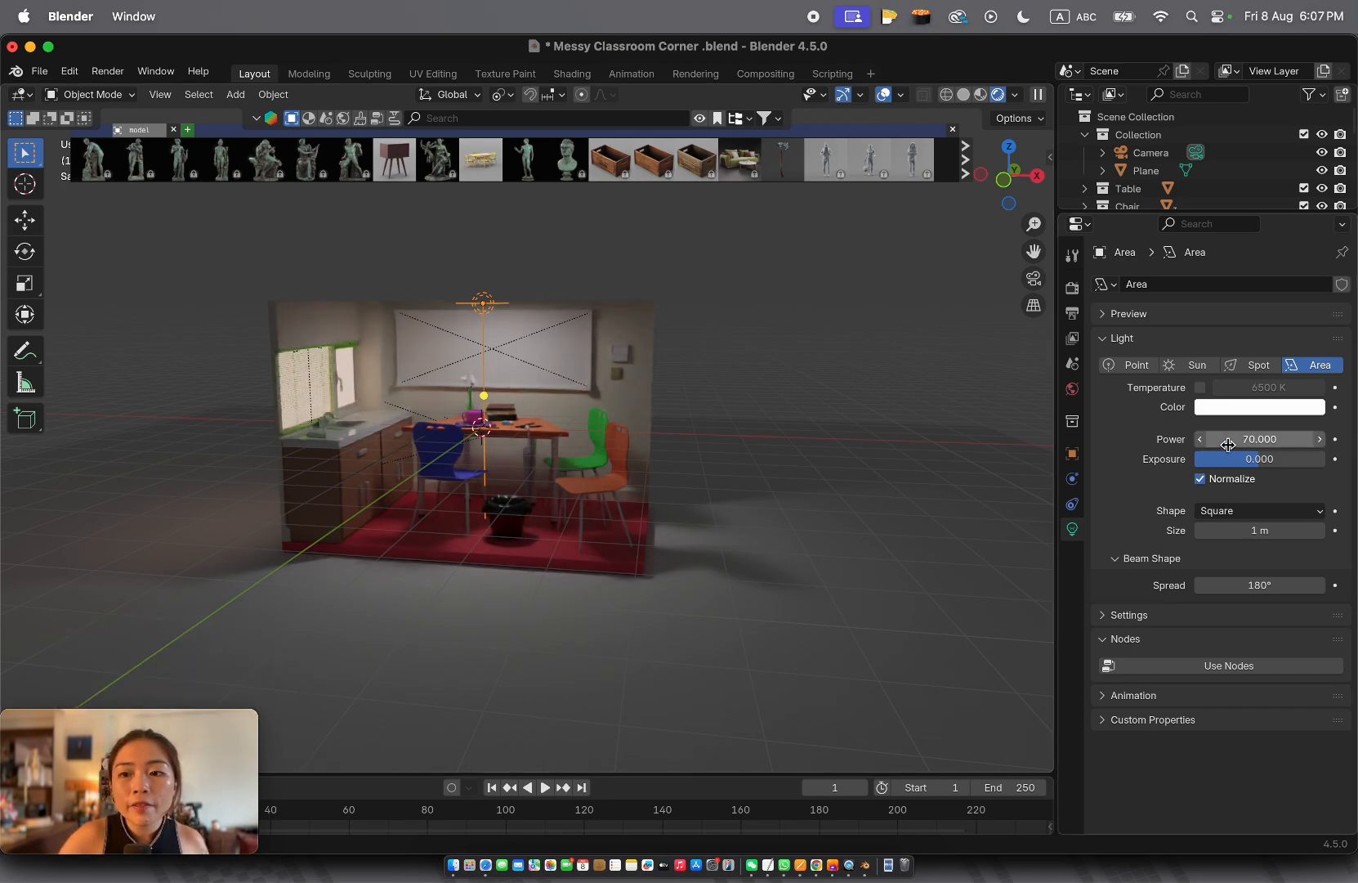
Scale the area light up about 8.87 times so it spans the whole room, and return to the camera view
{"action": "middle_click_drag", "start_coordinate": [687, 422], "coordinate": [646, 499]}
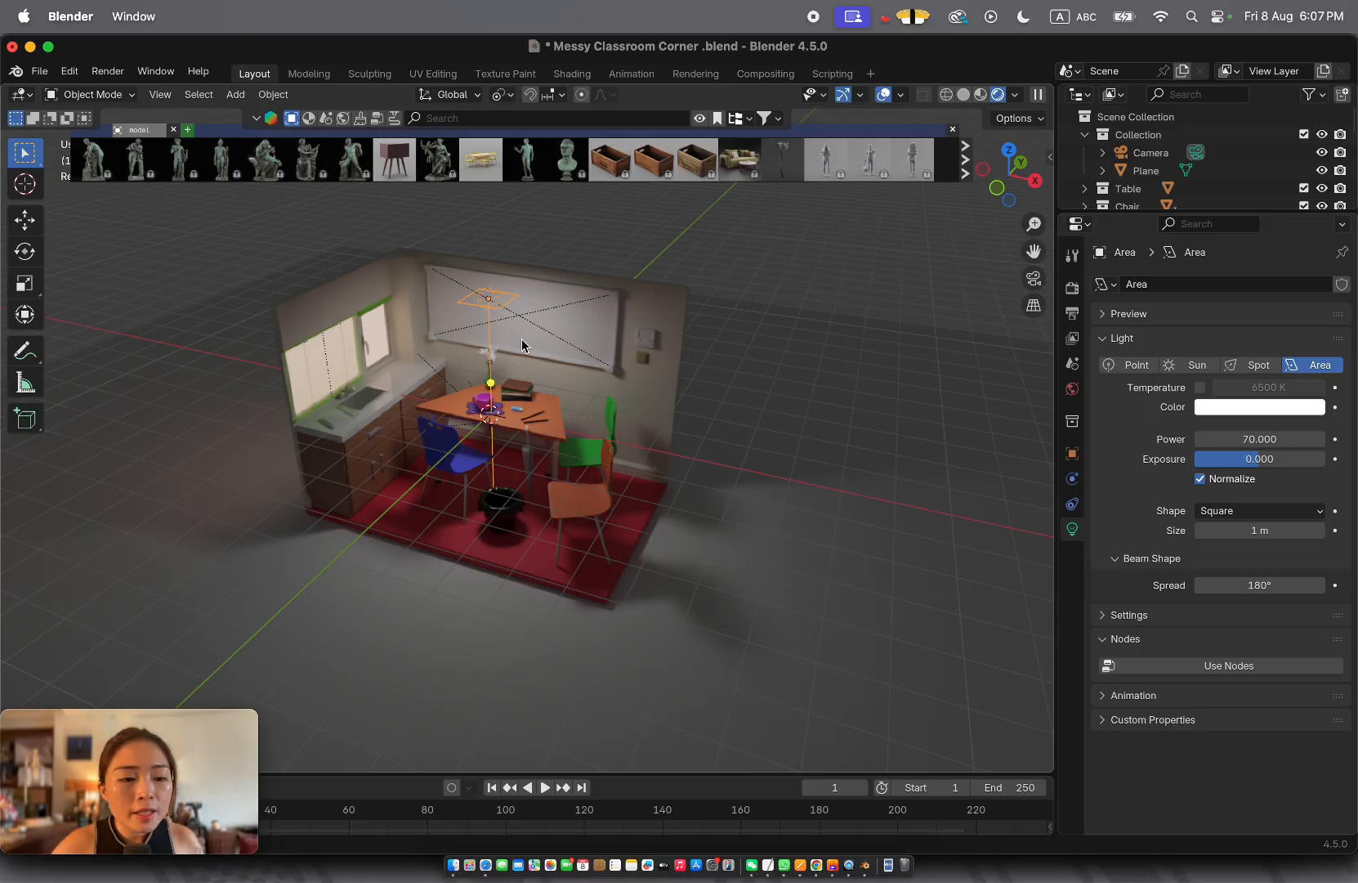
{"action": "key", "text": "s"}
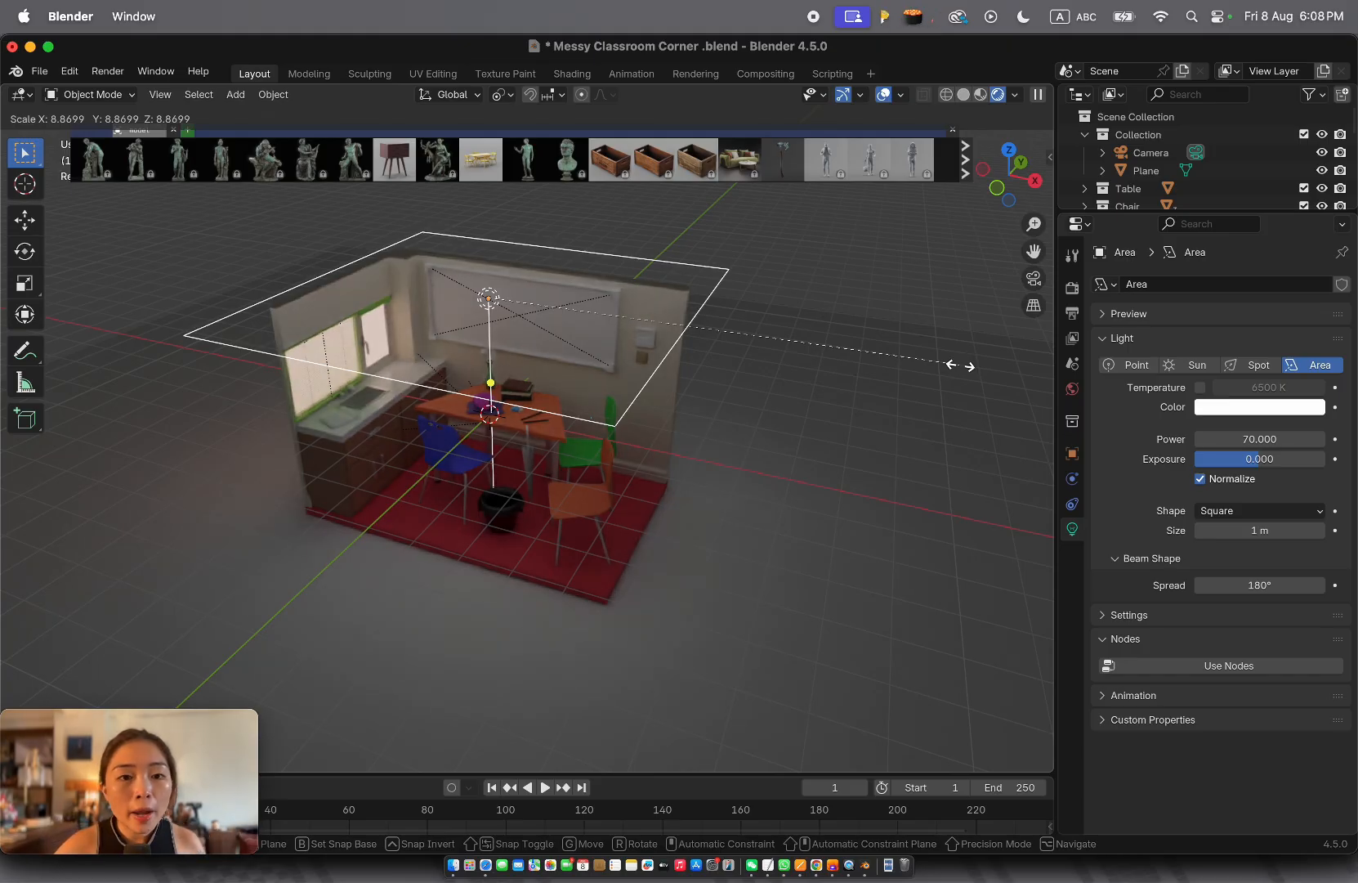
{"action": "left_click", "coordinate": [961, 365]}
{"action": "scroll", "coordinate": [733, 405], "scroll_direction": "down", "scroll_amount": 5}
{"action": "scroll", "coordinate": [732, 405], "scroll_direction": "left", "scroll_amount": 4}
{"action": "scroll", "coordinate": [732, 405], "scroll_direction": "right", "scroll_amount": 5}
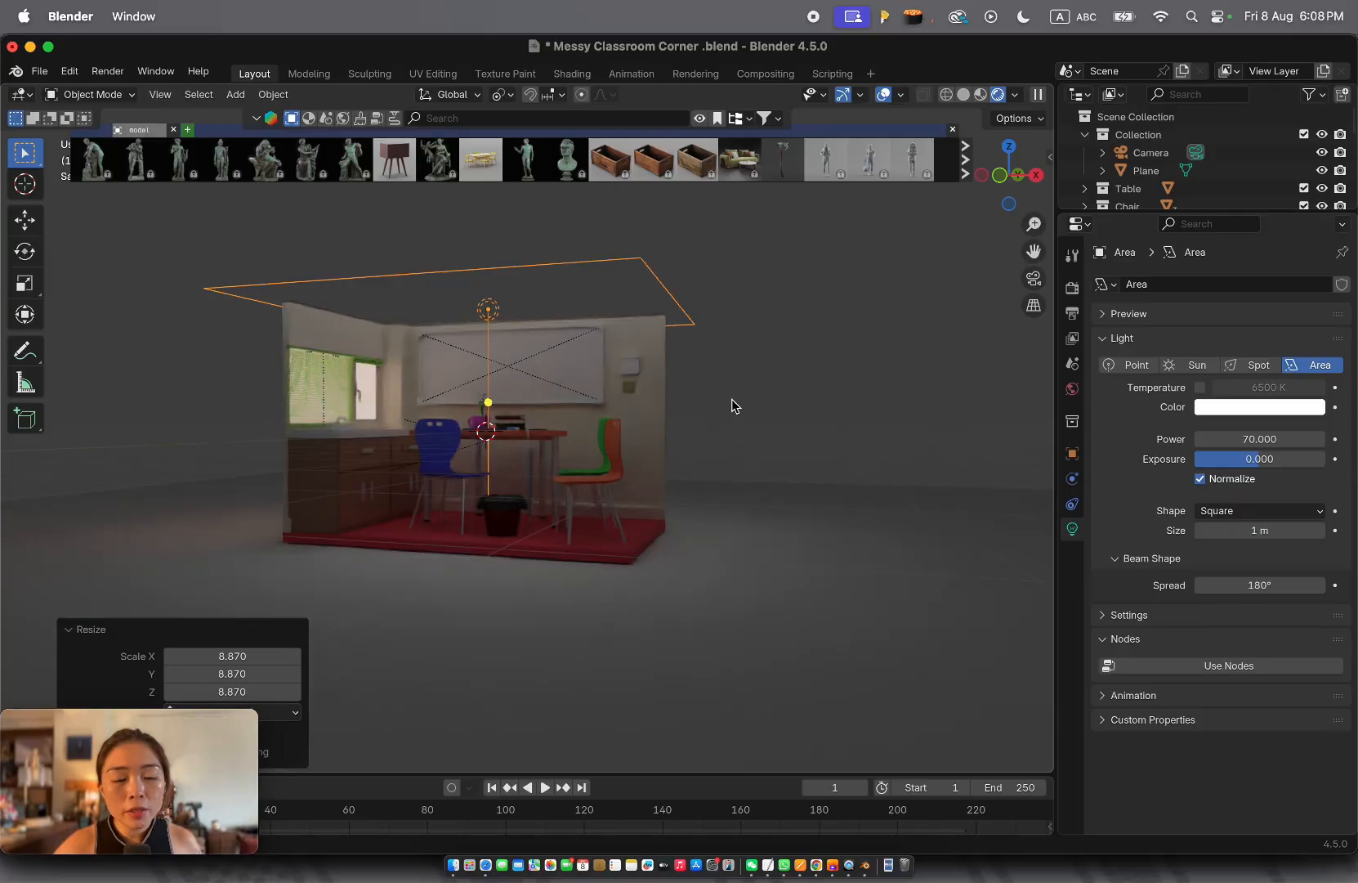
{"action": "key", "text": "KP_0"}
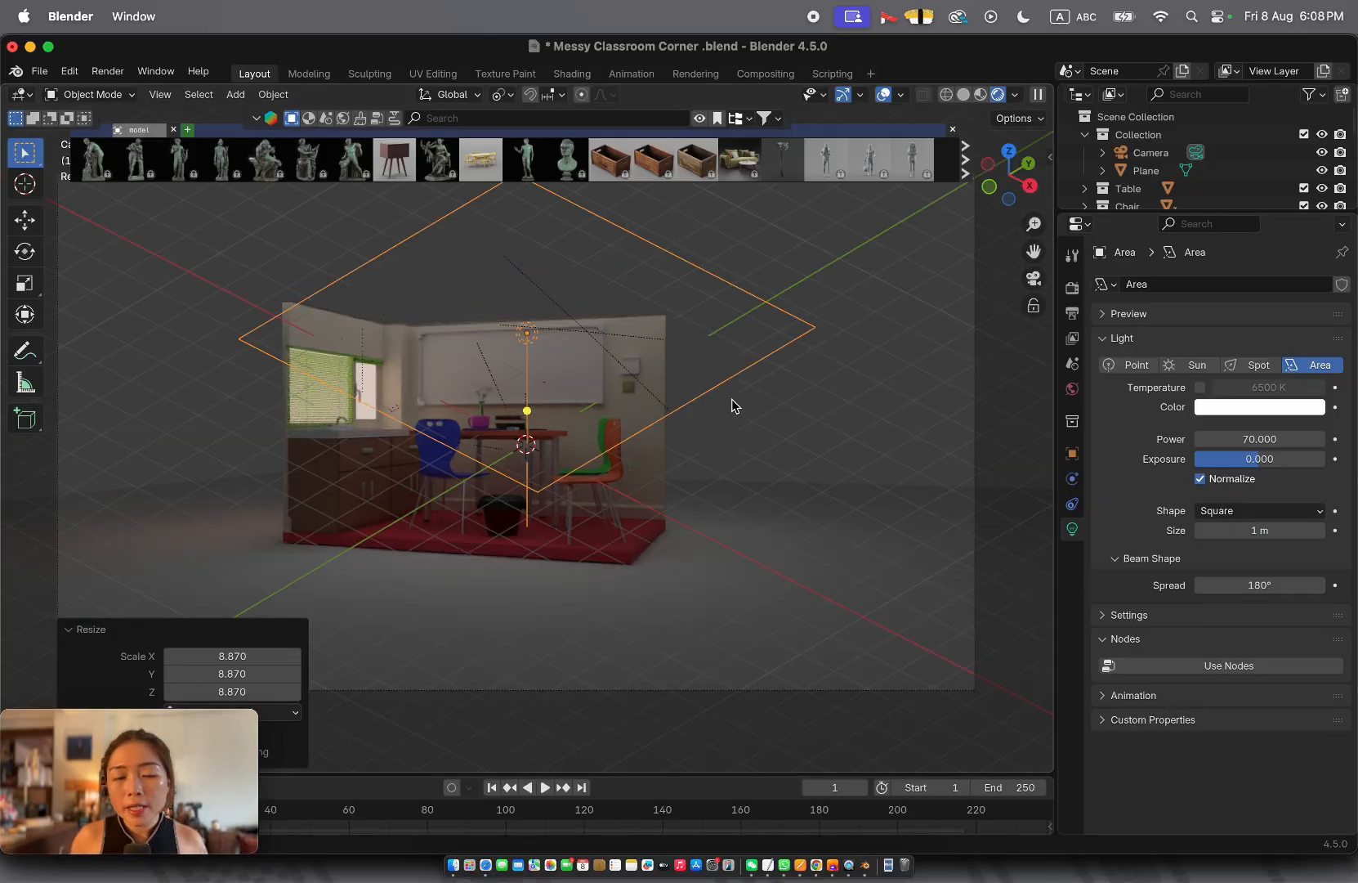